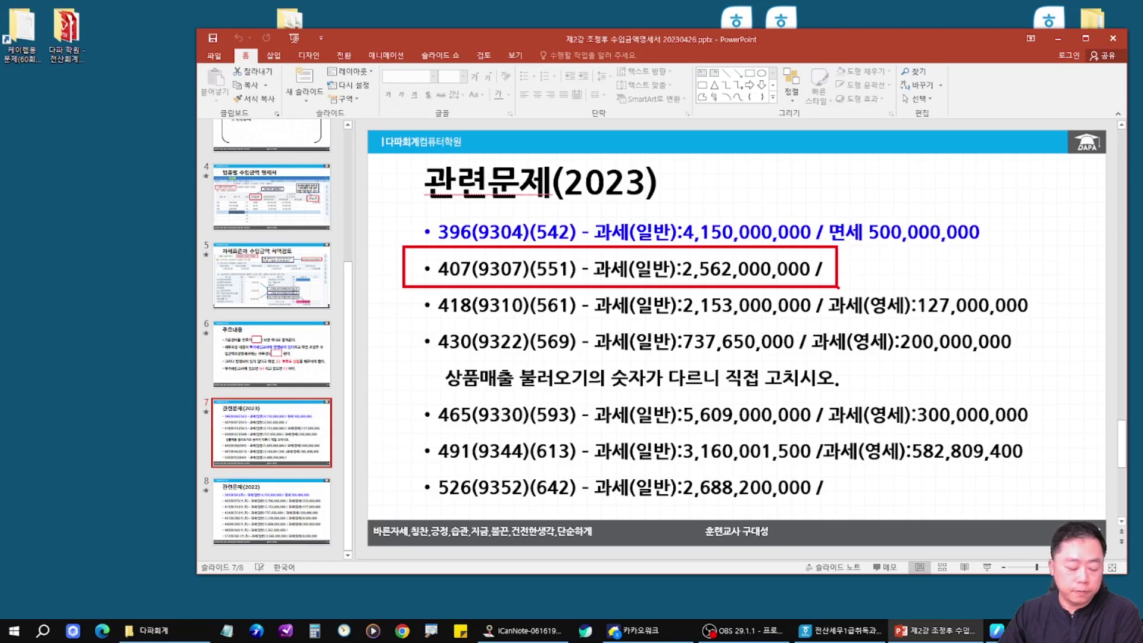
Step: Switch to the 관련문제(2023) slide in PowerPoint, box 407(9307) and 과세(일반):2,562,000,000, and clear the marks
key("Escape")
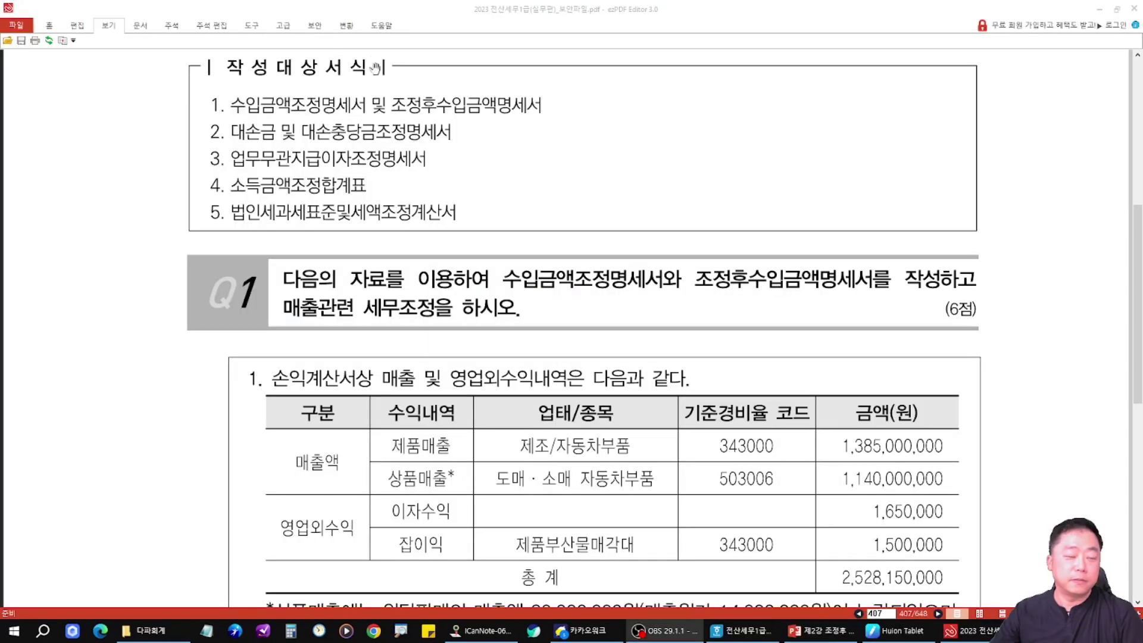
left_click(110, 27)
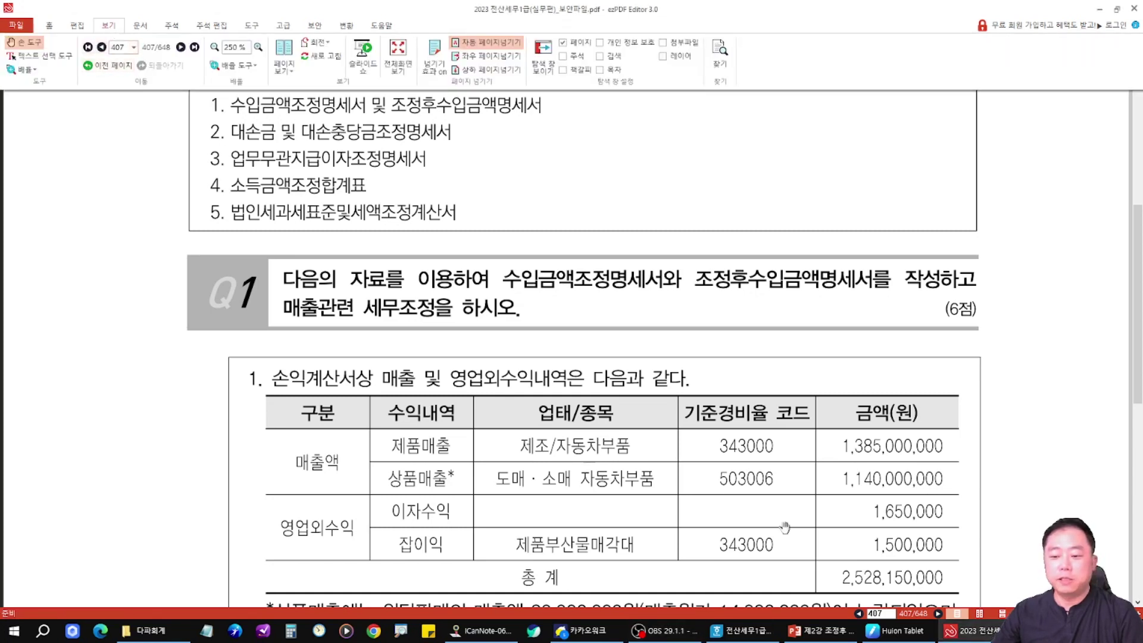
left_click(821, 631)
left_click_drag(300, 465, 408, 508)
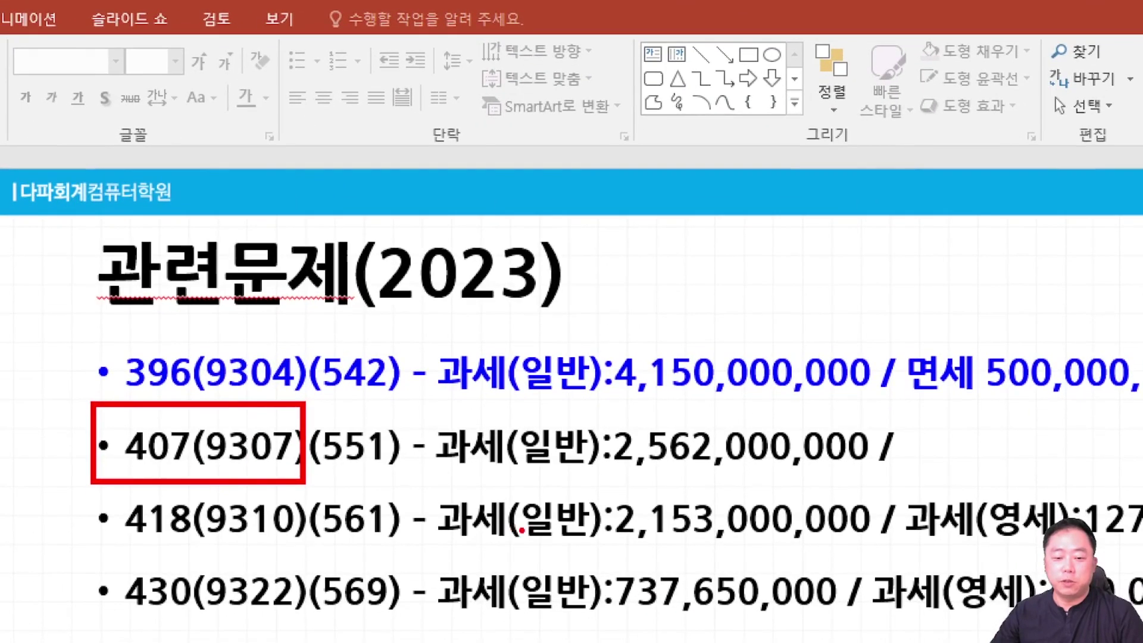
mouse_move(420, 404)
left_mouse_down()
mouse_move(755, 486)
mouse_move(919, 488)
left_mouse_up()
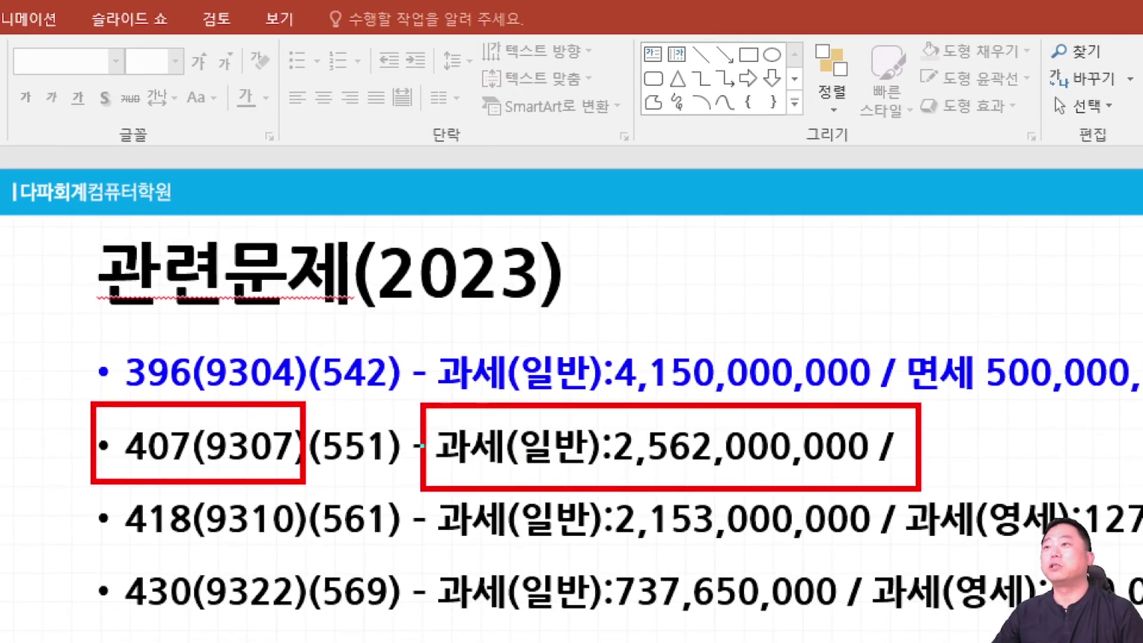
key("Escape")
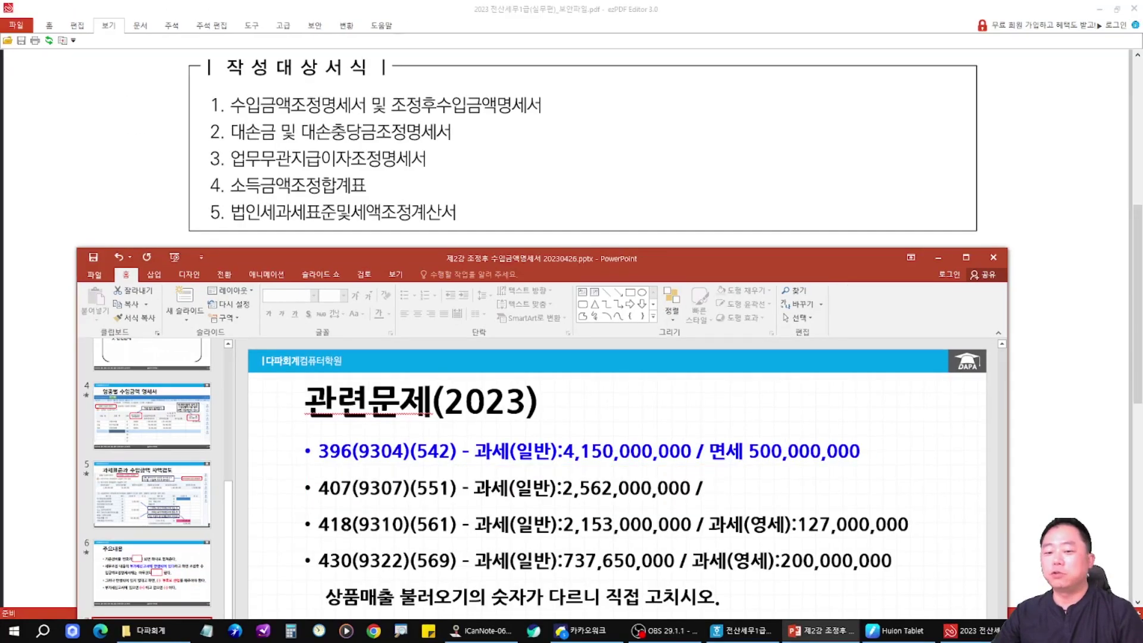
Step: On page 407 of the PDF, mark item 1, 수입금액조정명세서 and 조정후수입금액명세서, with underlines and arrows, and link the two forms with a curve
left_click_drag(597, 203, 599, 229)
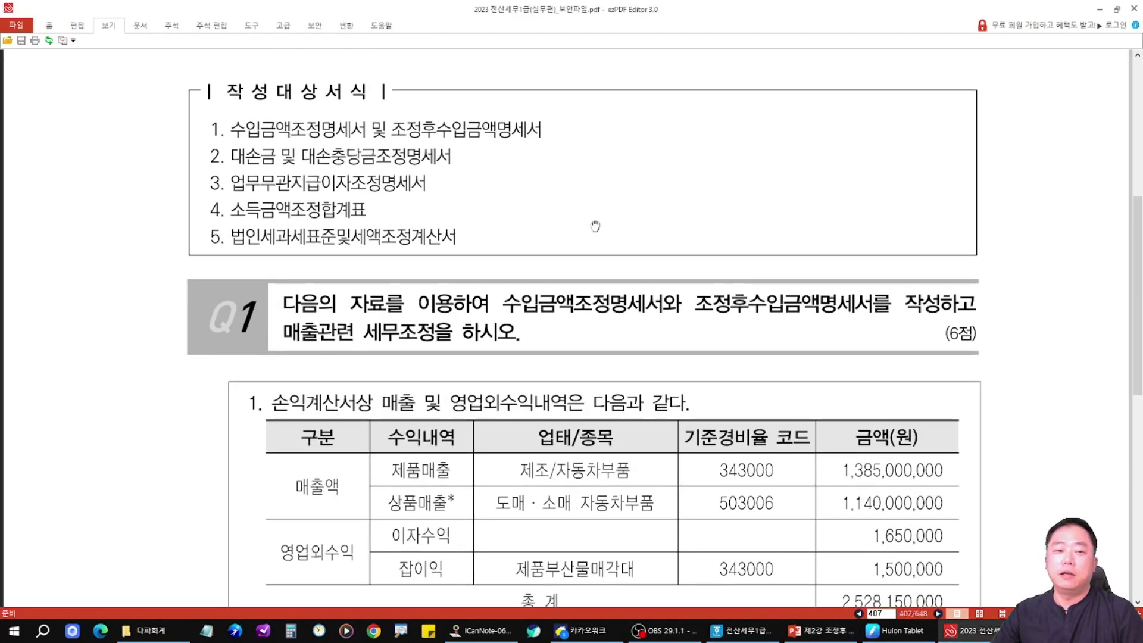
mouse_move(200, 112)
left_mouse_down()
mouse_move(367, 142)
mouse_move(387, 101)
left_mouse_up()
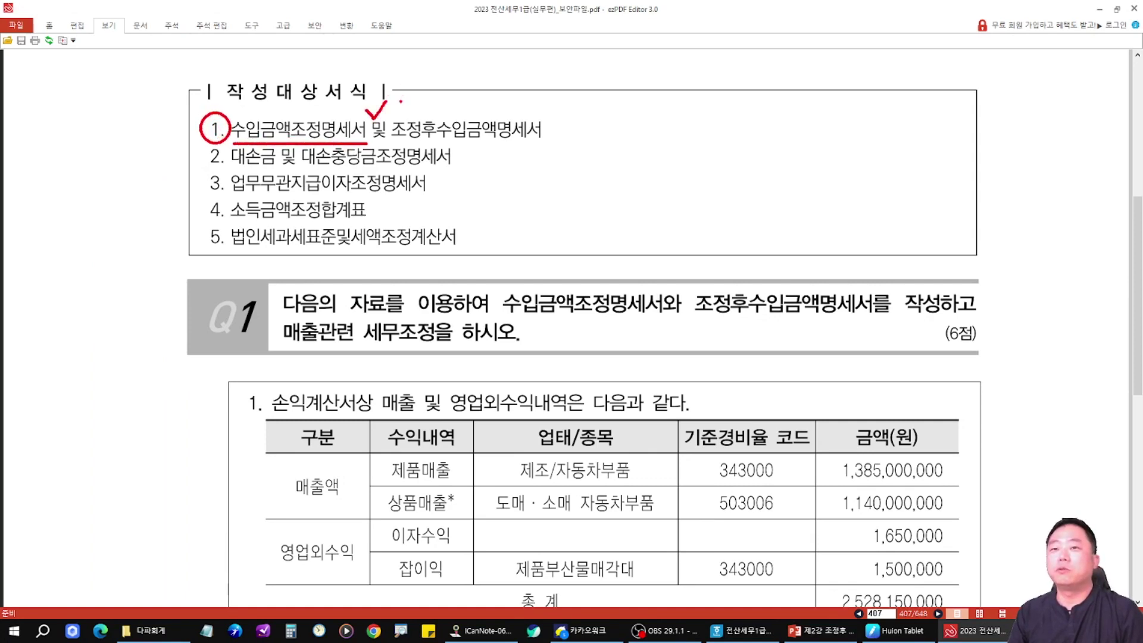
mouse_move(391, 143)
left_mouse_down()
mouse_move(547, 143)
mouse_move(547, 154)
left_mouse_up()
mouse_move(264, 60)
left_mouse_down()
mouse_move(291, 111)
mouse_move(304, 97)
left_mouse_up()
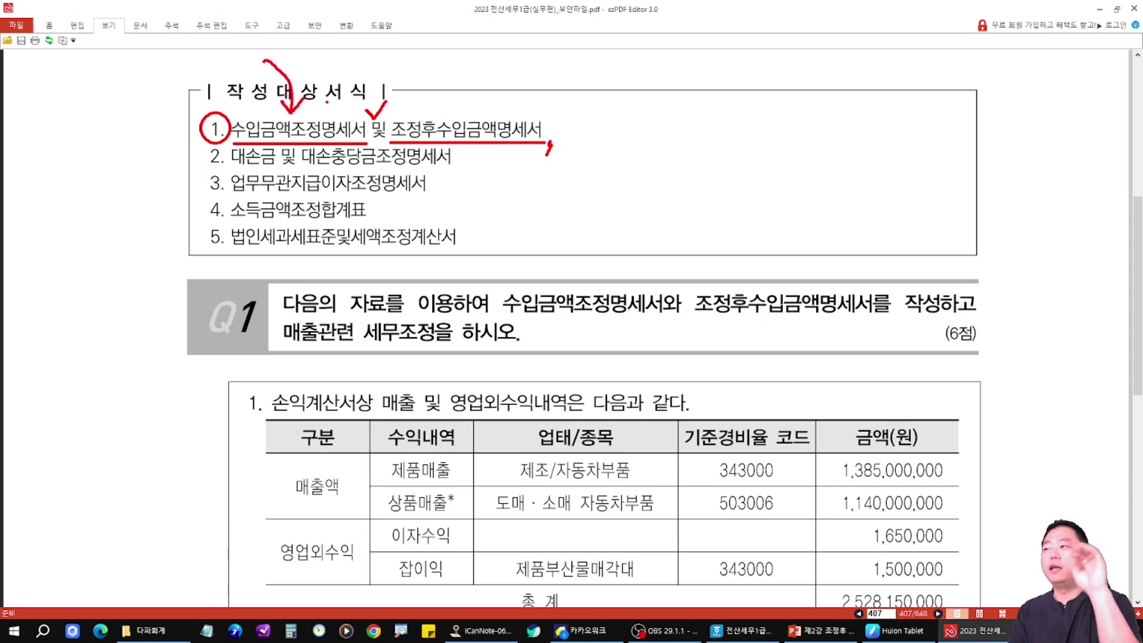
mouse_move(492, 59)
left_mouse_down()
mouse_move(469, 110)
mouse_move(496, 89)
left_mouse_up()
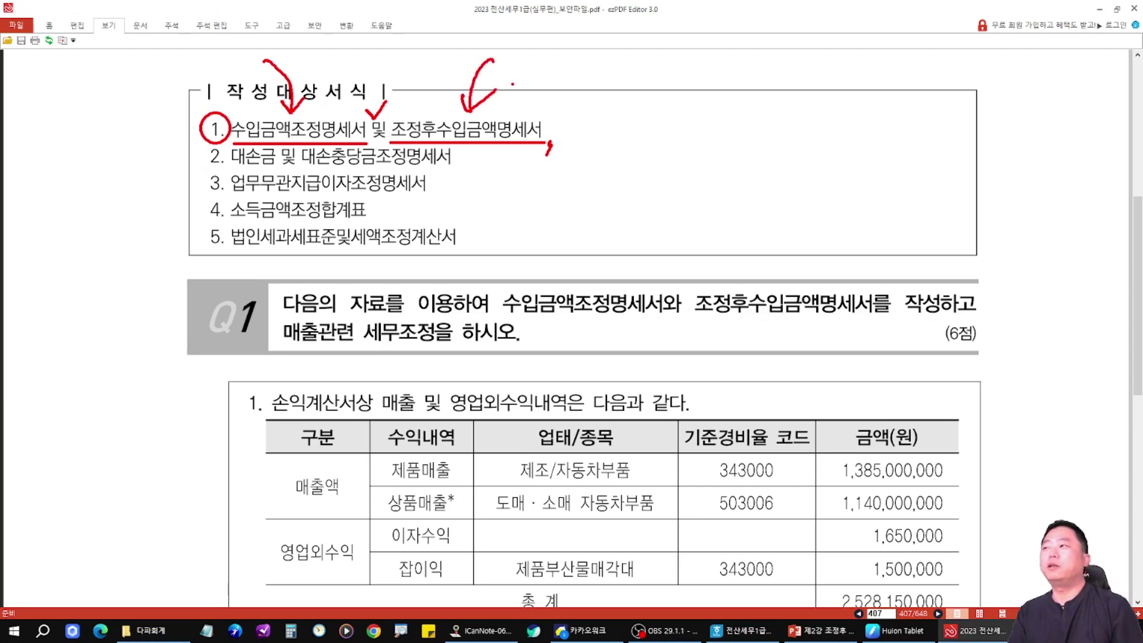
mouse_move(324, 119)
left_mouse_down()
mouse_move(352, 82)
mouse_move(441, 129)
left_mouse_up()
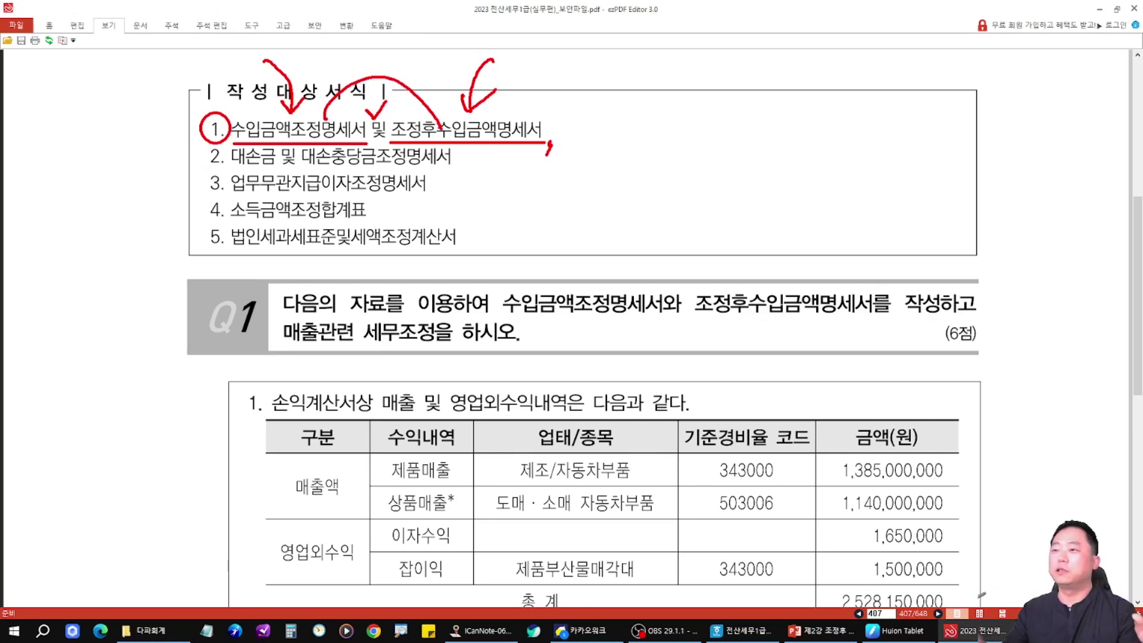
Step: Bring the KcLep 수입금액조정명세서 window up over the Q1 sales tables and position it beside the 금액(원) column
scroll(365, 256, "down", 4)
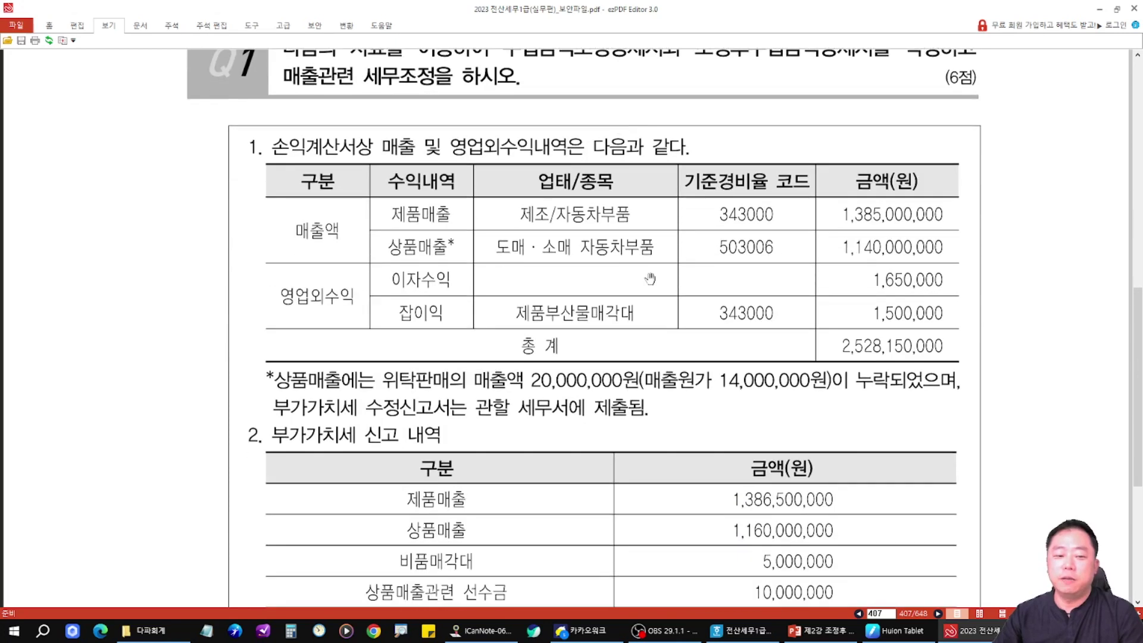
mouse_move(226, 438)
left_mouse_down()
mouse_move(896, 381)
mouse_move(393, 437)
mouse_move(226, 435)
left_mouse_up()
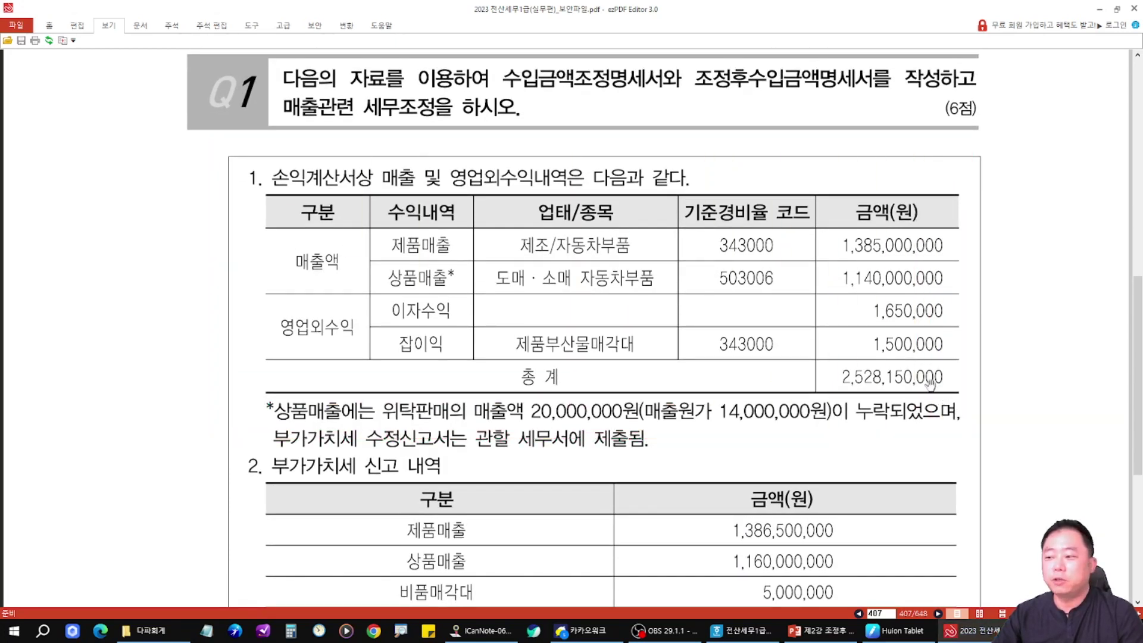
left_click(879, 632)
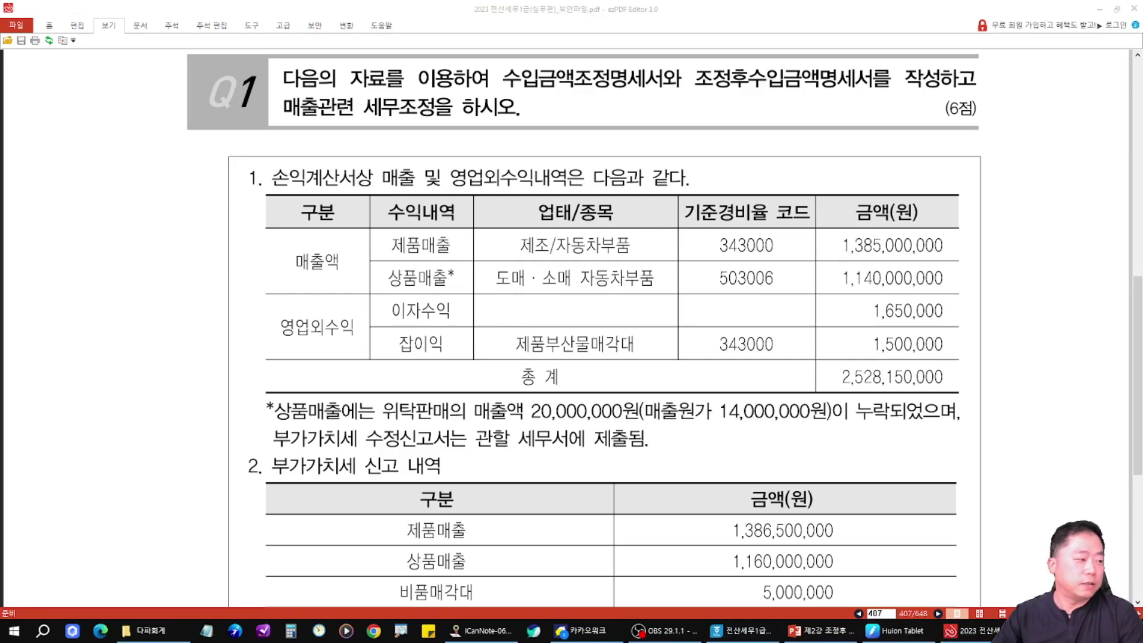
left_click_drag(354, 38, 451, 47)
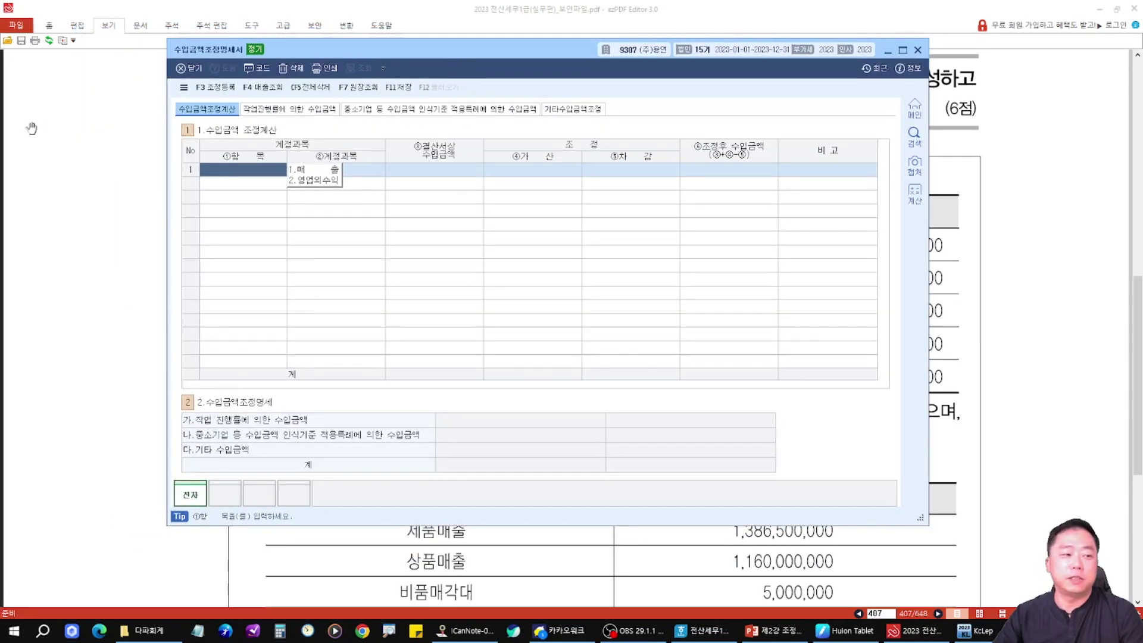
left_click_drag(316, 55, 490, 57)
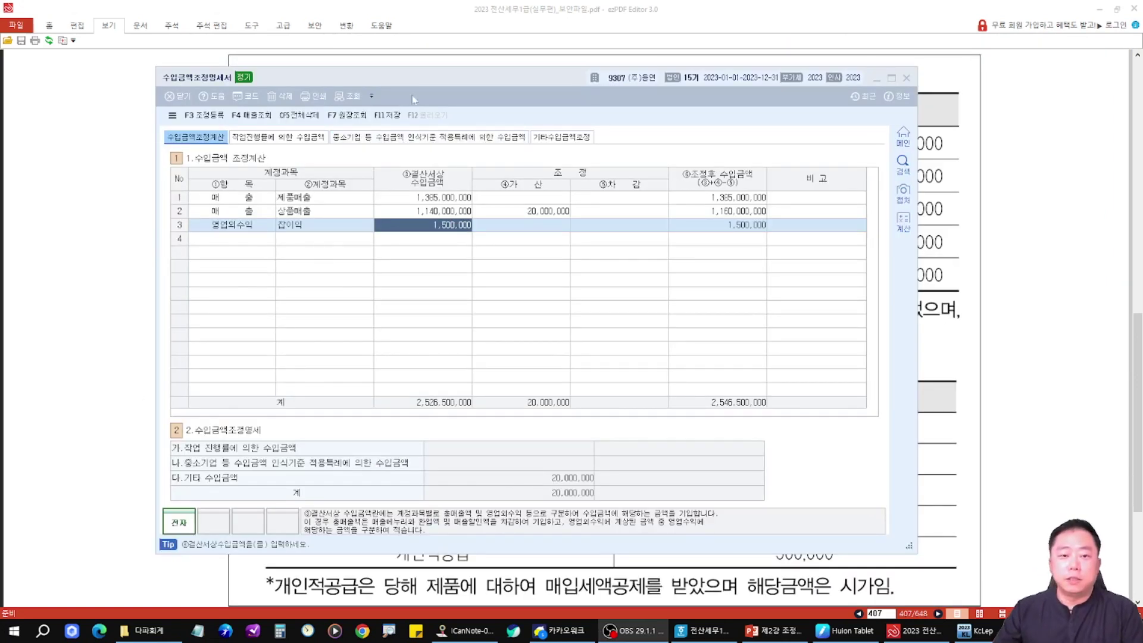
Step: Return to the PDF, circle the 업태/종목 and 기준경비율 코드 columns of the first table, and clear the circles
key("alt+Tab")
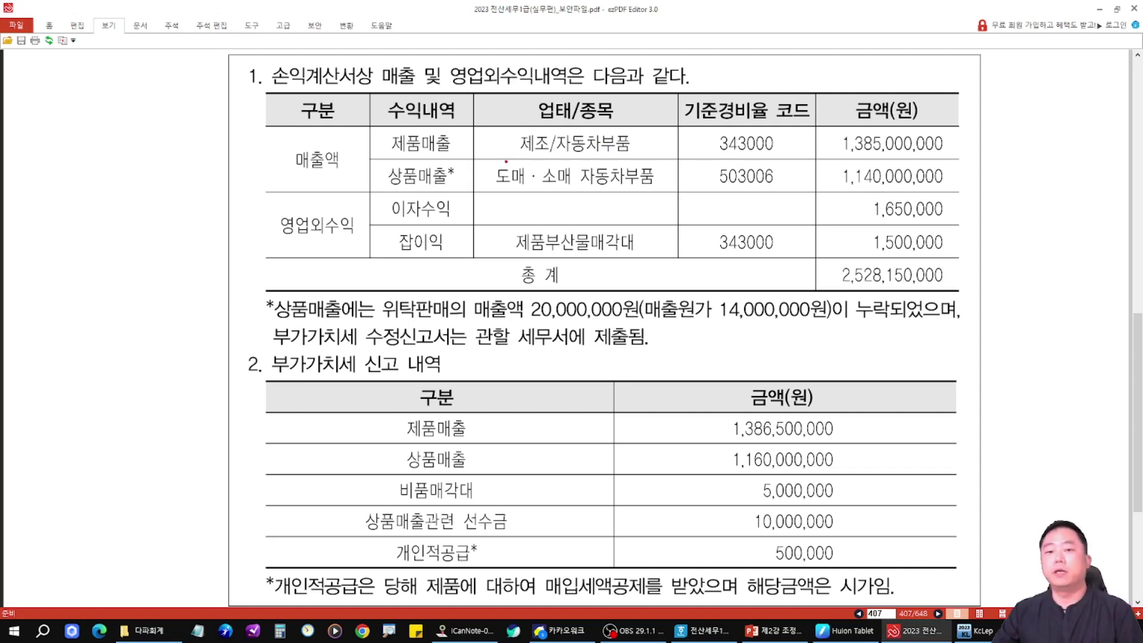
mouse_move(489, 153)
left_mouse_down()
mouse_move(527, 105)
mouse_move(652, 253)
mouse_move(512, 256)
mouse_move(497, 148)
left_mouse_up()
mouse_move(744, 116)
left_mouse_down()
mouse_move(684, 196)
mouse_move(797, 155)
mouse_move(775, 238)
left_mouse_up()
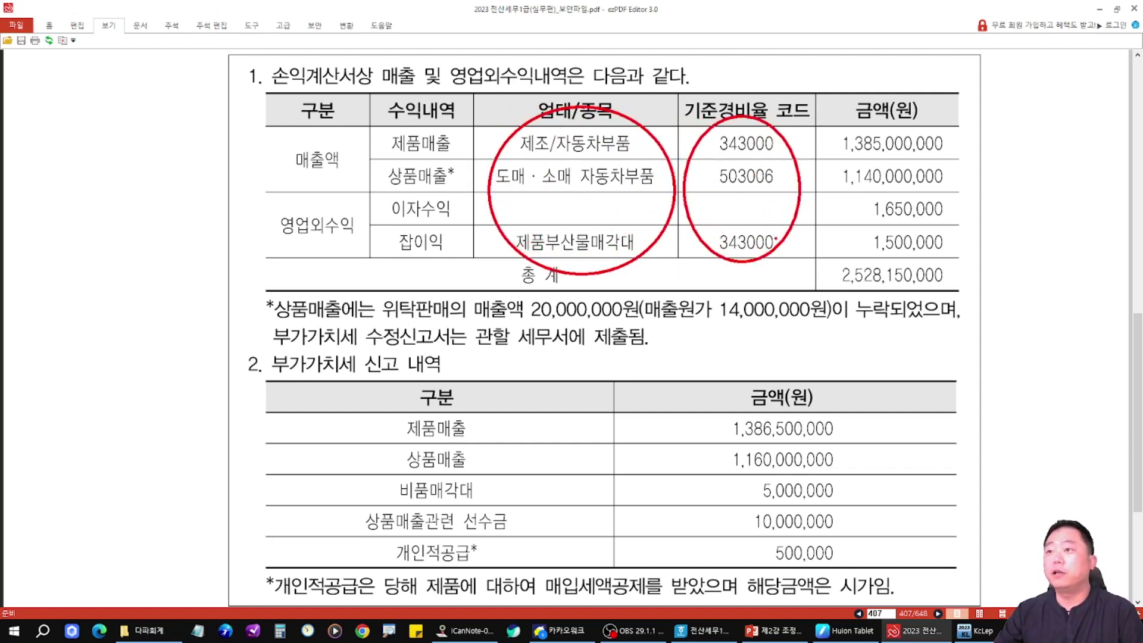
key("Escape")
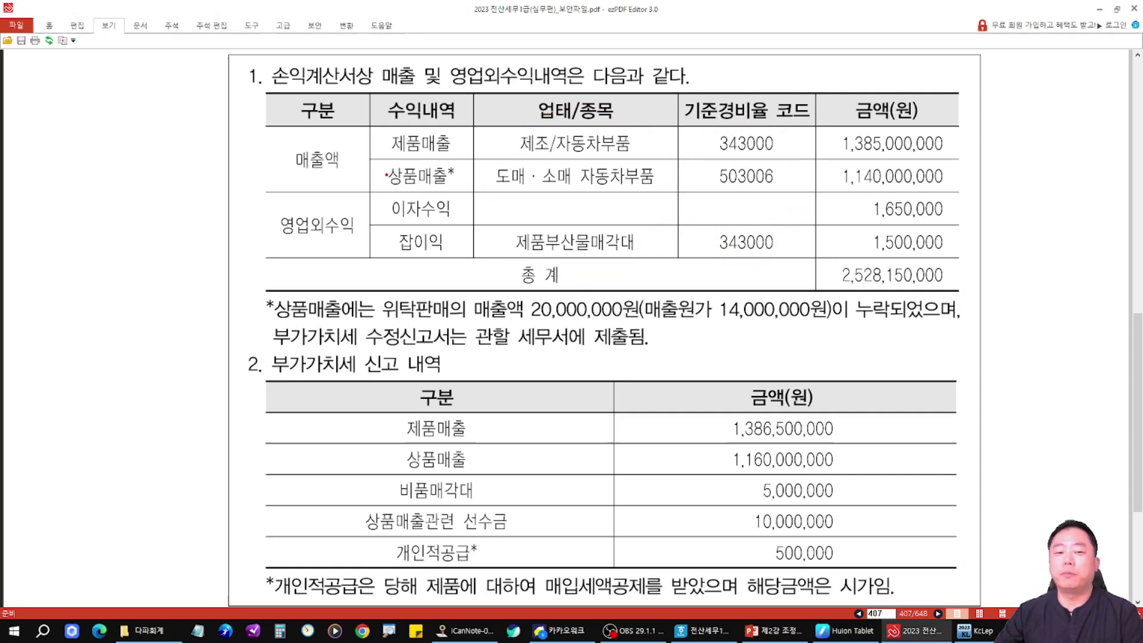
Step: Tick 제품매출, 상품매출 and 잡이익 together with their amounts, and underline 부산물매각 in the 잡이익 row
left_click_drag(368, 127, 394, 130)
left_click_drag(818, 140, 847, 126)
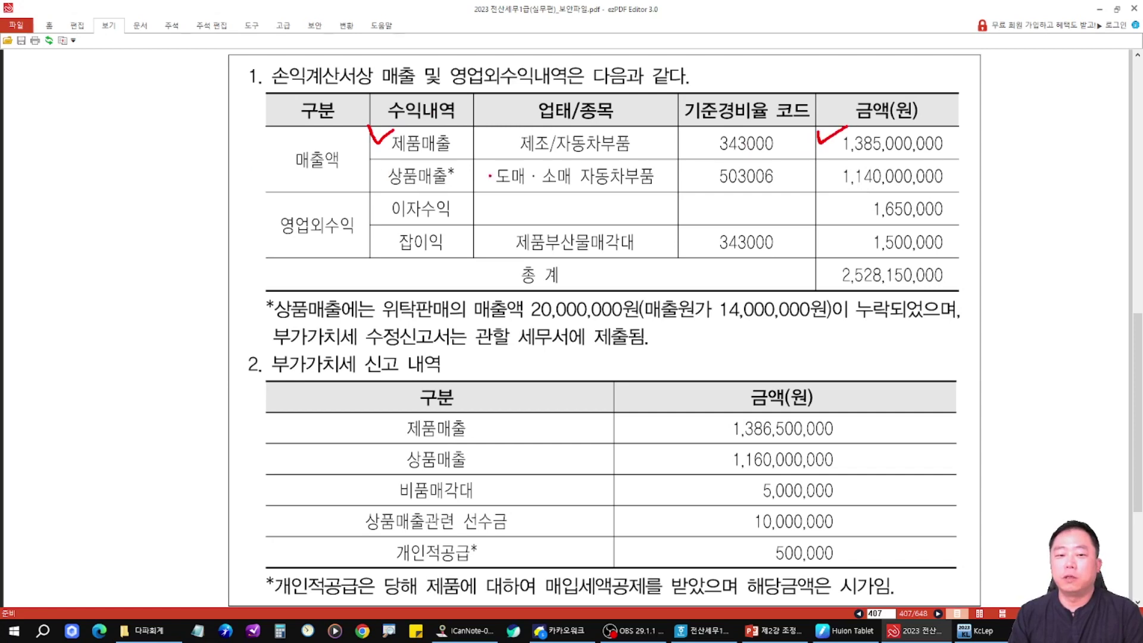
left_click_drag(365, 169, 391, 161)
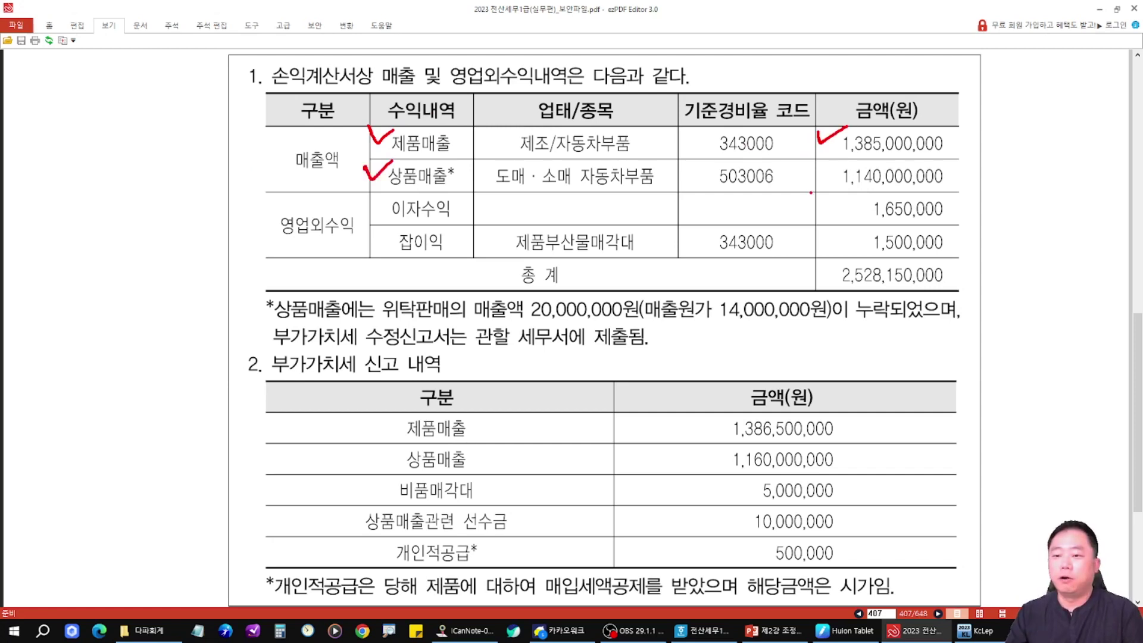
left_click_drag(814, 168, 836, 166)
mouse_move(372, 231)
left_mouse_down()
mouse_move(381, 246)
mouse_move(399, 226)
left_mouse_up()
left_click_drag(543, 254, 619, 253)
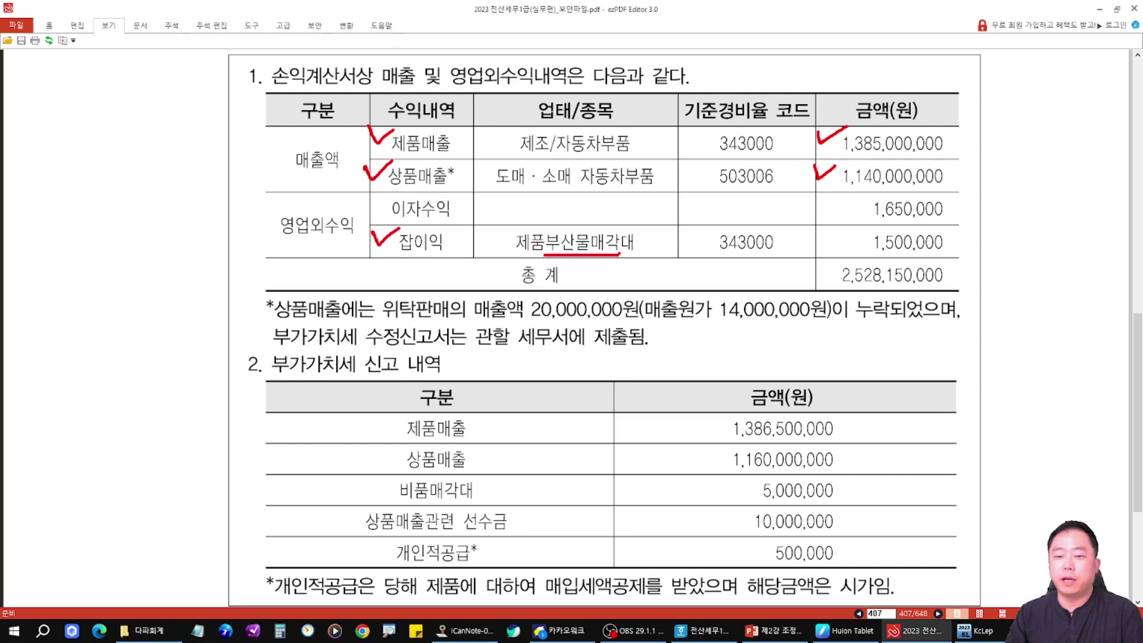
left_click_drag(841, 234, 866, 227)
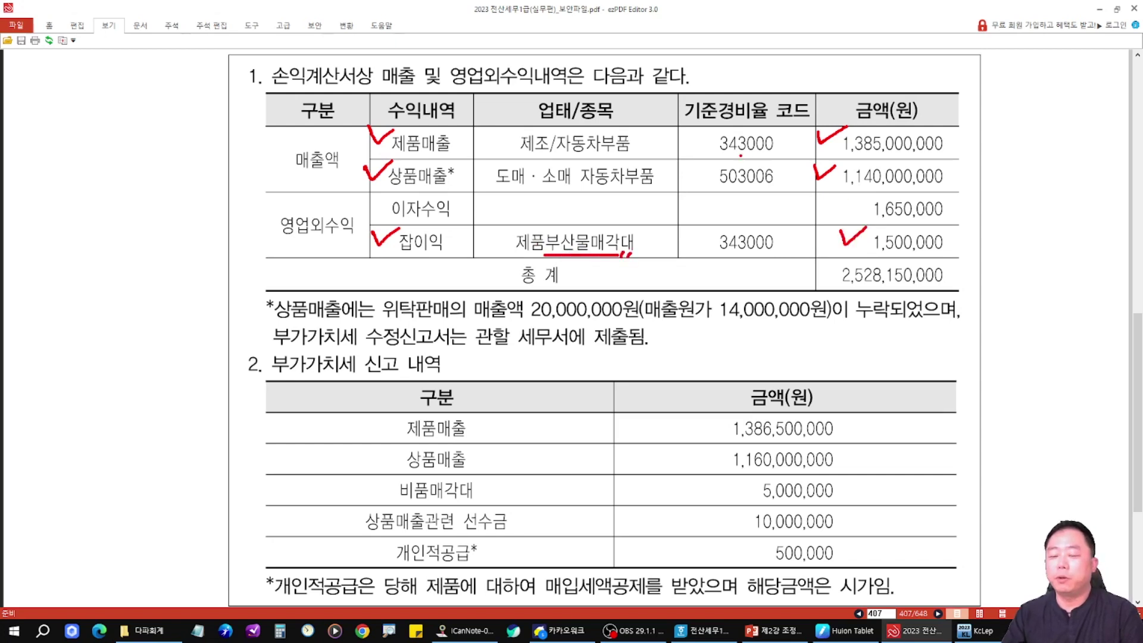
mouse_move(520, 109)
left_mouse_down()
mouse_move(505, 205)
mouse_move(797, 184)
mouse_move(646, 125)
left_mouse_up()
key("ctrl+z")
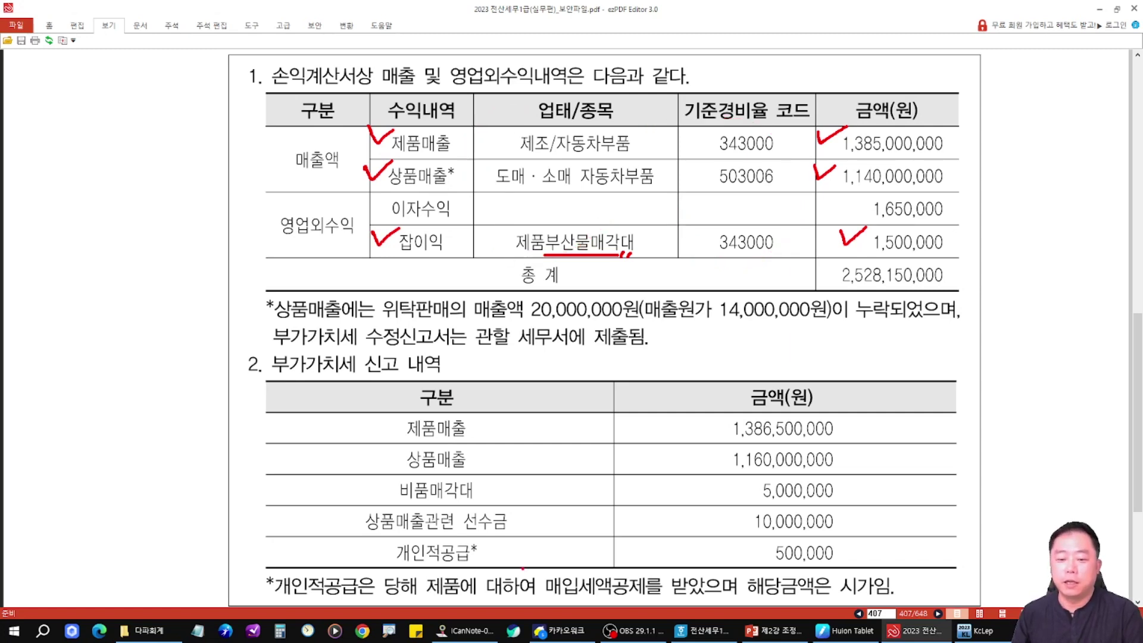
Step: Box 상품매출 in the note, draw an arrow to its table row, underline 20,000,000원 and 매출원가 14,000,000원, and clear the marks
left_click_drag(250, 296, 349, 322)
mouse_move(243, 274)
left_mouse_down()
mouse_move(239, 288)
mouse_move(263, 259)
left_mouse_up()
mouse_move(219, 321)
left_mouse_down()
mouse_move(247, 176)
mouse_move(344, 178)
mouse_move(333, 198)
left_mouse_up()
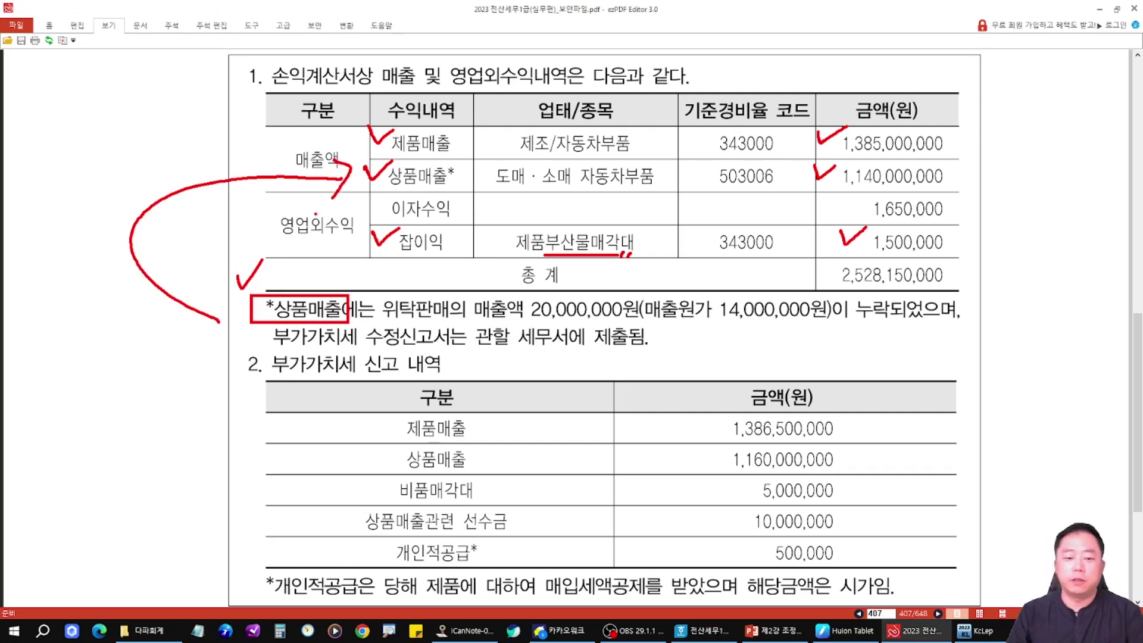
left_click_drag(529, 318, 638, 315)
left_click_drag(722, 321, 892, 326)
key("Escape")
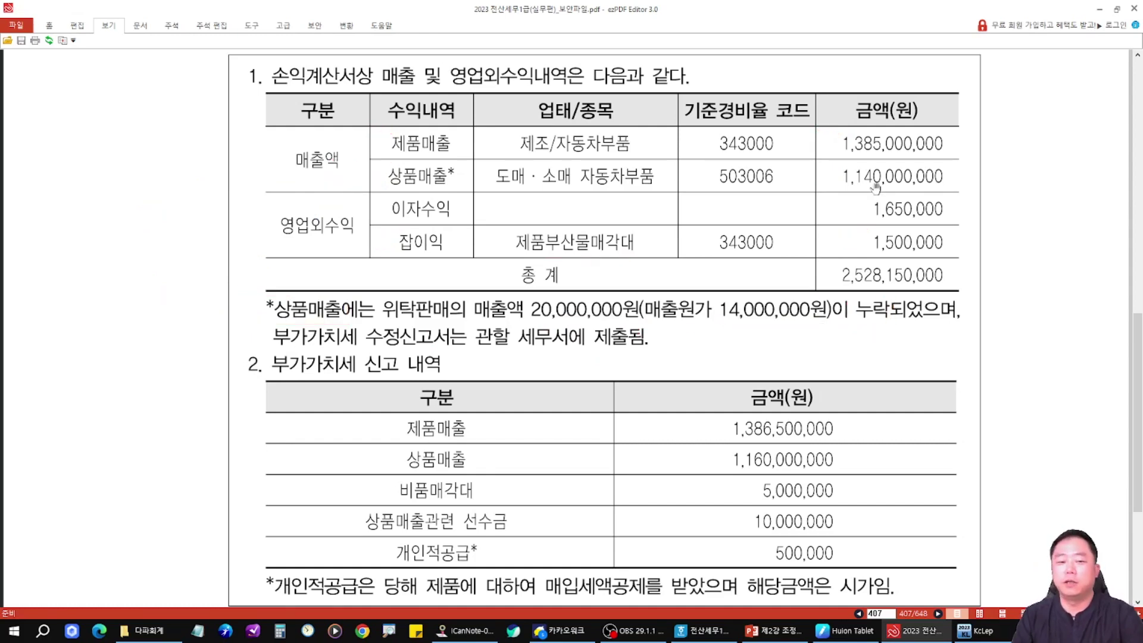
Step: Mark the 부가가치세 수정신고서 line and box the 위탁판매 omission note below the first table, clearing each mark
mouse_move(166, 334)
left_mouse_down()
mouse_move(266, 333)
mouse_move(239, 360)
left_mouse_up()
key("Escape")
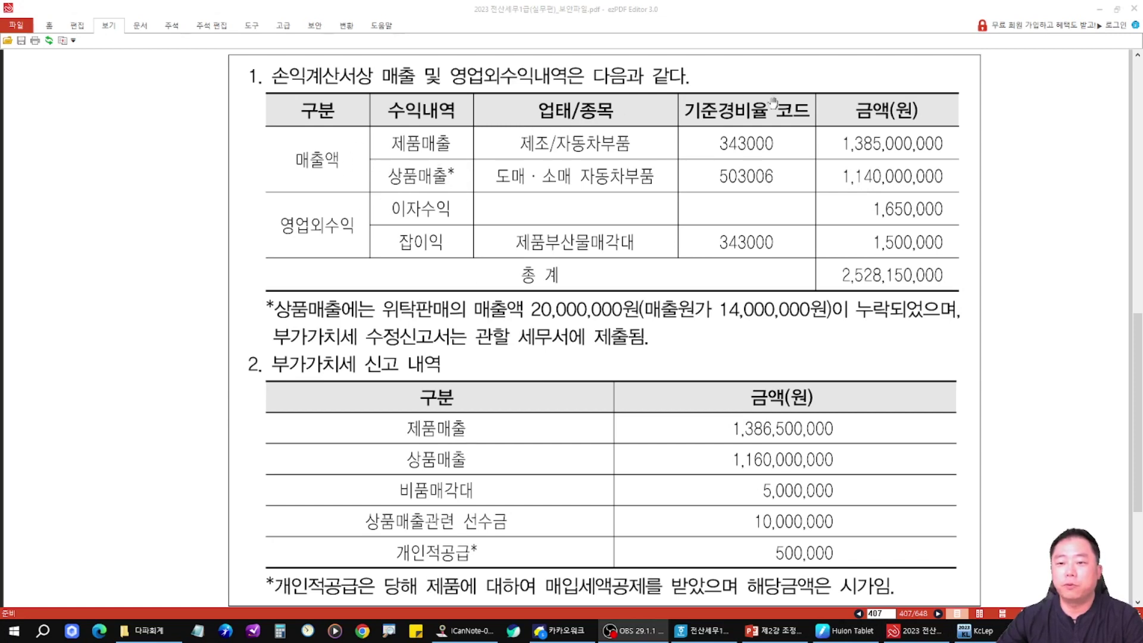
mouse_move(242, 288)
left_mouse_down()
mouse_move(554, 344)
mouse_move(835, 325)
left_mouse_up()
key("Escape")
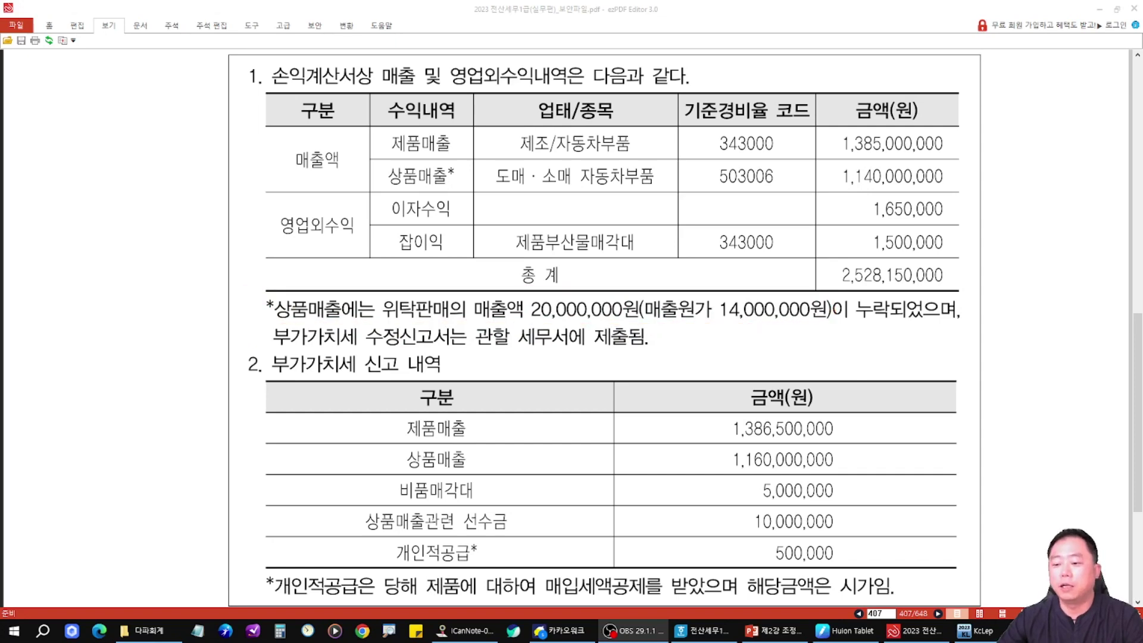
Step: Switch to KcLep, select 제품매출 in row 1, tick the three 결산서상 수입금액 amounts, and clear the ticks
key("alt+Tab")
left_click(254, 200)
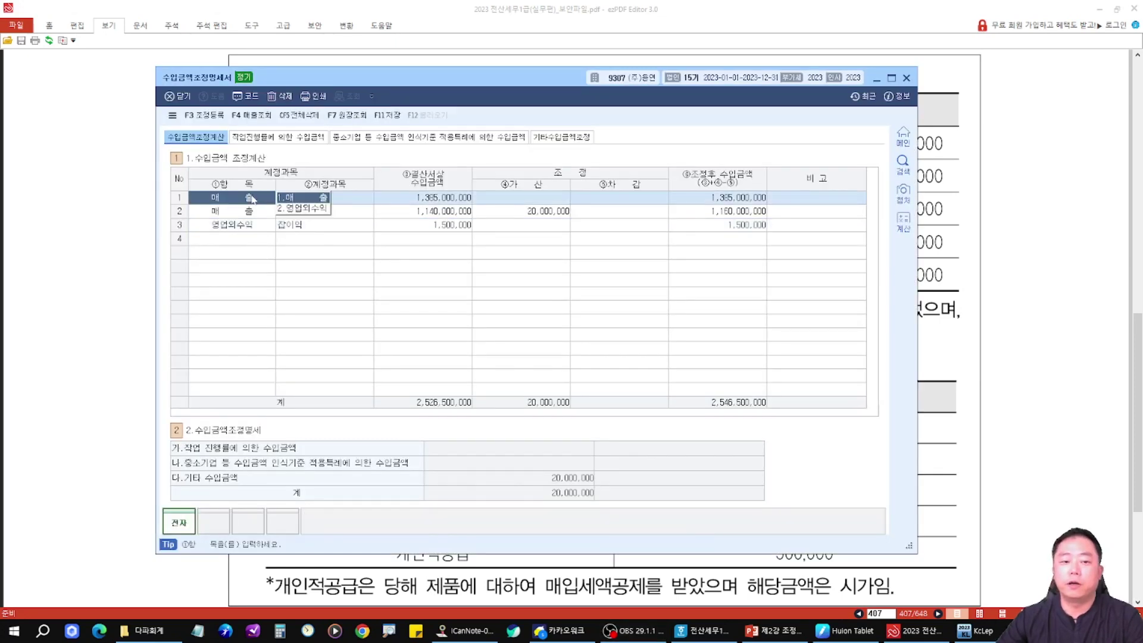
left_click(343, 203)
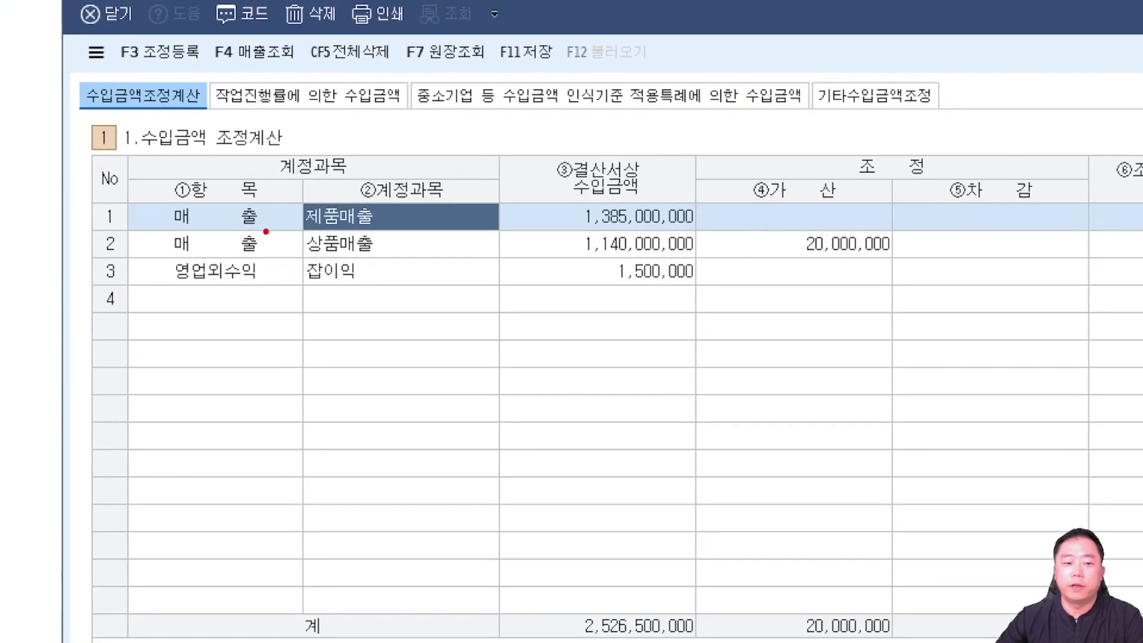
mouse_move(539, 197)
left_mouse_down()
mouse_move(549, 215)
mouse_move(595, 177)
left_mouse_up()
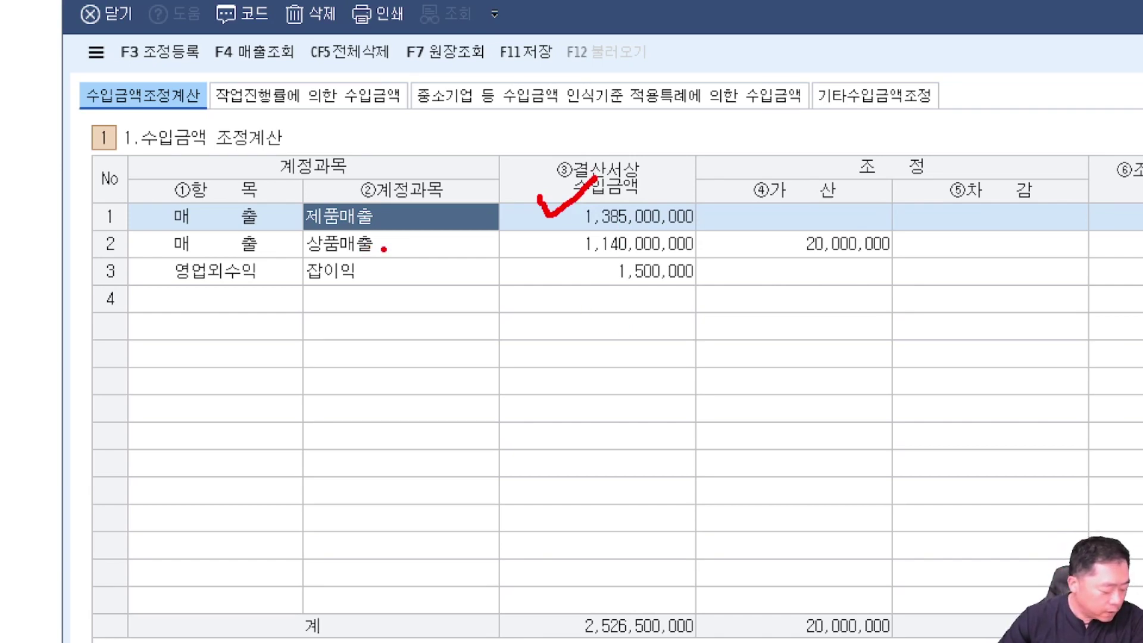
left_click_drag(533, 234, 590, 224)
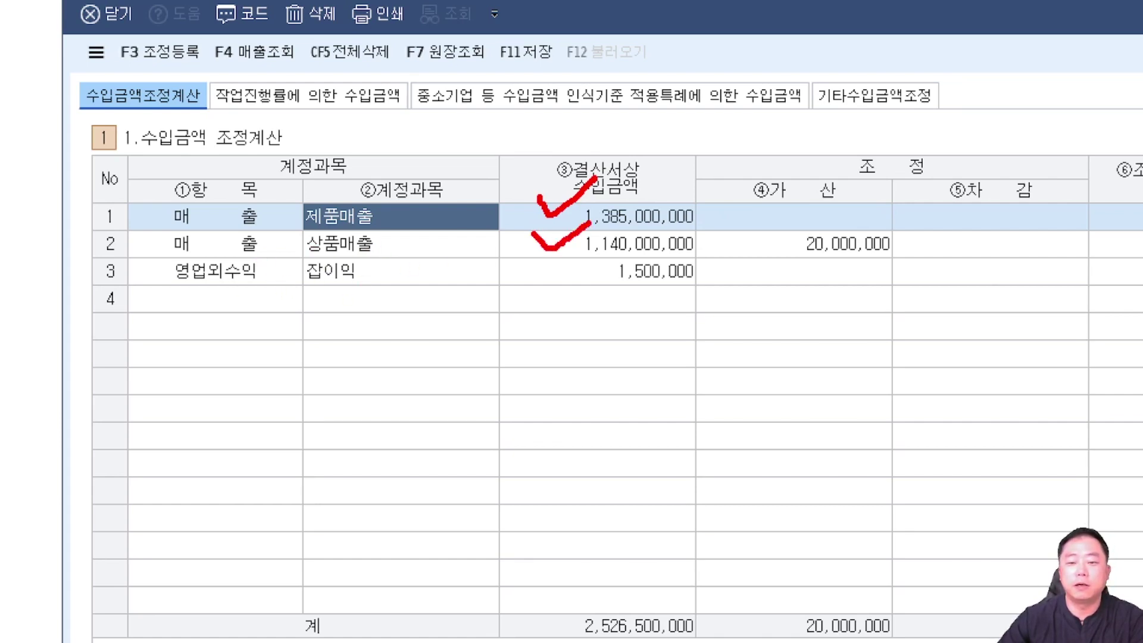
left_click_drag(552, 268, 590, 252)
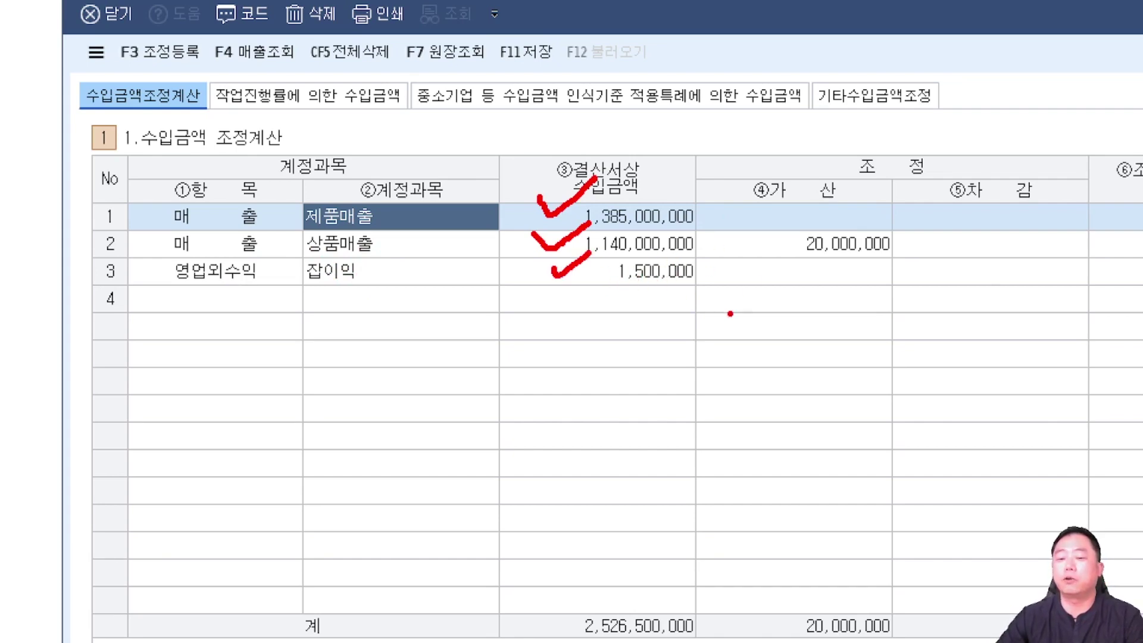
key("Escape")
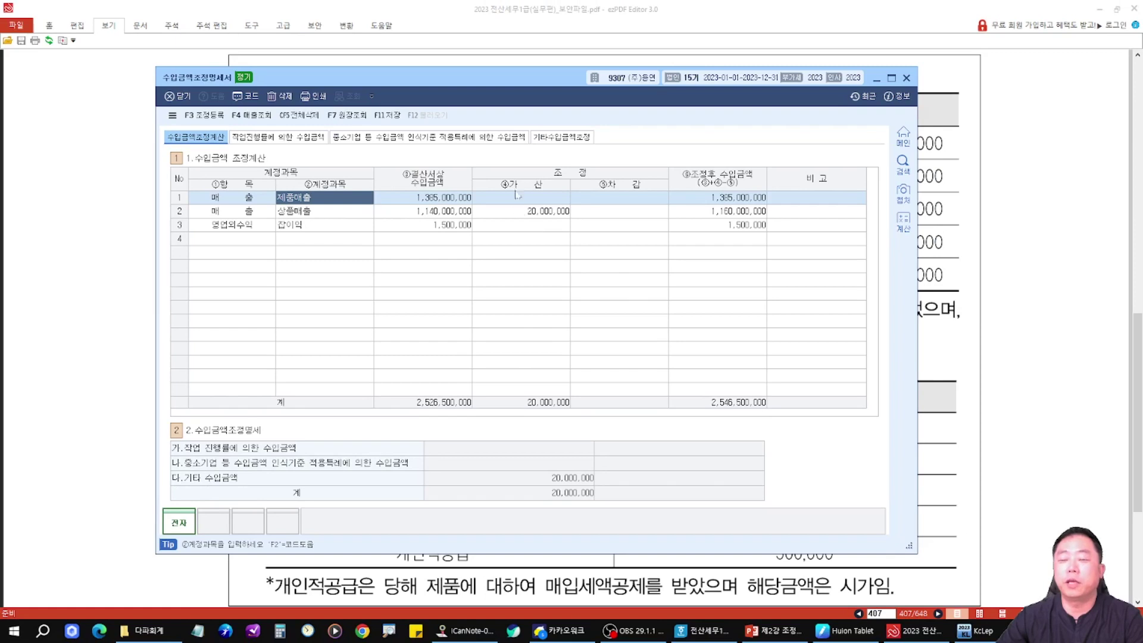
Step: Show the 기타수입금액조정 schedule and box its 상품매출 entry with an arrow pointing to it
left_click(562, 137)
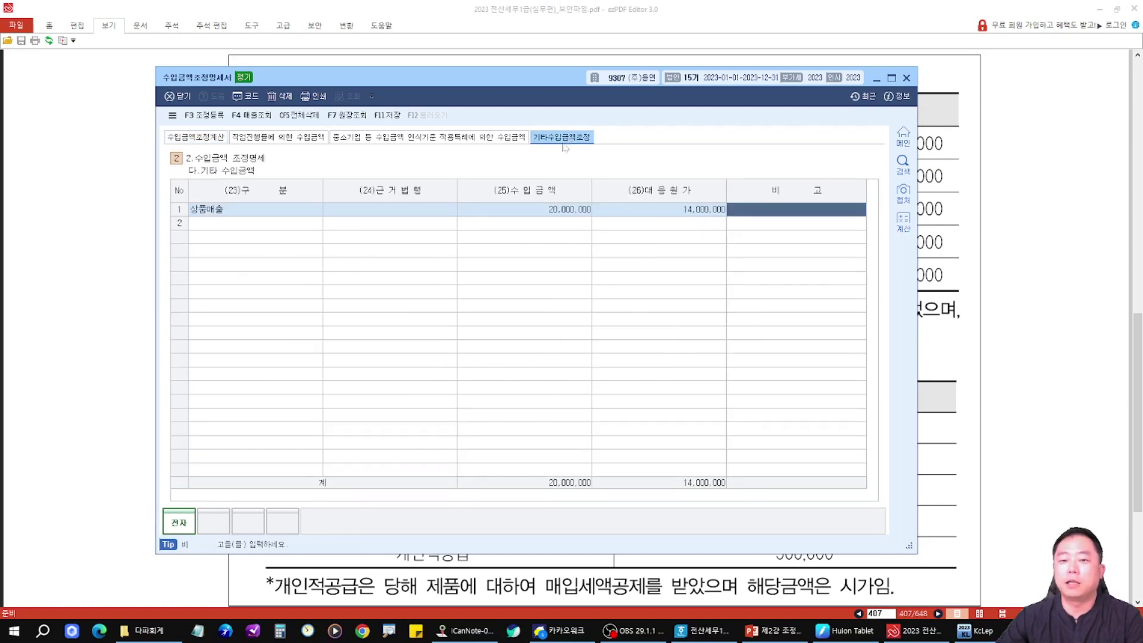
left_click_drag(169, 189, 259, 238)
left_click_drag(322, 338, 261, 241)
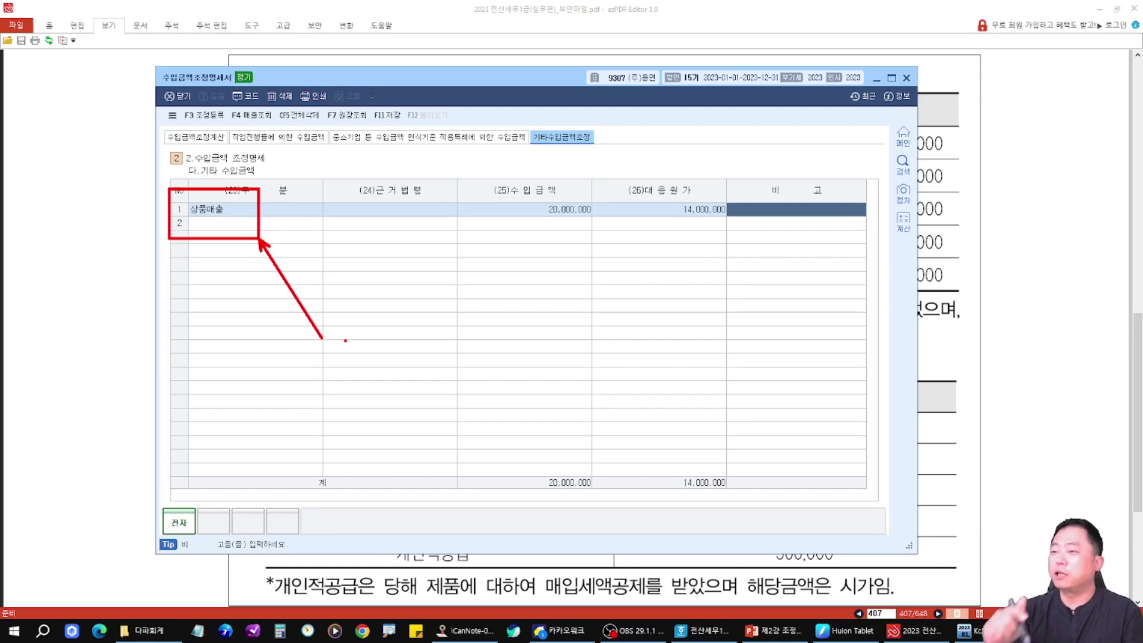
Step: Mark the 수입금액 and 대응원가 columns, draw an arrow from 수입금액 20,000,000 to 수입금액조정계산, and clear the marks
mouse_move(518, 170)
left_mouse_down()
mouse_move(602, 229)
mouse_move(507, 181)
left_mouse_up()
mouse_move(644, 166)
left_mouse_down()
mouse_move(729, 241)
mouse_move(648, 157)
left_mouse_up()
key("Escape")
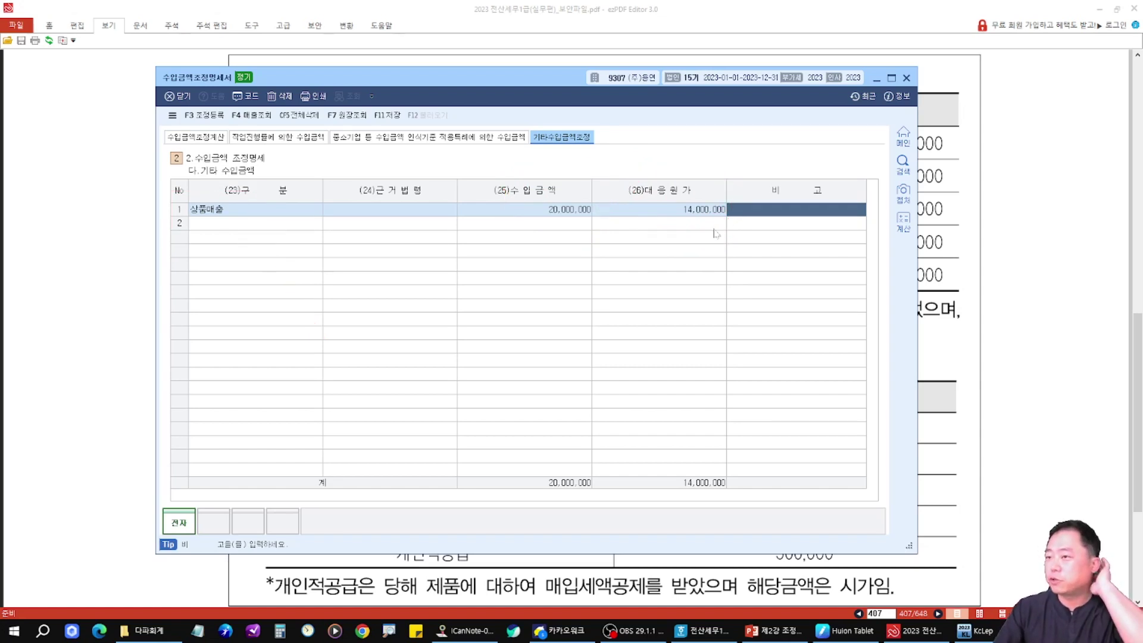
key("ctrl+2")
mouse_move(521, 151)
left_mouse_down()
mouse_move(485, 178)
mouse_move(530, 151)
left_mouse_up()
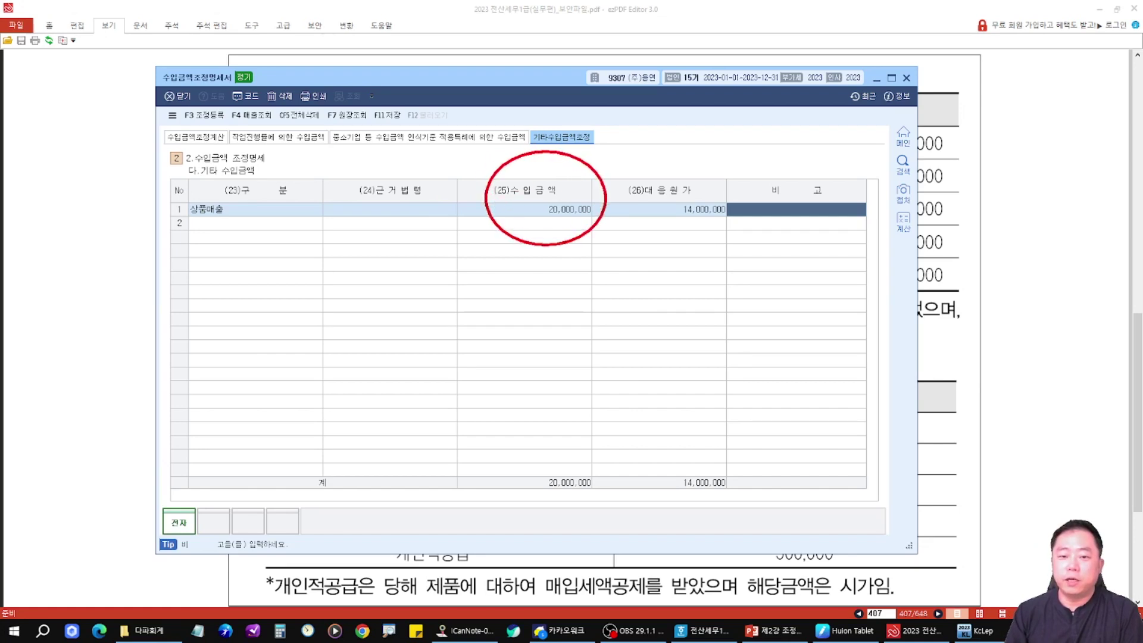
mouse_move(502, 238)
left_mouse_down()
mouse_move(319, 244)
mouse_move(217, 150)
mouse_move(254, 154)
left_mouse_up()
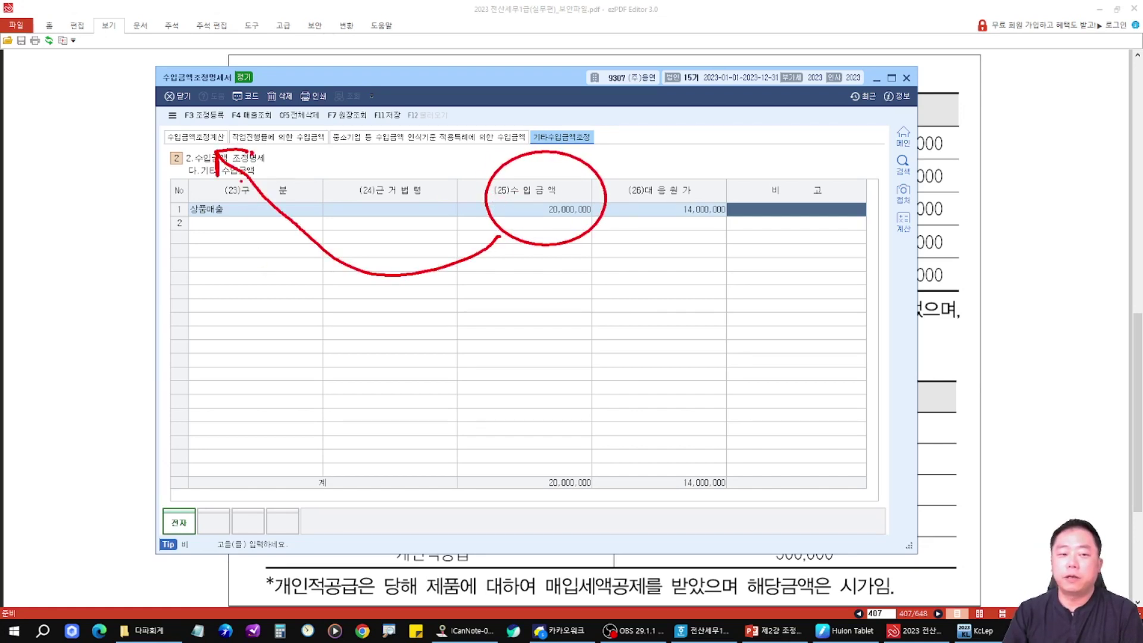
key("Escape")
Step: Show 수입금액조정계산, mark the 가산 adjustment of 상품매출, clear the mark, and return to 기타수입금액조정
left_click(202, 137)
key("ctrl+2")
left_click_drag(518, 185, 592, 249)
key("Escape")
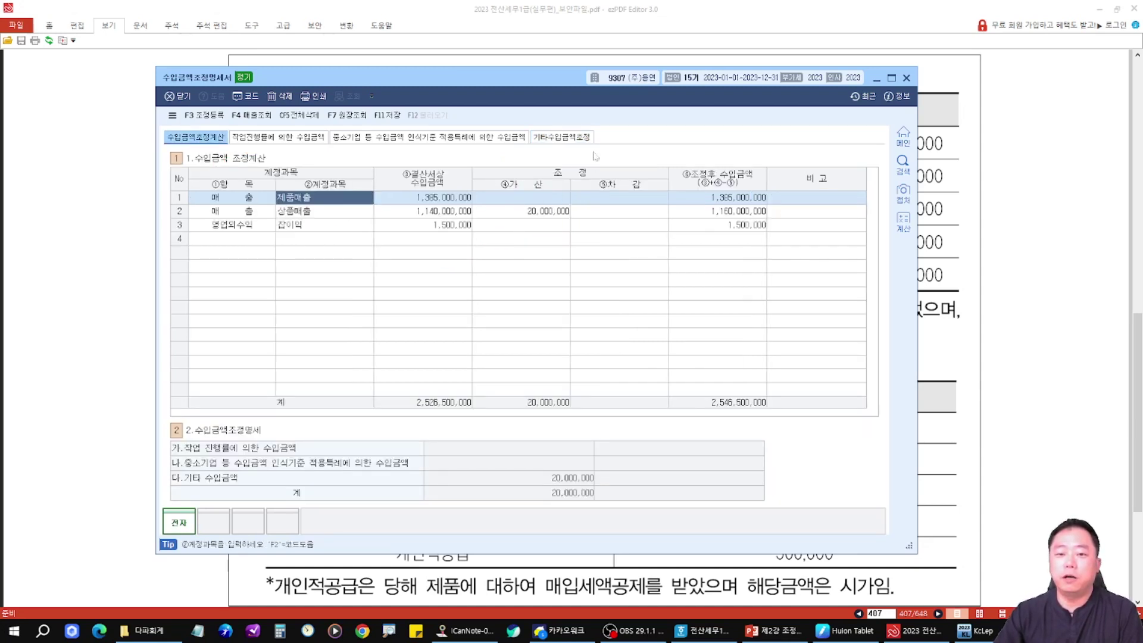
left_click(562, 138)
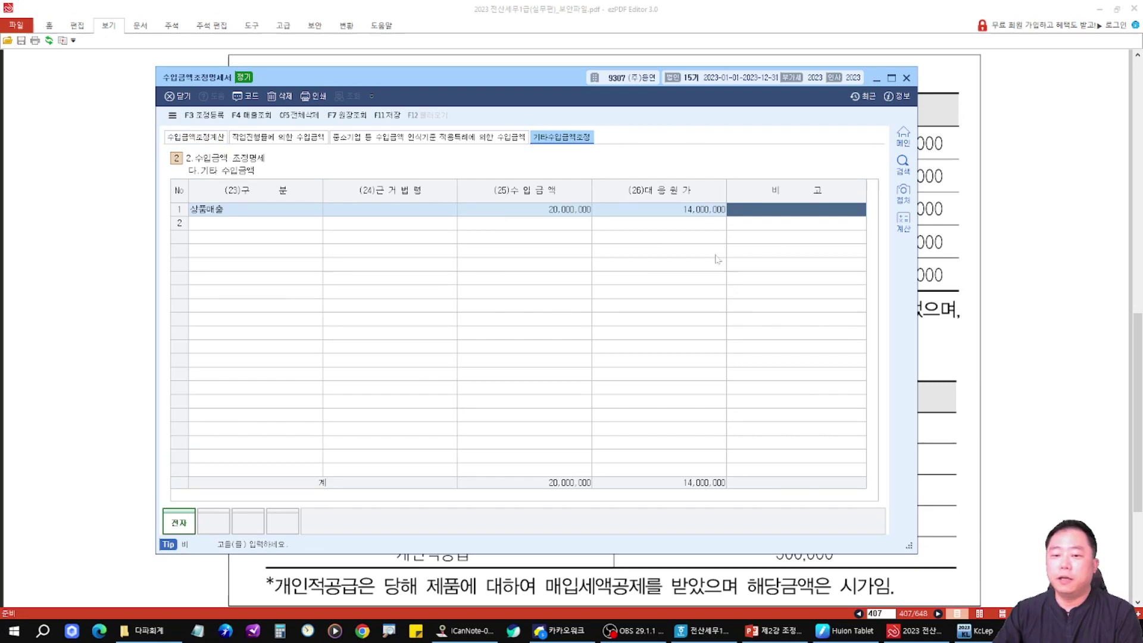
Step: Open 조정 등록 and box 매출누락 and 매출원가과소 with arrows pointing to the adjustment lists above
key("F3")
left_click_drag(641, 160, 660, 242)
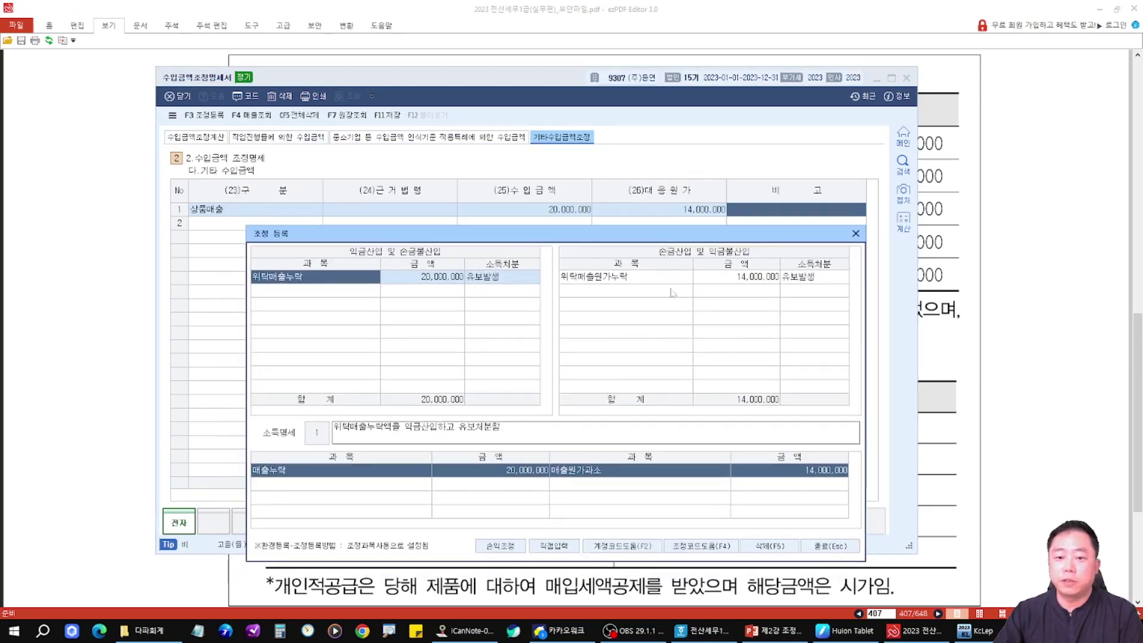
mouse_move(238, 454)
left_mouse_down()
mouse_move(298, 473)
mouse_move(523, 495)
mouse_move(554, 485)
left_mouse_up()
mouse_move(470, 345)
left_mouse_down()
mouse_move(505, 451)
mouse_move(721, 486)
mouse_move(853, 489)
left_mouse_up()
left_click_drag(661, 300, 621, 451)
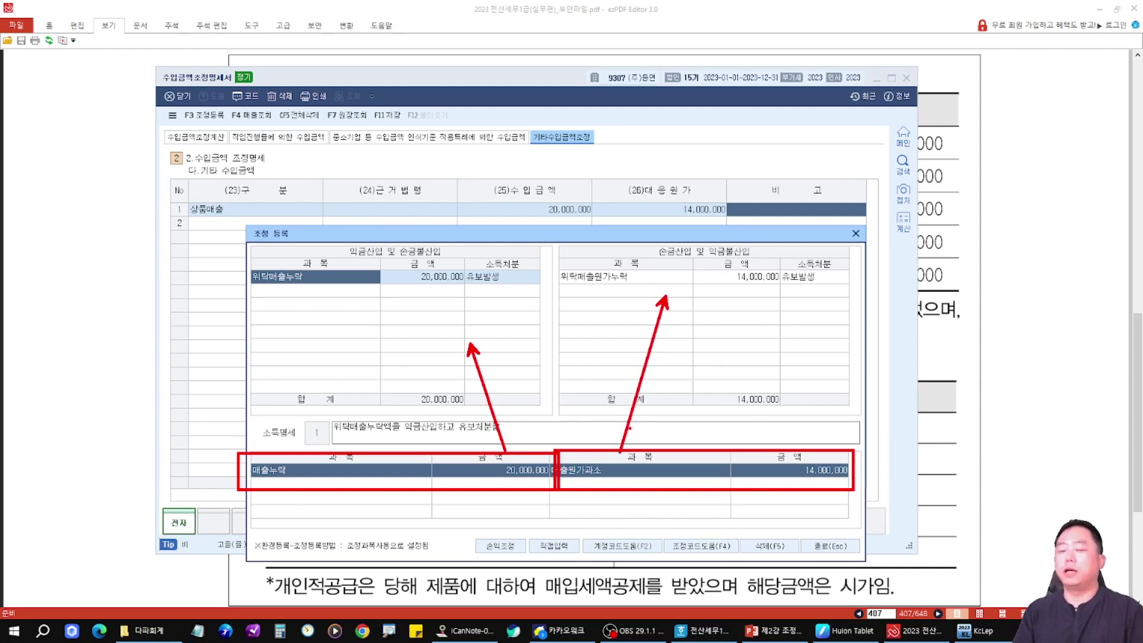
Step: Underline both 조정 등록 entries with wavy lines, circle 위탁매출누락, and tick its 금액 and 소득처분
left_click_drag(245, 303, 479, 309)
left_click_drag(558, 293, 822, 302)
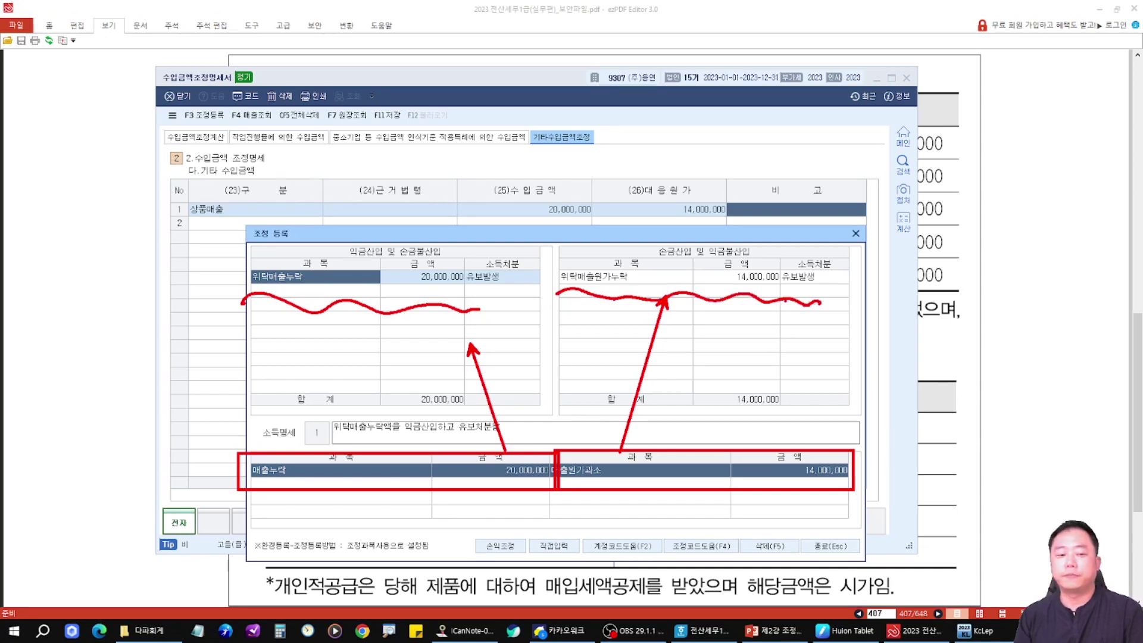
mouse_move(284, 253)
left_mouse_down()
mouse_move(241, 281)
mouse_move(297, 296)
left_mouse_up()
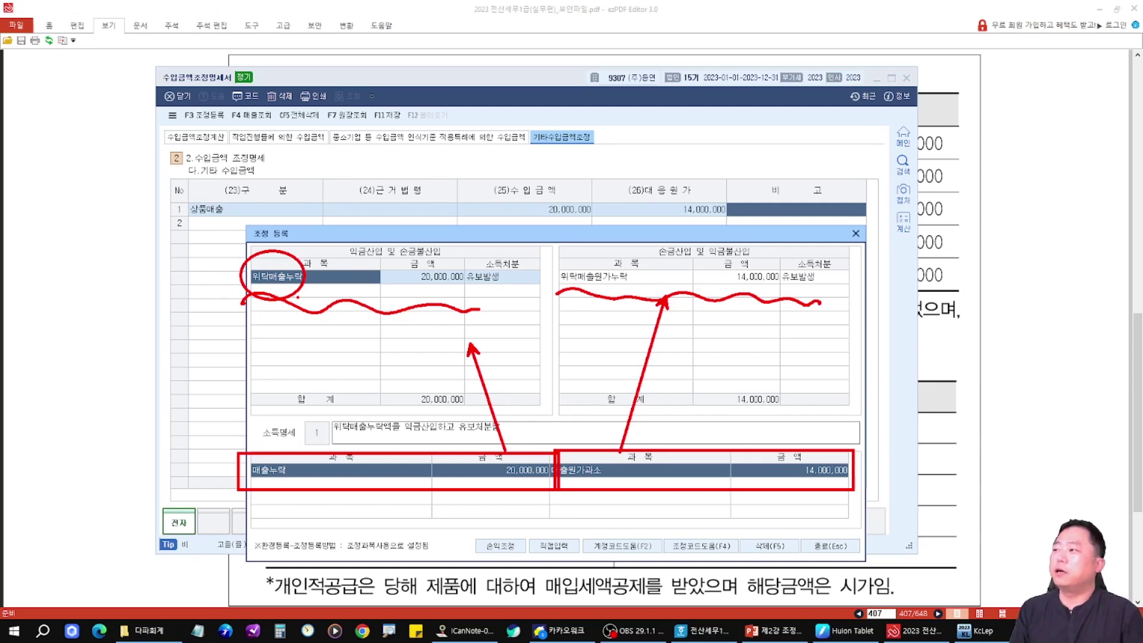
mouse_move(434, 255)
left_mouse_down()
mouse_move(456, 244)
mouse_move(506, 258)
mouse_move(521, 244)
left_mouse_up()
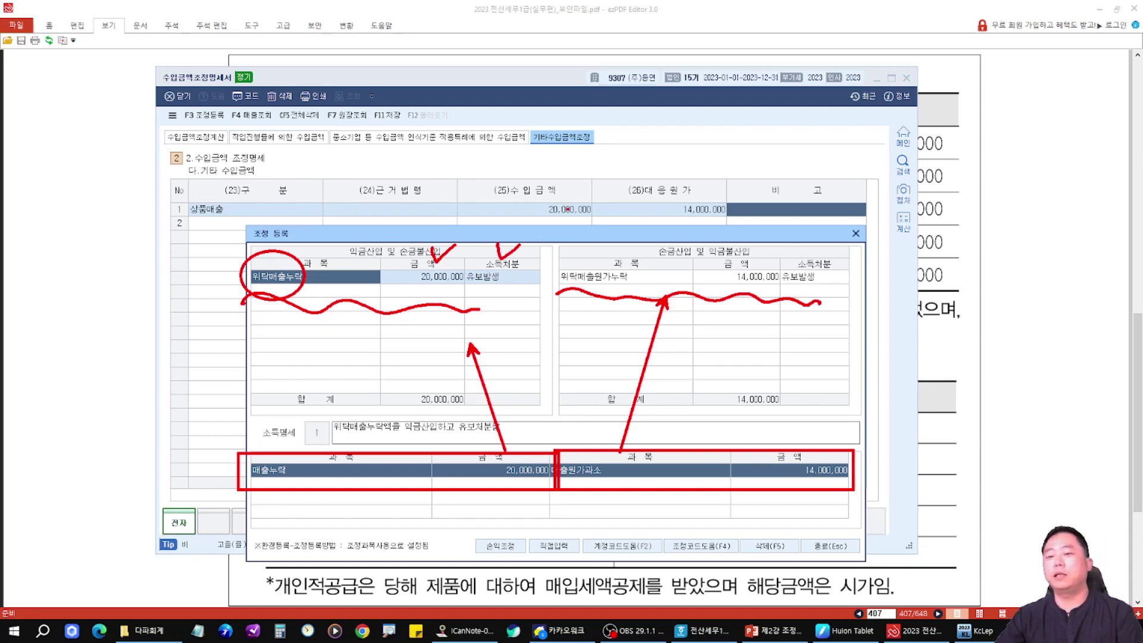
Step: Close 조정 등록, save the 수입금액조정명세서, and show the 수입금액조정계산 schedule
left_click(855, 232)
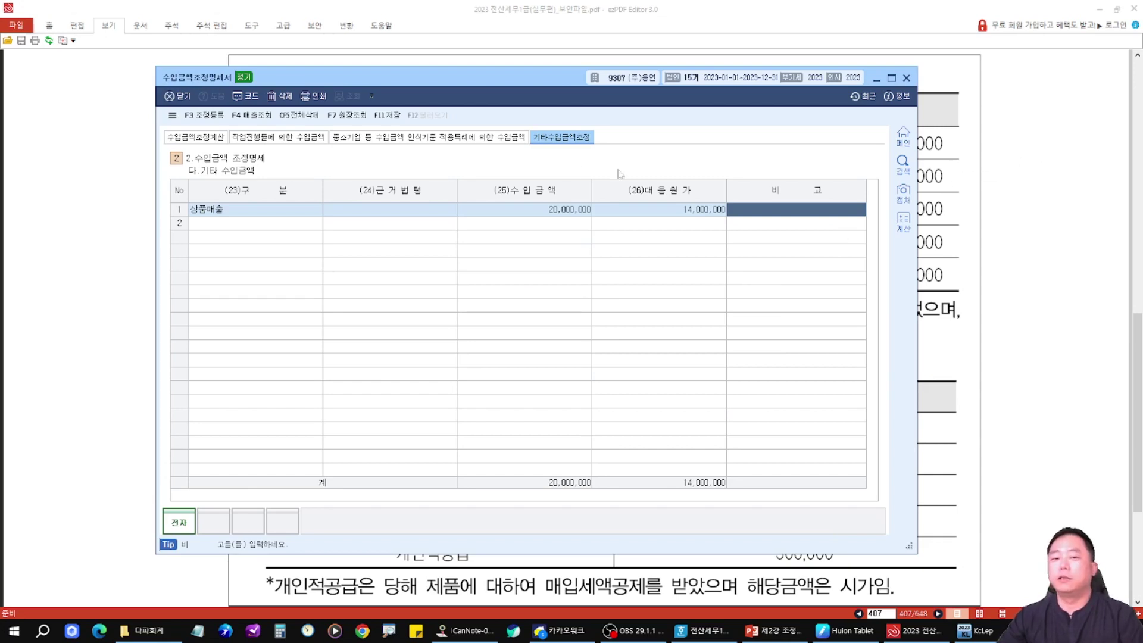
left_click(387, 117)
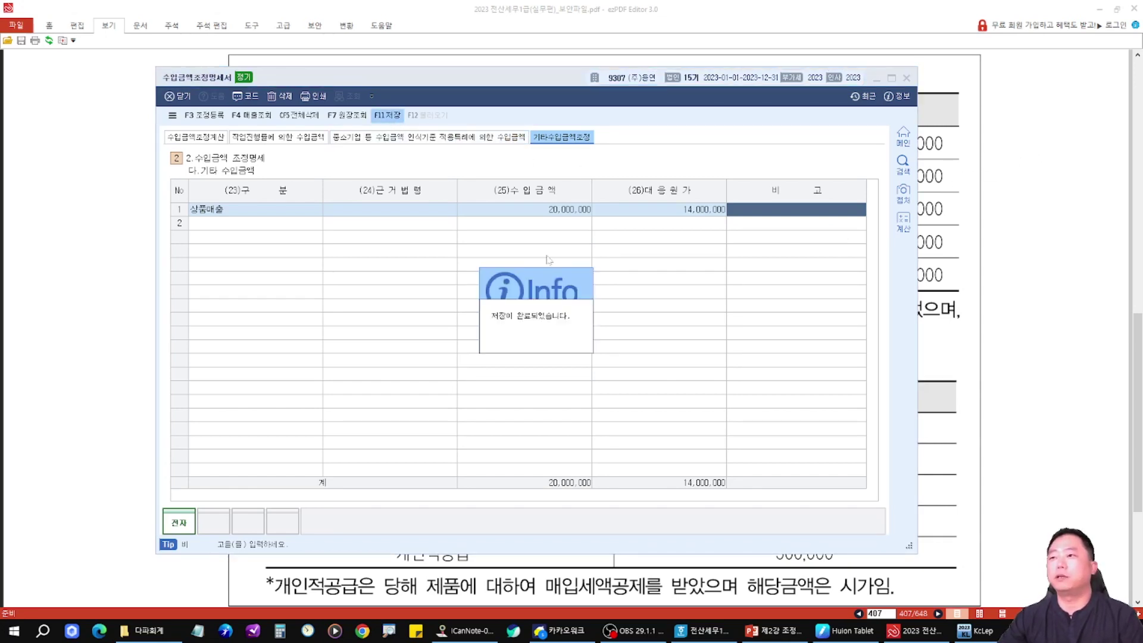
left_click(196, 138)
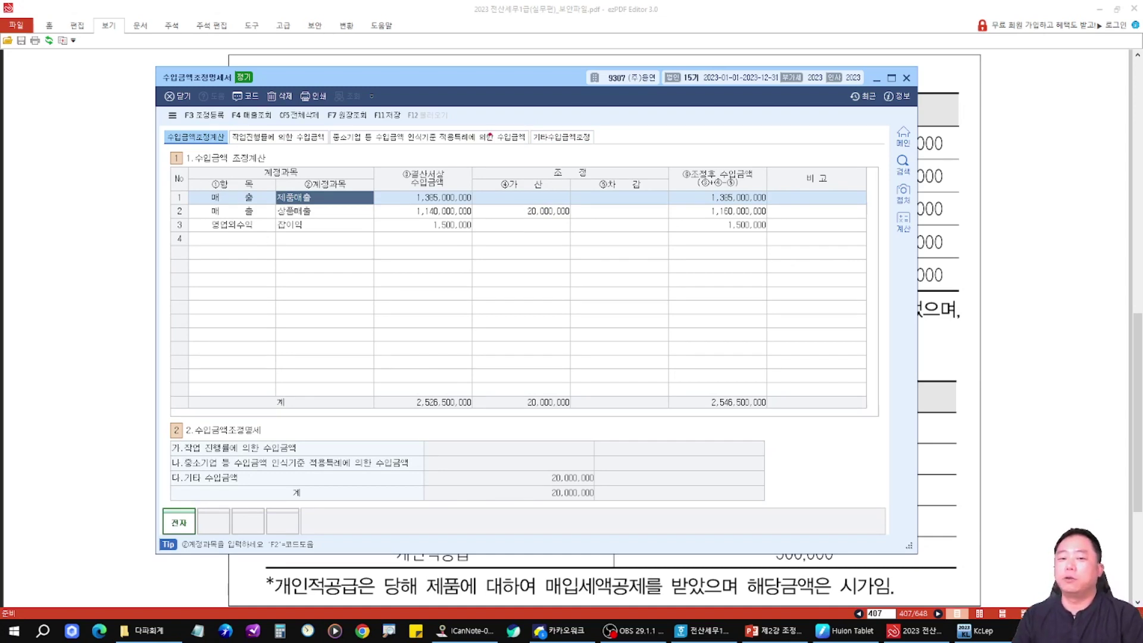
Step: Divide the table with vertical lines around the 조정 columns, circle the 결산서상 수입금액 total, and write 조정 전 with 전 circled
left_click_drag(470, 122, 470, 446)
left_click_drag(476, 105, 476, 441)
left_click_drag(664, 120, 664, 446)
left_click_drag(388, 347, 437, 343)
left_click_drag(382, 157, 400, 153)
mouse_move(329, 269)
left_mouse_down()
mouse_move(337, 290)
mouse_move(355, 275)
mouse_move(364, 290)
mouse_move(369, 261)
mouse_move(366, 289)
mouse_move(419, 285)
mouse_move(434, 268)
mouse_move(435, 287)
left_mouse_up()
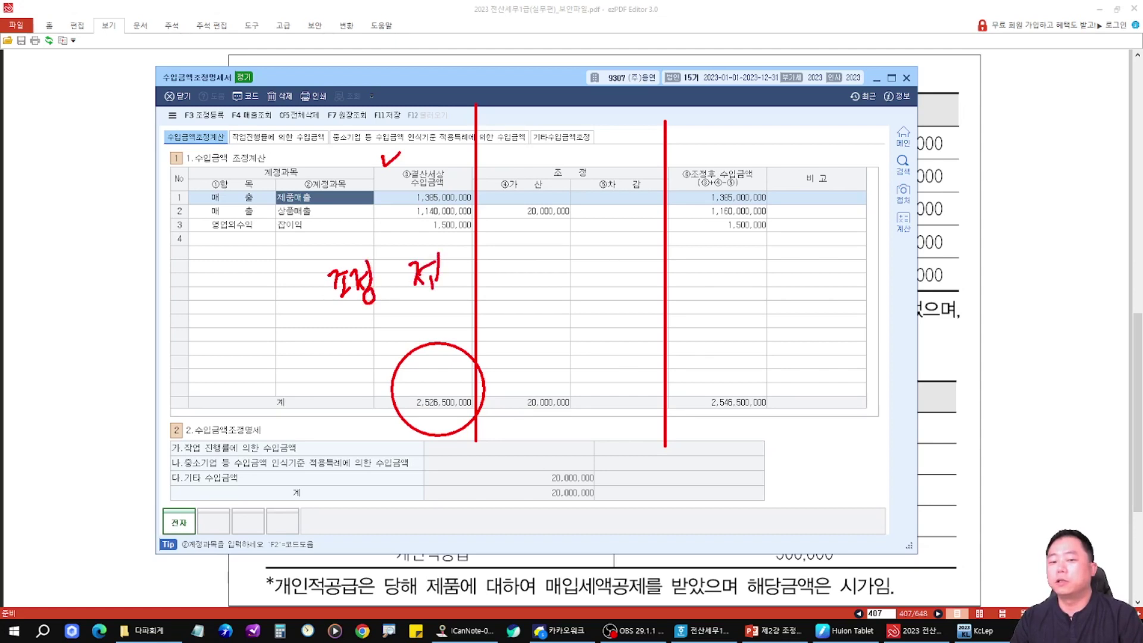
mouse_move(398, 248)
left_mouse_down()
mouse_move(452, 289)
mouse_move(430, 246)
left_mouse_up()
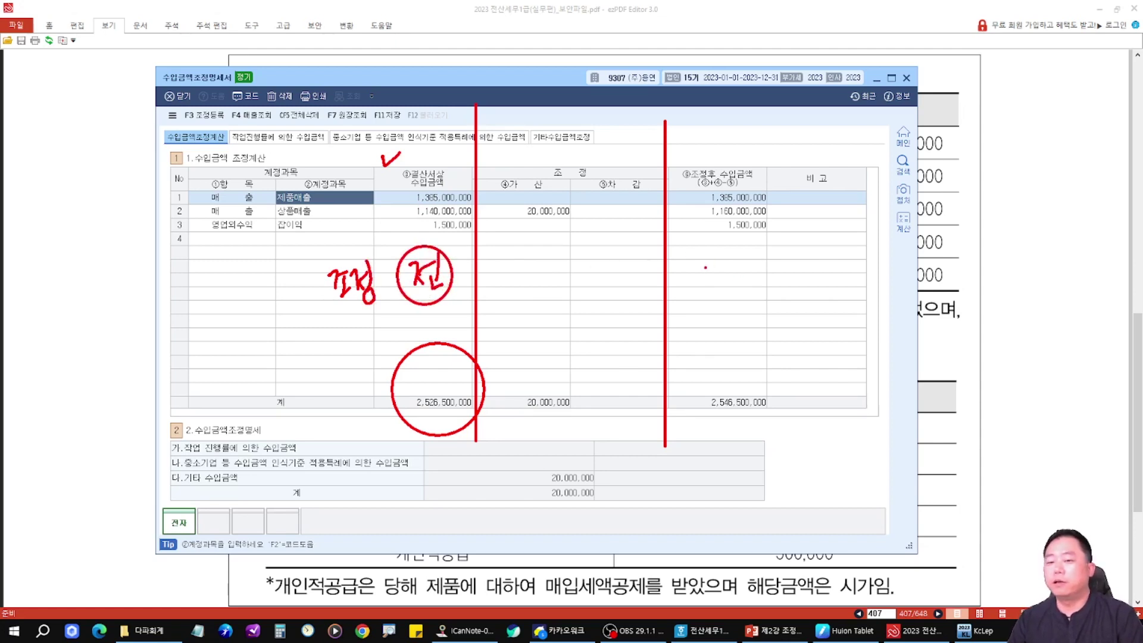
Step: Circle the 조정후 수입금액 total, write 조정 후 above it, and clear all marks
left_click_drag(702, 355, 785, 441)
mouse_move(702, 287)
left_mouse_down()
mouse_move(742, 284)
mouse_move(745, 303)
mouse_move(774, 292)
mouse_move(785, 301)
mouse_move(751, 290)
mouse_move(767, 264)
left_mouse_up()
mouse_move(746, 452)
left_mouse_down()
mouse_move(720, 358)
mouse_move(800, 381)
mouse_move(768, 467)
left_mouse_up()
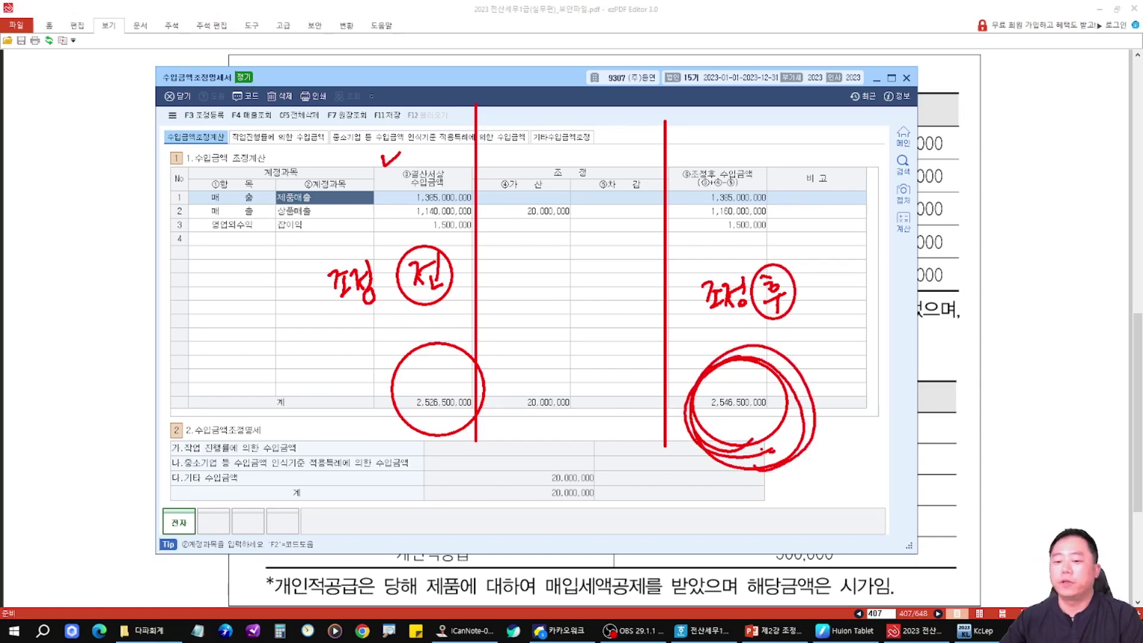
key("Escape")
Step: Open 조정후수입금액명세서 beside the 수입금액조정명세서 window and reload its data
left_click_drag(570, 86, 69, 75)
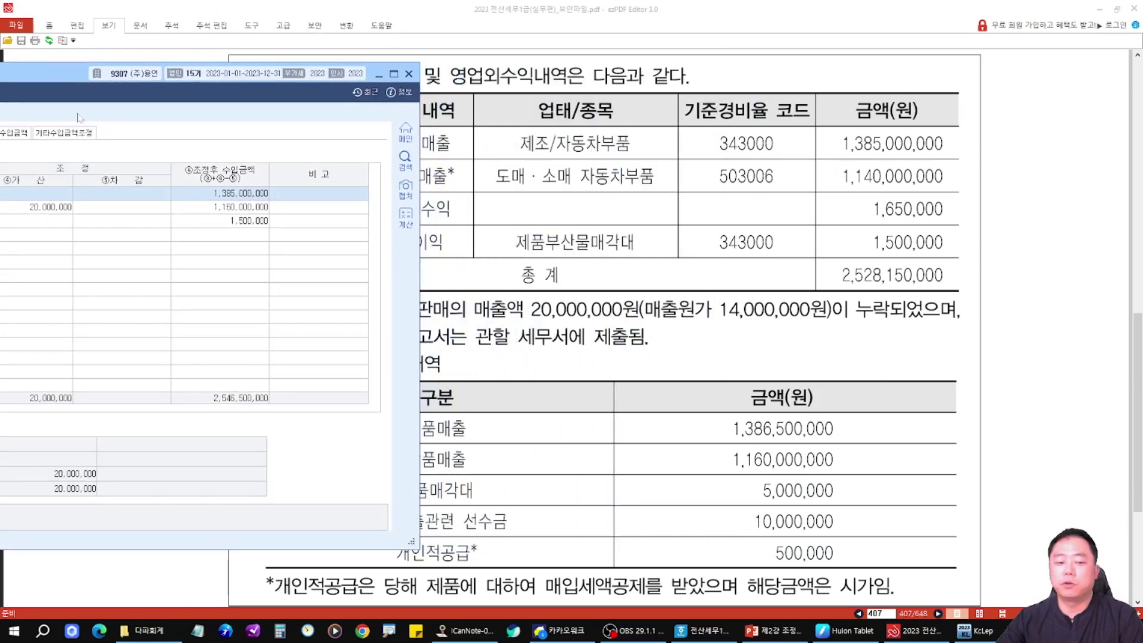
left_click(977, 632)
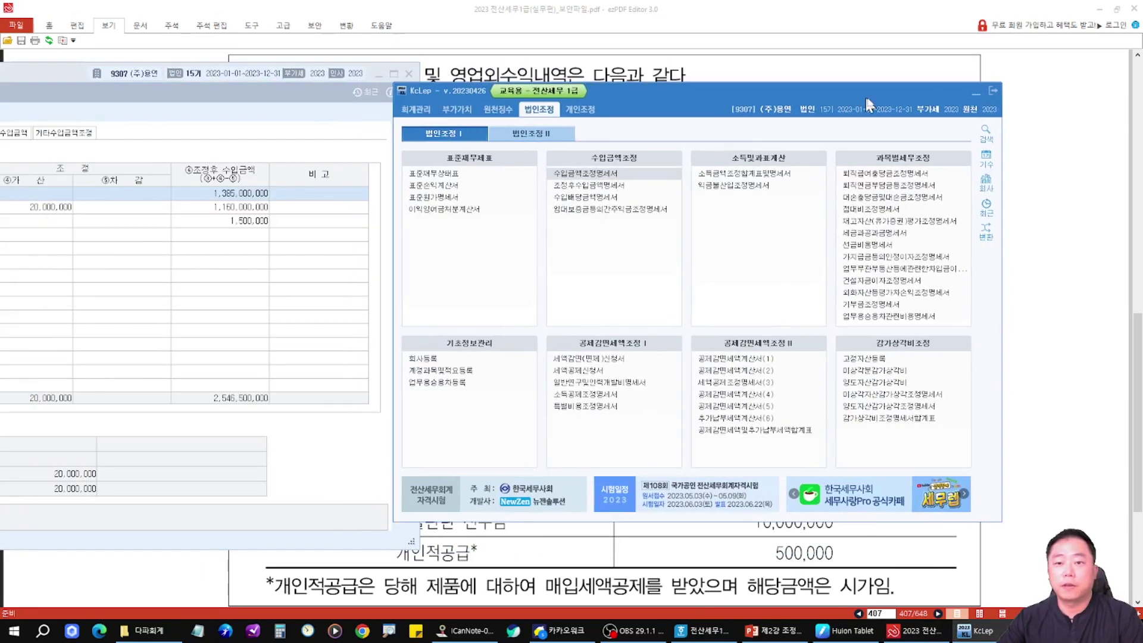
mouse_move(574, 184)
left_mouse_down()
mouse_move(669, 198)
mouse_move(717, 252)
left_mouse_up()
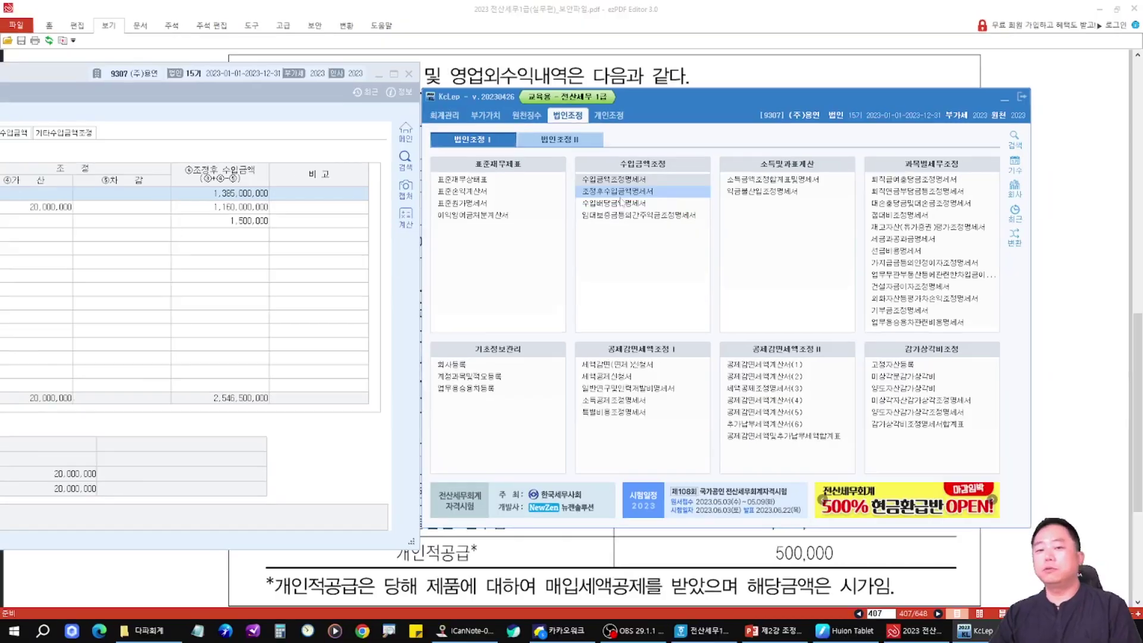
left_click(626, 199)
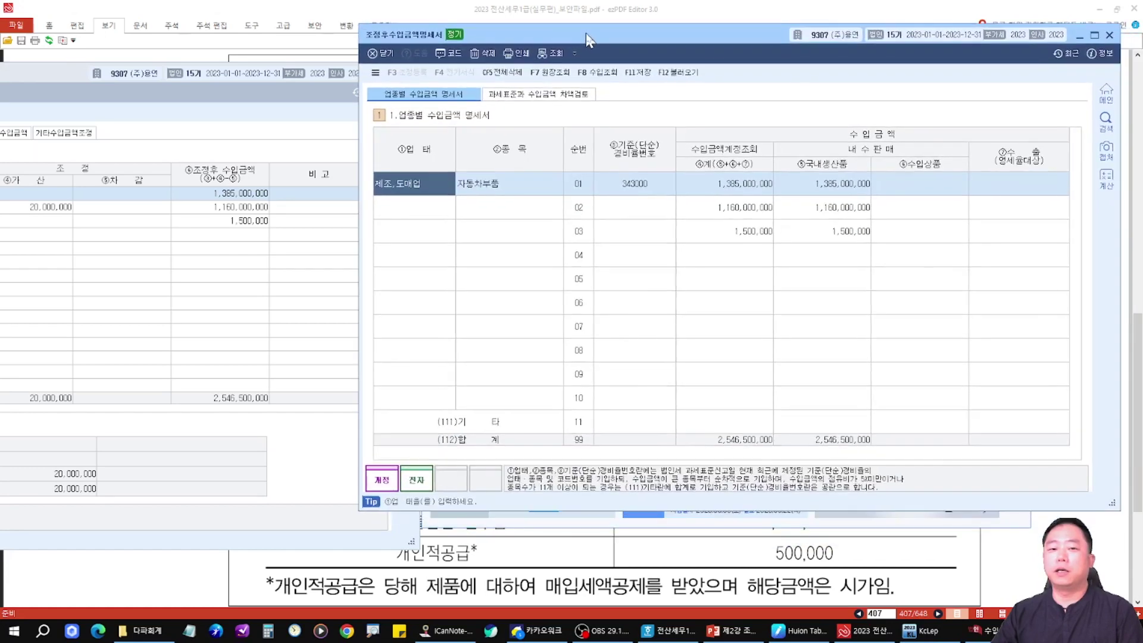
left_click(658, 78)
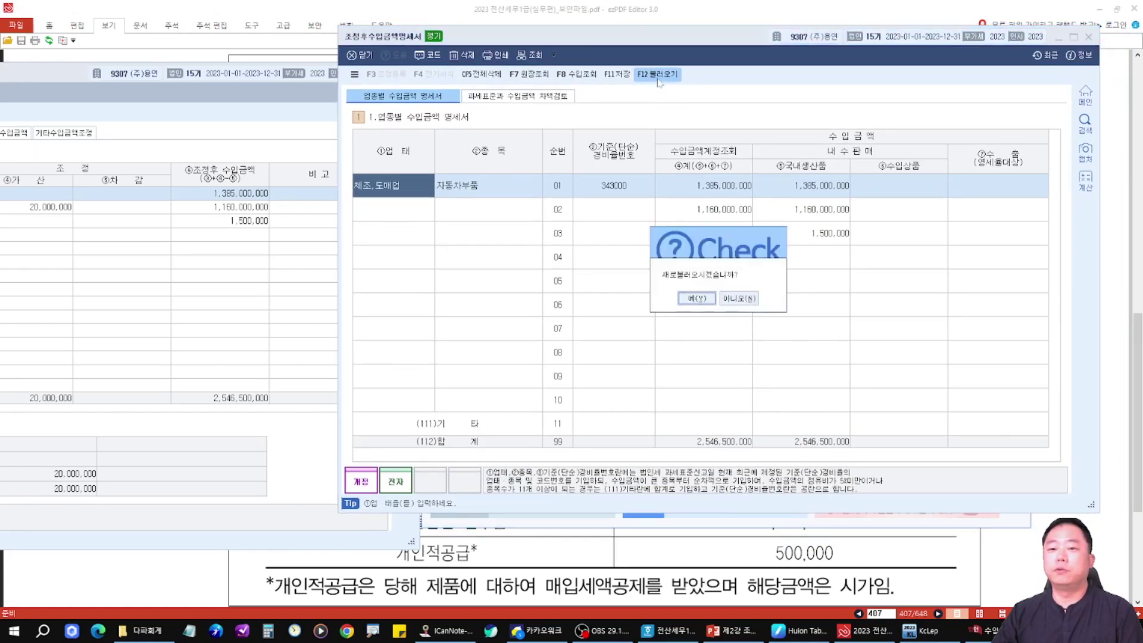
left_click(697, 299)
Step: Link the 조정후 수입금액 total to the 합계 of 조정후수입금액명세서, circle the 조정후 수입금액 heading, and clear the marks
mouse_move(252, 363)
left_mouse_down()
mouse_move(496, 297)
mouse_move(763, 462)
left_mouse_up()
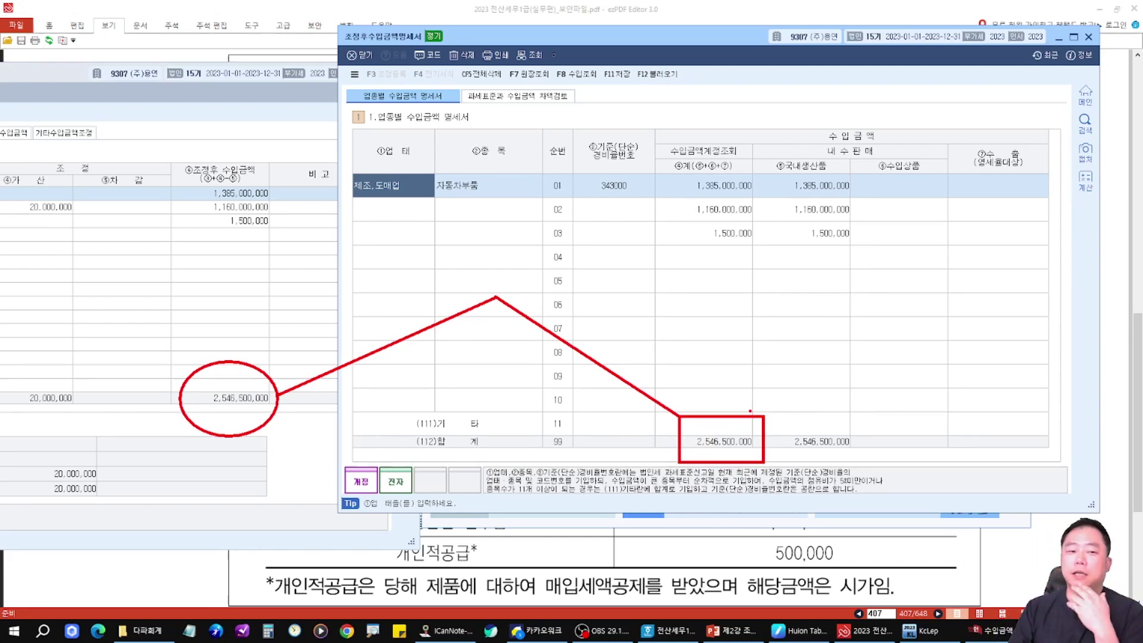
mouse_move(182, 184)
left_mouse_down()
mouse_move(190, 152)
mouse_move(269, 149)
mouse_move(187, 203)
left_mouse_up()
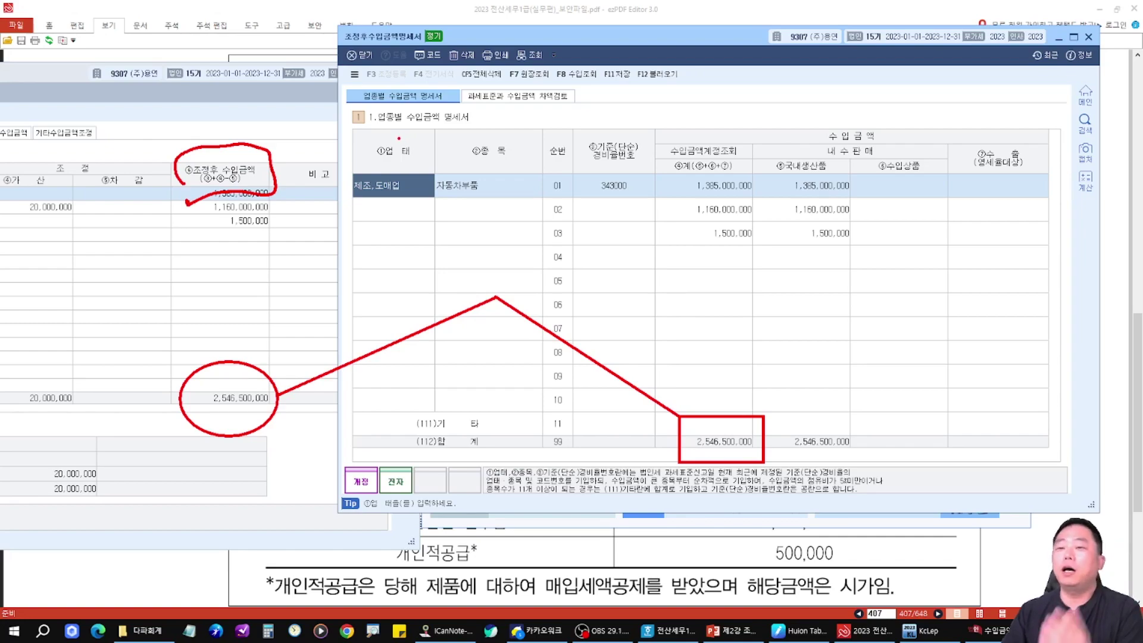
key("Escape")
Step: Move the 조정후수입금액명세서 window slightly, box the amount cells of row 01, and clear the box
left_click_drag(740, 43, 725, 72)
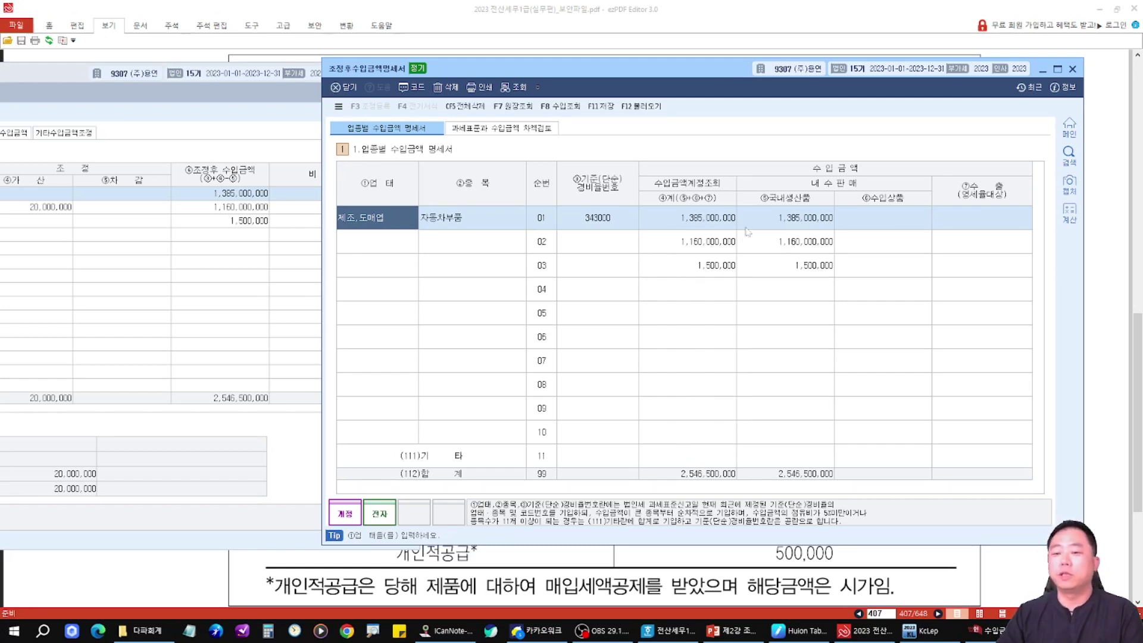
mouse_move(662, 201)
left_mouse_down()
mouse_move(845, 237)
mouse_move(1040, 237)
left_mouse_up()
key("Escape")
Step: Circle the 내수판매 and 수출 headings, point arrows at 국내생산품 and 수입상품, and clear the marks
mouse_move(851, 167)
left_mouse_down()
mouse_move(872, 181)
mouse_move(865, 197)
left_mouse_up()
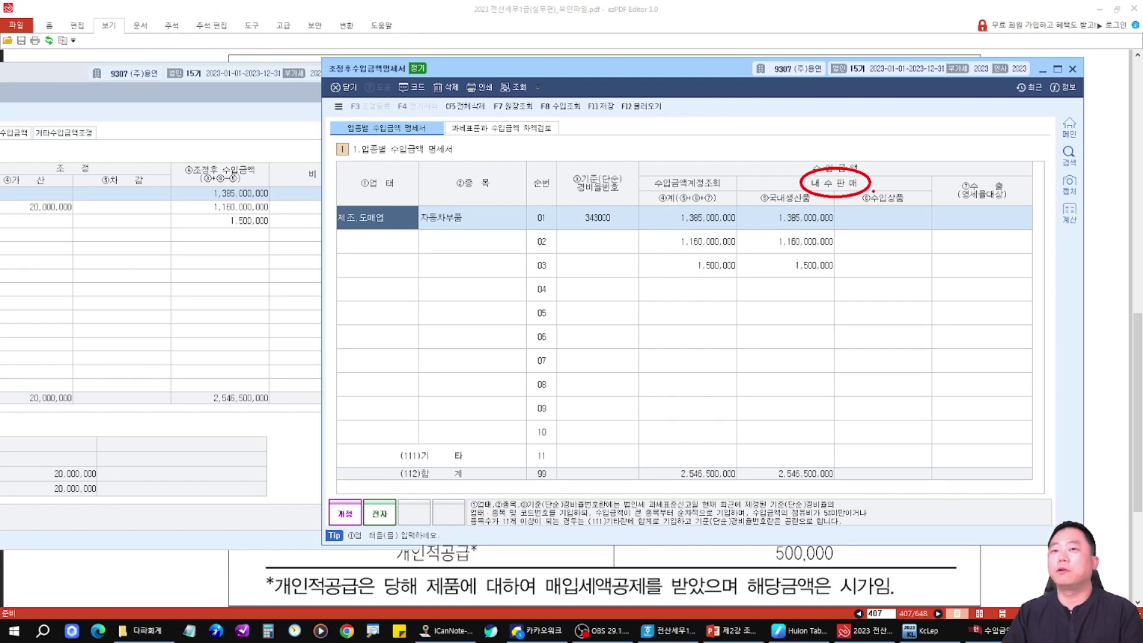
mouse_move(965, 186)
left_mouse_down()
mouse_move(981, 168)
mouse_move(1014, 205)
left_mouse_up()
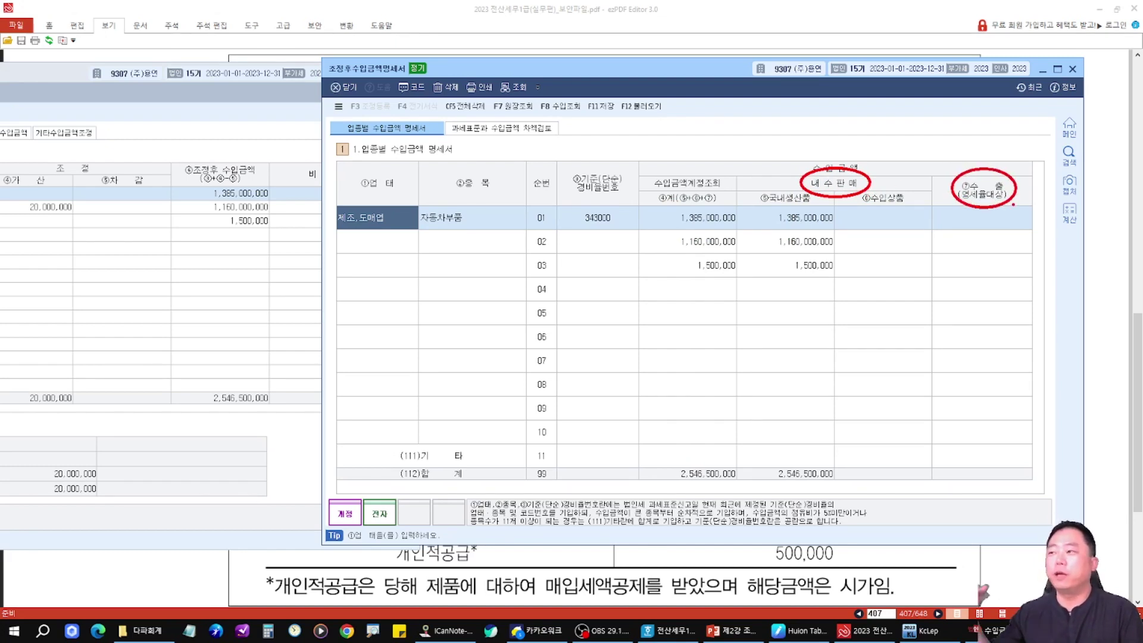
left_click_drag(753, 211, 725, 251)
left_click_drag(789, 142, 807, 167)
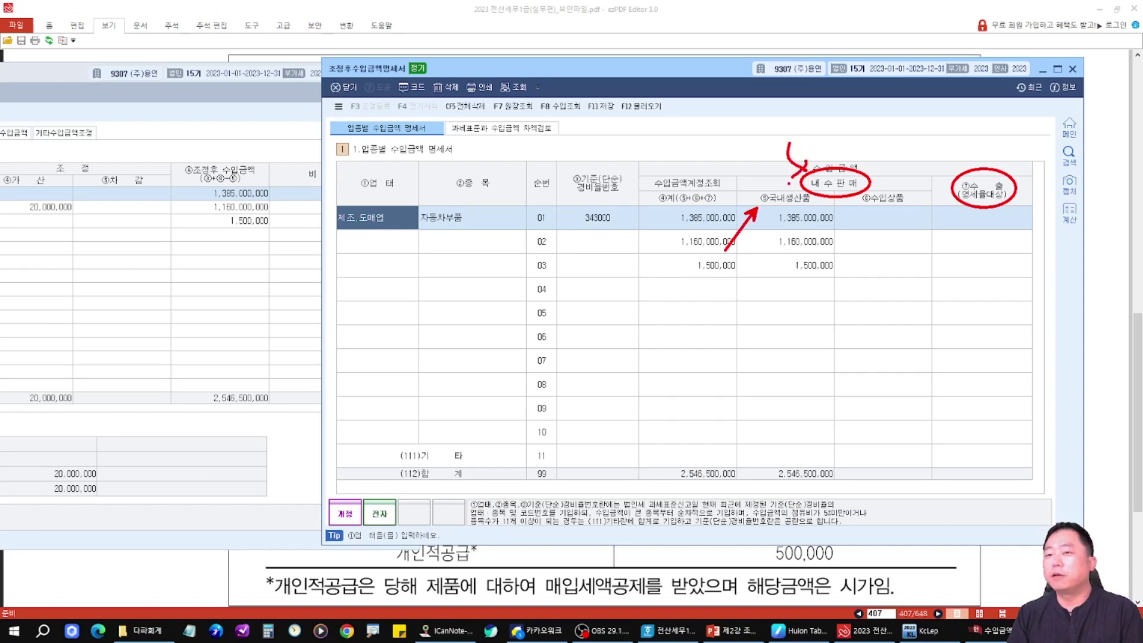
mouse_move(904, 238)
left_mouse_down()
mouse_move(879, 213)
mouse_move(888, 219)
left_mouse_up()
mouse_move(852, 139)
left_mouse_down()
mouse_move(845, 167)
mouse_move(873, 161)
left_mouse_up()
key("Escape")
Step: Write A, B and C in row 01's 국내생산품, 수입상품 and 수출 cells, equate them to the circled 계 amount, and clear the marks
left_click_drag(801, 209, 794, 230)
mouse_move(801, 208)
left_mouse_down()
mouse_move(808, 233)
mouse_move(816, 217)
left_mouse_up()
left_click_drag(872, 209, 874, 228)
left_click_drag(981, 211, 981, 224)
left_click(988, 218)
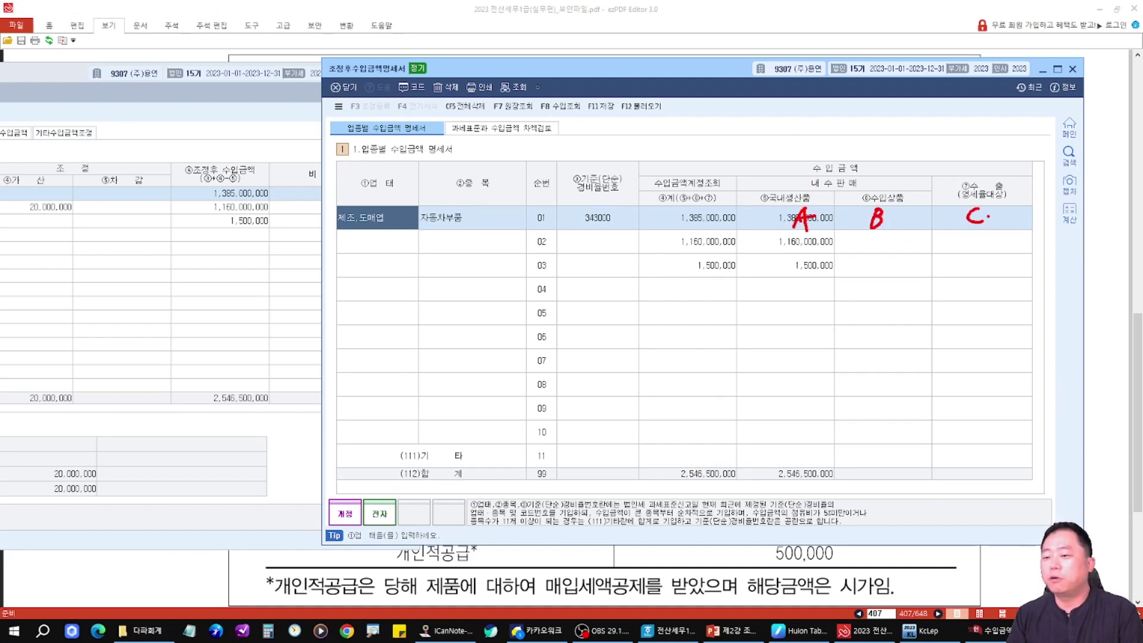
left_click_drag(741, 218, 755, 217)
left_click_drag(689, 233, 673, 239)
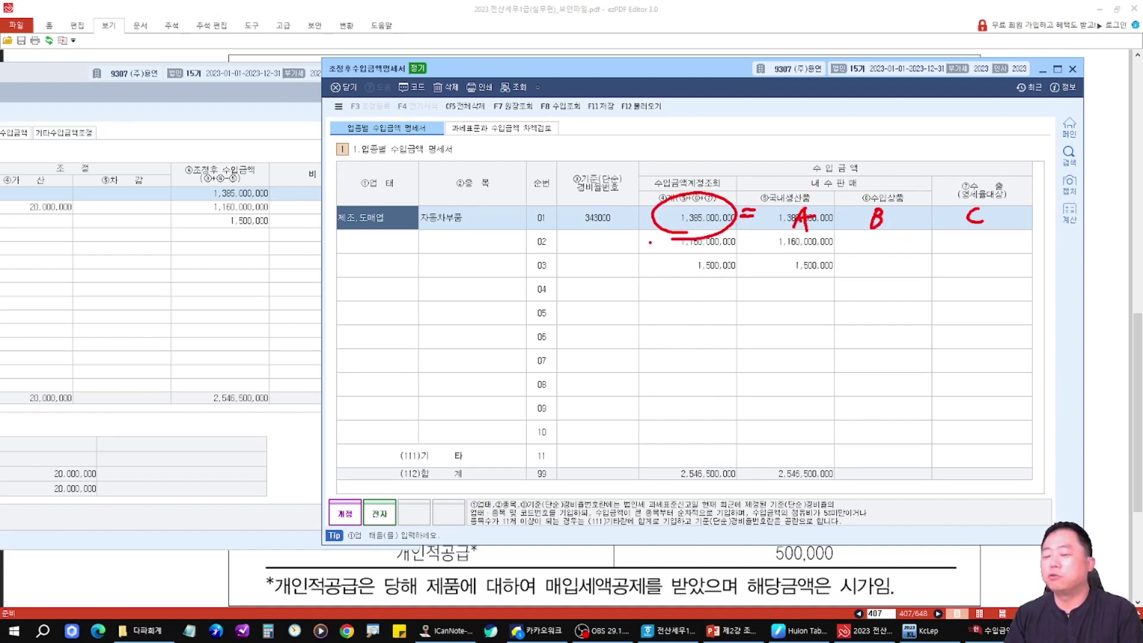
key("e")
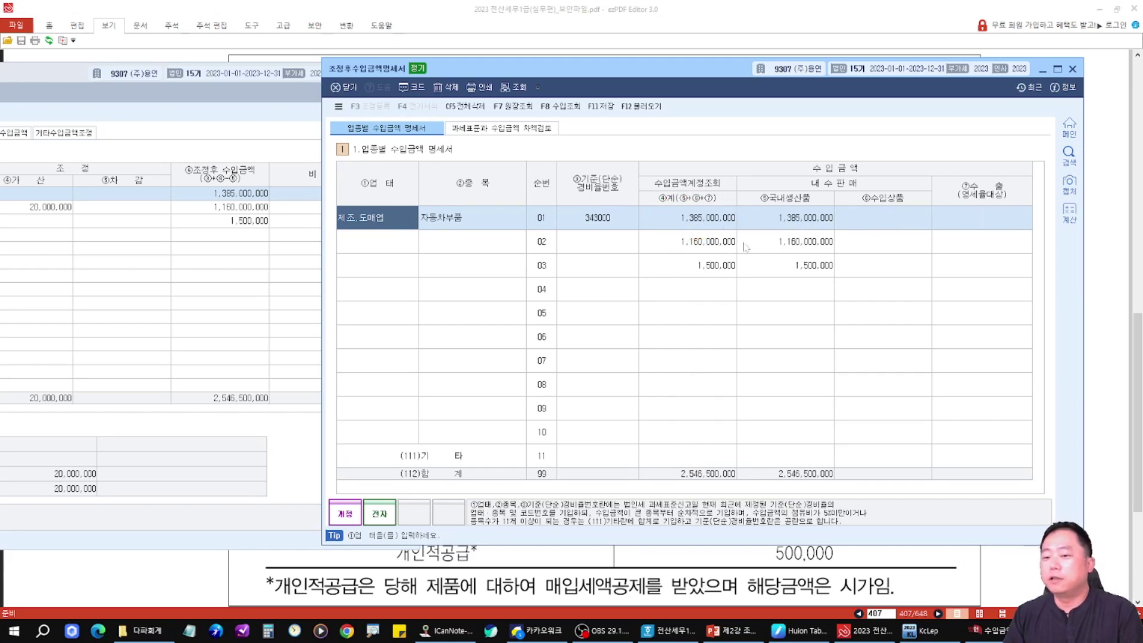
Step: Circle row 01's three sales cells joined by plus and equals signs, clear them, circle the 수출 cell alone, and clear it
left_click_drag(822, 186, 833, 193)
left_click_drag(925, 181, 928, 185)
left_click_drag(1005, 189, 1016, 235)
left_click_drag(841, 205, 866, 203)
left_click_drag(855, 194, 851, 222)
left_click_drag(938, 206, 964, 201)
left_click_drag(959, 192, 946, 218)
left_click_drag(746, 210, 764, 213)
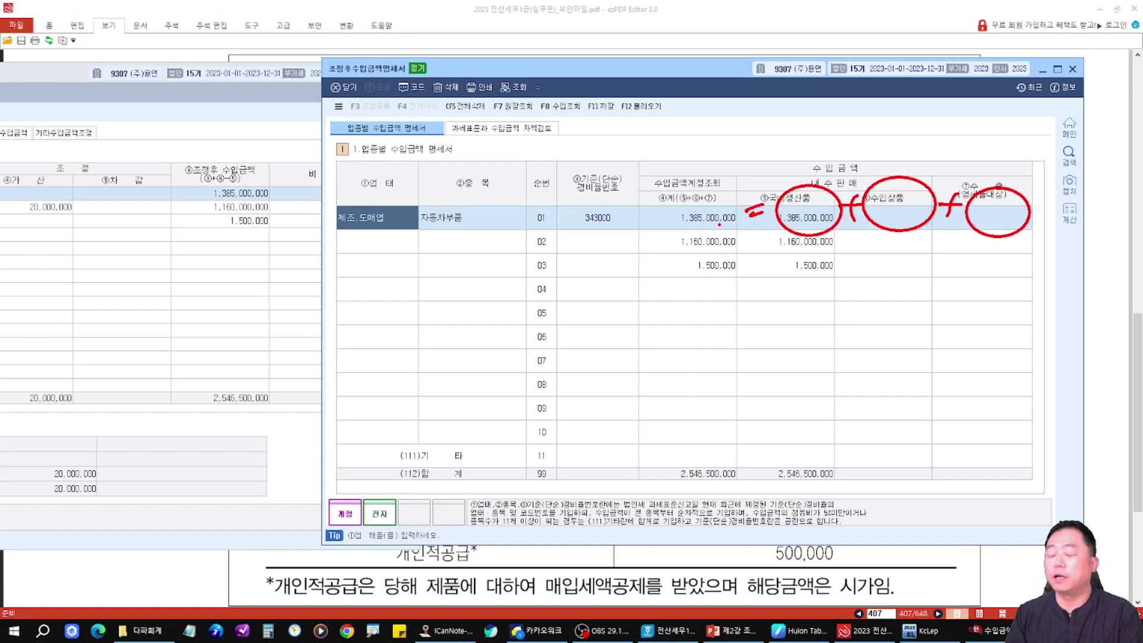
key("Escape")
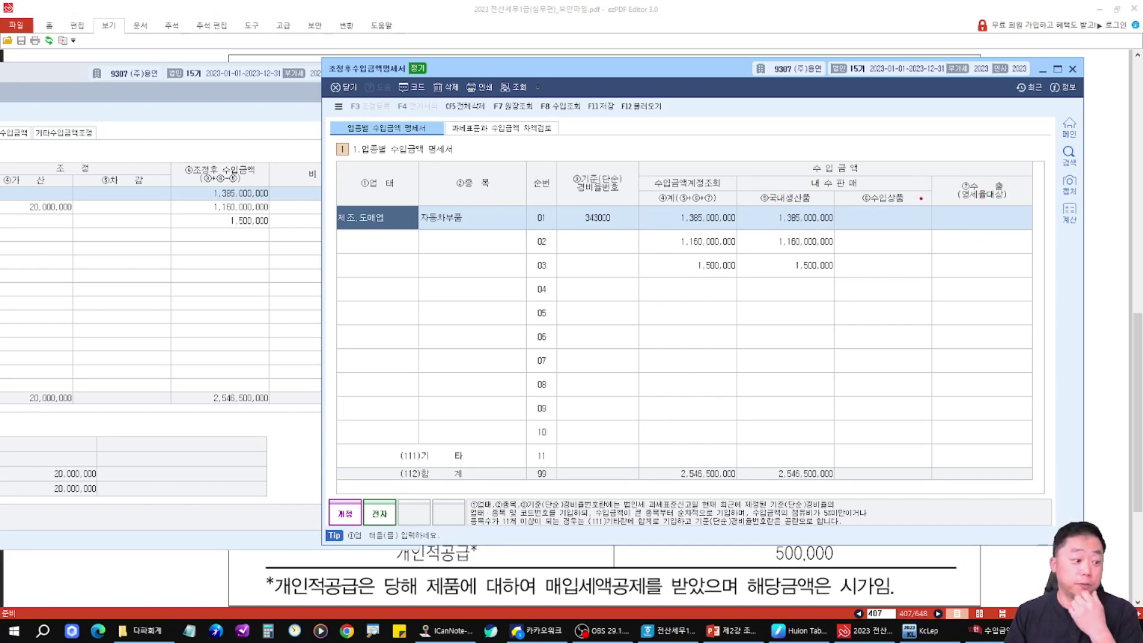
mouse_move(969, 222)
left_mouse_down()
mouse_move(946, 203)
mouse_move(1015, 204)
mouse_move(953, 242)
mouse_move(1006, 192)
mouse_move(993, 240)
left_mouse_up()
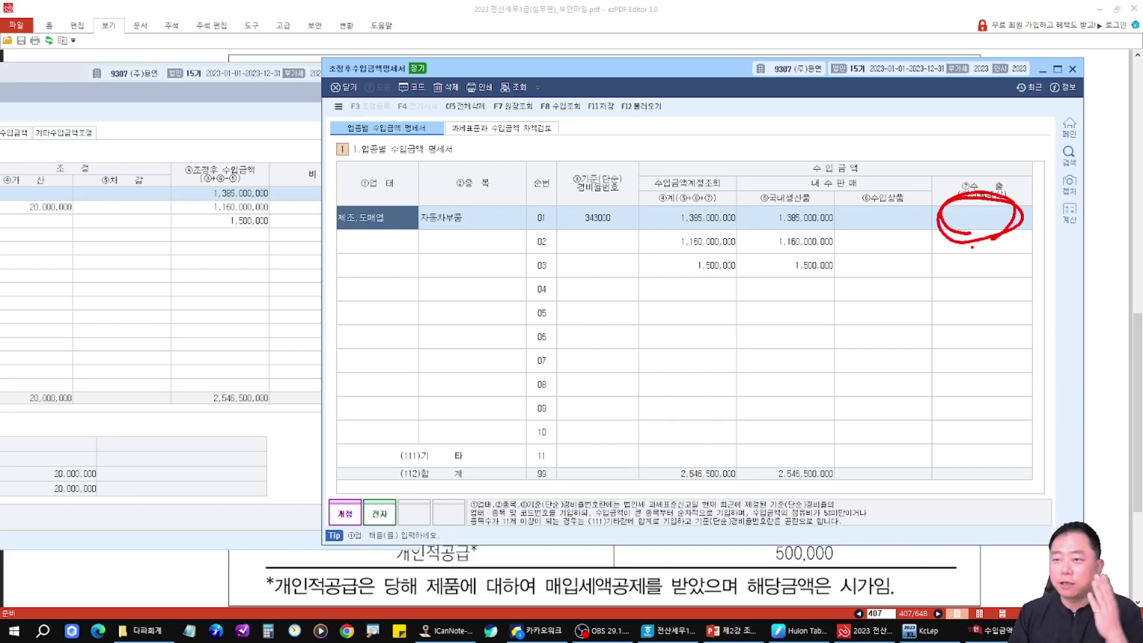
key("Escape")
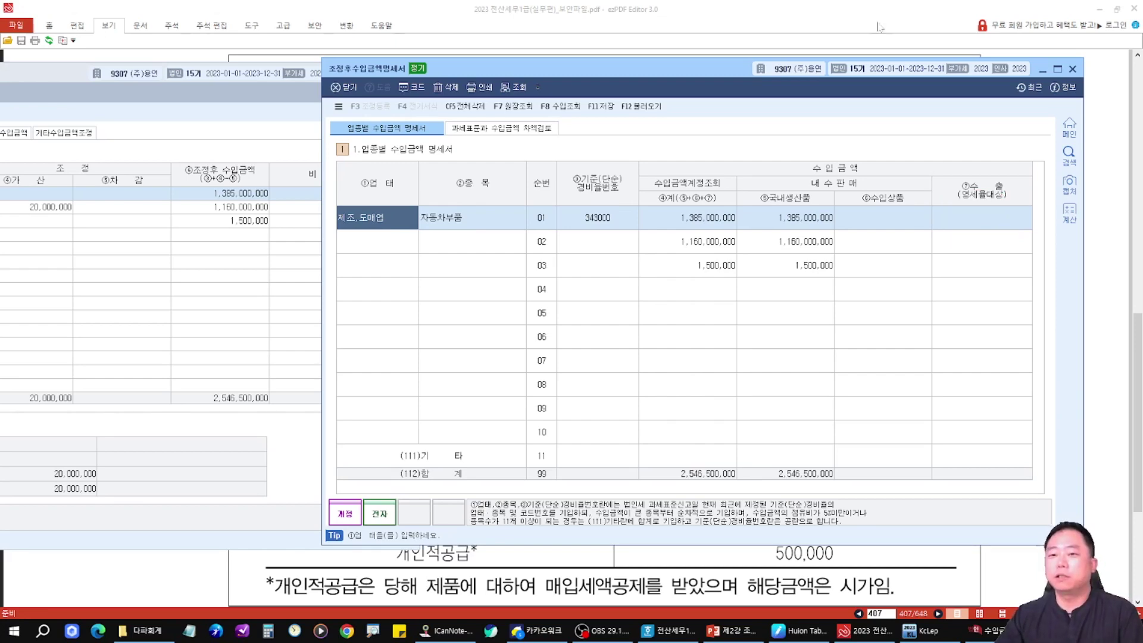
Step: Switch to ezPDF Editor and bring the 손익계산서상 매출 및 영업외수익내역 table on page 407 fully into view
key("alt+Tab")
left_click_drag(659, 236, 656, 255)
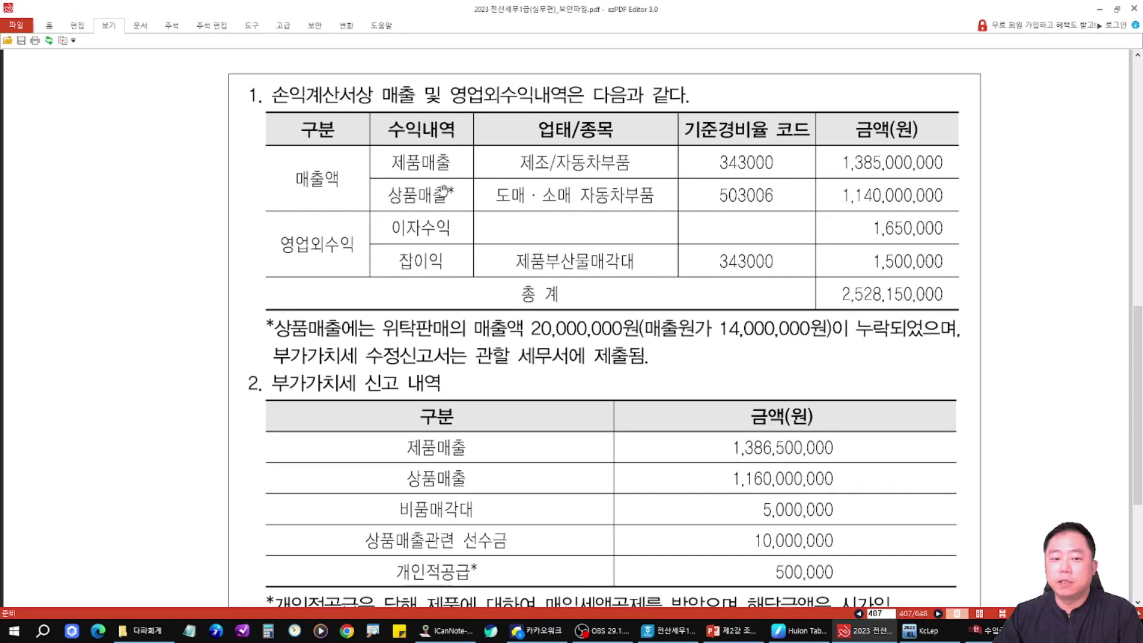
Step: Box the 제품매출 amount in the 손익계산서 revenue table and clear the mark
left_click_drag(838, 152, 994, 177)
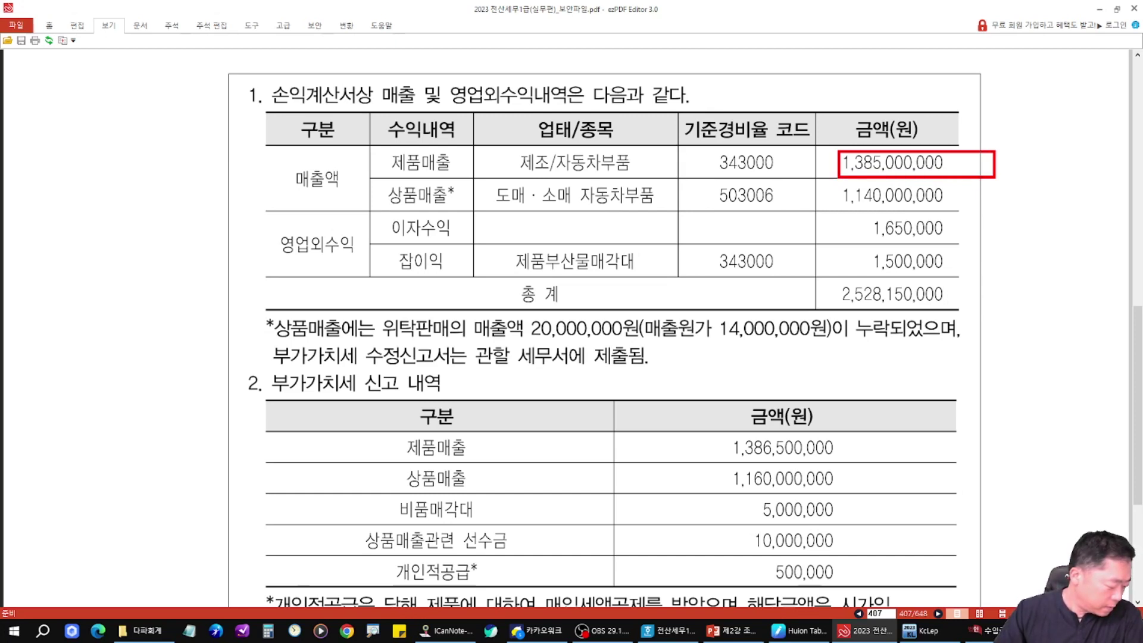
key("Escape")
scroll(940, 262, "down", 1)
Step: Switch to KcLep, place the 조정후수입금액명세서 window below the 매출액 rows, and select row 01's 기준(단순)경비율번호 cell
key("alt+Tab")
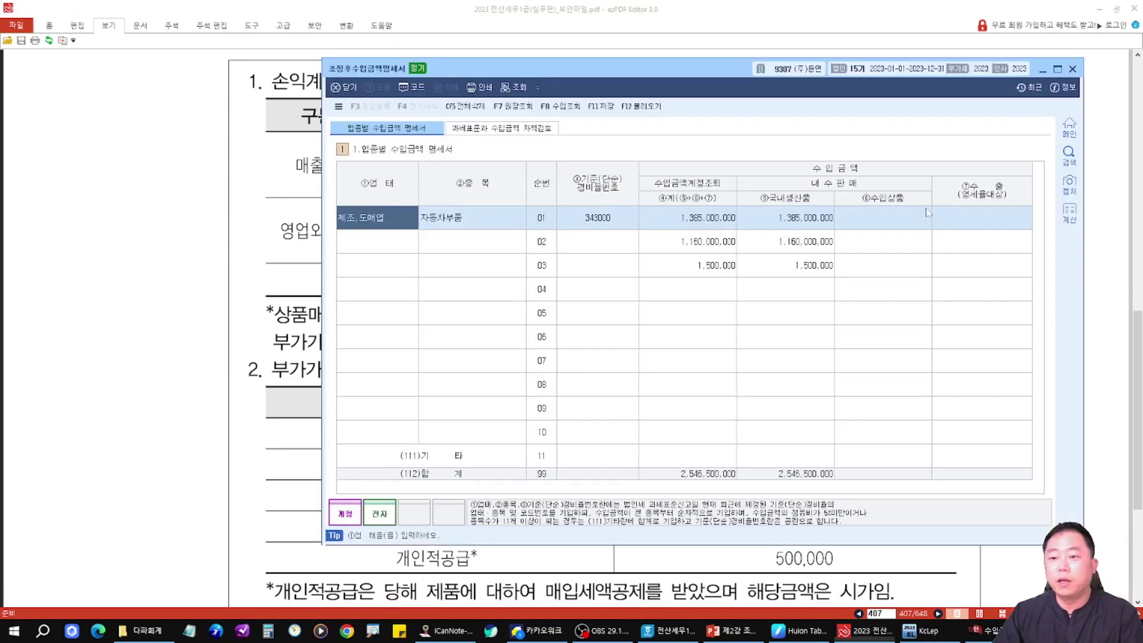
left_click_drag(736, 70, 753, 187)
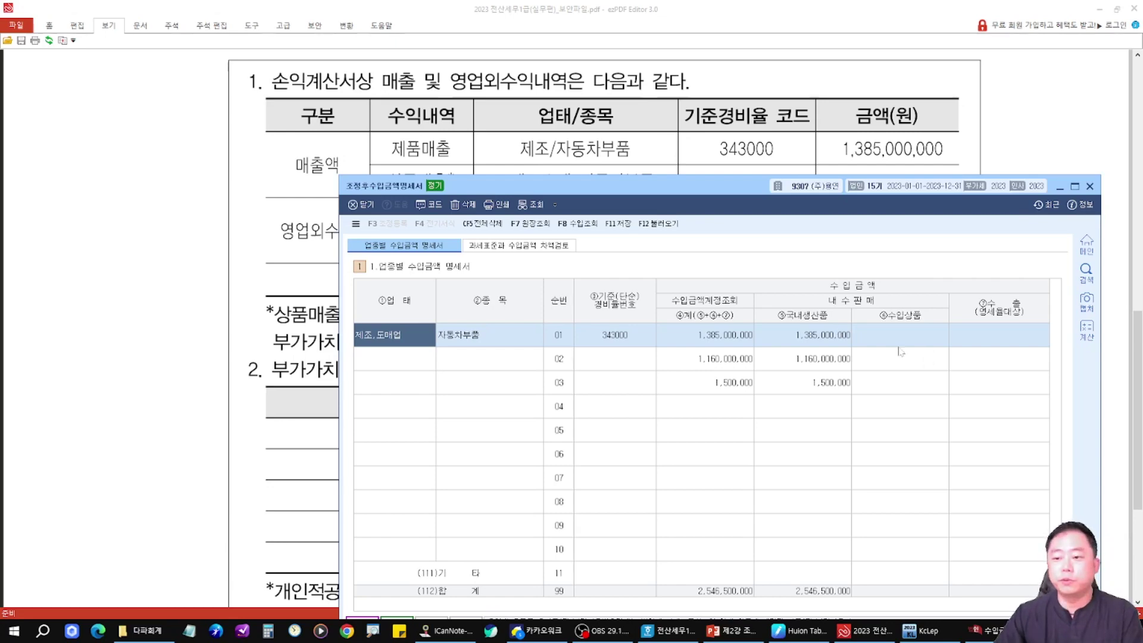
left_click_drag(730, 190, 704, 259)
left_click(586, 411)
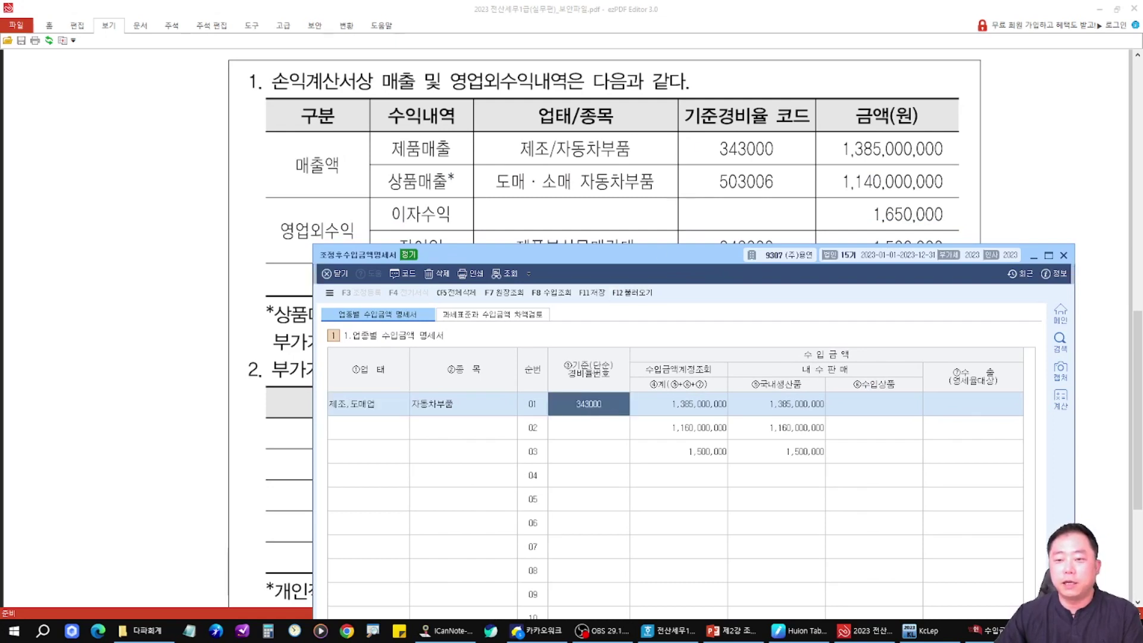
Step: Circle the 제품매출 code 343000, point an arrow to row 01's code cell, tick rows 01 to 03, and clear the marks
mouse_move(717, 132)
left_mouse_down()
mouse_move(787, 138)
mouse_move(755, 131)
mouse_move(608, 384)
mouse_move(651, 379)
left_mouse_up()
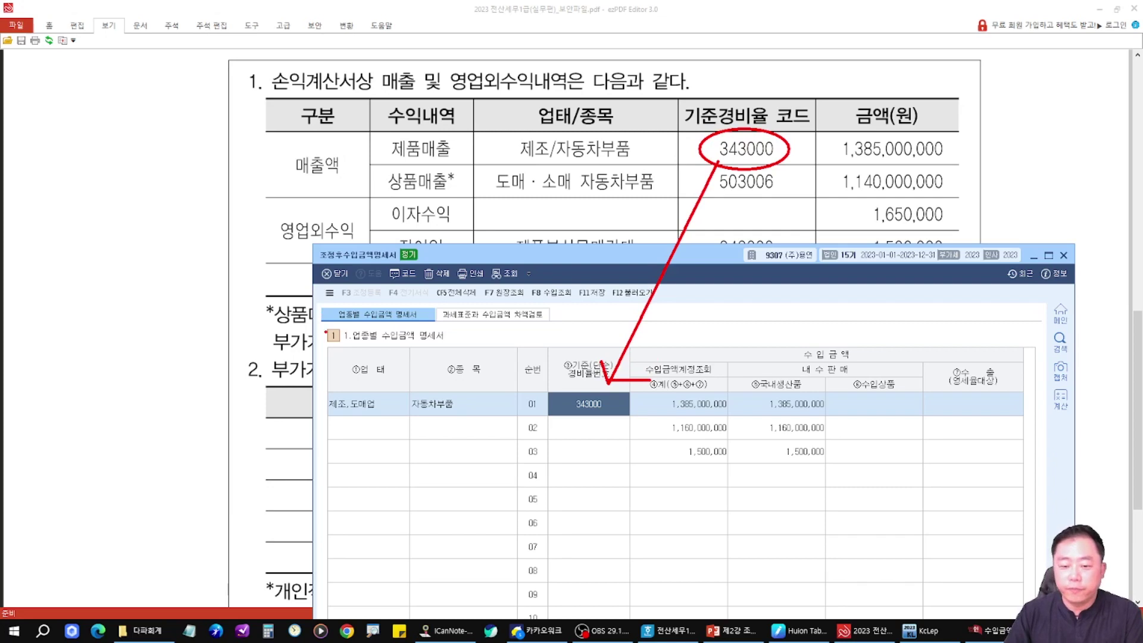
left_click_drag(540, 401, 569, 438)
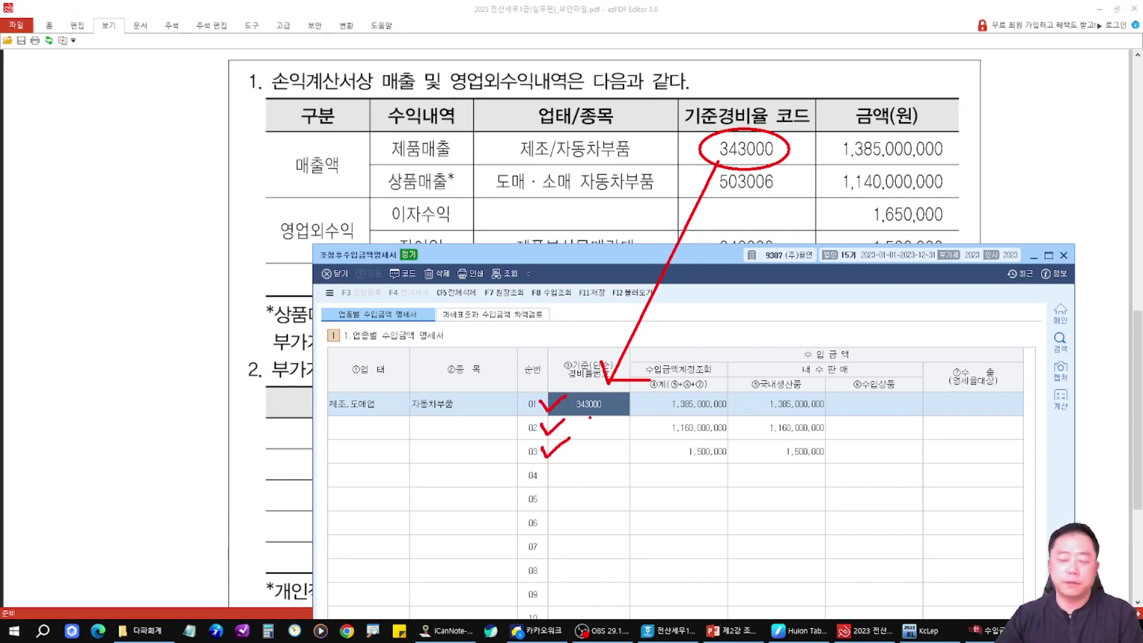
key("Escape")
key("alt+Tab")
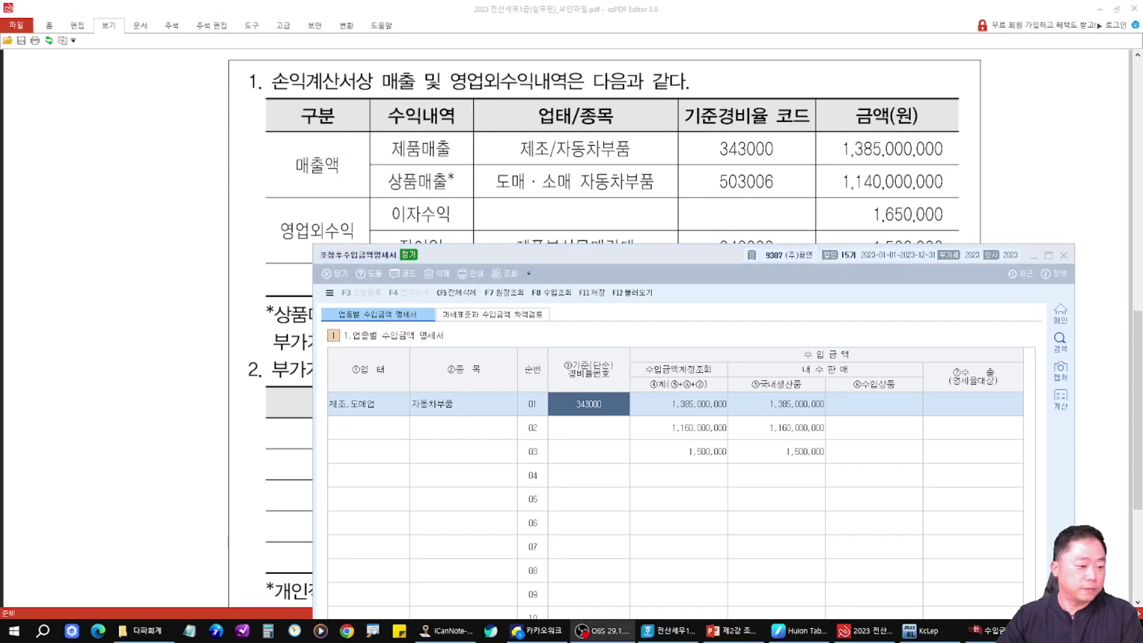
Step: Uncover the 잡이익 row, circle both 343000 codes and the 계 amounts of rows 01 and 03, and clear the marks
left_click_drag(369, 254, 355, 278)
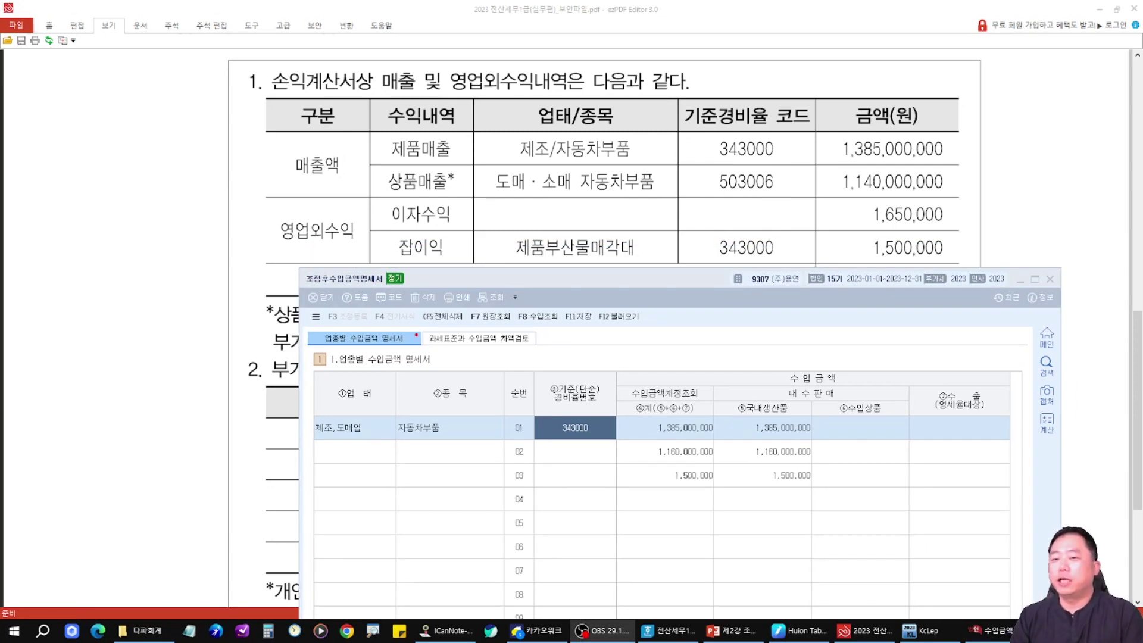
left_click_drag(767, 126, 779, 134)
left_click_drag(707, 224, 714, 225)
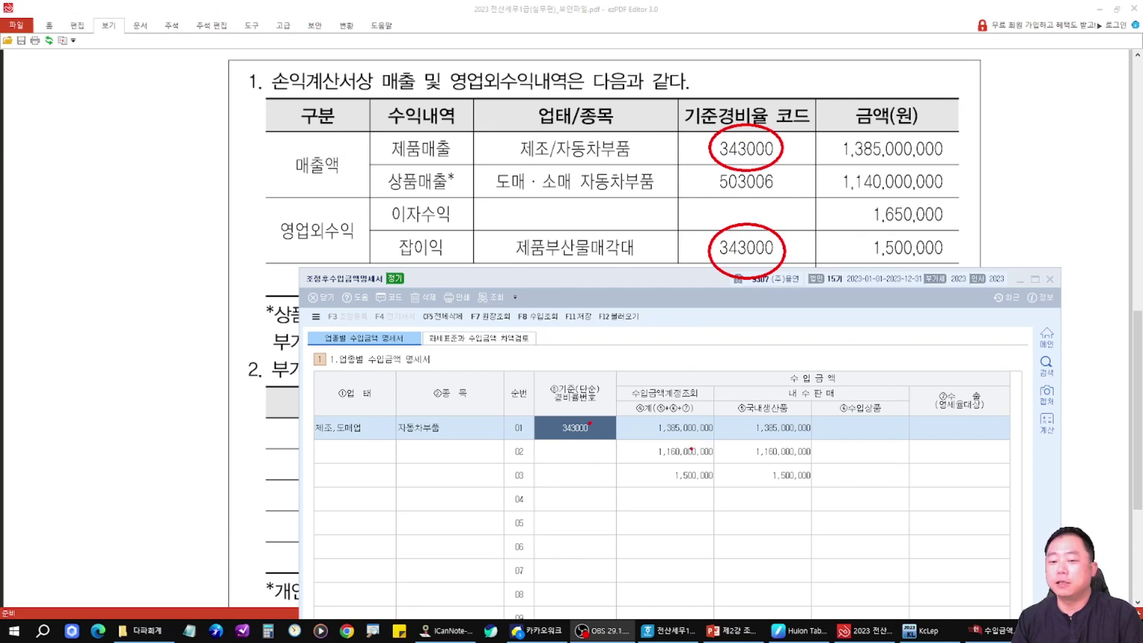
left_click_drag(663, 463, 668, 468)
mouse_move(665, 410)
left_mouse_down()
mouse_move(648, 424)
mouse_move(720, 428)
left_mouse_up()
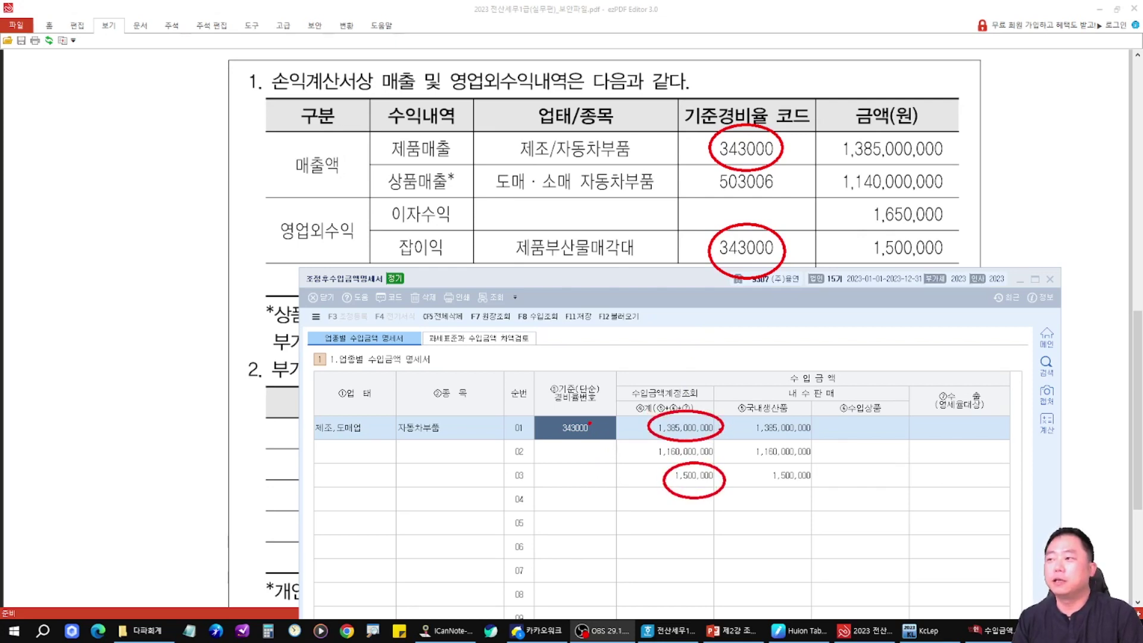
key("Escape")
Step: Add 1,385,000,000 and 1,500,000 in the built-in calculator and paste the total 1,386,500,000 into row 01's 계 cell
left_click_drag(697, 281, 587, 78)
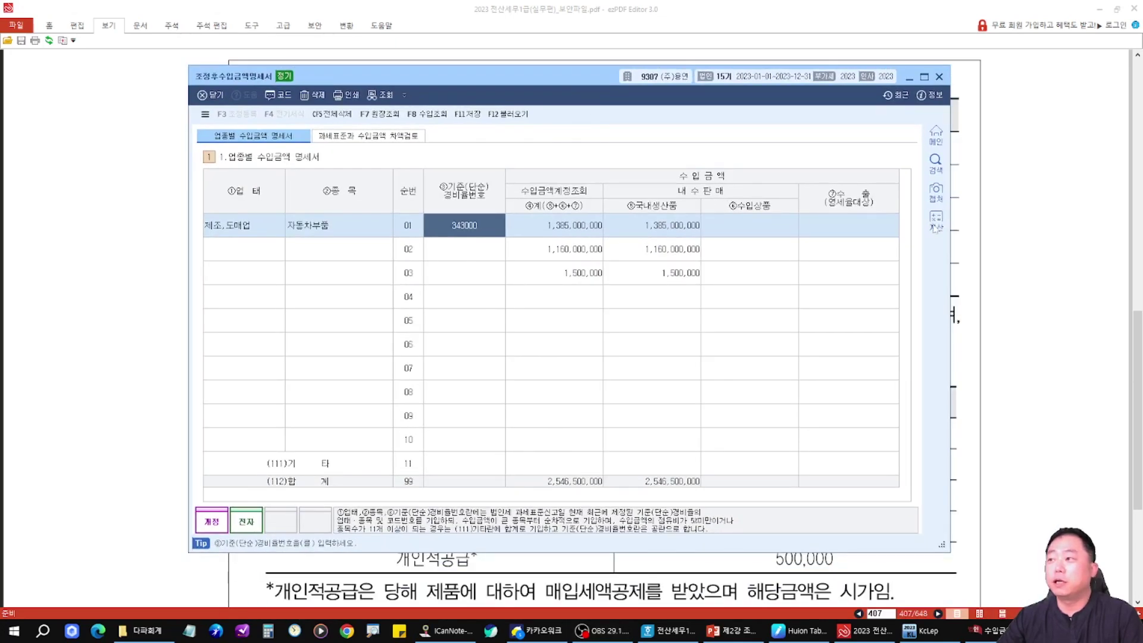
left_click(564, 235)
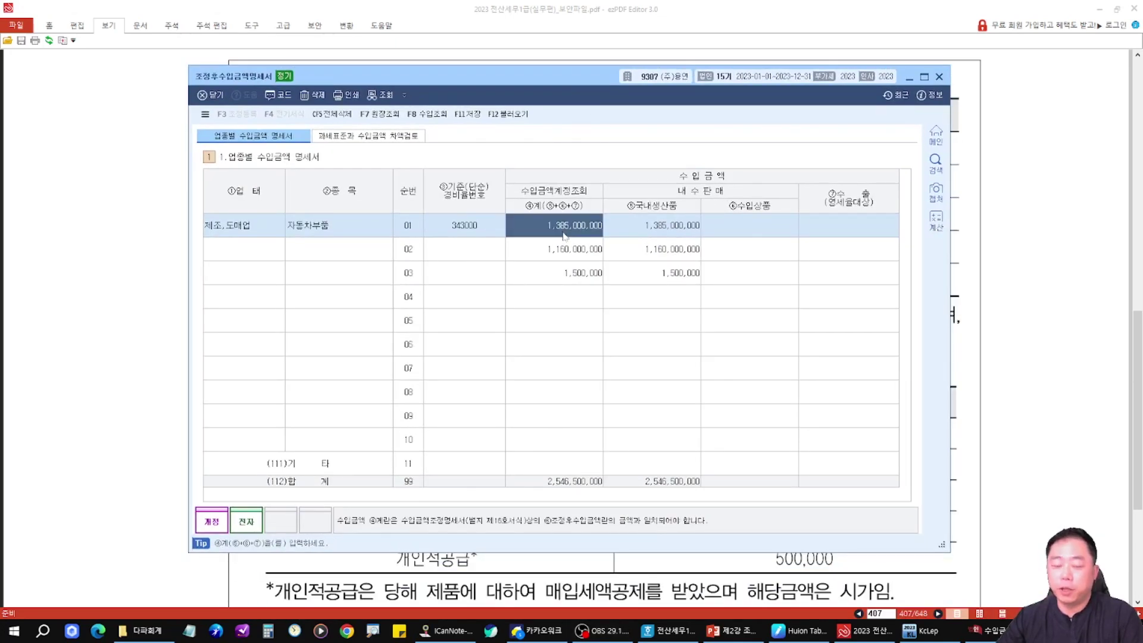
left_click(935, 220)
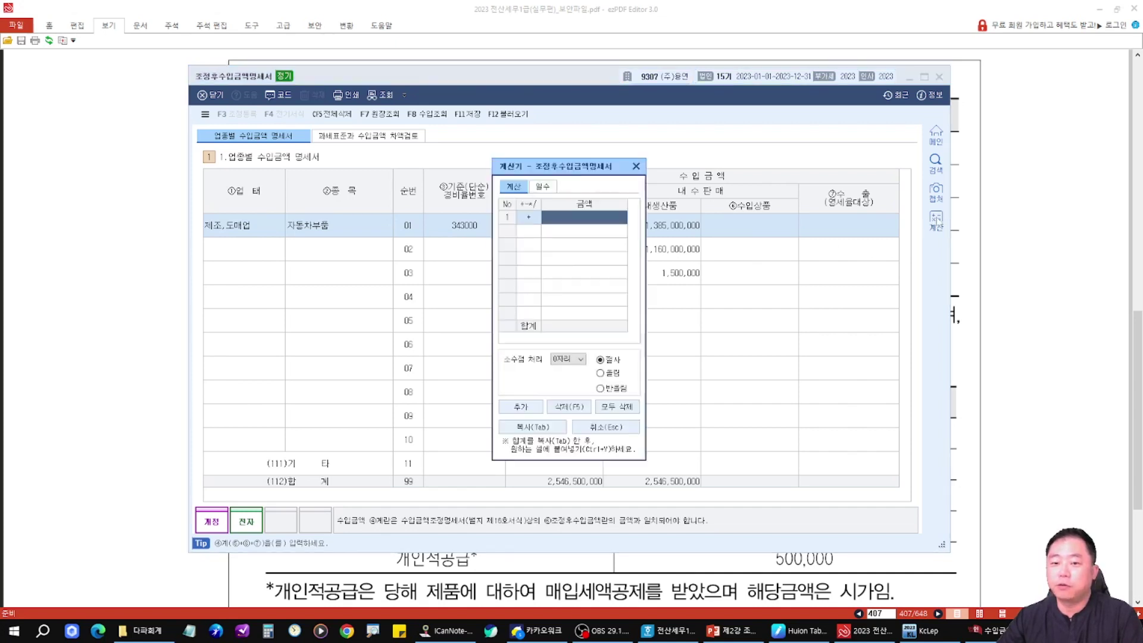
left_click_drag(535, 169, 713, 112)
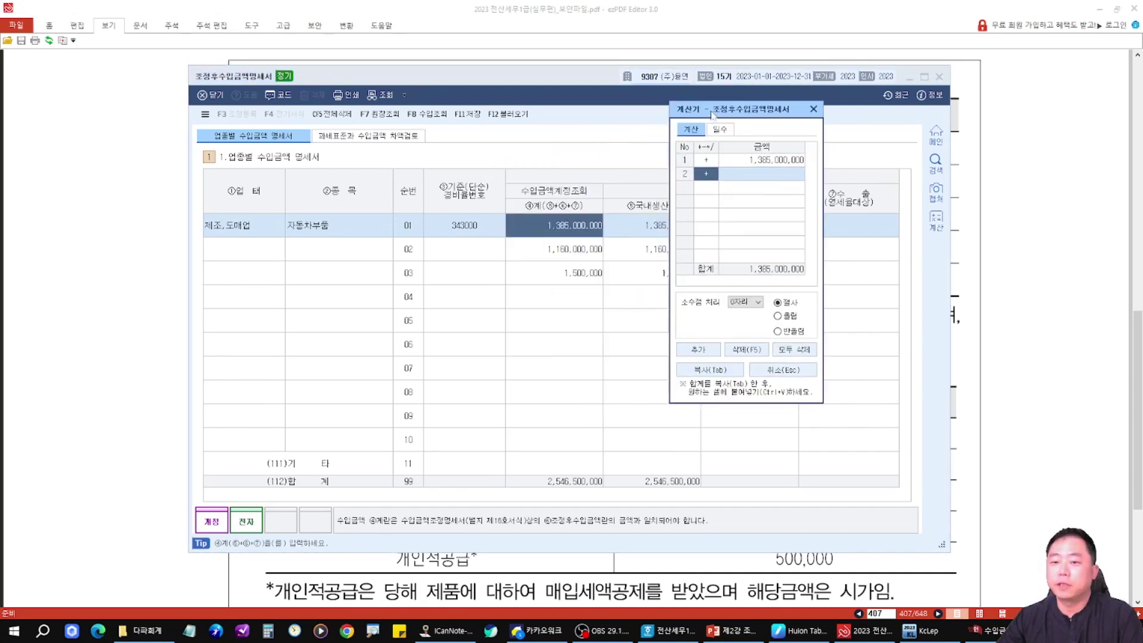
left_click(581, 274)
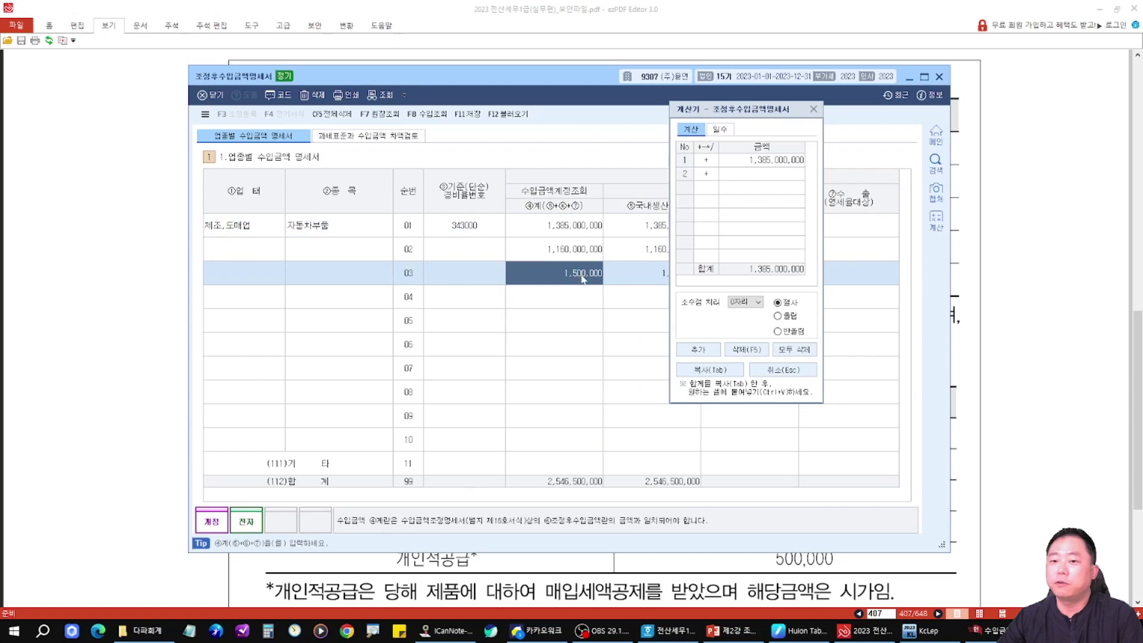
left_click(767, 178)
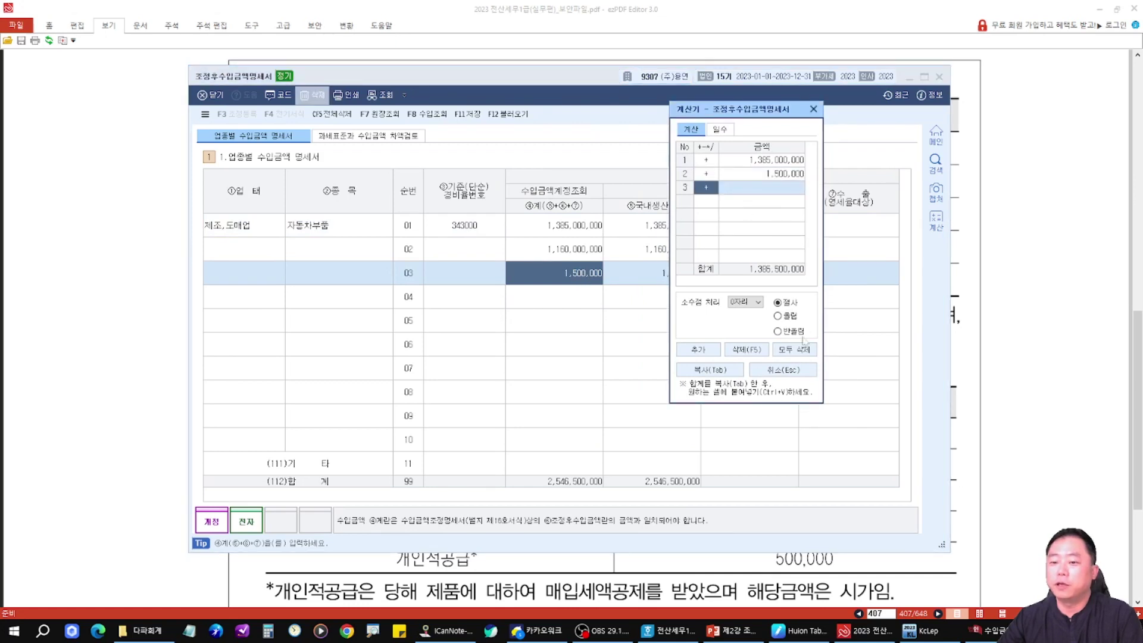
left_click(730, 371)
left_click(568, 231)
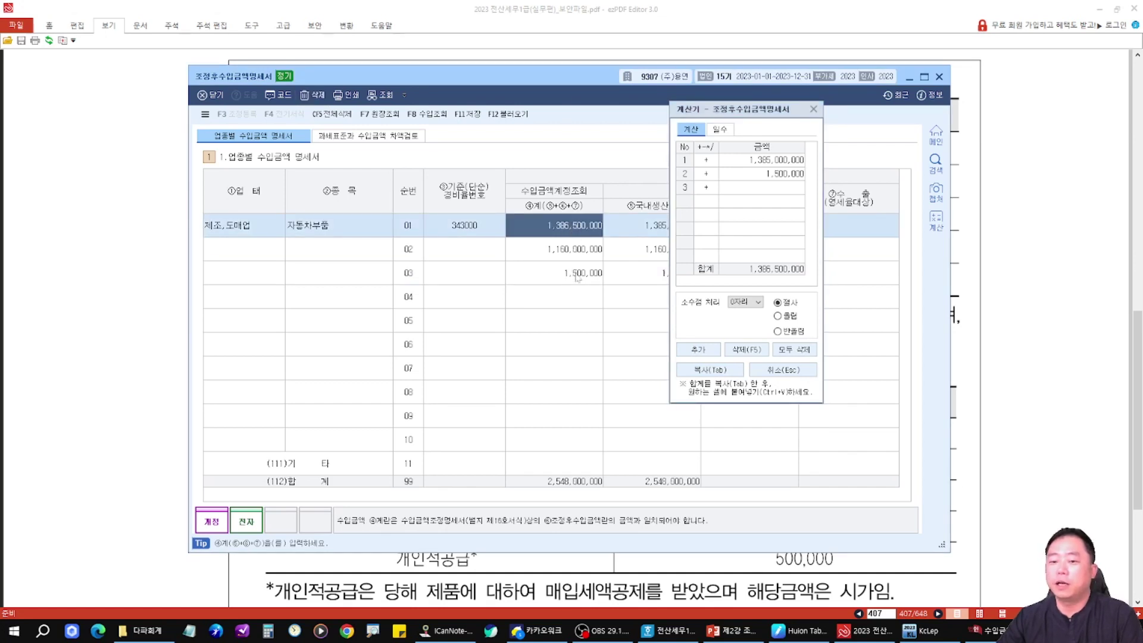
Step: Compare row 01's 계 amount with the calculator's 합계 by boxing both in the enlarged view
left_click(577, 277)
left_click(771, 171)
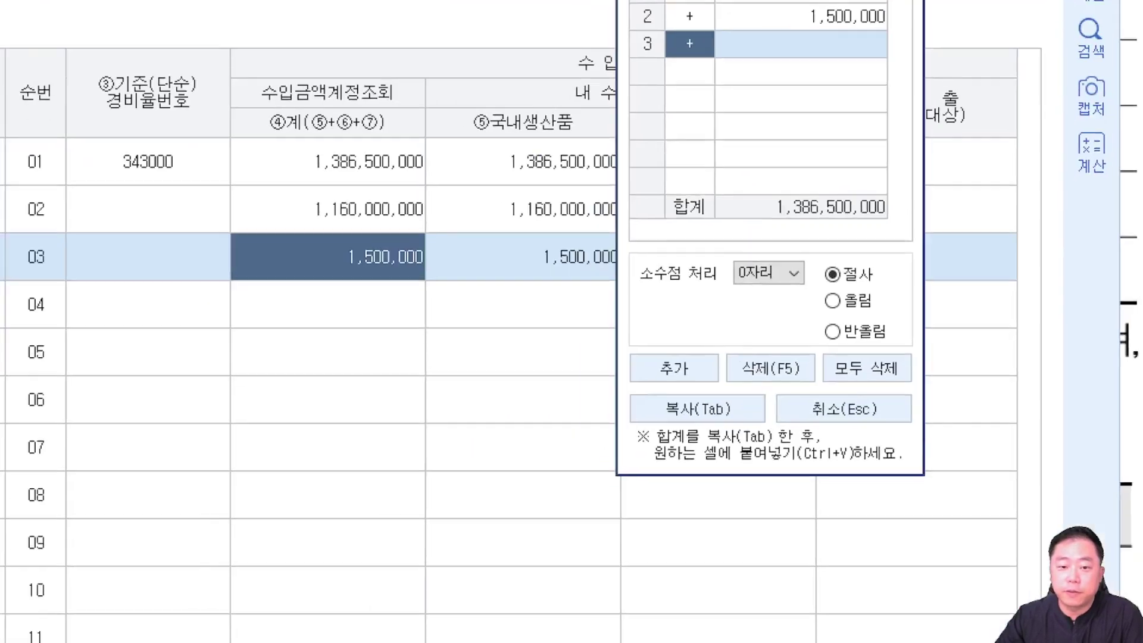
mouse_move(295, 138)
left_mouse_down()
mouse_move(517, 173)
mouse_move(517, 185)
left_mouse_up()
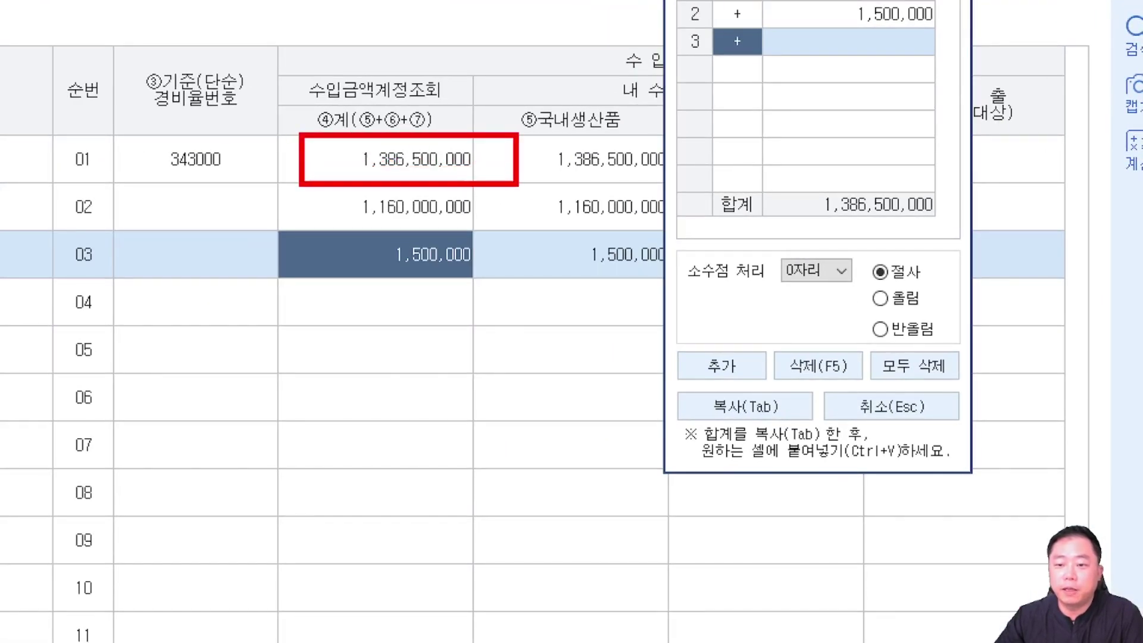
left_click_drag(807, 179, 964, 231)
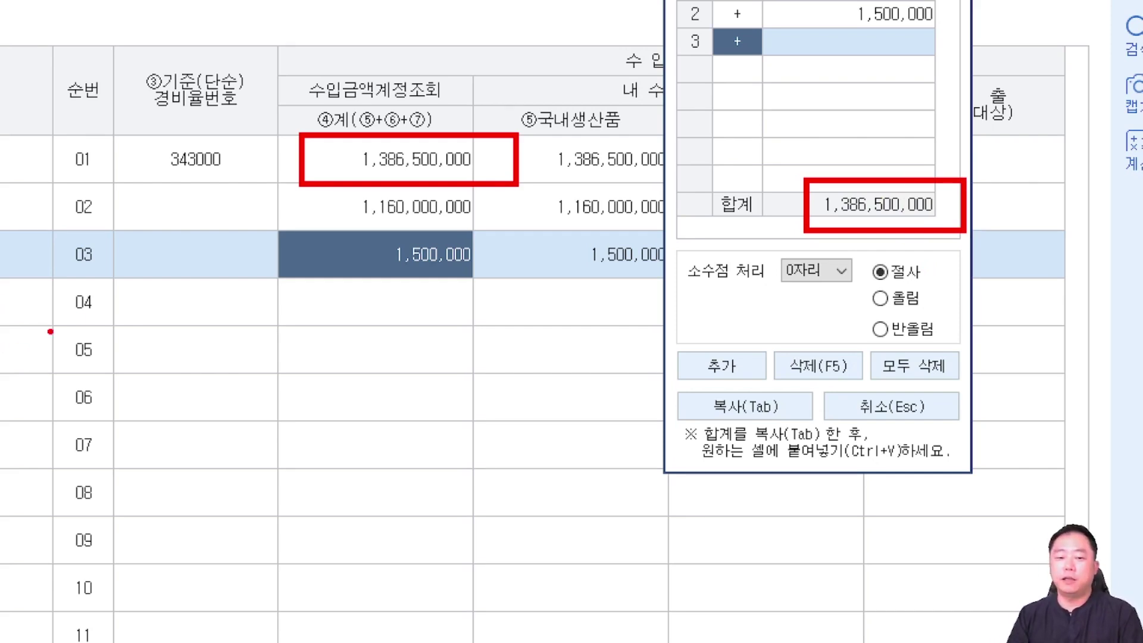
mouse_move(339, 254)
left_mouse_down()
mouse_move(328, 174)
mouse_move(288, 200)
mouse_move(328, 238)
left_mouse_up()
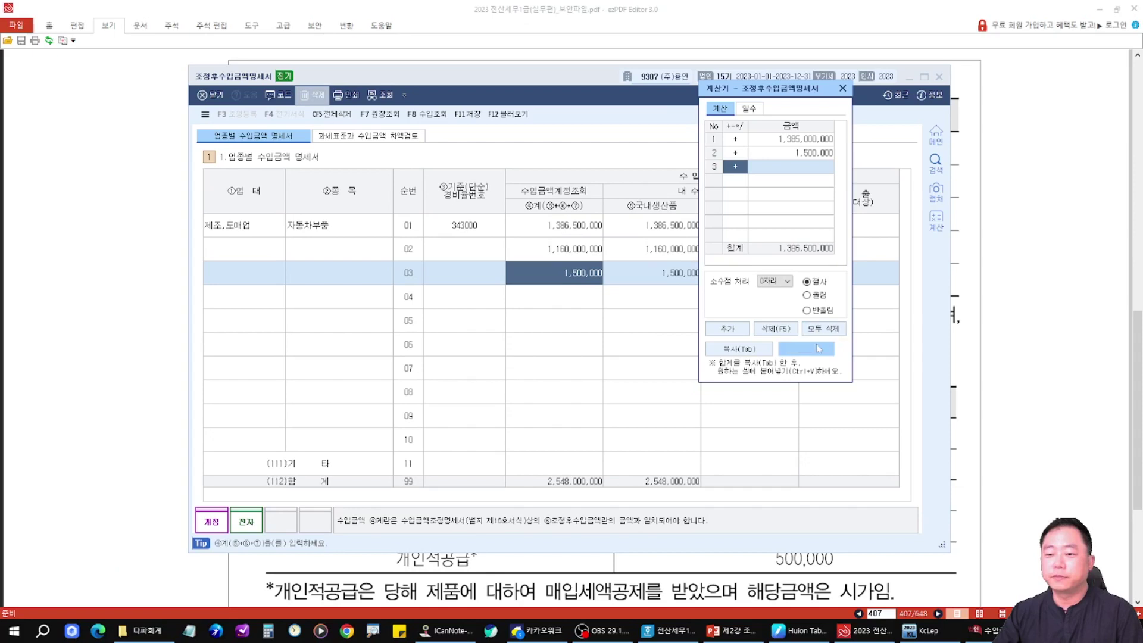
Step: Close the calculator and delete row 03 with the 1,500,000 amount from the 업종별 수입금액 명세서
left_click(842, 89)
left_click(654, 275)
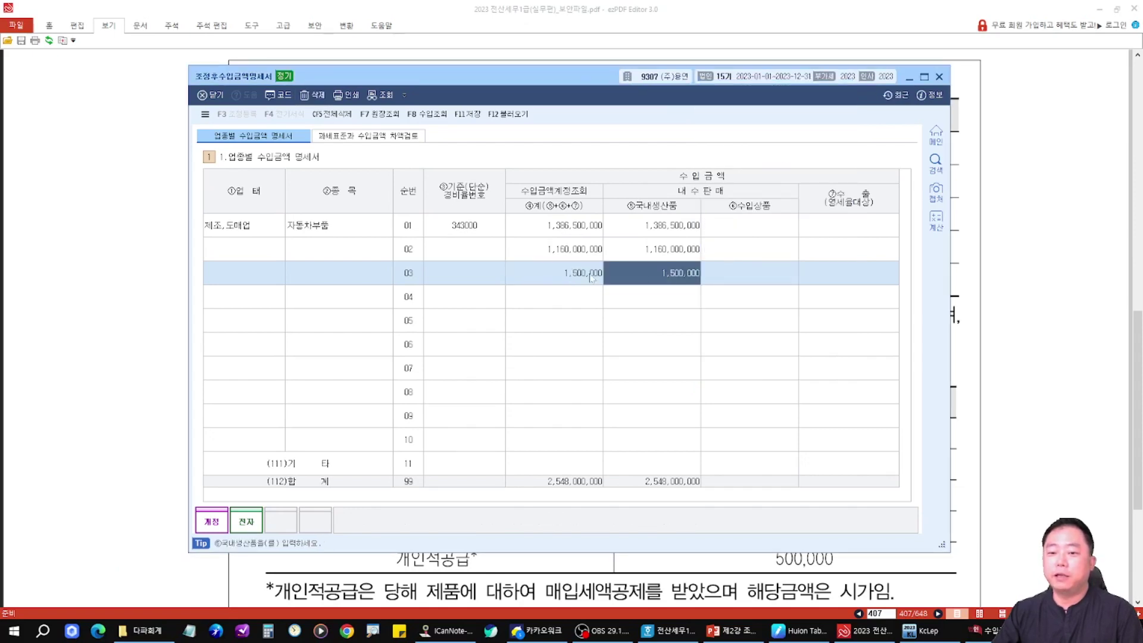
left_click(558, 282)
key("F5")
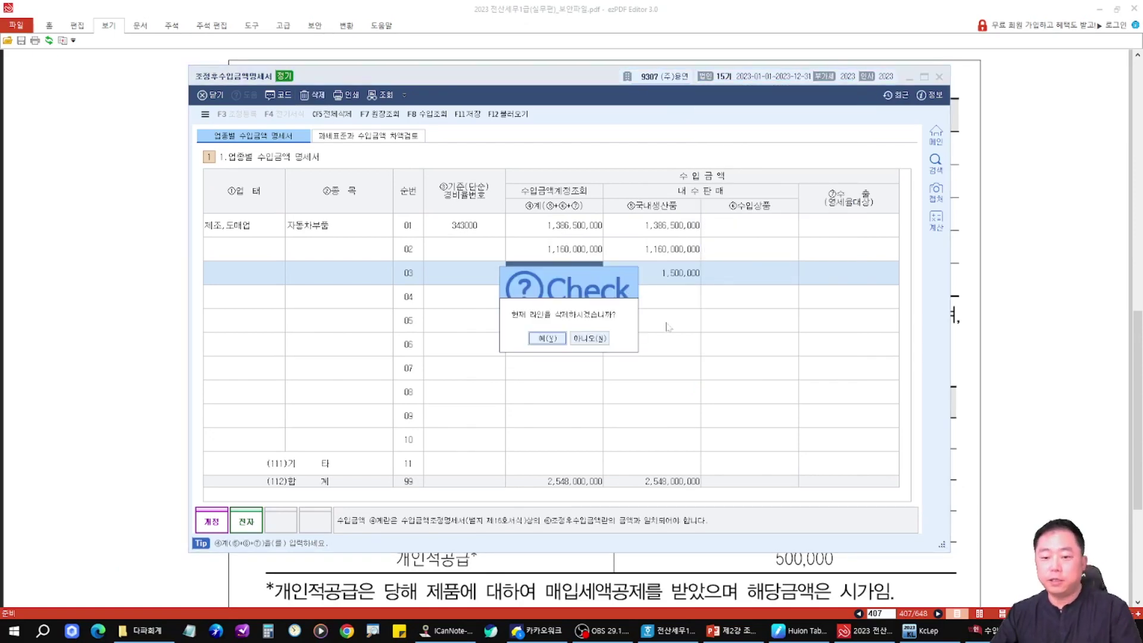
left_click(547, 338)
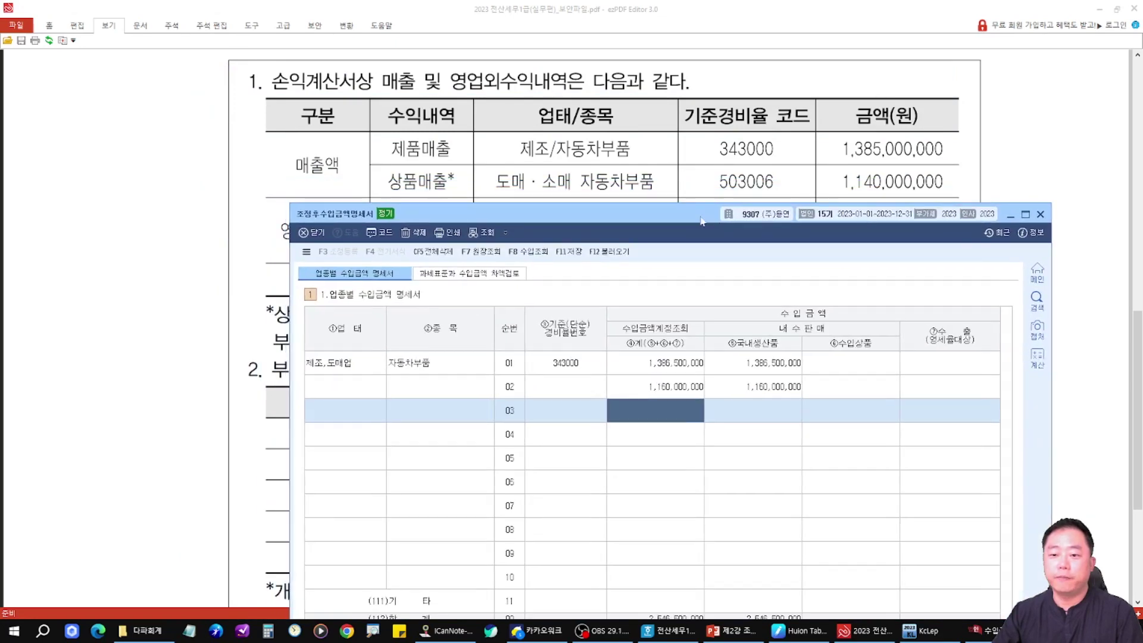
Step: Enter 503006 as row 02's 기준(단순)경비율번호
left_click(575, 393)
type("50")
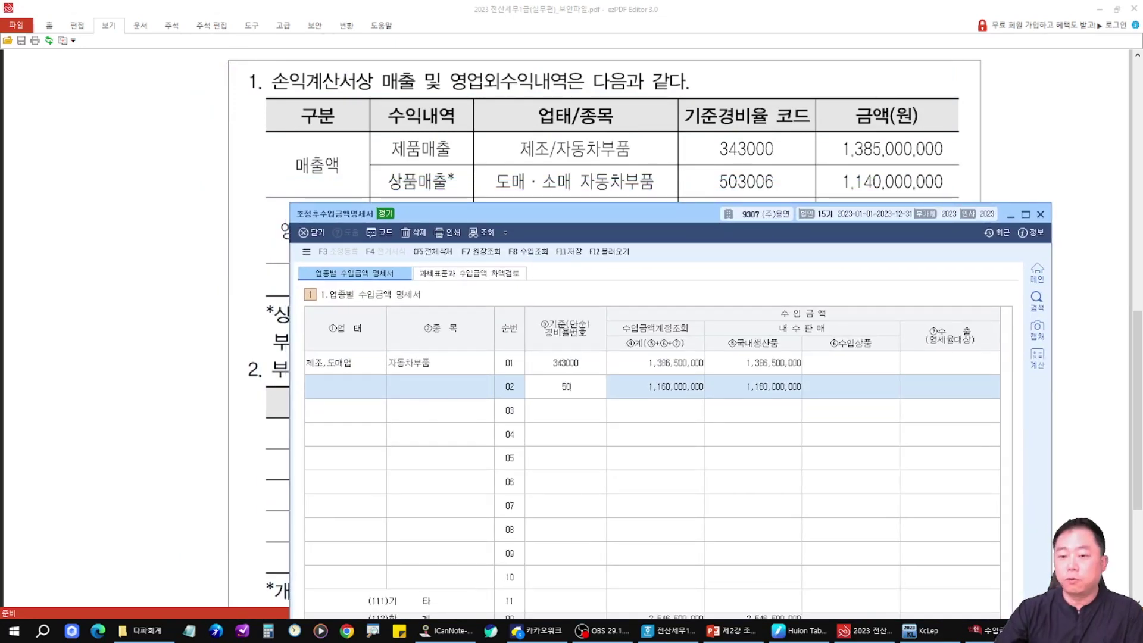
type("3006")
key("Return")
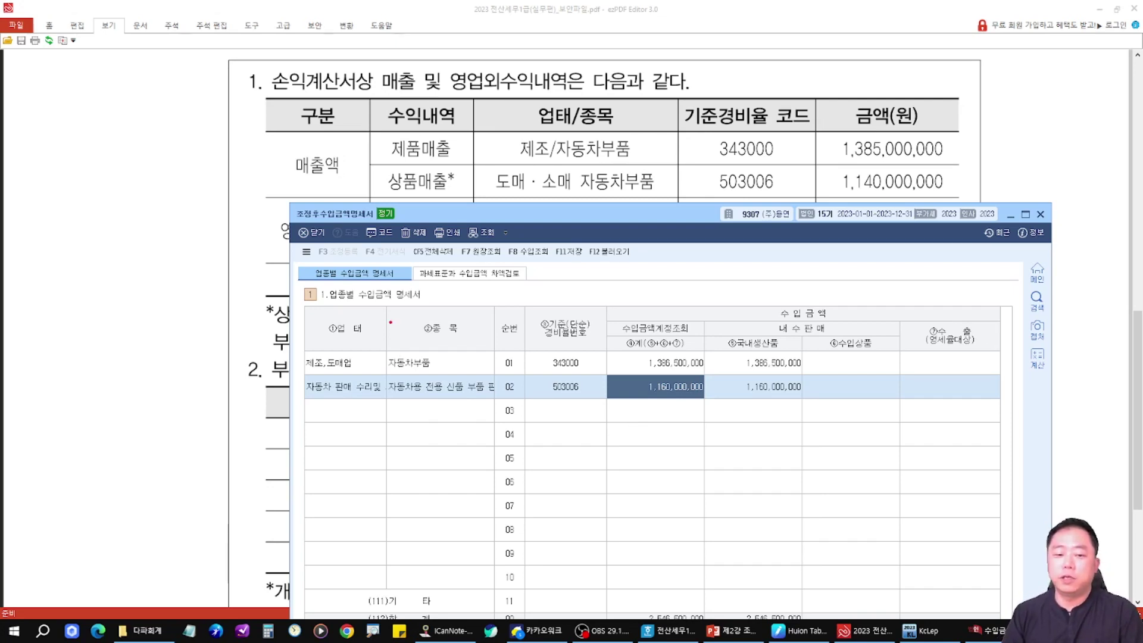
Step: Circle row 01's 업태 and 종목, point an arrow to the problem's 업태/종목 column, and clear the marks
mouse_move(369, 338)
left_mouse_down()
mouse_move(404, 369)
mouse_move(396, 340)
mouse_move(456, 217)
mouse_move(492, 174)
mouse_move(489, 185)
left_mouse_up()
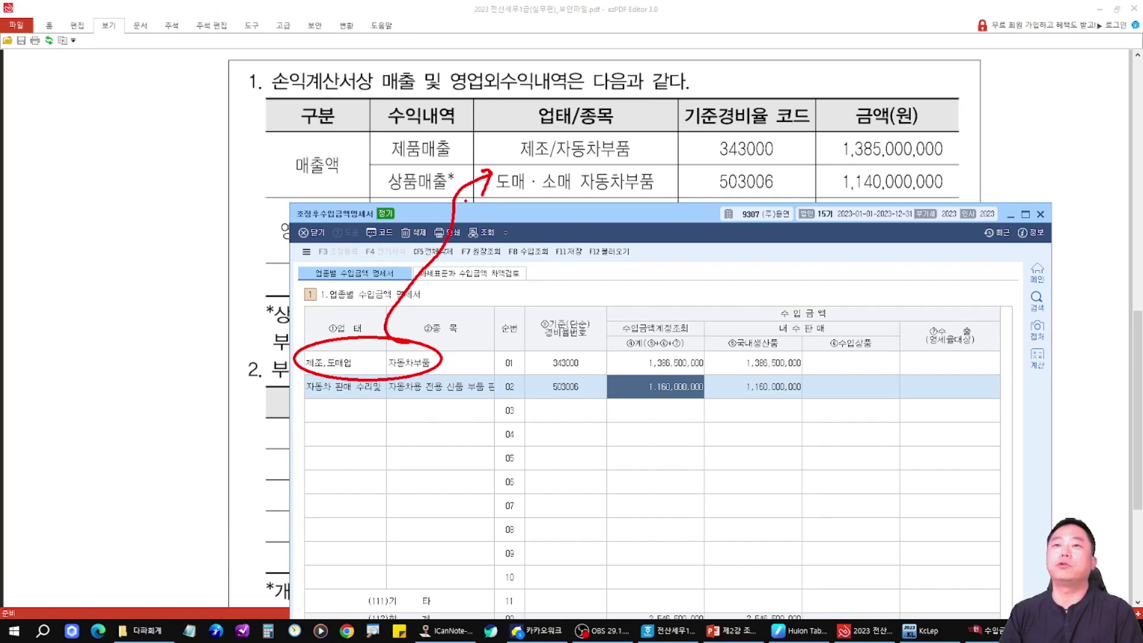
key("Escape")
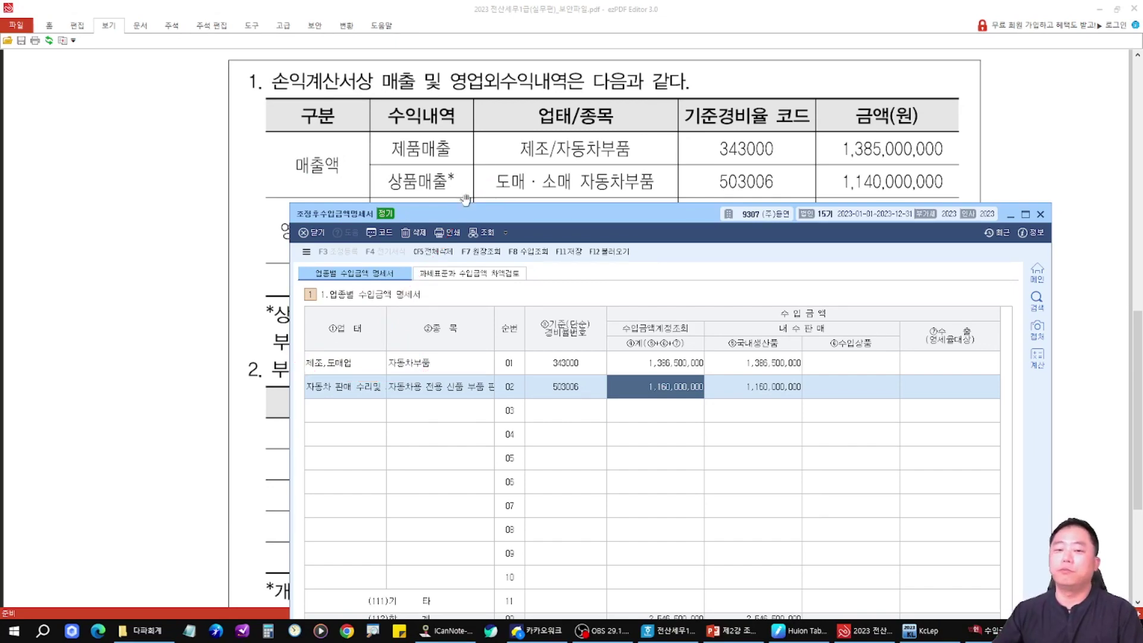
Step: Bring the whole 조정후수입금액명세서 window into view and save the statement
left_click_drag(538, 225, 566, 82)
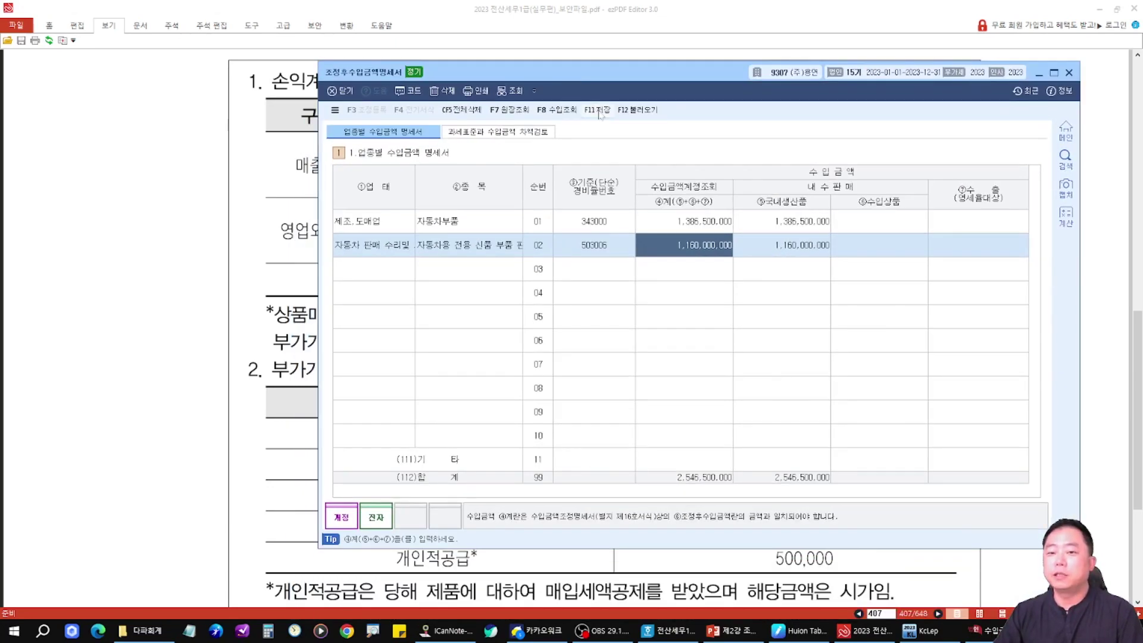
left_click_drag(601, 121, 600, 305)
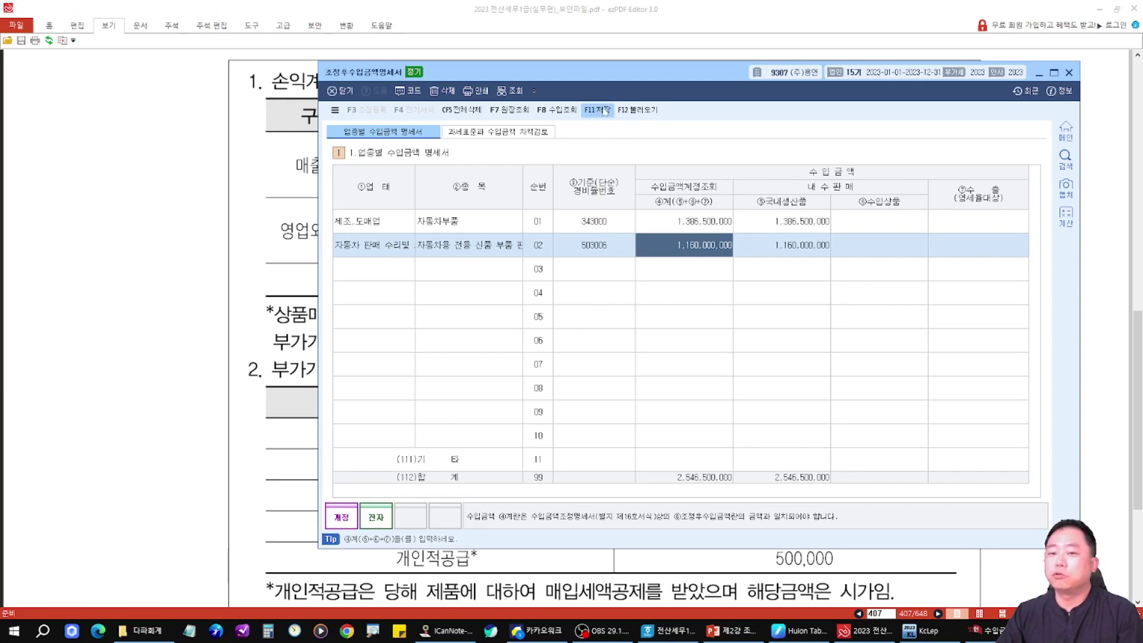
left_click(604, 111)
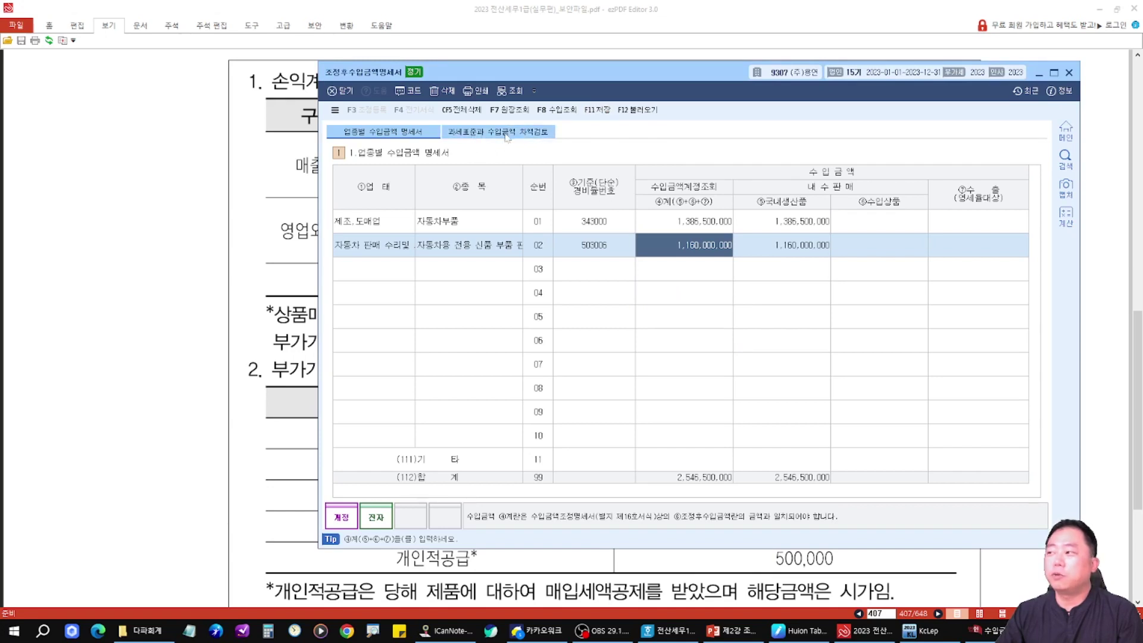
Step: Reload the data of 과세표준과 수입금액 차액검토, box its cells from 과세(일반) to 합계, and clear the mark
left_click(506, 135)
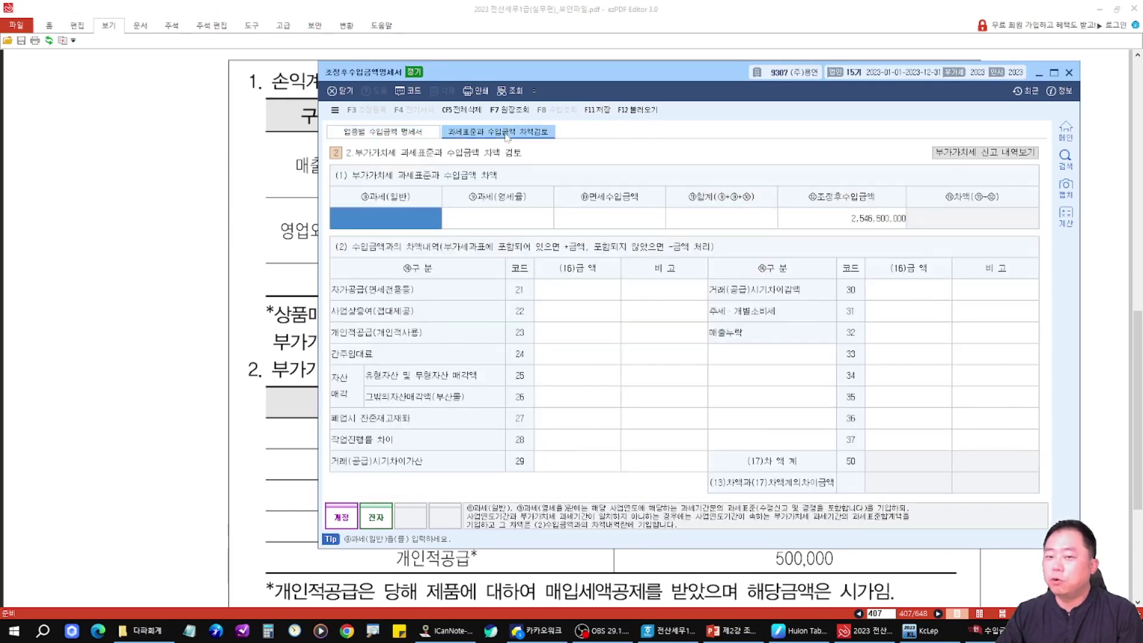
left_click(637, 113)
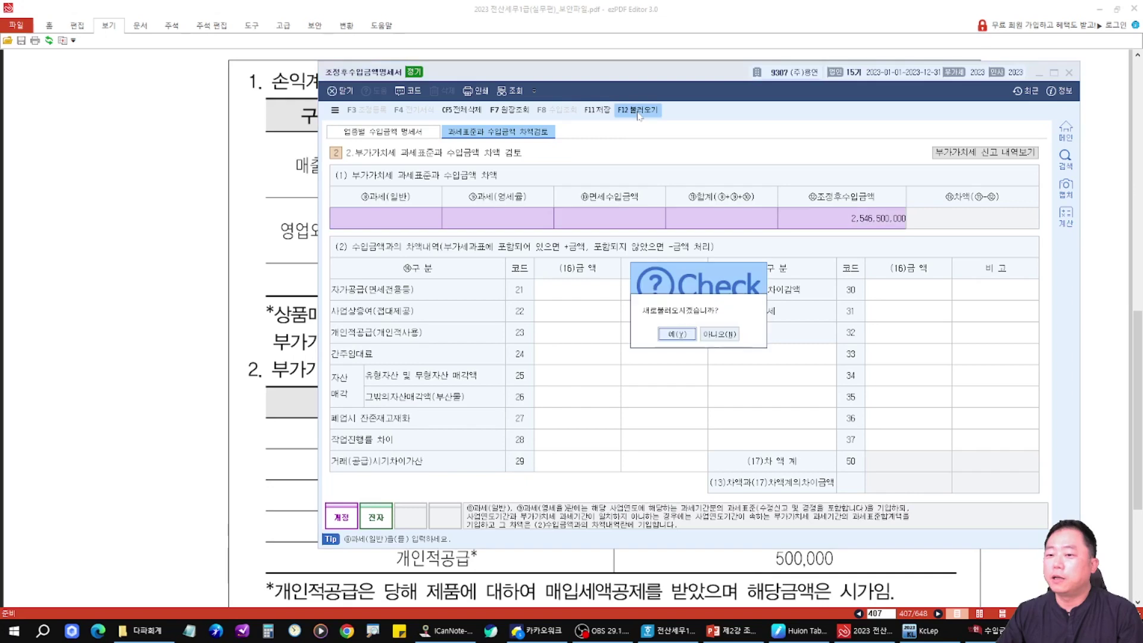
left_click(681, 344)
mouse_move(315, 188)
left_mouse_down()
mouse_move(586, 241)
mouse_move(804, 241)
left_mouse_up()
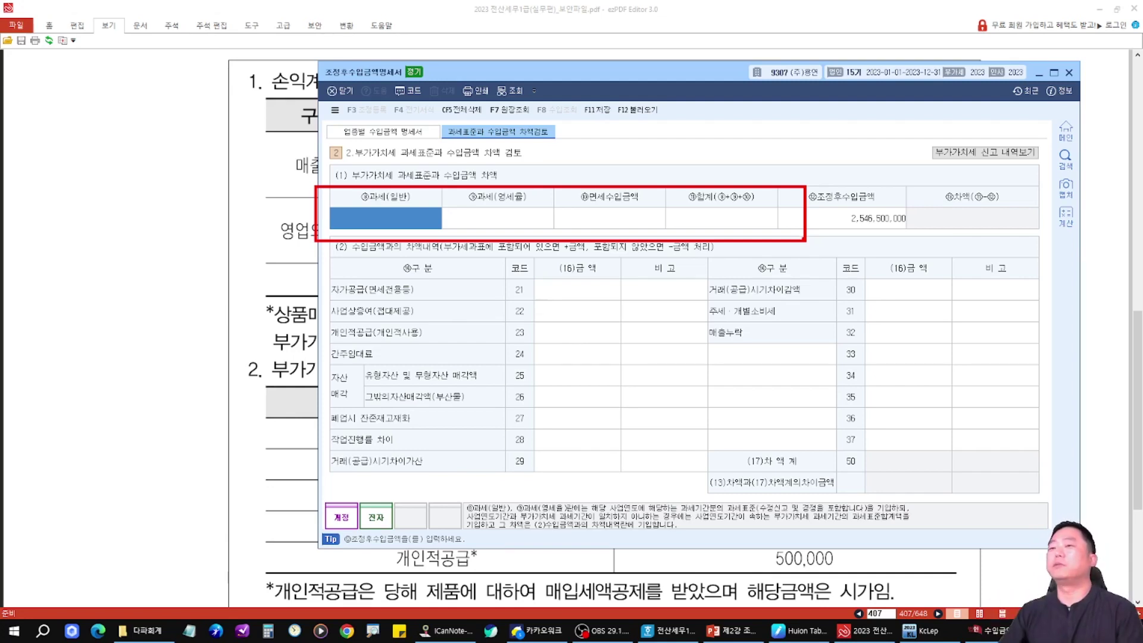
key("Escape")
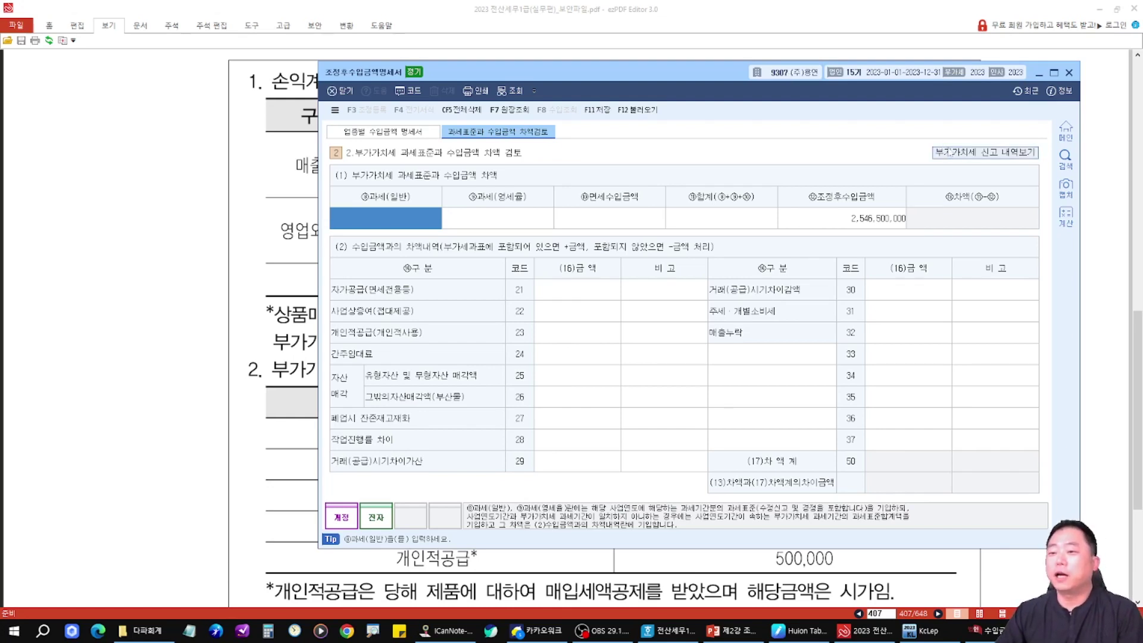
Step: Open the 부가가치세 신고내역 list from the difference review, box its table, and dismiss the list
left_click(990, 154)
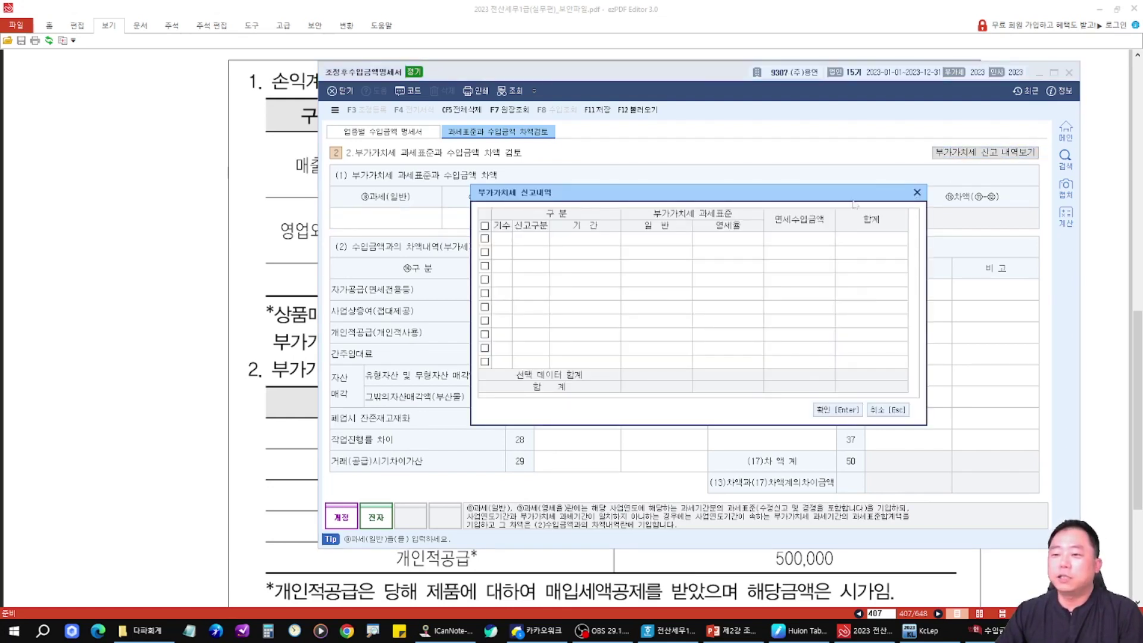
mouse_move(471, 213)
left_mouse_down()
mouse_move(891, 322)
mouse_move(945, 383)
left_mouse_up()
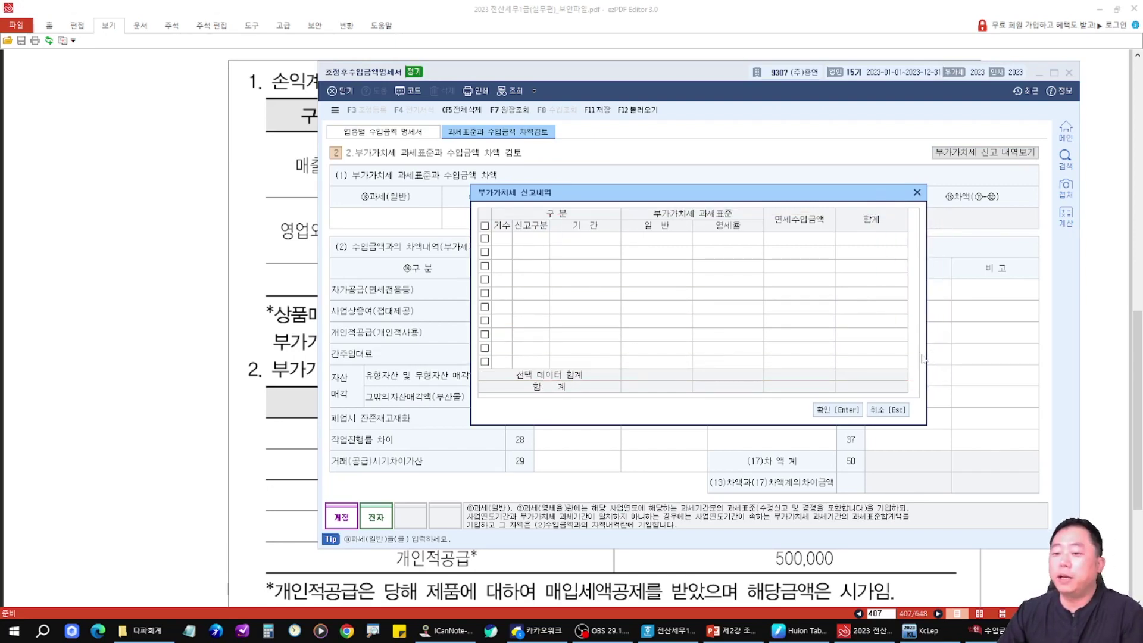
left_click(892, 409)
Step: Open the 부가가치세신고서 from the KcLep main window and retrieve it for the period 2023-01-01 to 2023-12-31
left_click(921, 630)
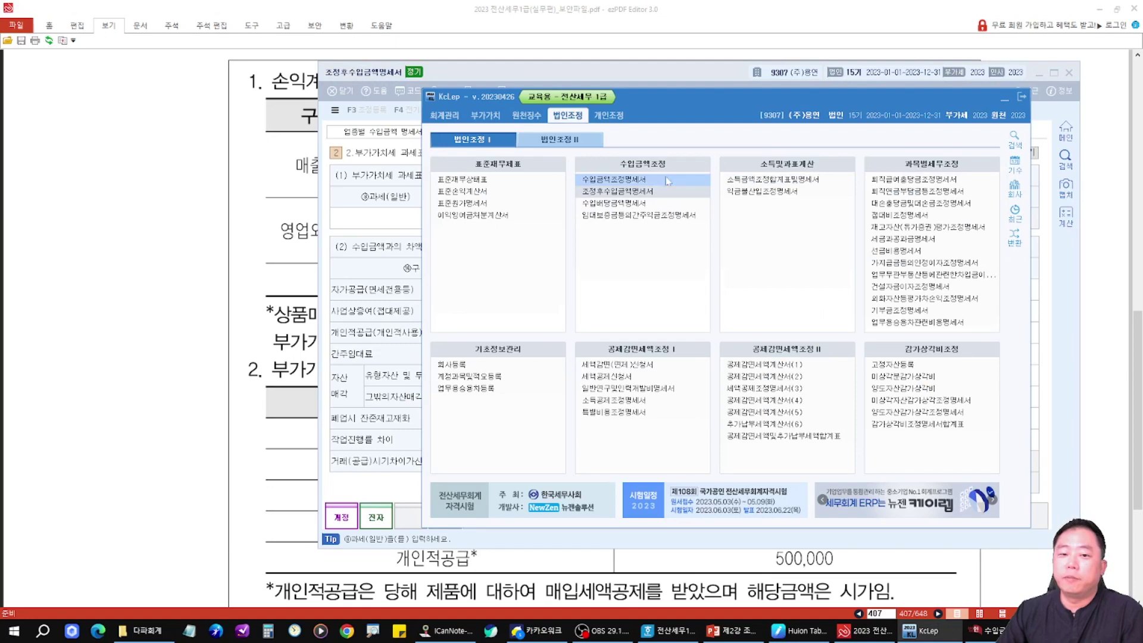
left_click(485, 115)
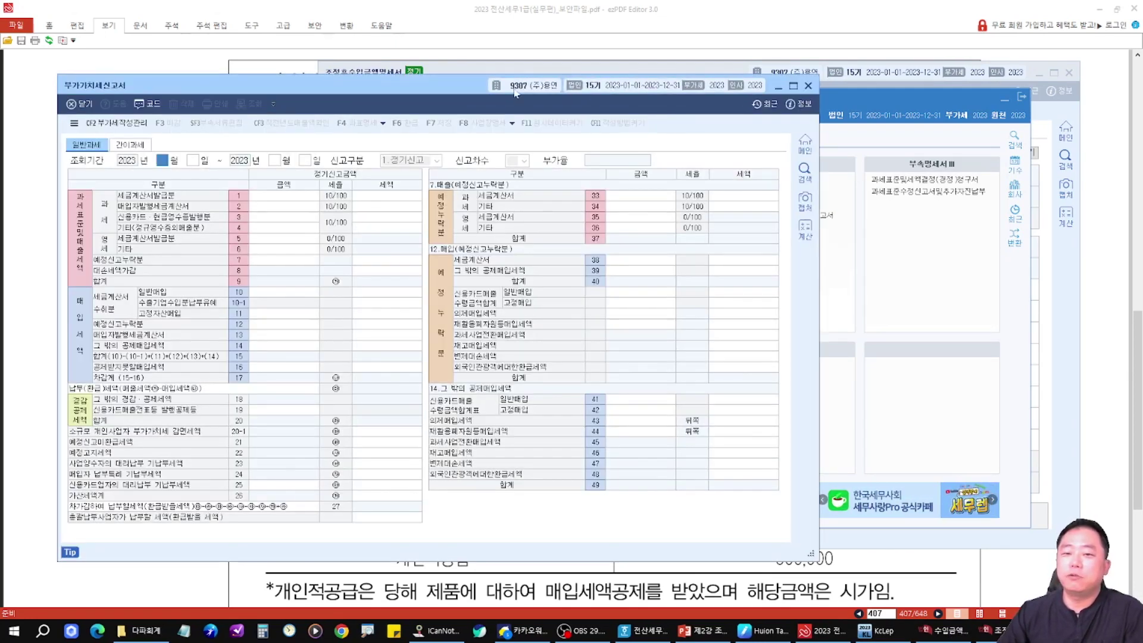
type("1")
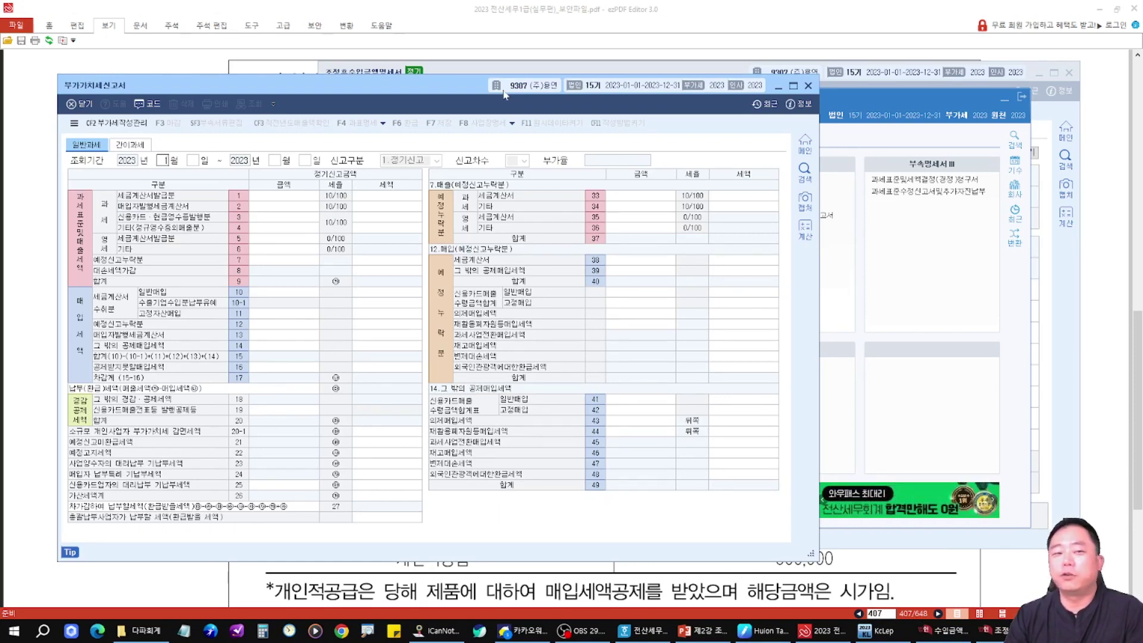
key("Return")
key("Return")
type("12")
key("Return")
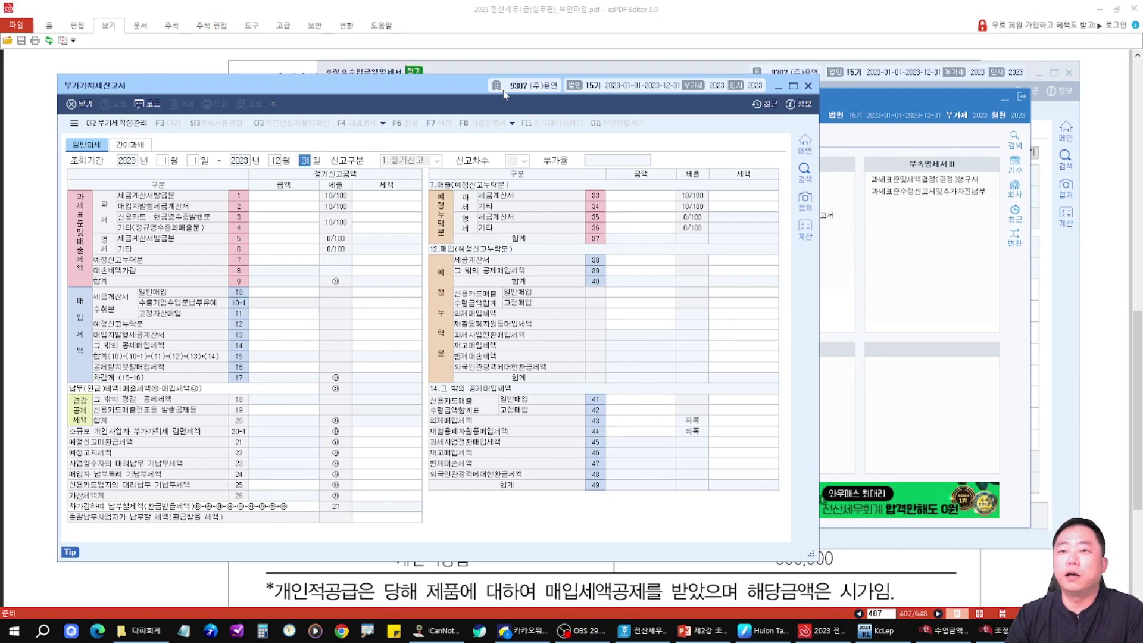
key("Return")
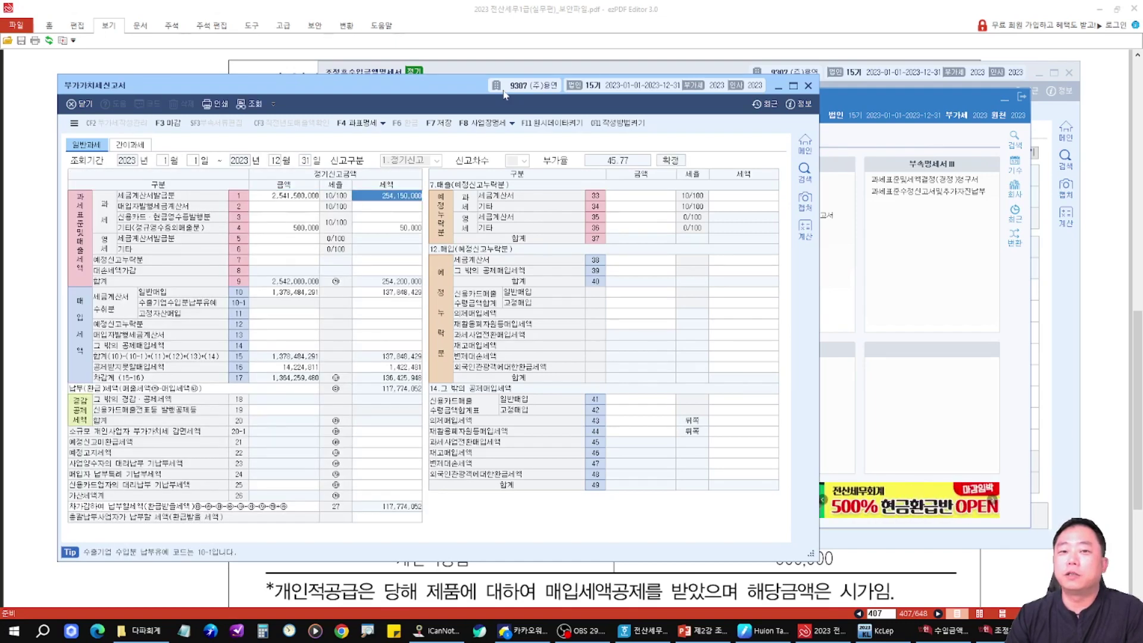
Step: Save the retrieved 부가가치세신고서 and close its window
left_click(448, 127)
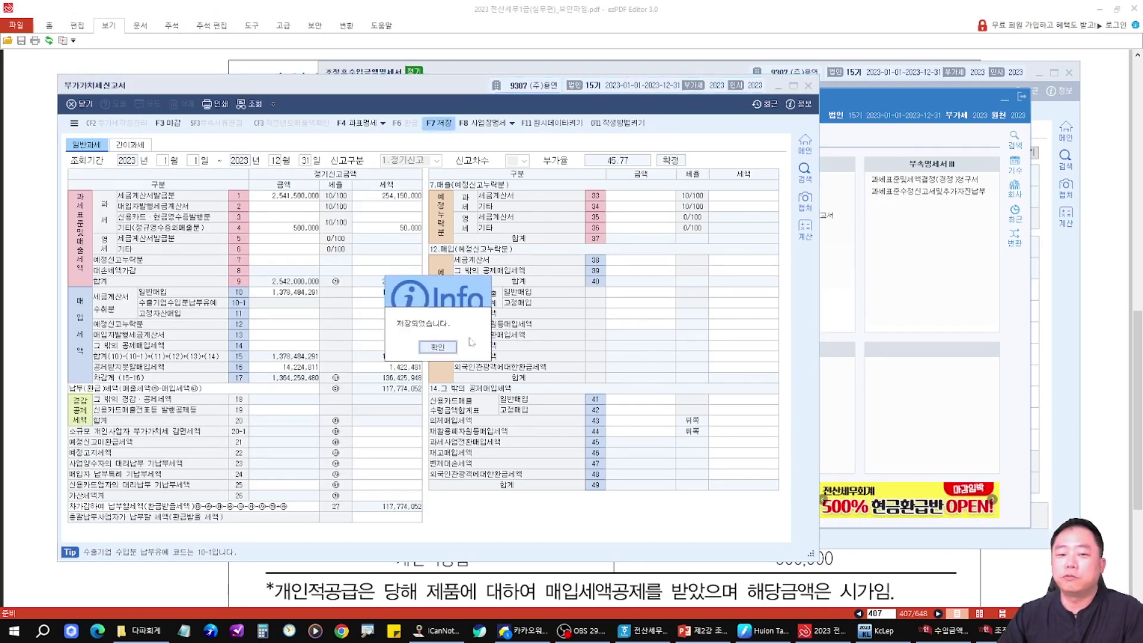
left_click(439, 346)
left_click(807, 85)
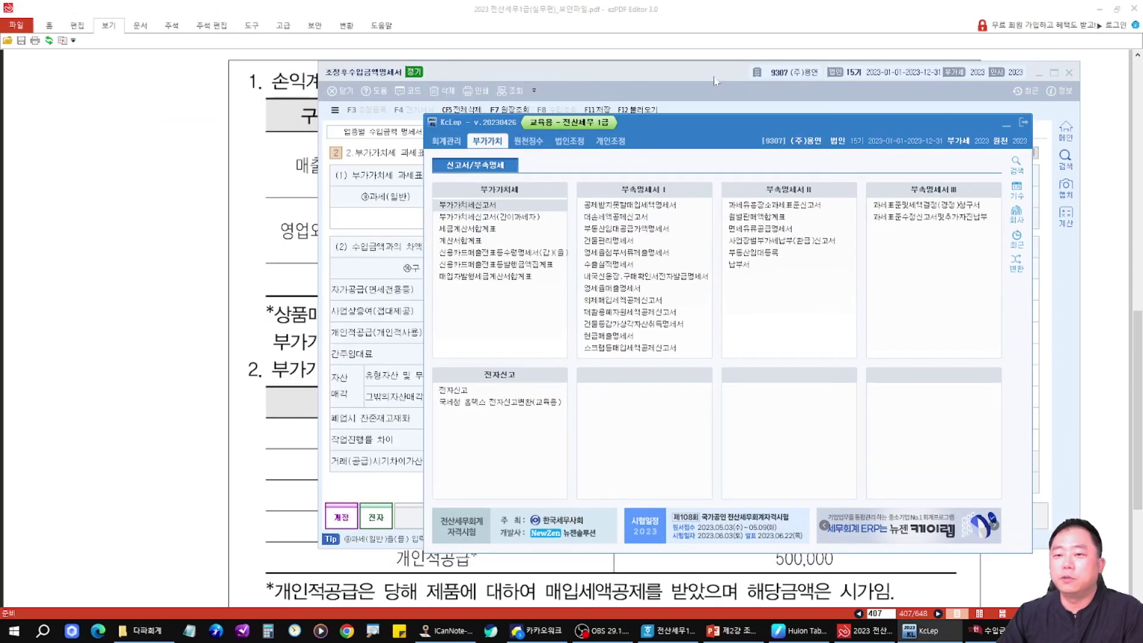
Step: Check the saved return in the statement's 부가가치세 신고내역 list, mark its selection column, and accept the list
left_click(960, 154)
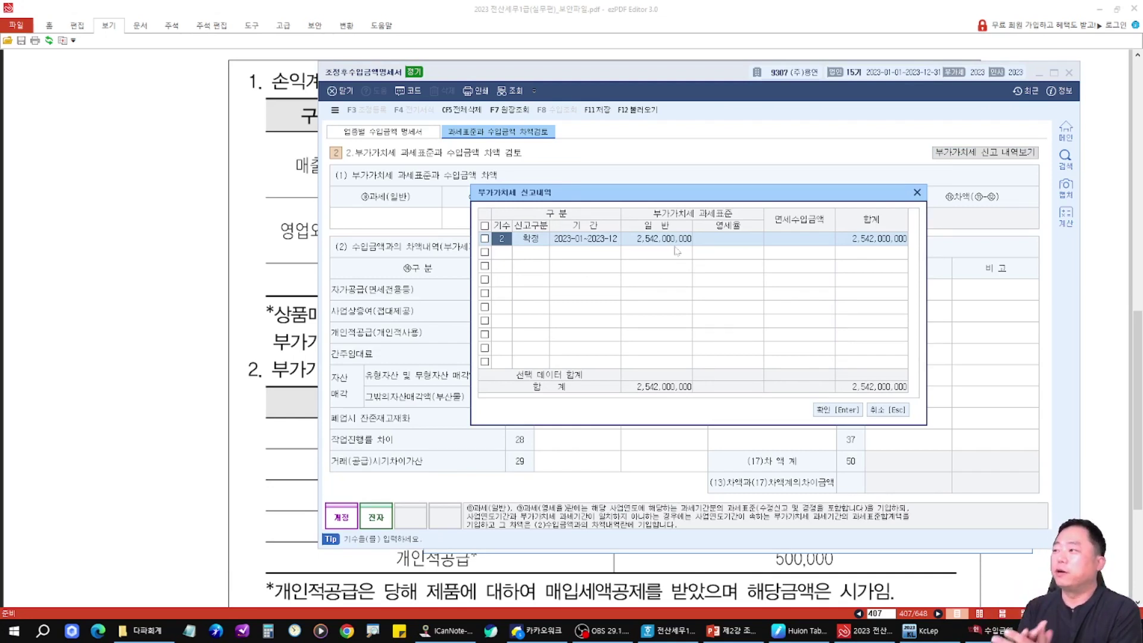
mouse_move(487, 232)
left_mouse_down()
mouse_move(488, 280)
mouse_move(522, 291)
left_mouse_up()
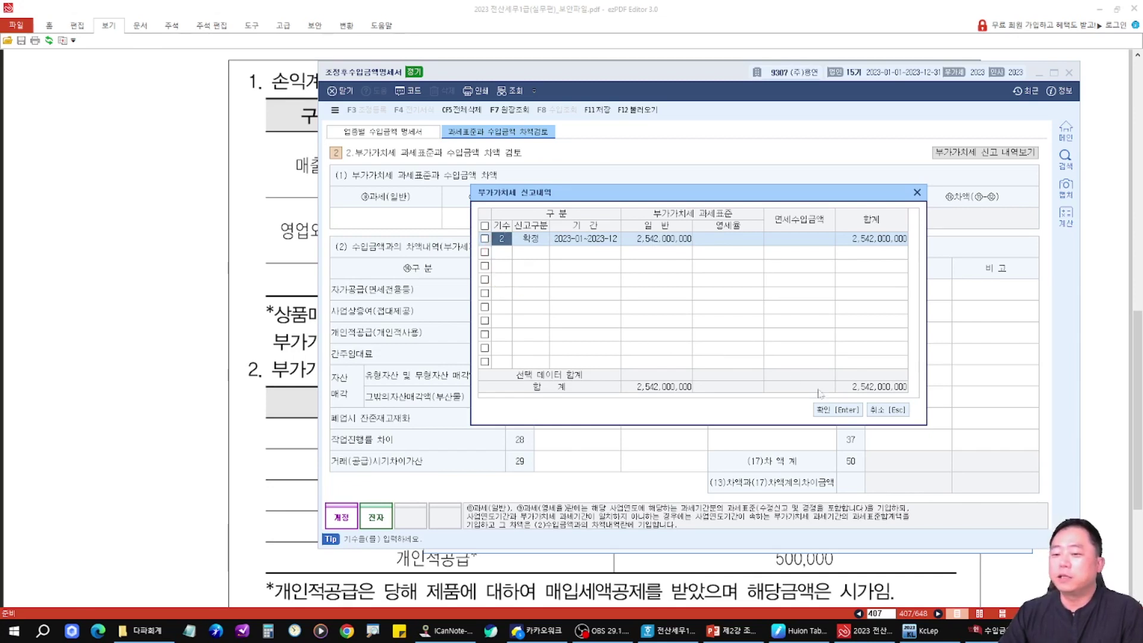
left_click(836, 409)
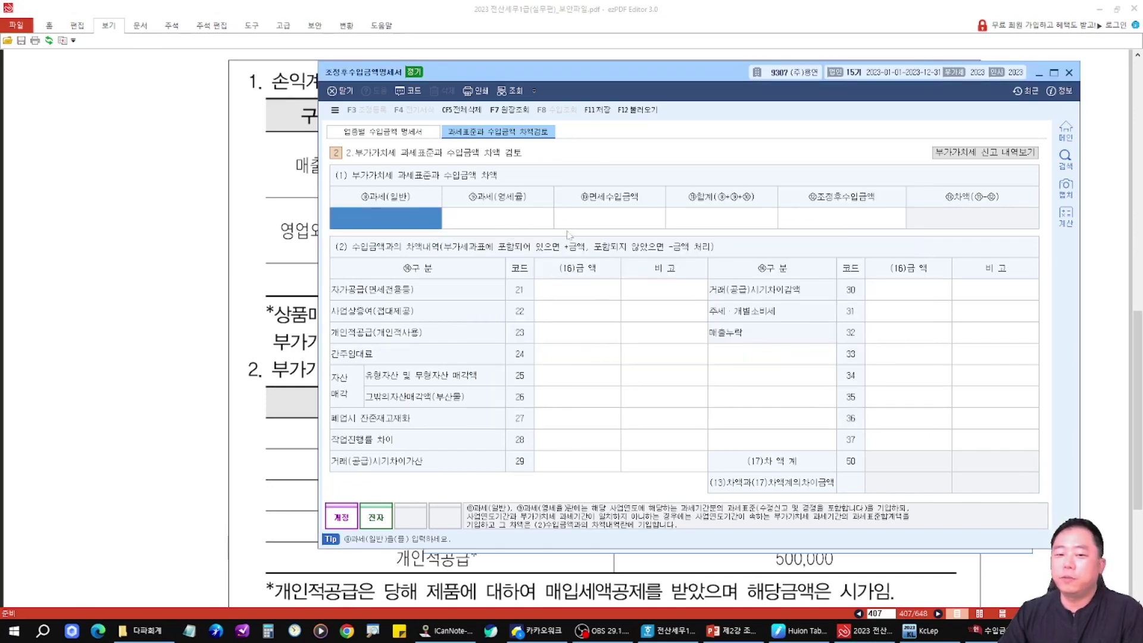
Step: Reload the data of 과세표준과 수입금액 차액검토 and go to the 과세(영세율) cell
left_click(636, 110)
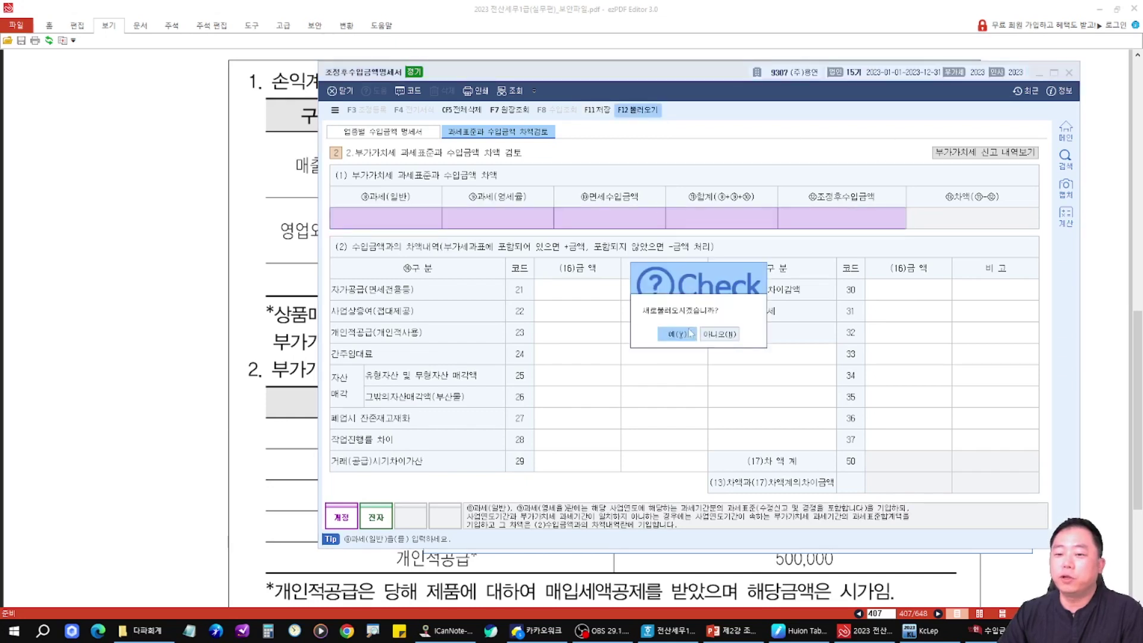
left_click(681, 334)
left_click(479, 219)
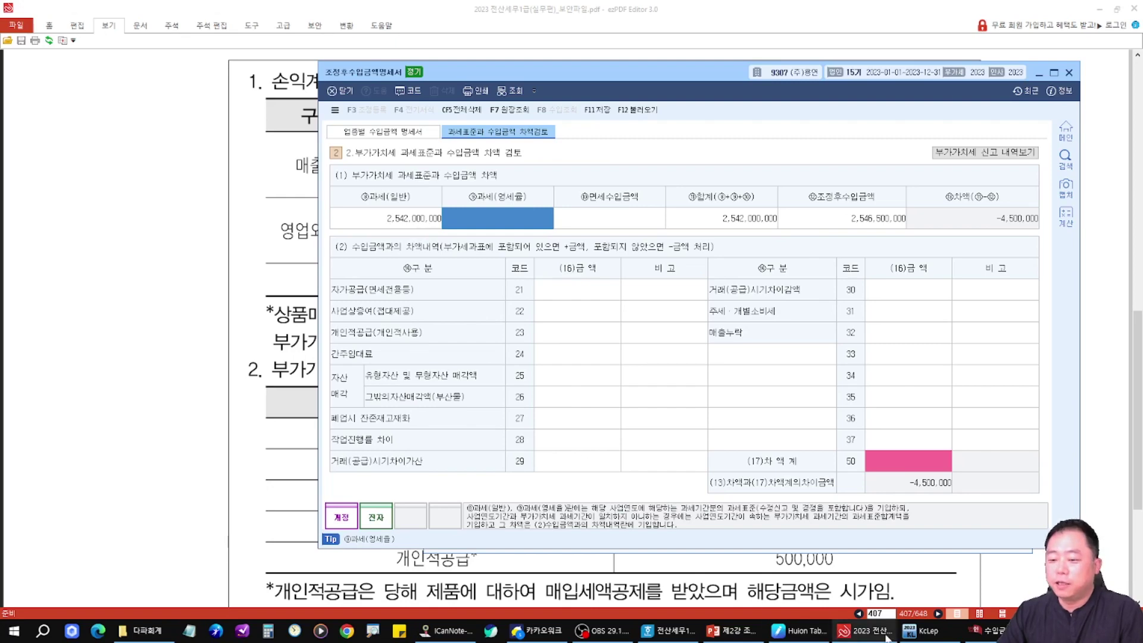
Step: Switch to PowerPoint, box problem 407's 2,562,000,000, link it to the statement's boxed 과세(일반) amount, and clear the marks
left_click(730, 630)
left_click_drag(543, 473, 716, 506)
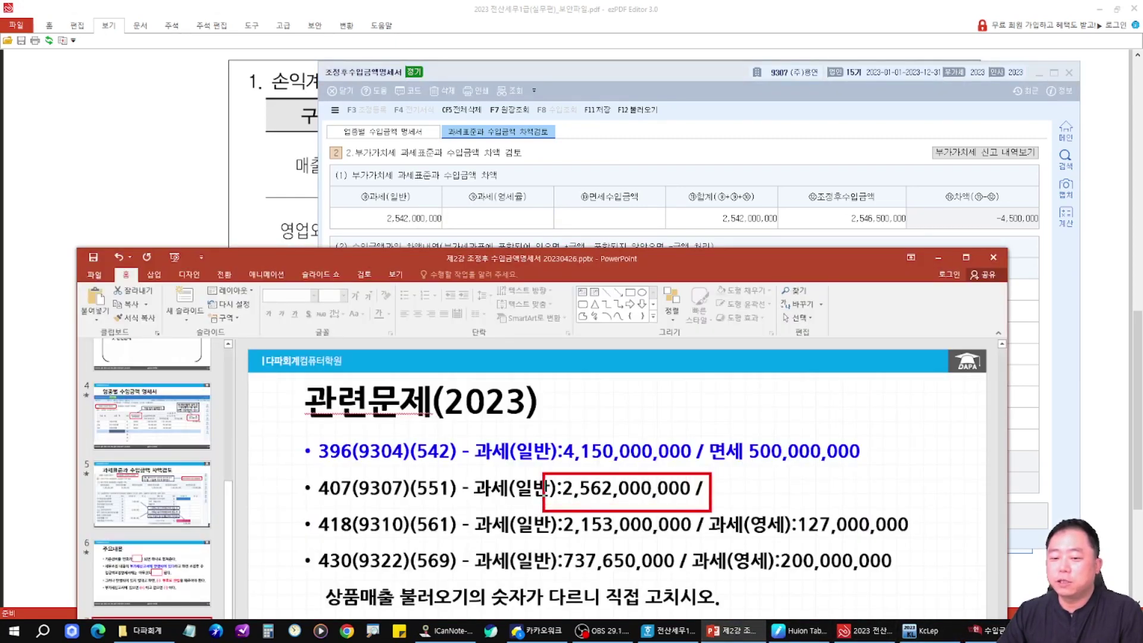
left_click_drag(624, 485, 417, 232)
left_click_drag(355, 203, 456, 234)
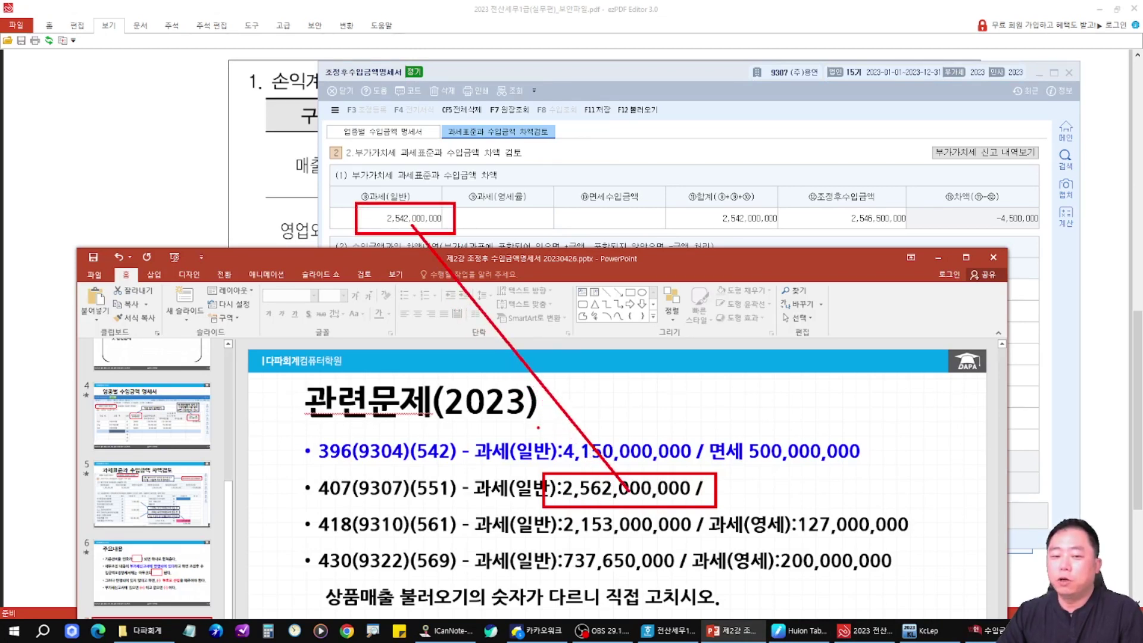
key("Escape")
Step: Copy problem 407's amount from the slide and set the statement's 과세(일반) to 2,562,000,000
left_click_drag(562, 488, 690, 488)
key("ctrl+c")
left_click(406, 219)
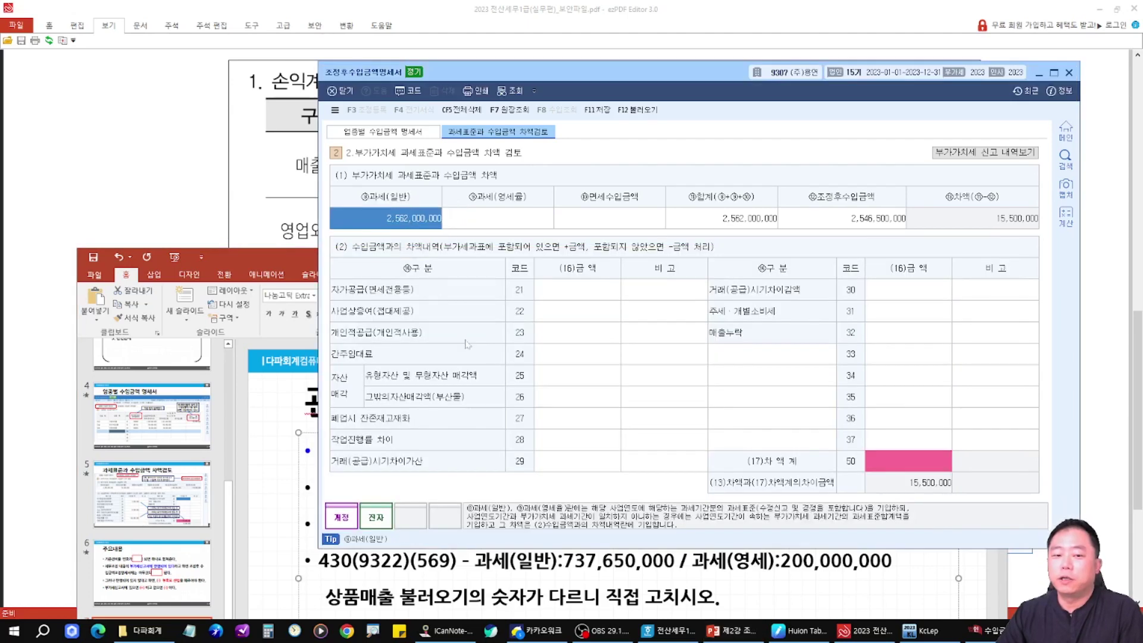
key("ctrl+v")
key("Return")
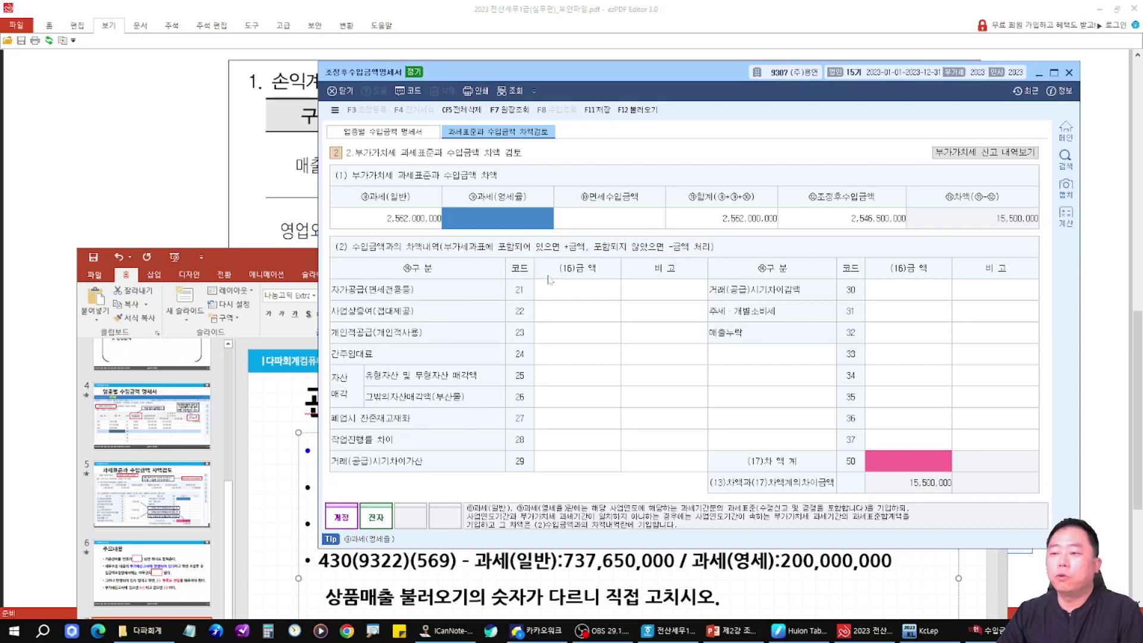
Step: Rearrange the slide and statement windows, then review the 관련문제(2023) amounts and the 업종별 수입금액 명세서, returning to the difference review
left_click_drag(249, 258, 237, 280)
left_click_drag(573, 69, 517, 46)
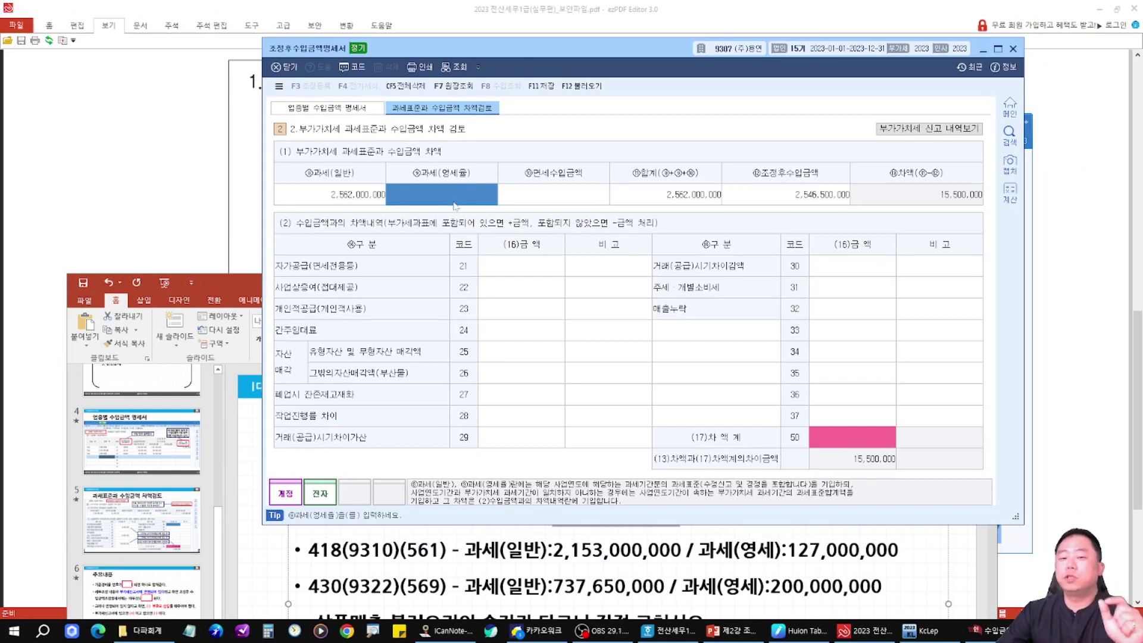
left_click(600, 555)
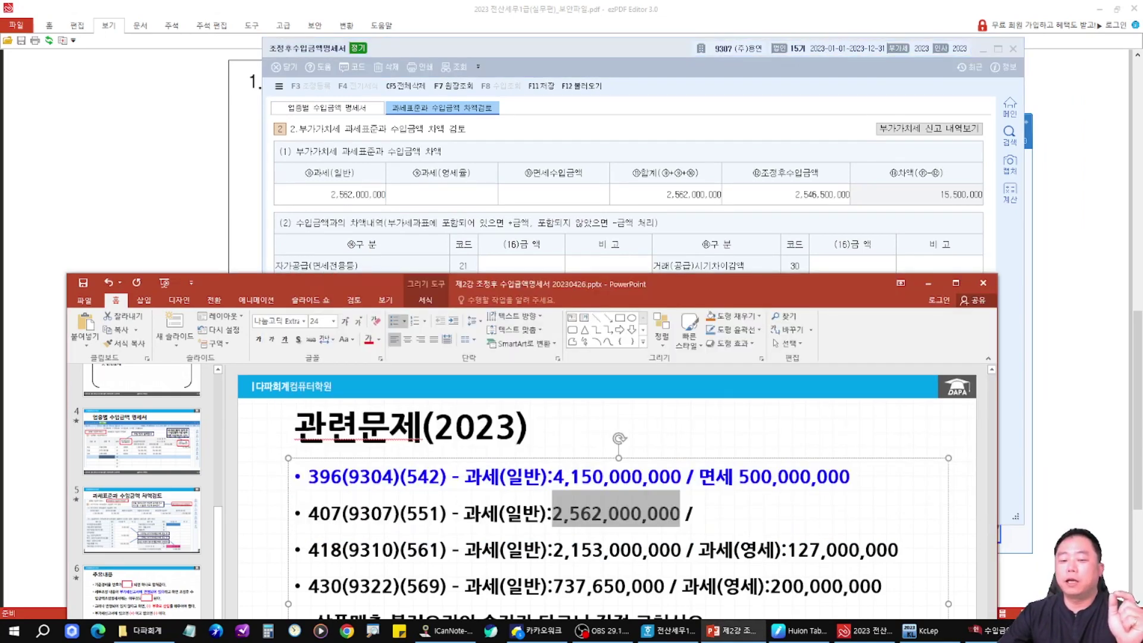
left_click(569, 549)
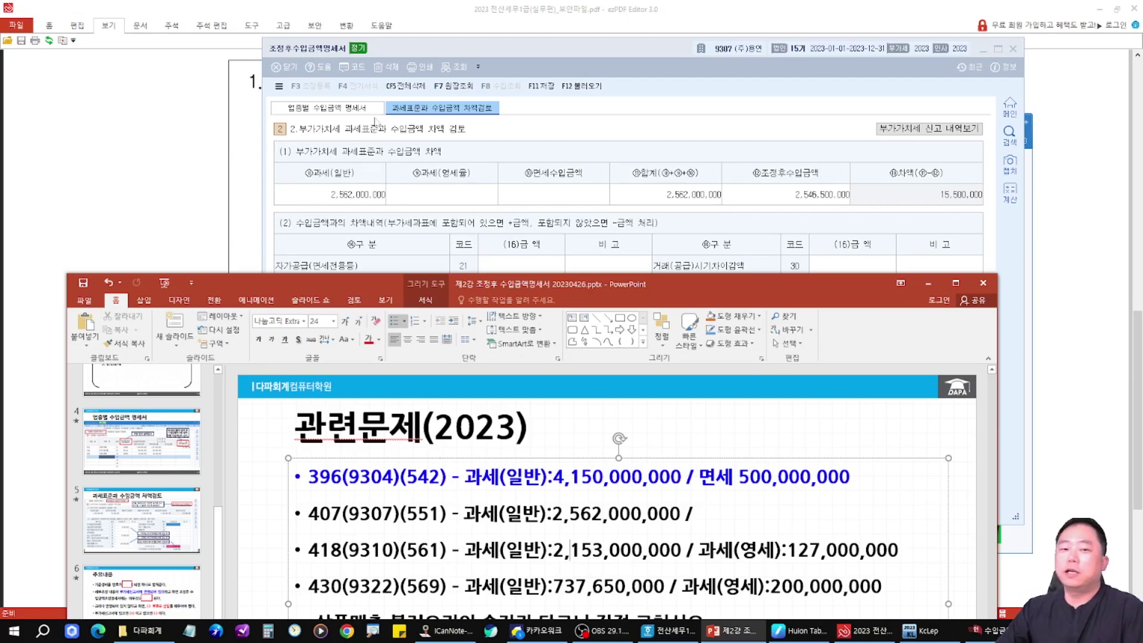
left_click(357, 107)
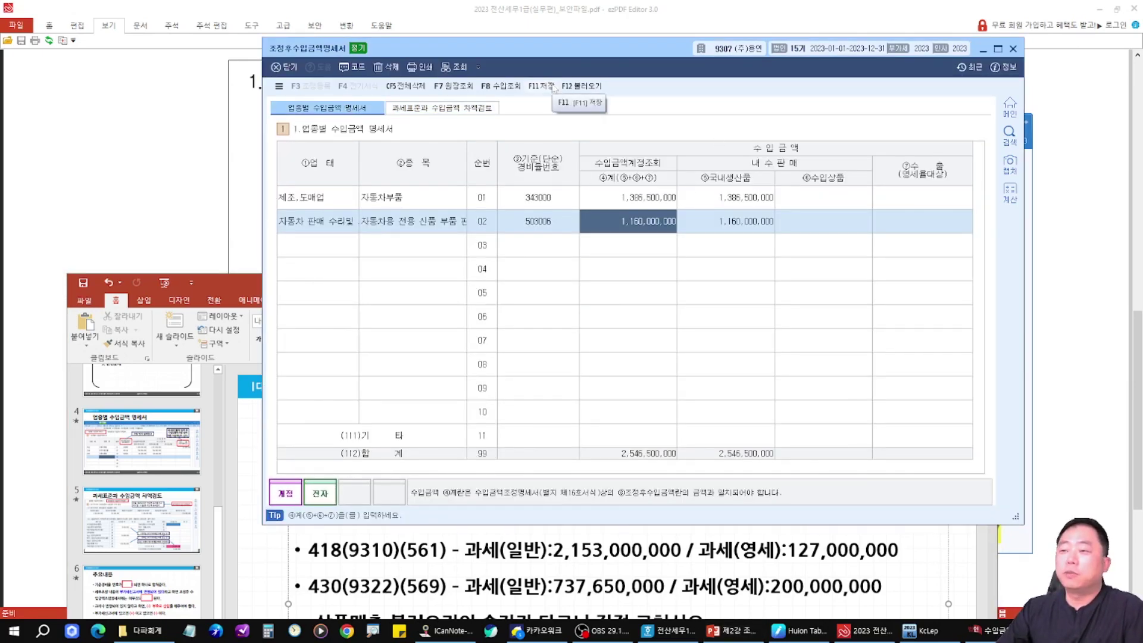
left_click(473, 110)
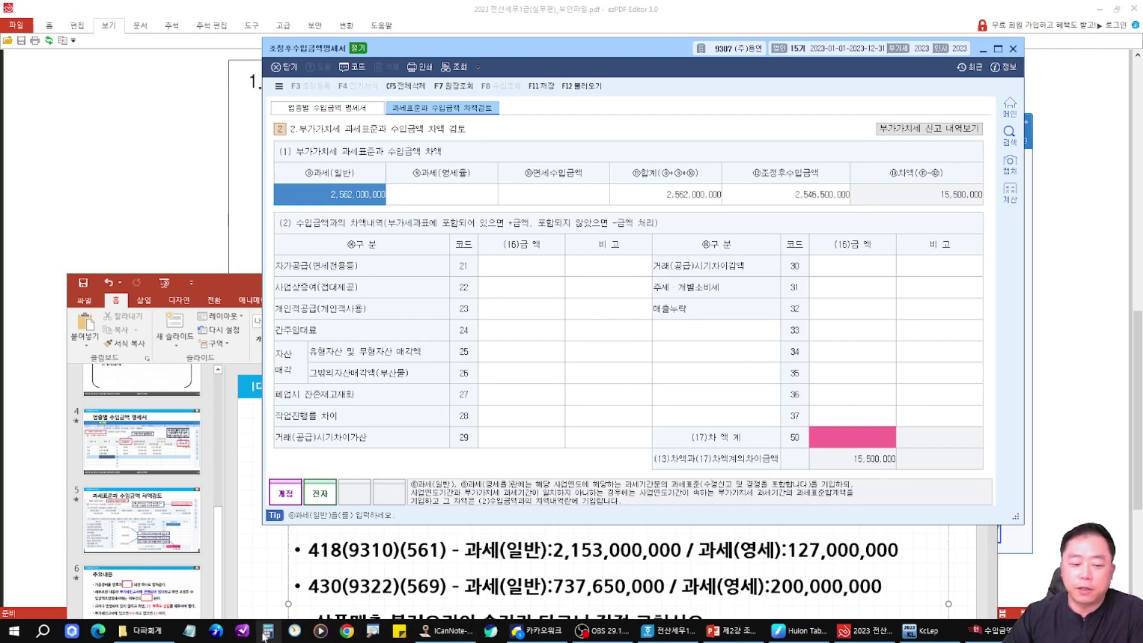
Step: Open a blank Notepad window below the statement's amounts and handwrite the red heading 법인세 on it
left_click(190, 630)
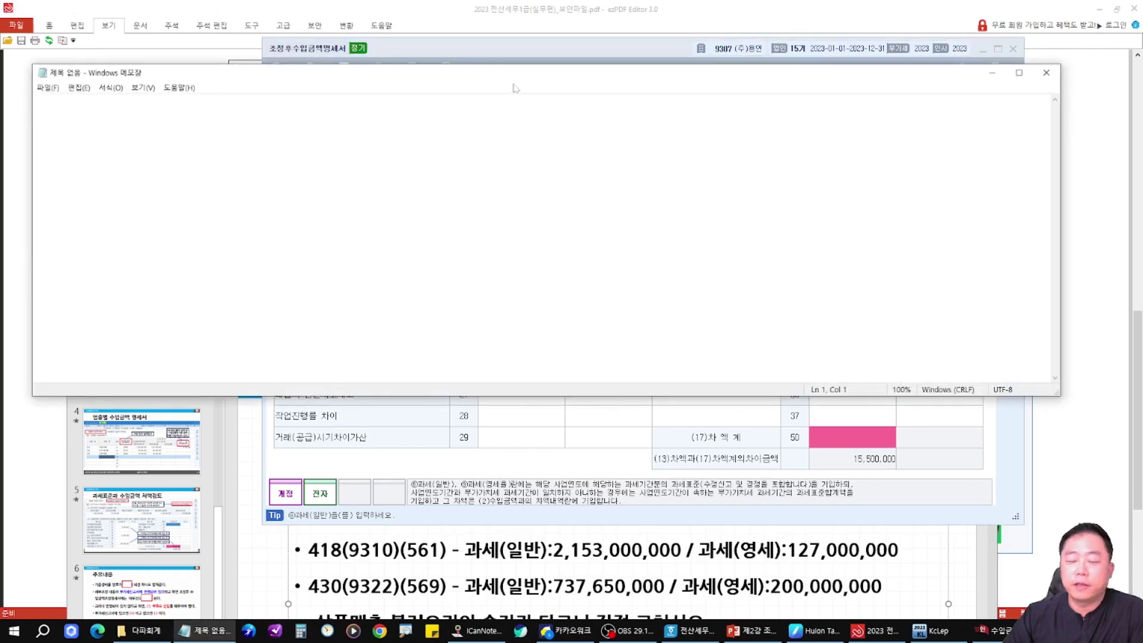
left_click_drag(595, 80, 663, 219)
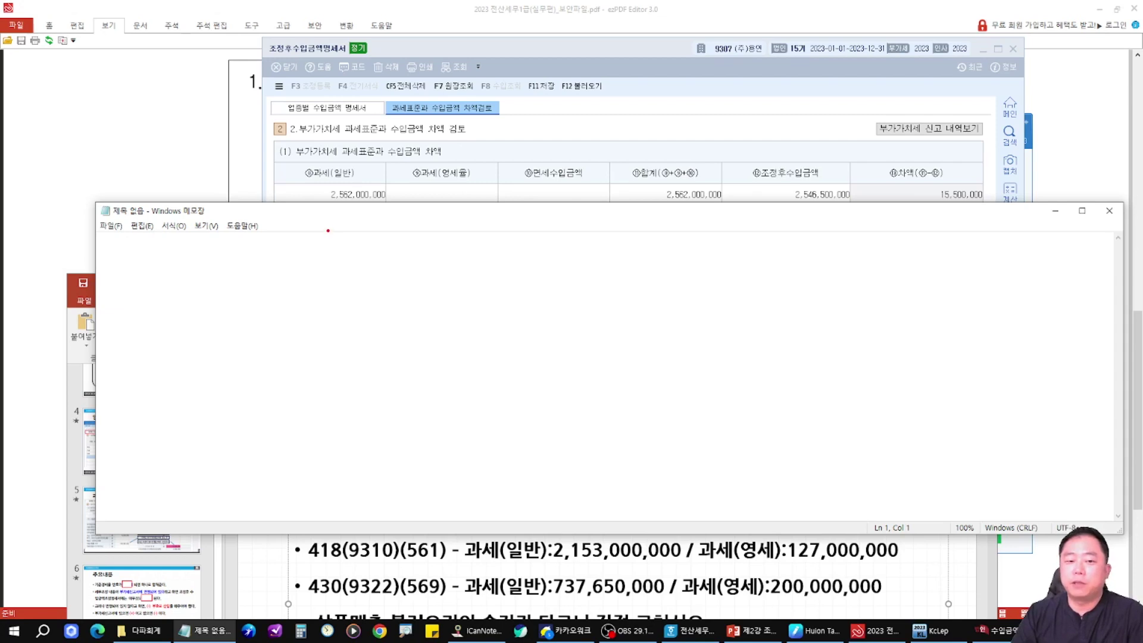
left_click_drag(335, 243, 352, 227)
mouse_move(345, 246)
left_mouse_down()
mouse_move(351, 261)
mouse_move(366, 253)
left_mouse_up()
left_click_drag(359, 249, 372, 255)
mouse_move(375, 246)
left_mouse_down()
mouse_move(383, 256)
mouse_move(385, 246)
left_mouse_up()
left_click_drag(386, 234, 393, 256)
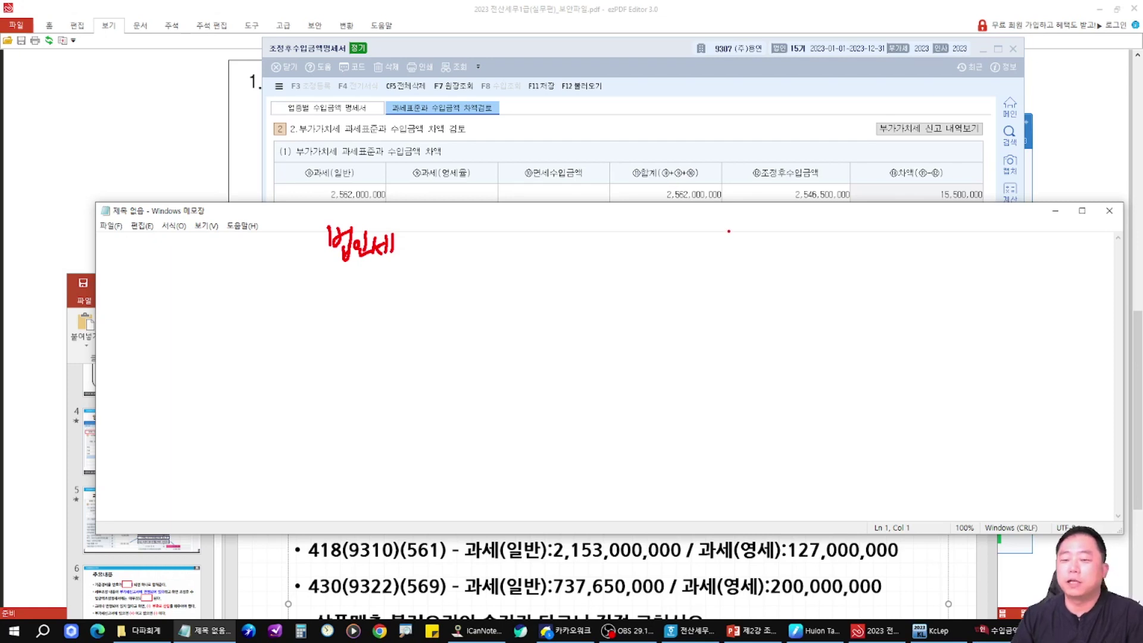
Step: Handwrite the red heading 부가세 across from the 법인세 heading
left_click_drag(789, 219, 804, 233)
mouse_move(787, 241)
left_mouse_down()
mouse_move(808, 238)
mouse_move(799, 255)
left_mouse_up()
mouse_move(809, 239)
left_mouse_down()
mouse_move(822, 237)
mouse_move(818, 253)
left_mouse_up()
left_click_drag(828, 232, 828, 258)
left_click_drag(829, 244, 832, 242)
mouse_move(837, 238)
left_mouse_down()
mouse_move(846, 250)
mouse_move(852, 239)
left_mouse_up()
left_click_drag(852, 231, 863, 255)
Step: Draw a red circle, triangle and square one below another under 법인세
mouse_move(359, 295)
left_mouse_down()
mouse_move(378, 331)
mouse_move(358, 294)
left_mouse_up()
mouse_move(363, 374)
left_mouse_down()
mouse_move(343, 409)
mouse_move(380, 413)
left_mouse_up()
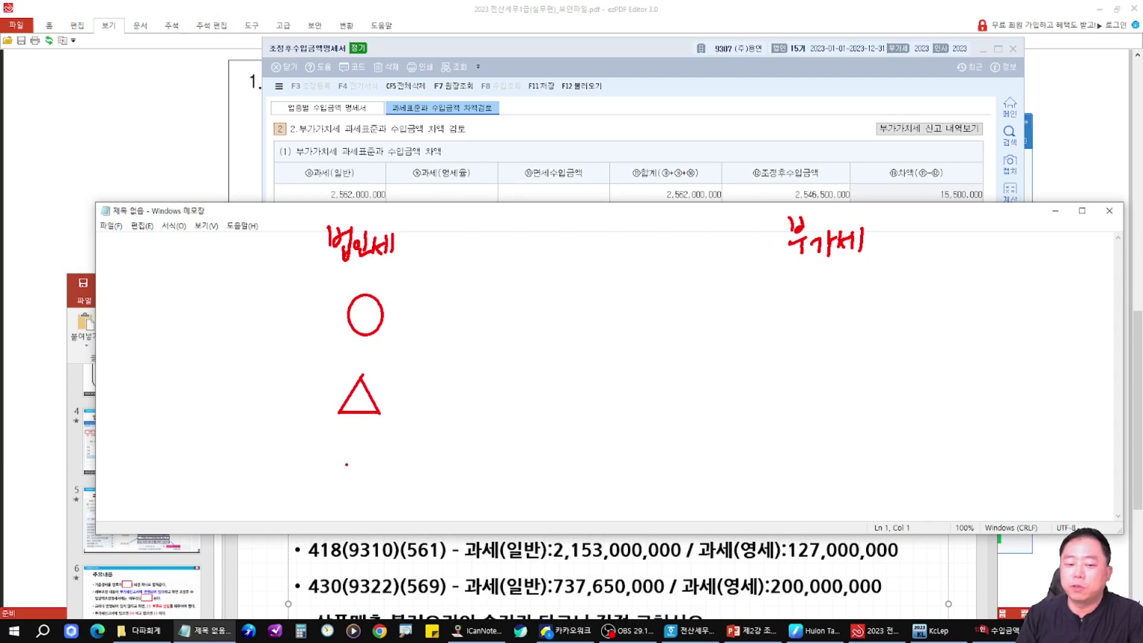
left_click_drag(340, 464, 382, 508)
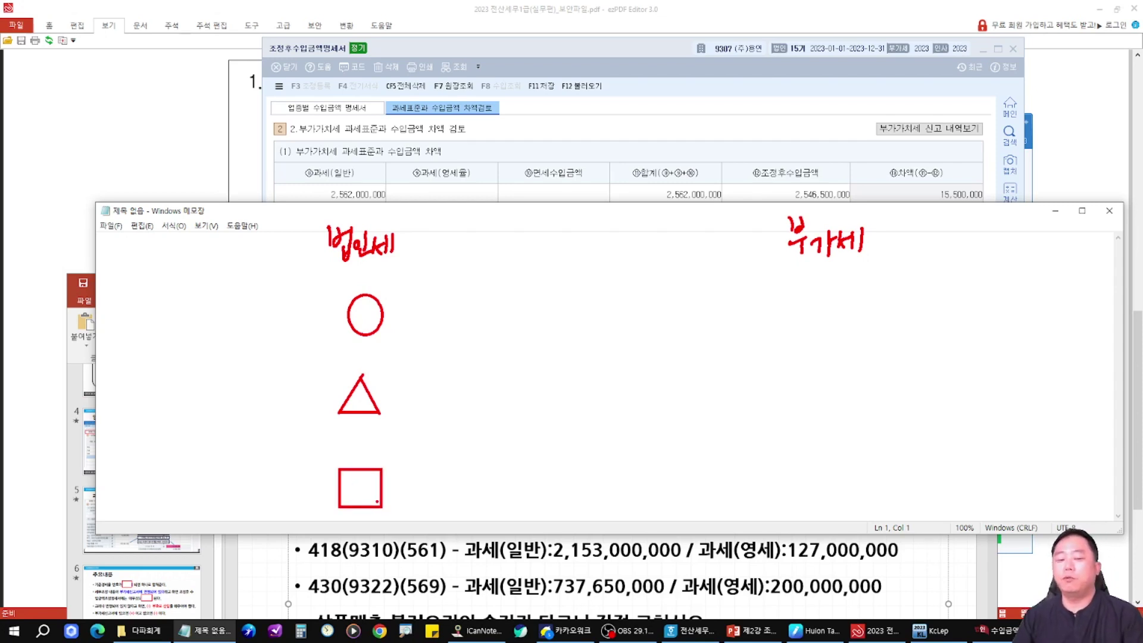
Step: Draw a red circle and an X under 부가세, add a star below them, and undo the star
mouse_move(821, 284)
left_mouse_down()
mouse_move(817, 301)
mouse_move(824, 281)
left_mouse_up()
mouse_move(851, 366)
left_mouse_down()
mouse_move(824, 406)
mouse_move(828, 380)
mouse_move(856, 406)
left_mouse_up()
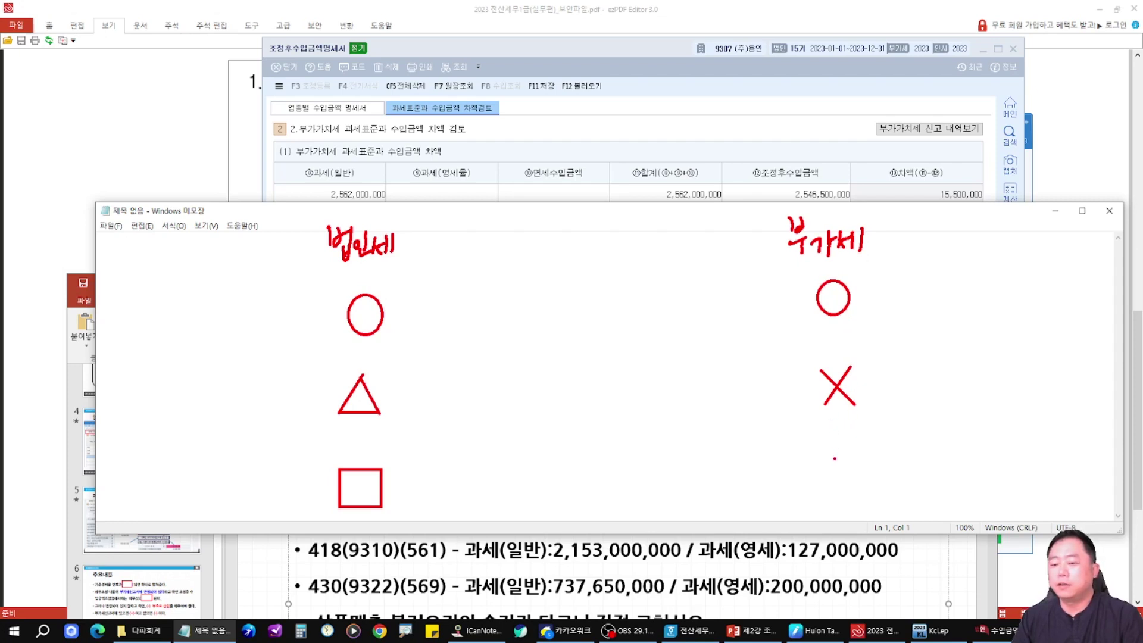
mouse_move(855, 460)
left_mouse_down()
mouse_move(870, 487)
mouse_move(833, 484)
mouse_move(861, 453)
left_mouse_up()
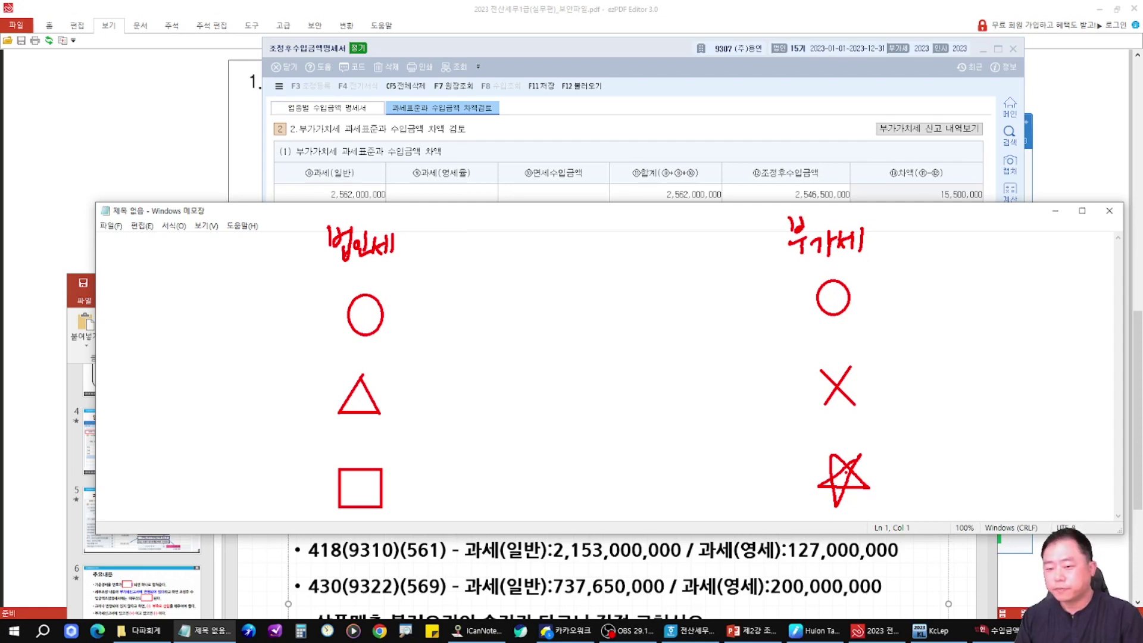
key("ctrl+z")
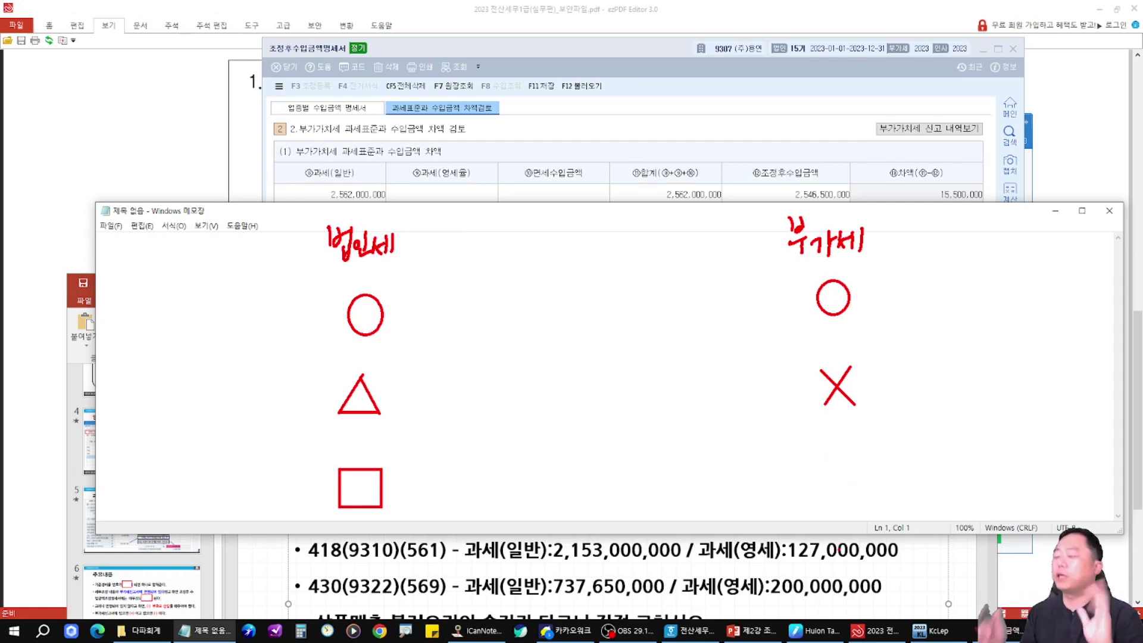
Step: Draw a tall blue rectangle between the 법인세 and 부가세 columns and handwrite the heading 조정 above it
left_click_drag(548, 270, 639, 470)
key("ctrl+z")
left_click_drag(527, 222, 689, 512)
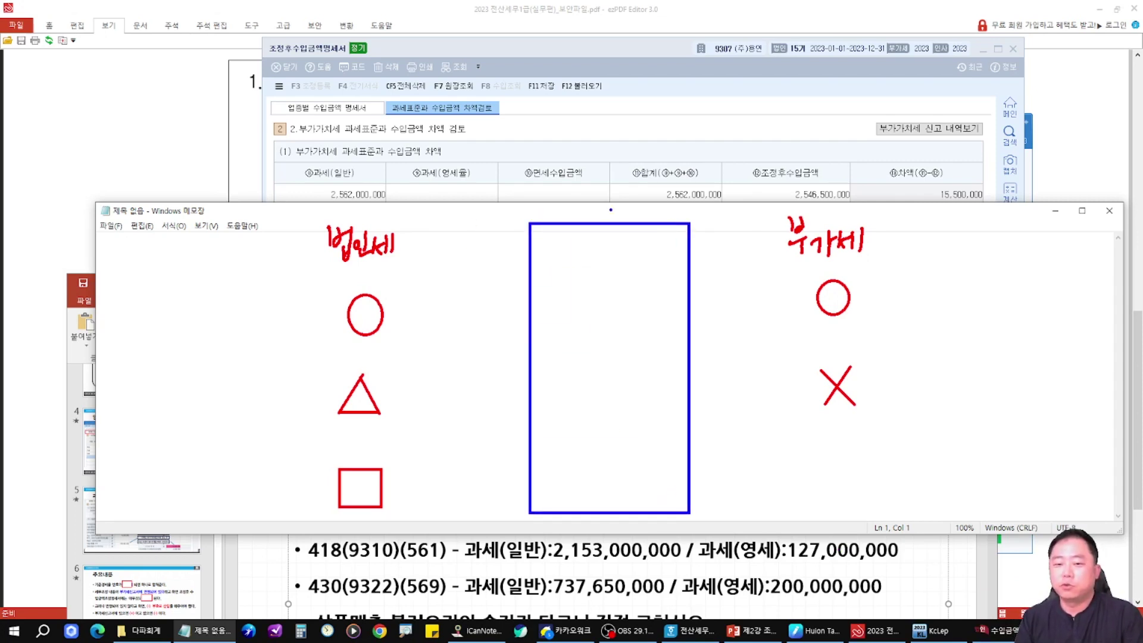
mouse_move(572, 190)
left_mouse_down()
mouse_move(595, 219)
mouse_move(632, 222)
mouse_move(625, 214)
left_mouse_up()
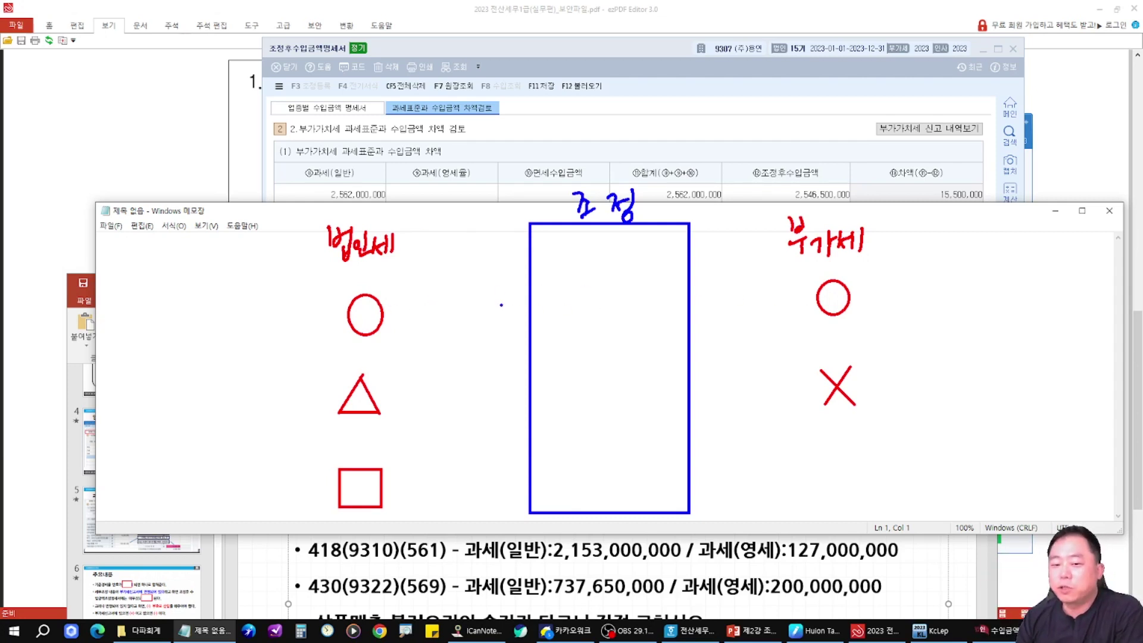
Step: Handwrite 없음 inside the 조정 rectangle beside the circles and put a blue mark on the 법인세 triangle
mouse_move(587, 303)
left_mouse_down()
mouse_move(613, 297)
mouse_move(607, 332)
mouse_move(622, 306)
mouse_move(637, 307)
left_mouse_up()
left_click_drag(621, 320, 623, 321)
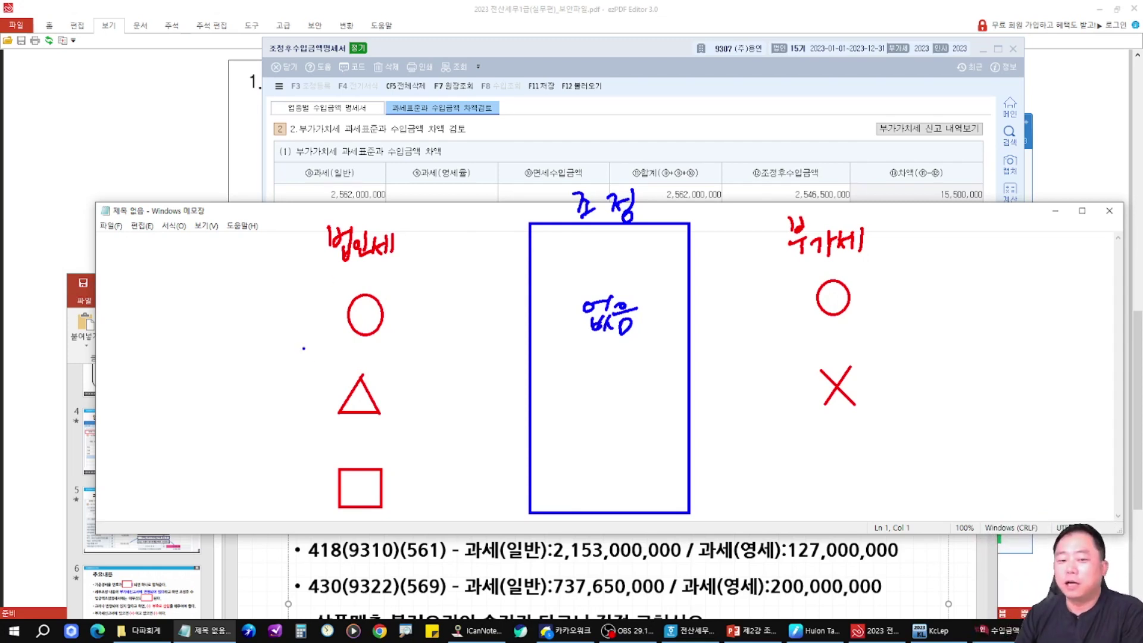
left_click_drag(371, 404, 368, 404)
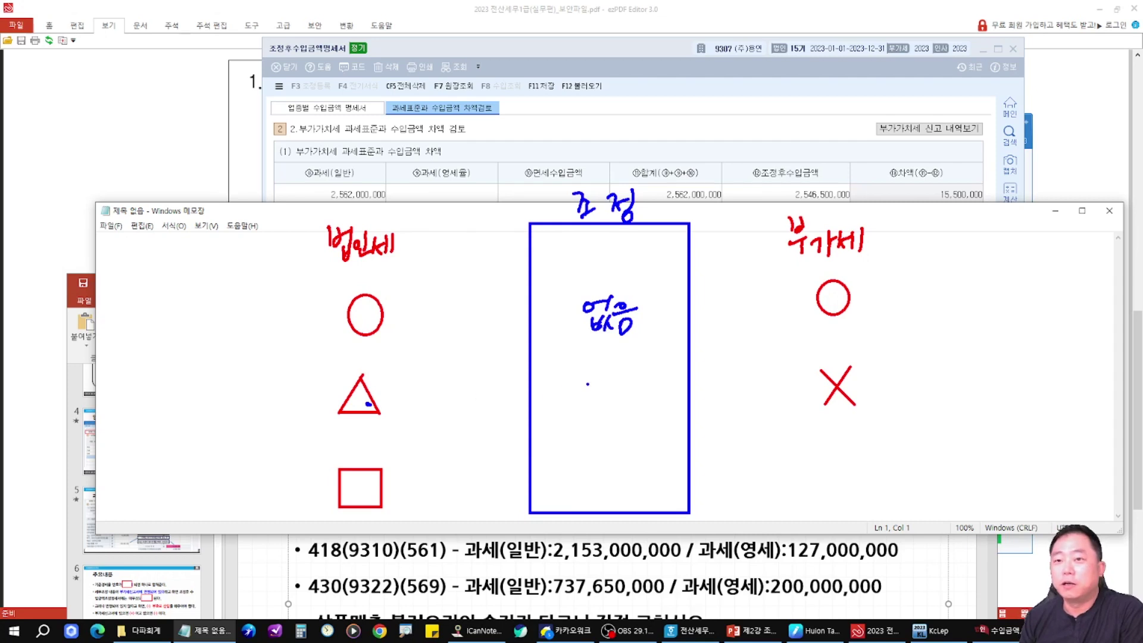
Step: Handwrite minus triangle, plus X and minus square one below another inside the 조정 rectangle
mouse_move(569, 379)
left_mouse_down()
mouse_move(594, 386)
mouse_move(608, 366)
left_mouse_up()
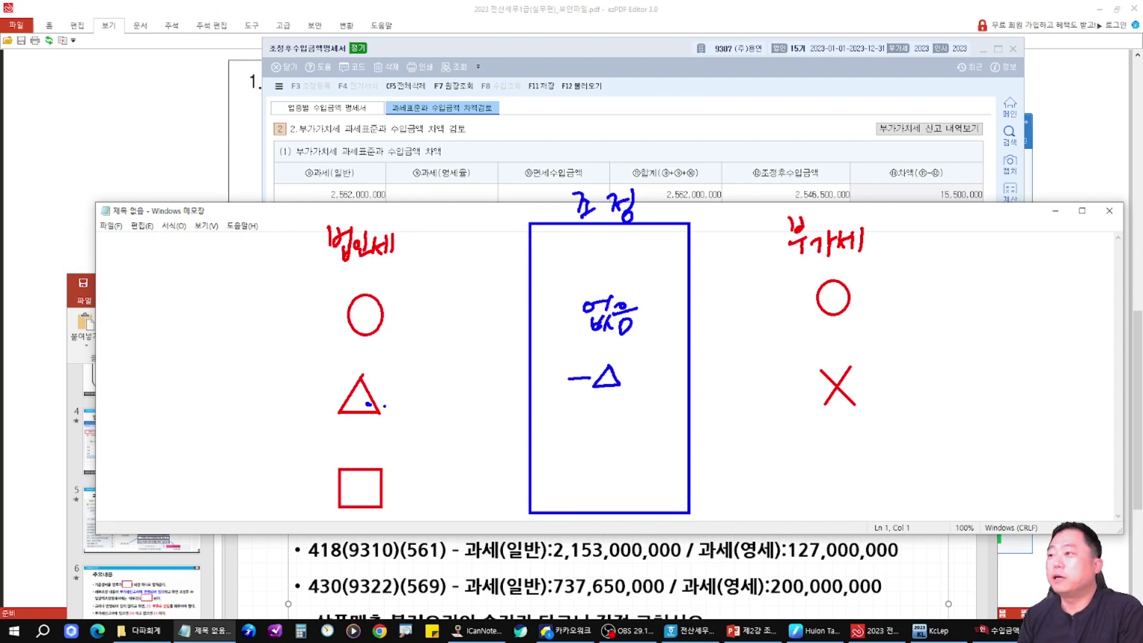
left_click_drag(567, 420, 590, 420)
left_click_drag(579, 408, 580, 435)
left_click_drag(613, 410, 621, 436)
left_click_drag(619, 411, 606, 433)
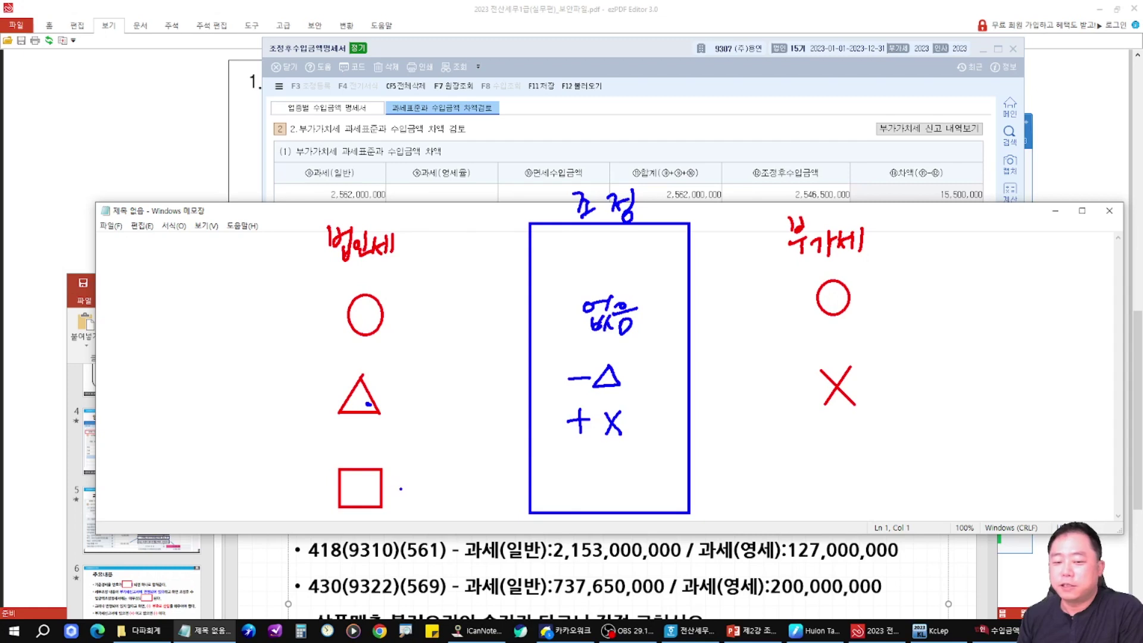
left_click_drag(568, 480, 623, 495)
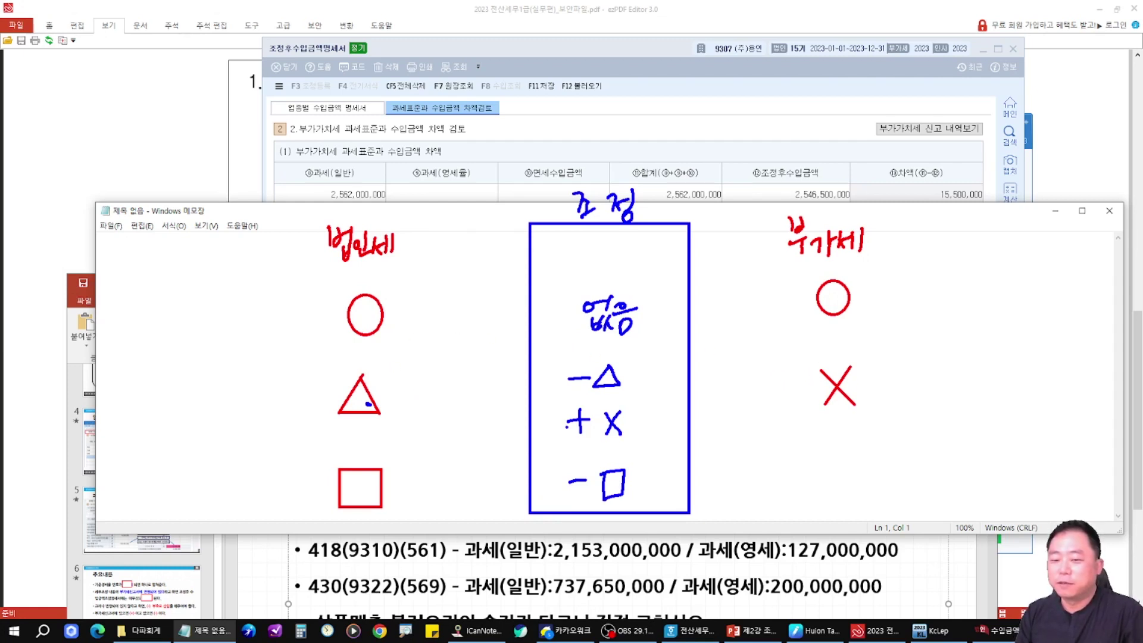
Step: Circle the plus and both minus signs inside the 조정 rectangle, then clear all the drawings
left_click_drag(560, 400, 592, 450)
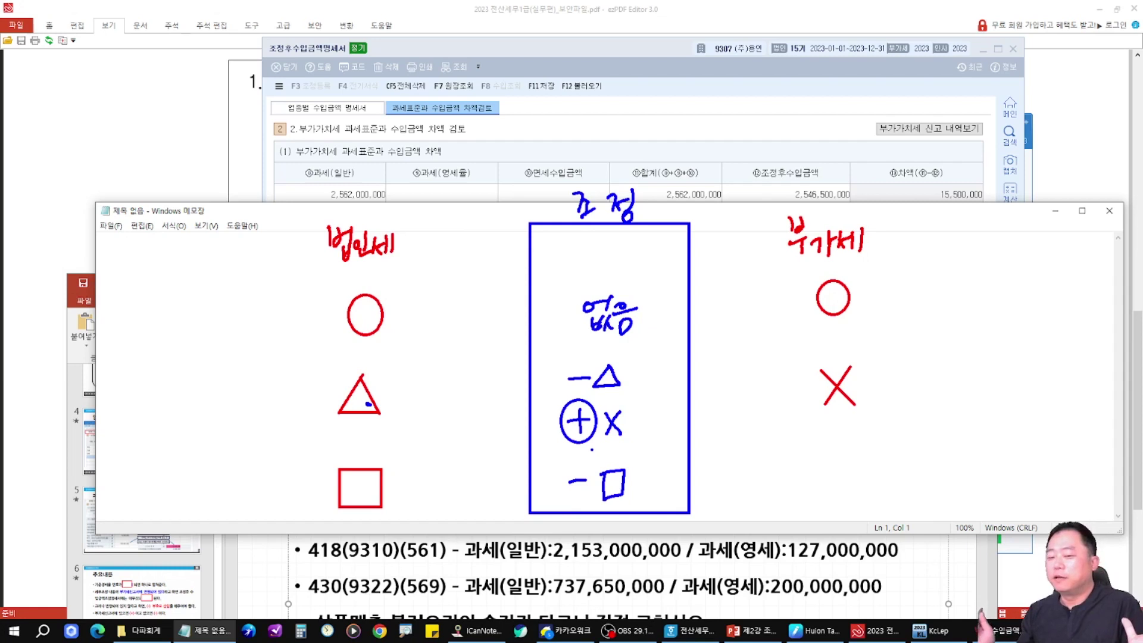
left_click_drag(580, 362, 593, 381)
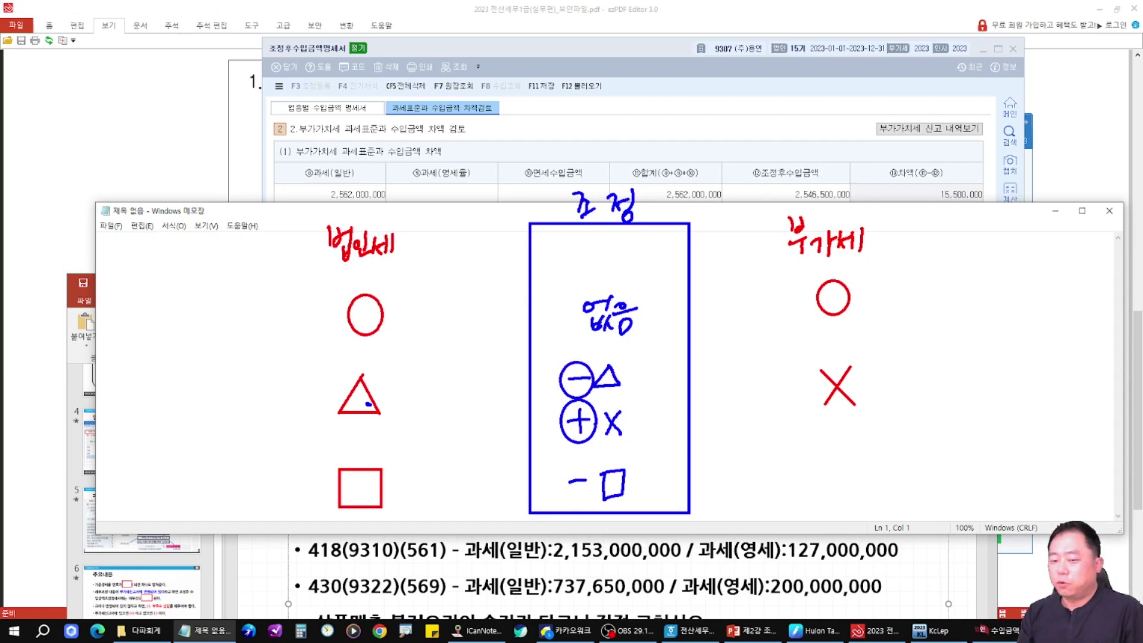
left_click_drag(562, 455, 567, 457)
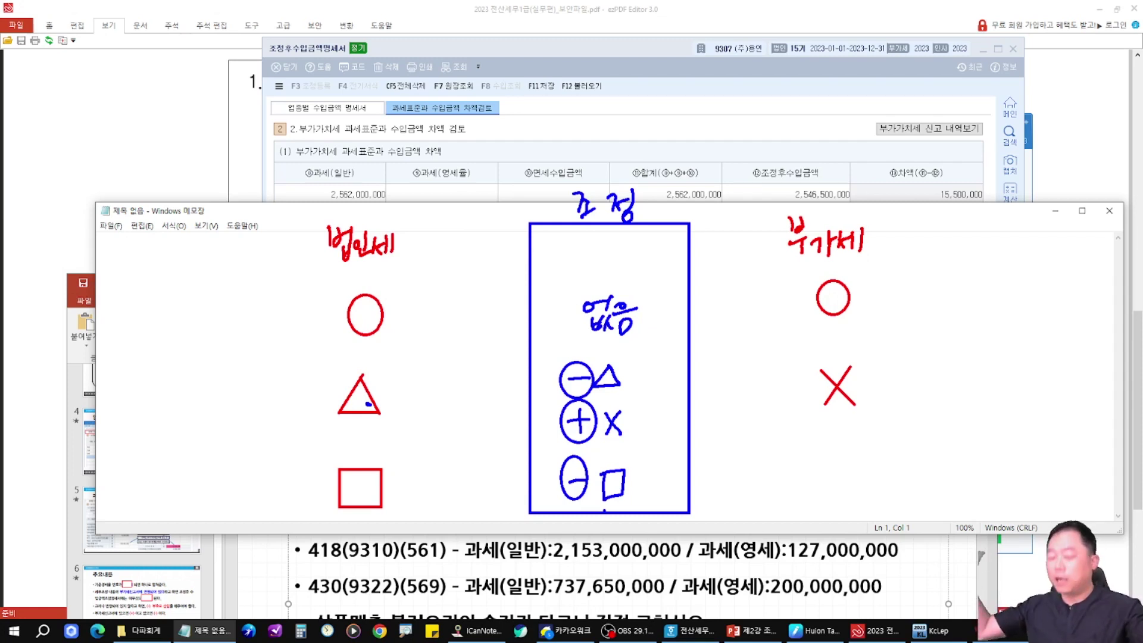
key("Escape")
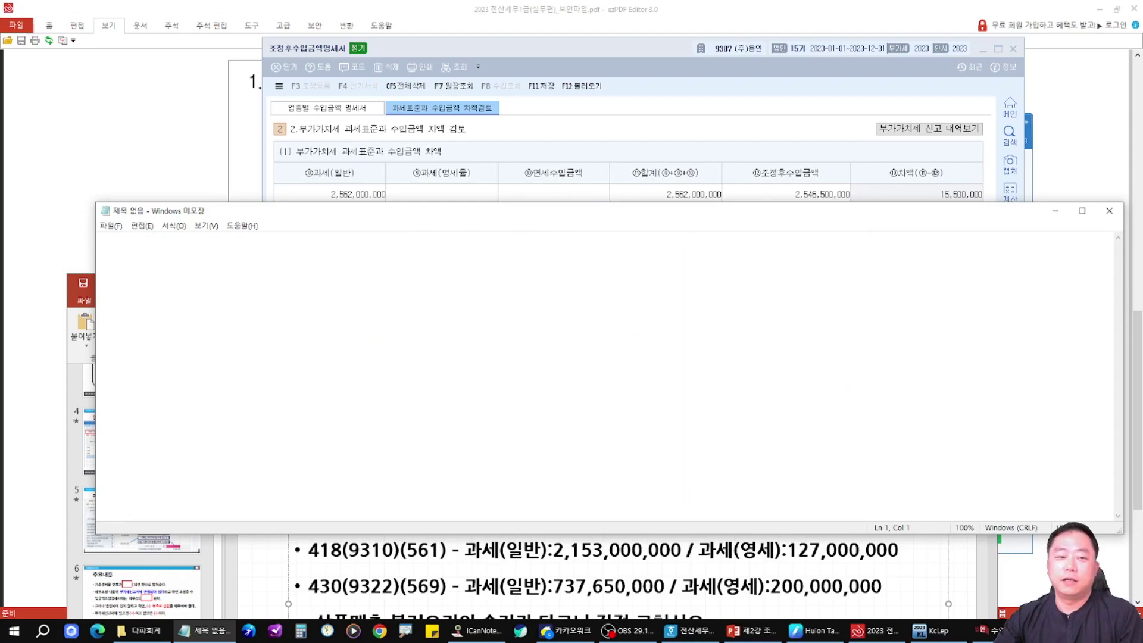
Step: Return to the 조정후수입금액명세서, box the +금액/-금액 note above the 차액내역 table, point an arrow at 차액계, and clear the marks
left_click(621, 91)
left_click_drag(382, 209, 677, 238)
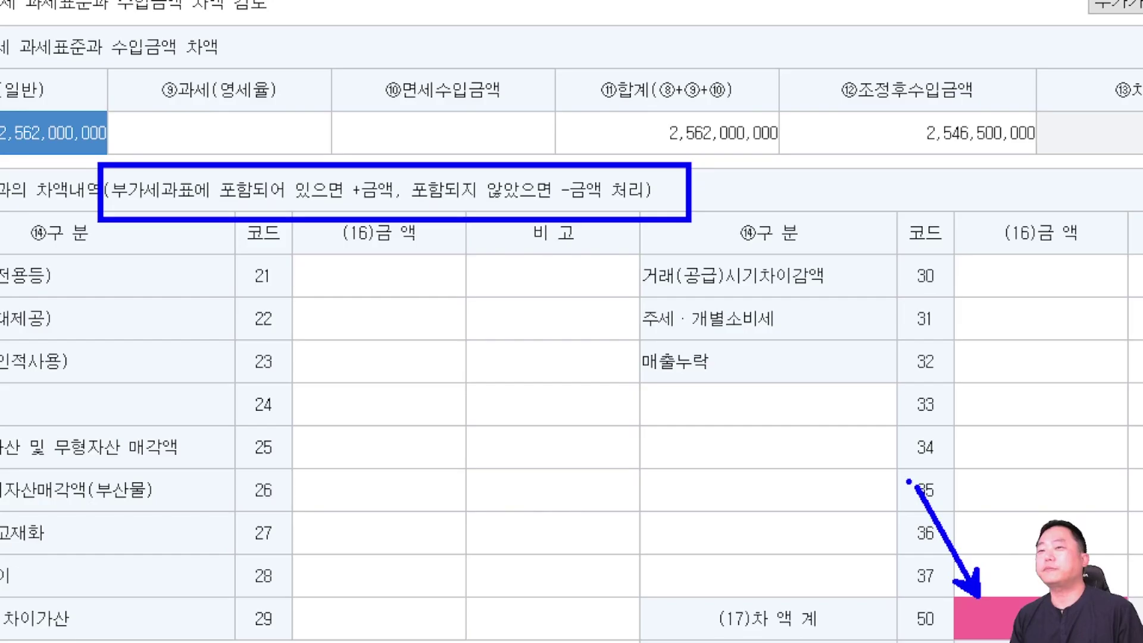
key("Escape")
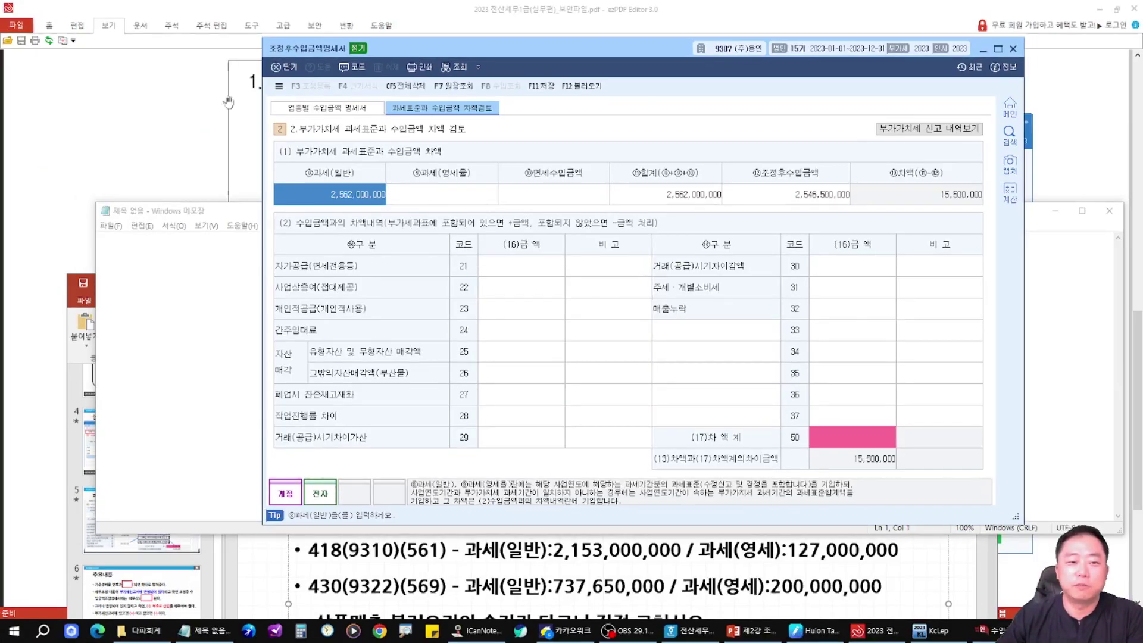
Step: Switch to the problem PDF, box the 부가가치세 수정신고서 sentence, and handwrite 법 with an X below it in the page margin
left_click(233, 101)
left_click_drag(257, 330, 690, 363)
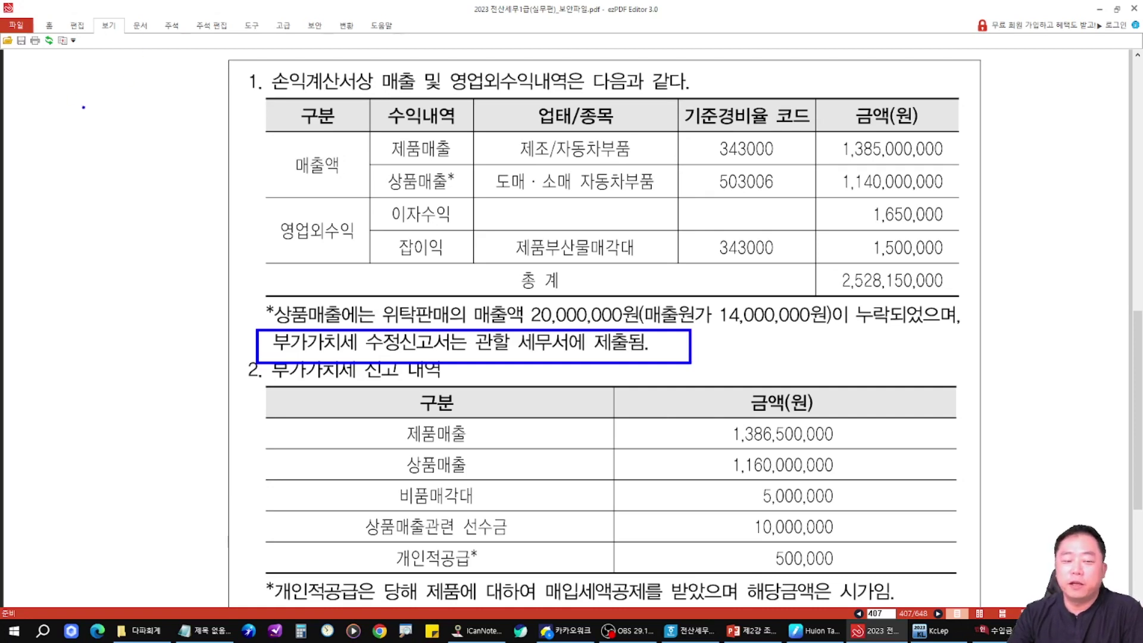
mouse_move(61, 95)
left_mouse_down()
mouse_move(76, 120)
mouse_move(82, 108)
left_mouse_up()
left_click_drag(85, 90, 90, 134)
left_click_drag(92, 146, 81, 167)
left_click_drag(77, 154, 99, 167)
left_click(106, 170)
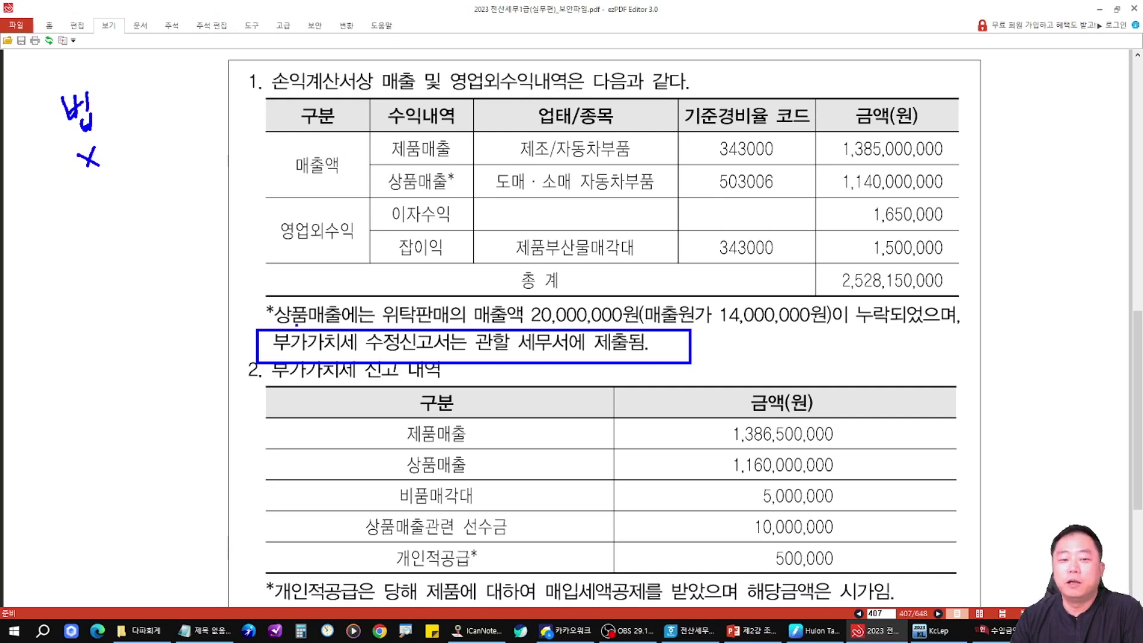
Step: Handwrite 부 with a circle below it, draw an arrow from the 법 X to a new circle, and ring both circles
mouse_move(224, 62)
left_mouse_down()
mouse_move(226, 78)
mouse_move(233, 70)
left_mouse_up()
left_click_drag(233, 63, 244, 87)
left_click_drag(238, 88, 239, 133)
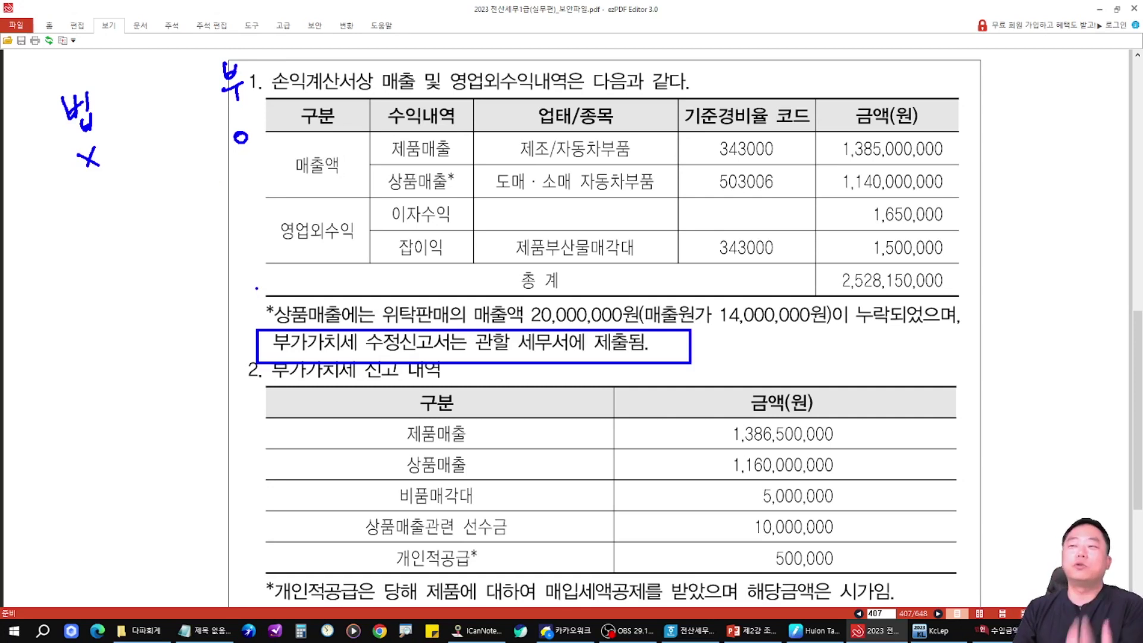
left_click_drag(92, 171, 93, 188)
mouse_move(88, 180)
left_mouse_down()
mouse_move(101, 180)
mouse_move(101, 203)
left_mouse_up()
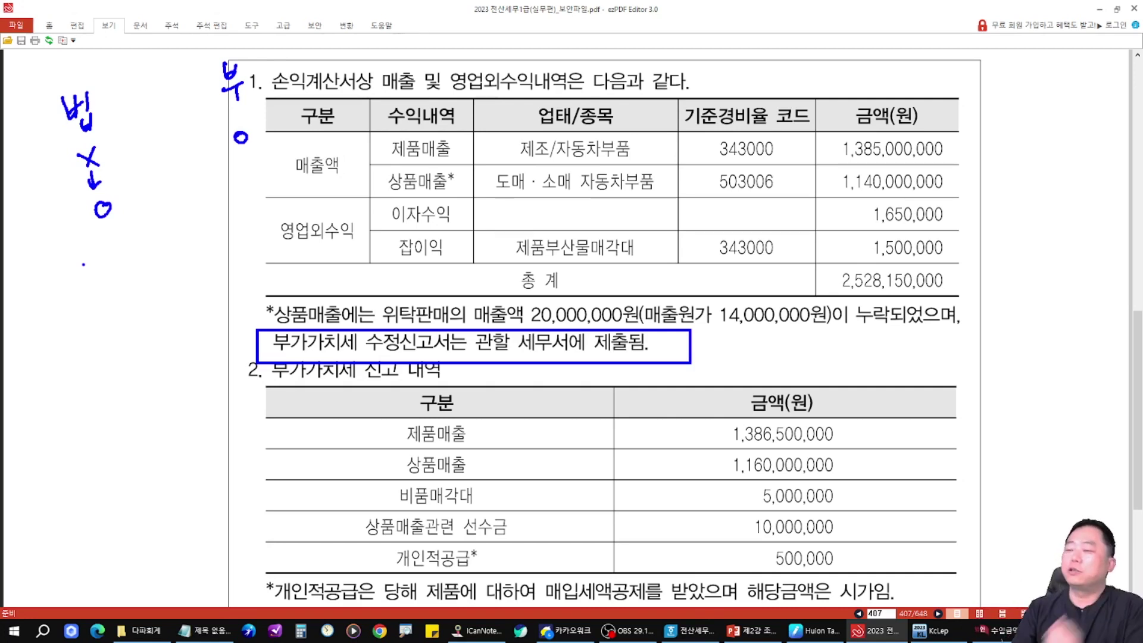
mouse_move(95, 203)
left_mouse_down()
mouse_move(109, 218)
mouse_move(120, 205)
left_mouse_up()
mouse_move(241, 146)
left_mouse_down()
mouse_move(234, 132)
mouse_move(244, 150)
left_mouse_up()
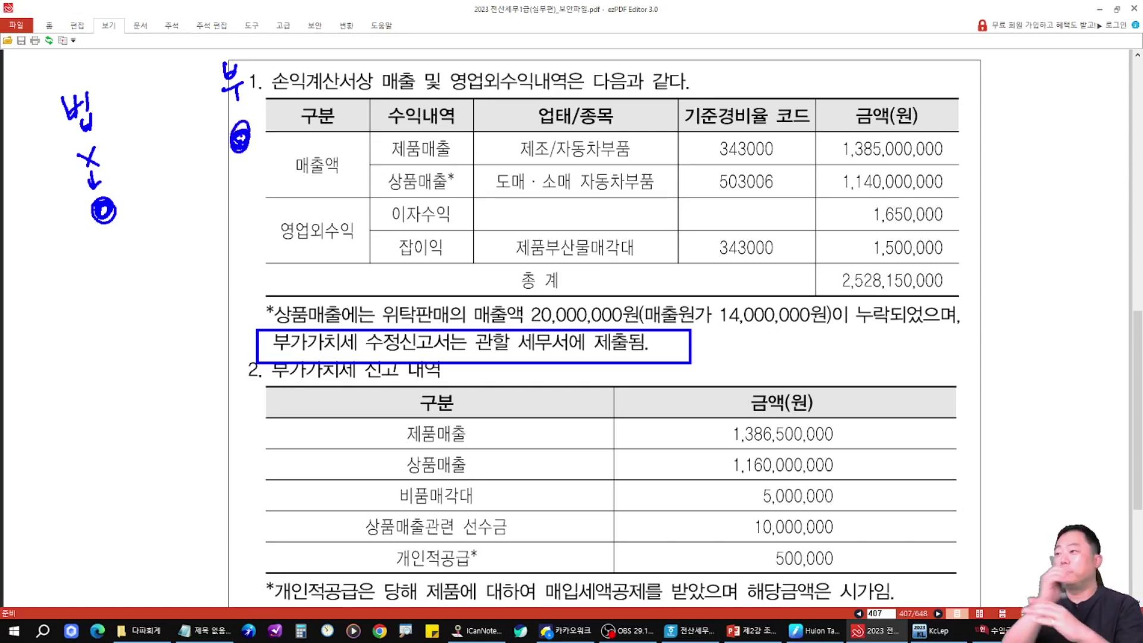
Step: Put an X beside the 상품매출 omission note, clear the marks, and briefly check off the 제품매출 amount in the 부가가치세 신고 내역 table
left_click_drag(244, 308, 226, 346)
left_click_drag(219, 310, 260, 337)
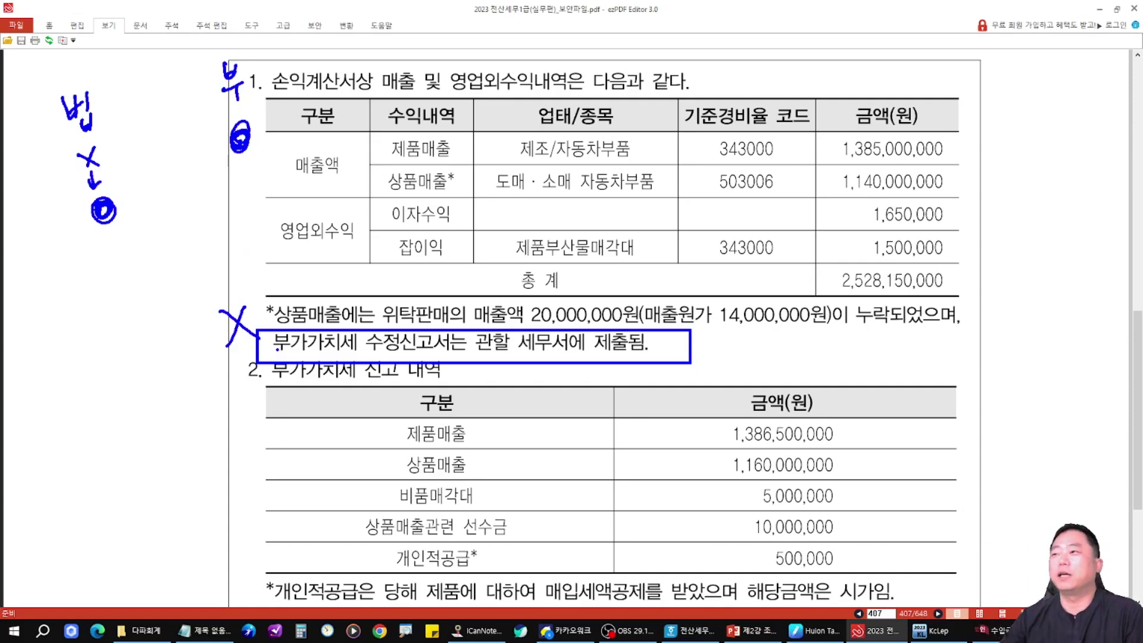
key("Escape")
scroll(357, 429, "down", 6)
key("ctrl+2")
mouse_move(690, 209)
left_mouse_down()
mouse_move(695, 225)
mouse_move(721, 203)
left_mouse_up()
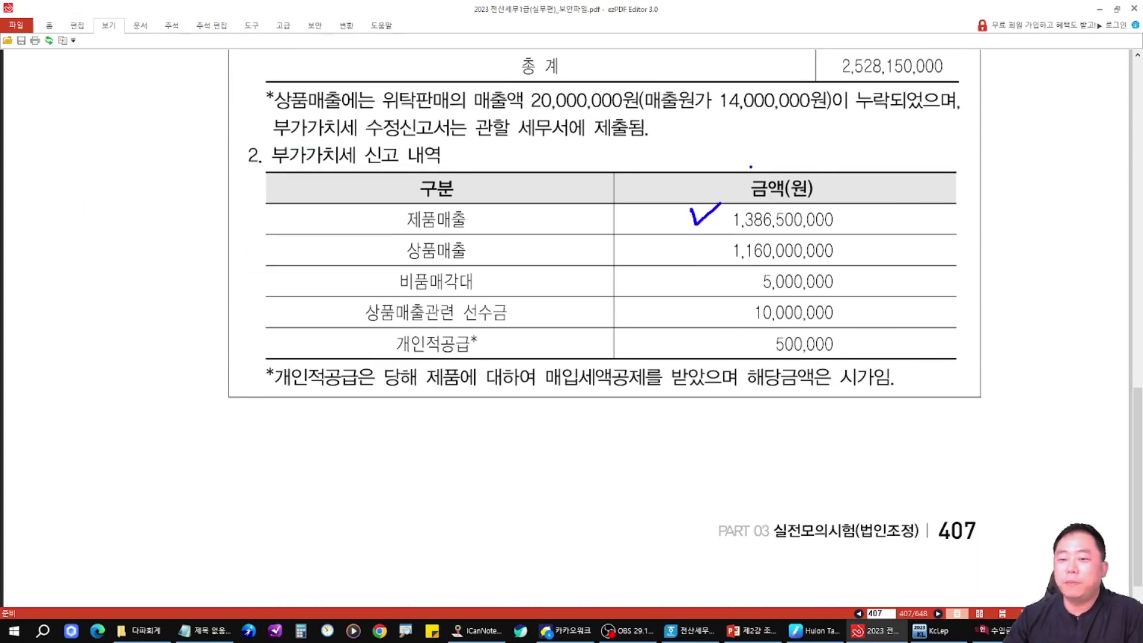
key("Escape")
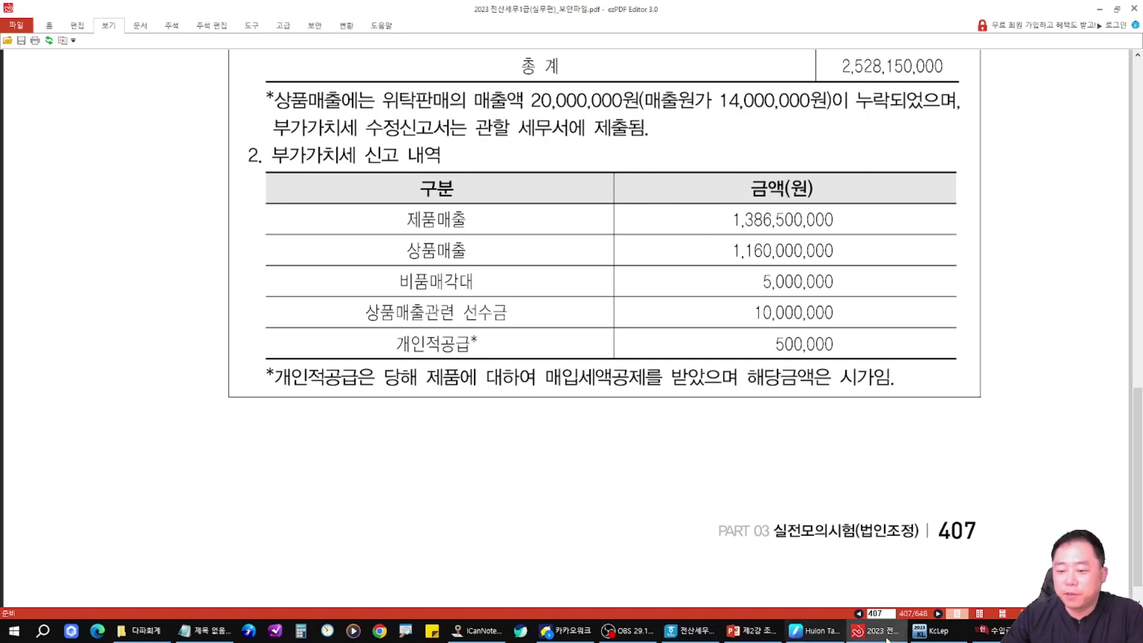
Step: Box the 수입금액 totals for codes 343000 and 503006 in 업종별 수입금액 명세서, clear them, and return to 과세표준과 수입금액 차액검토
left_click(993, 631)
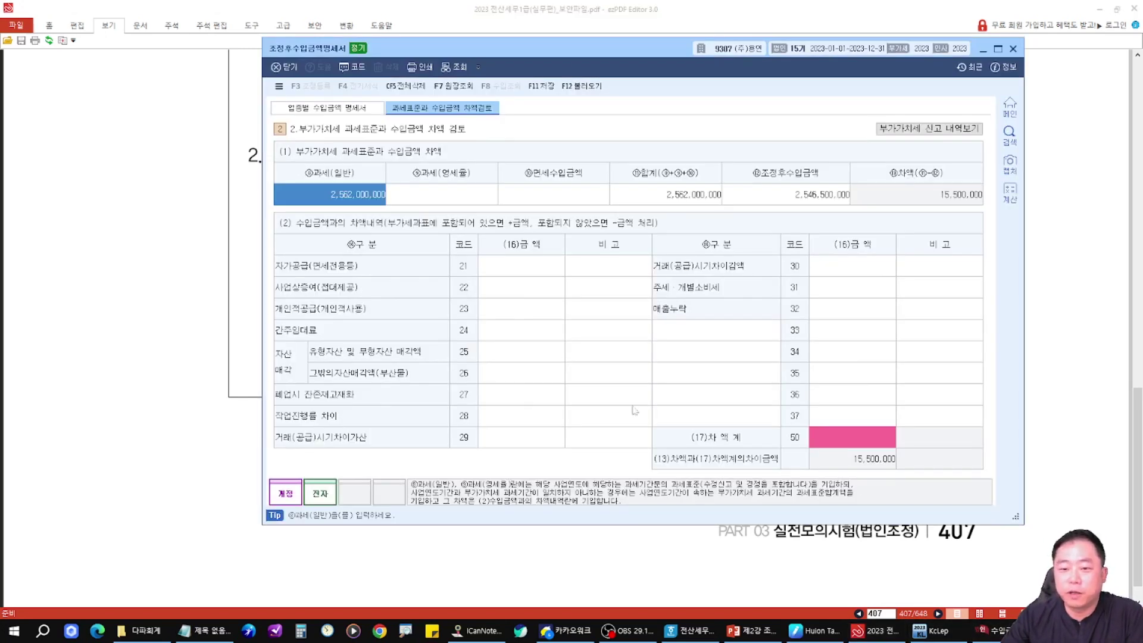
left_click(343, 117)
left_click_drag(596, 181, 684, 214)
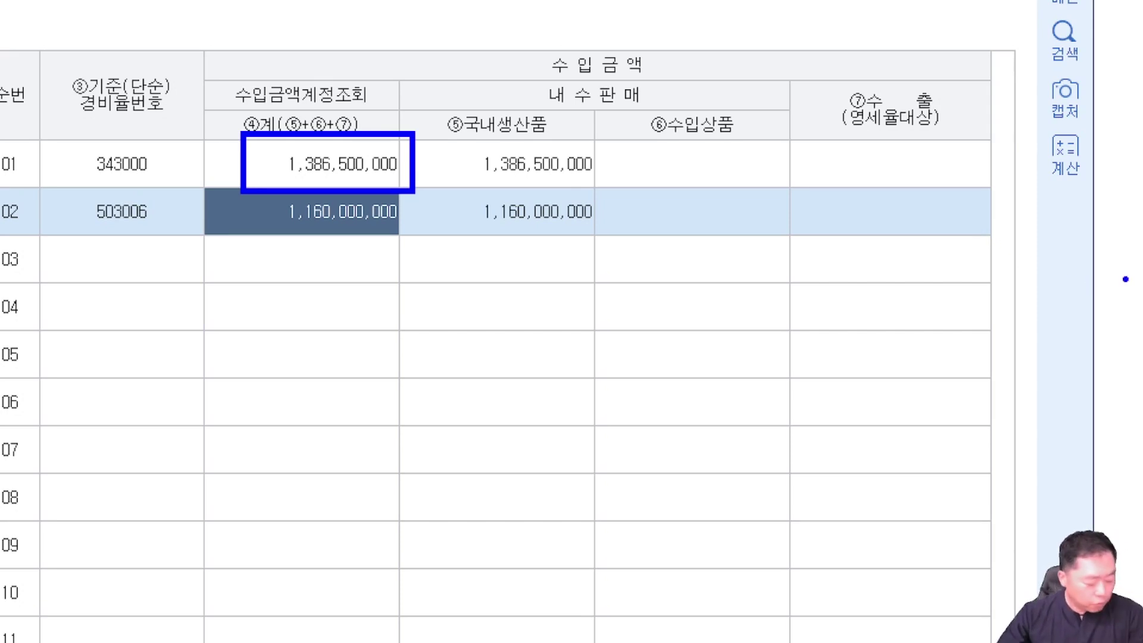
left_click_drag(250, 186, 424, 261)
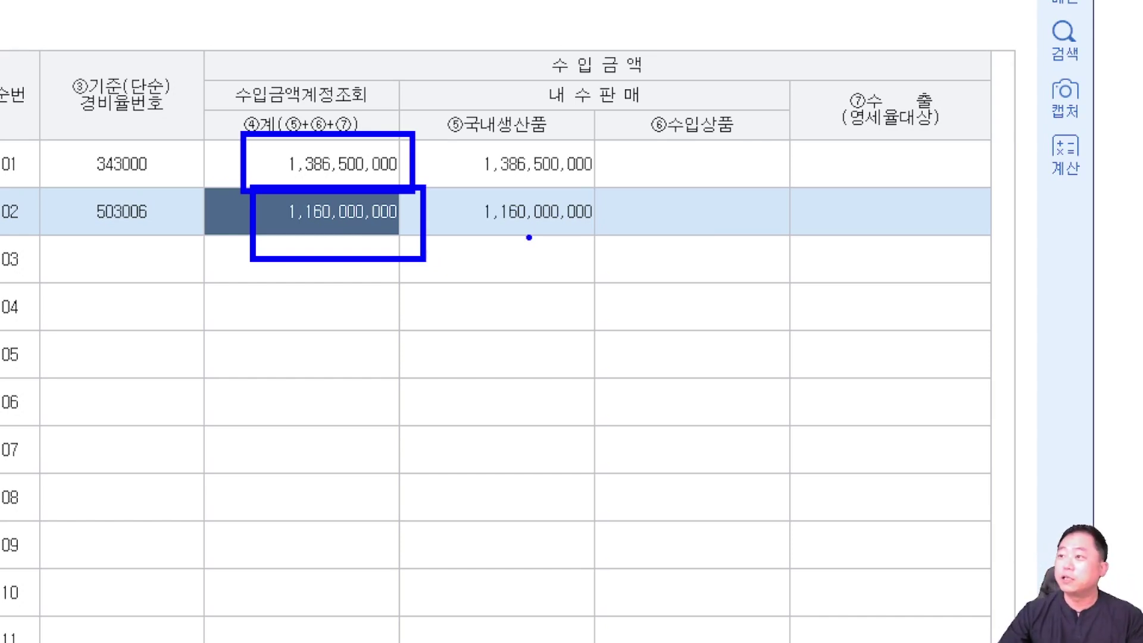
key("Escape")
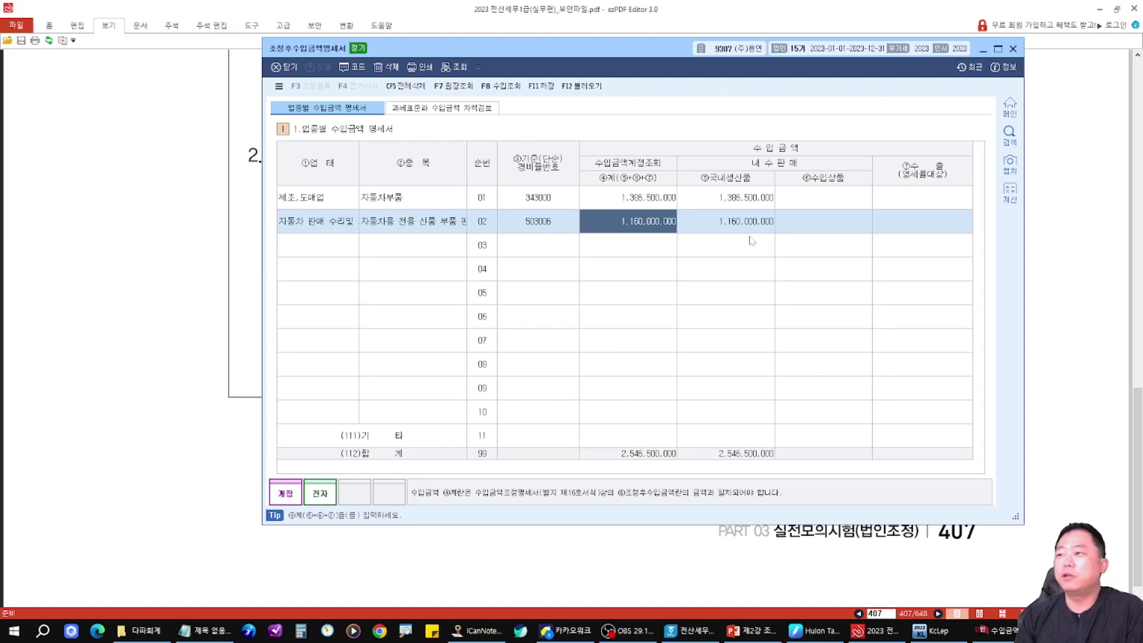
left_click(479, 112)
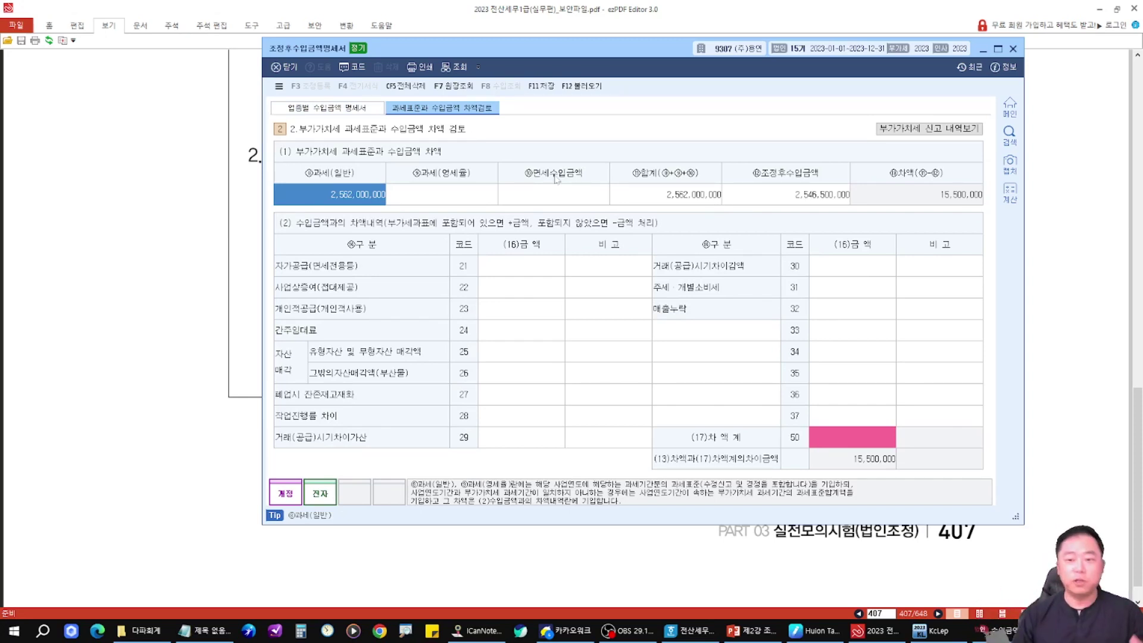
Step: In the PDF, check 비품매각대, add plus signs beside the 비품매각대, 선수금 and 개인적공급 amounts, handwrite 공급 and 매출, and clear the marks
left_click(209, 269)
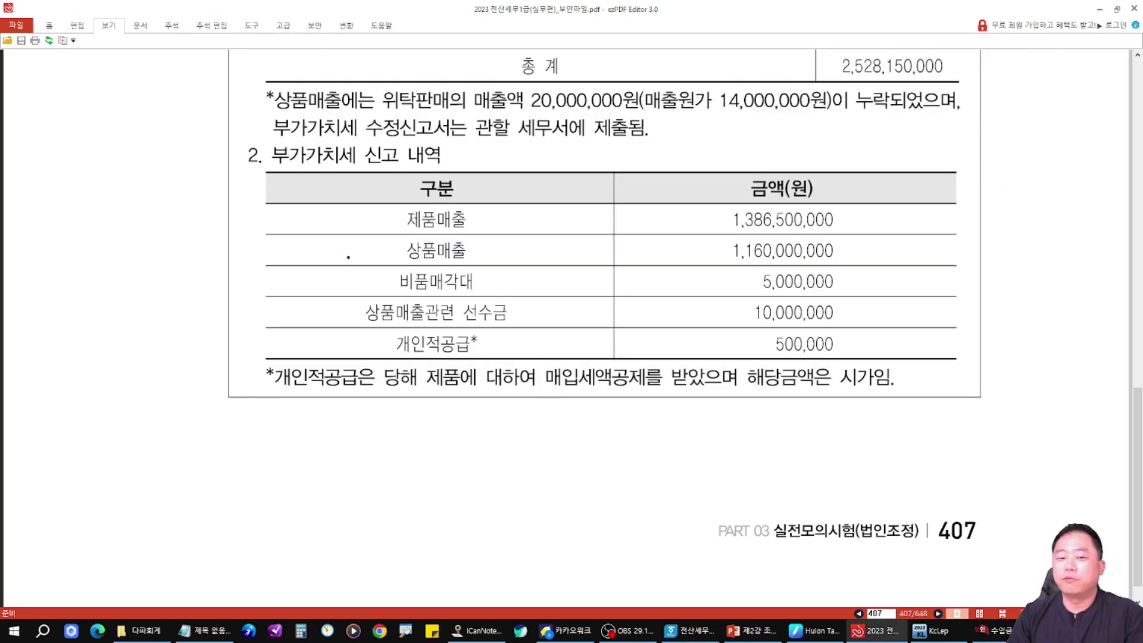
left_click_drag(361, 277, 381, 270)
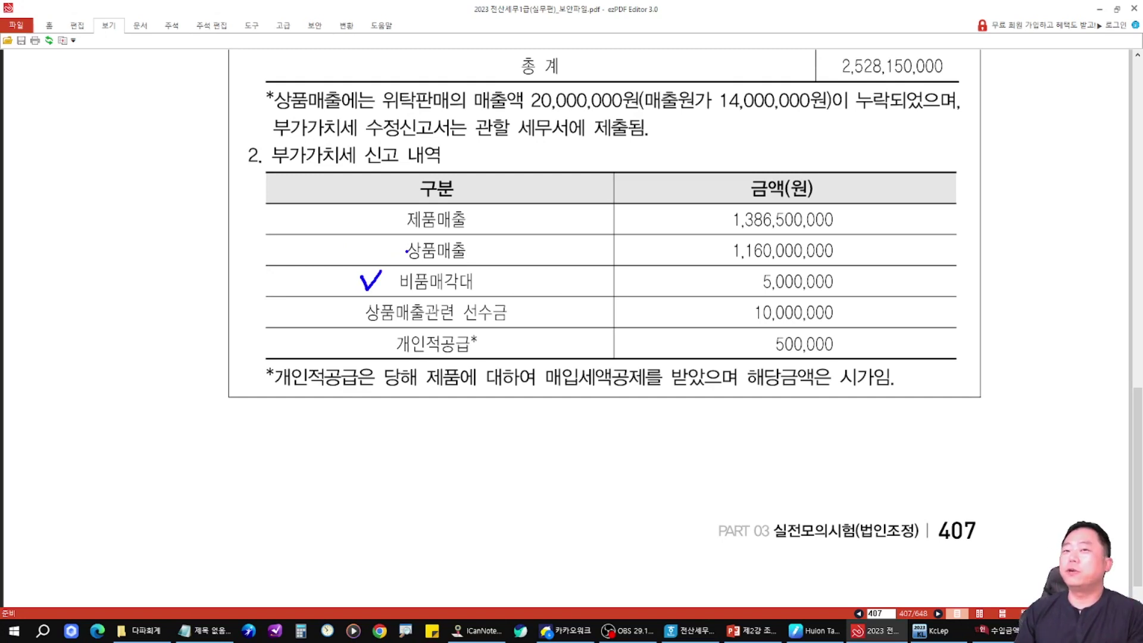
mouse_move(727, 281)
left_mouse_down()
mouse_move(751, 281)
mouse_move(739, 292)
left_mouse_up()
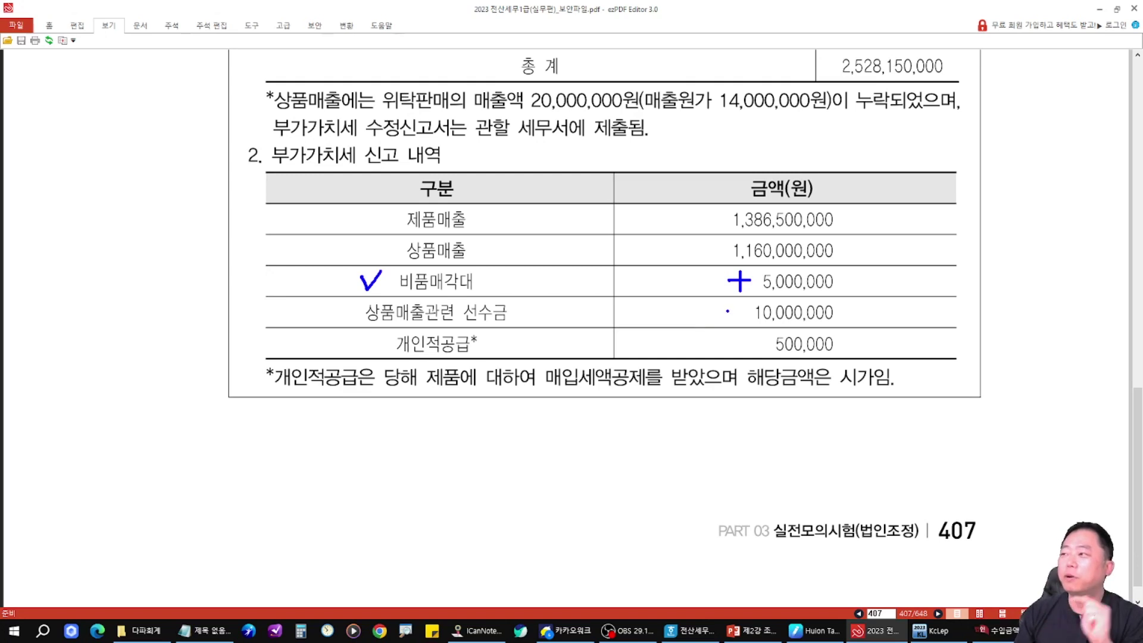
mouse_move(724, 309)
left_mouse_down()
mouse_move(744, 306)
mouse_move(728, 328)
left_mouse_up()
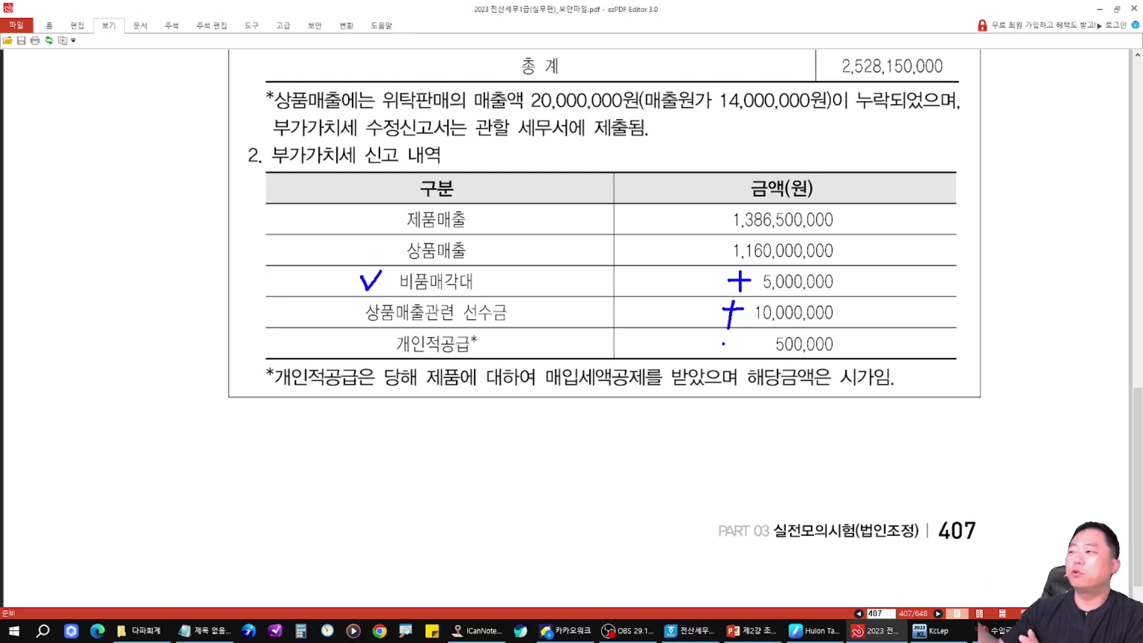
mouse_move(52, 102)
left_mouse_down()
mouse_move(74, 143)
mouse_move(89, 122)
mouse_move(97, 136)
mouse_move(119, 102)
mouse_move(121, 116)
mouse_move(172, 83)
mouse_move(178, 59)
mouse_move(209, 108)
left_mouse_up()
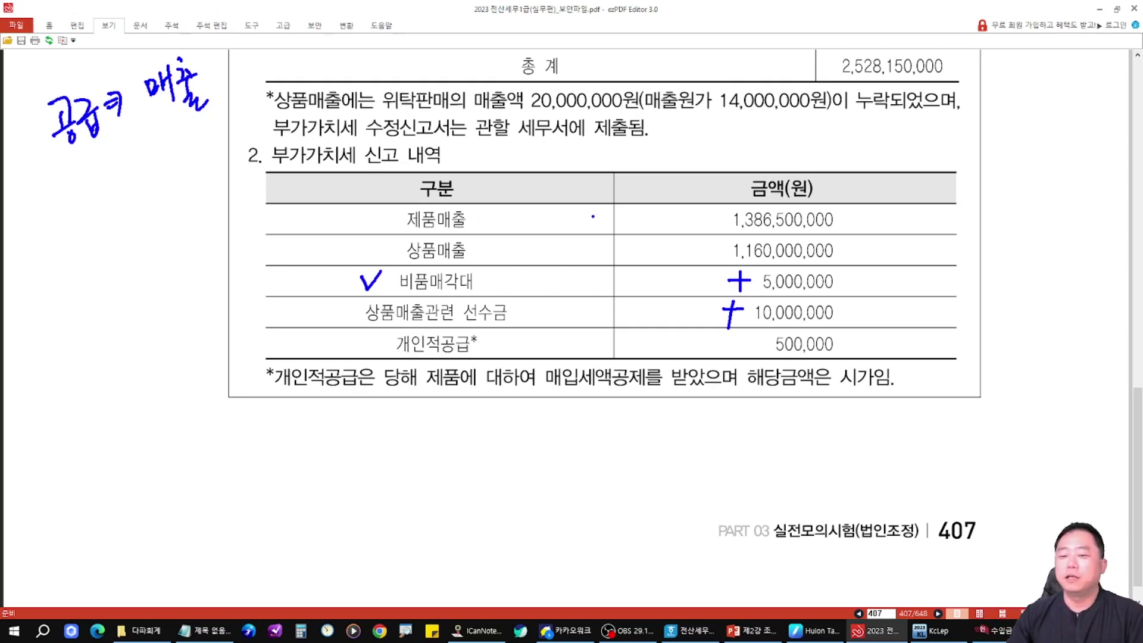
mouse_move(723, 341)
left_mouse_down()
mouse_move(748, 336)
mouse_move(730, 360)
left_mouse_up()
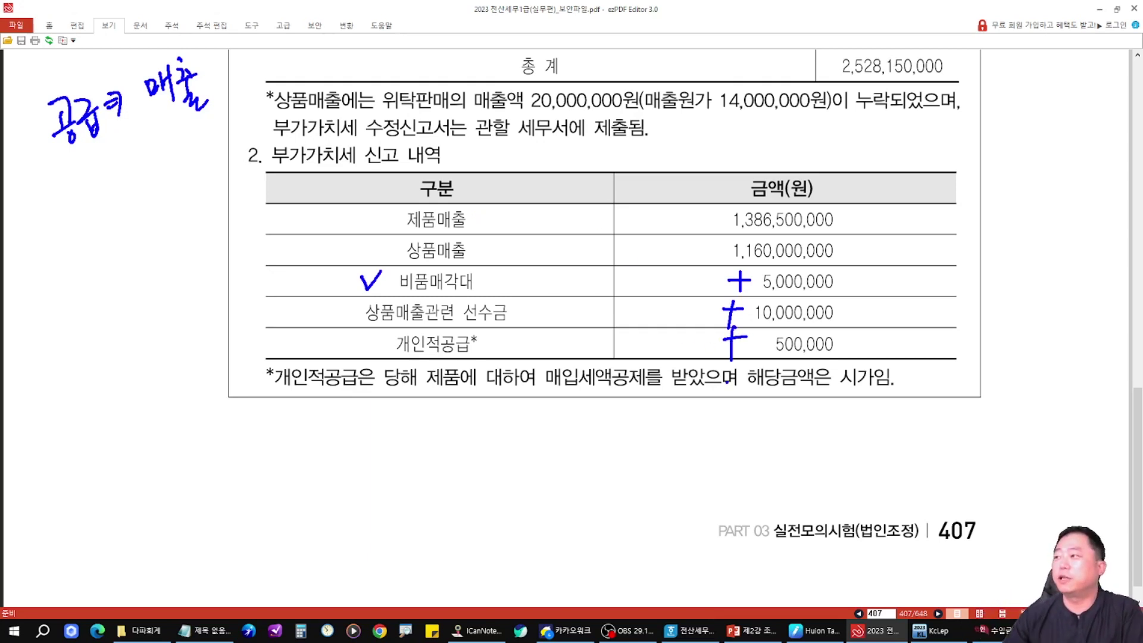
key("Escape")
Step: Back in the 차액내역 table, handwrite 5,000,000 in the 금액 cell of row 25, 유형자산 및 무형자산 매각액
key("alt+Tab")
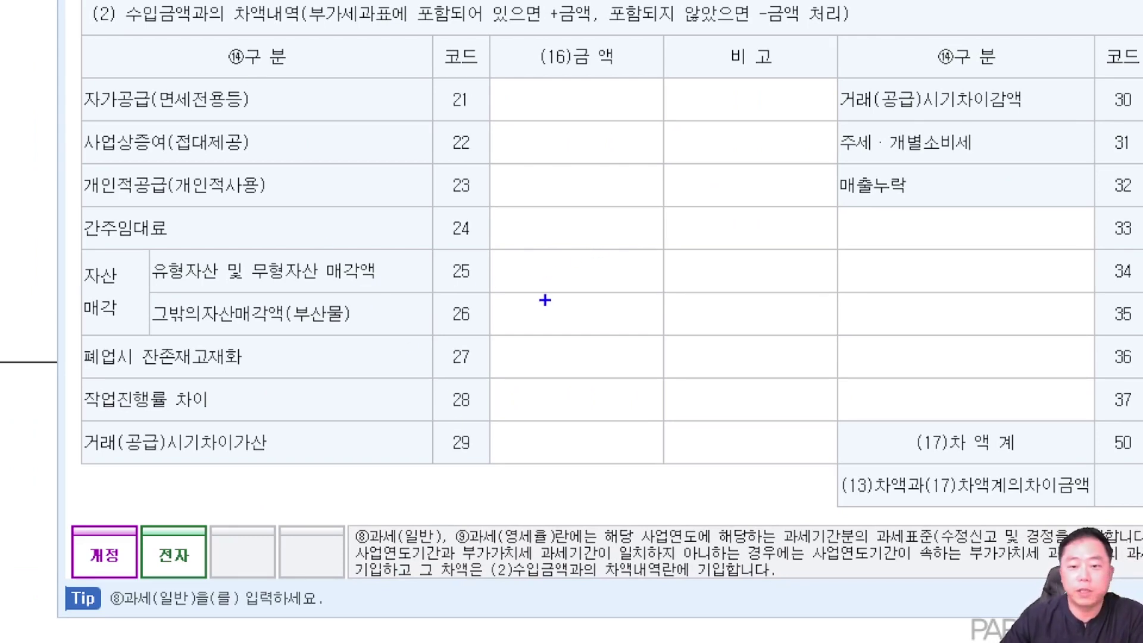
mouse_move(537, 256)
left_mouse_down()
mouse_move(547, 285)
mouse_move(555, 254)
left_mouse_up()
mouse_move(562, 275)
left_mouse_down()
mouse_move(559, 286)
mouse_move(587, 266)
mouse_move(691, 258)
left_mouse_up()
left_click(623, 274)
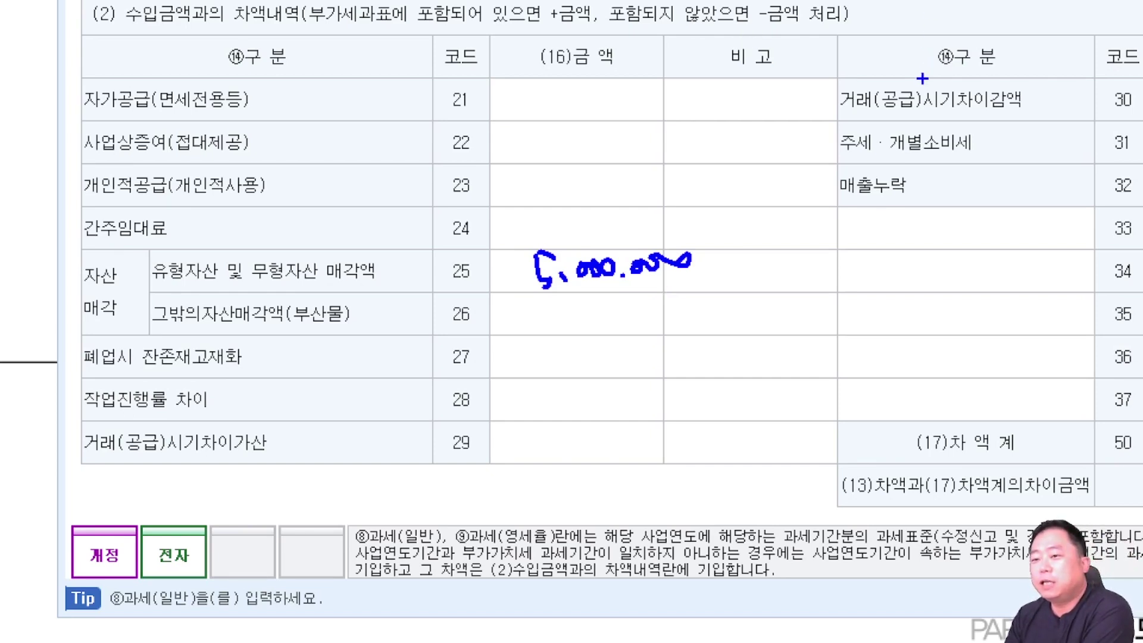
Step: Underline 거래(공급)시기차이감액 and 거래(공급)시기차이가산, circle 가산, and handwrite 10,000,000 in the row 29 금액 cell
left_click_drag(828, 120, 1019, 118)
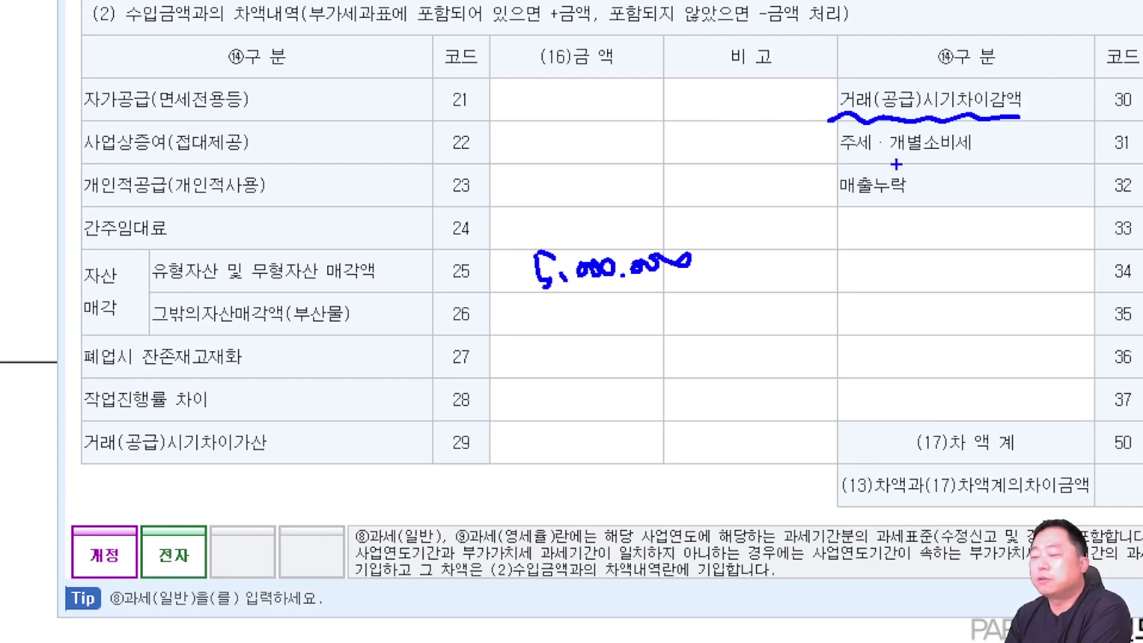
left_click_drag(62, 461, 276, 469)
mouse_move(529, 447)
left_mouse_down()
mouse_move(751, 432)
mouse_move(712, 451)
left_mouse_up()
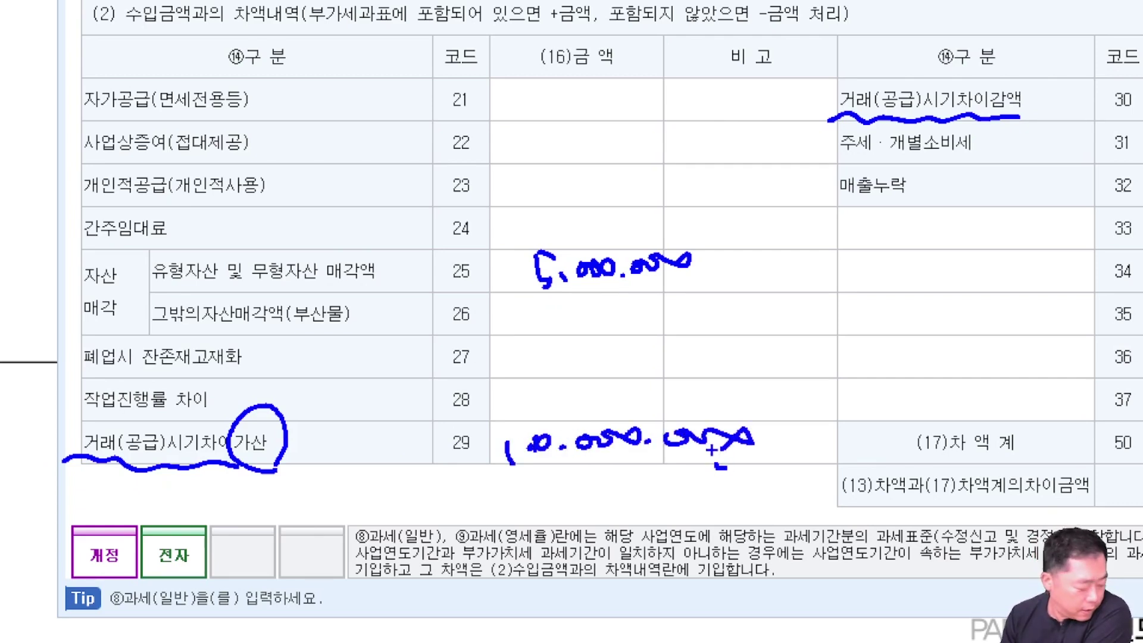
Step: Underline 개인적공급(개인적사용) and handwrite 500,000 in the row 23 금액 cell
left_click_drag(161, 208, 291, 190)
left_click_drag(55, 205, 163, 206)
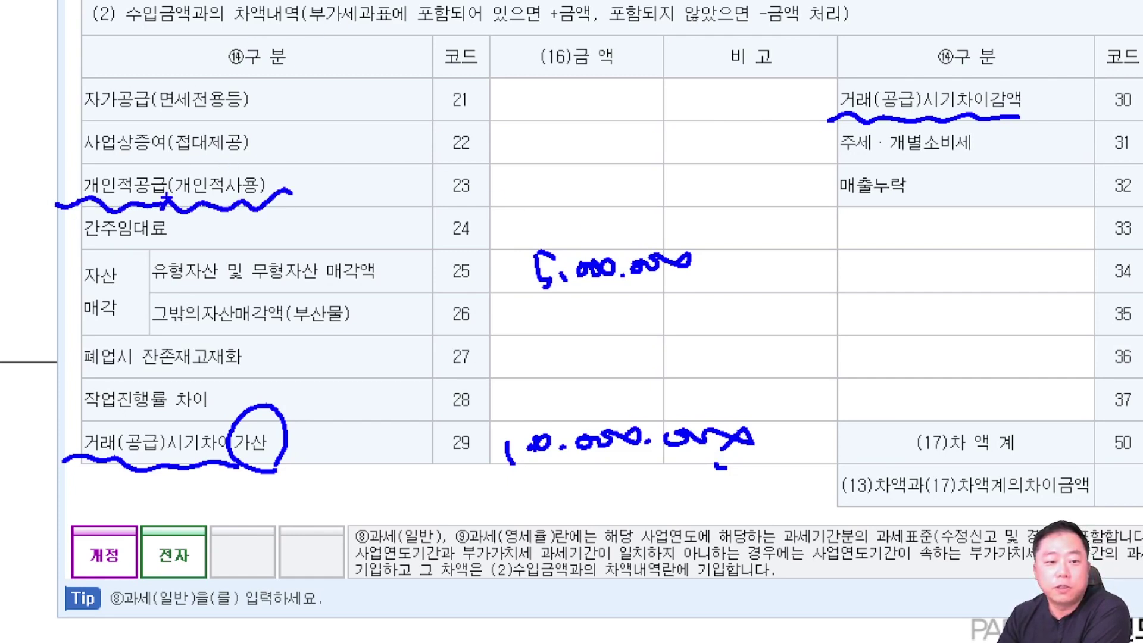
mouse_move(524, 165)
left_mouse_down()
mouse_move(528, 180)
mouse_move(661, 174)
mouse_move(697, 184)
left_mouse_up()
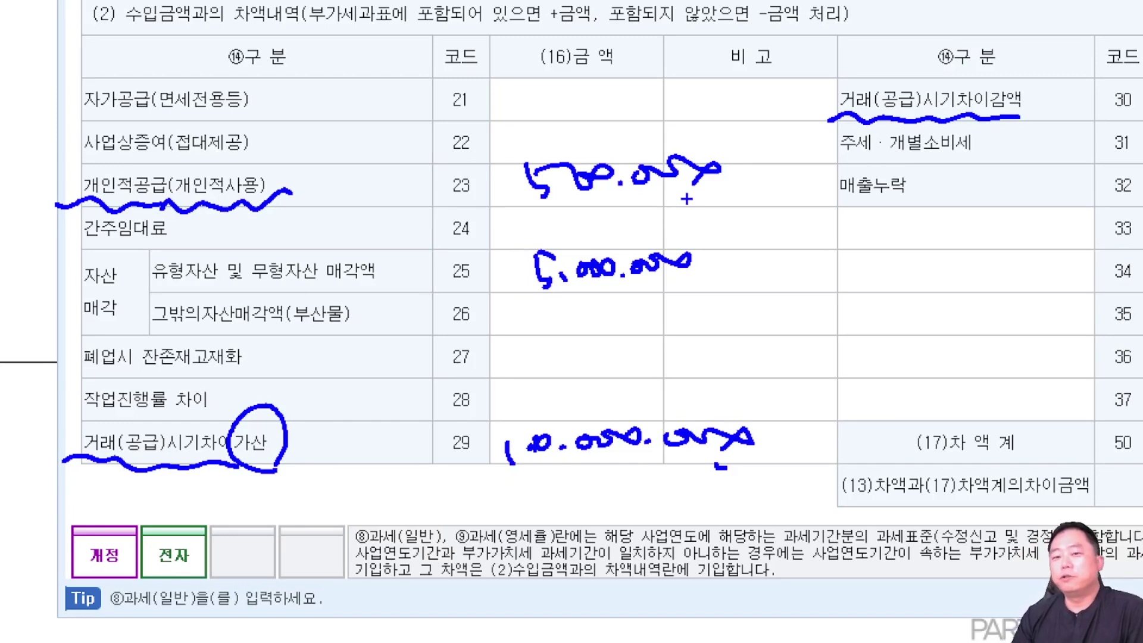
Step: Draw a circle in front of each of the three handwritten amounts
left_click_drag(518, 157, 527, 179)
left_click_drag(506, 277, 515, 332)
mouse_move(461, 434)
left_mouse_down()
mouse_move(424, 476)
mouse_move(496, 455)
left_mouse_up()
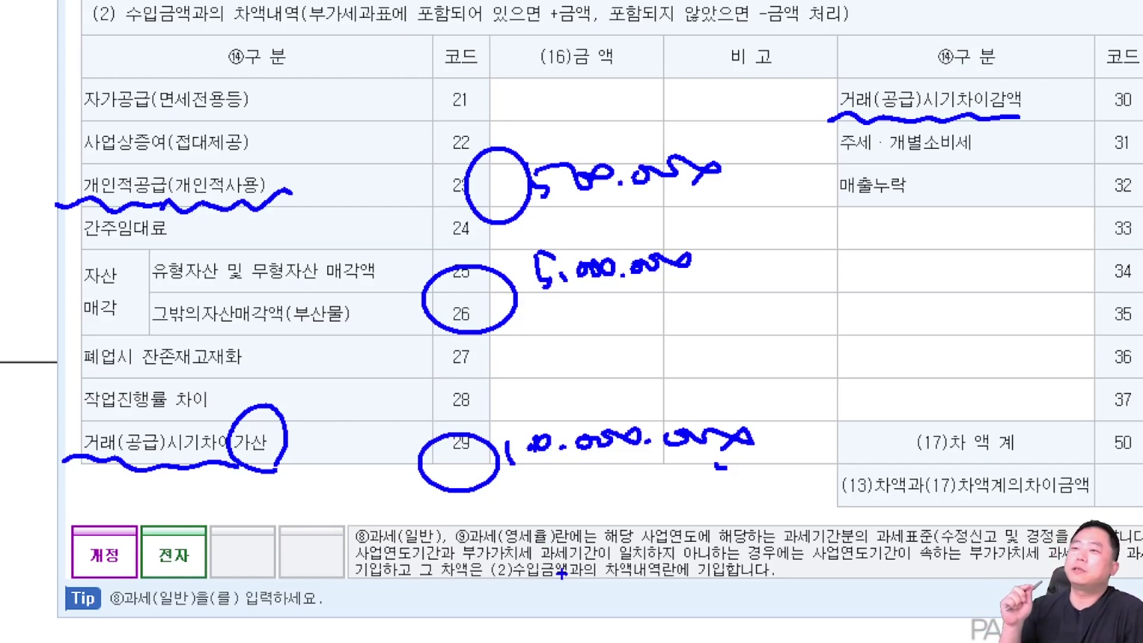
Step: In the 차액내역 table, enter 500,000 for 개인적공급 (row 23) and 10,000,000 for 유형자산 및 무형자산 매각액 (row 25)
key("Escape")
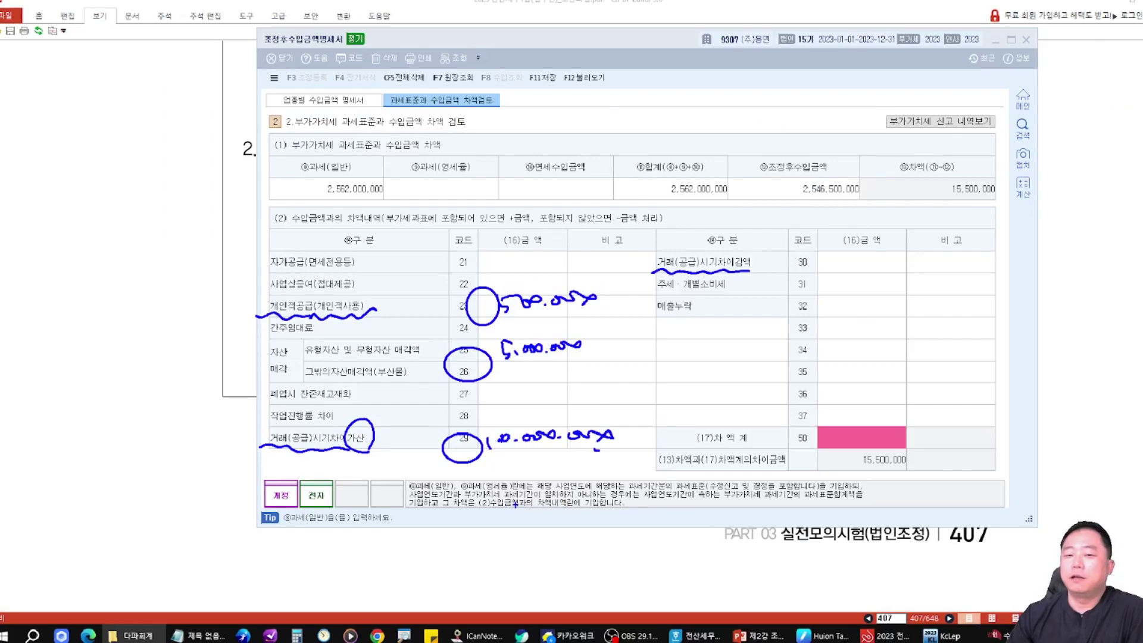
left_click(565, 316)
type("500000")
key("Return")
key("Down")
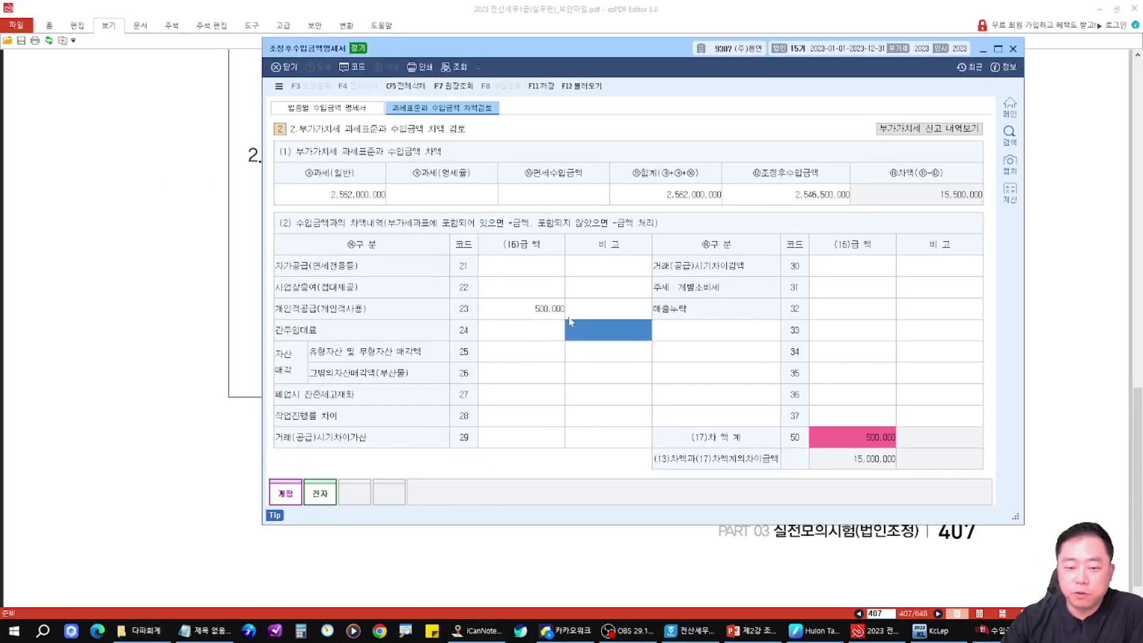
key("Return")
type("10000000")
key("Return")
Step: Enter 5,000,000 for 거래(공급)시기차이가산 (row 29), and close the 조정후수입금액명세서, saving its contents
key("Down")
key("Down")
key("Down")
key("Down")
key("Left")
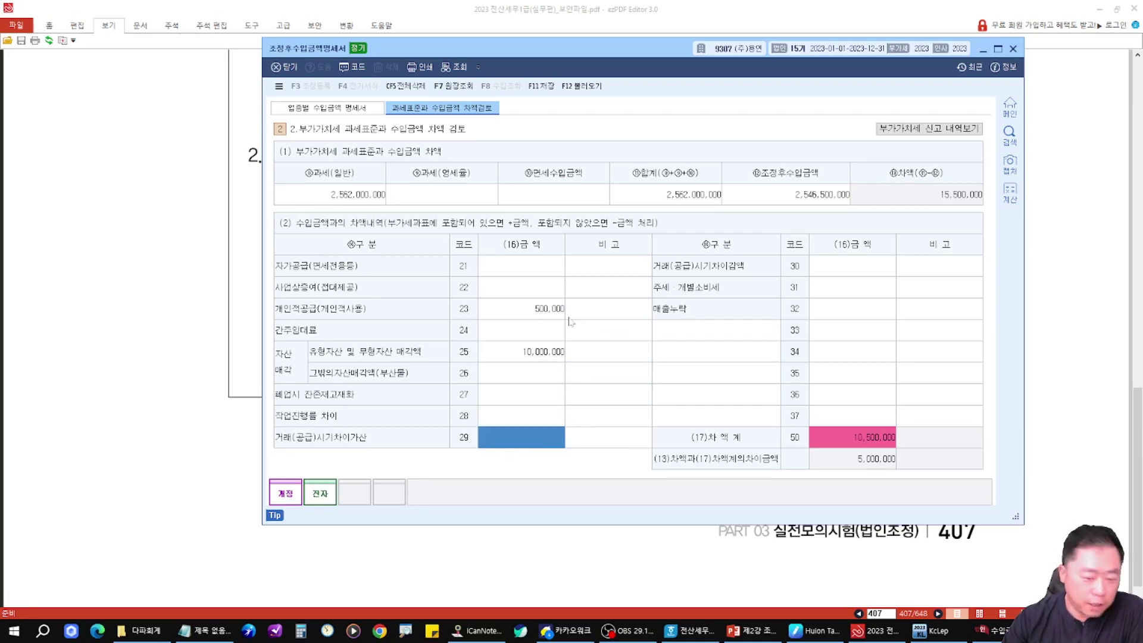
type("5,000,00")
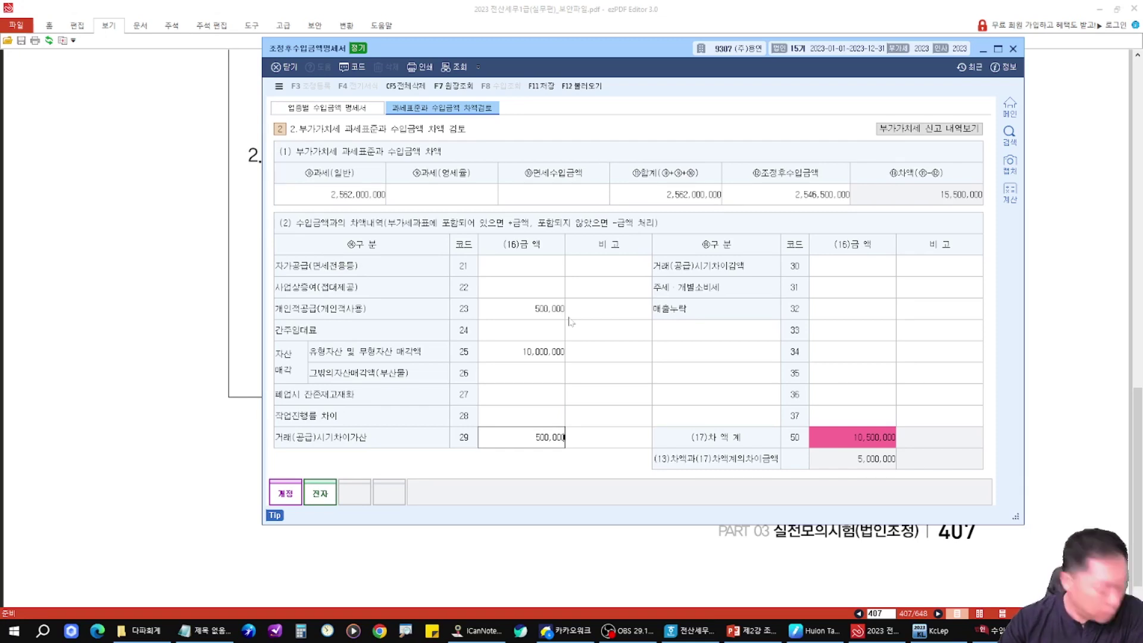
type("0")
key("Return")
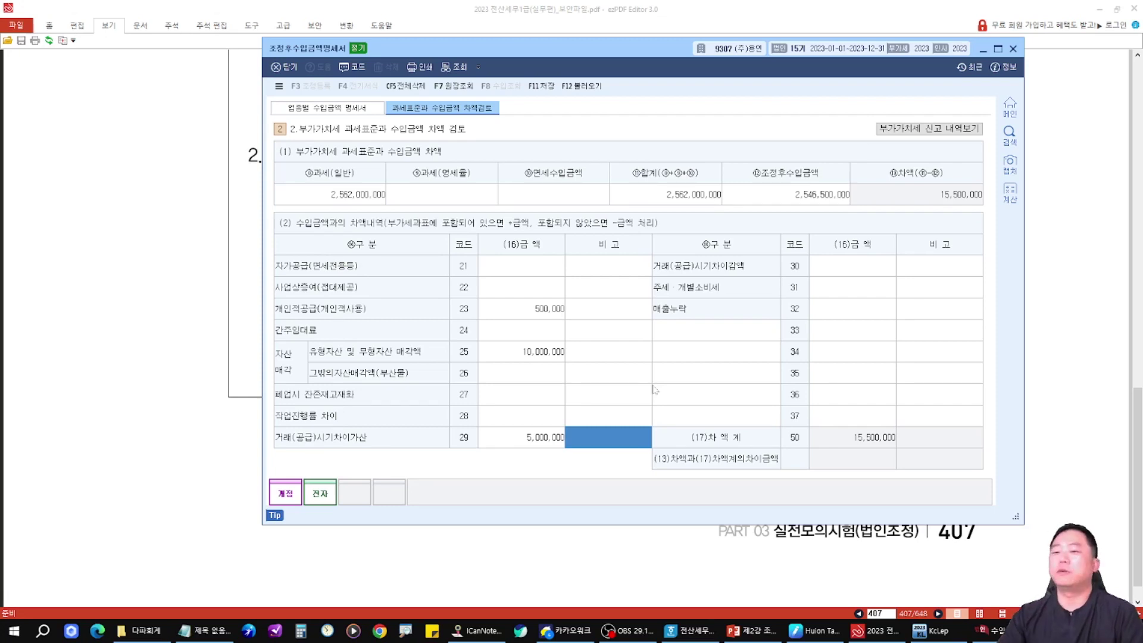
left_click(1013, 48)
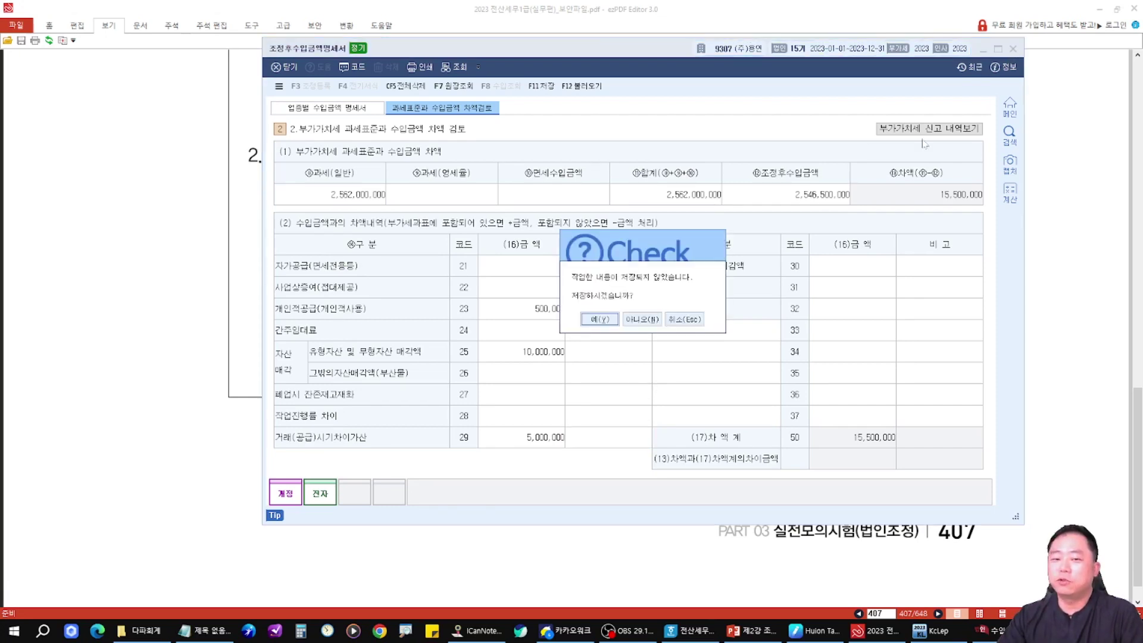
left_click(610, 318)
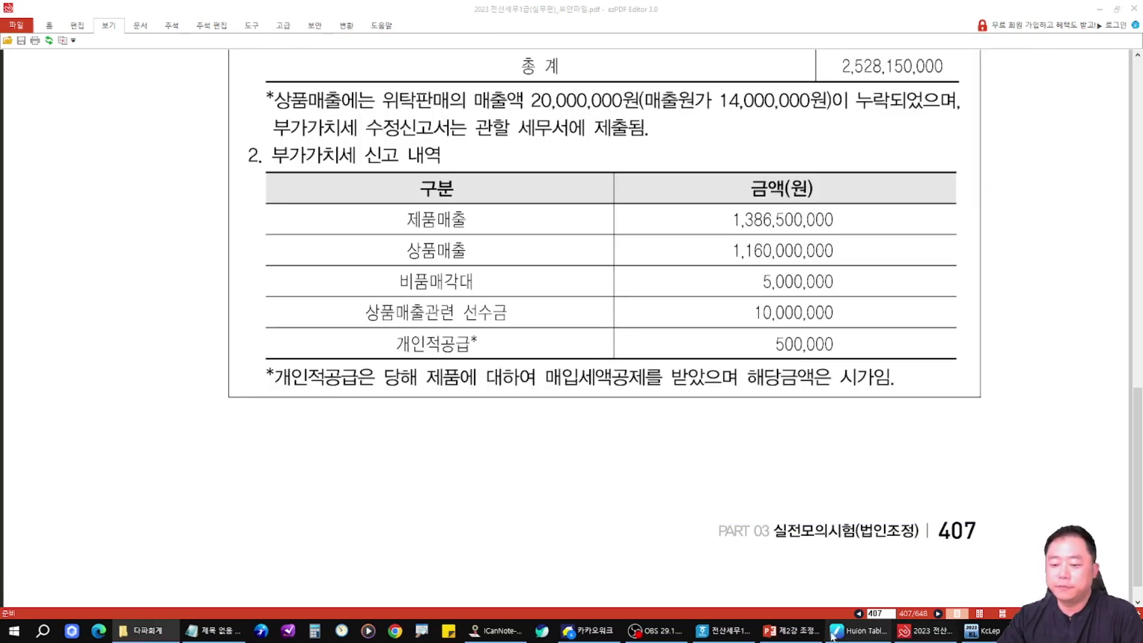
left_click(791, 630)
left_click_drag(606, 288, 605, 111)
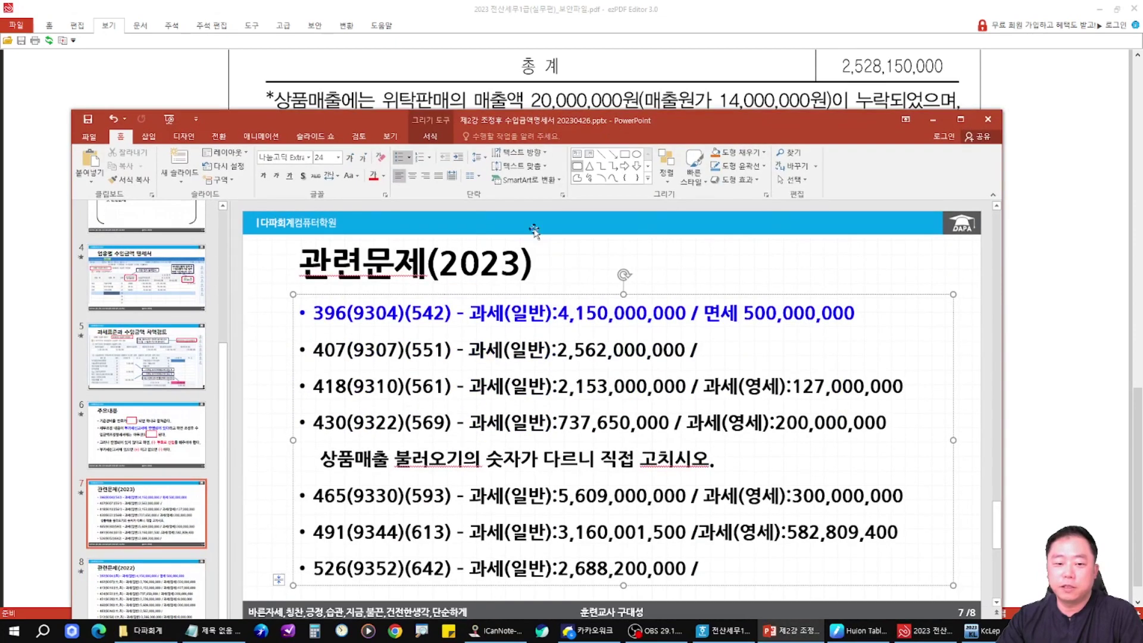
mouse_move(284, 366)
left_mouse_down()
mouse_move(421, 408)
mouse_move(915, 410)
left_mouse_up()
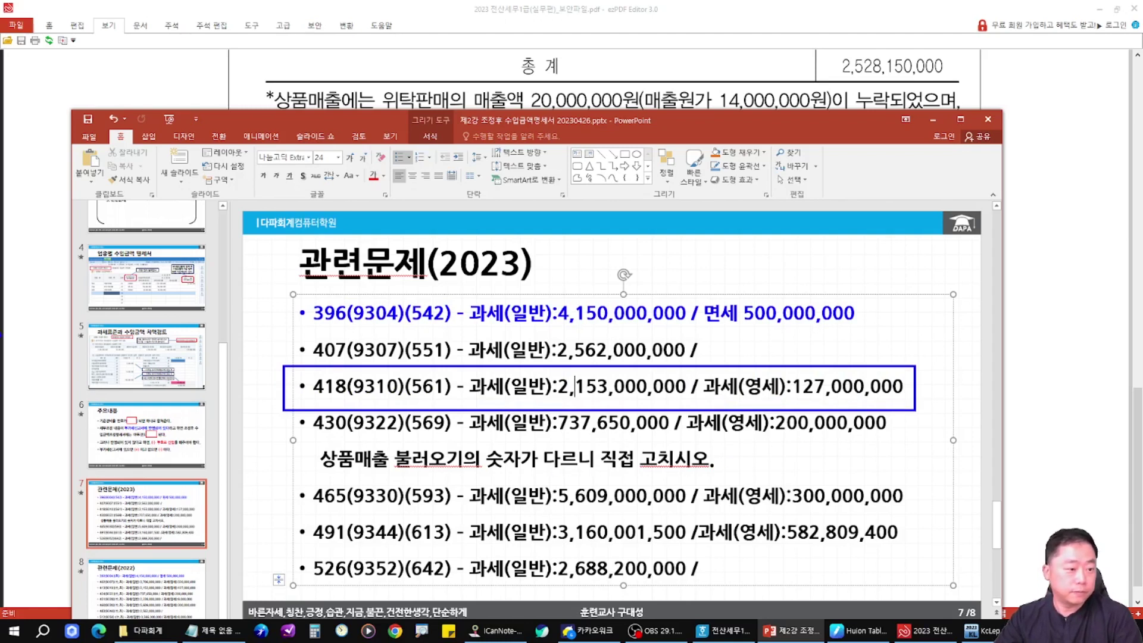
key("Escape")
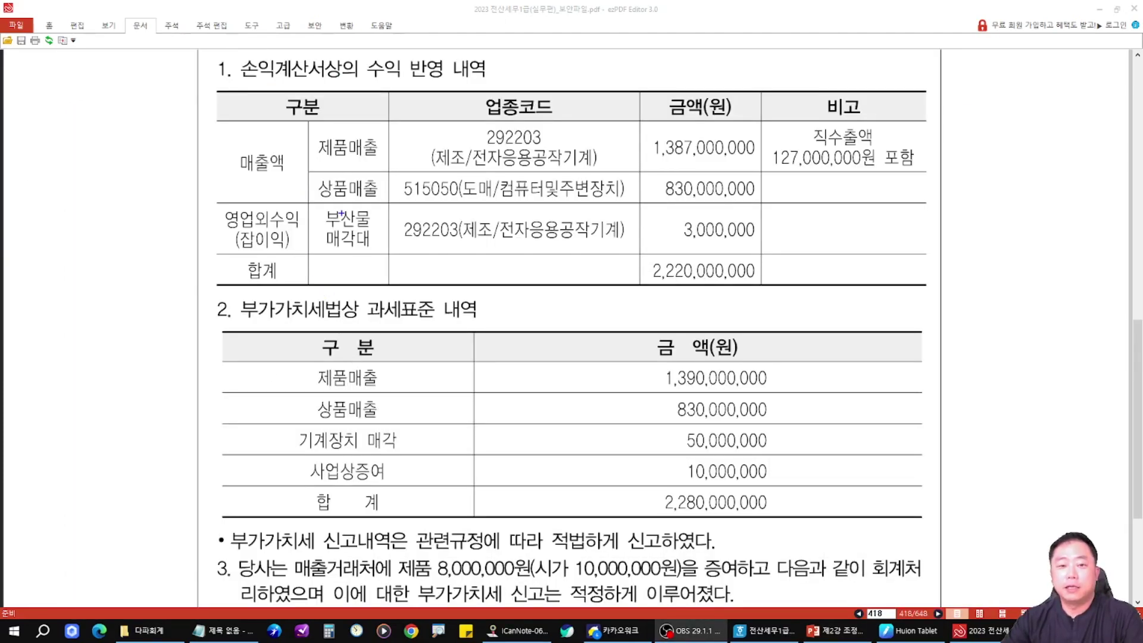
Step: In problem 418's income table, circle the 제품매출 and 상품매출 labels, 영업외수익(잡이익), and the three amounts, and clear the markings
scroll(341, 213, "up", 5)
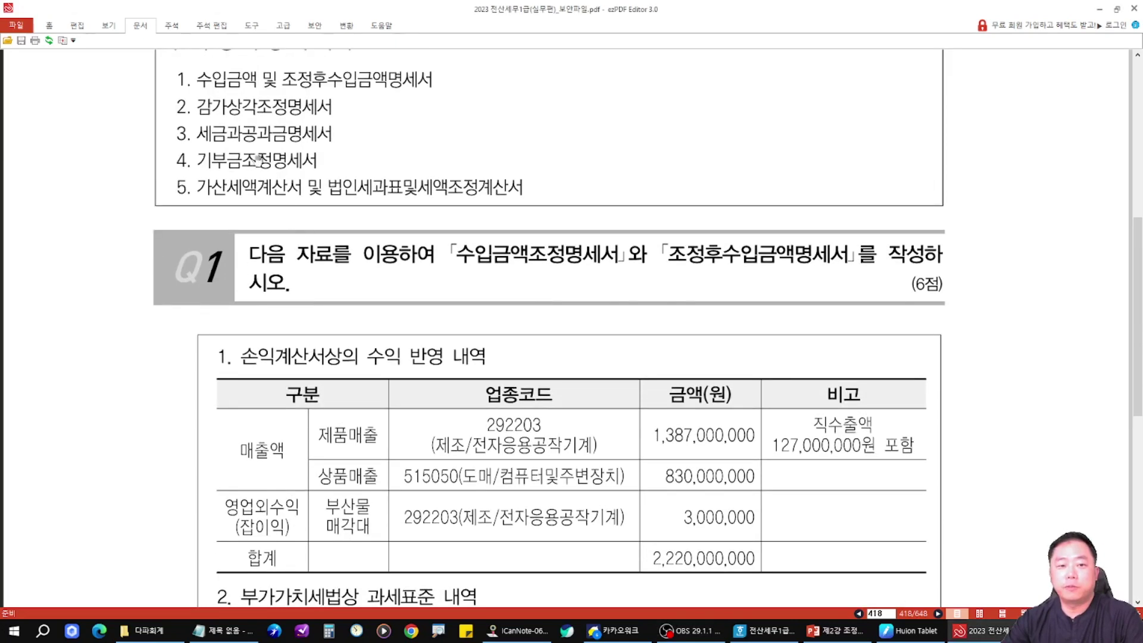
left_click_drag(433, 222, 622, 285)
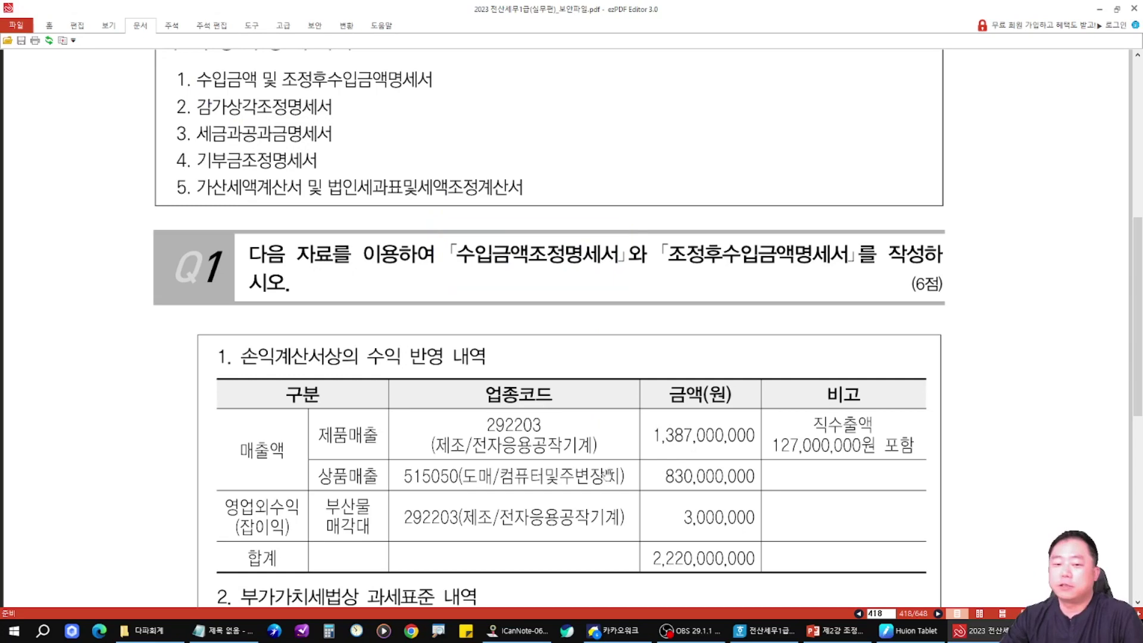
scroll(585, 347, "down", 3)
scroll(643, 394, "down", 1)
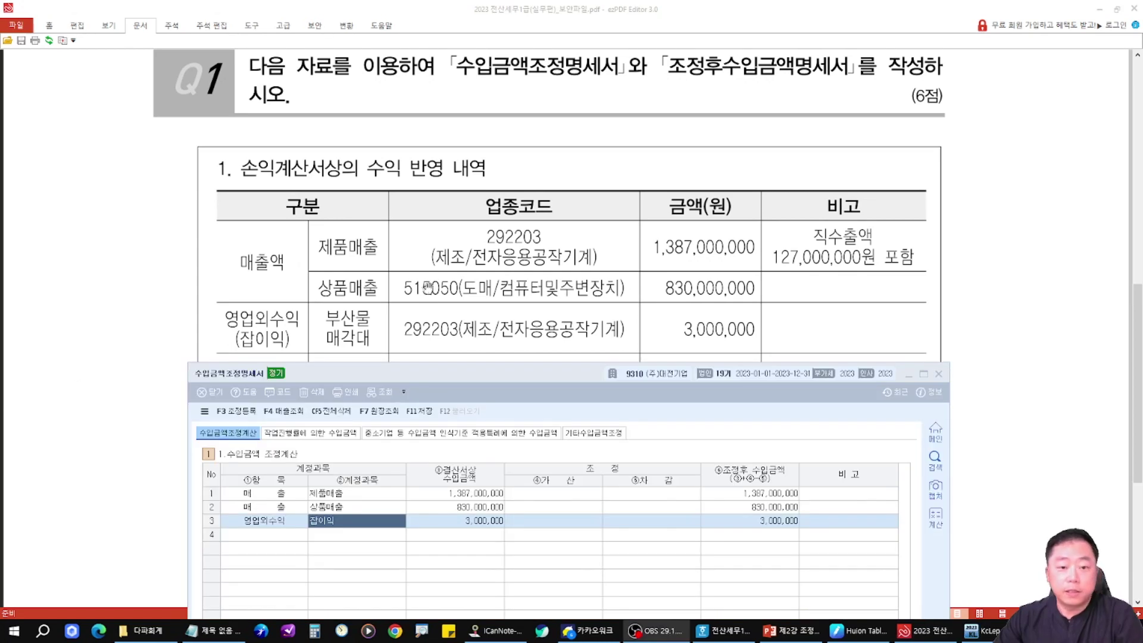
key("ctrl+2")
mouse_move(240, 247)
left_mouse_down()
mouse_move(280, 283)
mouse_move(225, 265)
mouse_move(244, 241)
left_mouse_up()
mouse_move(304, 206)
left_mouse_down()
mouse_move(390, 255)
mouse_move(378, 303)
mouse_move(351, 334)
mouse_move(313, 205)
left_mouse_up()
left_click_drag(235, 302, 253, 290)
mouse_move(648, 220)
left_mouse_down()
mouse_move(641, 300)
mouse_move(660, 222)
left_mouse_up()
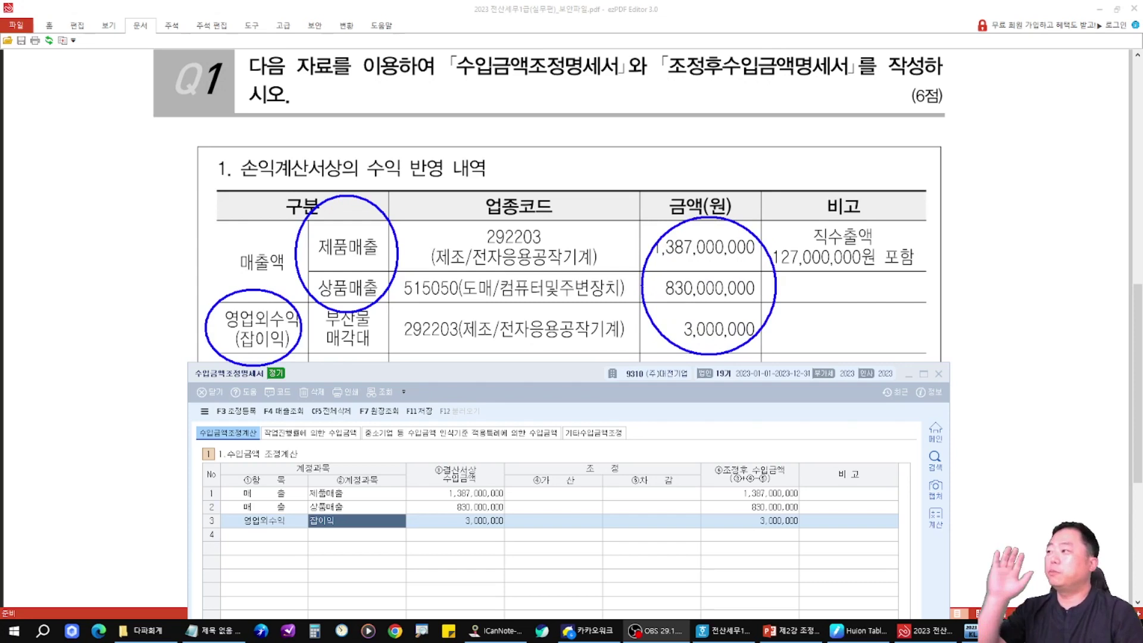
key("Escape")
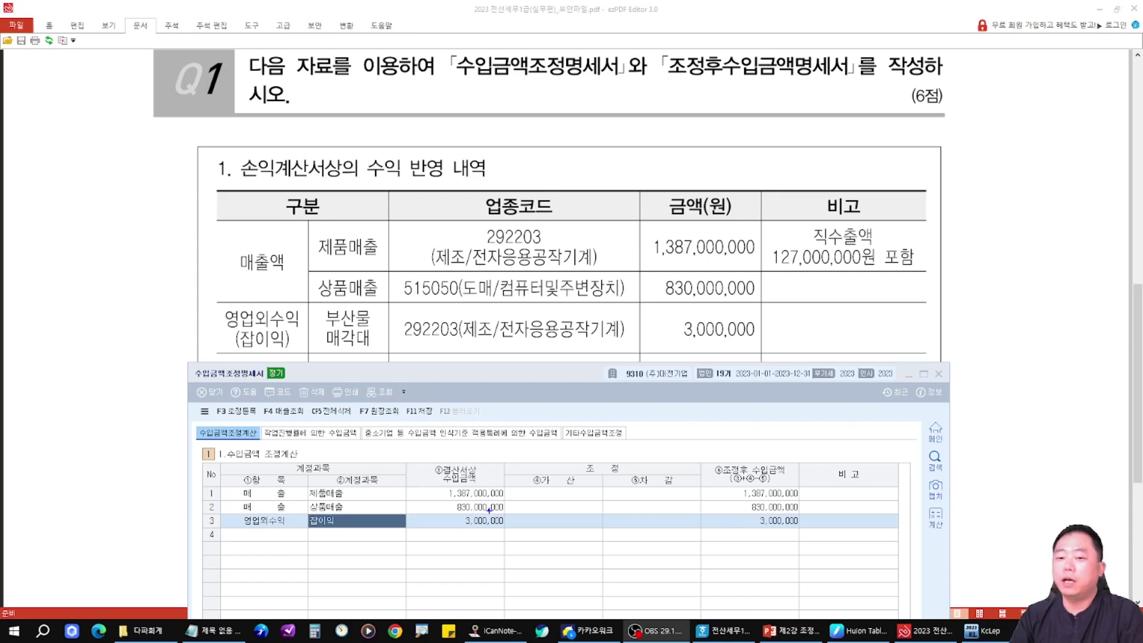
Step: Draw lines from the problem's three amounts to the matching 결산서상 수입금액 cells of the 수입금액조정명세서, and clear them
mouse_move(658, 250)
left_mouse_down()
mouse_move(645, 252)
mouse_move(553, 406)
mouse_move(485, 478)
left_mouse_up()
mouse_move(660, 295)
left_mouse_down()
mouse_move(611, 328)
mouse_move(537, 476)
mouse_move(501, 510)
left_mouse_up()
left_click_drag(672, 338, 509, 531)
key("Escape")
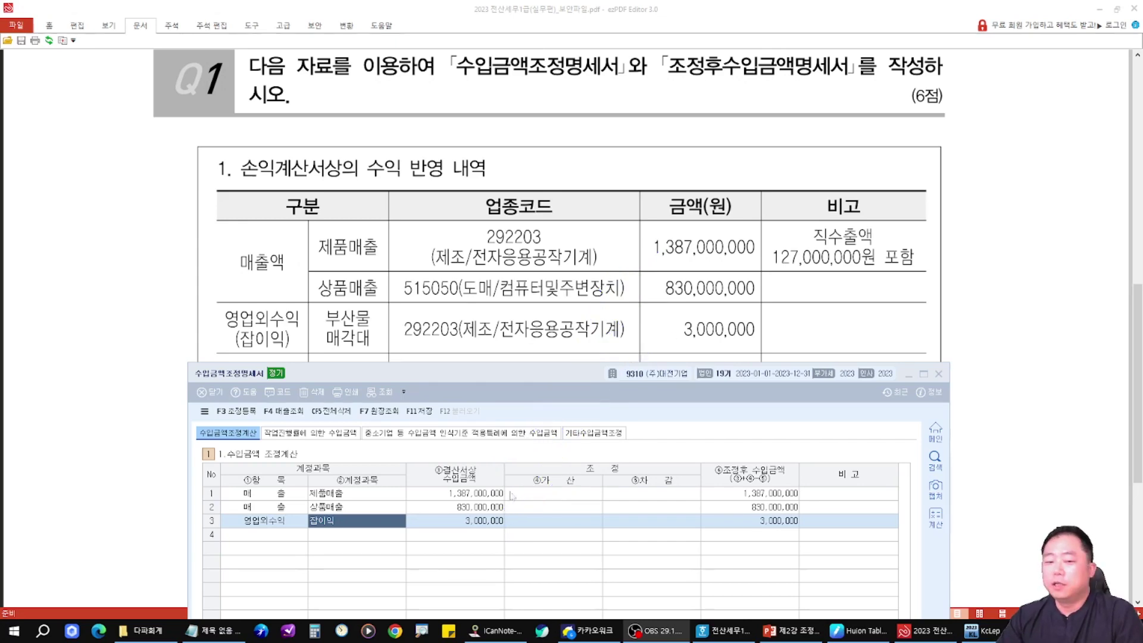
Step: Save the 수입금액조정명세서 of company 9310 and move its window aside so that its 조정후 수입금액 column stays in view
left_click_drag(529, 375, 500, 100)
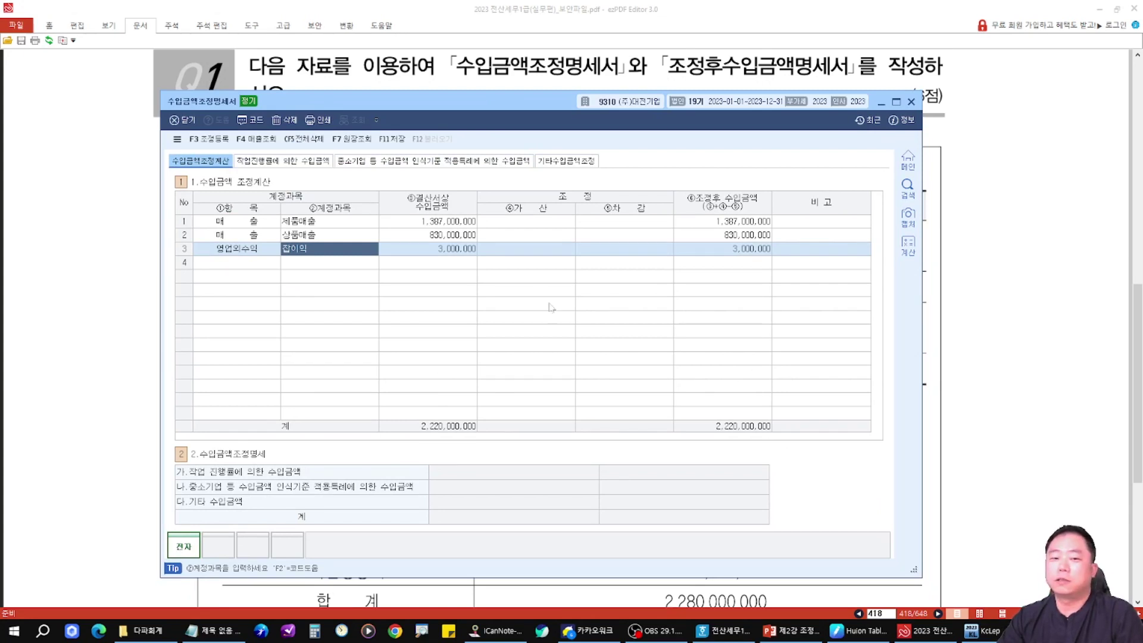
left_click(391, 139)
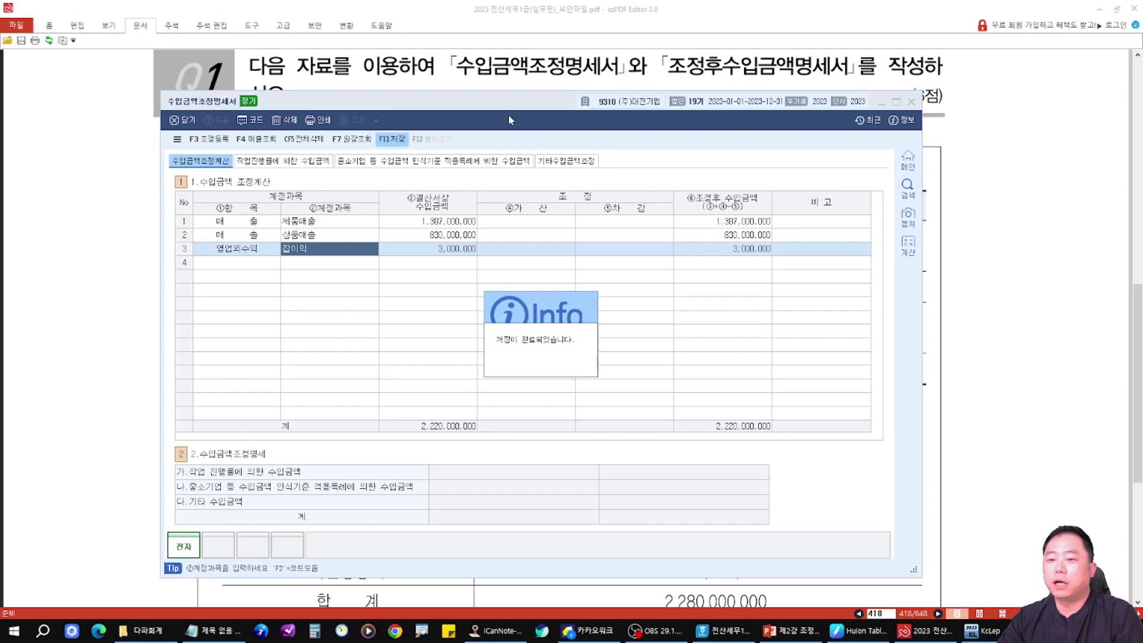
left_click_drag(879, 97, 272, 64)
mouse_move(158, 130)
left_mouse_down()
mouse_move(62, 330)
mouse_move(188, 412)
mouse_move(173, 402)
left_mouse_up()
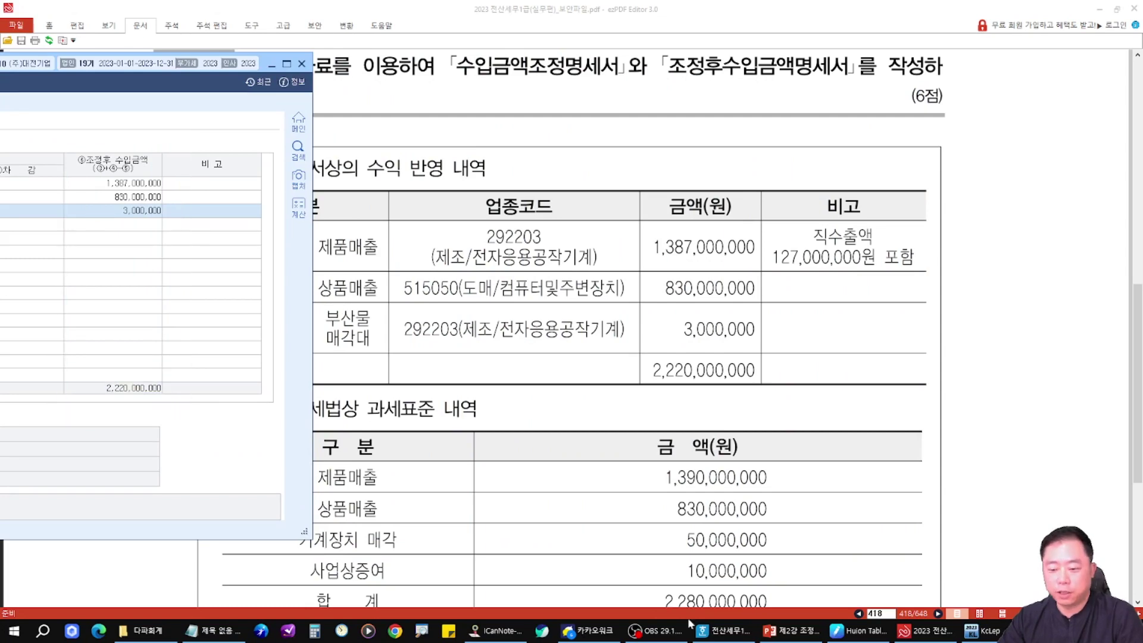
Step: Bring up the 조정후수입금액명세서 of company 9310 beside the other form and reload its revenue data, confirming the reload
left_click(924, 630)
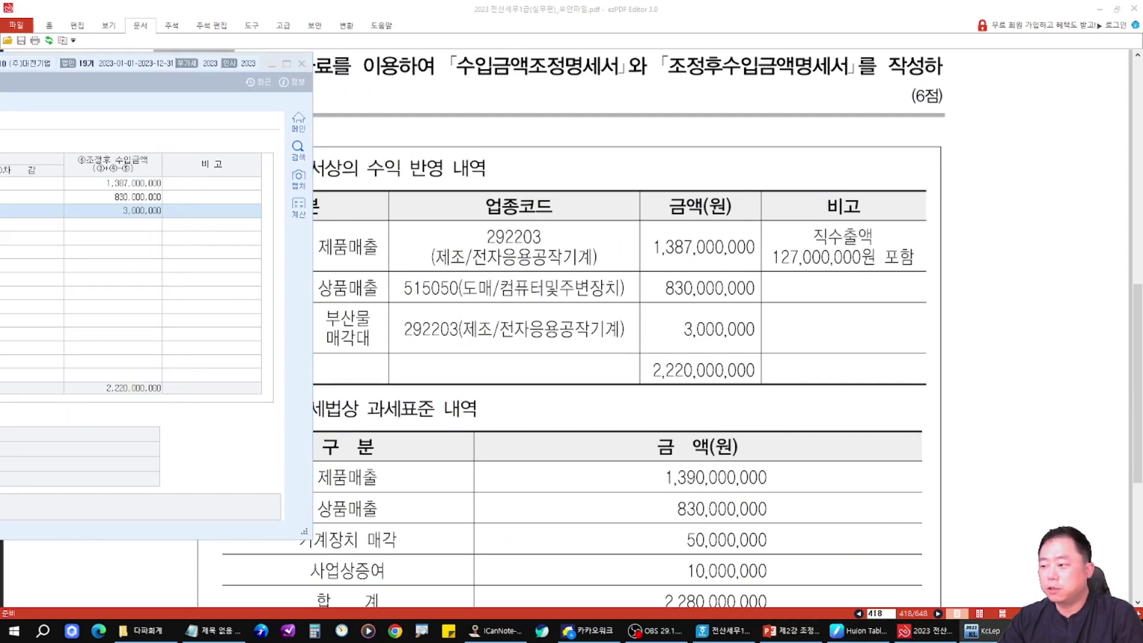
left_click_drag(622, 57, 708, 97)
left_click(667, 125)
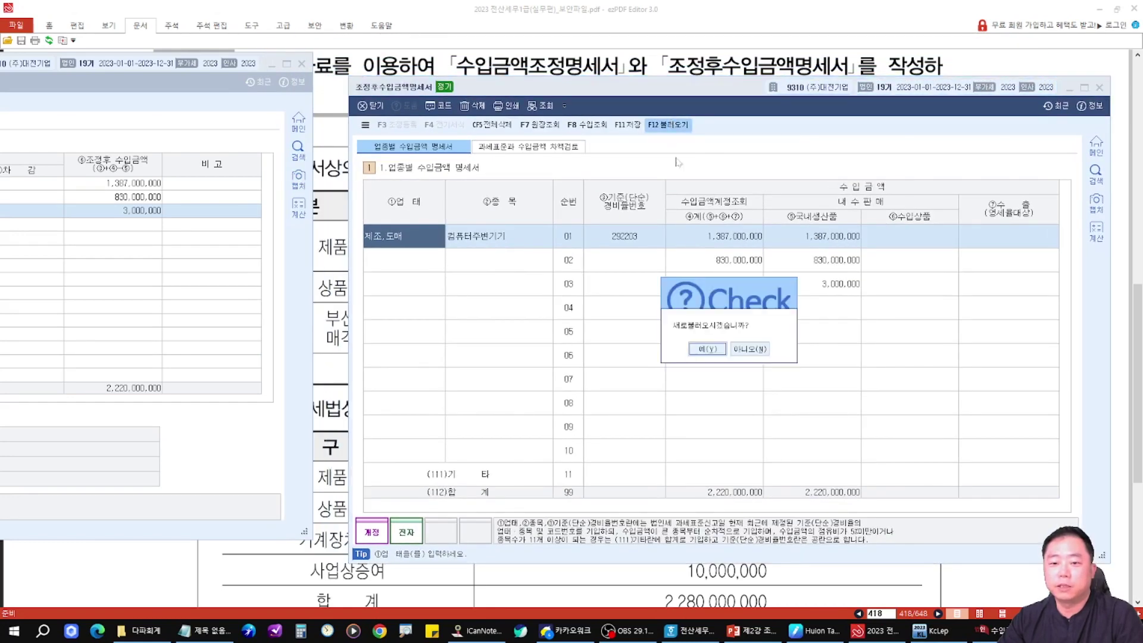
left_click(703, 350)
Step: Circle and connect the 2,220,000,000 totals of the two forms, clear the markings, and close the 수입금액조정명세서
mouse_move(152, 352)
left_mouse_down()
mouse_move(172, 398)
mouse_move(679, 471)
mouse_move(765, 500)
mouse_move(766, 513)
left_mouse_up()
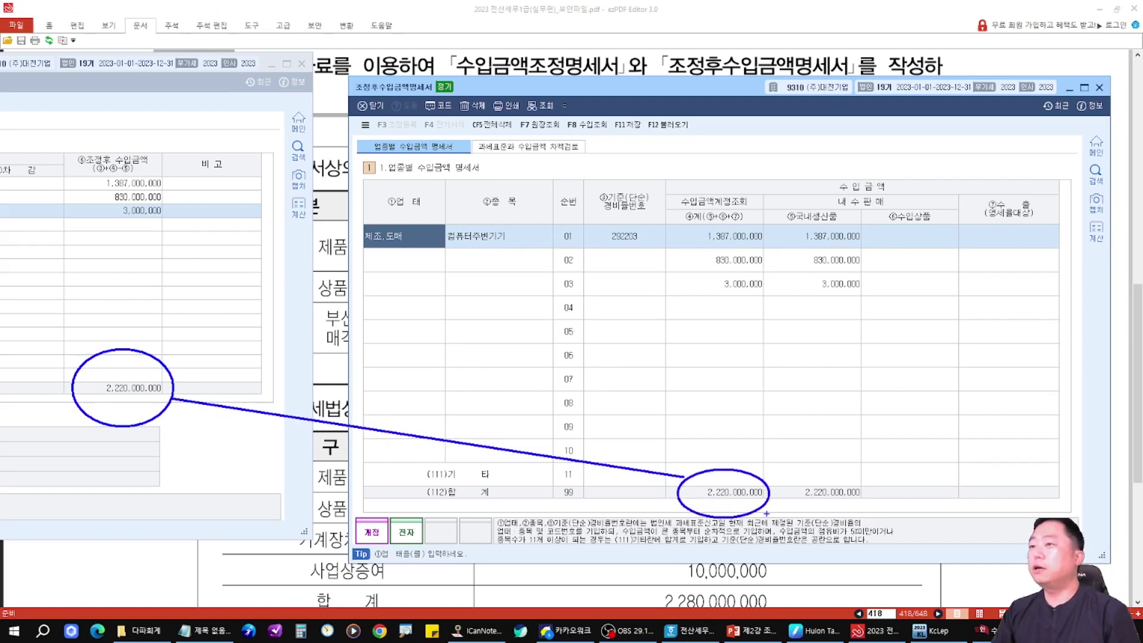
key("Escape")
left_click(265, 300)
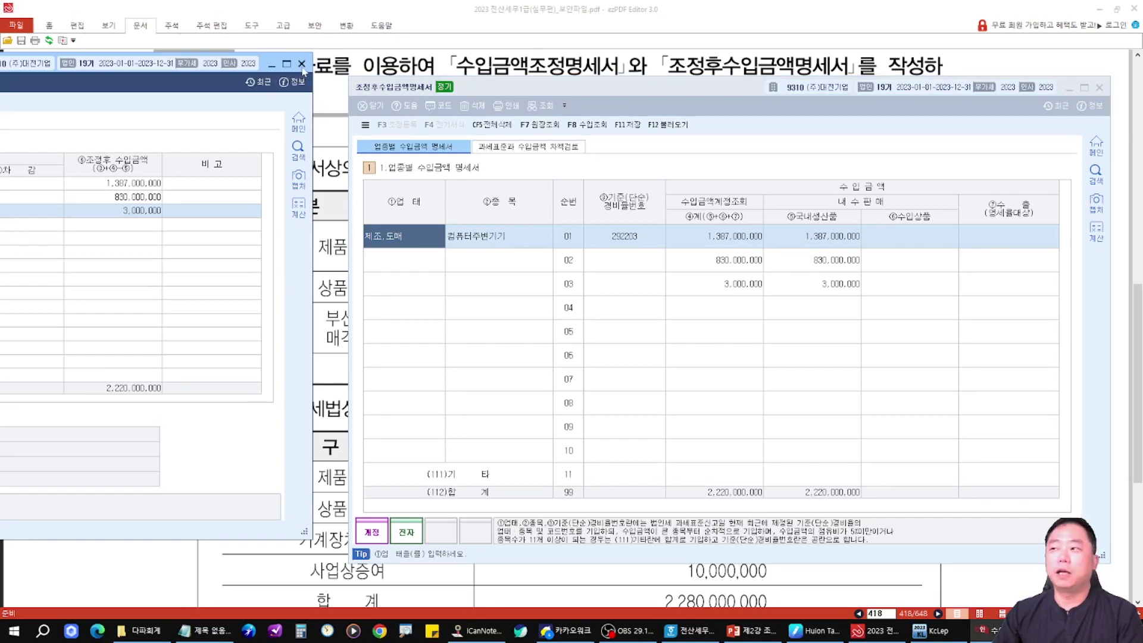
left_click(301, 64)
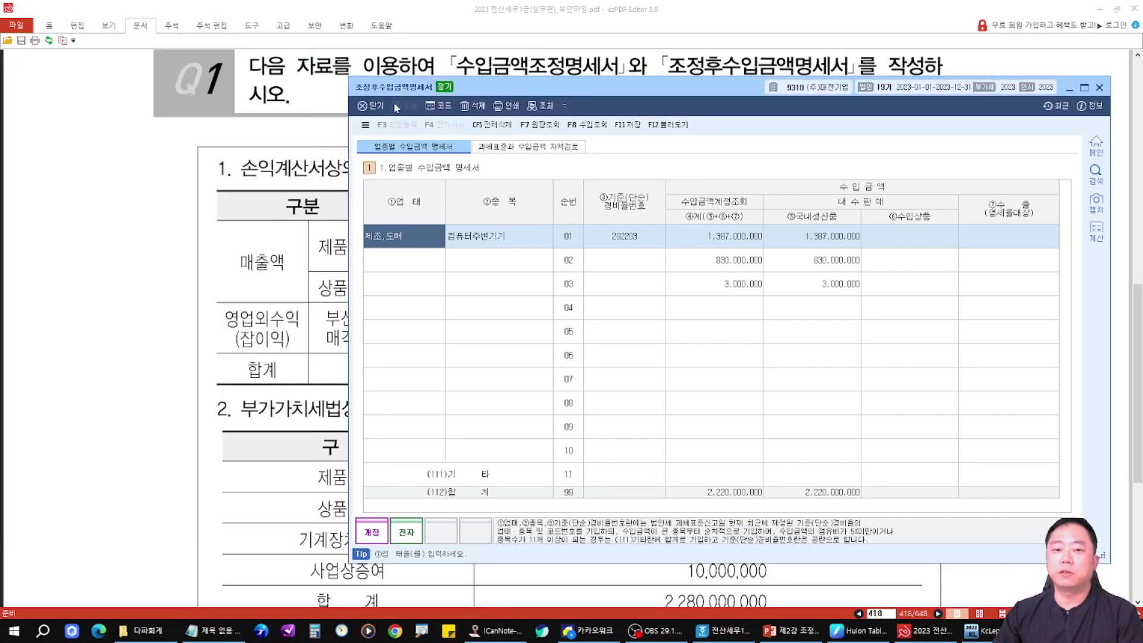
Step: Place the form below the problem's 제품매출 line and handwrite A, B and C in row 01 under 국내생산품, 수입상품 and 수출
left_click_drag(602, 94, 442, 296)
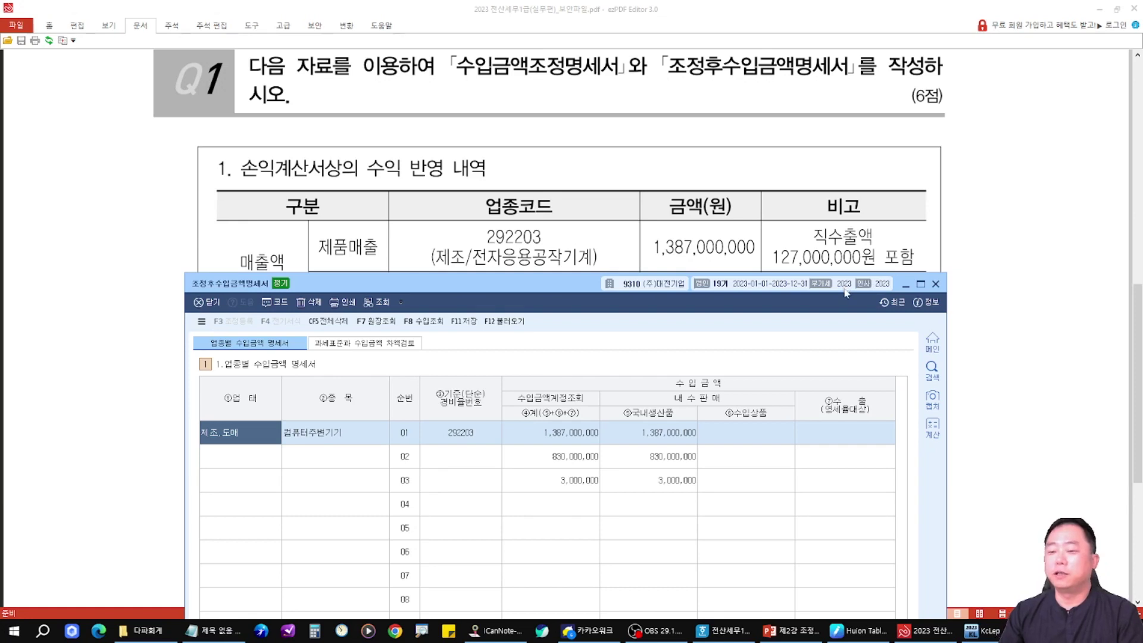
mouse_move(776, 208)
left_mouse_down()
mouse_move(869, 287)
mouse_move(904, 220)
mouse_move(839, 211)
left_mouse_up()
key("Escape")
left_click_drag(643, 443, 665, 447)
left_click_drag(742, 418, 739, 443)
left_click_drag(852, 422, 852, 437)
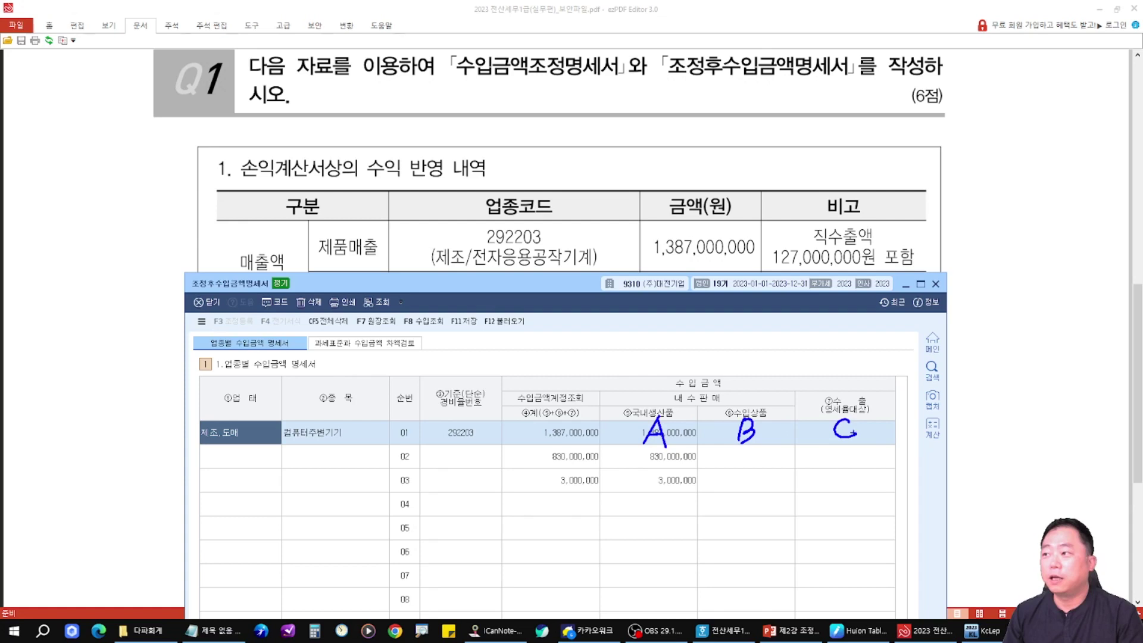
Step: Circle row 01's 계 amount and each letter, adding equals and plus signs to show the total as A + B + C
mouse_move(586, 404)
left_mouse_down()
mouse_move(529, 431)
mouse_move(571, 451)
mouse_move(601, 410)
left_mouse_up()
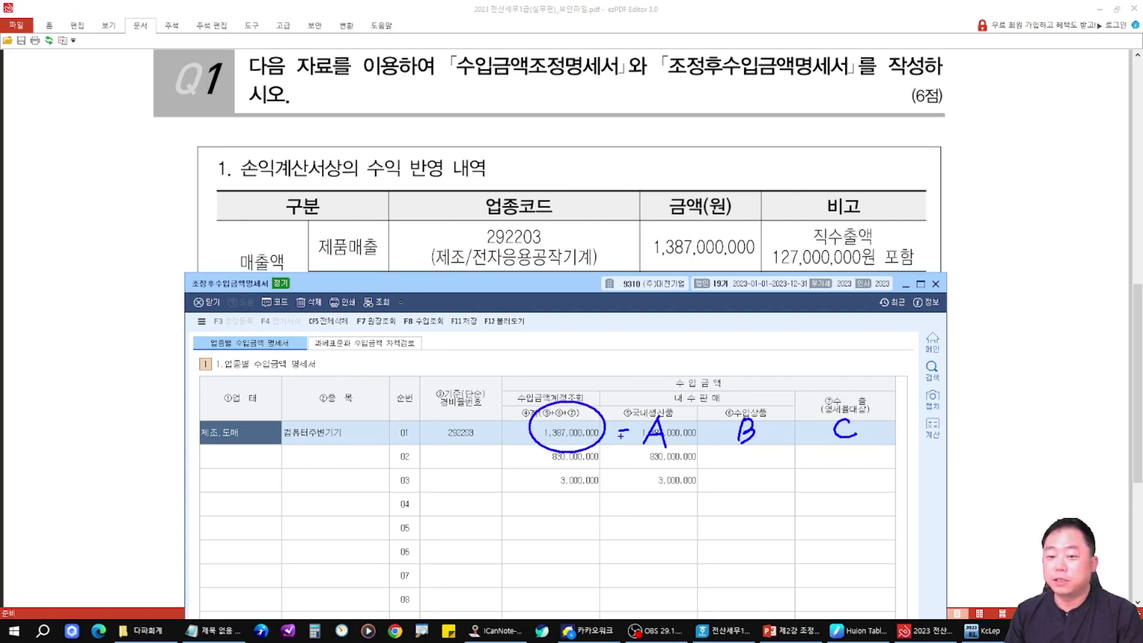
left_click_drag(655, 407, 676, 425)
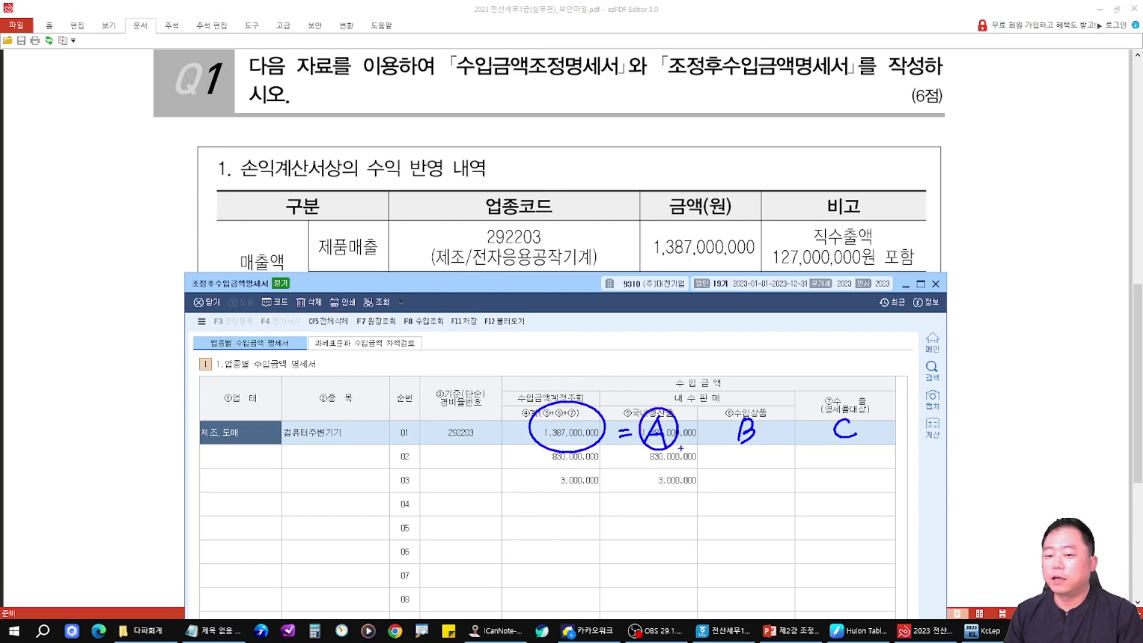
left_click_drag(753, 408, 751, 407)
mouse_move(839, 400)
left_mouse_down()
mouse_move(822, 430)
mouse_move(856, 433)
left_mouse_up()
left_click_drag(705, 422, 721, 420)
left_click_drag(715, 414, 714, 429)
left_click_drag(791, 423, 808, 420)
left_click_drag(803, 411, 794, 440)
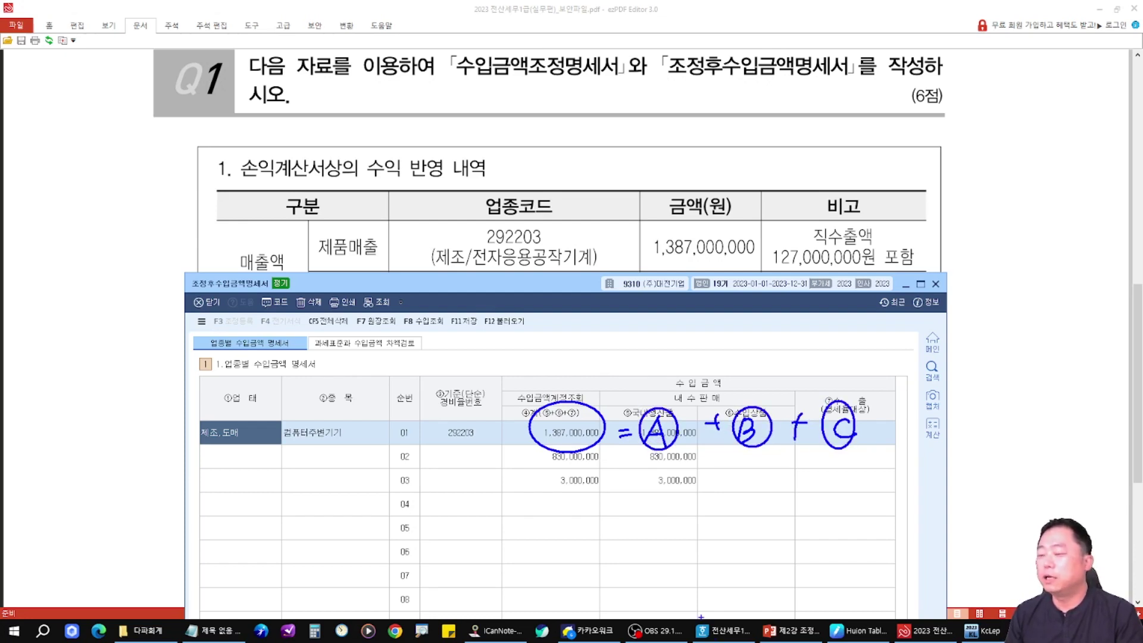
Step: Replace the formula with circles around 1,387,000,000 and 127,000,000 and an arrow to row 01's 수출(영세율대상) cell, and clear the markings
key("Delete")
mouse_move(708, 222)
left_mouse_down()
mouse_move(738, 277)
mouse_move(715, 221)
left_mouse_up()
mouse_move(833, 238)
left_mouse_down()
mouse_move(771, 271)
mouse_move(860, 254)
mouse_move(816, 358)
mouse_move(840, 425)
mouse_move(851, 402)
left_mouse_up()
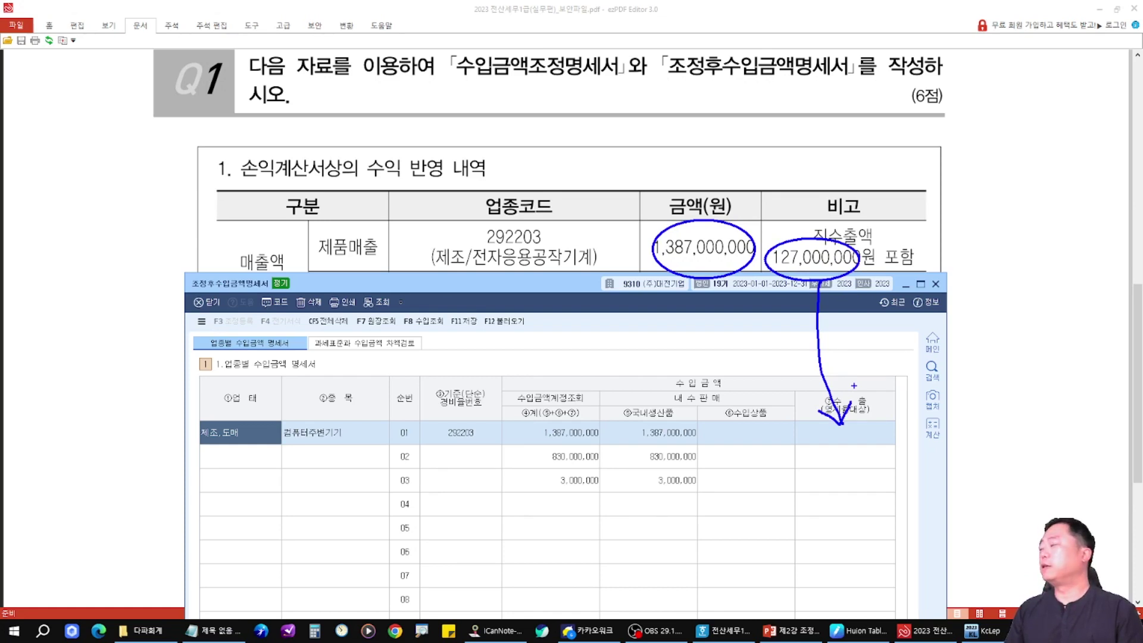
key("Escape")
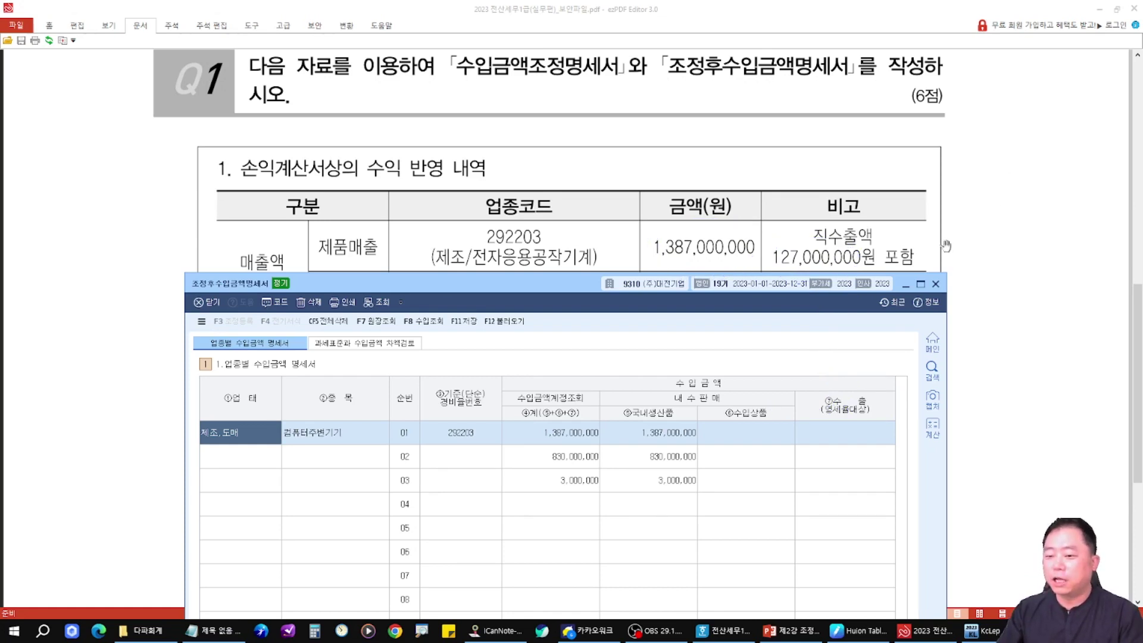
left_click(857, 434)
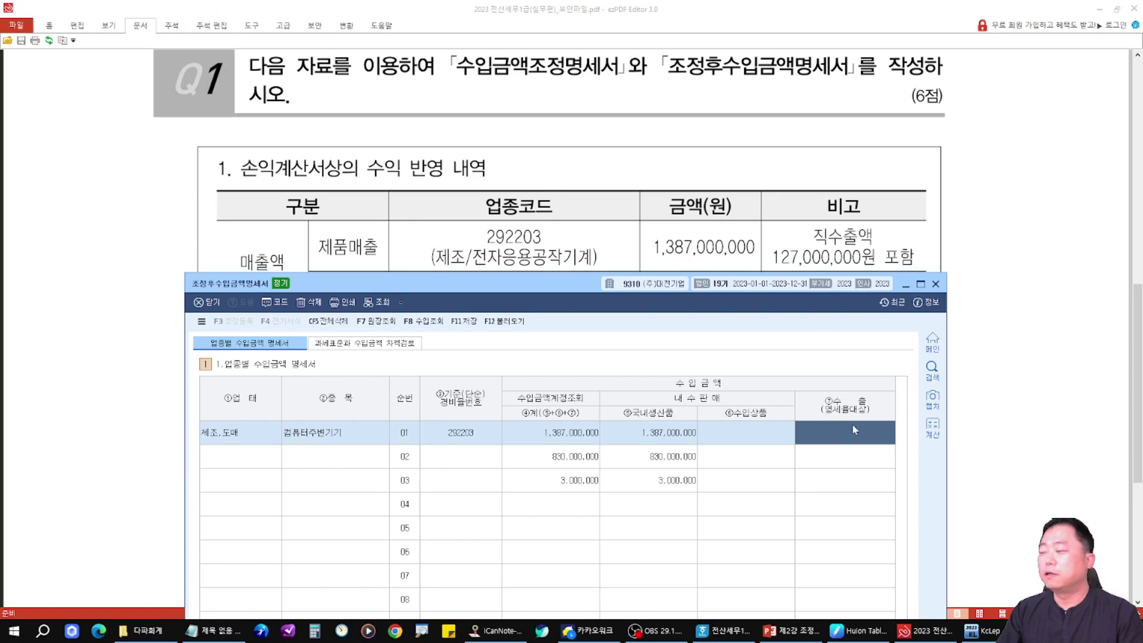
left_click(767, 429)
left_click(676, 433)
left_click(748, 440)
left_click(836, 442)
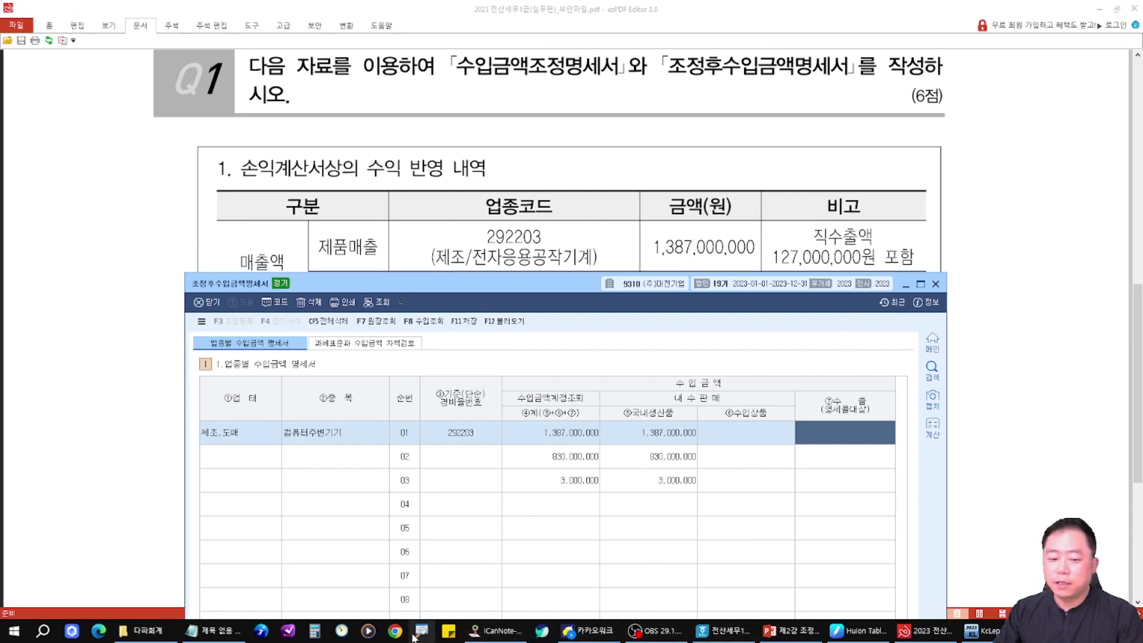
Step: Calculate 1,387,000,000 minus 127,000,000 in the Windows calculator and keep the result in view above the form
left_click(315, 630)
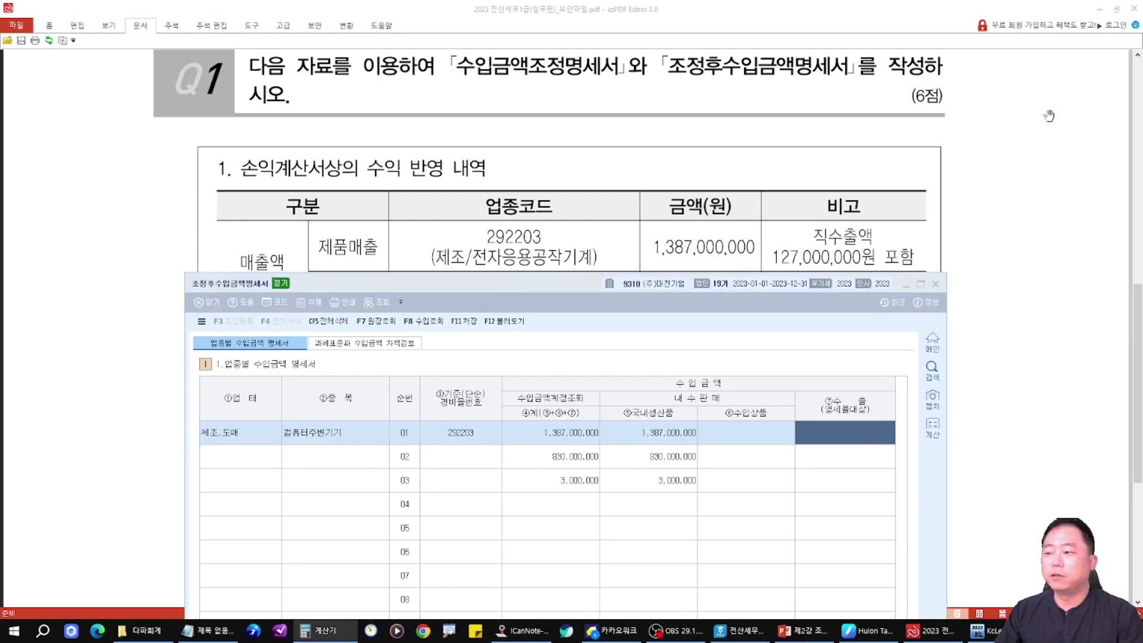
left_click_drag(834, 100, 498, 283)
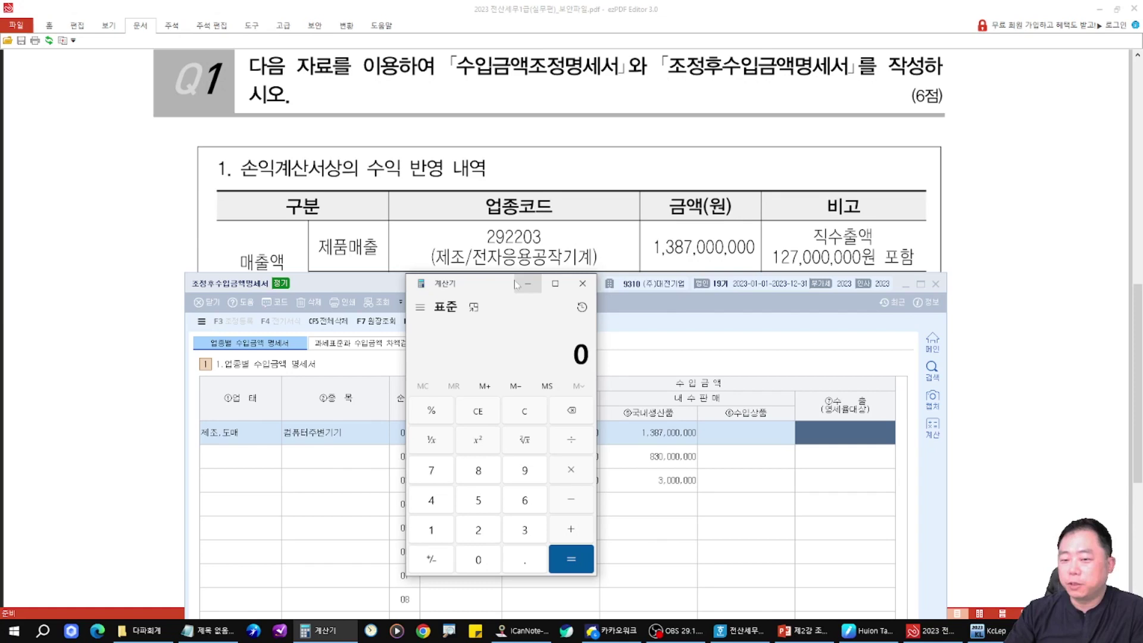
type("1,387")
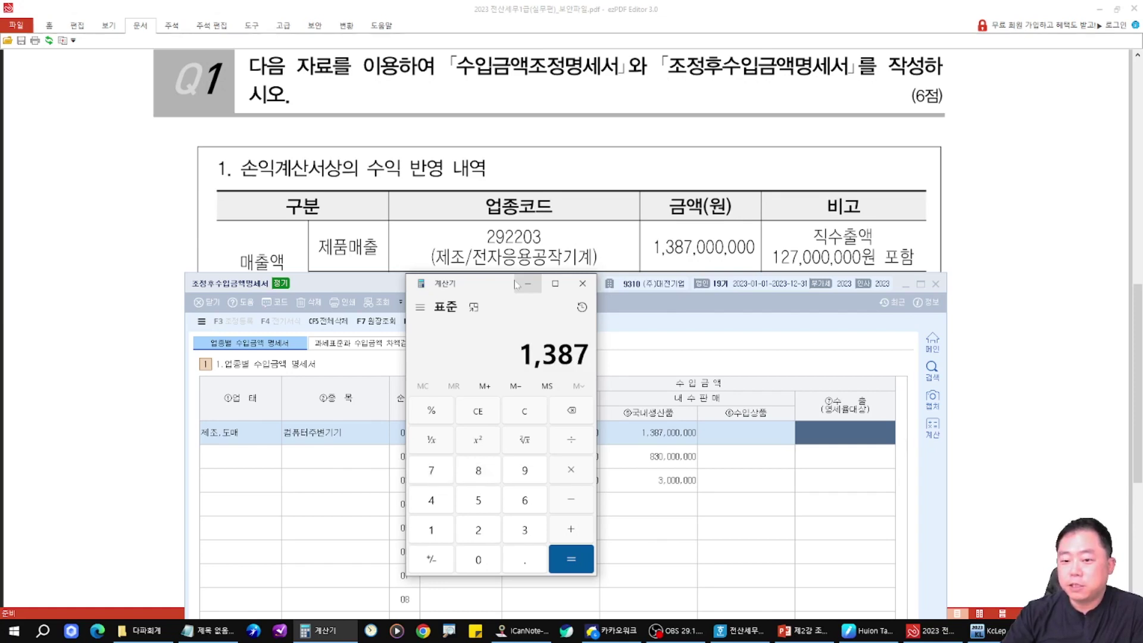
type(",000,000")
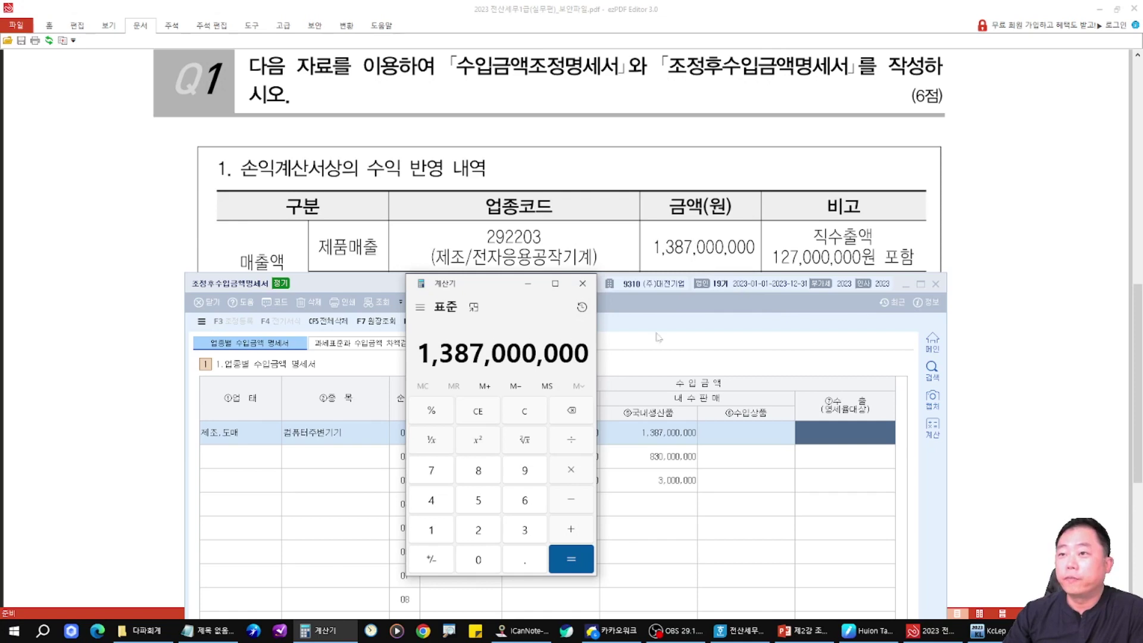
key("minus")
type("127")
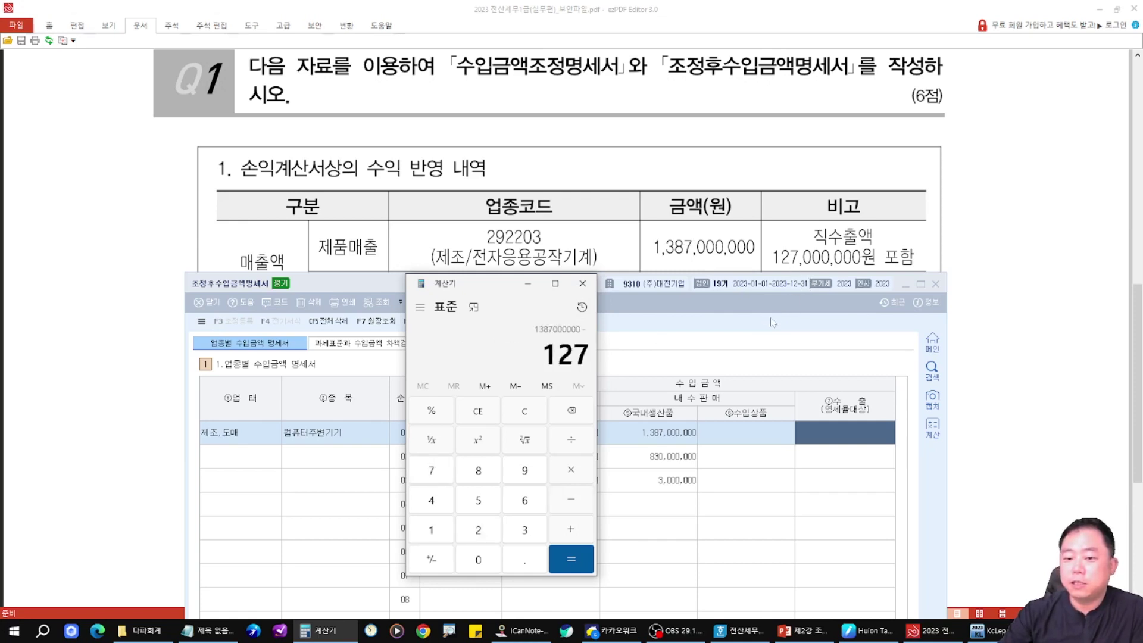
type(",000,000")
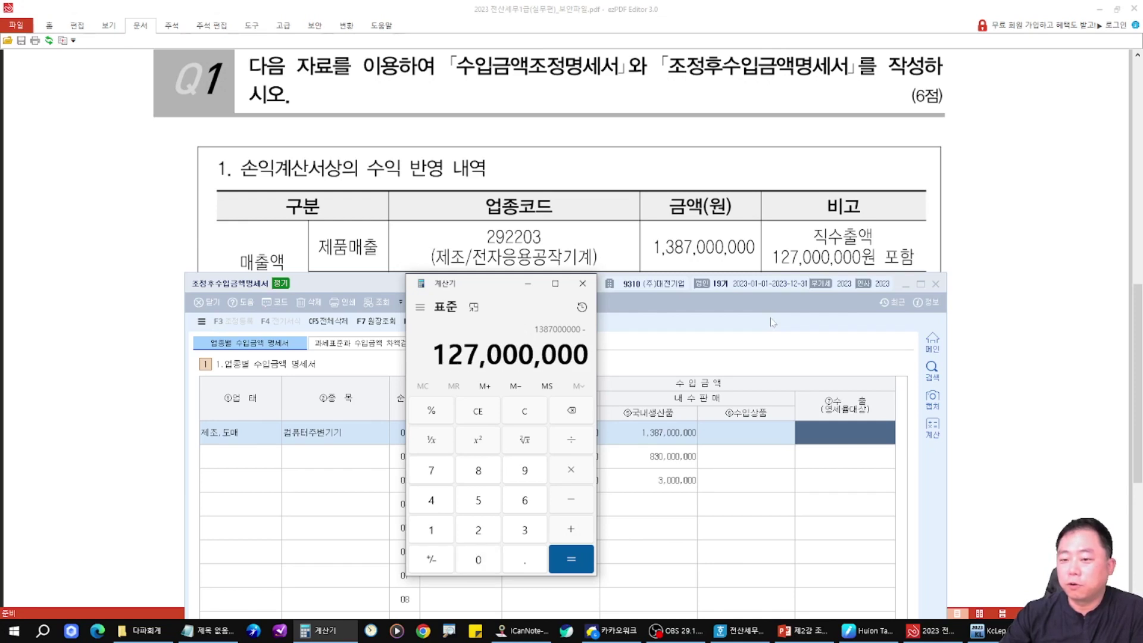
key("Return")
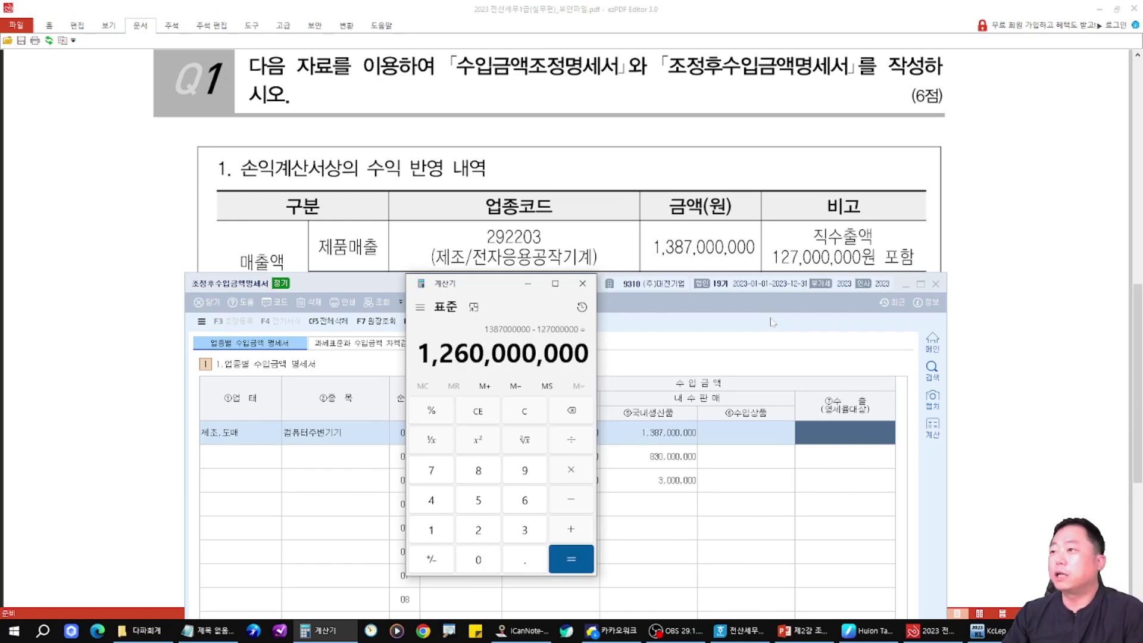
left_click_drag(483, 286, 444, 199)
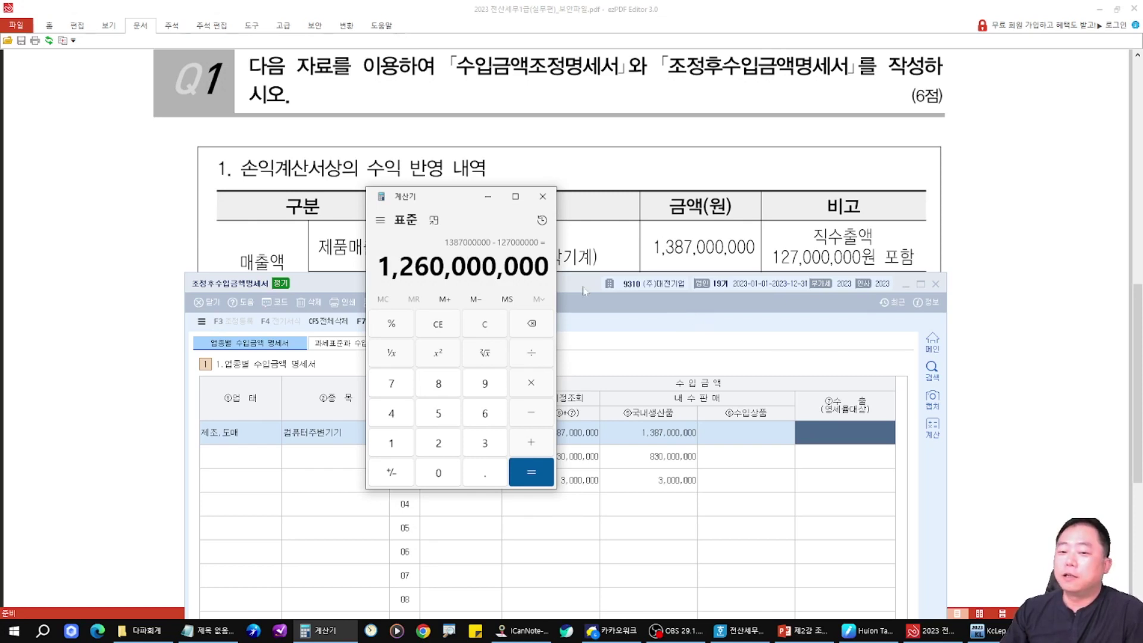
Step: Circle row 01's 국내생산품 amount and the calculator result, connect them with an arrow, mark the 수입상품 cell, and clear the markings
left_click(697, 319)
left_click(700, 448)
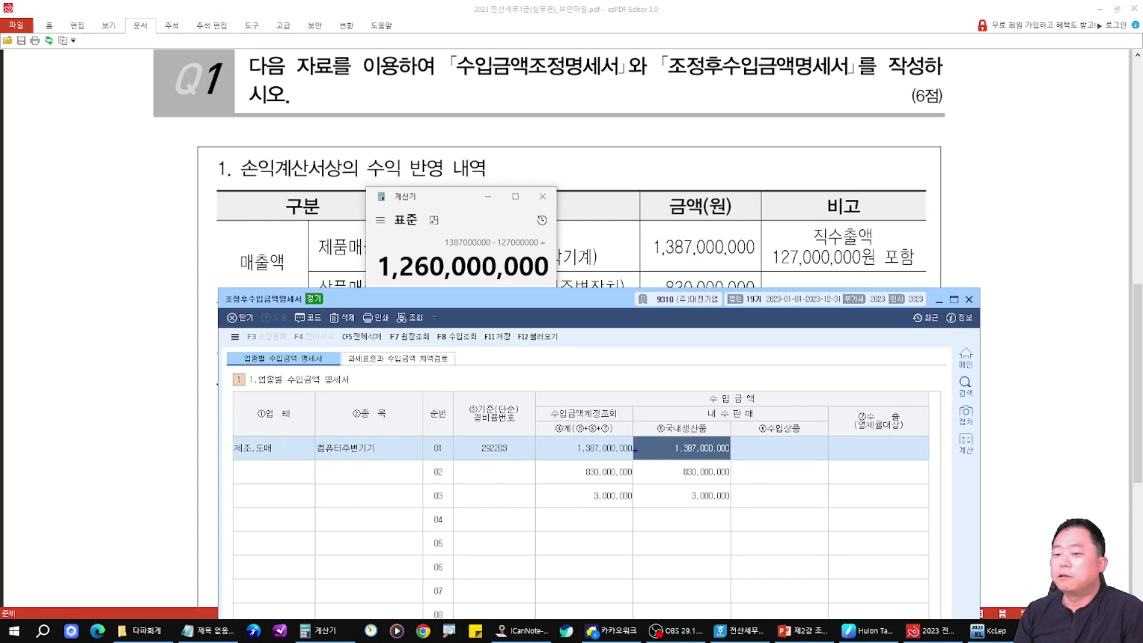
mouse_move(657, 420)
left_mouse_down()
mouse_move(723, 469)
mouse_move(715, 459)
left_mouse_up()
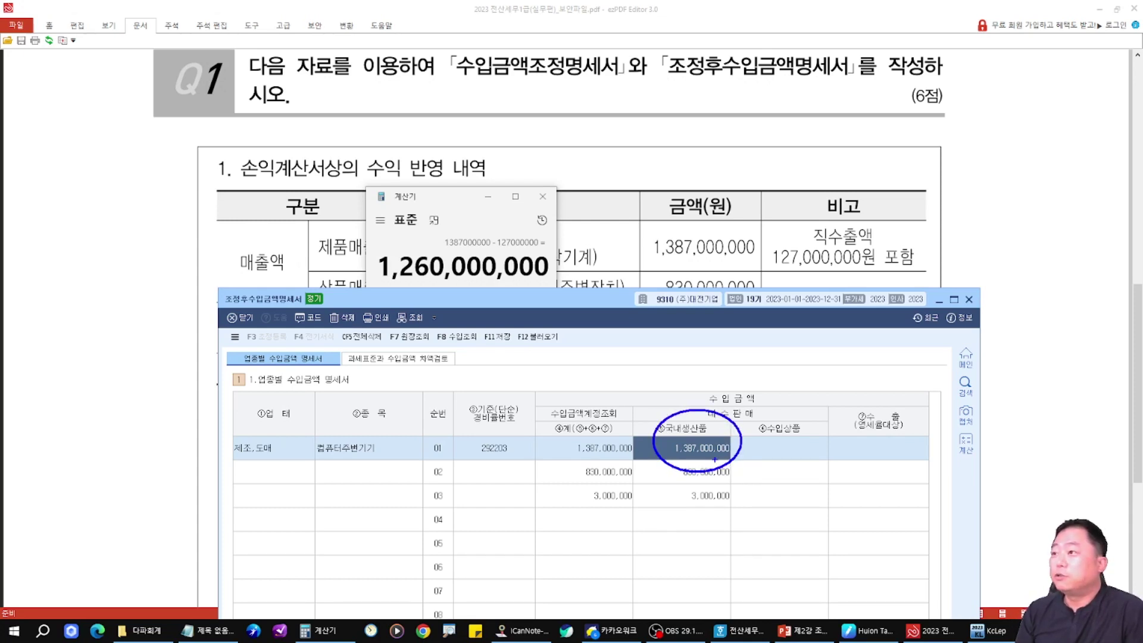
mouse_move(655, 429)
left_mouse_down()
mouse_move(559, 357)
mouse_move(525, 288)
mouse_move(561, 304)
left_mouse_up()
left_click_drag(785, 443, 806, 437)
mouse_move(497, 297)
left_mouse_down()
mouse_move(355, 280)
mouse_move(458, 357)
left_mouse_up()
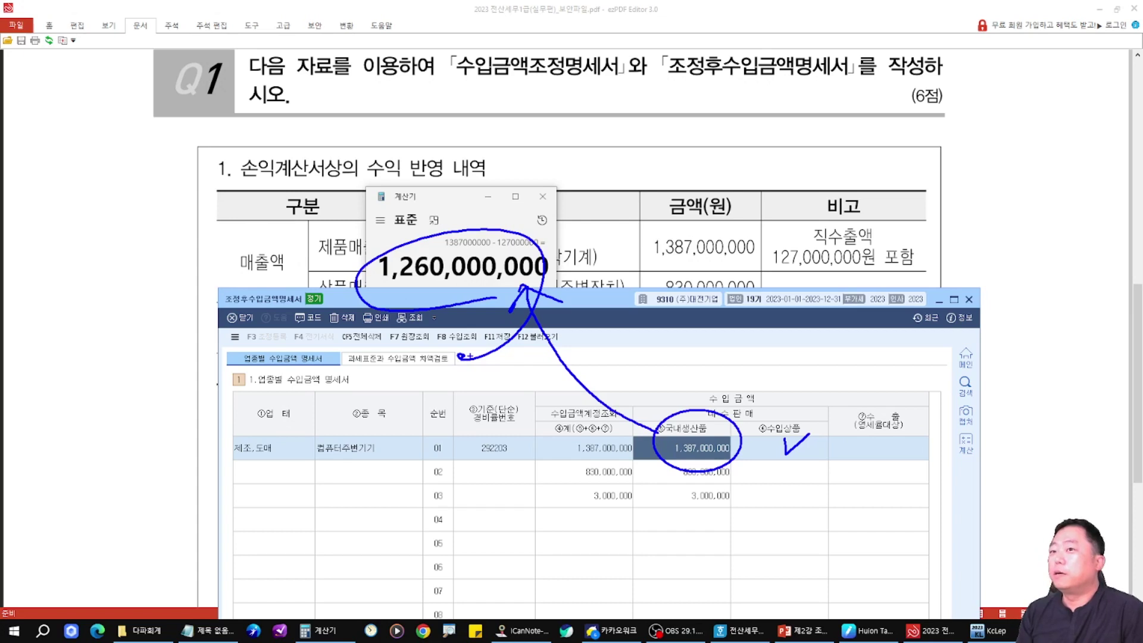
key("Escape")
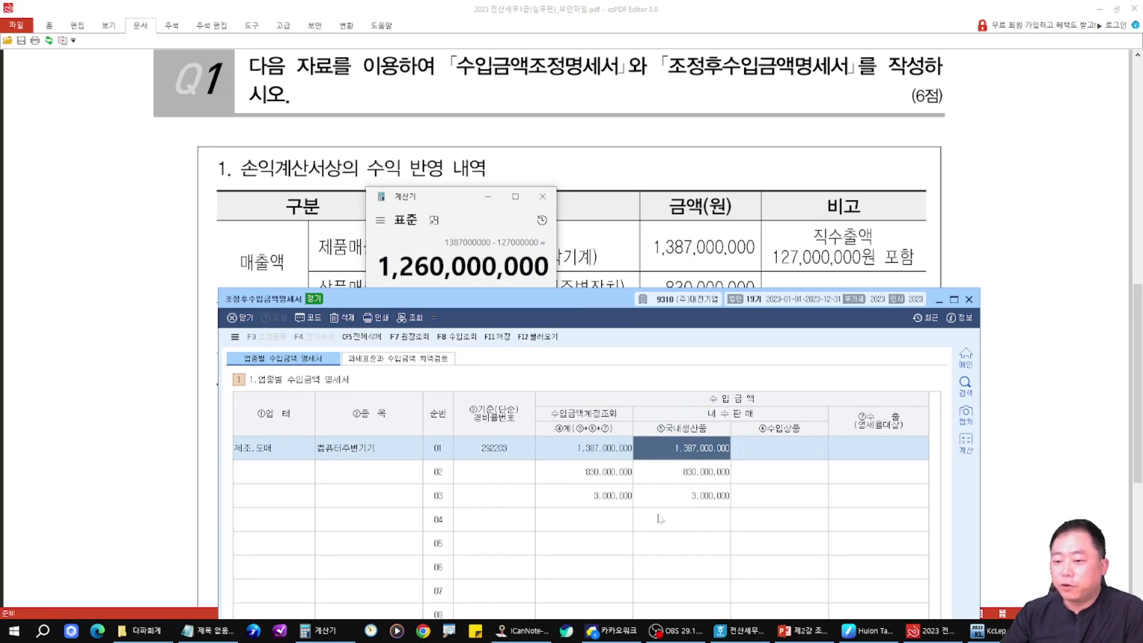
Step: In row 01, enter 127,000,000 as 국내생산품, replace it with 1,260,000,000, and set 수입상품 to 0 to shift 127,000,000 into 수출
type("127000000")
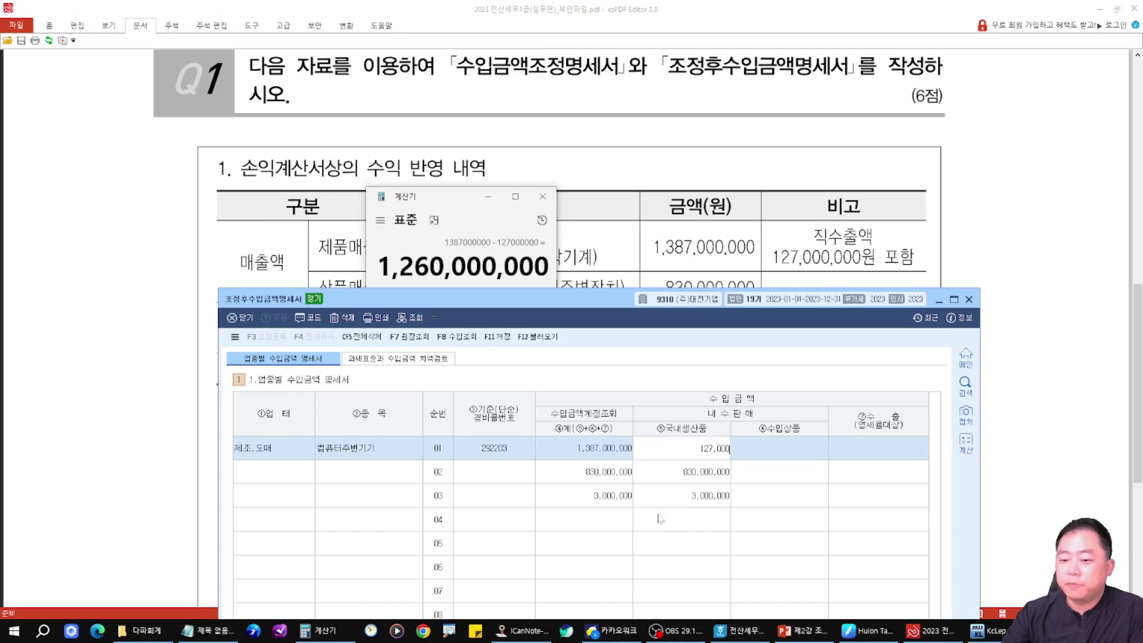
key("Return")
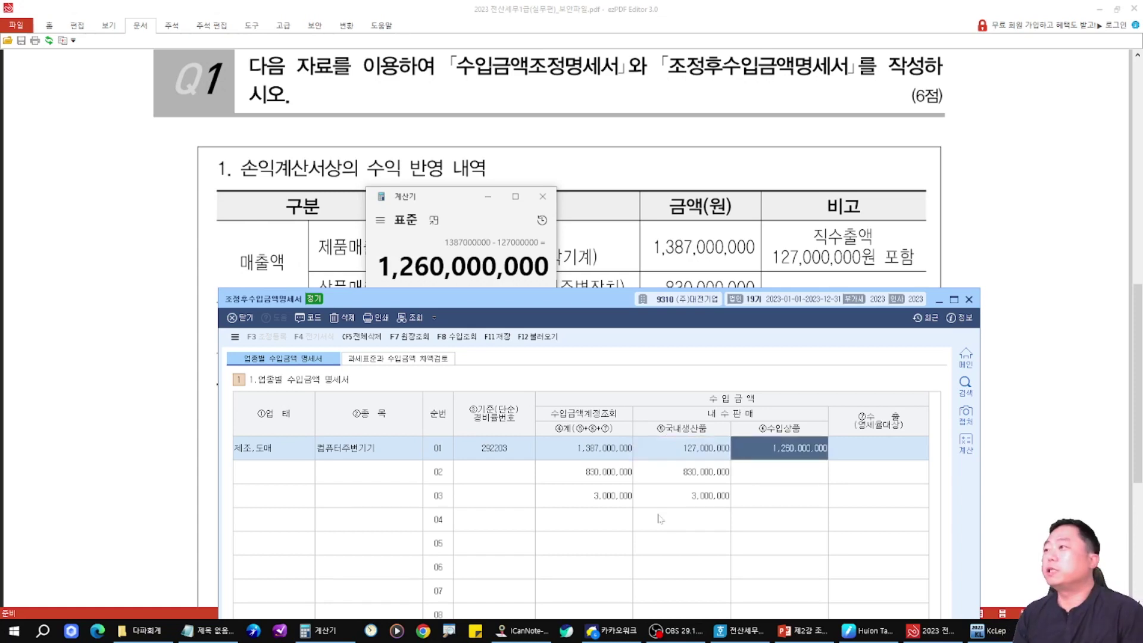
key("Left")
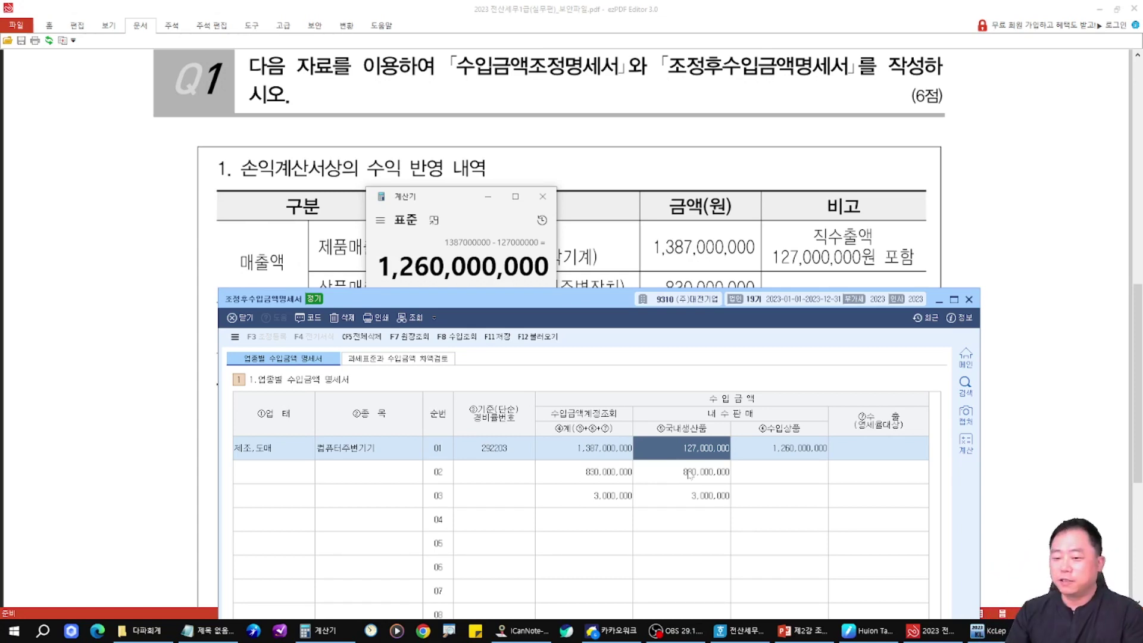
type("1260000000")
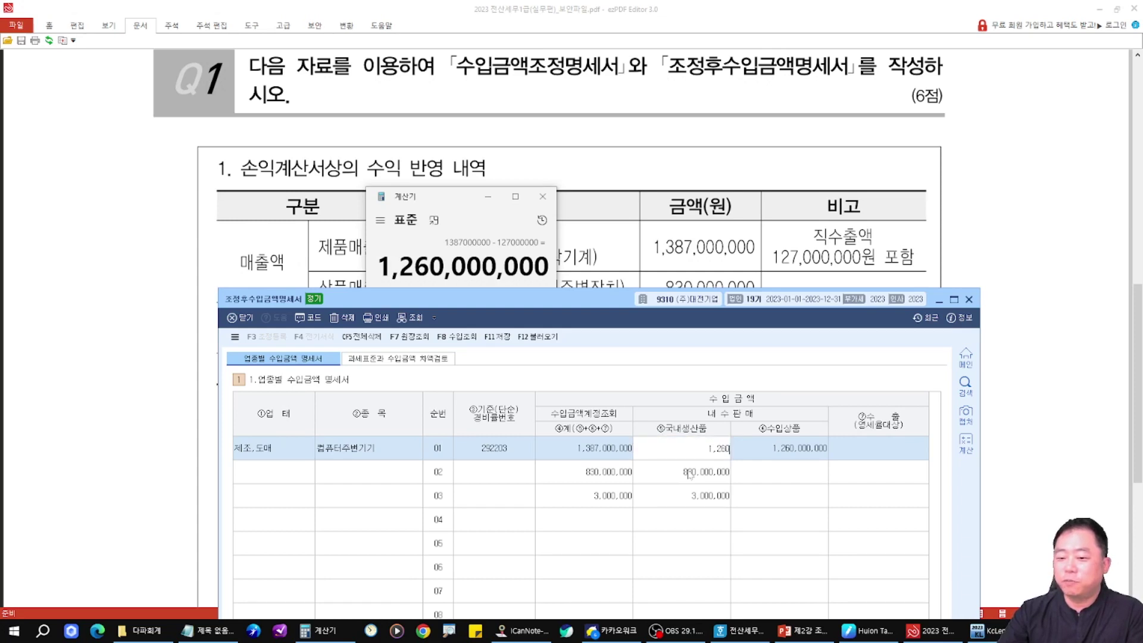
key("Return")
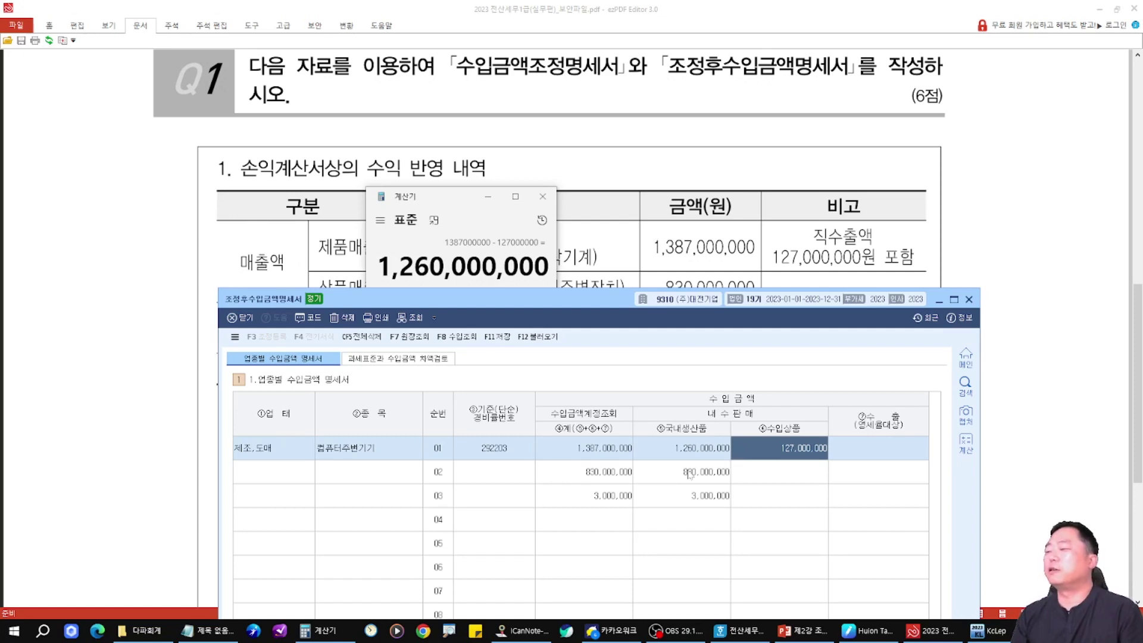
type("0")
key("Return")
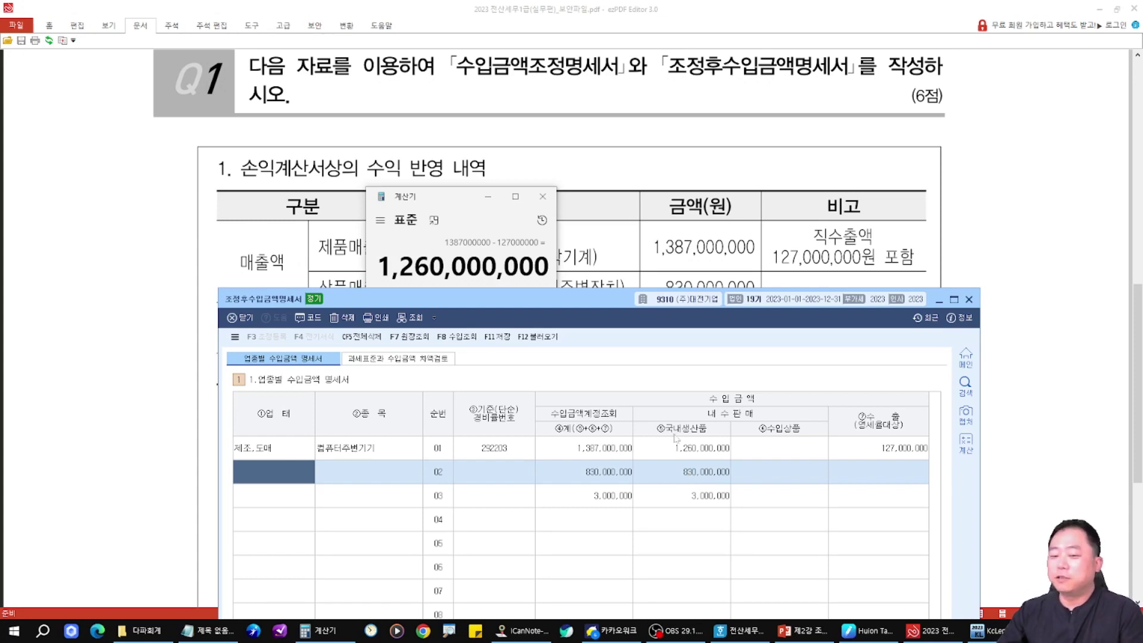
Step: Reset row 01's 국내생산품 to 1,387,000,000, leaving its 수입상품 and 수출 empty
left_click(679, 445)
type("137")
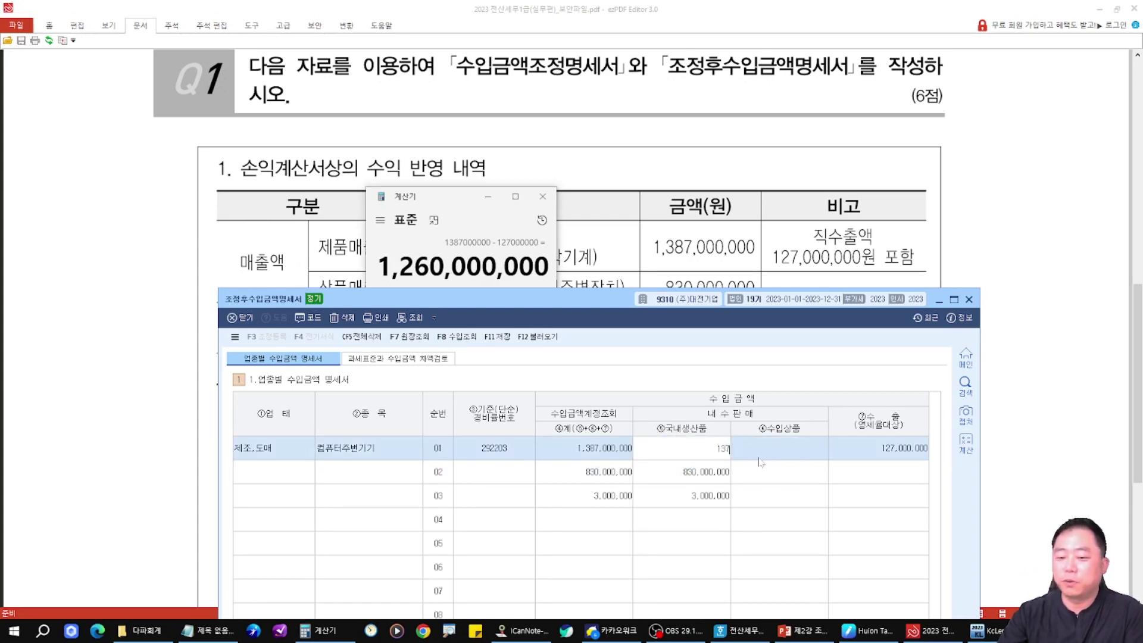
type("87000000")
key("Return")
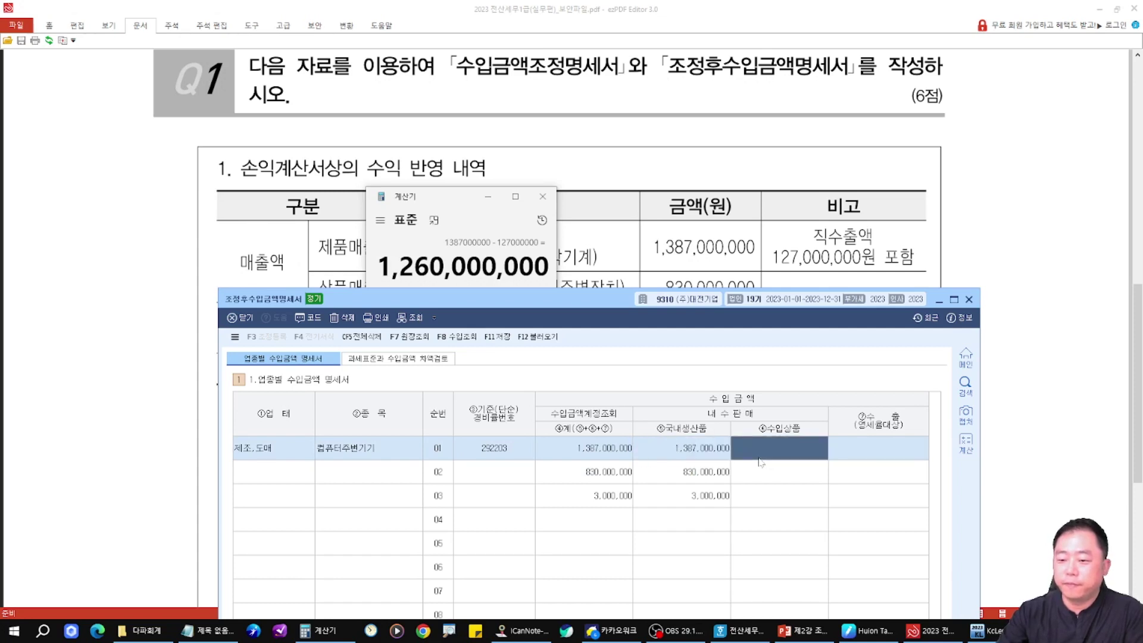
key("Return")
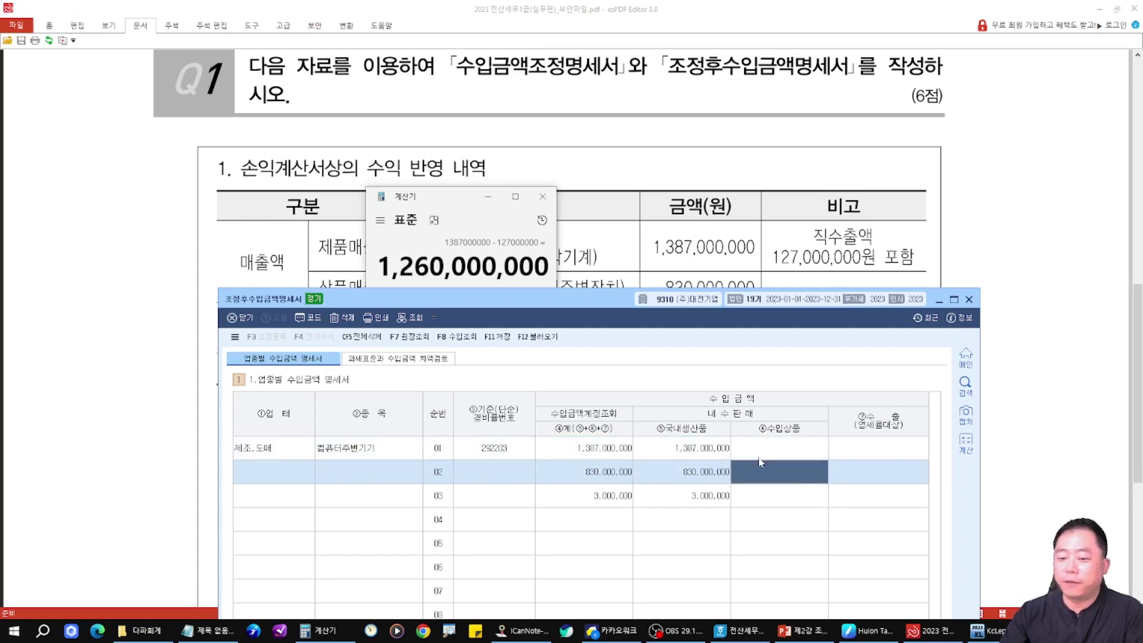
Step: Repeat row 01's split: 국내생산품 127,000,000 first, replaced by 1,260,000,000, with 수입상품 0 and 127,000,000 carried to 수출(영세율대상)
left_click(699, 452)
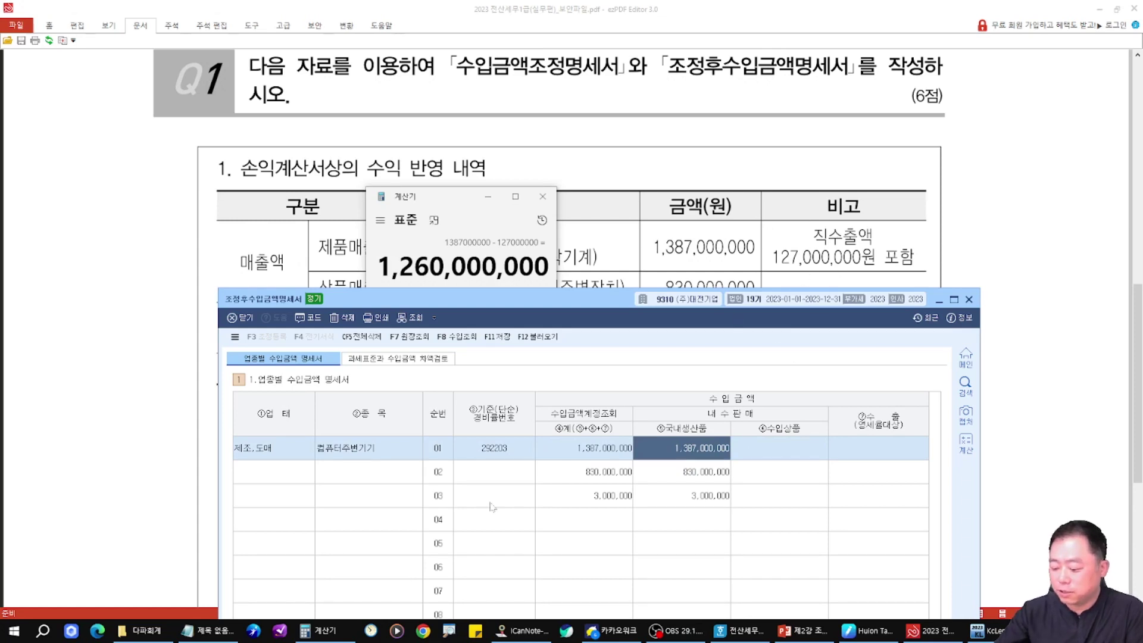
type("127")
type("000000")
key("Return")
key("Left")
type("1,260,000,000")
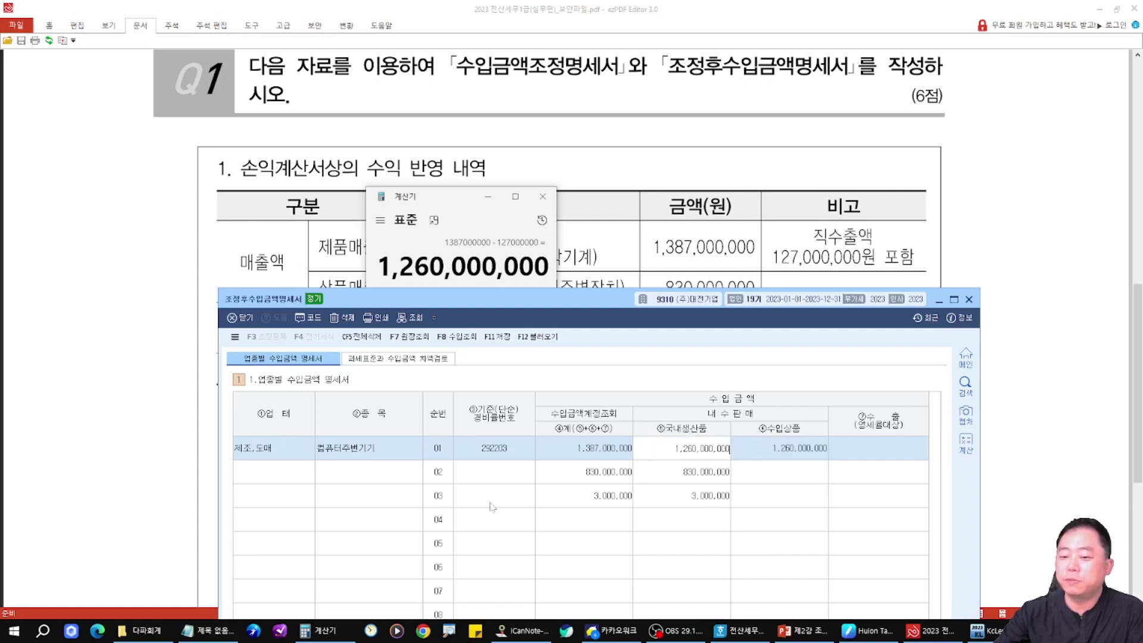
key("Return")
type("0")
key("Return")
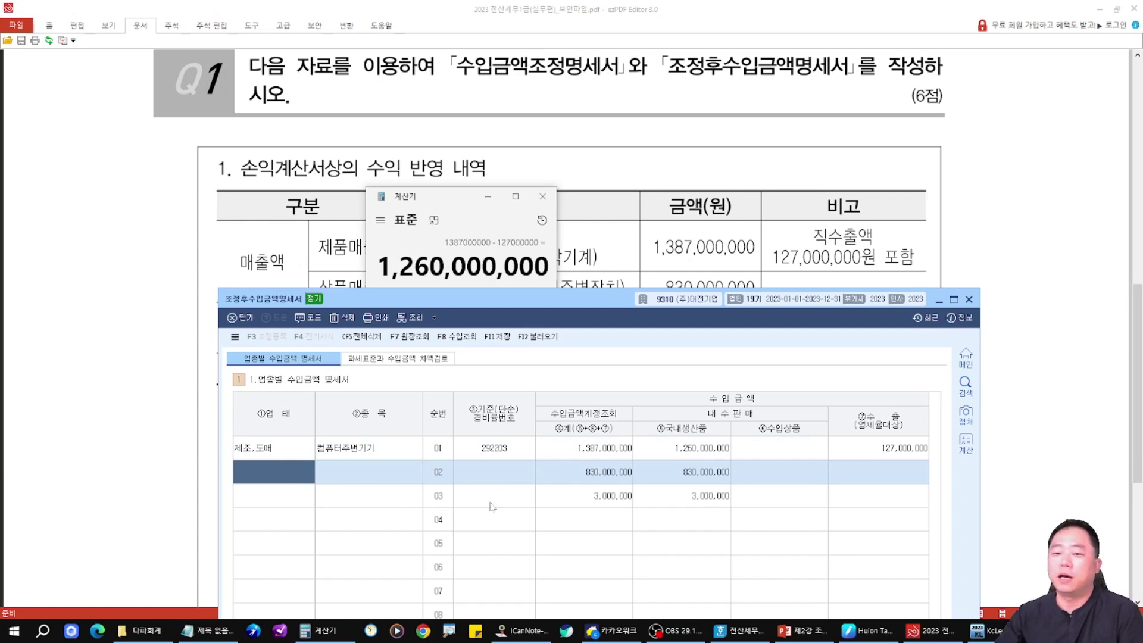
Step: Frame the 업종코드 column in the problem's revenue table, clear the frame, and return to the 조정후수입금액명세서
key("alt+Tab")
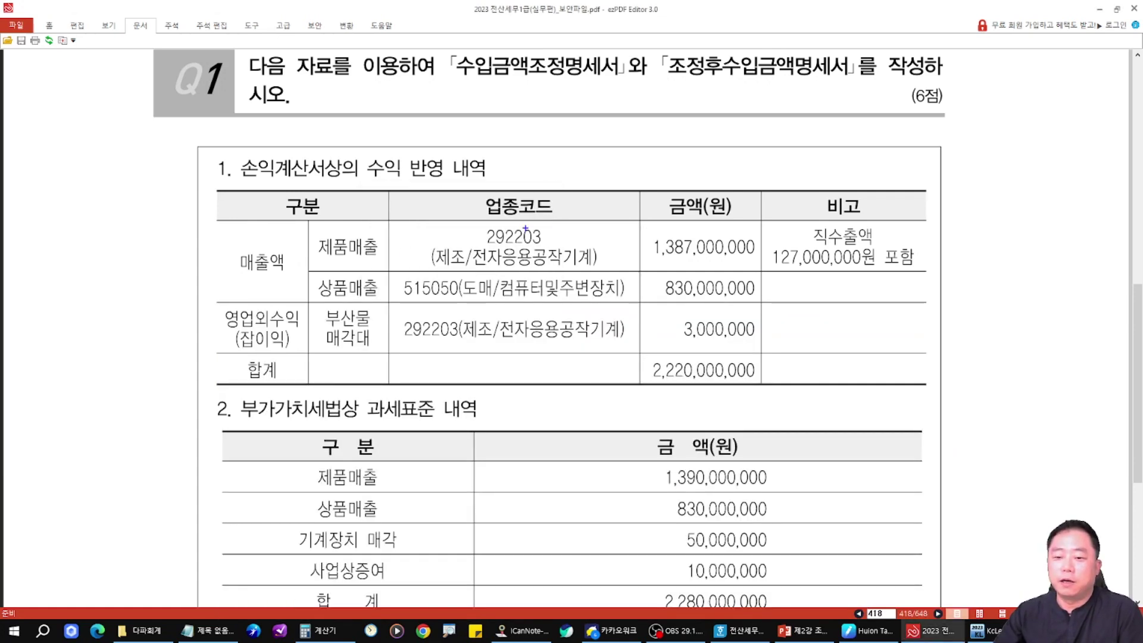
left_click_drag(411, 189, 641, 368)
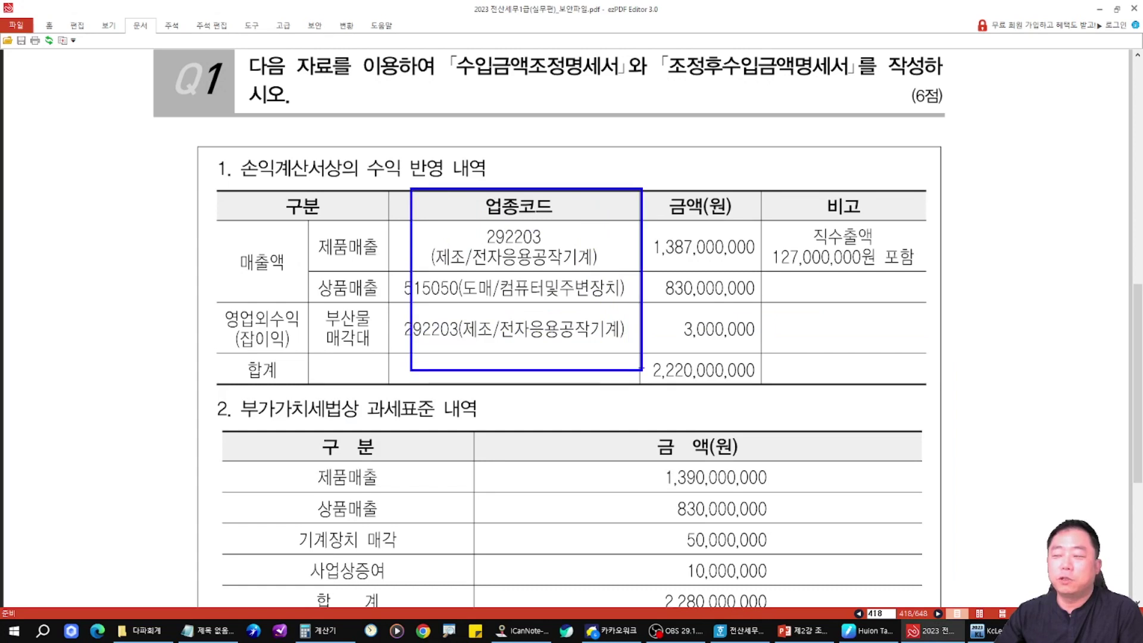
key("Escape")
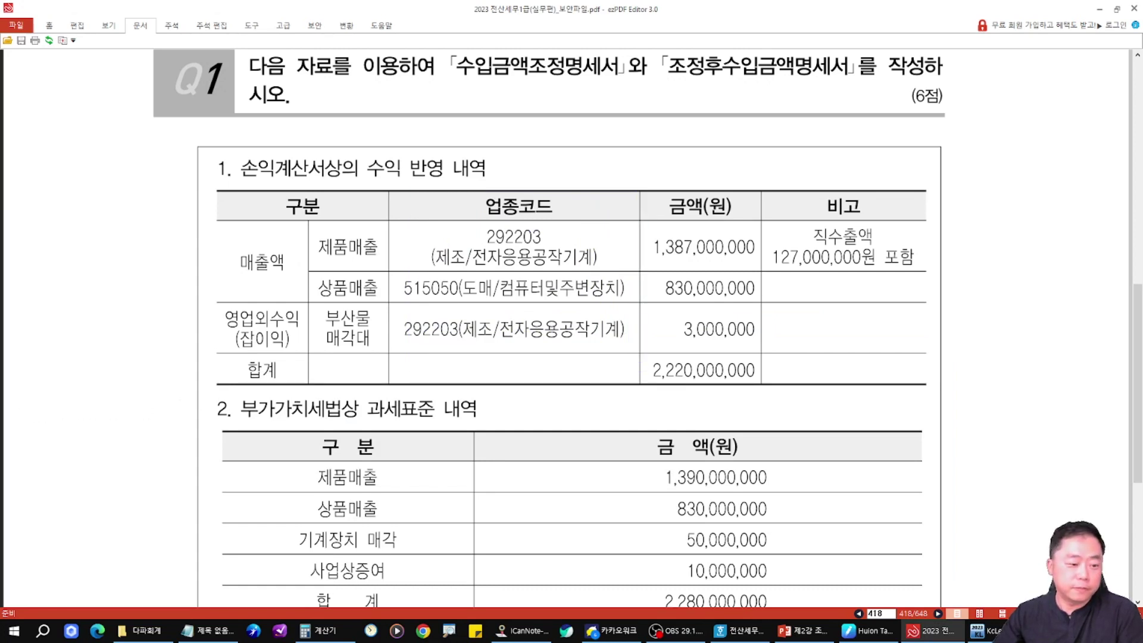
scroll(372, 377, "down", 2)
key("alt+Tab")
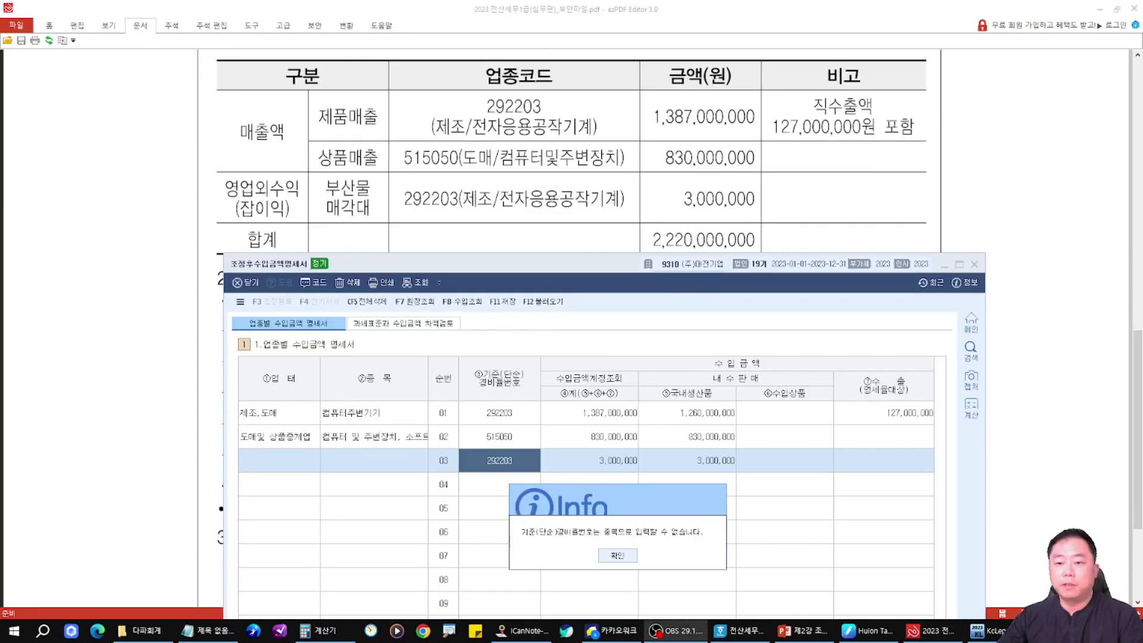
Step: Mark the 부산물 매각대 line's 3,000,000 and code 292203 and row 03's code, clear the markings, and dismiss the duplicate-code message
mouse_move(667, 178)
left_mouse_down()
mouse_move(761, 210)
mouse_move(669, 179)
left_mouse_up()
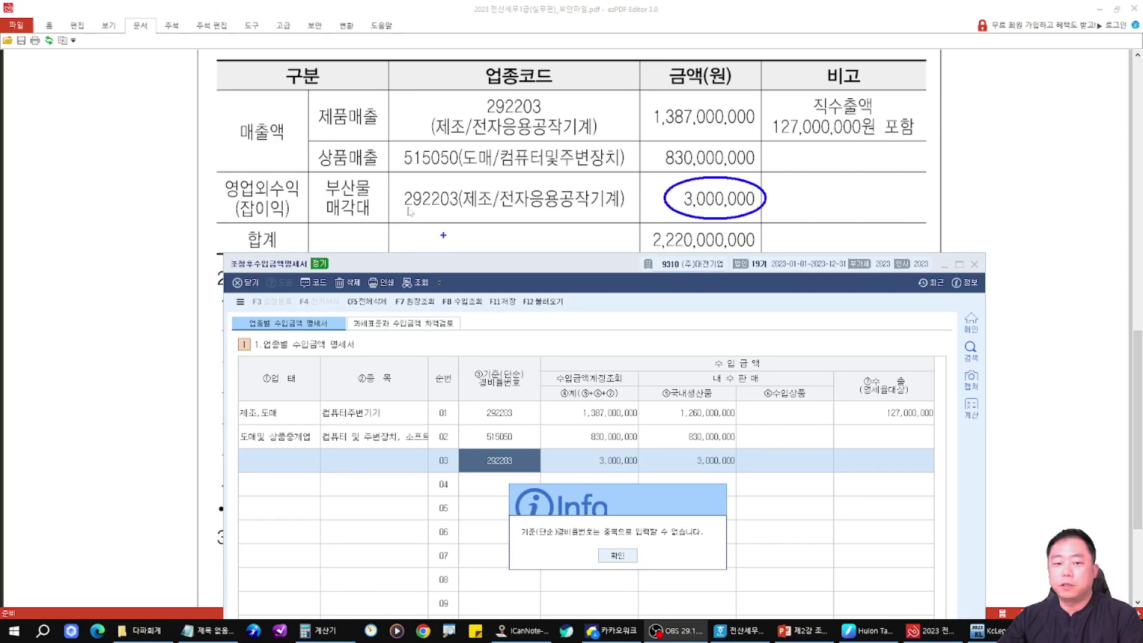
key("ctrl+s")
key("Escape")
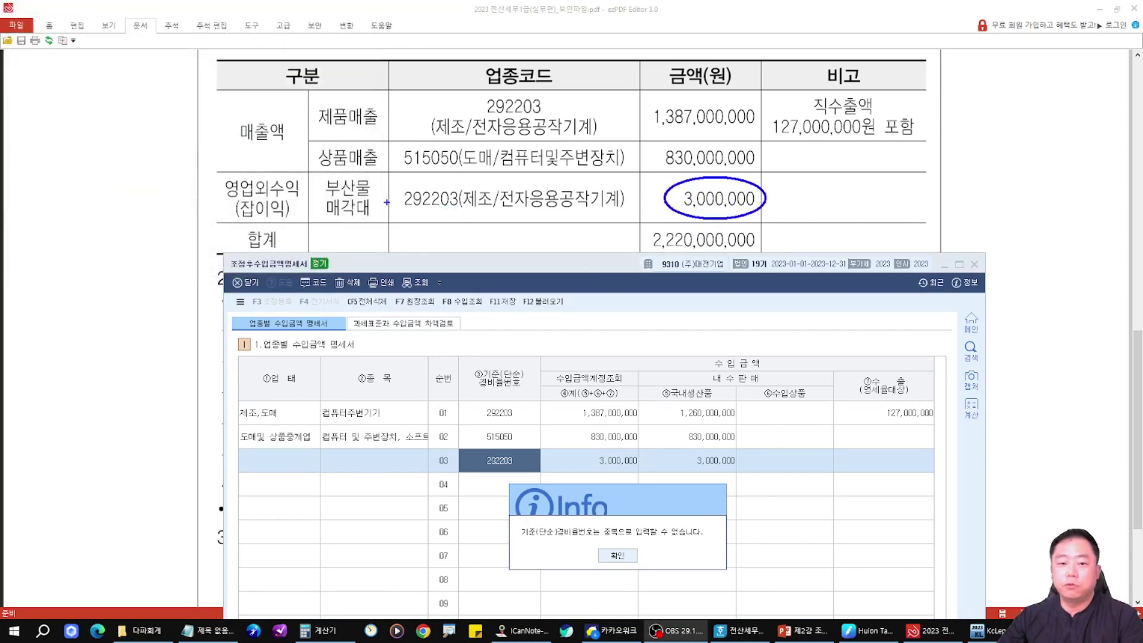
left_click_drag(388, 172, 483, 235)
mouse_move(535, 470)
left_mouse_down()
mouse_move(759, 518)
mouse_move(595, 470)
left_mouse_up()
key("Escape")
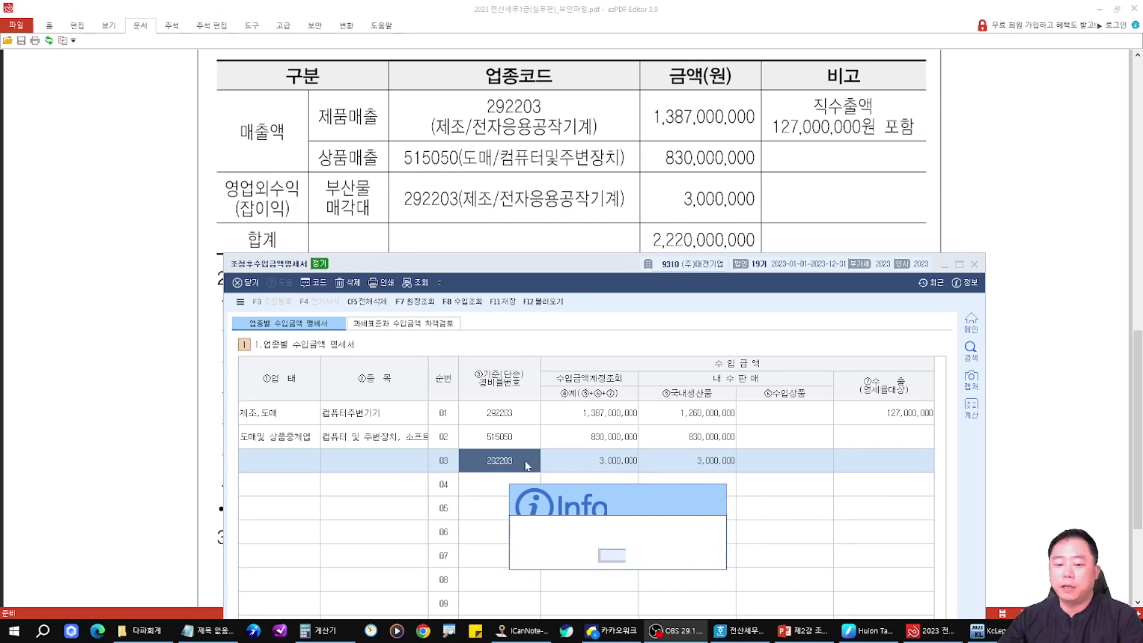
left_click(617, 554)
Step: Add row 01's 1,387,000,000 and the 부산물 매각대 3,000,000 in the form's calculator
left_click(628, 419)
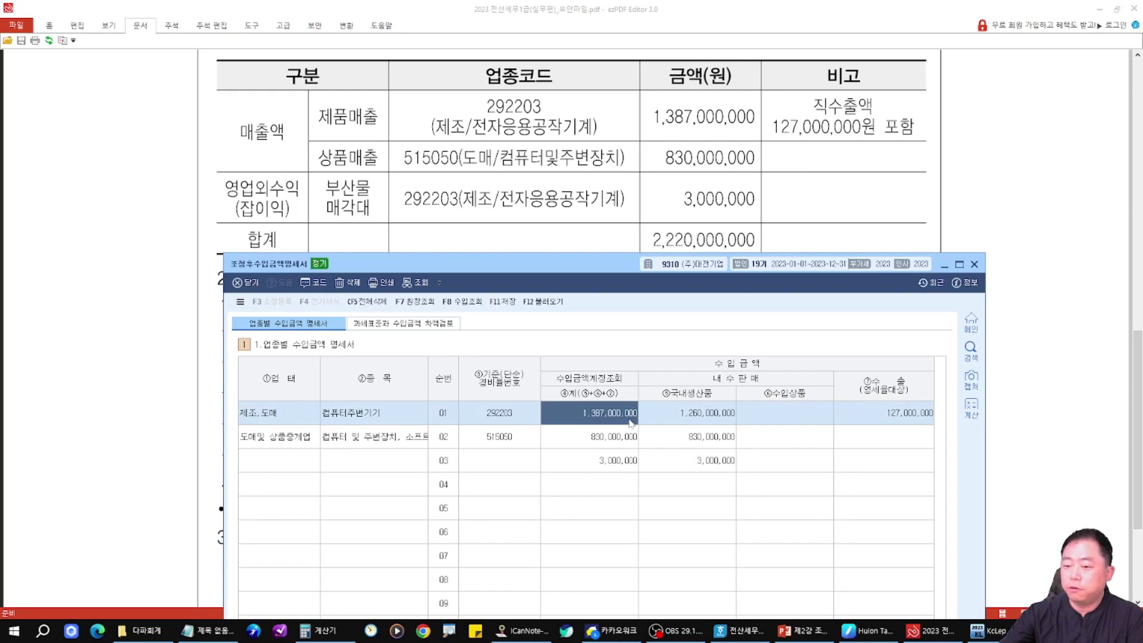
double_click(630, 422)
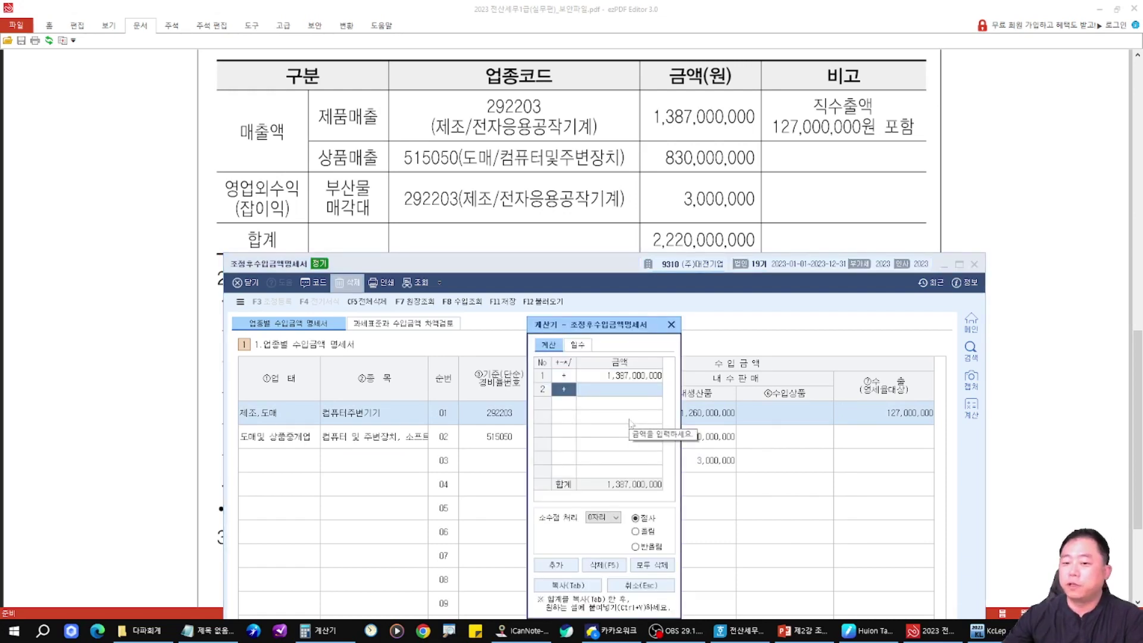
left_click_drag(574, 324, 760, 255)
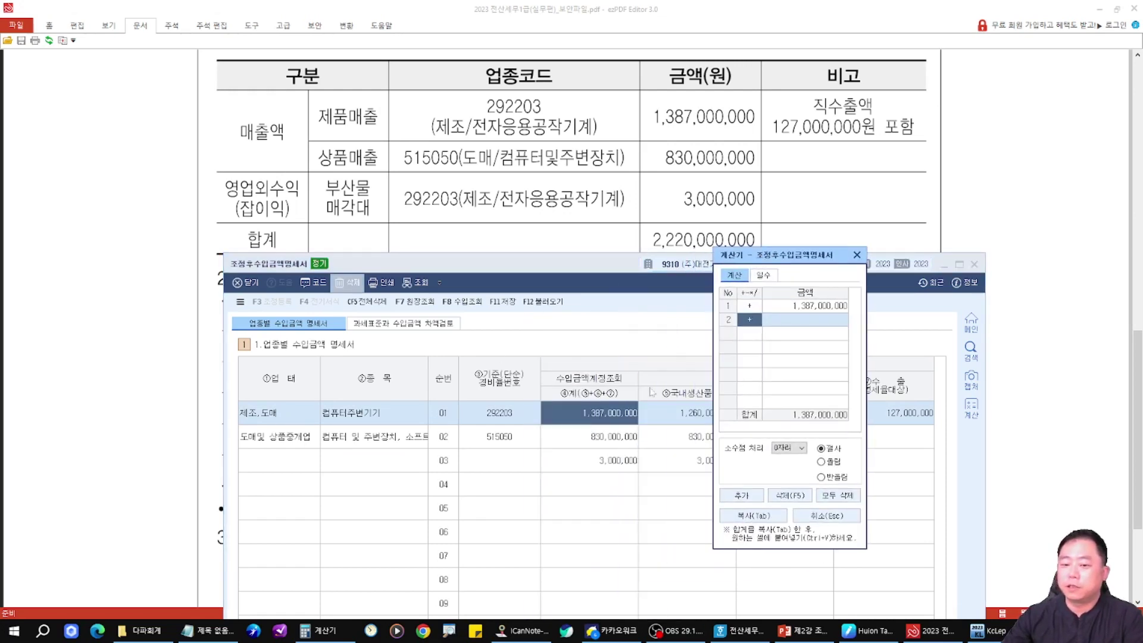
left_click(619, 460)
left_click(794, 316)
type("3000000")
key("Return")
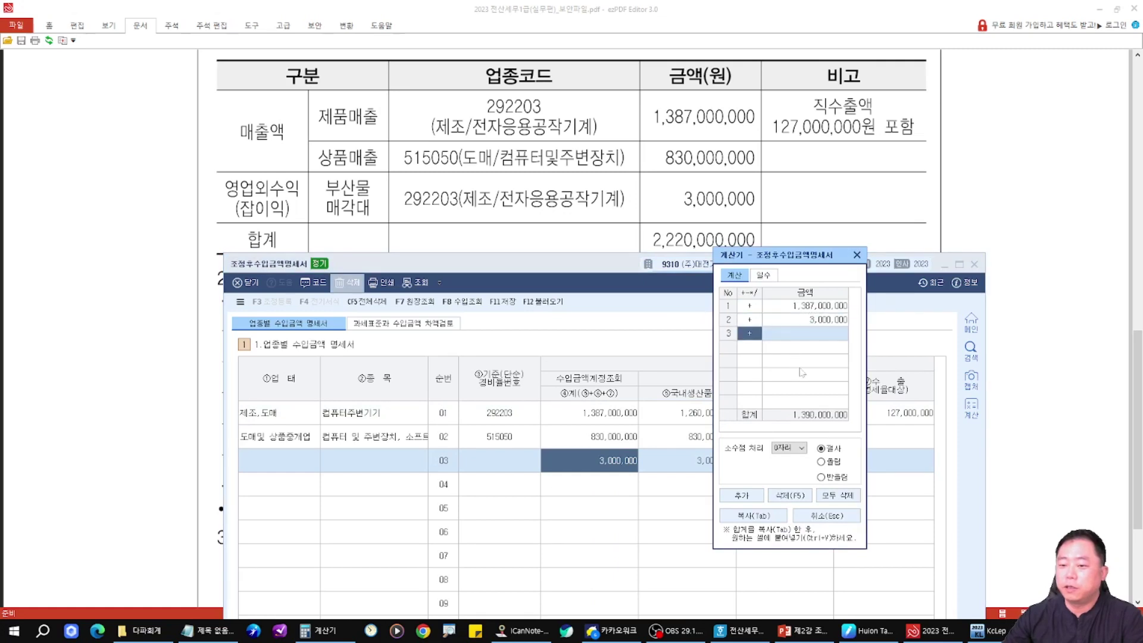
Step: Copy the calculator's total of 1,390,000,000 into row 01's 수입금액 계 and close the calculator
key("Tab")
left_click(601, 408)
type("1,390,000,000")
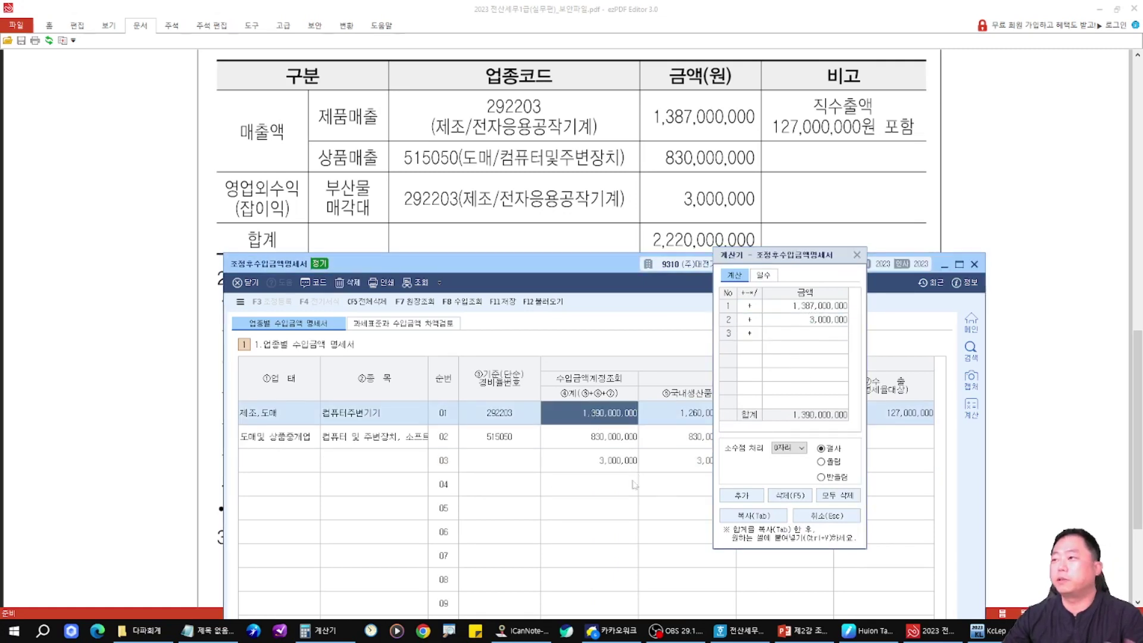
left_click(856, 254)
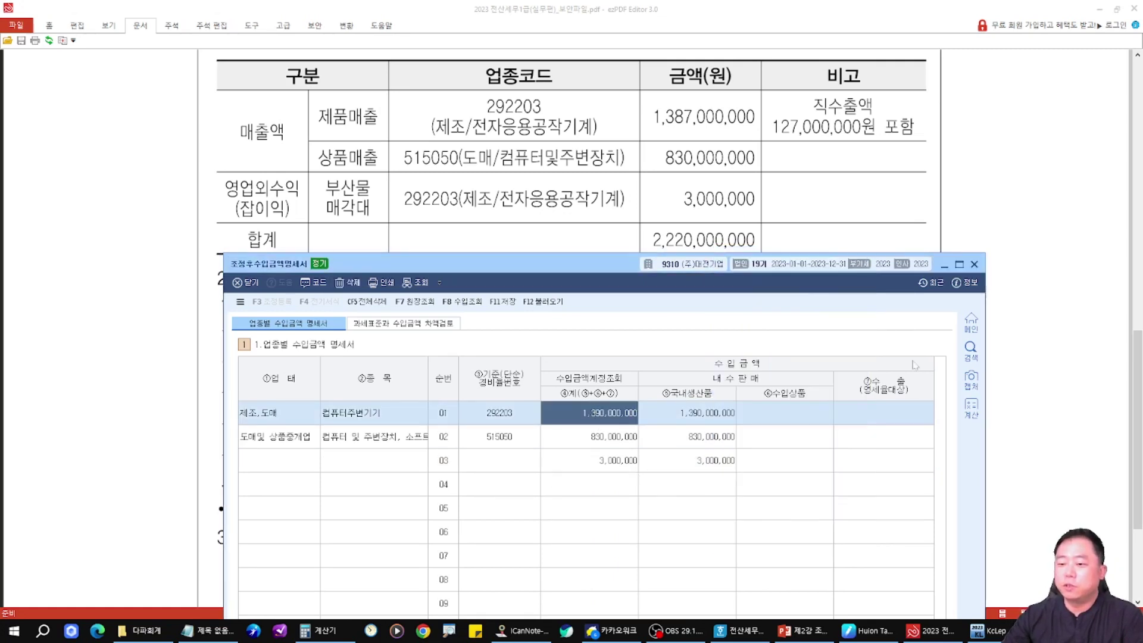
Step: Delete row 03 with its 3,000,000 and save the 업종별 수입금액 명세서
left_click(610, 460)
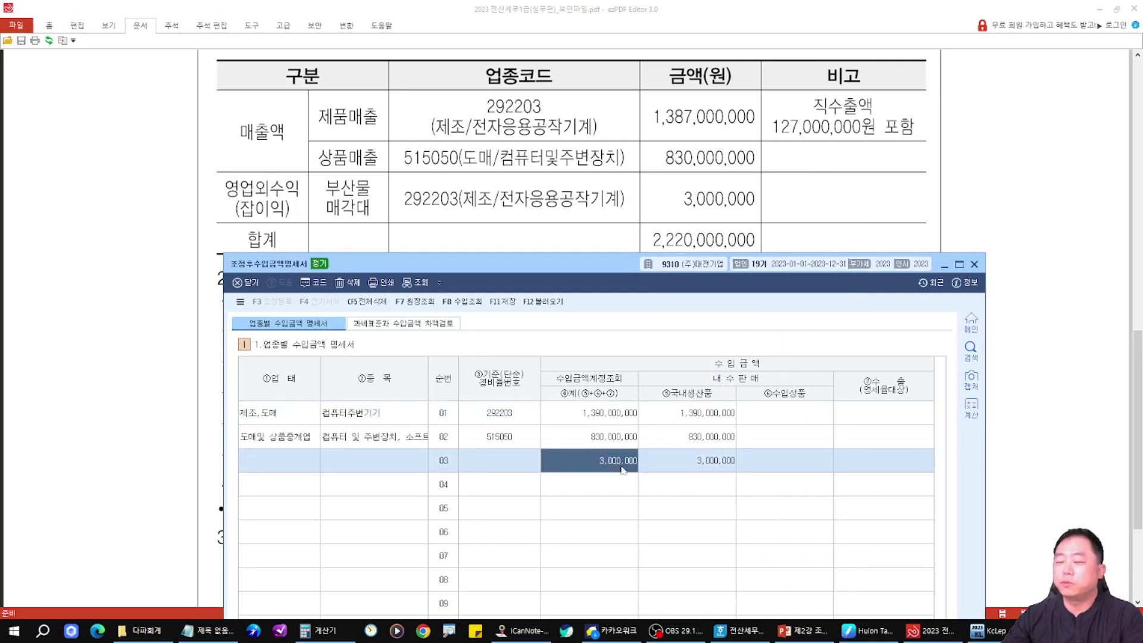
left_click(350, 282)
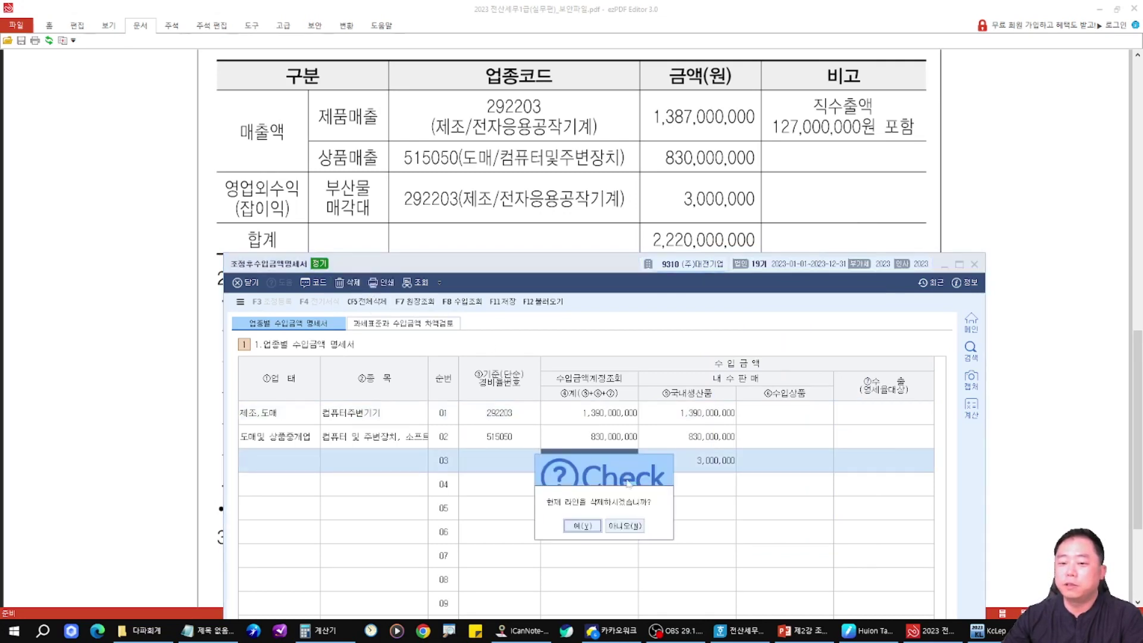
left_click(586, 527)
left_click_drag(593, 268, 614, 106)
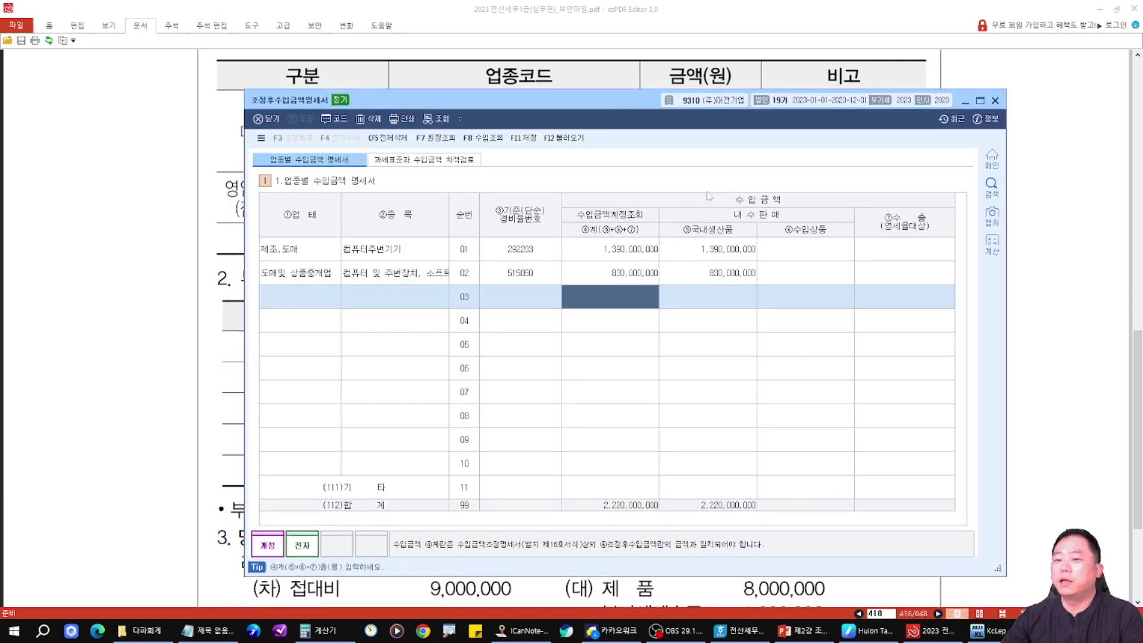
left_click(532, 142)
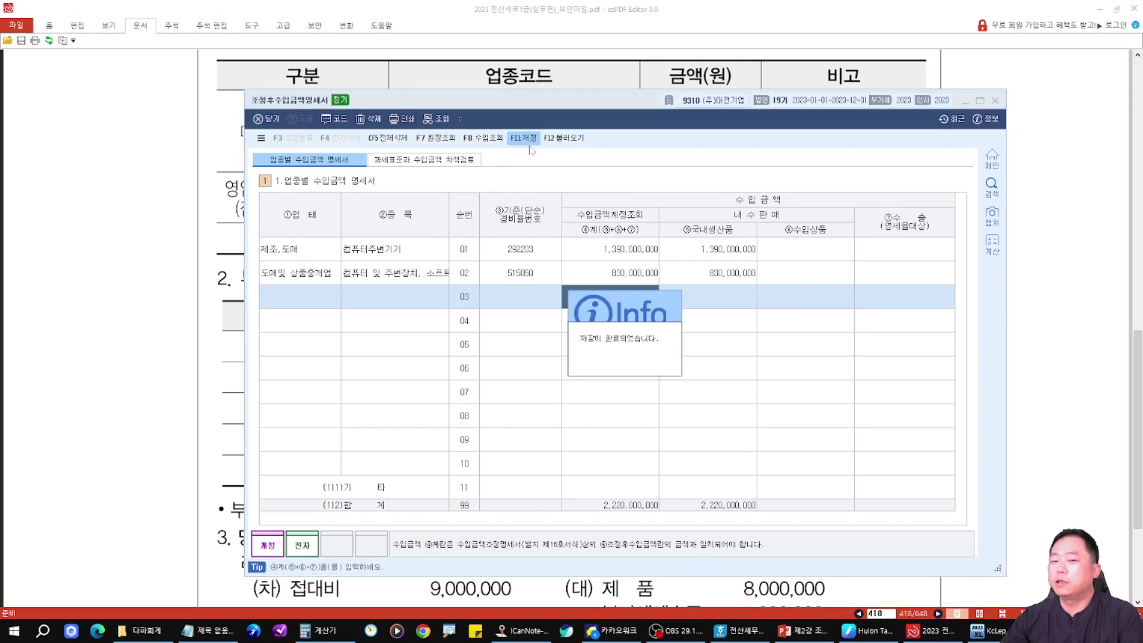
Step: Open the 과세표준과 수입금액 차액검토 and load its data afresh
left_click(465, 165)
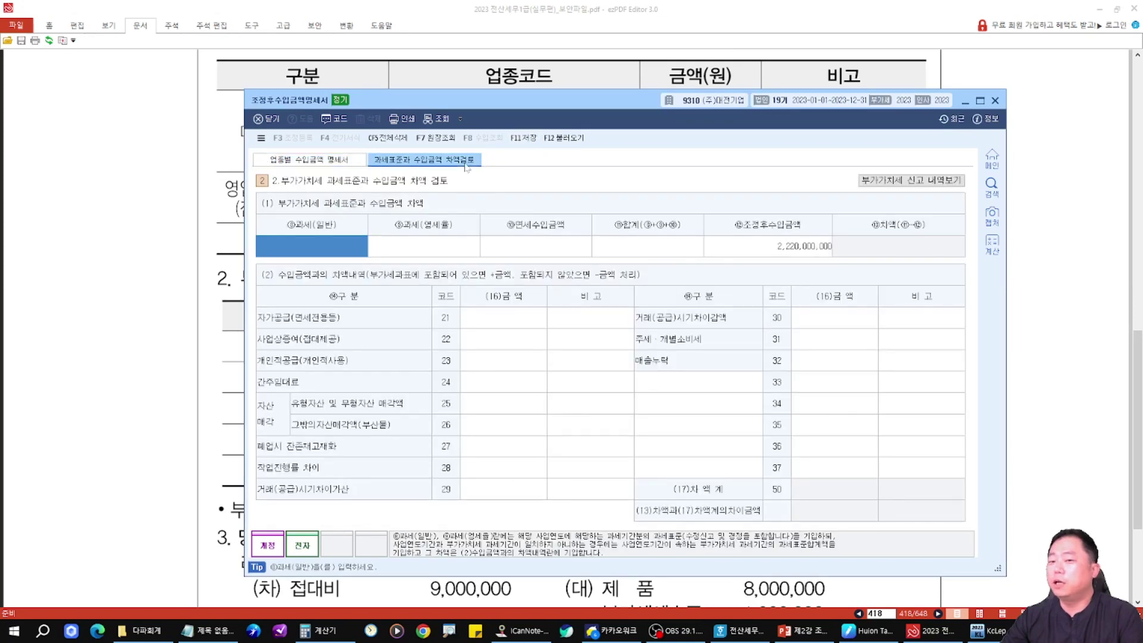
left_click(564, 140)
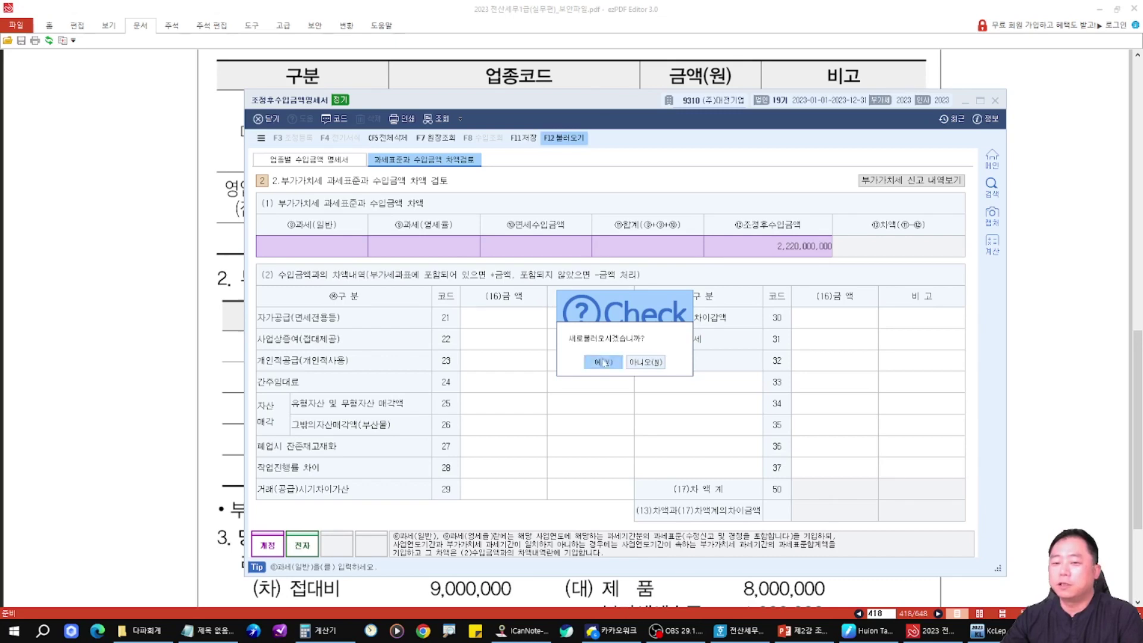
left_click(604, 362)
Step: Switch to PowerPoint and frame problem 418(9310)'s 과세(일반) and 과세(영세) amounts on the 관련문제(2023) slide
left_click(803, 630)
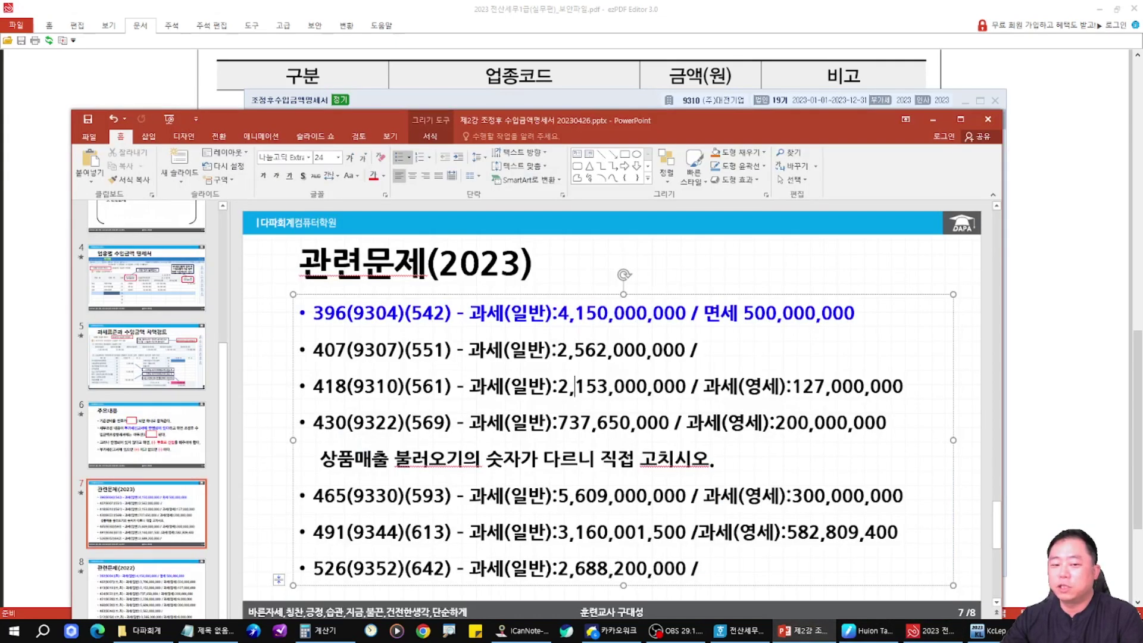
mouse_move(450, 360)
left_mouse_down()
mouse_move(466, 373)
mouse_move(920, 405)
left_mouse_up()
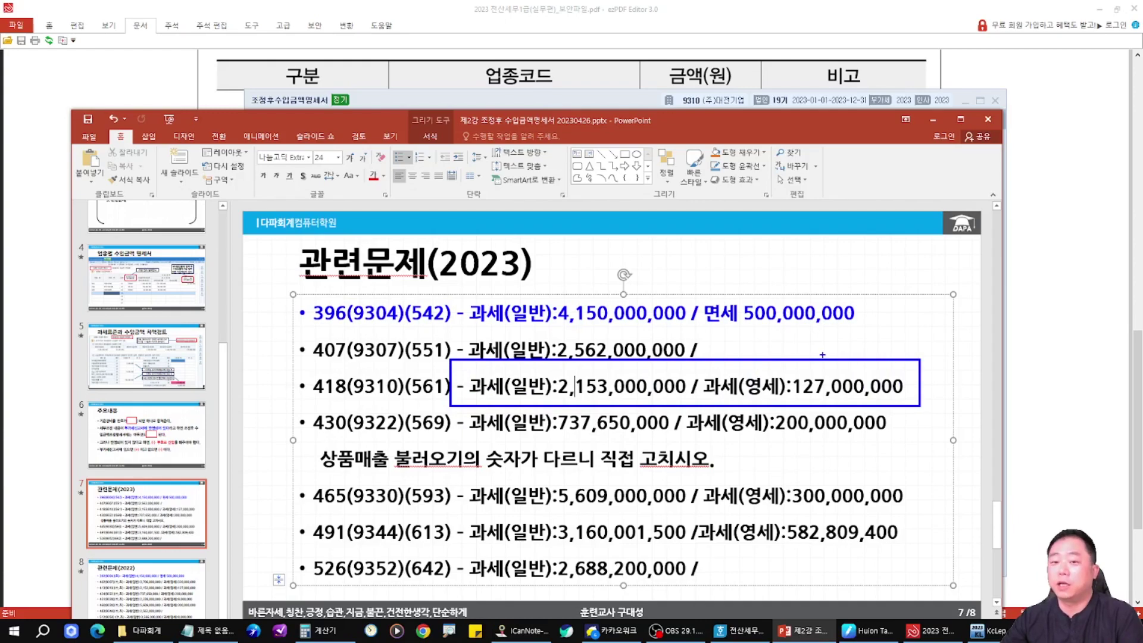
left_click_drag(655, 146, 644, 41)
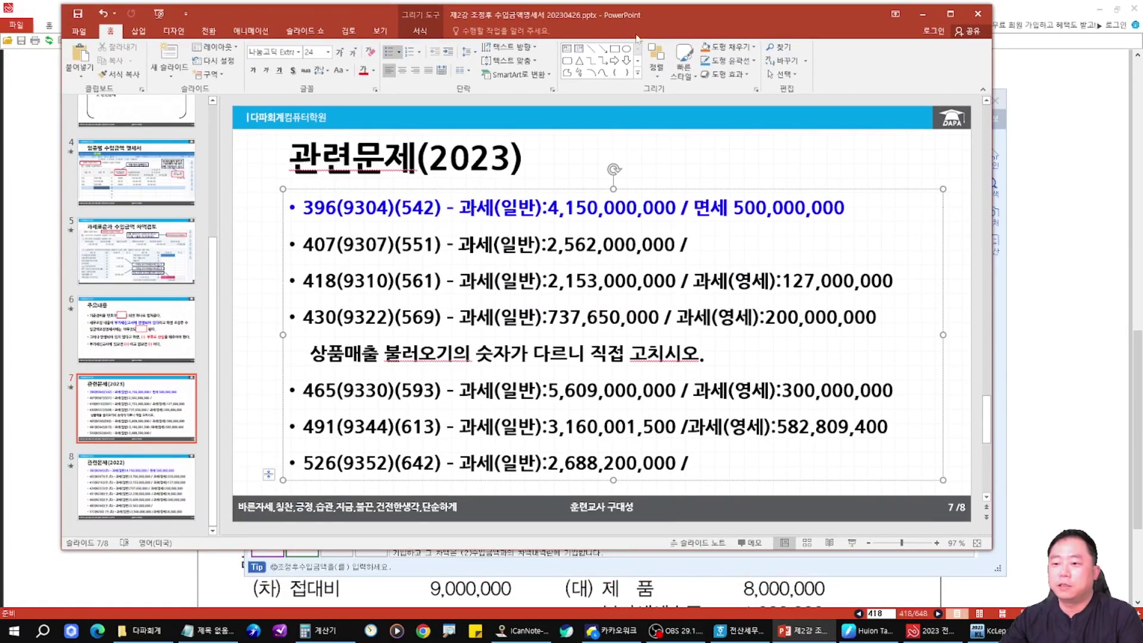
Step: Return to the 차액검토 form and enter 2,153,000,000 as 과세(일반) and 127,000,000 as 과세(영세율)
left_click(995, 320)
left_click_drag(665, 109, 666, 313)
left_click(413, 453)
left_click(350, 454)
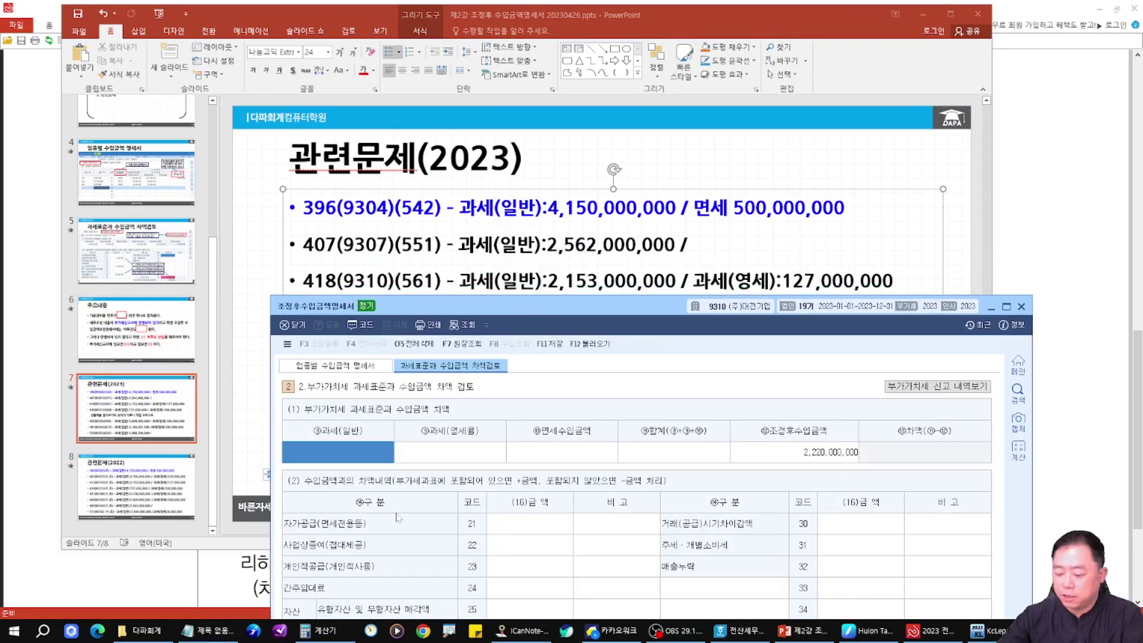
type("2153000000")
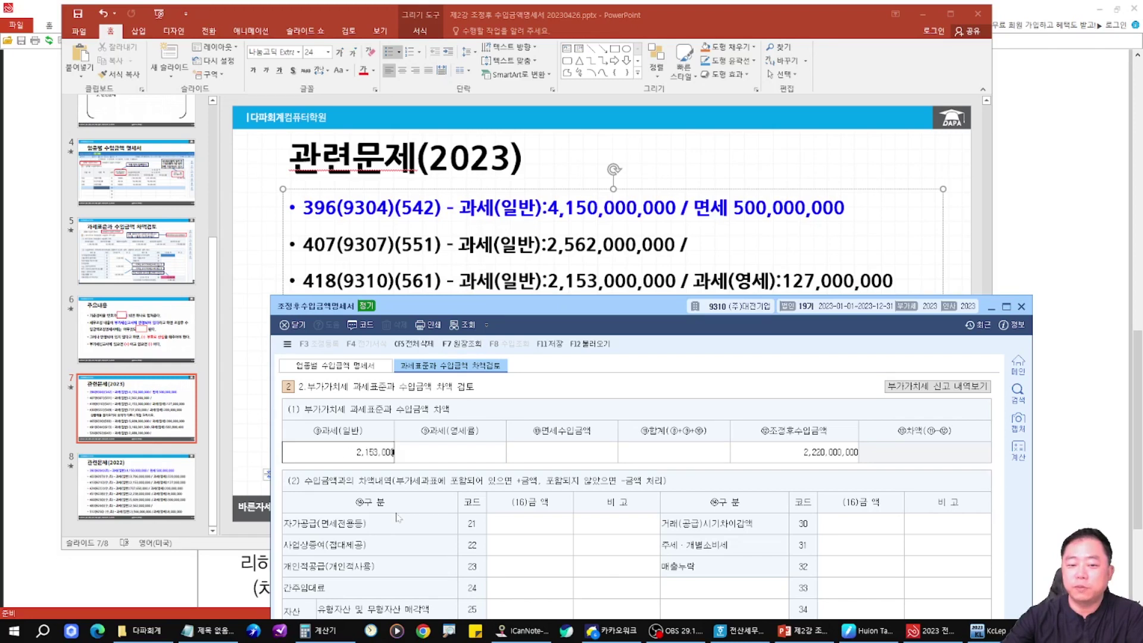
key("Return")
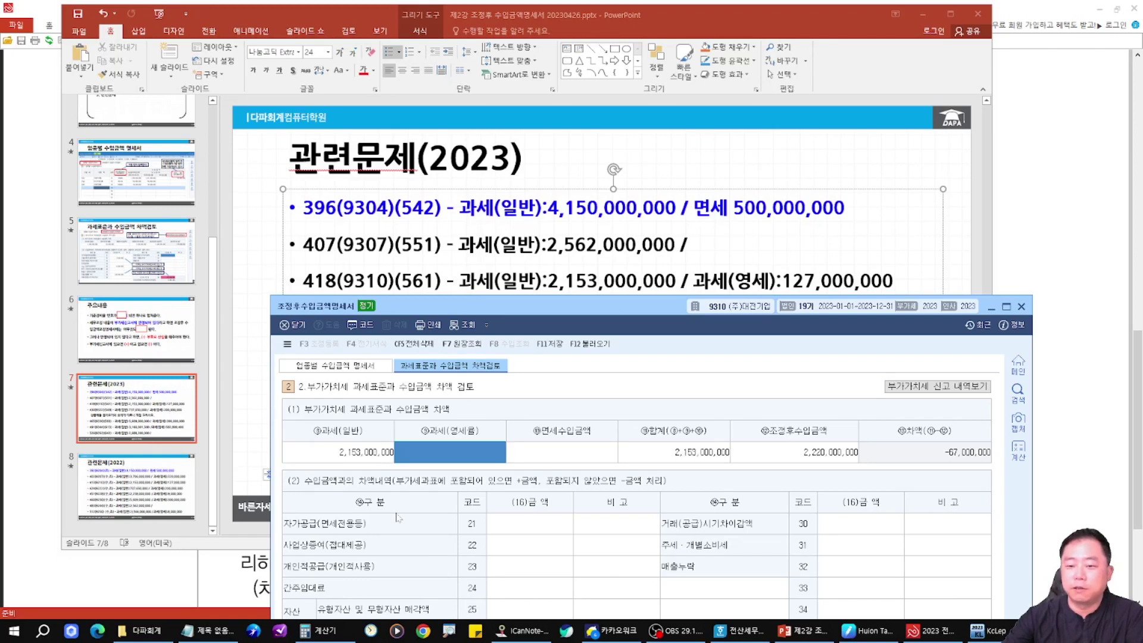
type("127,000,000")
key("Return")
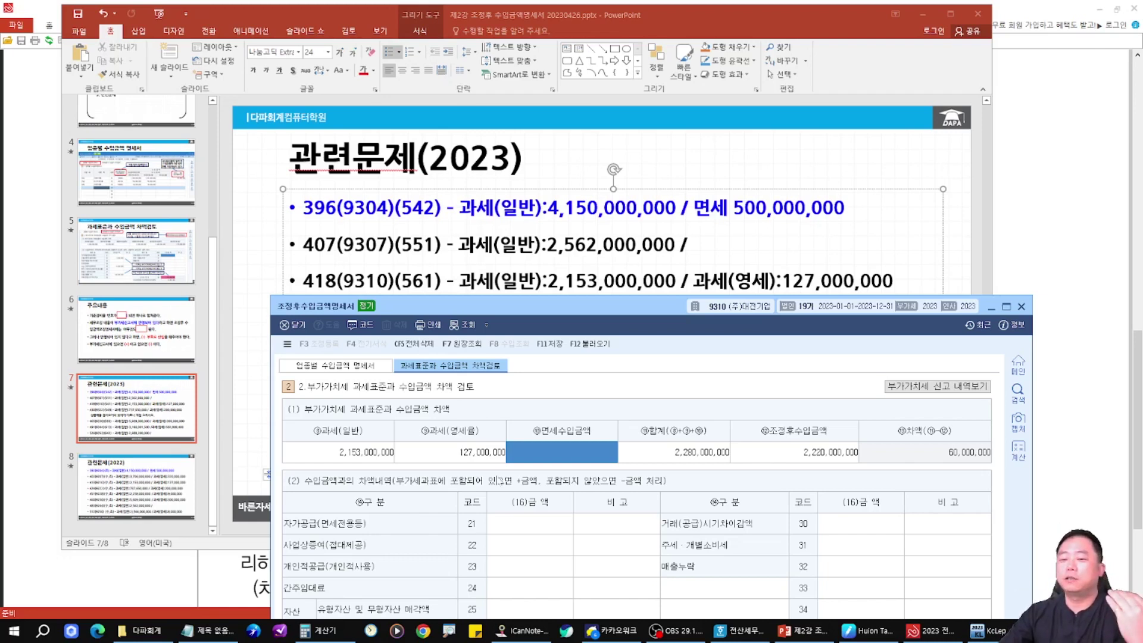
Step: Frame the (17)차액계 amount cell in the 차액검토 and clear the frame
left_click_drag(612, 313, 564, 53)
left_click_drag(753, 418, 862, 451)
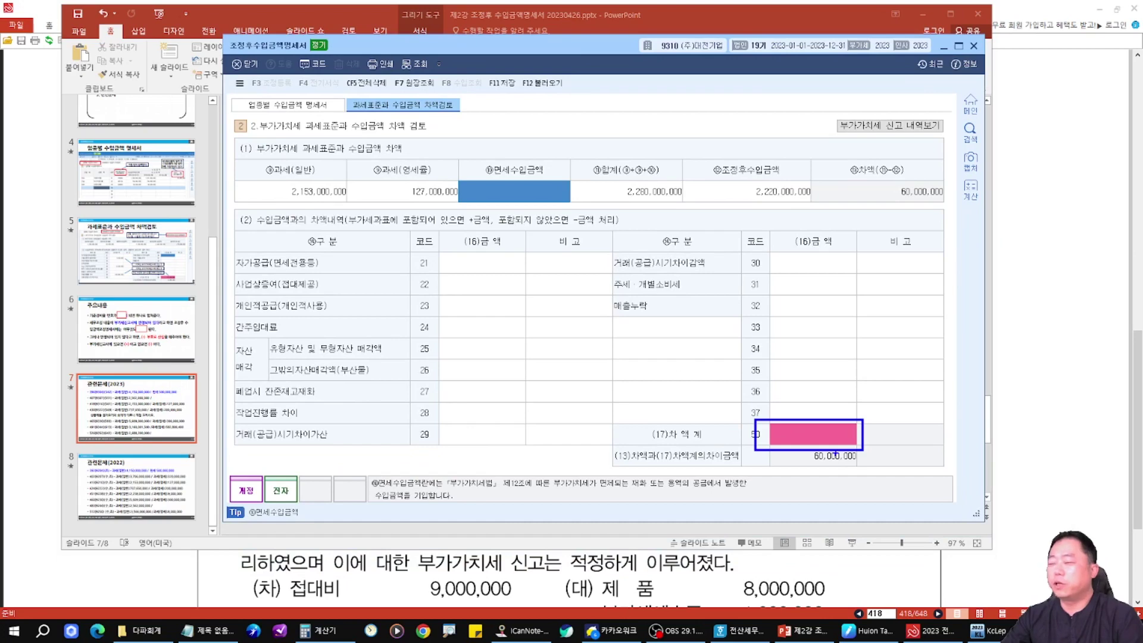
key("Escape")
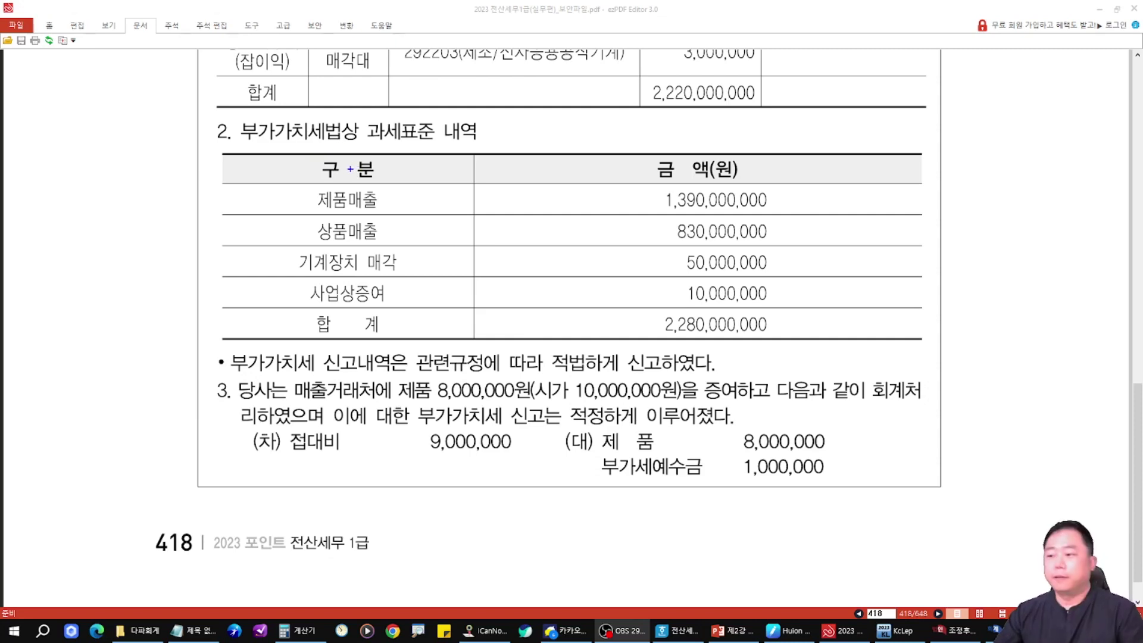
Step: Compare 제품매출 and 상품매출 in the problem's 과세표준 table with rows 01 and 02, marking each pair and clearing the marks
left_click(955, 630)
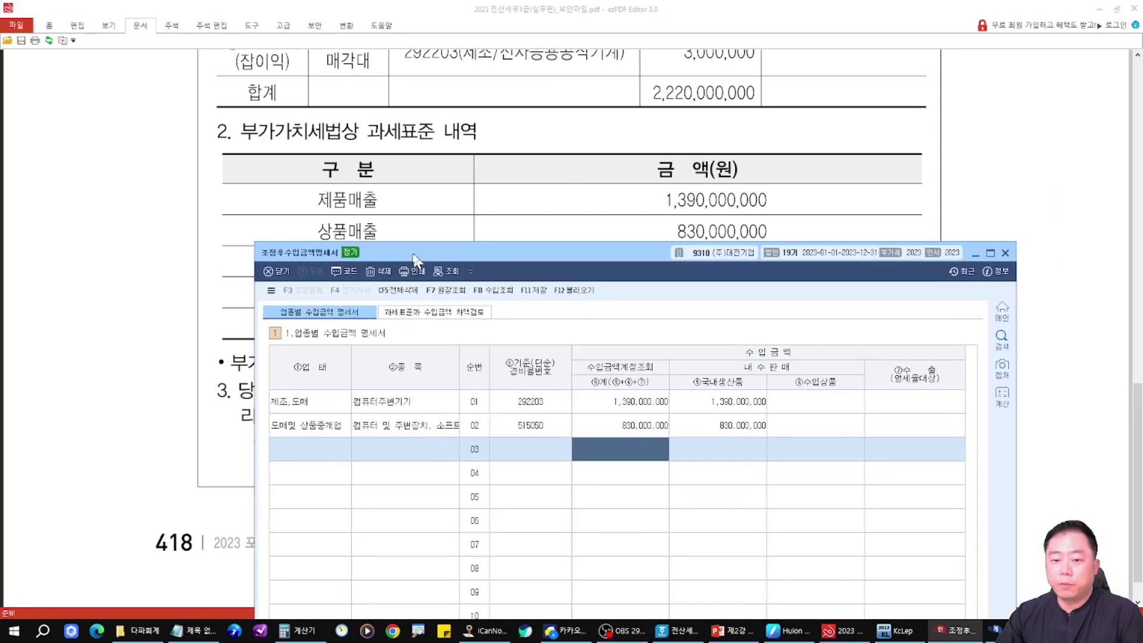
left_click_drag(619, 264, 604, 272)
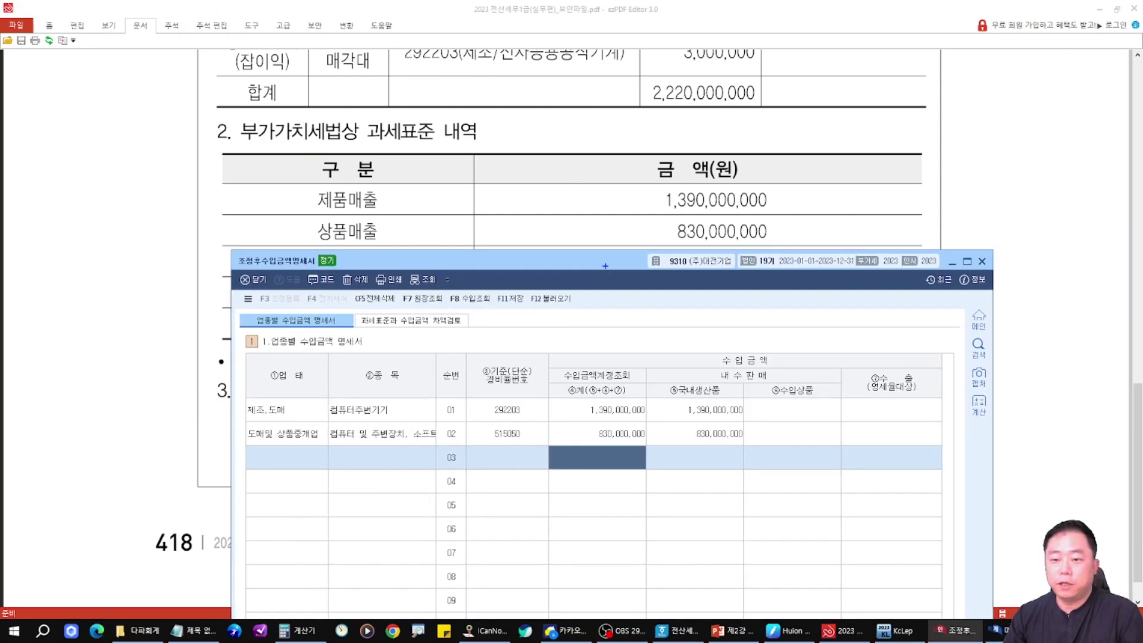
mouse_move(345, 178)
left_mouse_down()
mouse_move(305, 201)
mouse_move(365, 206)
left_mouse_up()
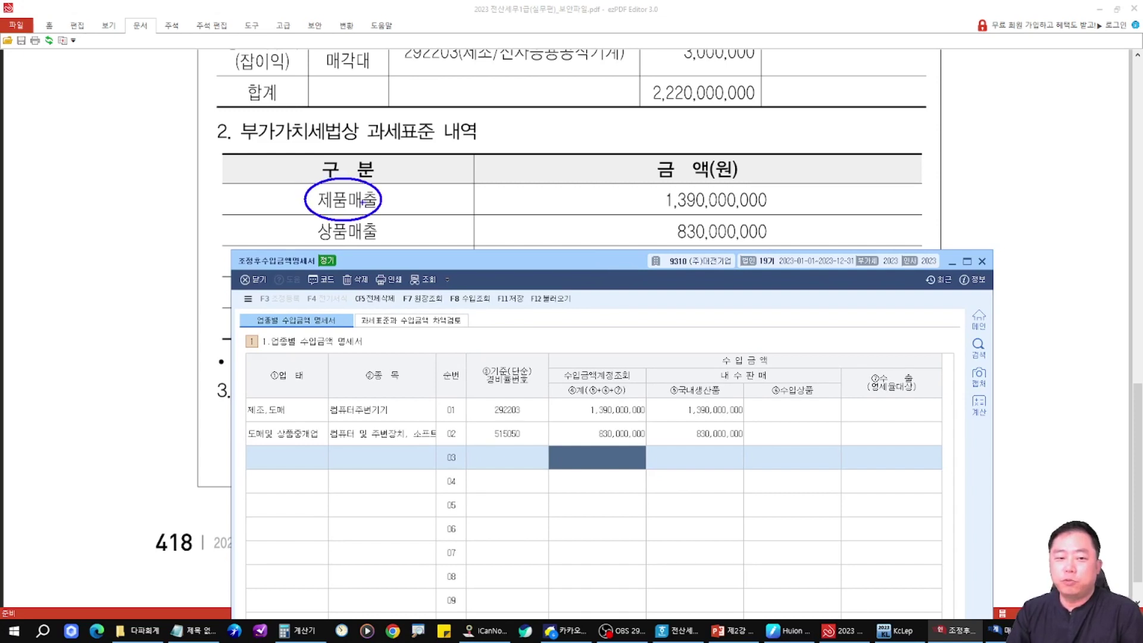
left_click_drag(218, 152, 356, 149)
left_click_drag(613, 187, 641, 181)
left_click_drag(558, 404, 584, 400)
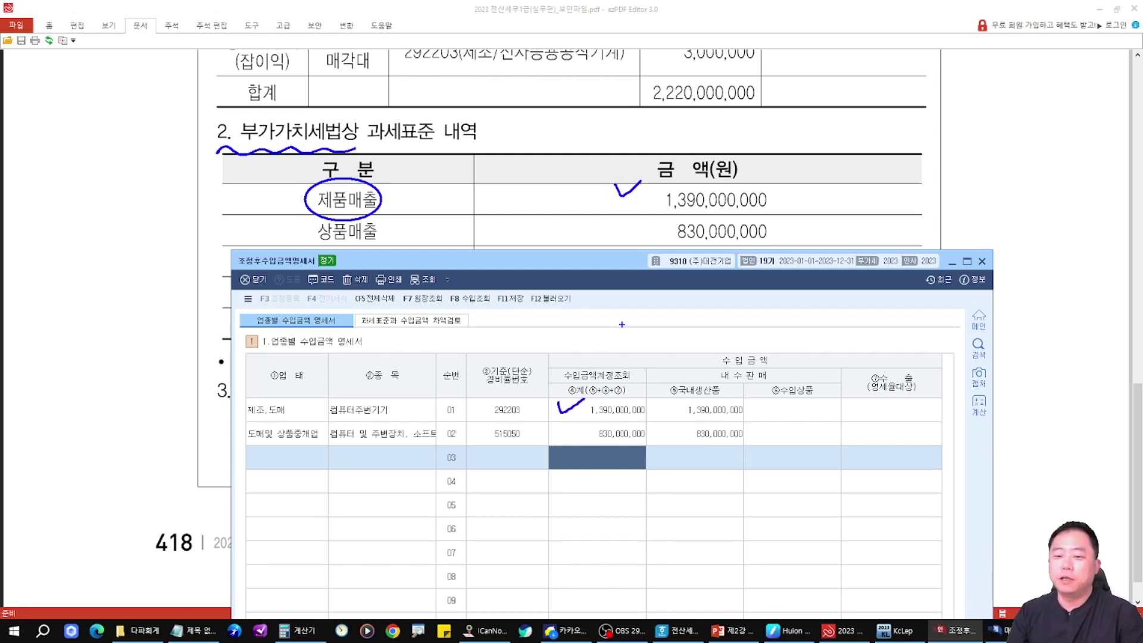
left_click_drag(556, 433, 582, 424)
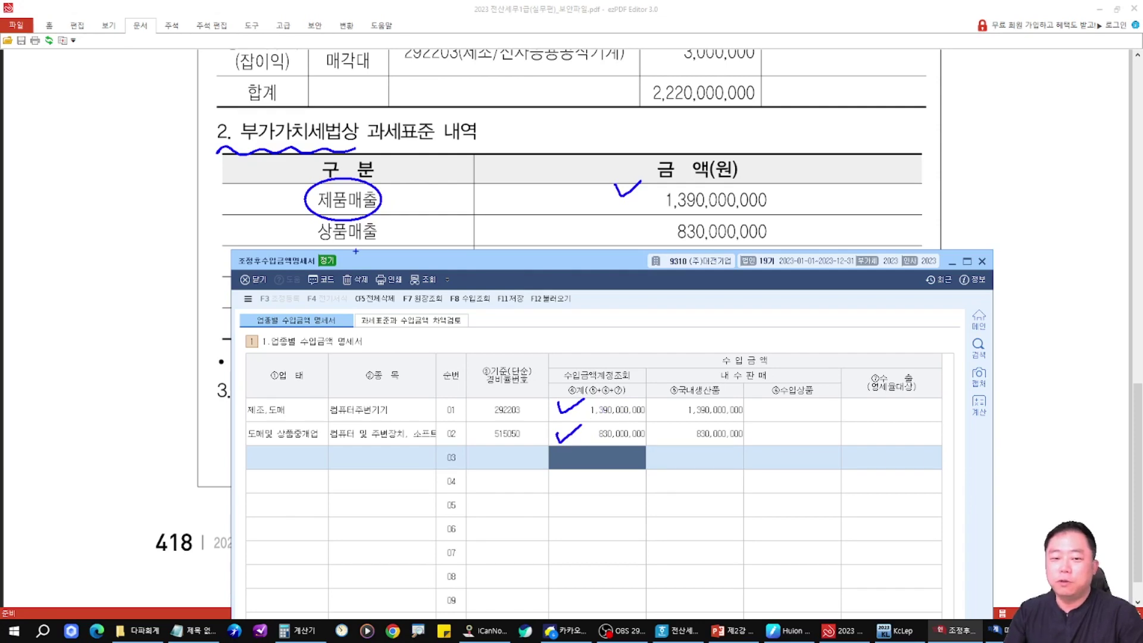
left_click_drag(304, 213, 397, 247)
left_click_drag(621, 226, 649, 223)
key("Escape")
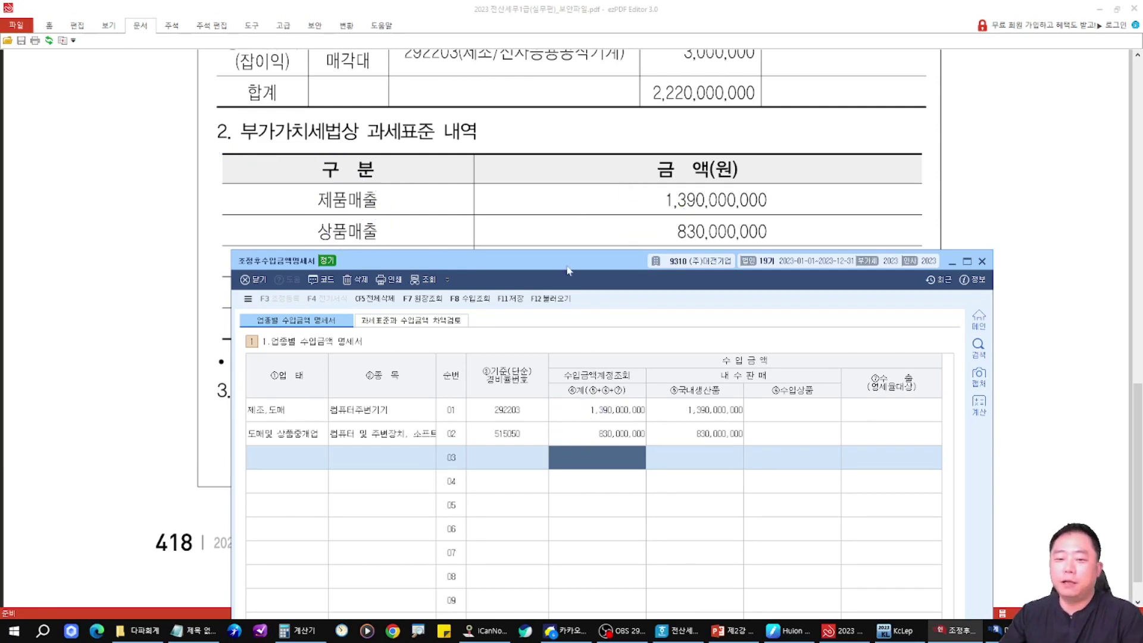
Step: In the 차액검토, mark the +금액 rule, put plus signs beside 기계장치 매각 and 사업상증여, and clear the marks
left_click_drag(567, 263, 560, 327)
left_click(419, 385)
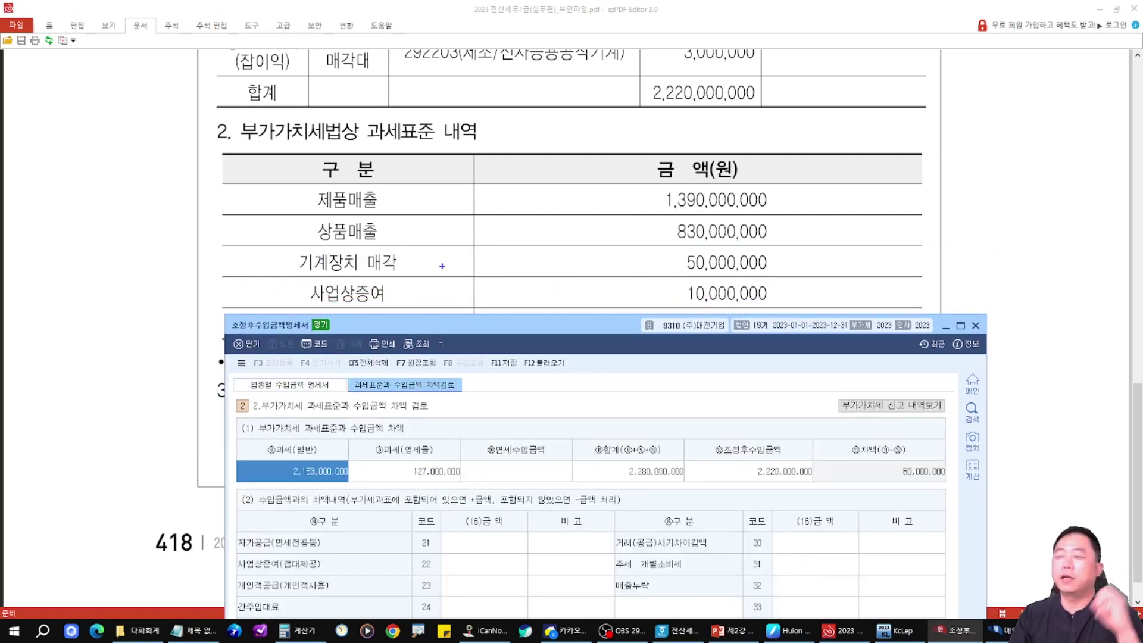
left_click_drag(646, 260, 662, 258)
left_click_drag(655, 251, 653, 266)
mouse_move(331, 517)
left_mouse_down()
mouse_move(455, 516)
mouse_move(473, 485)
mouse_move(471, 519)
left_mouse_up()
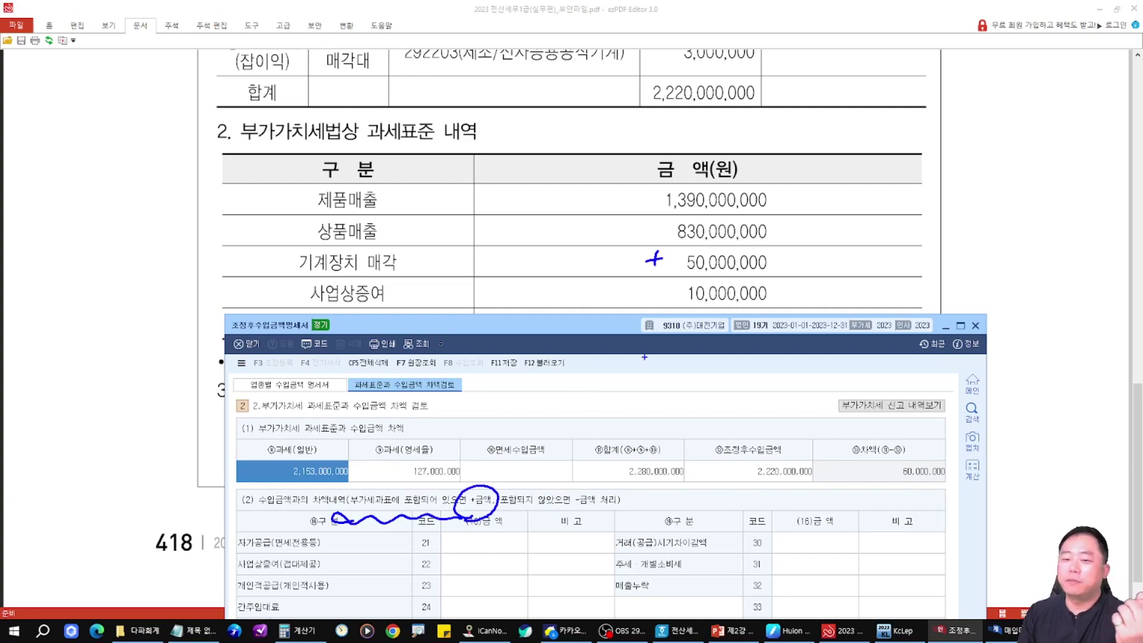
left_click_drag(650, 301, 666, 297)
mouse_move(658, 286)
left_mouse_down()
mouse_move(656, 307)
mouse_move(675, 60)
mouse_move(714, 350)
mouse_move(938, 101)
mouse_move(721, 92)
left_mouse_up()
key("Escape")
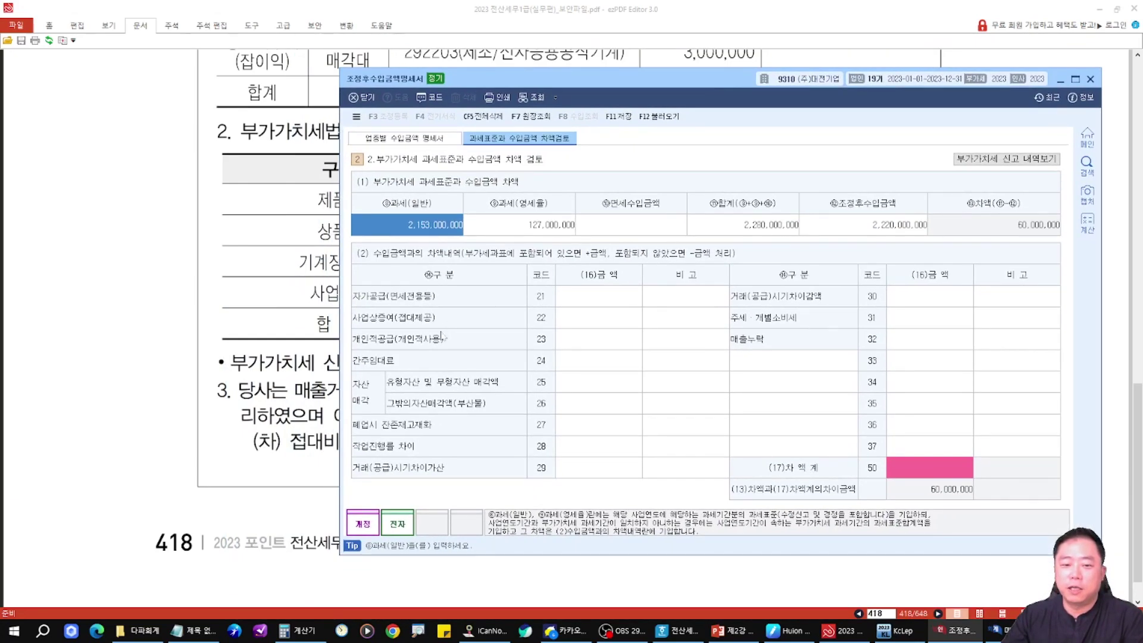
Step: Enter 50,000,000 as the 유형자산 및 무형자산 매각액 amount (code 25)
left_click(611, 388)
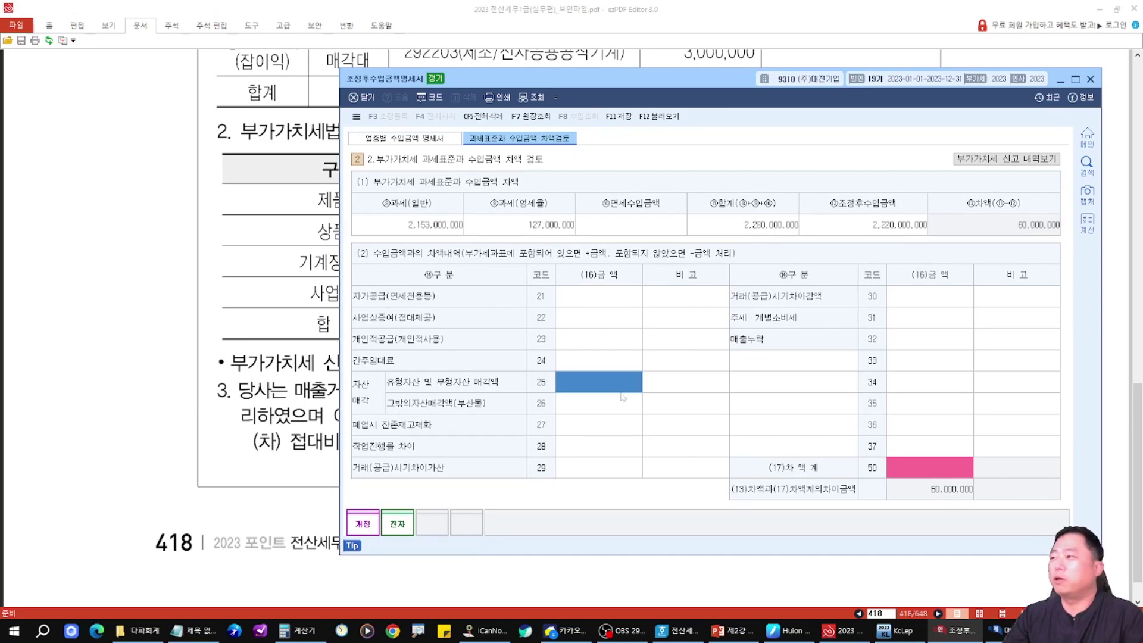
left_click(633, 64)
scroll(595, 220, "up", 3)
scroll(598, 224, "down", 3)
key("alt+Tab")
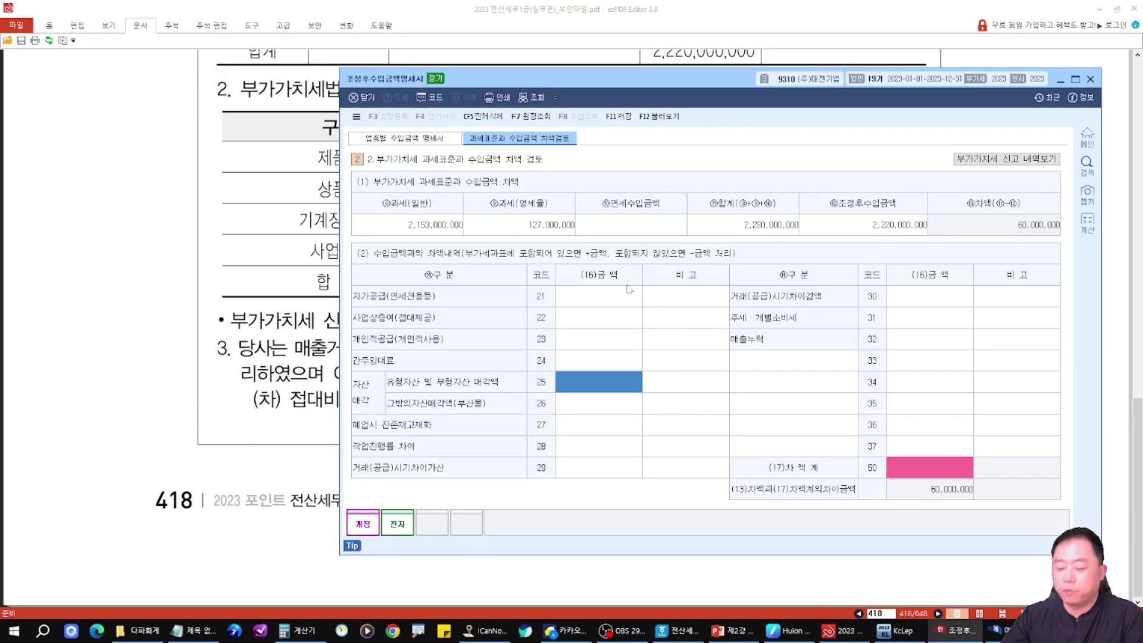
type("50000000")
key("Return")
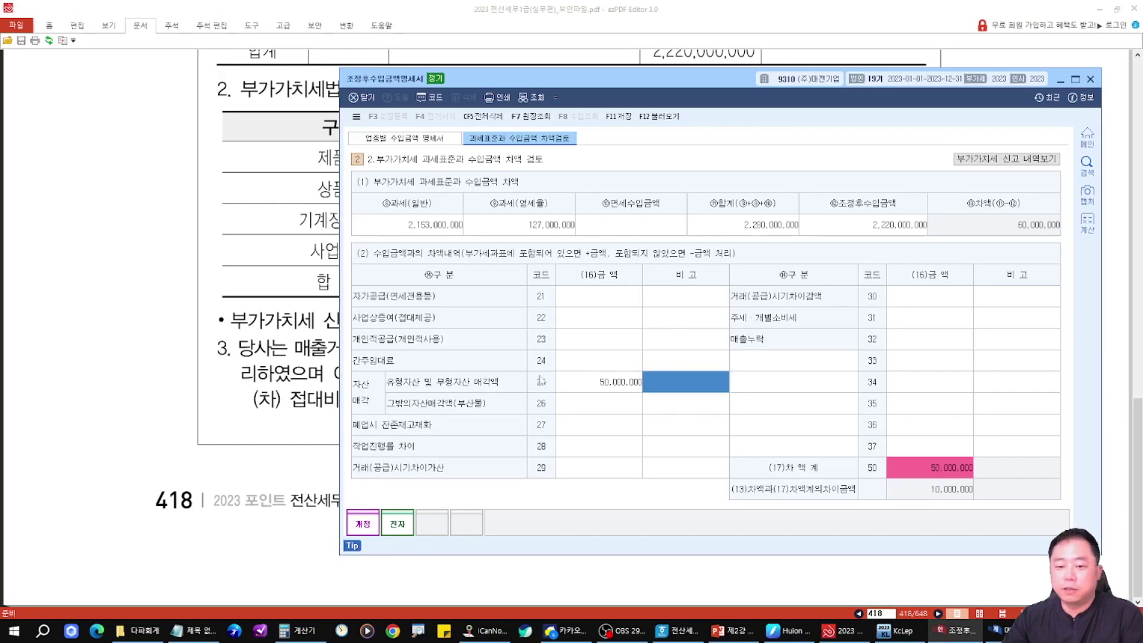
Step: Frame the 사업상증여(접대제공) item (code 22) in the 차액검토 and clear the frame
key("alt+Tab")
key("alt+Tab")
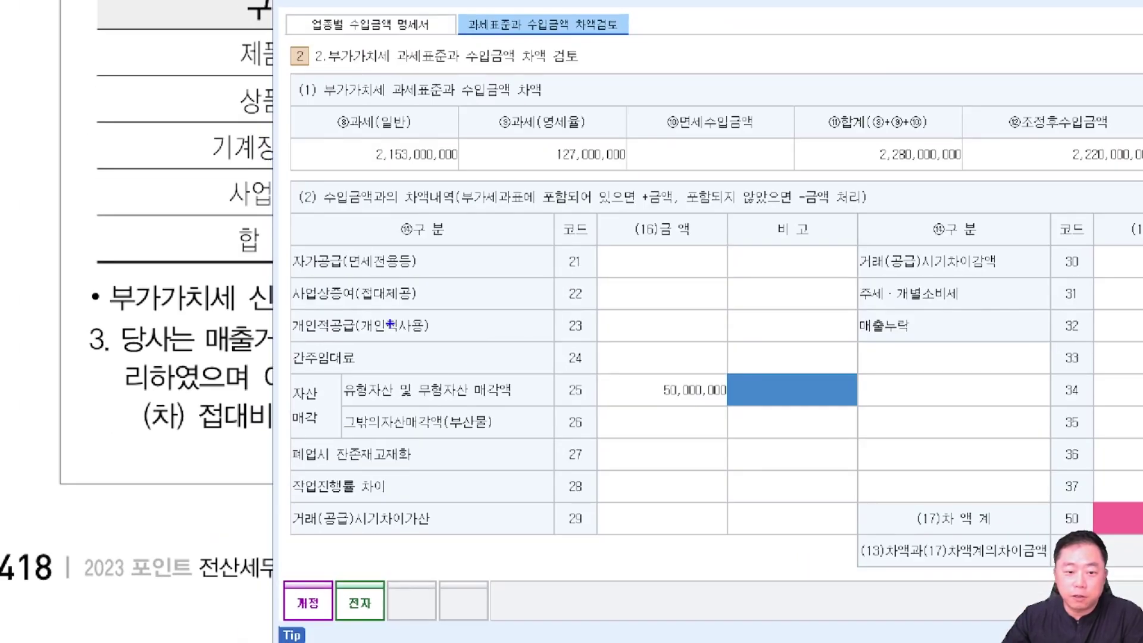
left_click_drag(271, 275, 430, 310)
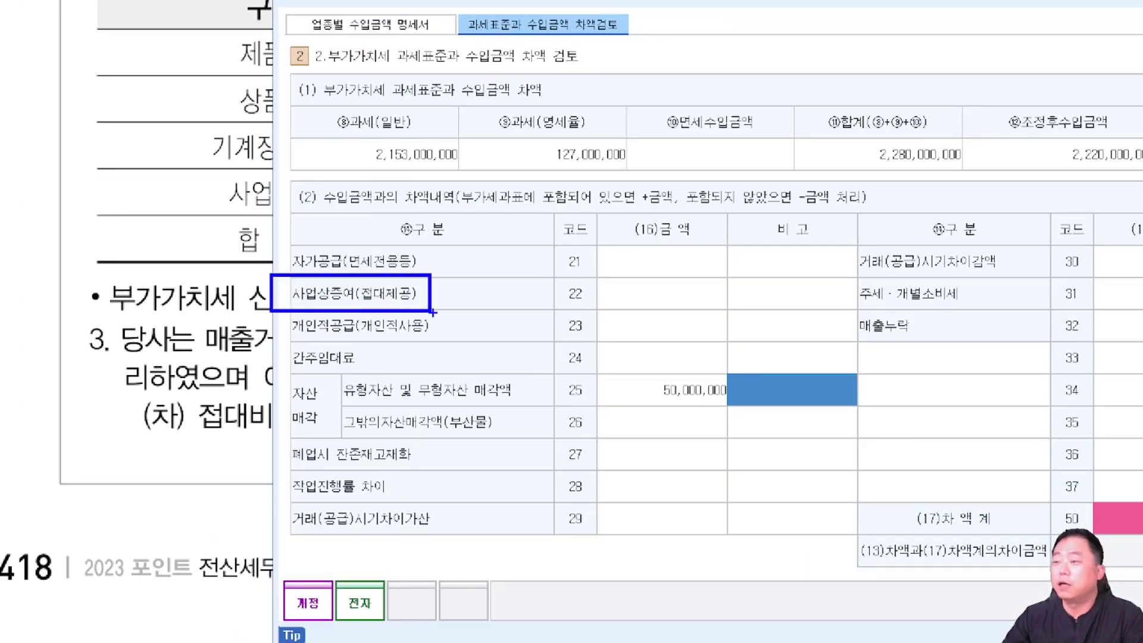
left_click(689, 304)
key("alt+Tab")
key("alt+Tab")
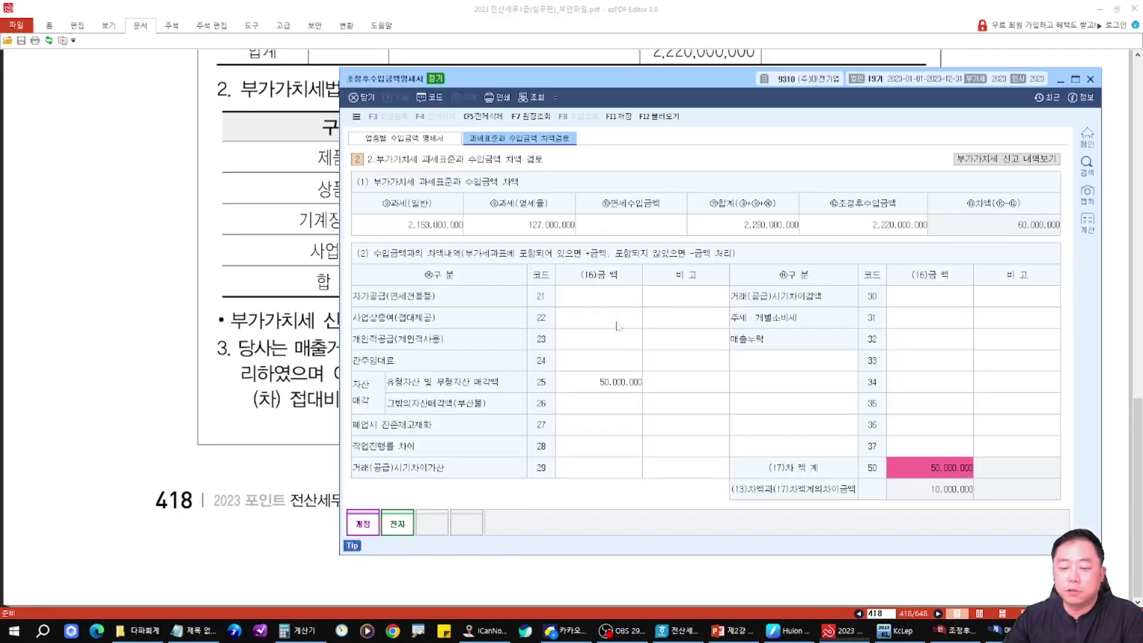
Step: Enter 10,000,000 as the 사업상증여(접대제공) amount (code 22)
left_click(616, 326)
type("10000000")
key("Return")
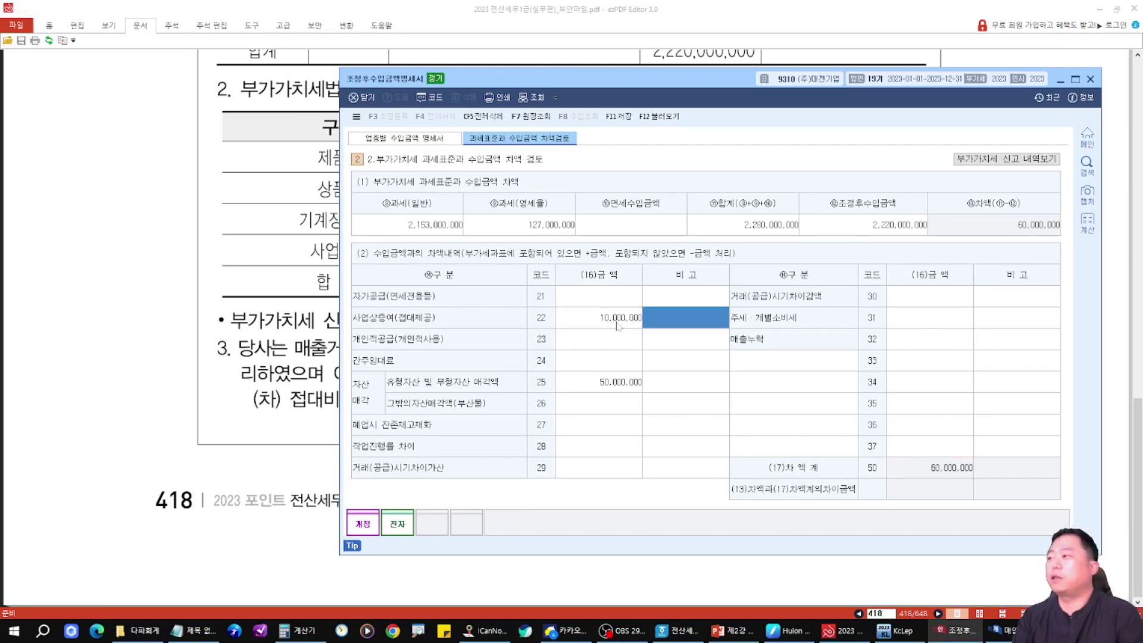
Step: In problem 418, bracket note 3 on the gifted products and link 사업상증여 in the 과세표준 table to it with an arrow
left_click(283, 386)
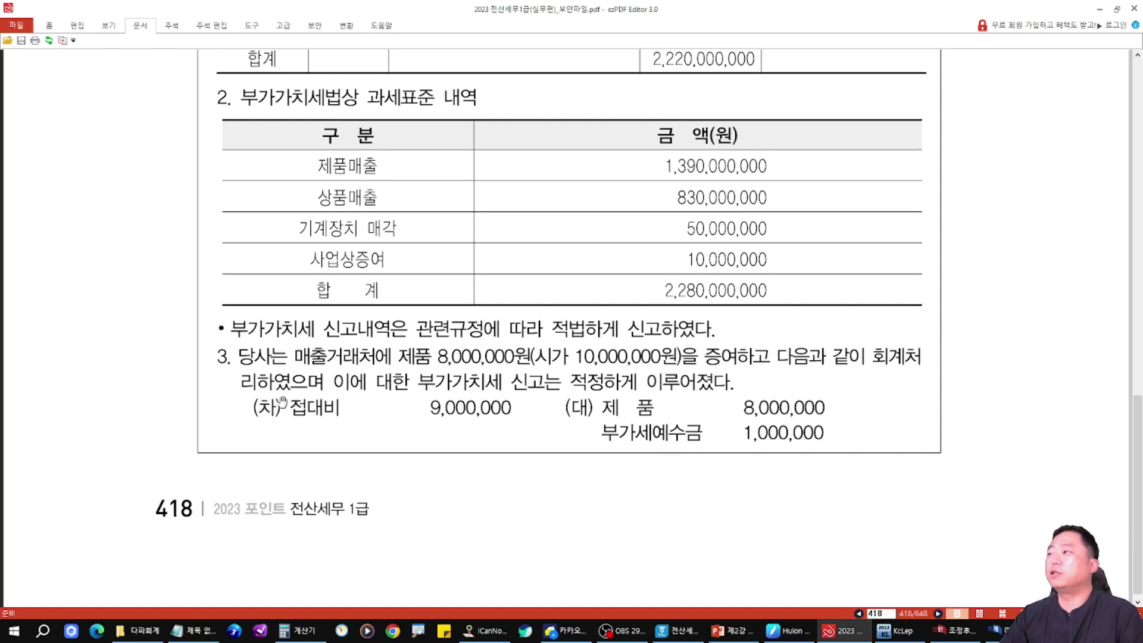
left_click_drag(210, 341, 210, 430)
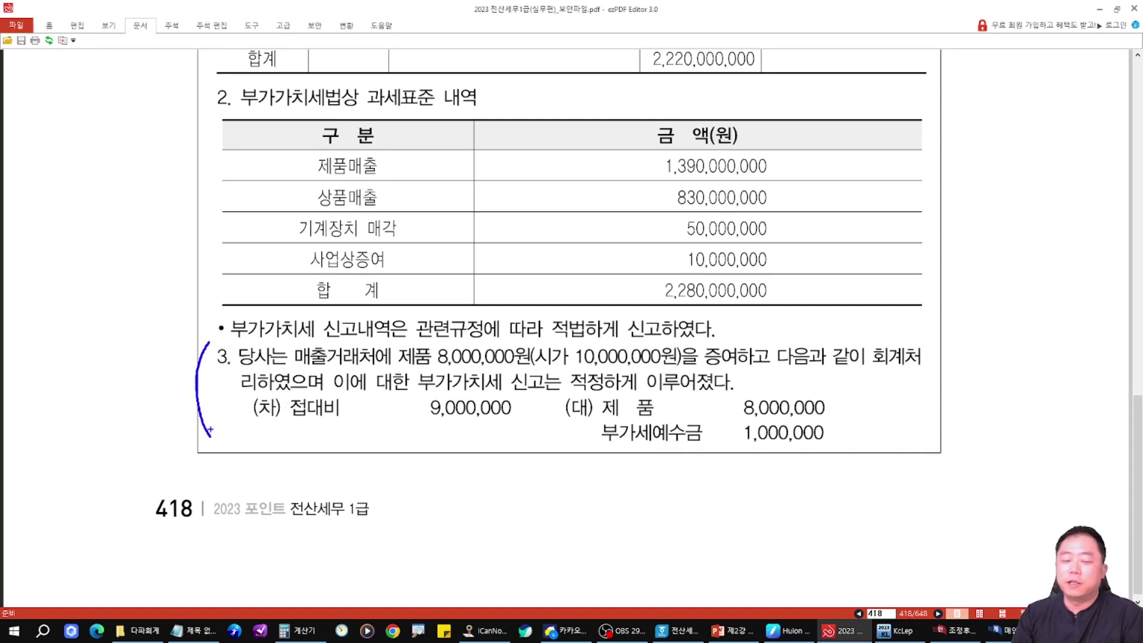
mouse_move(266, 258)
left_mouse_down()
mouse_move(170, 343)
mouse_move(193, 365)
mouse_move(162, 380)
left_mouse_up()
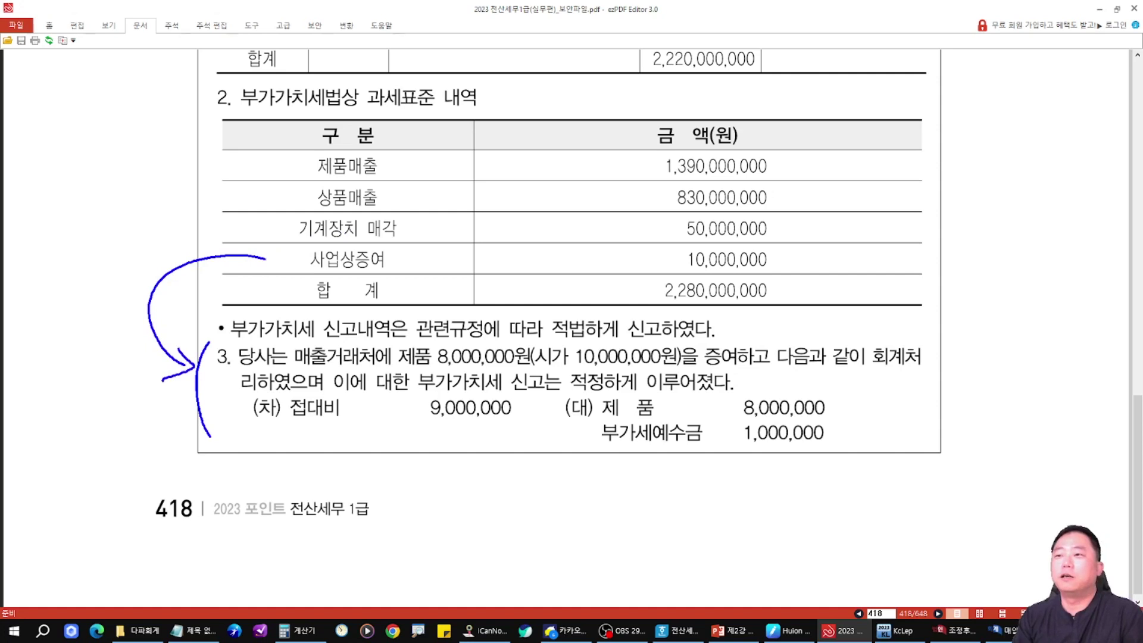
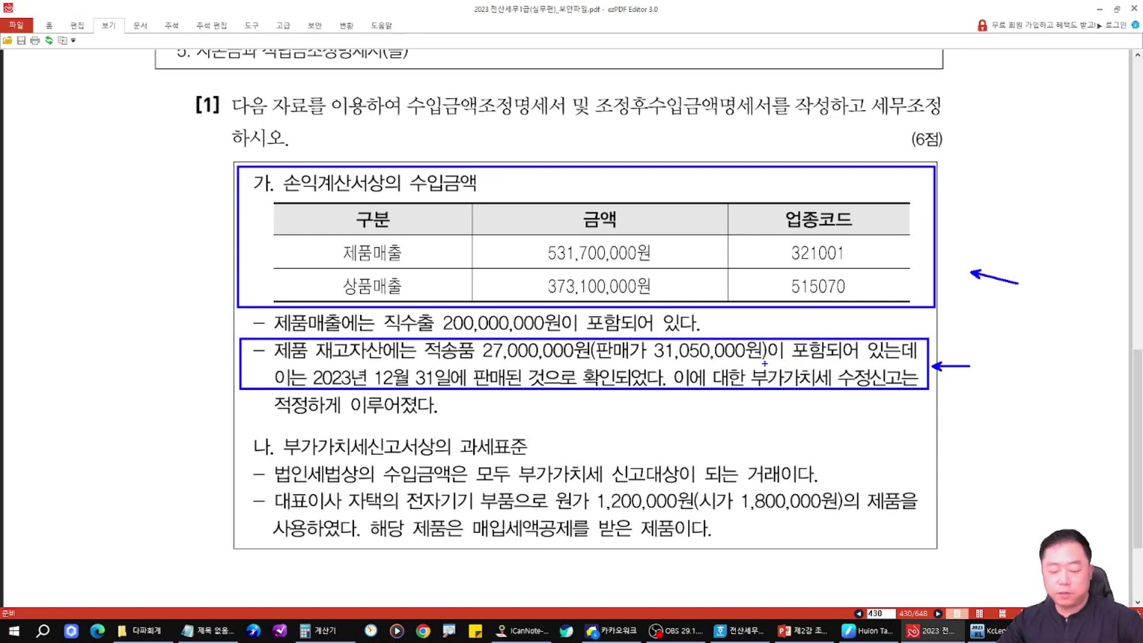
Step: On page 430, tick 제품매출 and 상품매출, circle the note on 적송품 sold by December 31, and clear the marks
key("Escape")
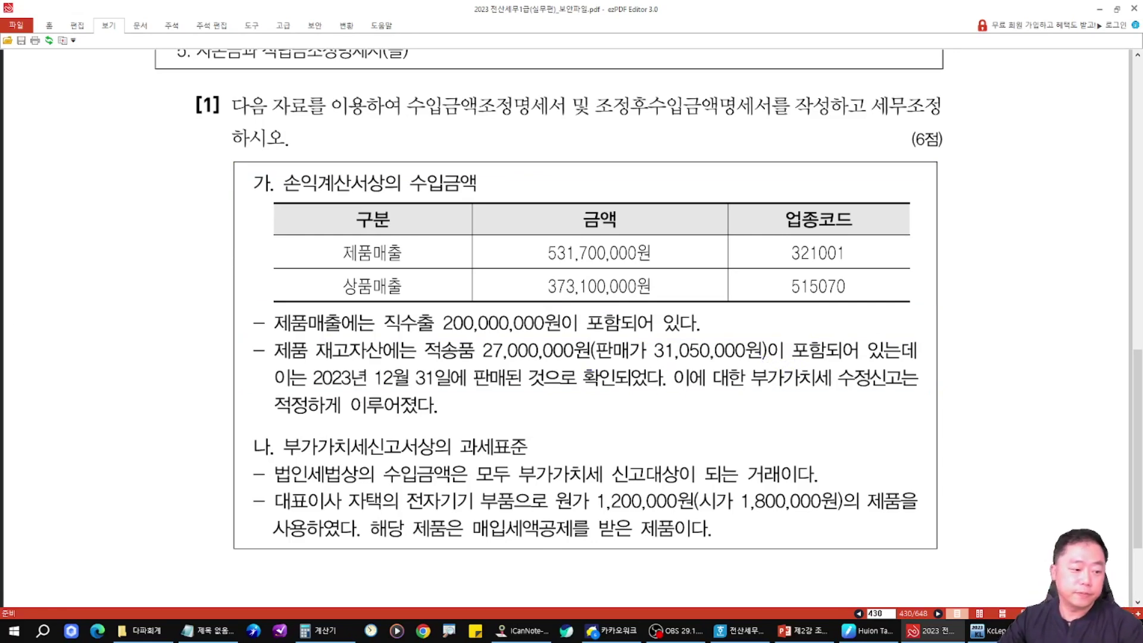
scroll(374, 327, "down", 1)
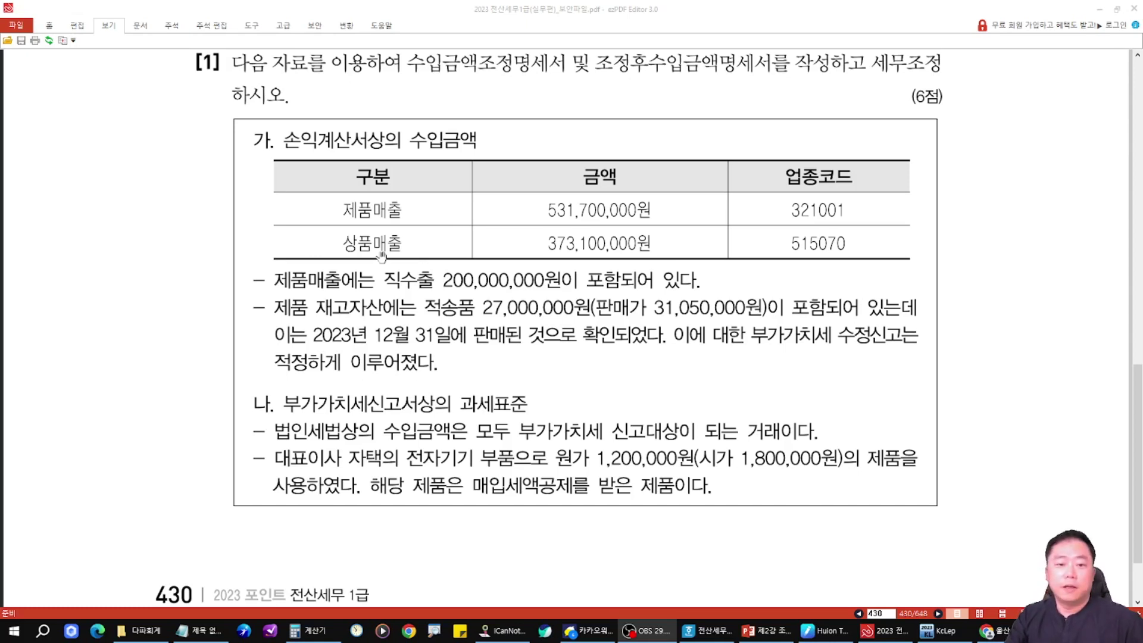
left_click_drag(316, 195, 340, 196)
left_click_drag(310, 234, 342, 226)
mouse_move(266, 300)
left_mouse_down()
mouse_move(263, 315)
mouse_move(362, 352)
mouse_move(657, 357)
mouse_move(711, 326)
mouse_move(885, 332)
mouse_move(875, 296)
mouse_move(372, 291)
mouse_move(262, 309)
left_mouse_up()
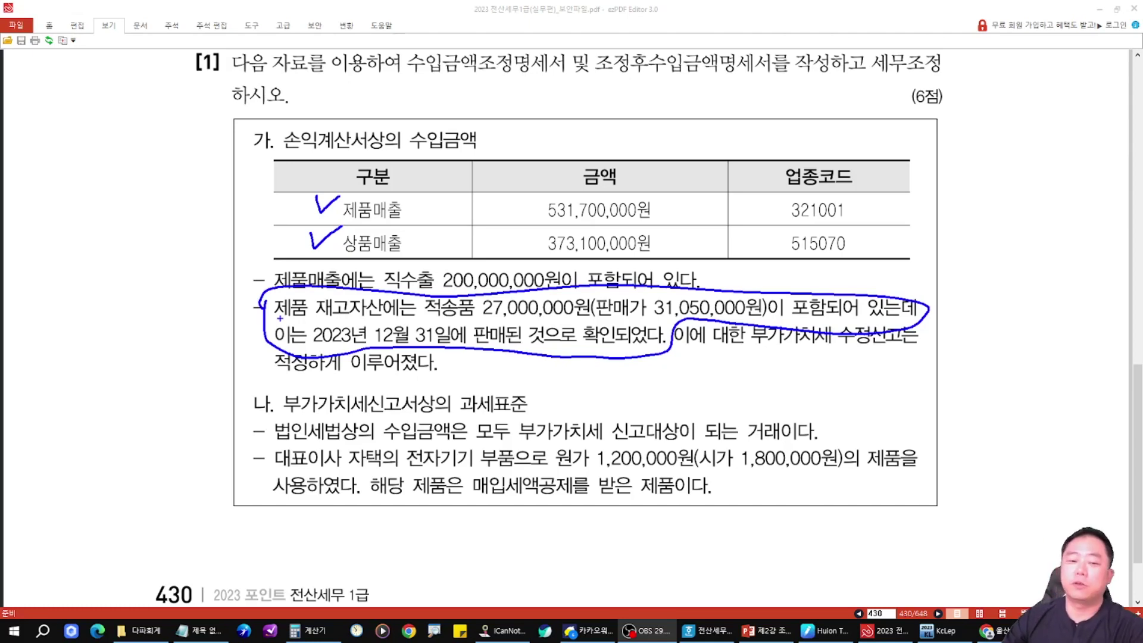
key("Escape")
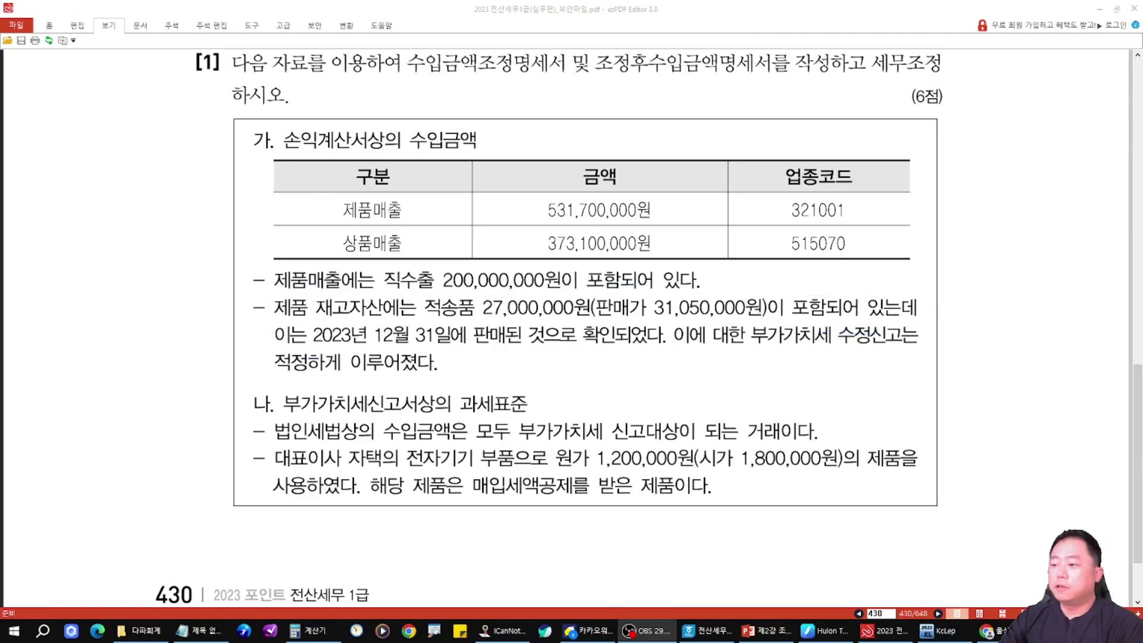
Step: Compare the problem's 제품매출 and 상품매출 with company 9322's 수입금액조정명세서, marking the items and clearing the marks
left_click(709, 630)
left_click_drag(432, 251, 386, 275)
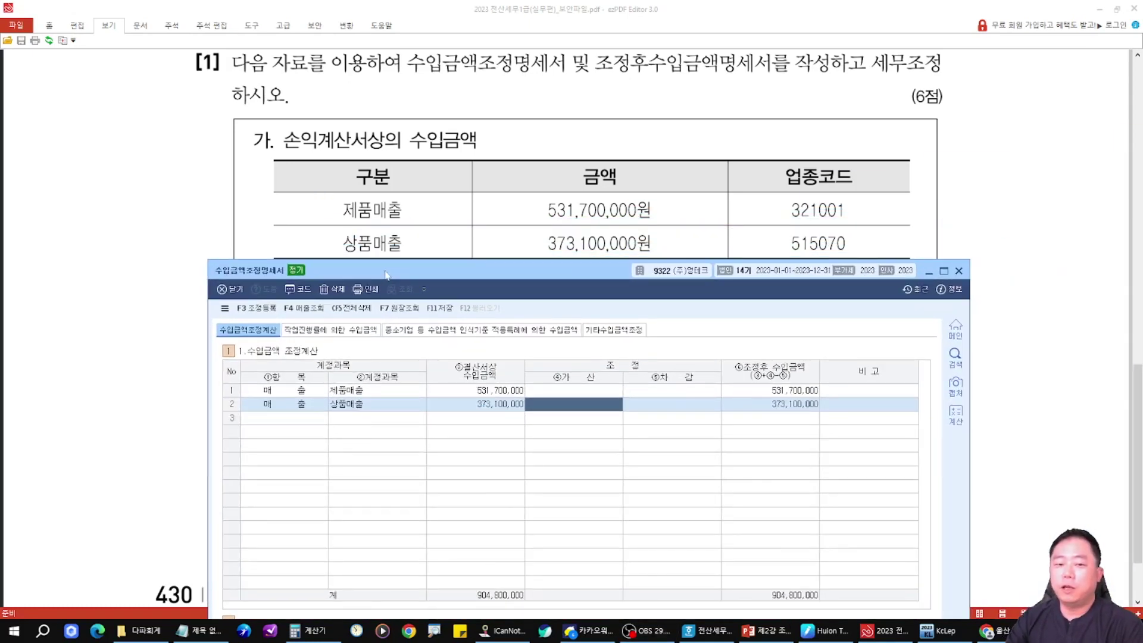
left_click_drag(308, 197, 332, 192)
left_click_drag(306, 236, 333, 228)
mouse_move(468, 396)
left_mouse_down()
mouse_move(502, 421)
mouse_move(530, 400)
mouse_move(546, 436)
mouse_move(585, 409)
left_mouse_up()
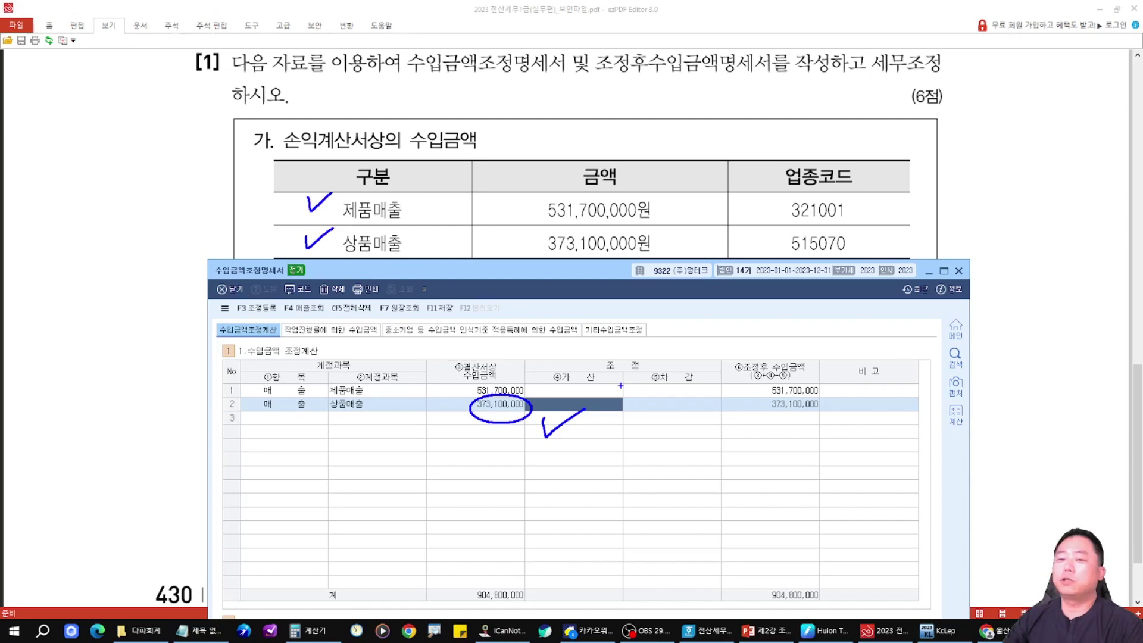
key("Escape")
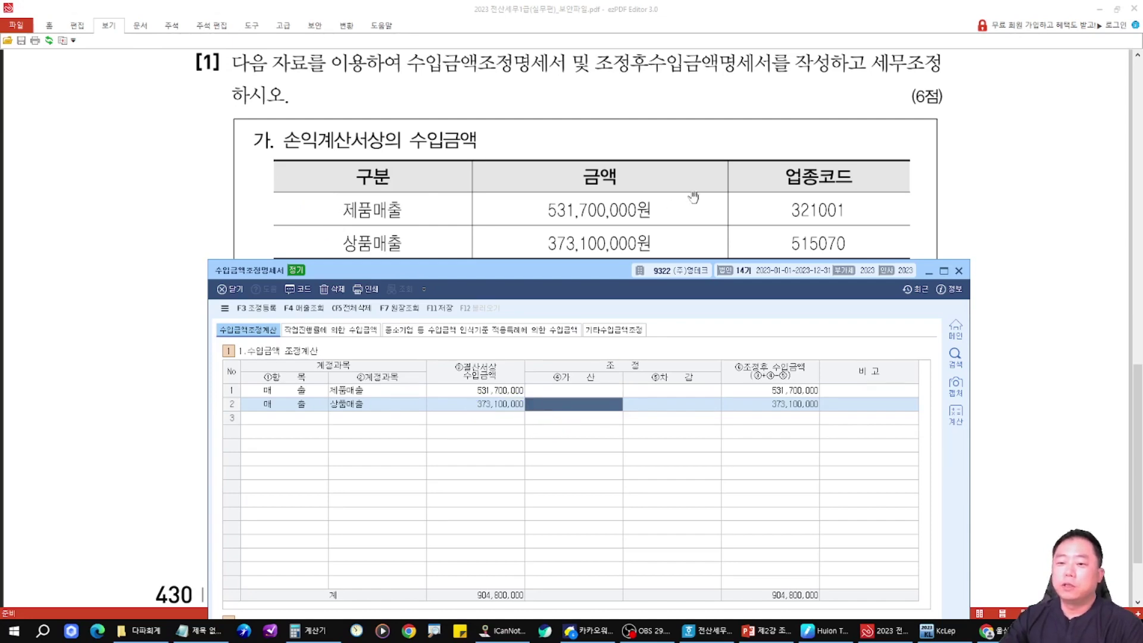
Step: Place the 수입금액조정명세서 below the 적송품 note, open 기타수입금액조정, and circle 제품 in the note before clearing it
left_click(692, 198)
scroll(706, 311, "down", 3)
key("alt+Tab")
left_click_drag(639, 271, 628, 268)
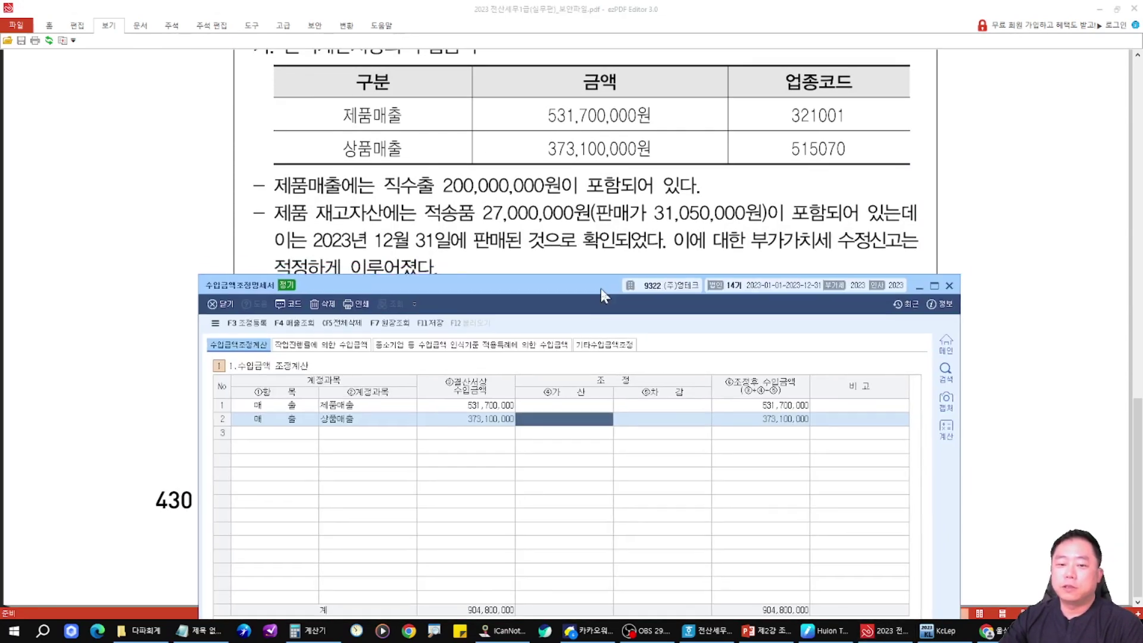
left_click(610, 333)
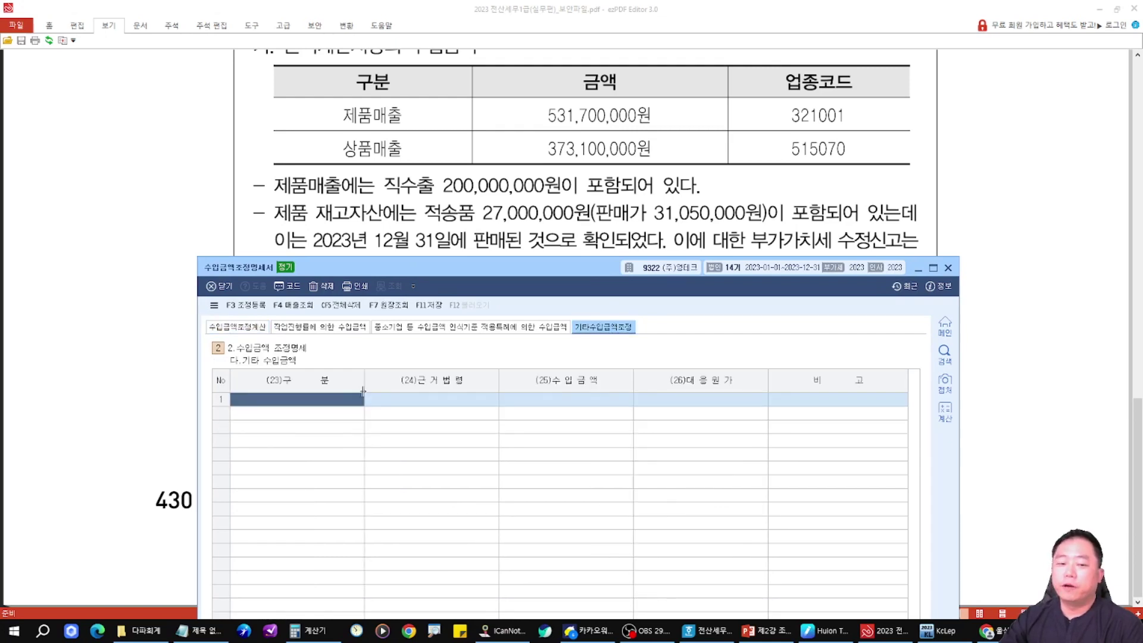
left_click_drag(267, 199, 310, 221)
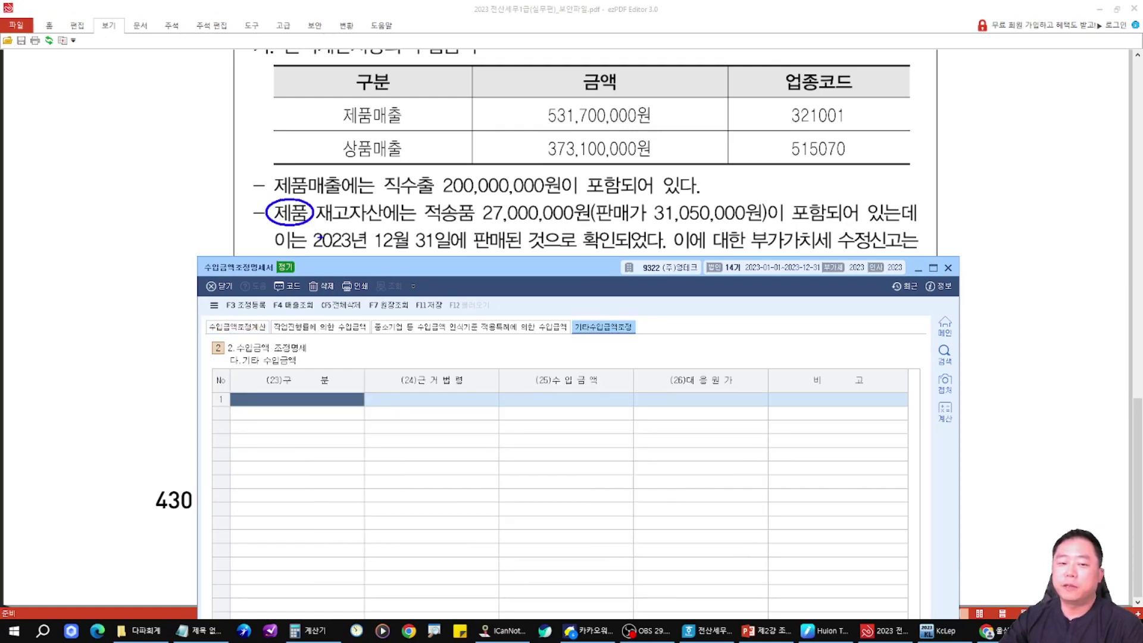
key("Escape")
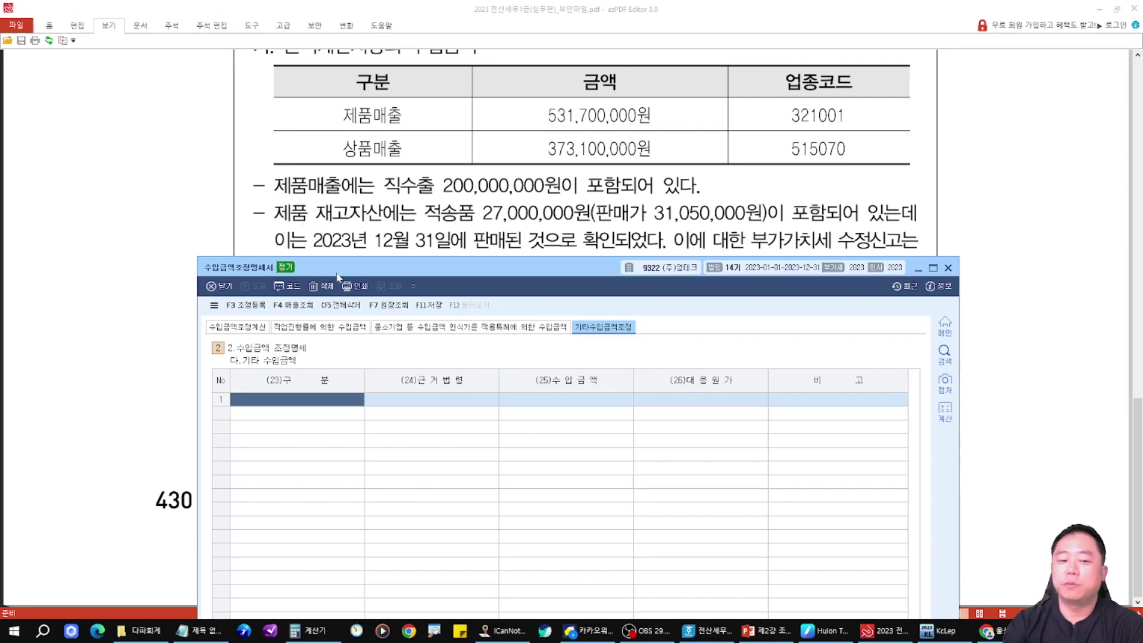
Step: Add a 제품매출 row under 기타 수입금액 with 수입금액 31,050,000 and 대응원가 27,000,000
key("F2")
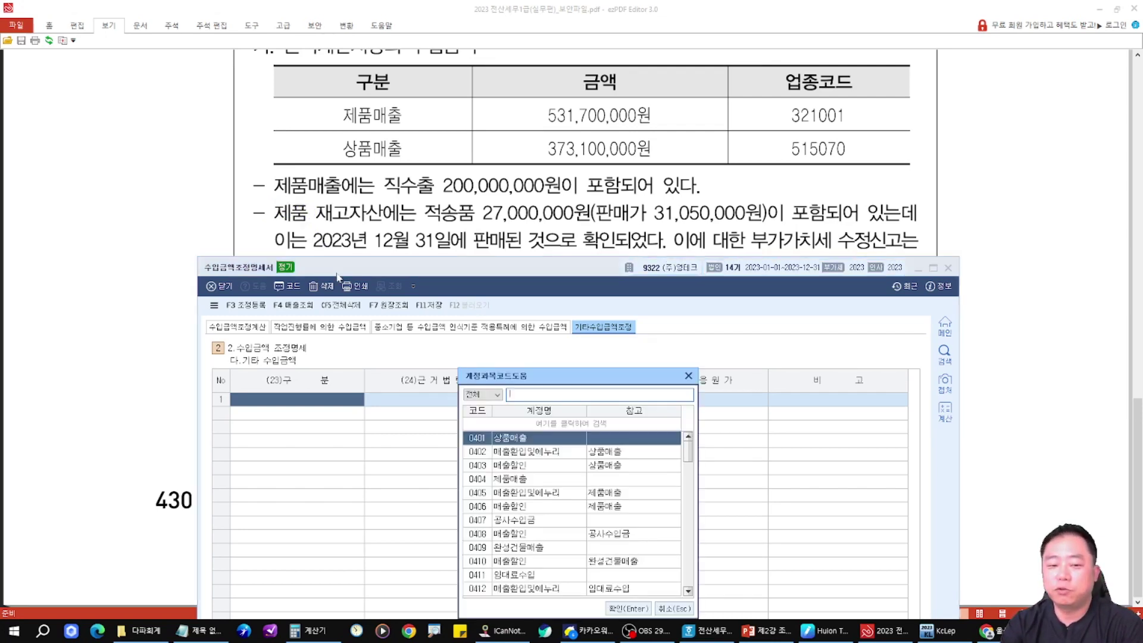
type("제품")
key("Return")
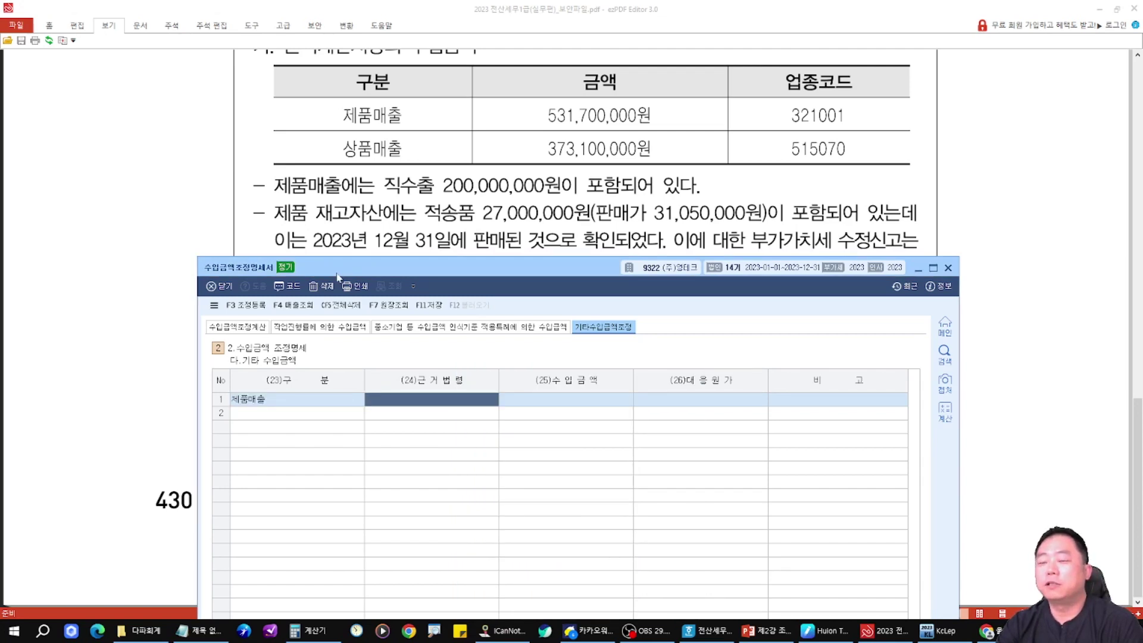
key("Return")
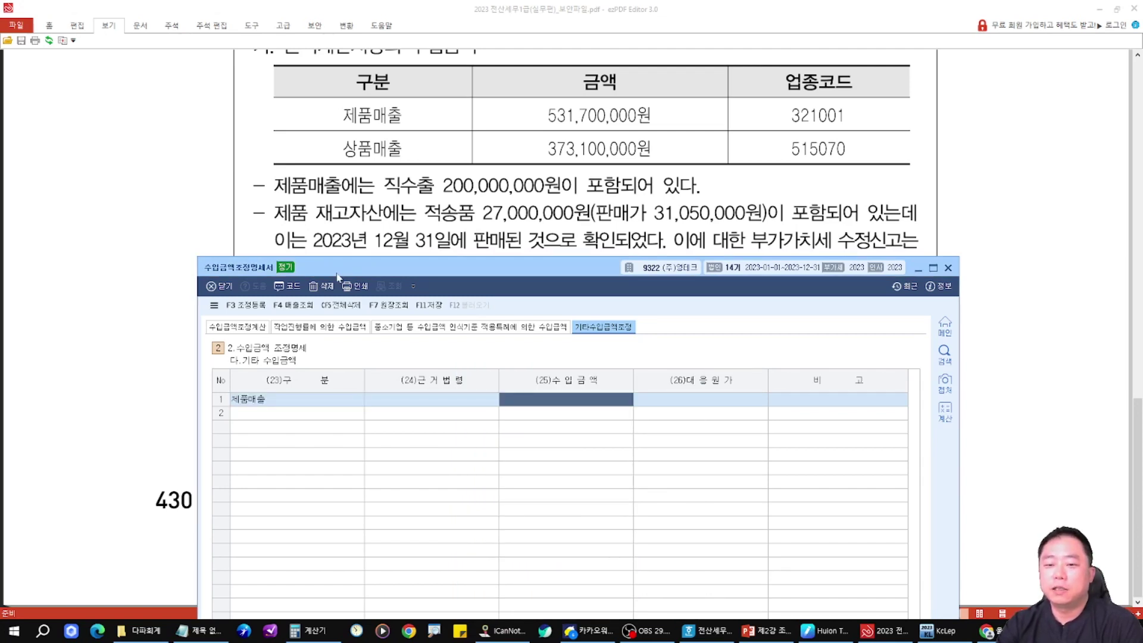
type("3")
type("1,050,000")
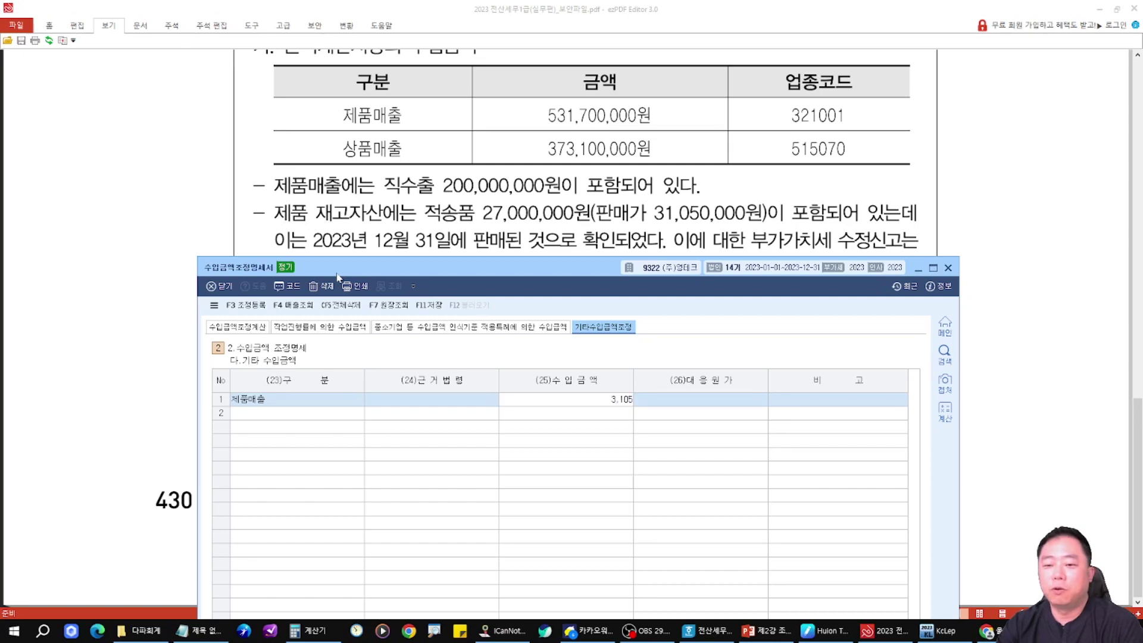
key("Return")
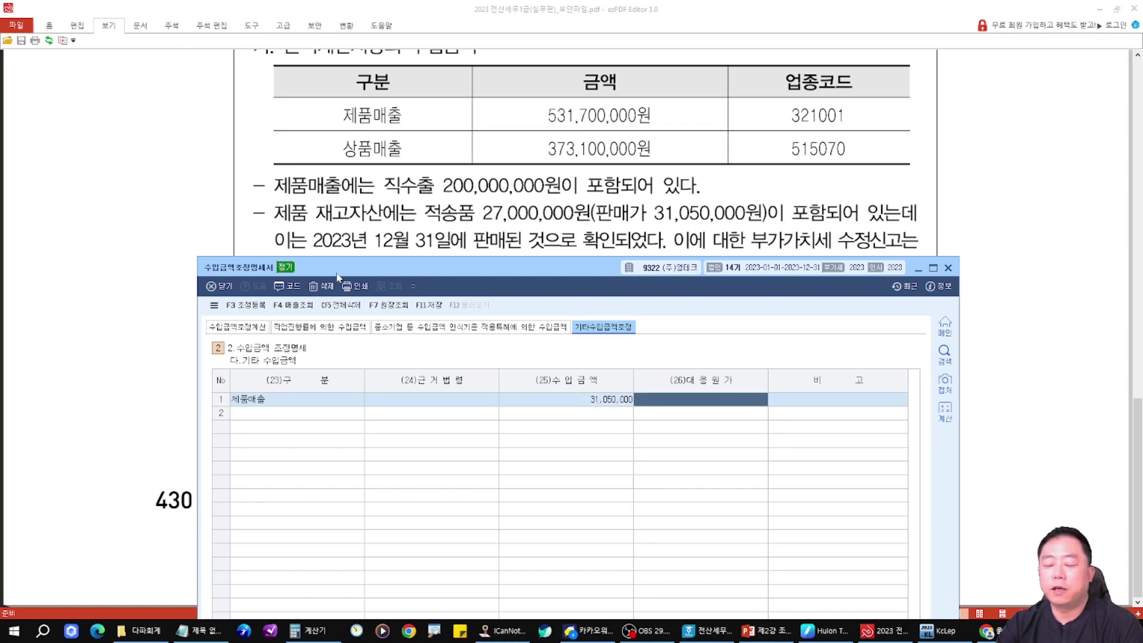
type("27000000")
key("Return")
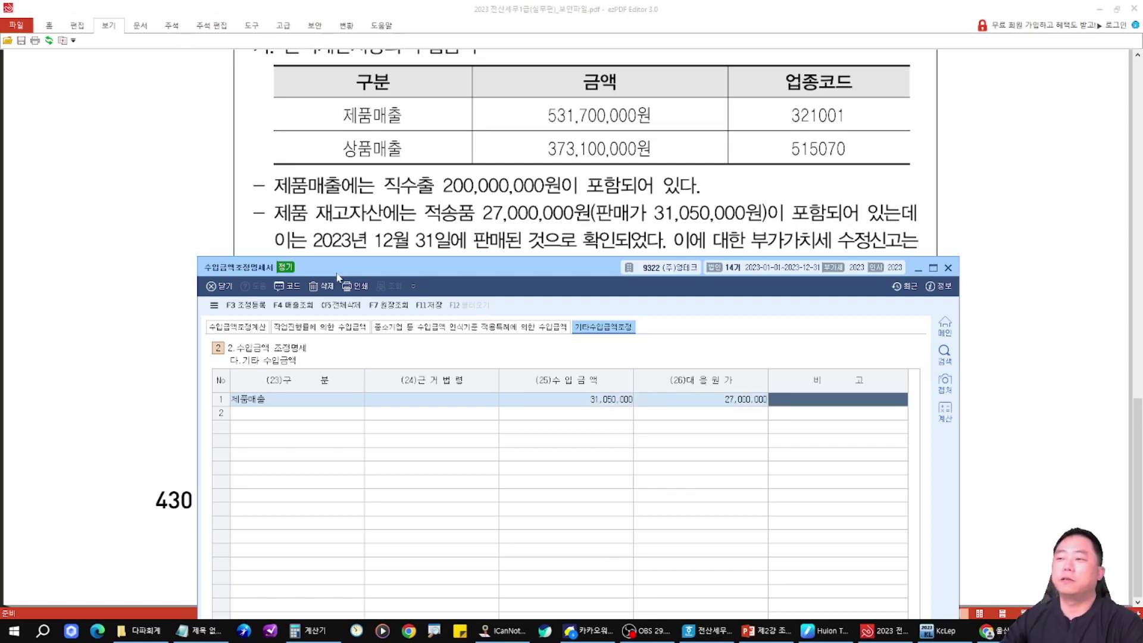
Step: Review the 제품매출 가산 amount in 수입금액조정계산, circling it and clearing the mark, and return to 기타수입금액조정
mouse_move(551, 381)
left_mouse_down()
mouse_move(557, 405)
mouse_move(393, 440)
mouse_move(245, 347)
mouse_move(234, 374)
mouse_move(320, 357)
left_mouse_up()
key("Escape")
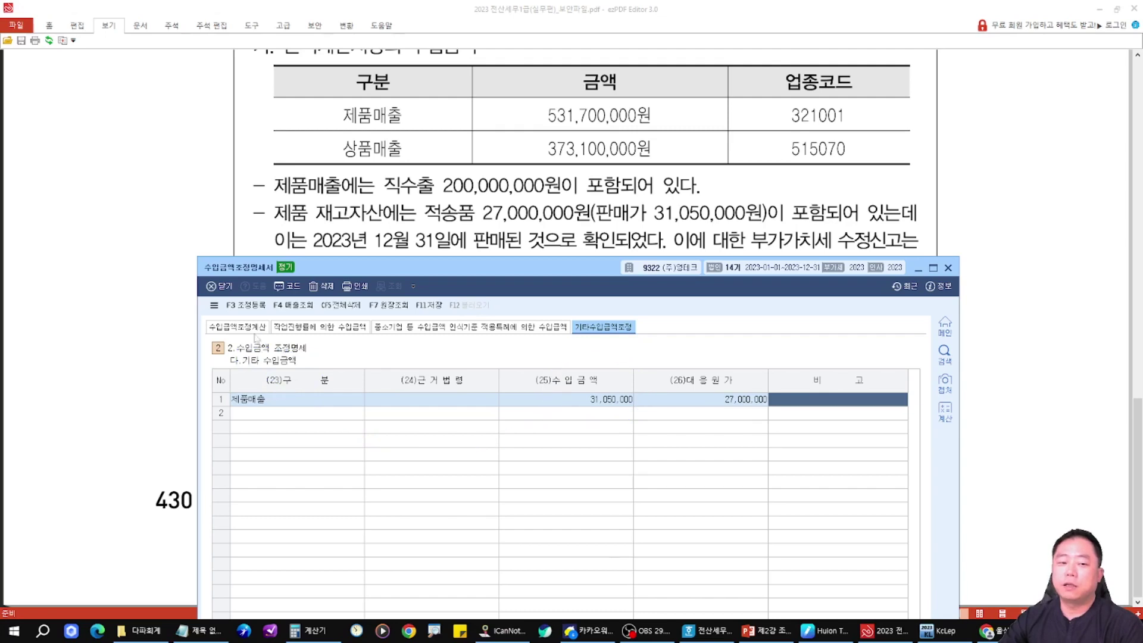
left_click(253, 330)
mouse_move(538, 351)
left_mouse_down()
mouse_move(523, 362)
mouse_move(542, 352)
left_mouse_up()
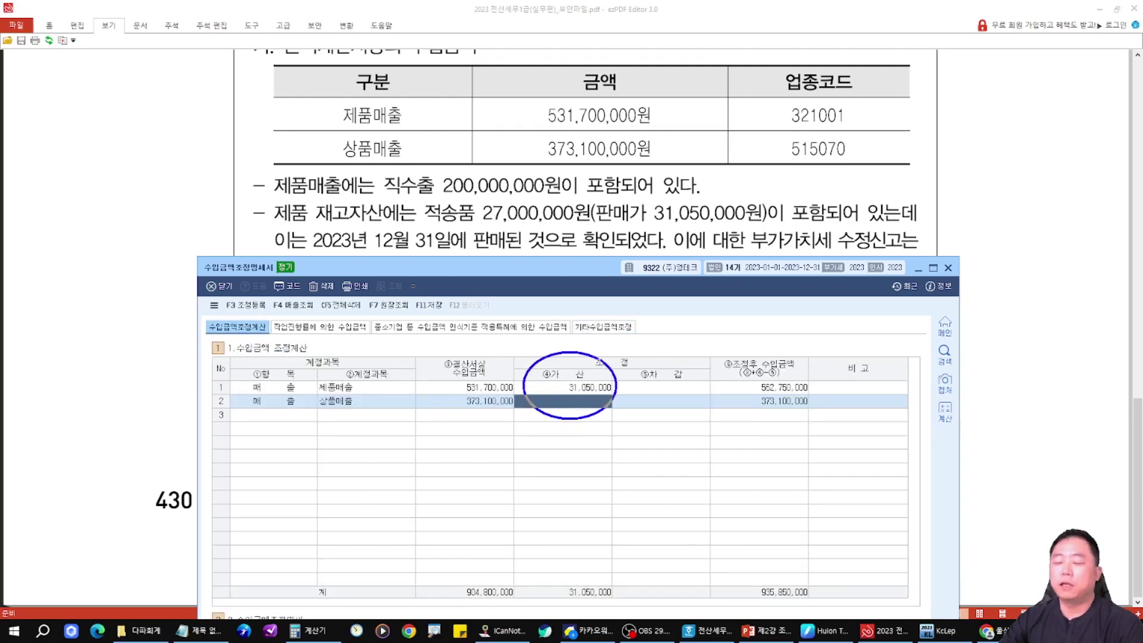
key("Escape")
left_click(604, 327)
left_click_drag(588, 276, 601, 88)
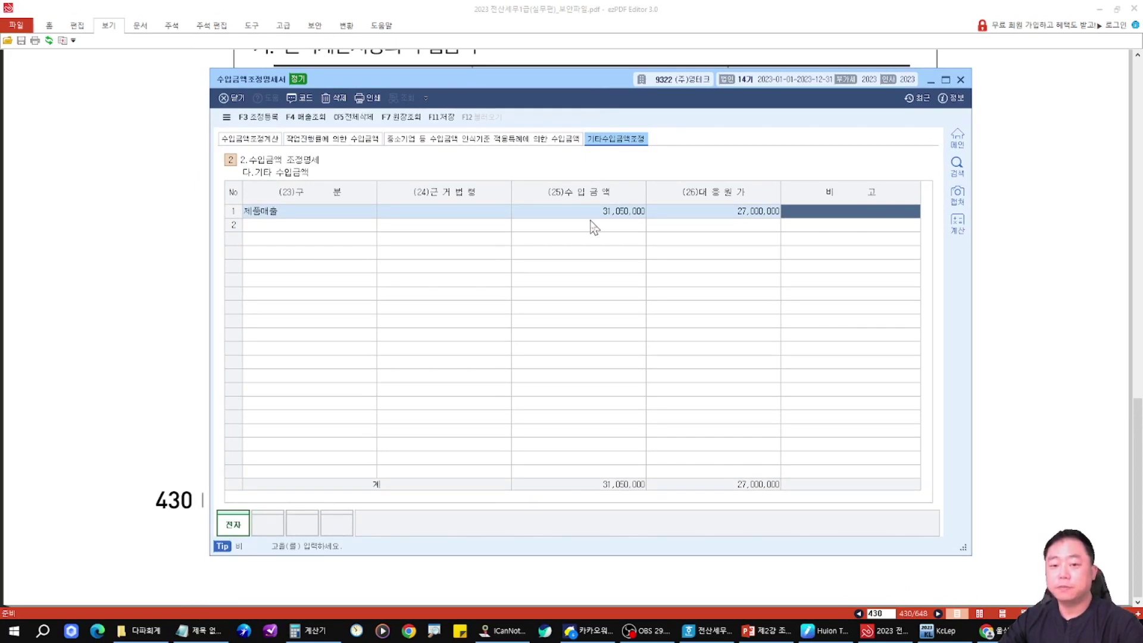
key("Escape")
left_click(636, 352)
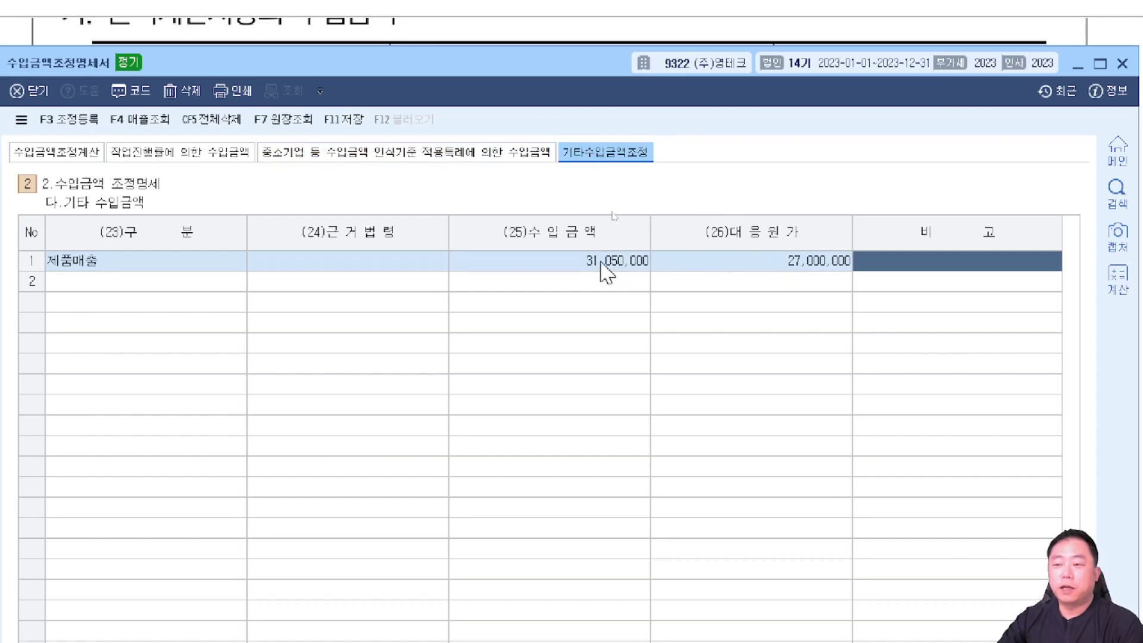
key("Escape")
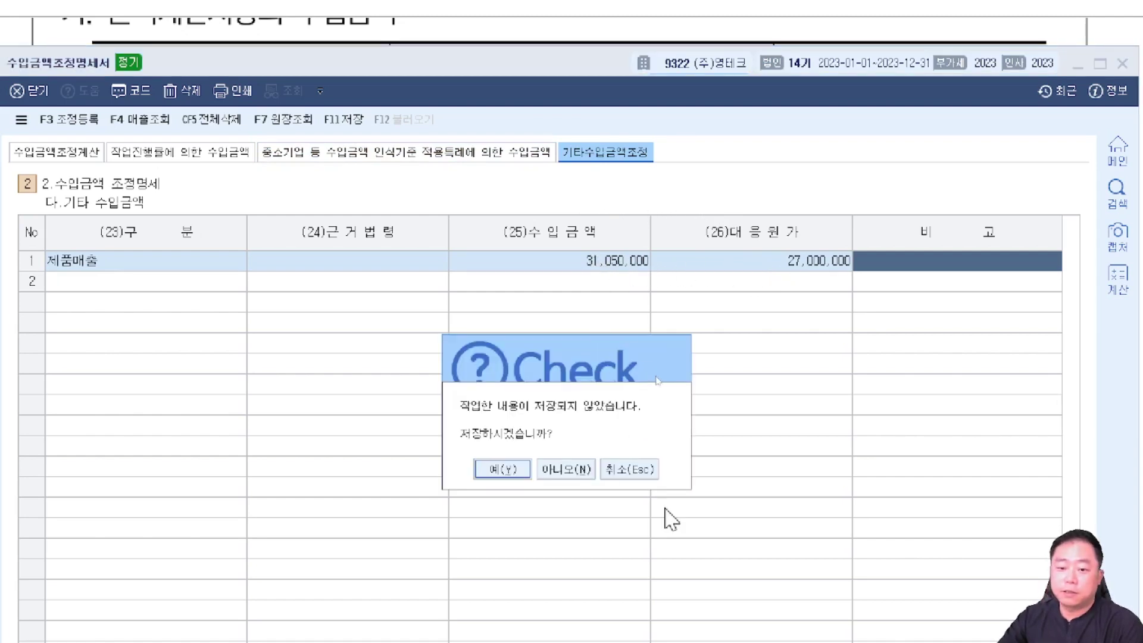
left_click(642, 471)
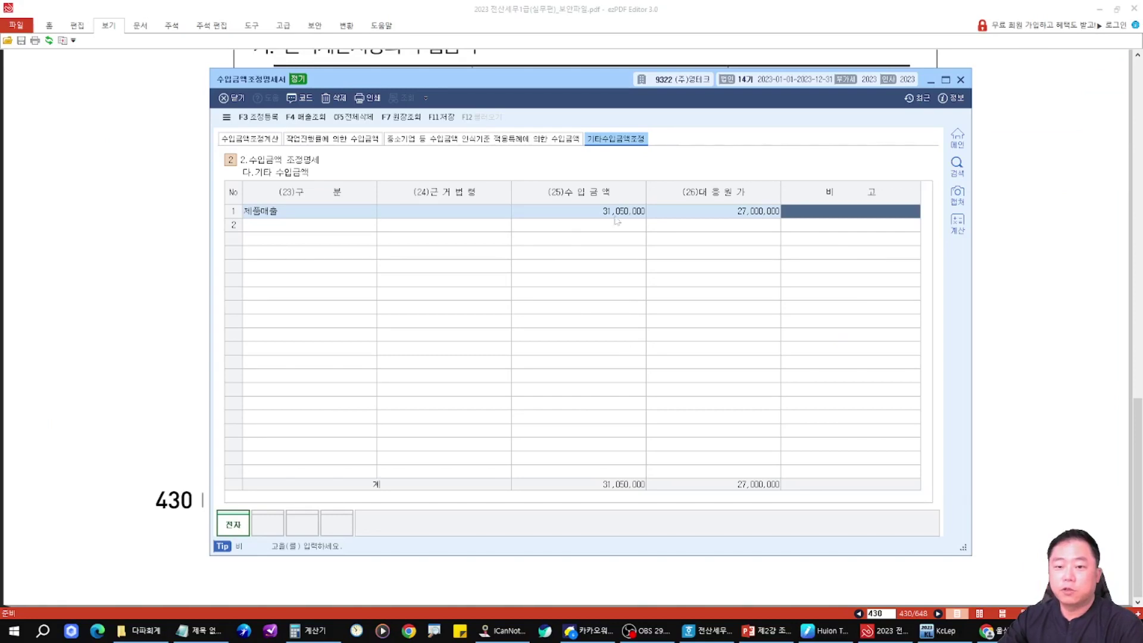
Step: Complete the 제품매출 row in 기타 수입금액 and open 조정 등록 for the tax adjustments
left_click(708, 216)
key("Return")
key("Return")
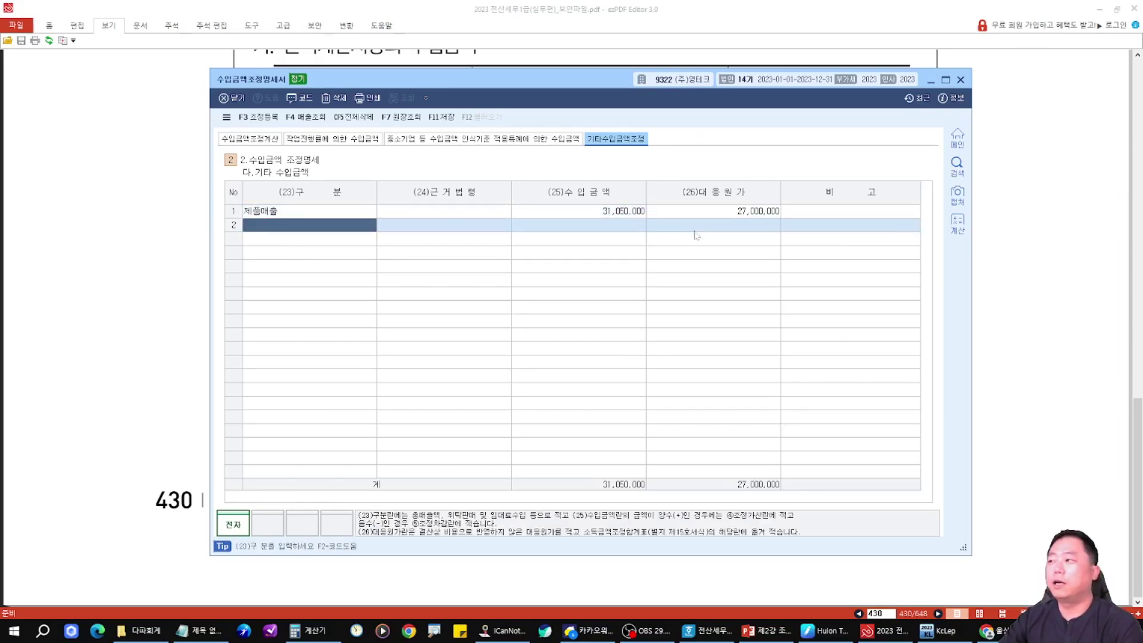
key("F3")
left_click_drag(554, 226, 586, 238)
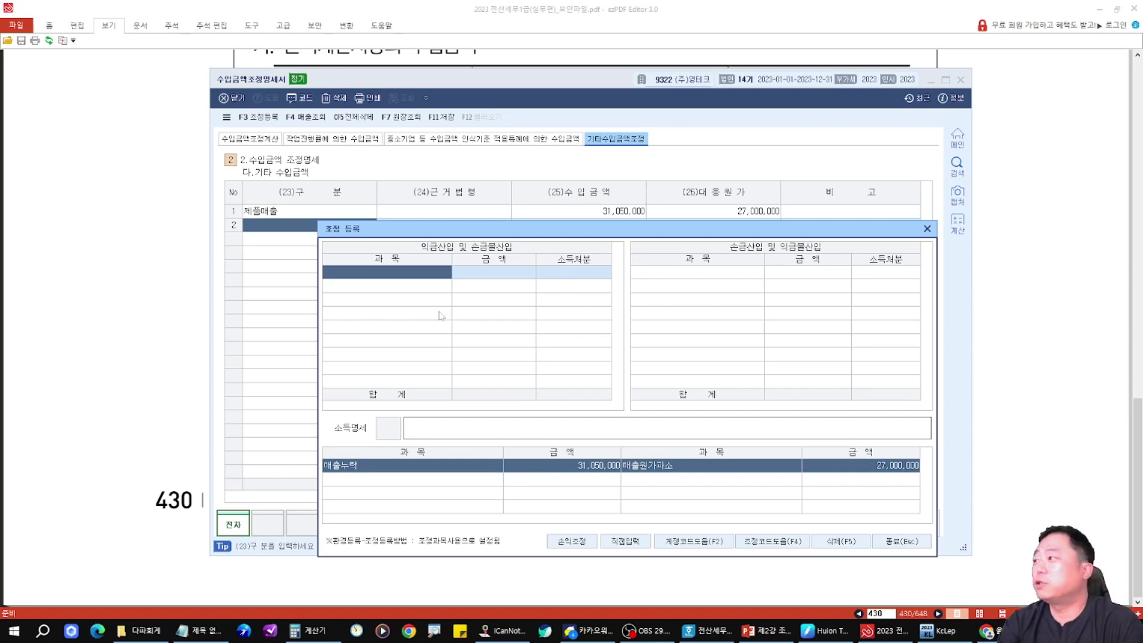
Step: Register 위탁매출누락 of 31,050,000 with 유보발생 under 익금산입 및 손금불산입
type("위탁")
key("Return")
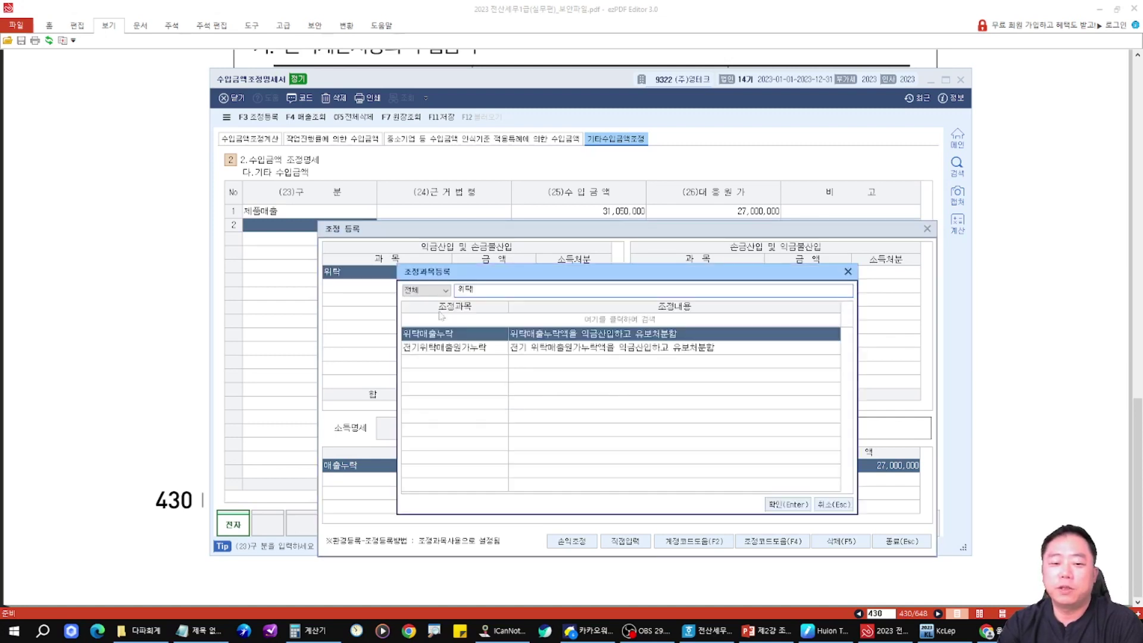
key("Return")
type("3150")
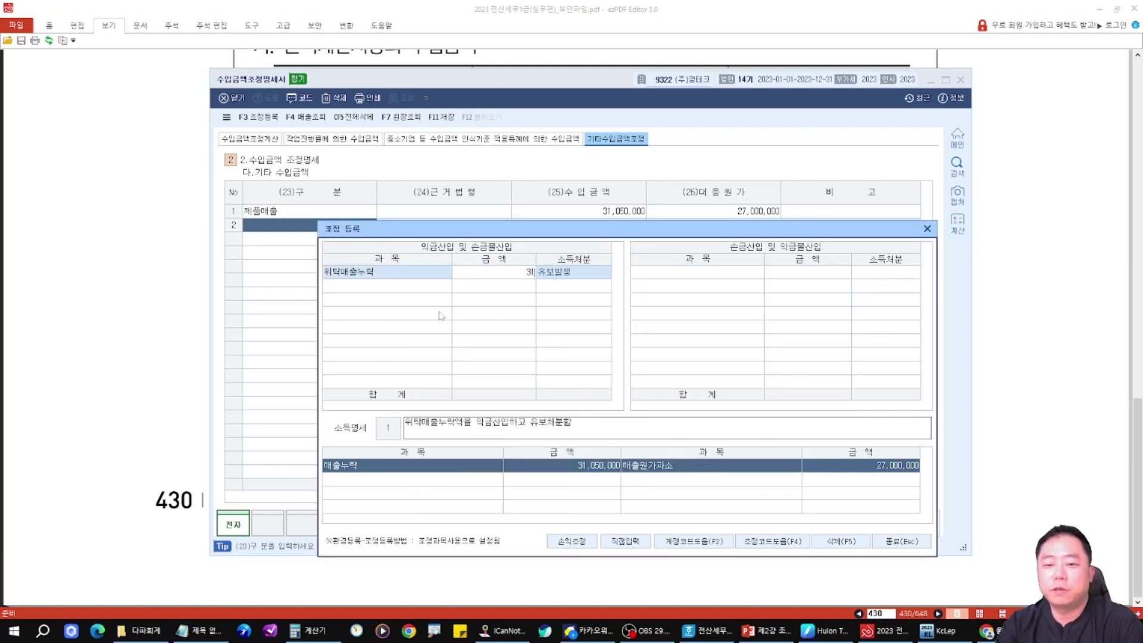
key("BackSpace")
key("BackSpace")
type("0500000")
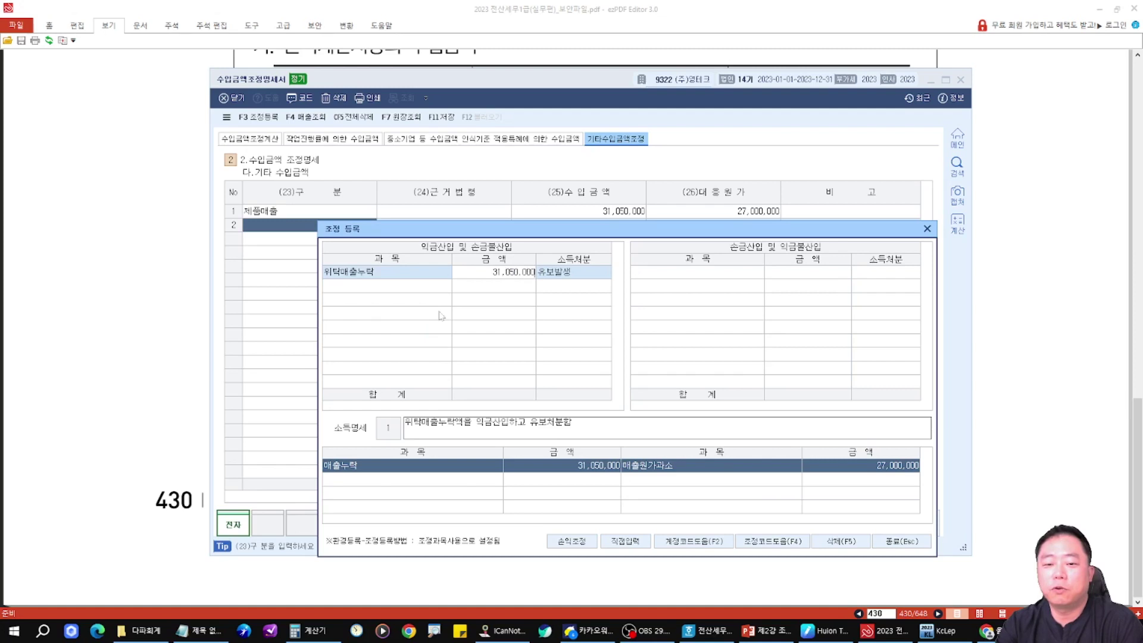
key("Return")
key("Return")
key("Return")
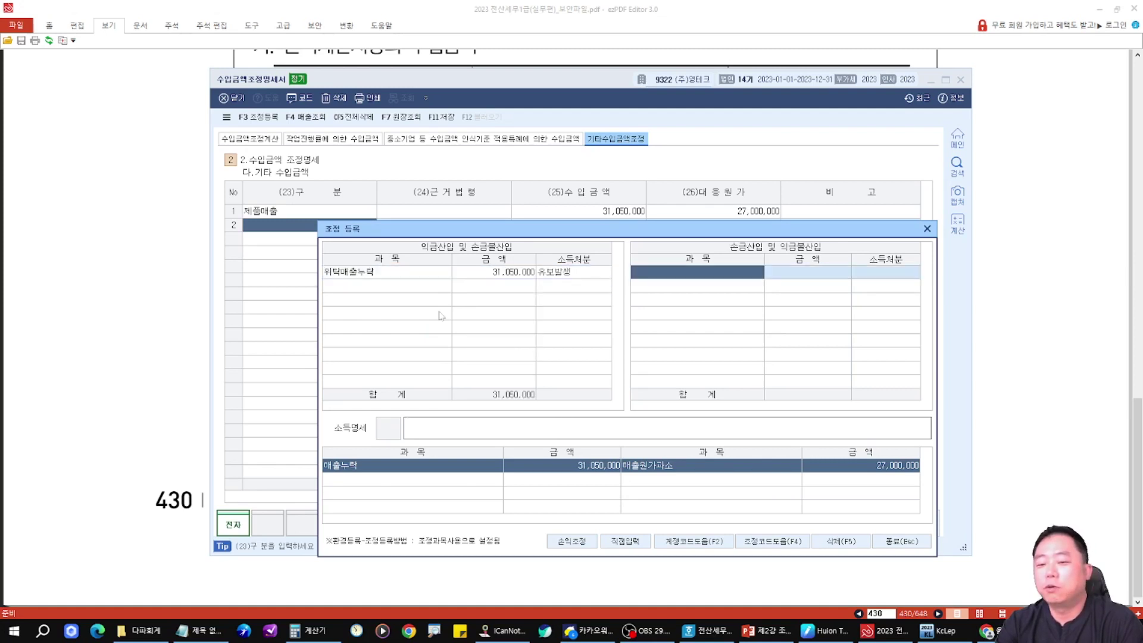
Step: Register 위탁매출원가누락 of 27,000,000 with 유보발생 under 손금산입 및 익금불산입 and close 조정 등록
type("위탁")
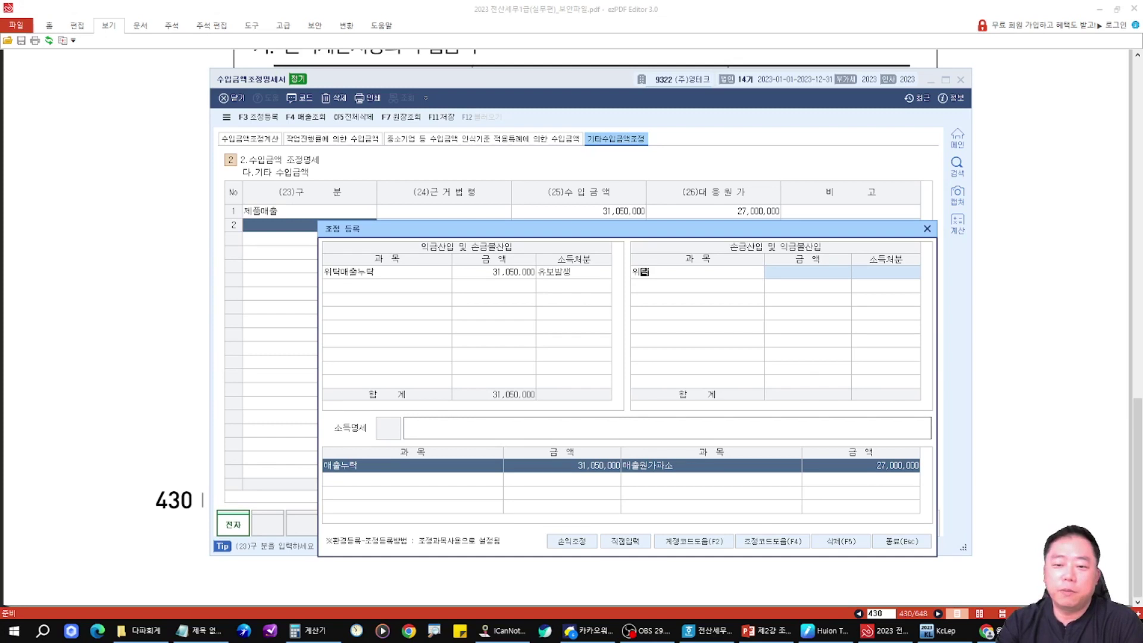
key("Return")
key("Down")
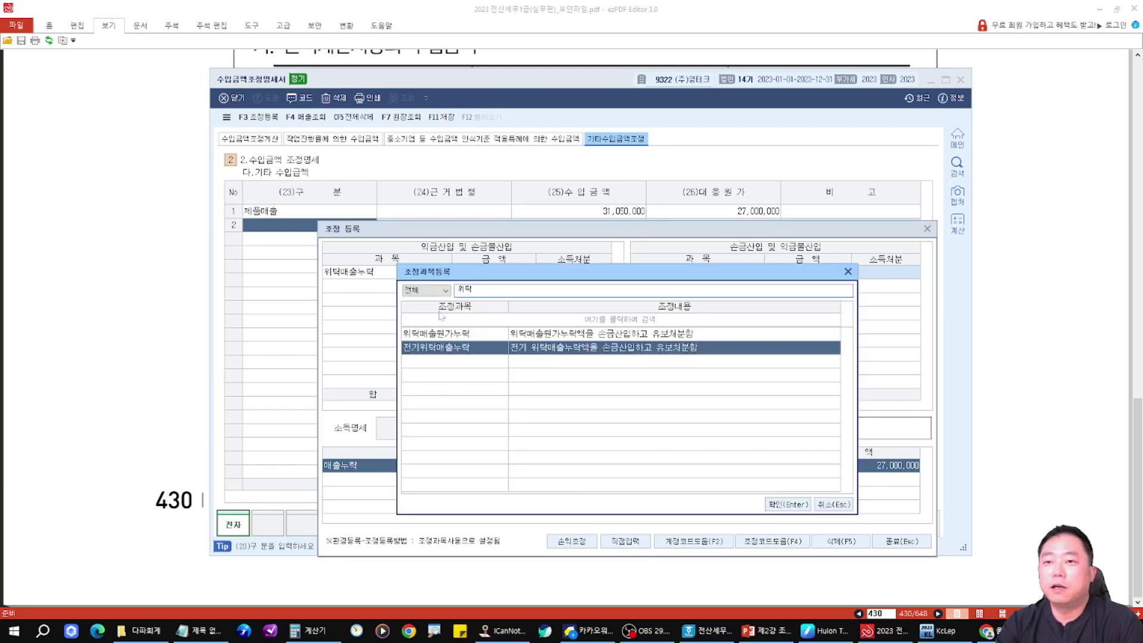
key("Up")
key("Return")
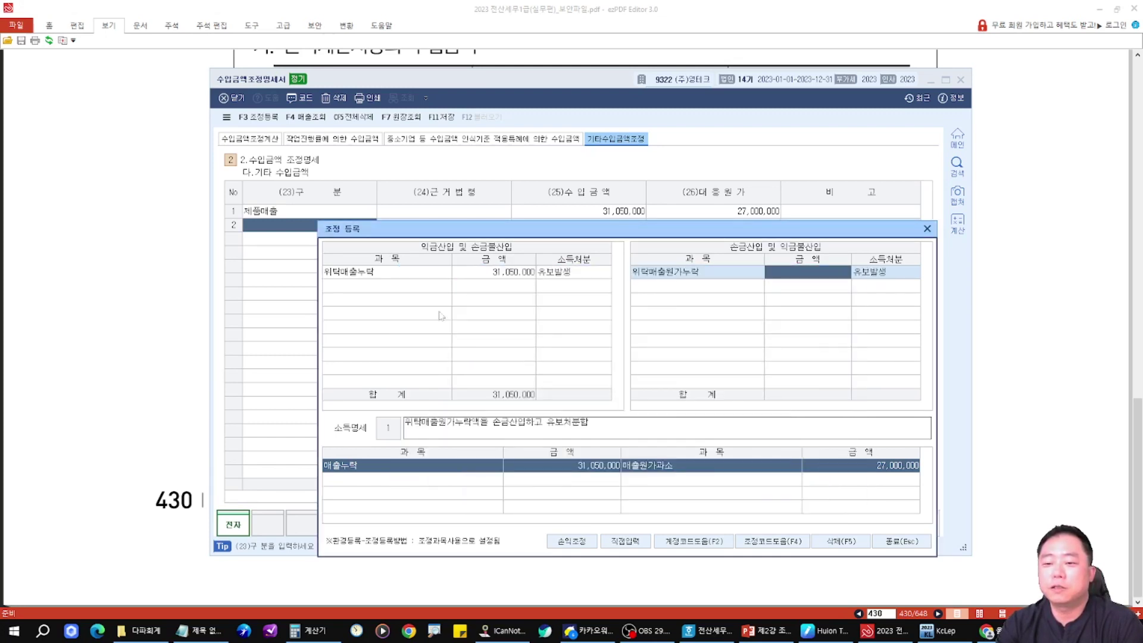
type("27000000")
key("Return")
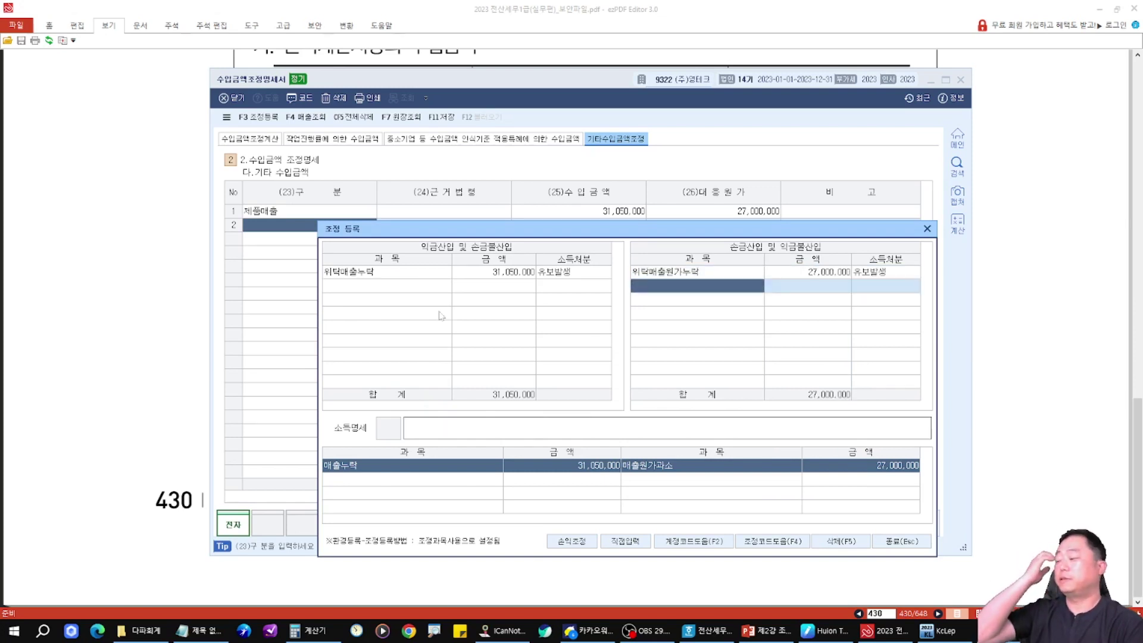
left_click(930, 230)
Step: Save the 수입금액조정명세서 from 수입금액조정계산 and move its window aside to uncover the problem text
left_click(268, 141)
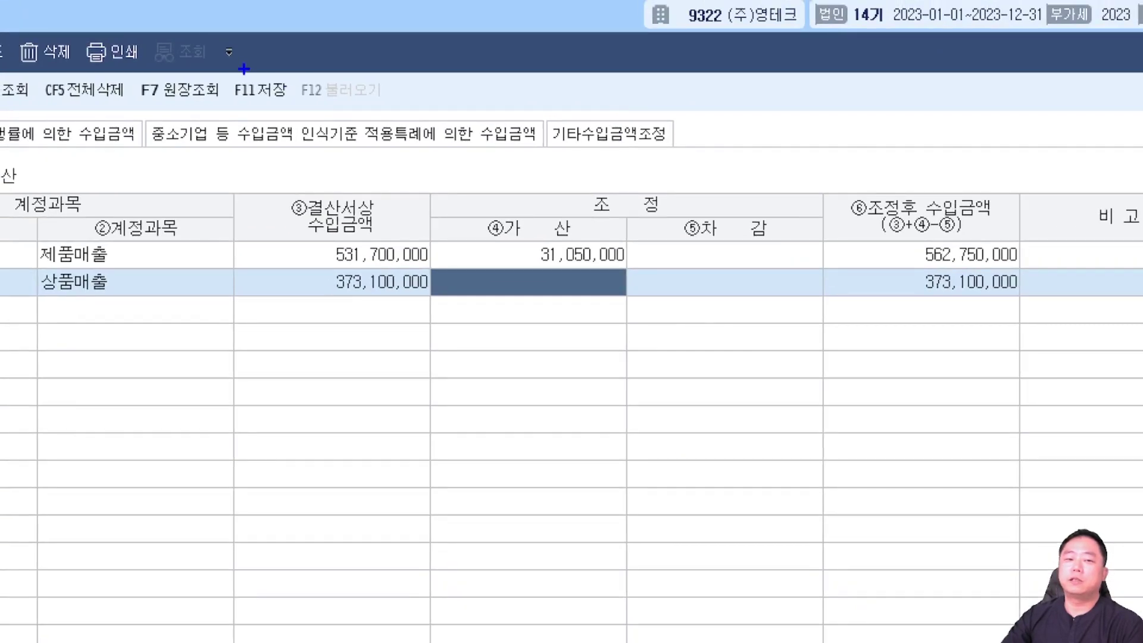
left_click_drag(213, 54, 332, 137)
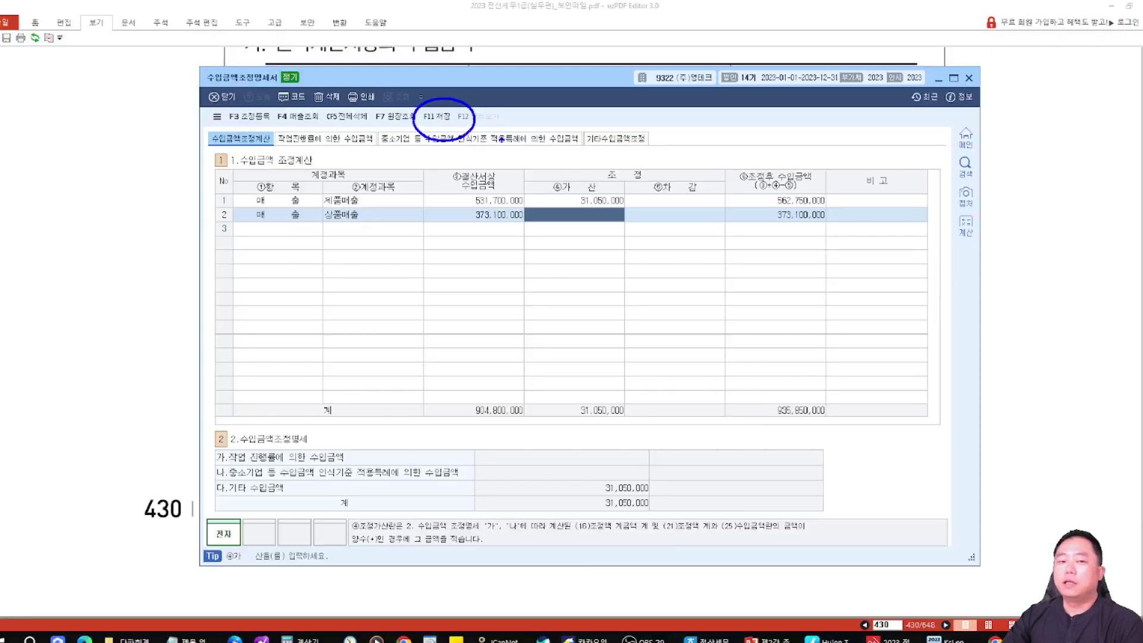
left_click(444, 119)
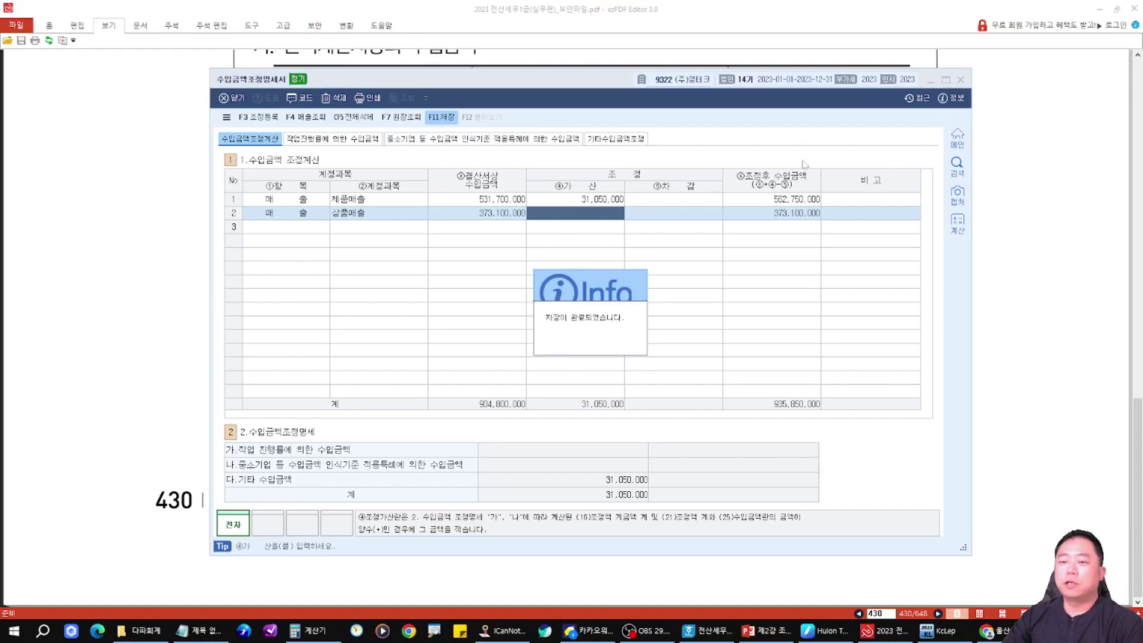
left_click_drag(619, 84, 429, 81)
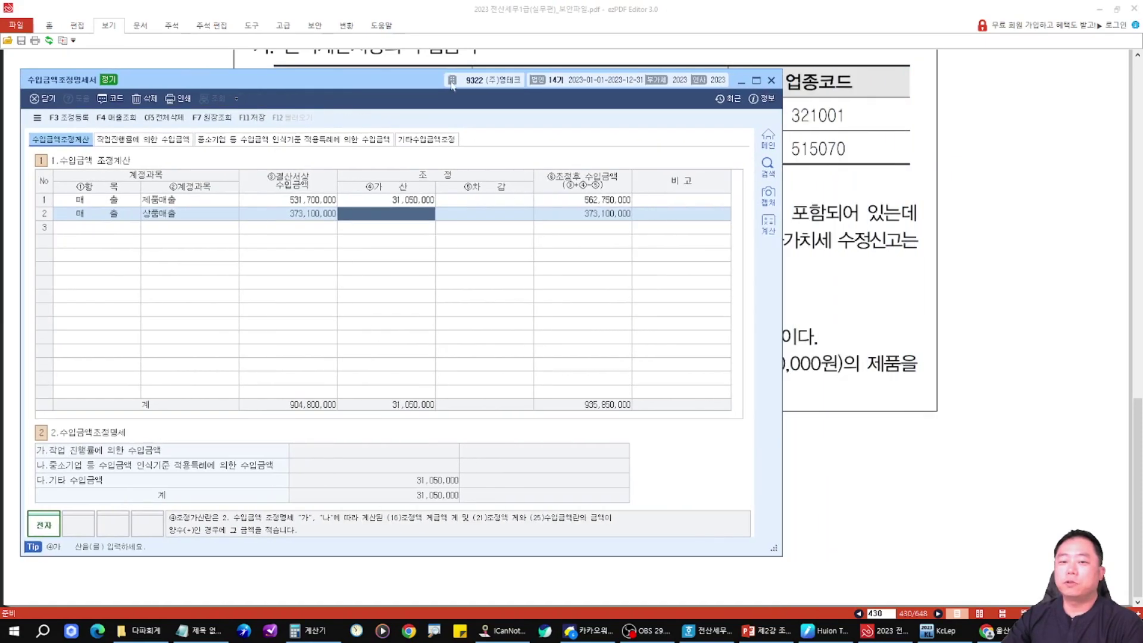
Step: Compare the adjusted revenue totals of 수입금액조정명세서 and 조정후수입금액명세서 side by side, and close 수입금액조정명세서
left_click_drag(686, 87, 196, 55)
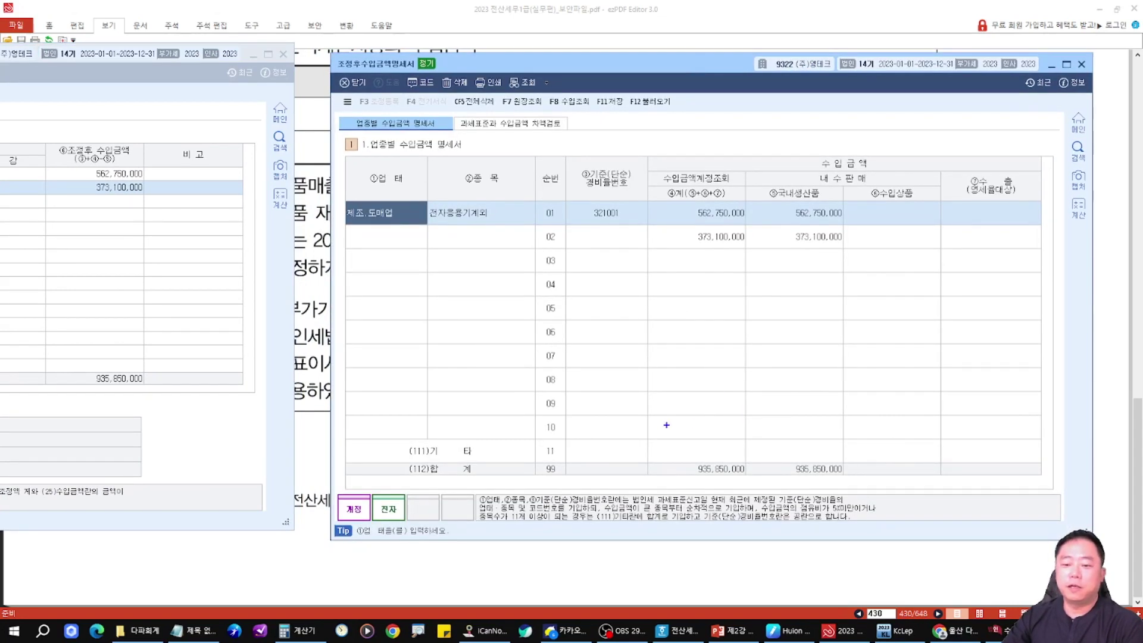
left_click_drag(714, 434, 717, 434)
mouse_move(122, 346)
left_mouse_down()
mouse_move(59, 375)
mouse_move(119, 345)
left_mouse_up()
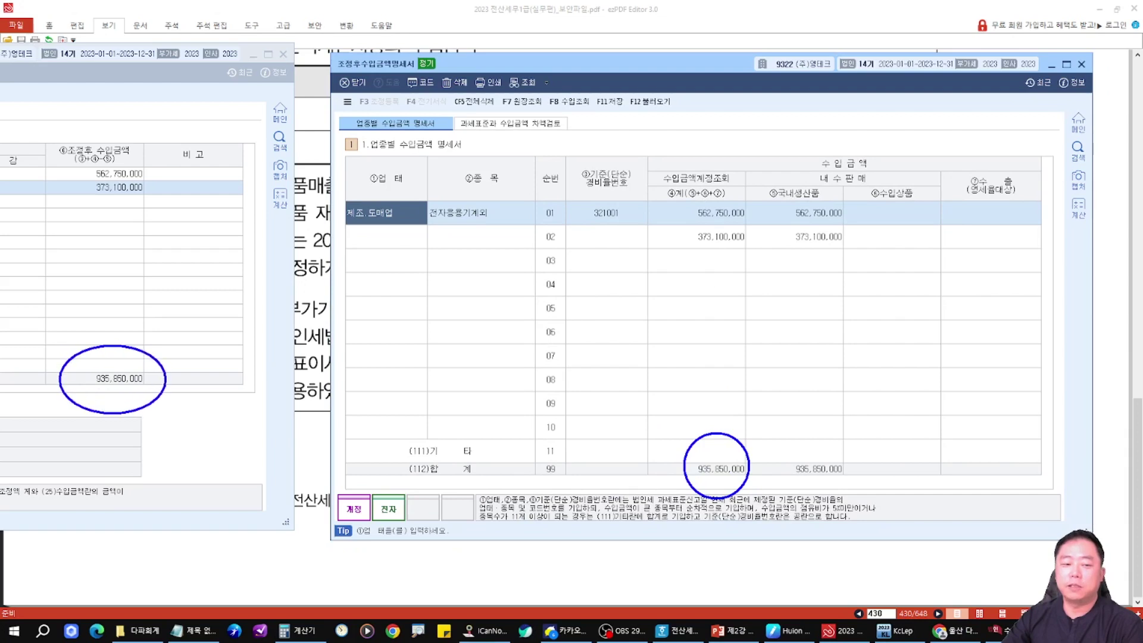
left_click_drag(166, 411, 158, 419)
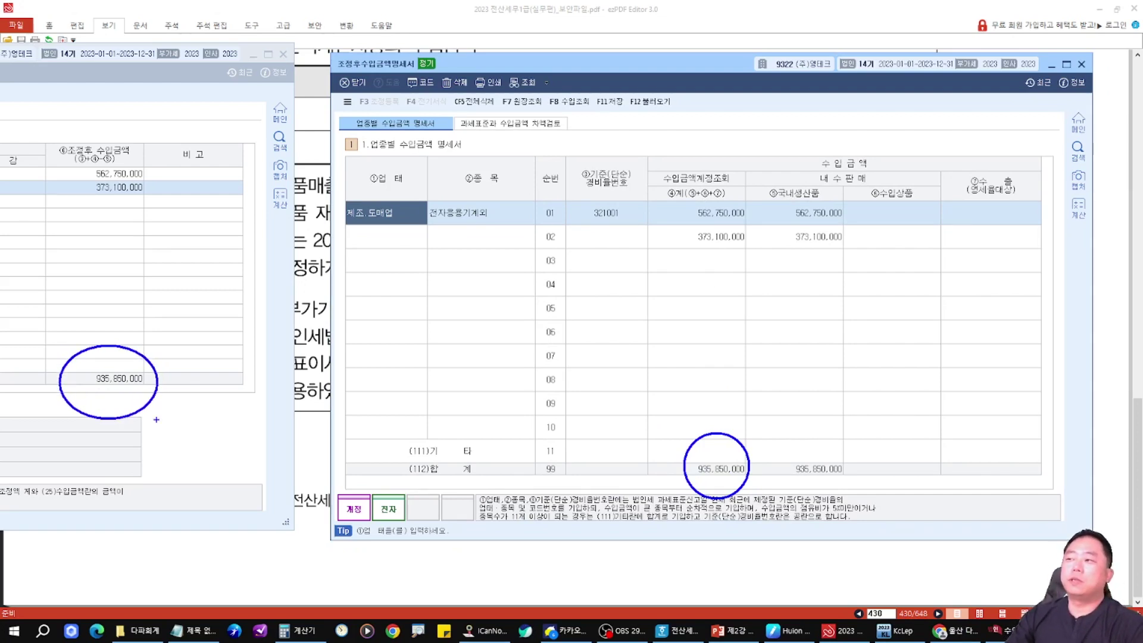
key("Escape")
left_click(220, 143)
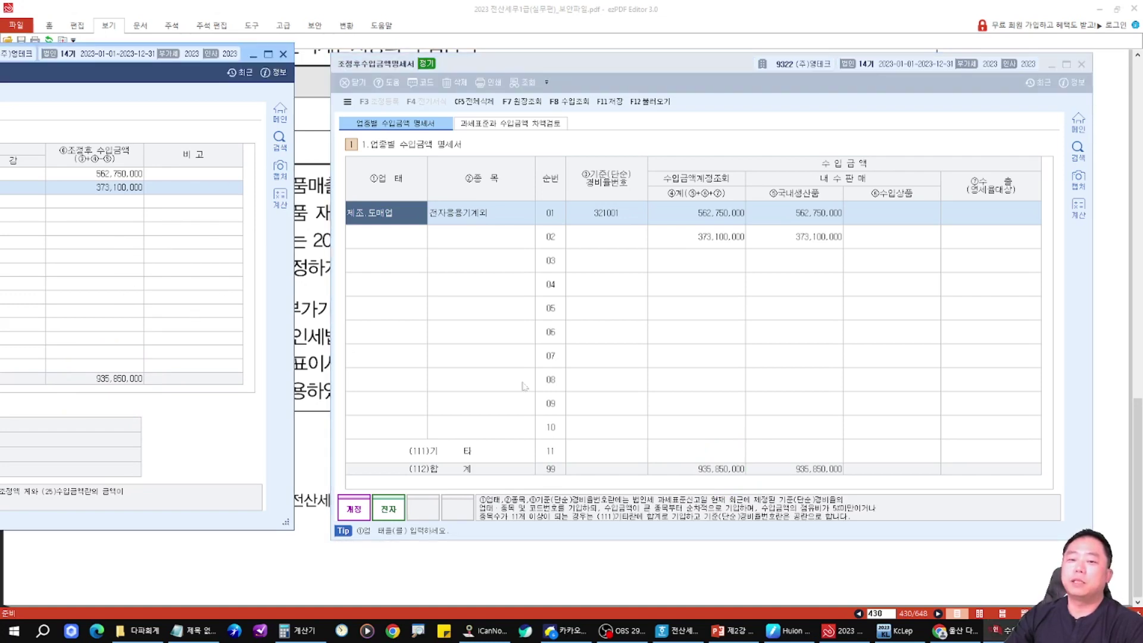
left_click(283, 54)
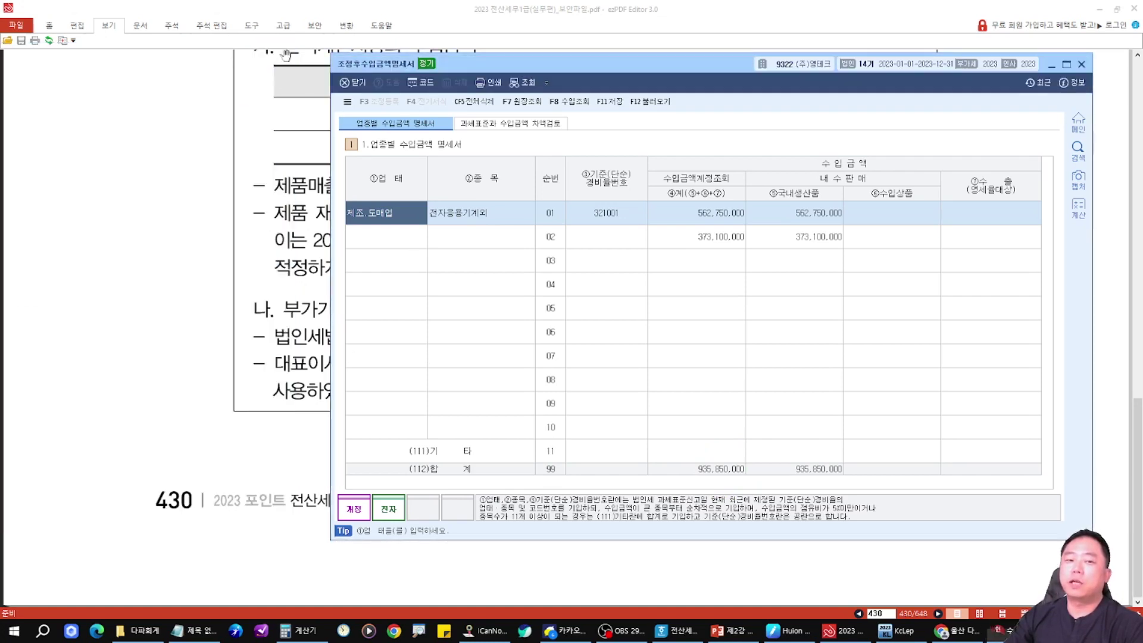
Step: Compare the 제품매출 and 상품매출 amounts in the PDF problem with the 수입금액계정조회 amounts in rows 01 and 02 of the form
left_click(272, 150)
mouse_move(310, 82)
left_mouse_down()
mouse_move(732, 175)
mouse_move(868, 178)
left_mouse_up()
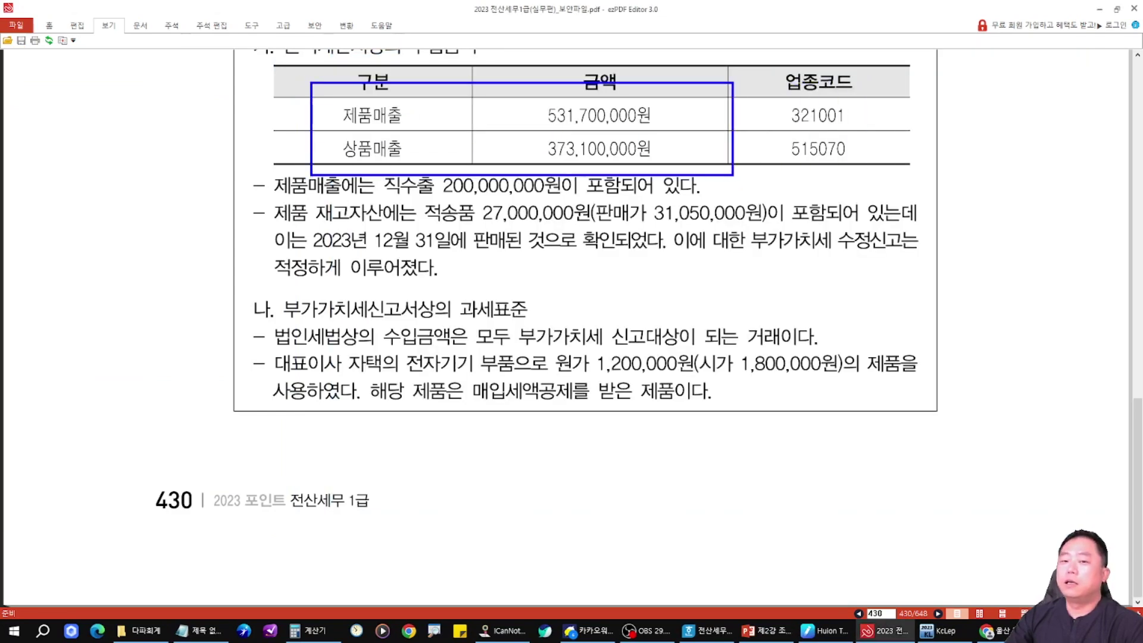
key("alt+Tab")
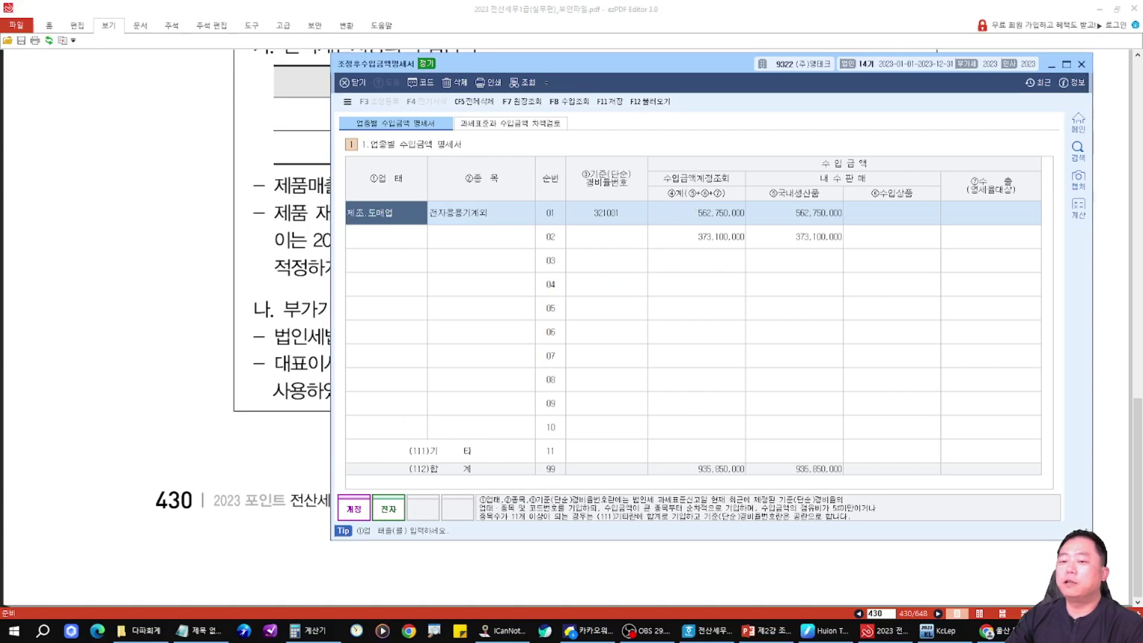
left_click_drag(705, 191, 714, 191)
left_click_drag(739, 243, 765, 260)
key("Escape")
left_click_drag(705, 65, 749, 206)
key("ctrl+2")
left_click_drag(511, 75, 666, 180)
left_click_drag(701, 320, 827, 427)
mouse_move(733, 369)
left_mouse_down()
mouse_move(643, 293)
mouse_move(655, 179)
left_mouse_up()
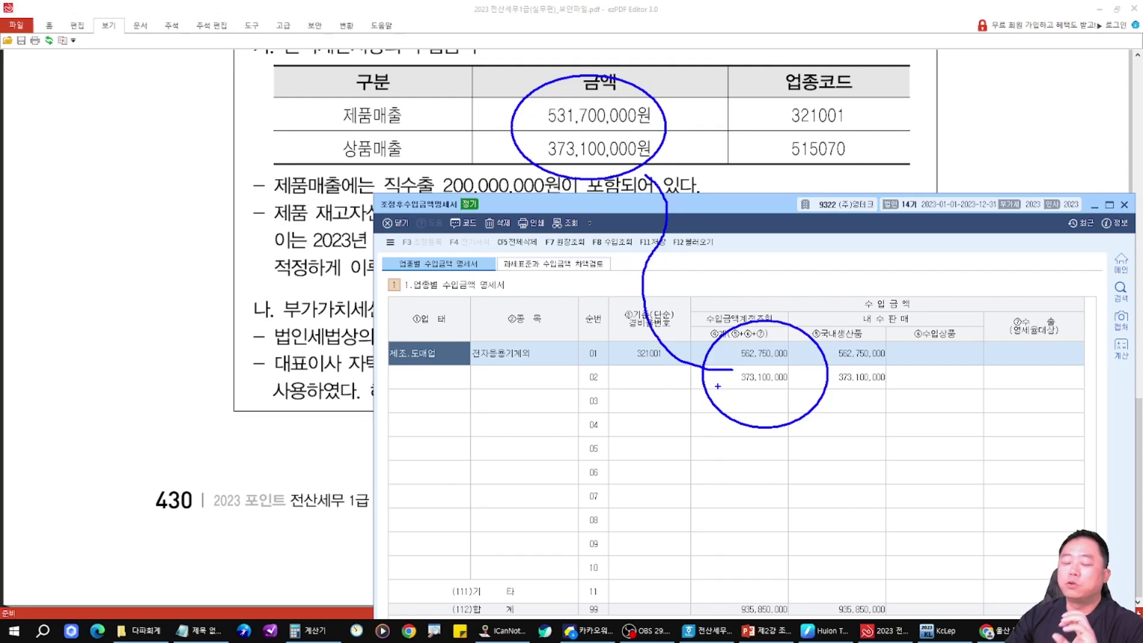
key("Escape")
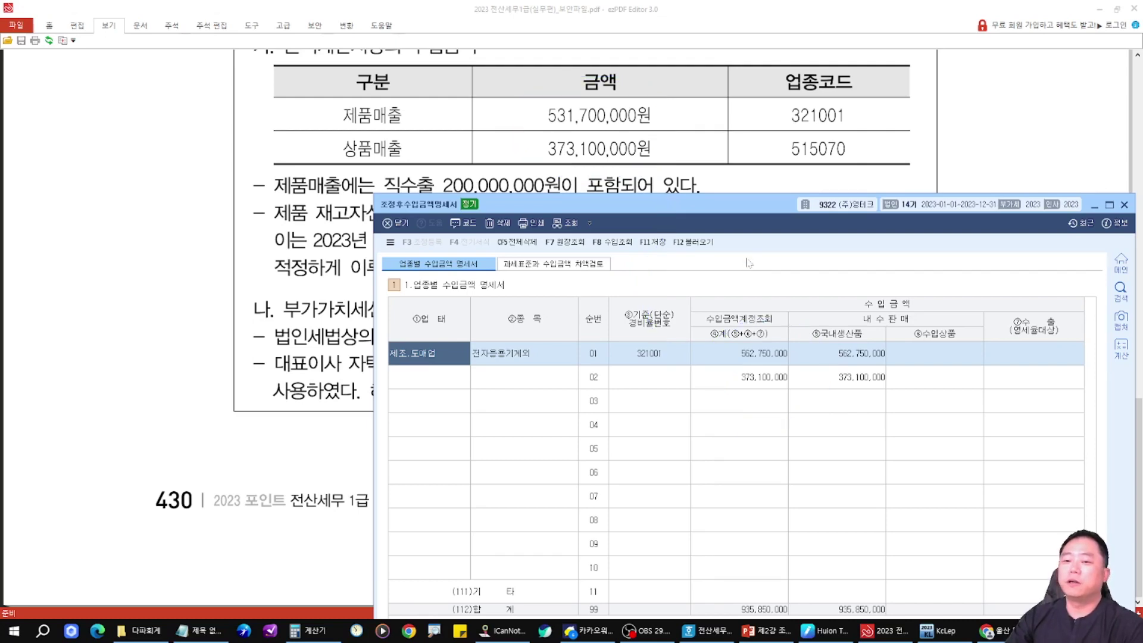
Step: Match the 200,000,000 direct export in the problem with the 수출(영세율대상) field of row 01
mouse_move(755, 216)
left_mouse_down()
mouse_move(610, 260)
mouse_move(563, 219)
left_mouse_up()
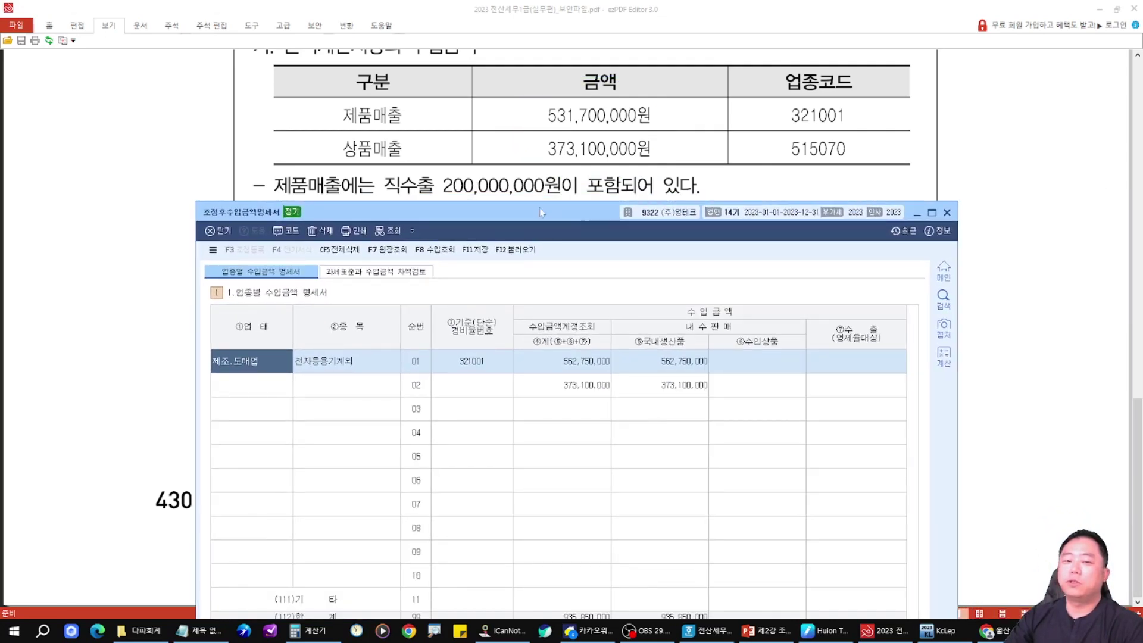
mouse_move(439, 167)
left_mouse_down()
mouse_move(523, 205)
mouse_move(553, 179)
mouse_move(812, 341)
mouse_move(837, 372)
mouse_move(884, 374)
mouse_move(857, 340)
left_mouse_up()
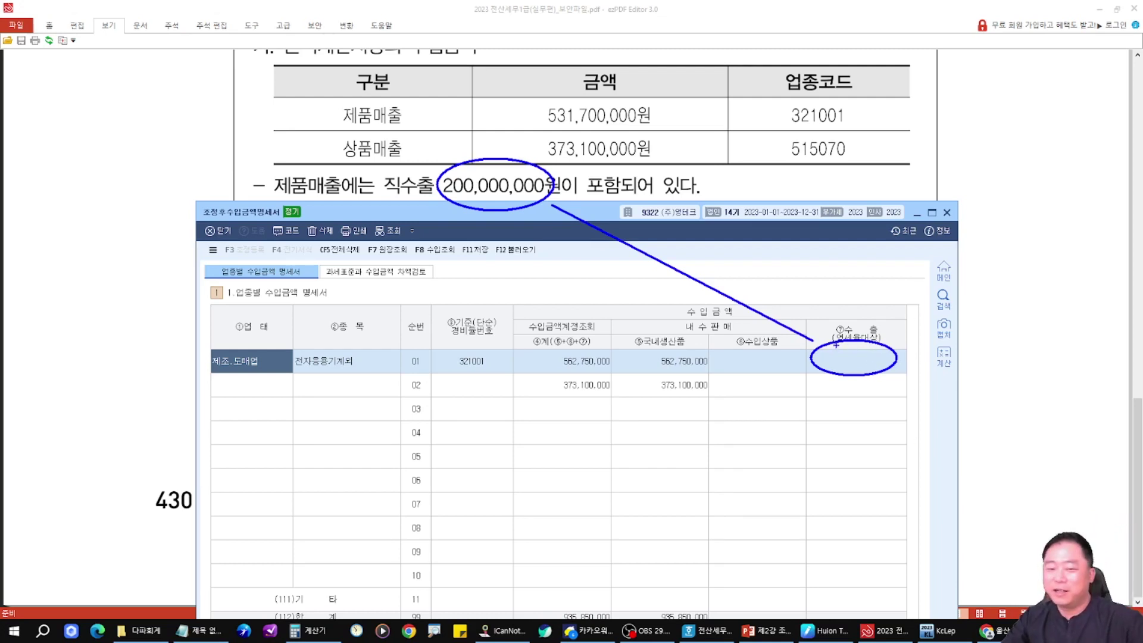
key("Escape")
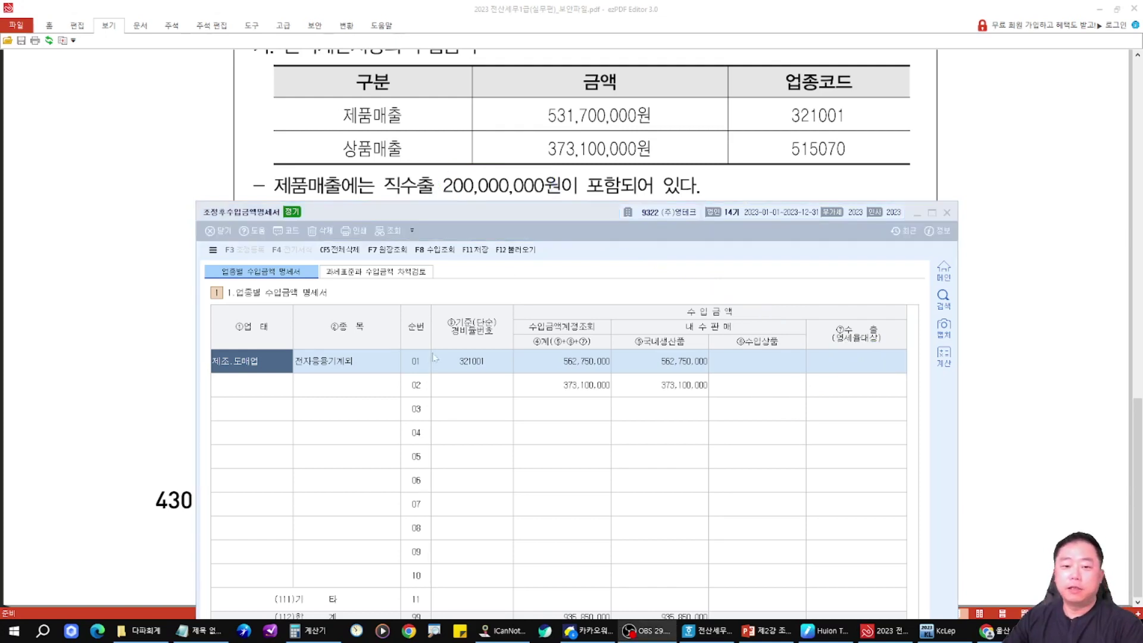
Step: Try entering 200,000,000 as the 국내생산품 amount of row 01
left_click(616, 366)
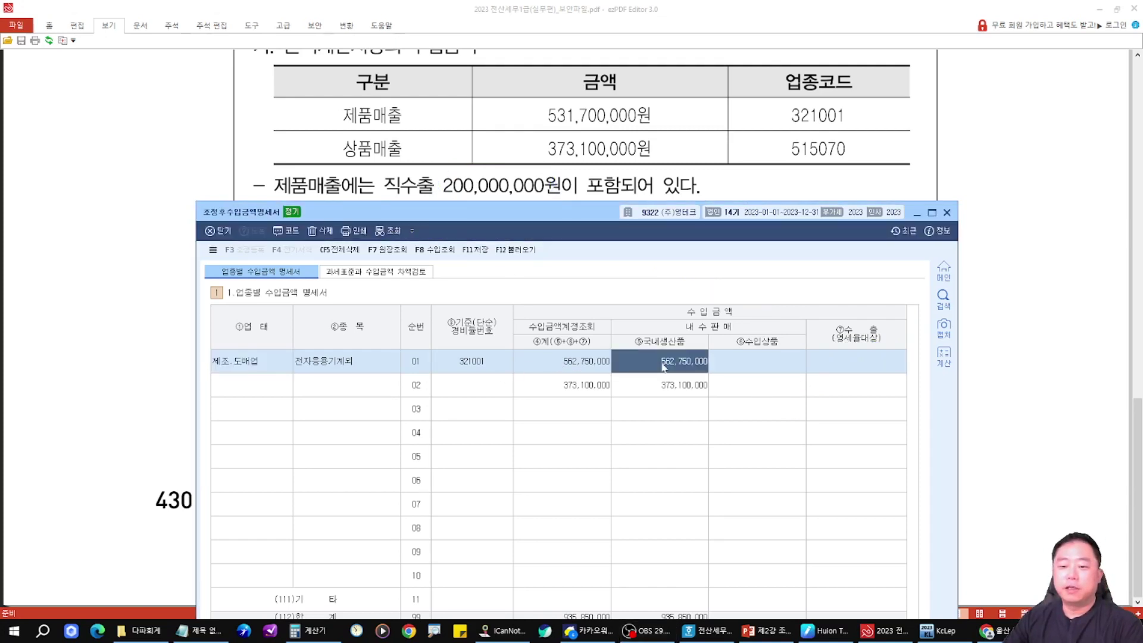
mouse_move(460, 149)
left_mouse_down()
mouse_move(520, 213)
mouse_move(549, 218)
mouse_move(636, 341)
left_mouse_up()
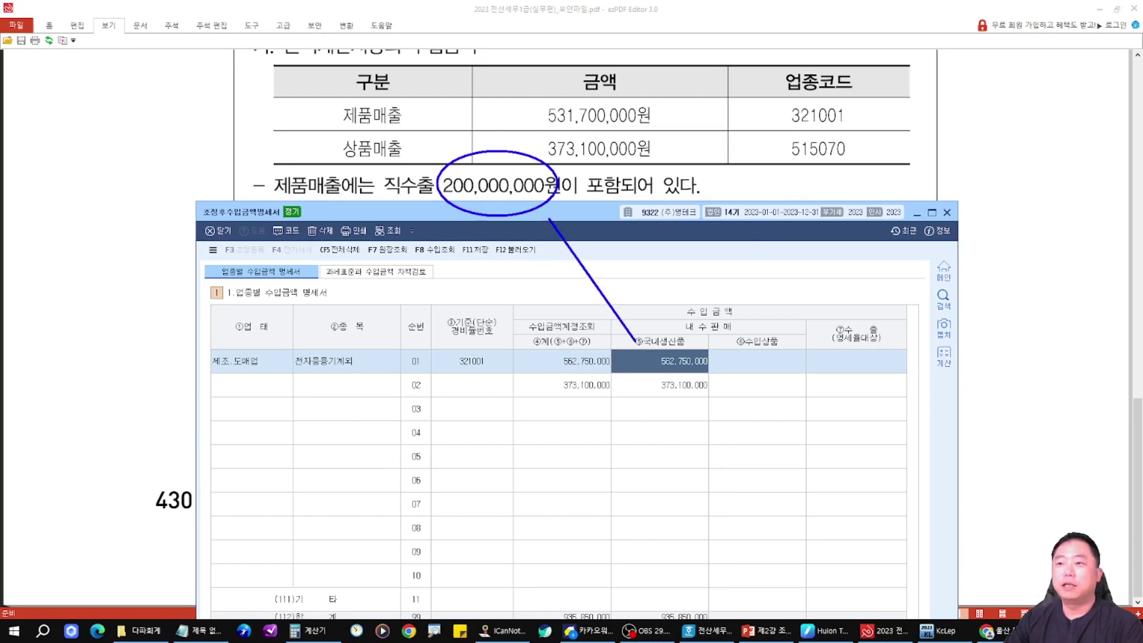
key("Escape")
type("200000000")
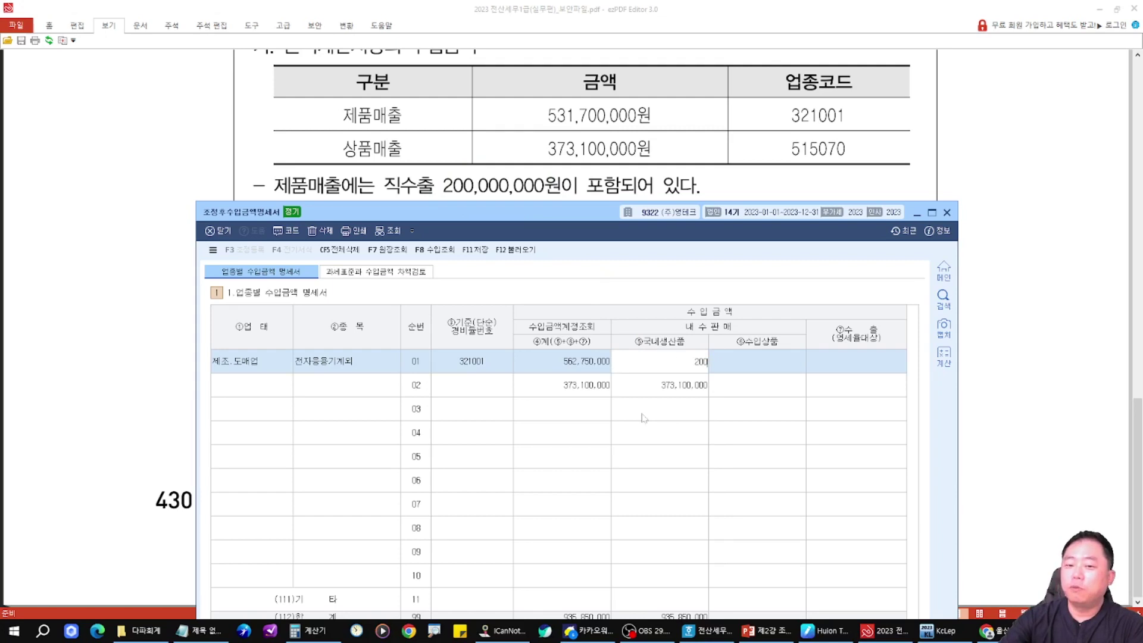
key("Return")
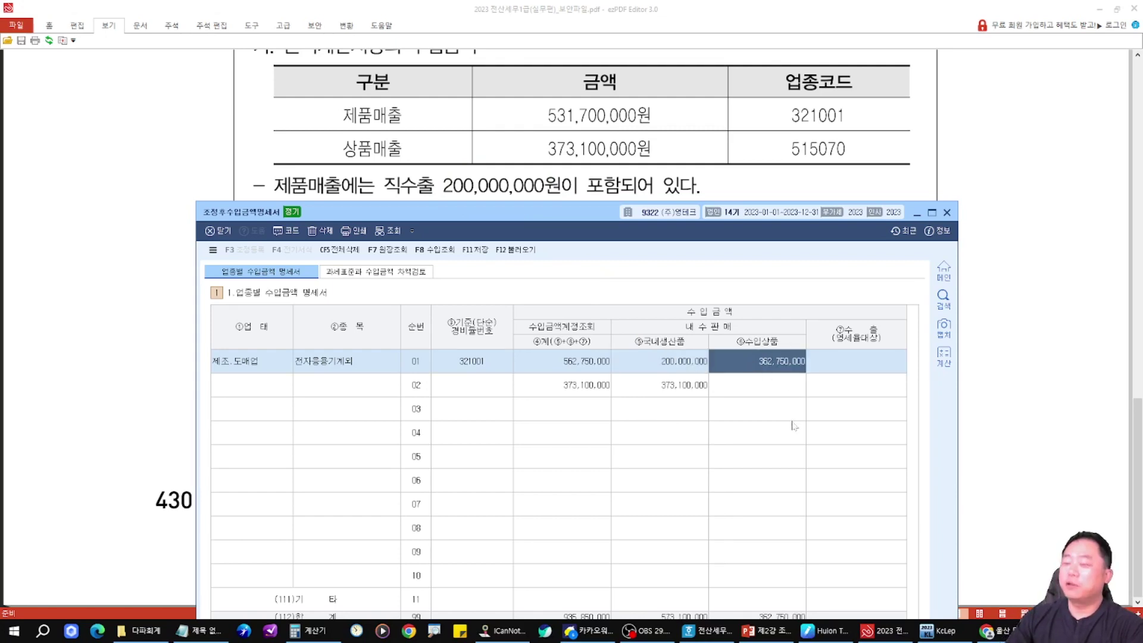
Step: Split row 01's revenue into 362,750,000 for 국내생산품 and 200,000,000 for 수출(영세율대상), with 수입상품 left empty
left_click(691, 370)
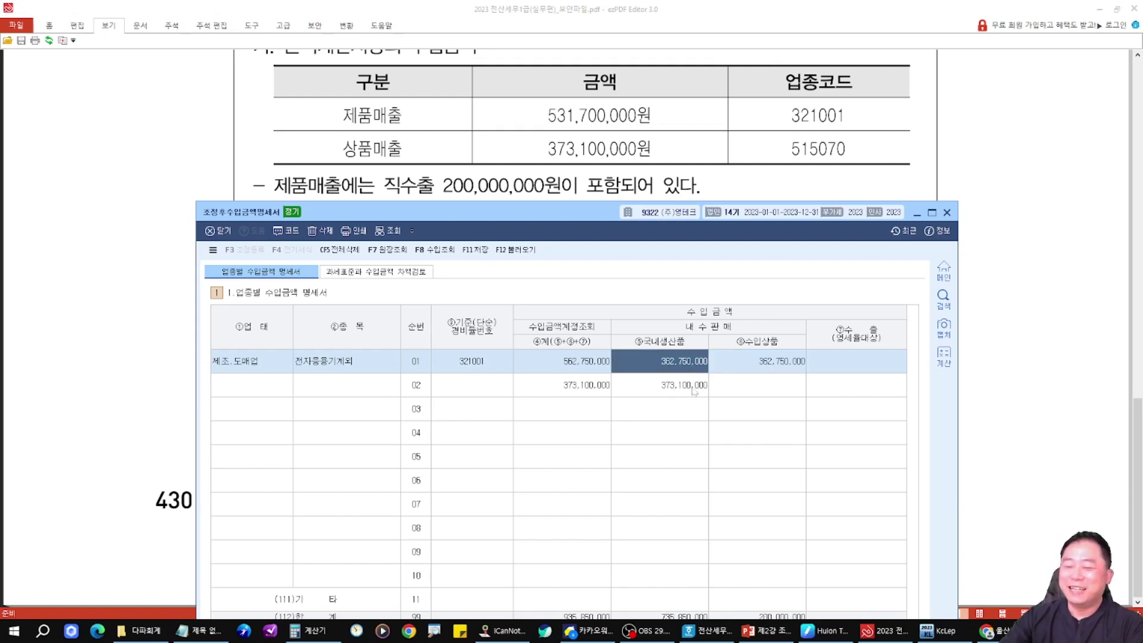
key("Delete")
key("Return")
type("200000000")
key("Return")
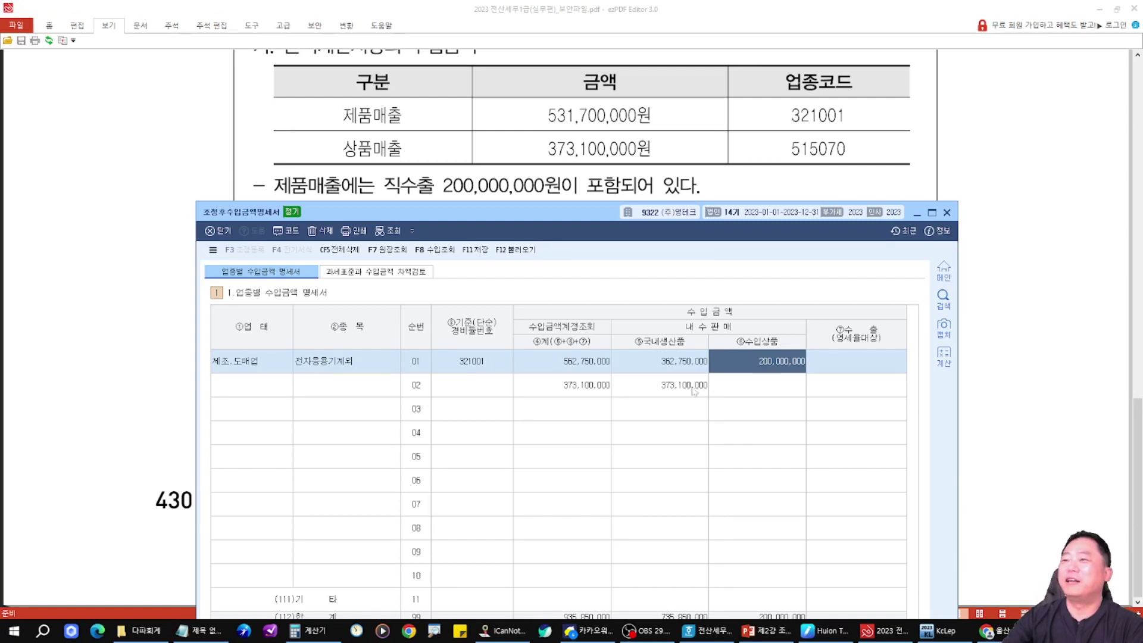
key("Delete")
key("Return")
key("Return")
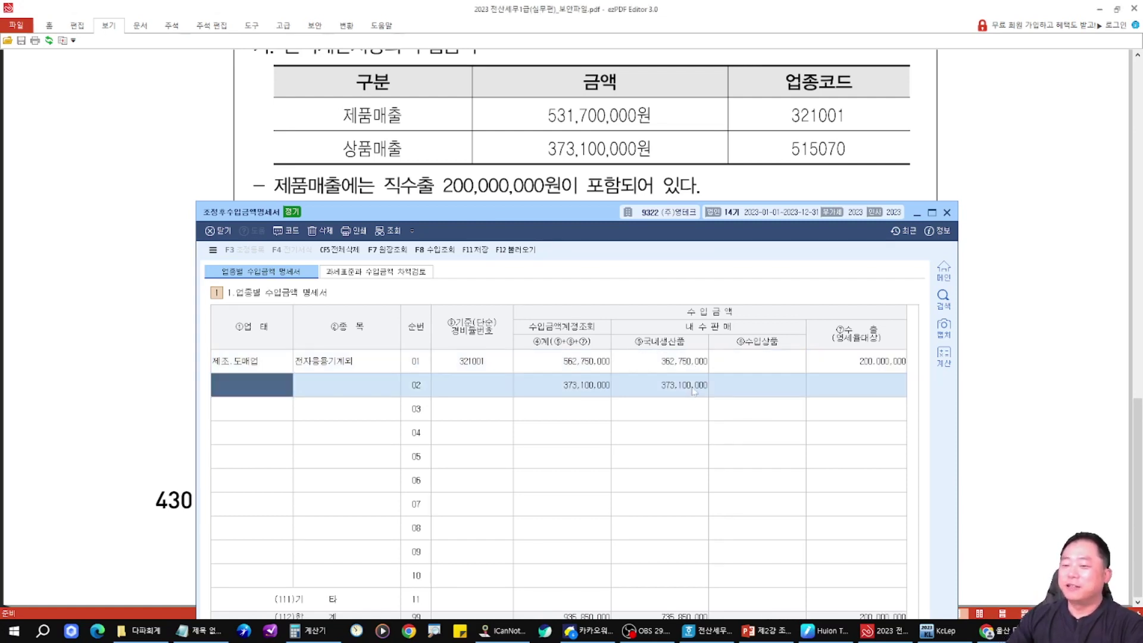
Step: Check the export amount against the problem and enter 515070 as row 02's 기준(단순)경비율번호
mouse_move(538, 201)
left_mouse_down()
mouse_move(811, 336)
mouse_move(875, 387)
mouse_move(909, 388)
left_mouse_up()
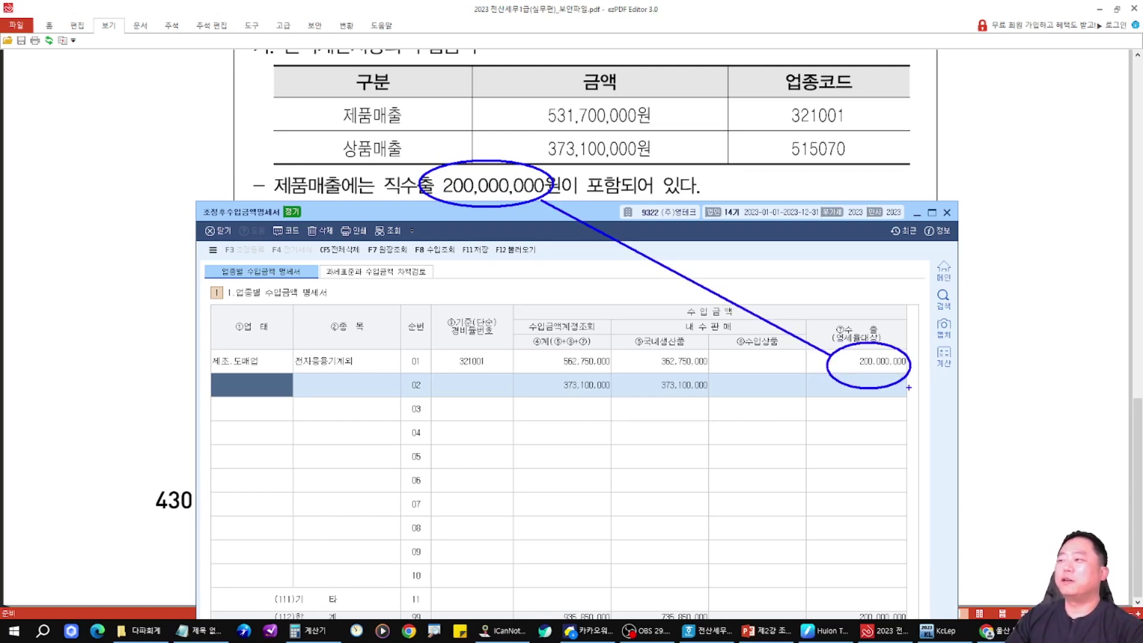
key("Escape")
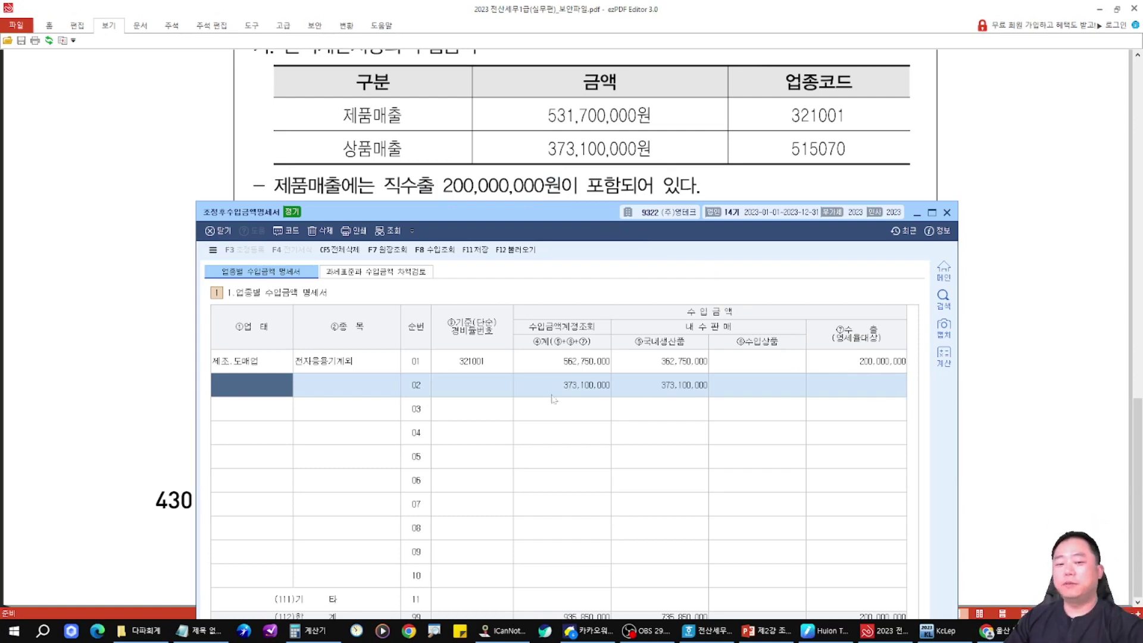
left_click(467, 385)
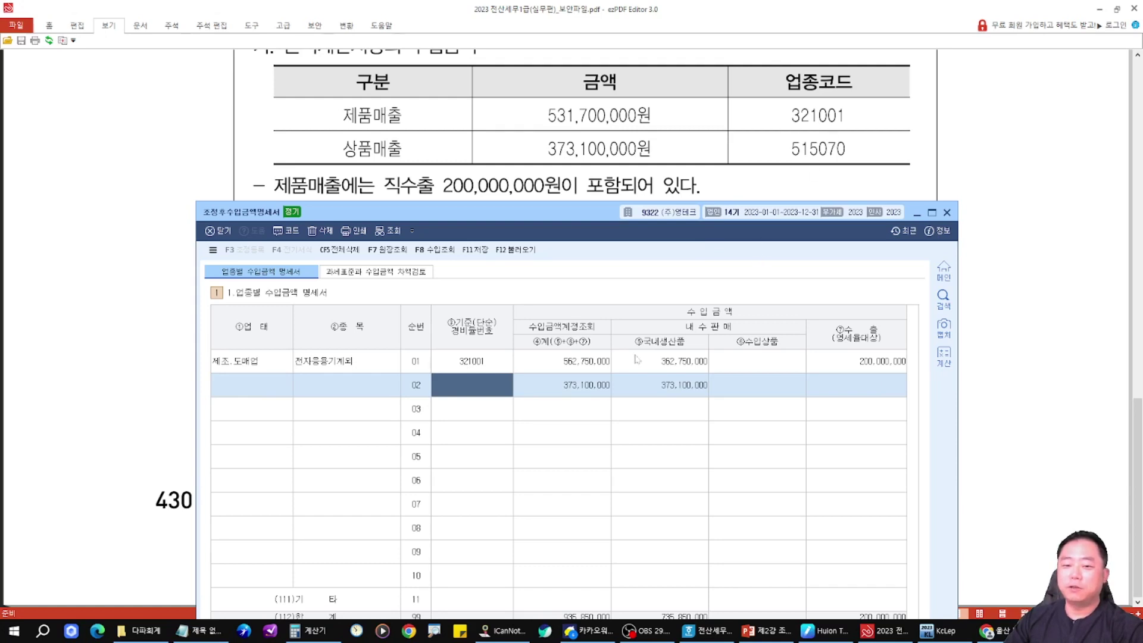
left_click_drag(521, 366, 587, 309)
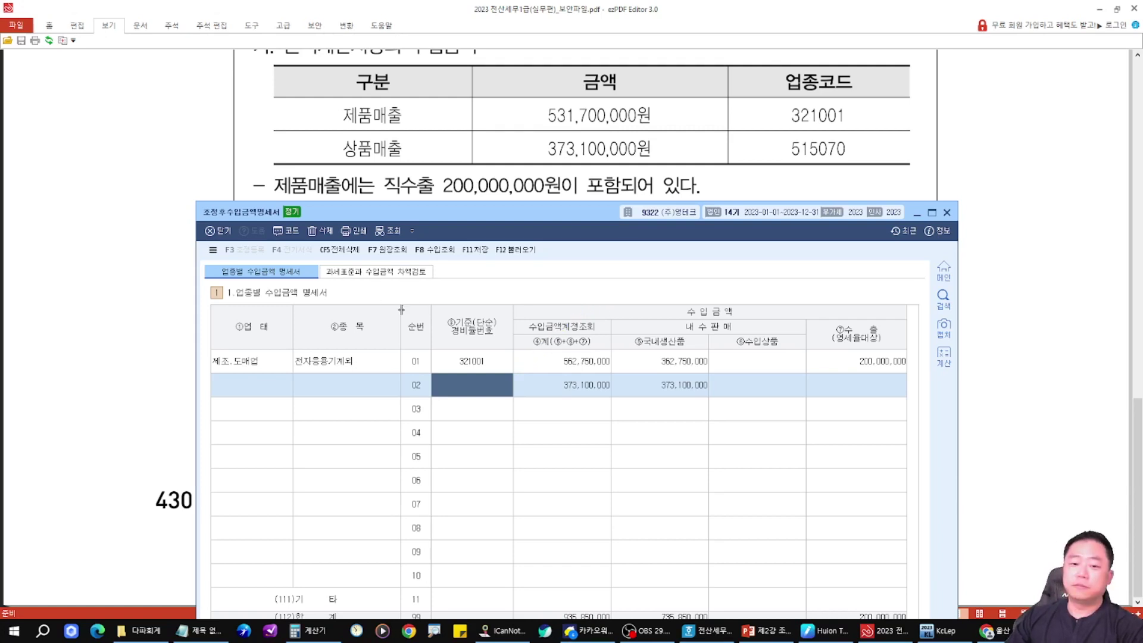
type("515070")
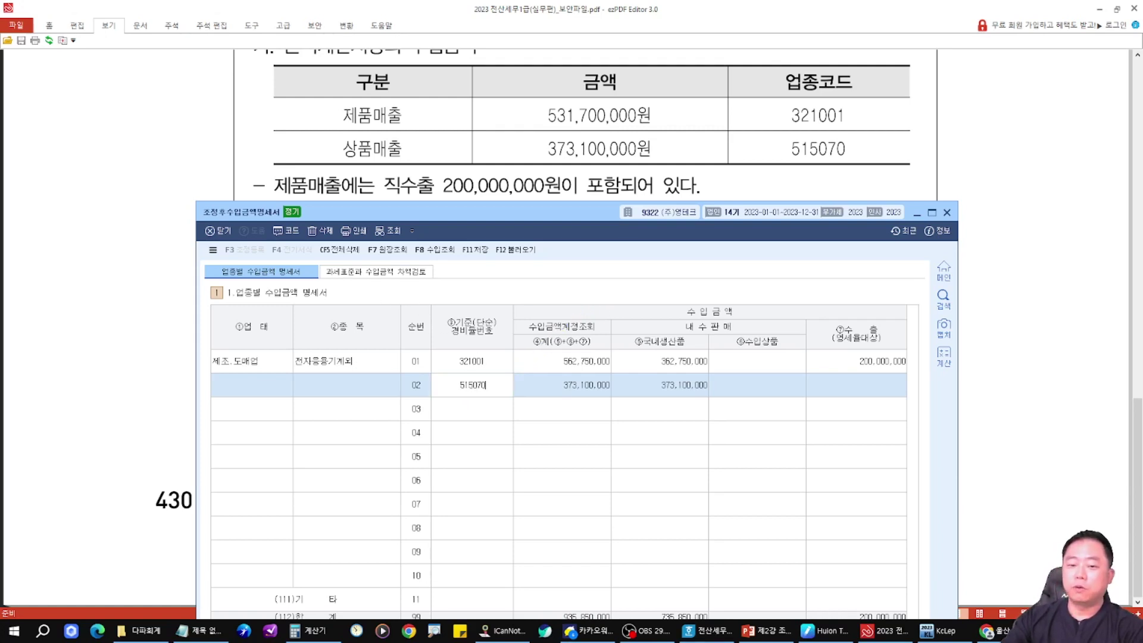
key("Return")
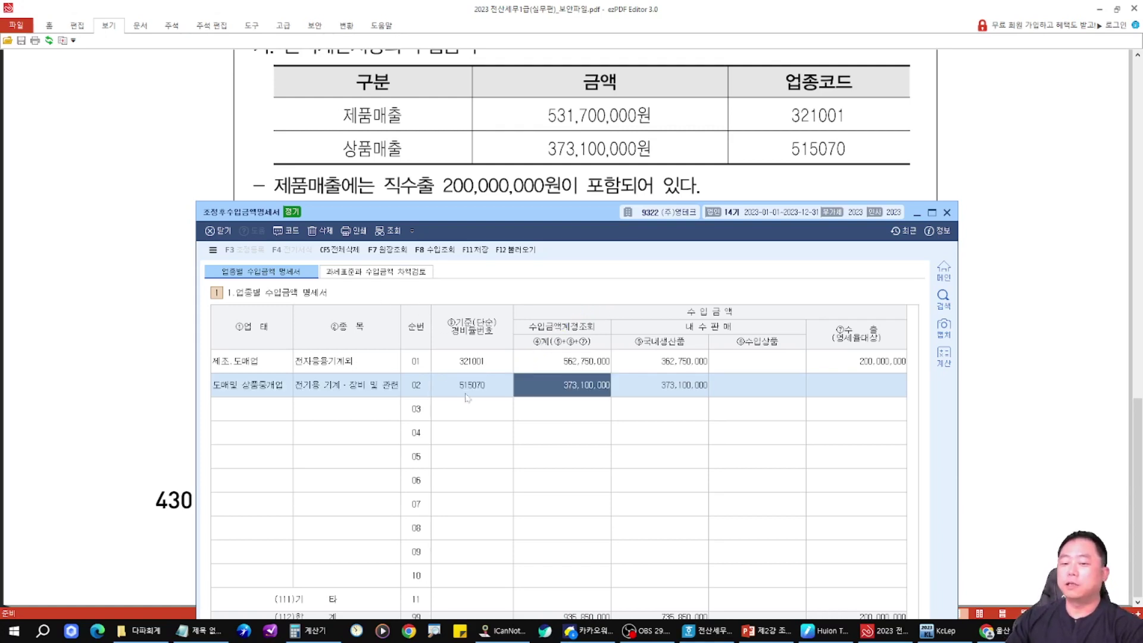
Step: Save the 업종별 수입금액 명세서 and reload the data in 과세표준과 수입금액 차액검토
left_click_drag(584, 218, 645, 59)
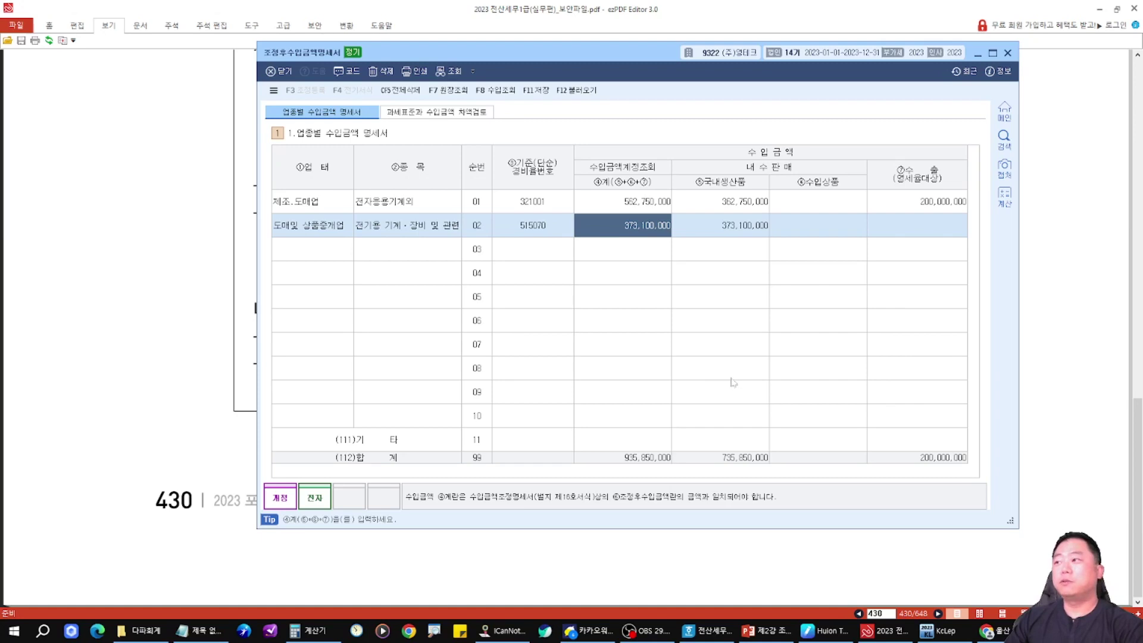
left_click(536, 90)
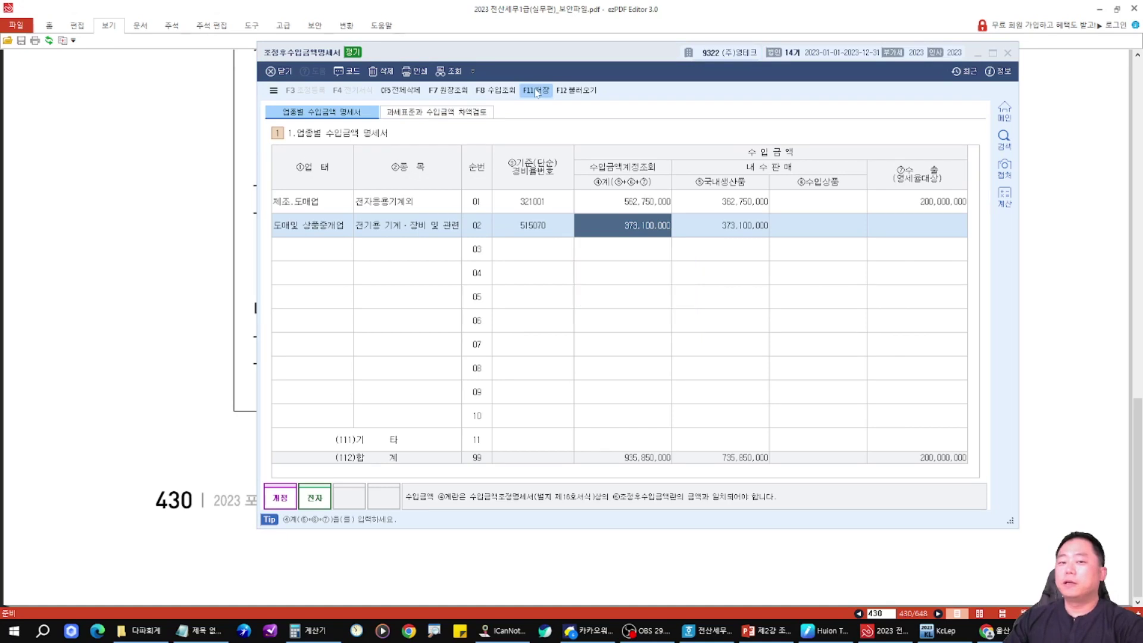
left_click(465, 116)
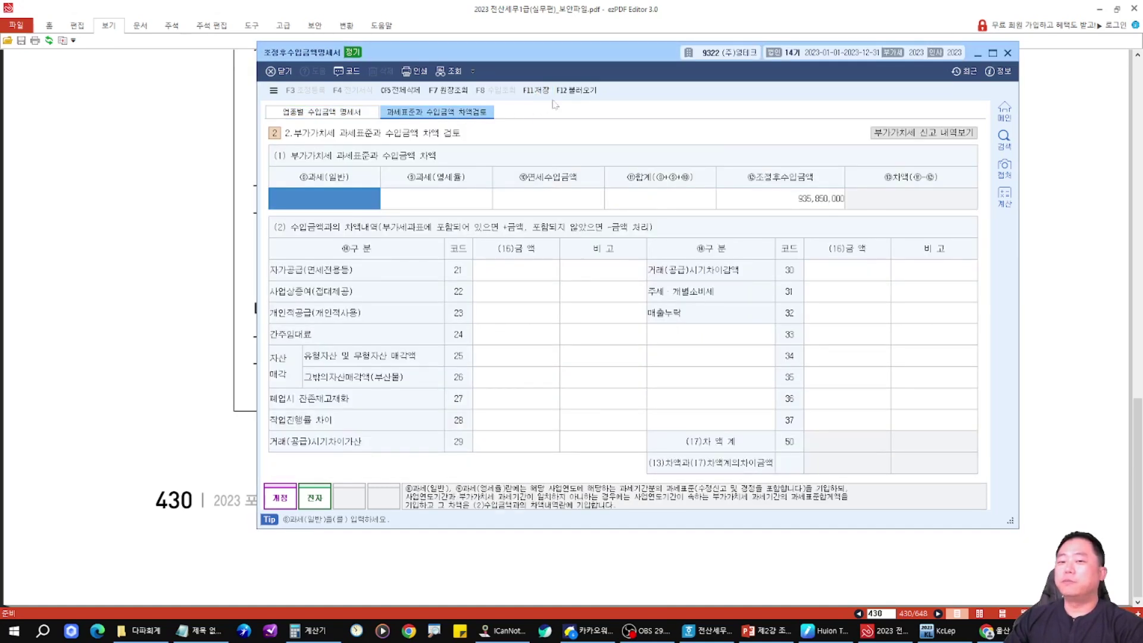
left_click(575, 92)
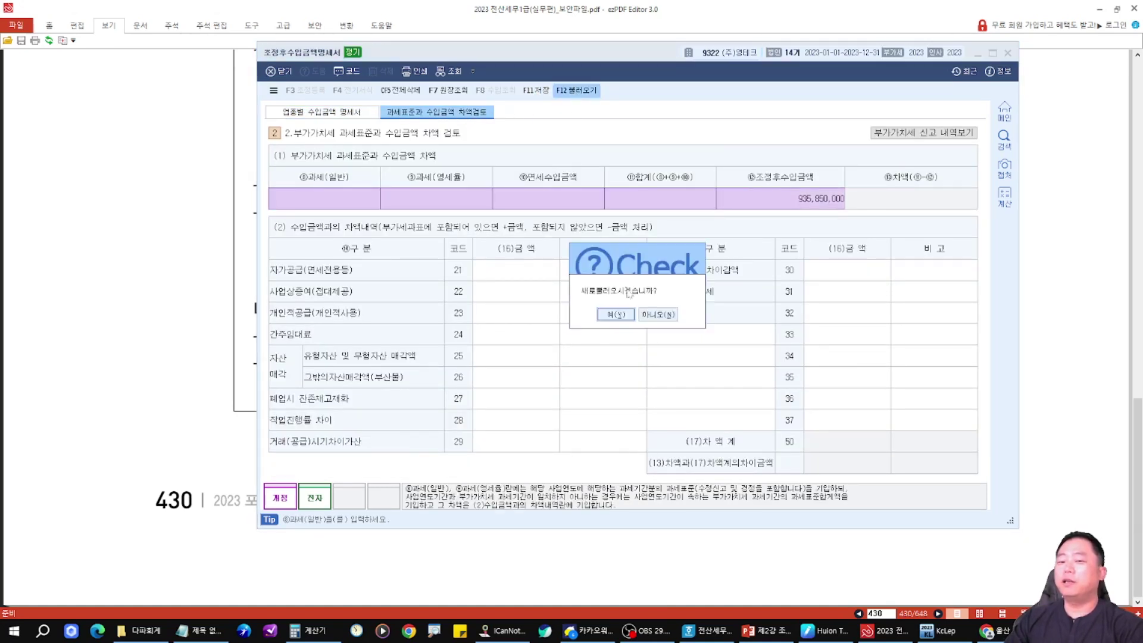
left_click(604, 315)
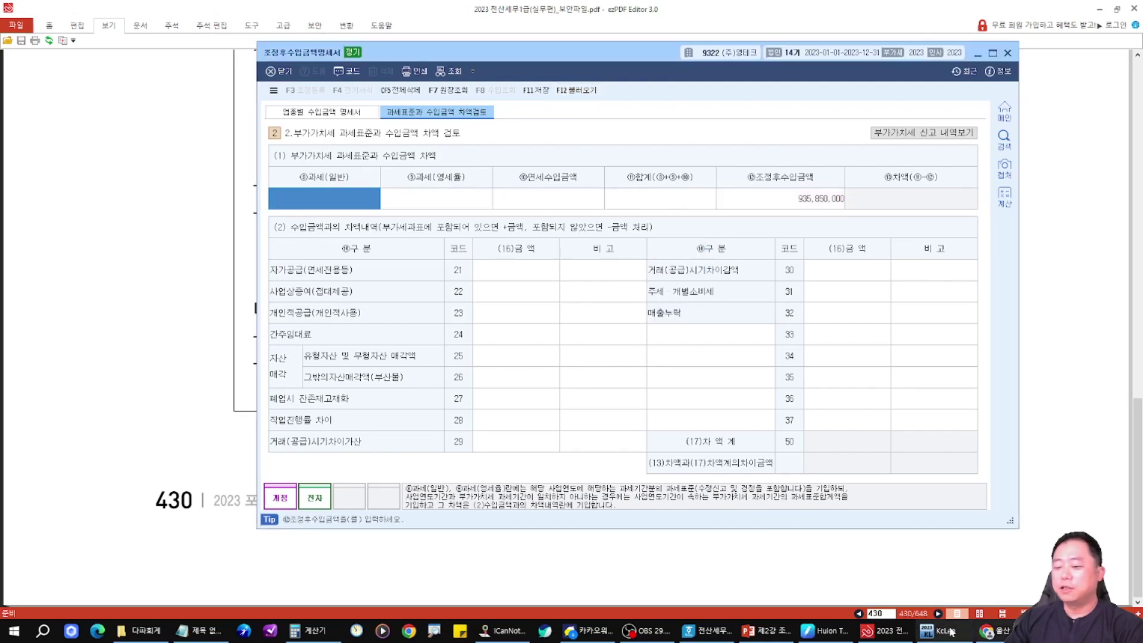
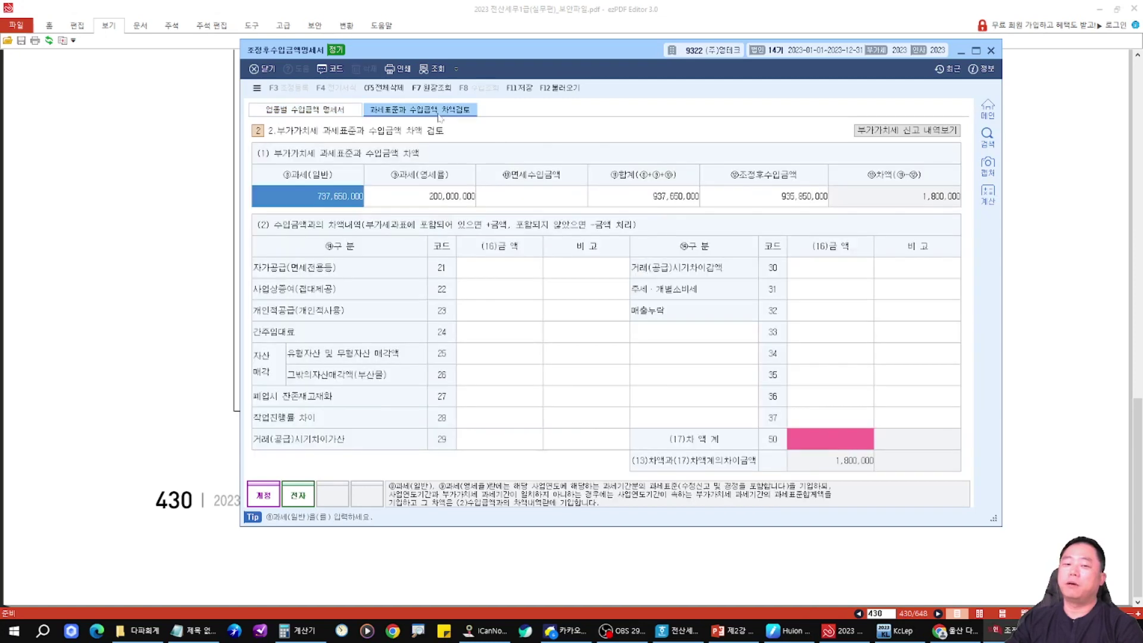
Step: Enter 1,800,000 as the amount for 개인적공급(개인적사용), code 23, and save the form
left_click(500, 308)
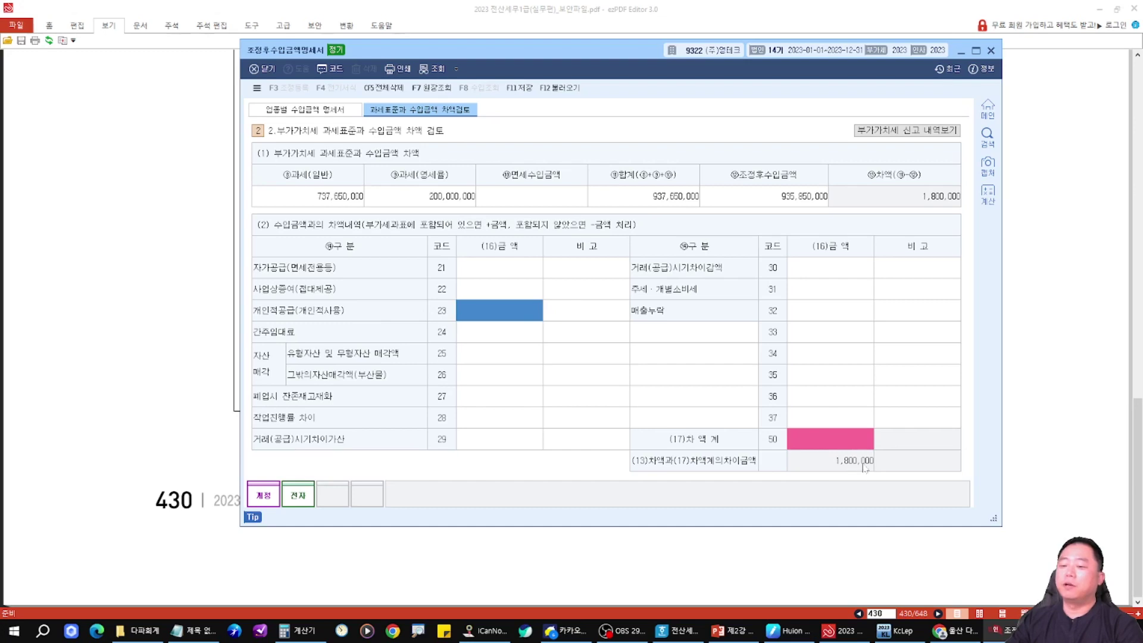
type("1,800,000")
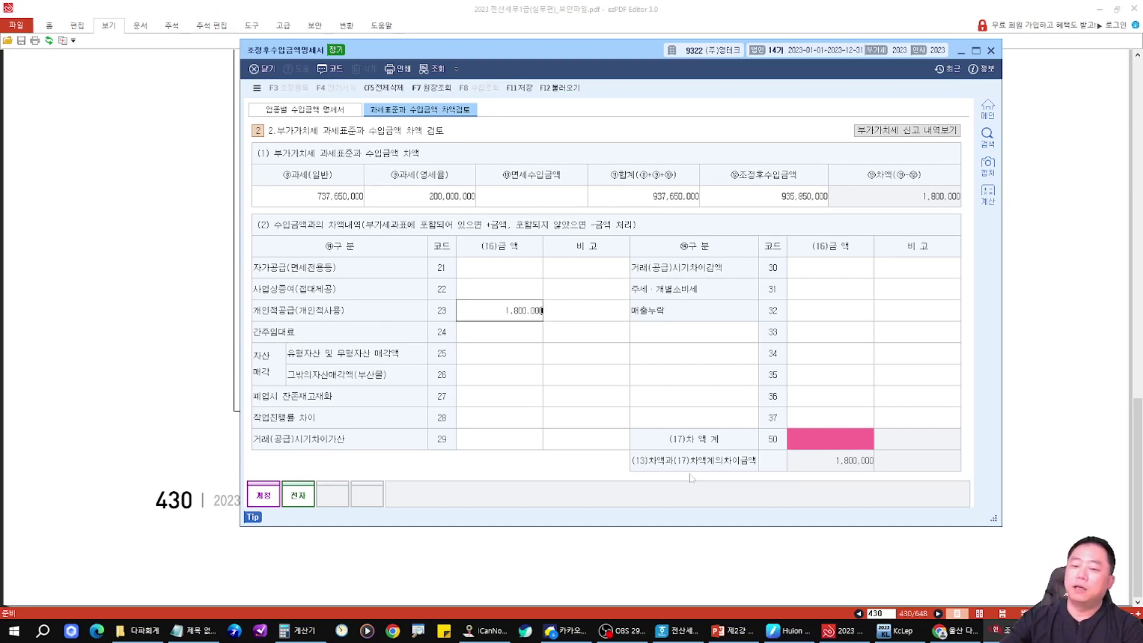
key("Return")
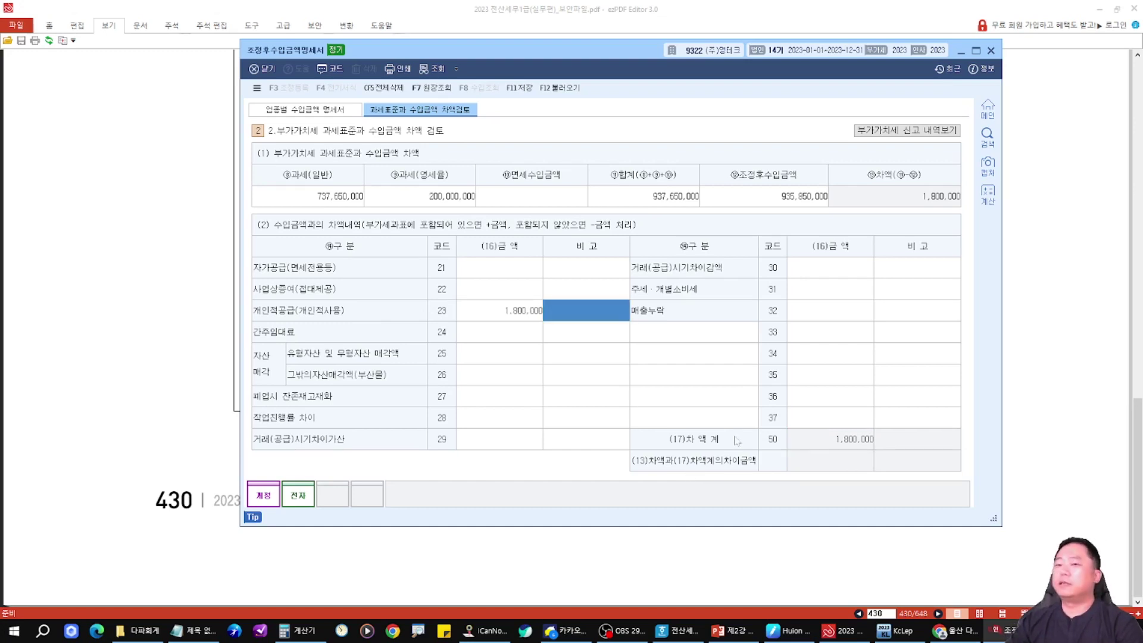
left_click(520, 88)
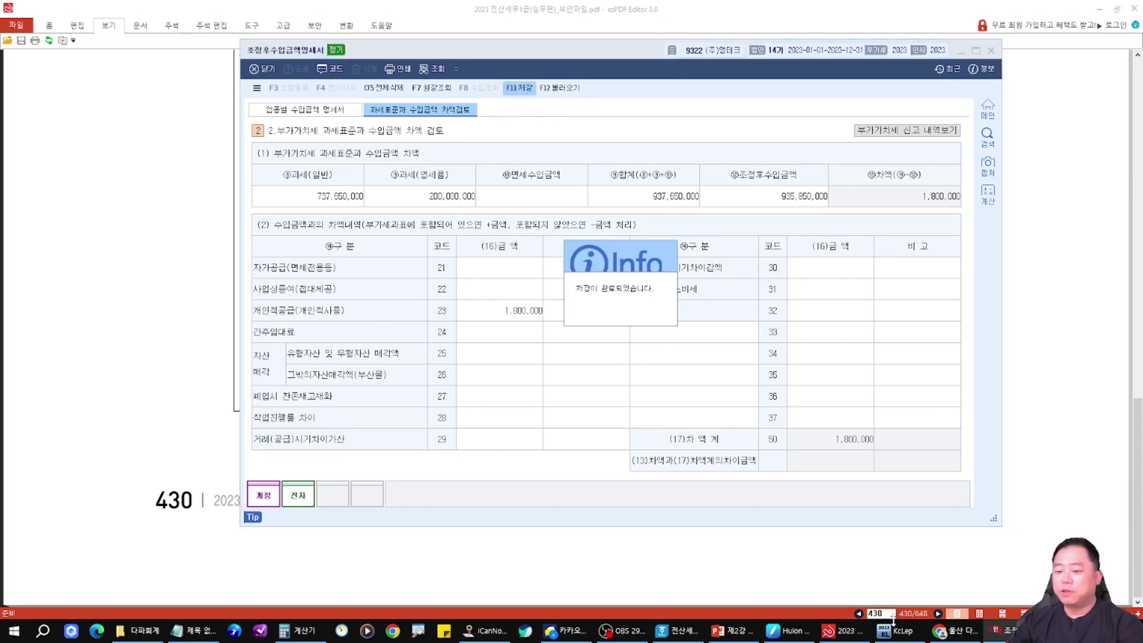
Step: Switch to PowerPoint, check the 465(9330) entry in the 2023 related problem list, and return to the PDF problem
left_click(732, 630)
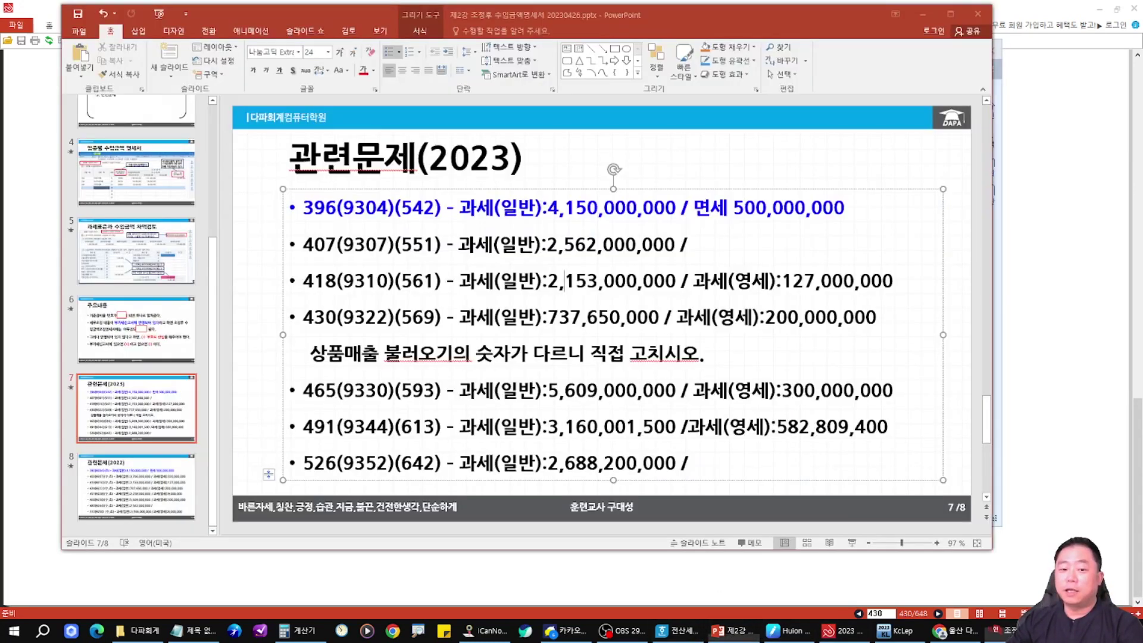
mouse_move(273, 373)
left_mouse_down()
mouse_move(484, 413)
mouse_move(931, 407)
left_mouse_up()
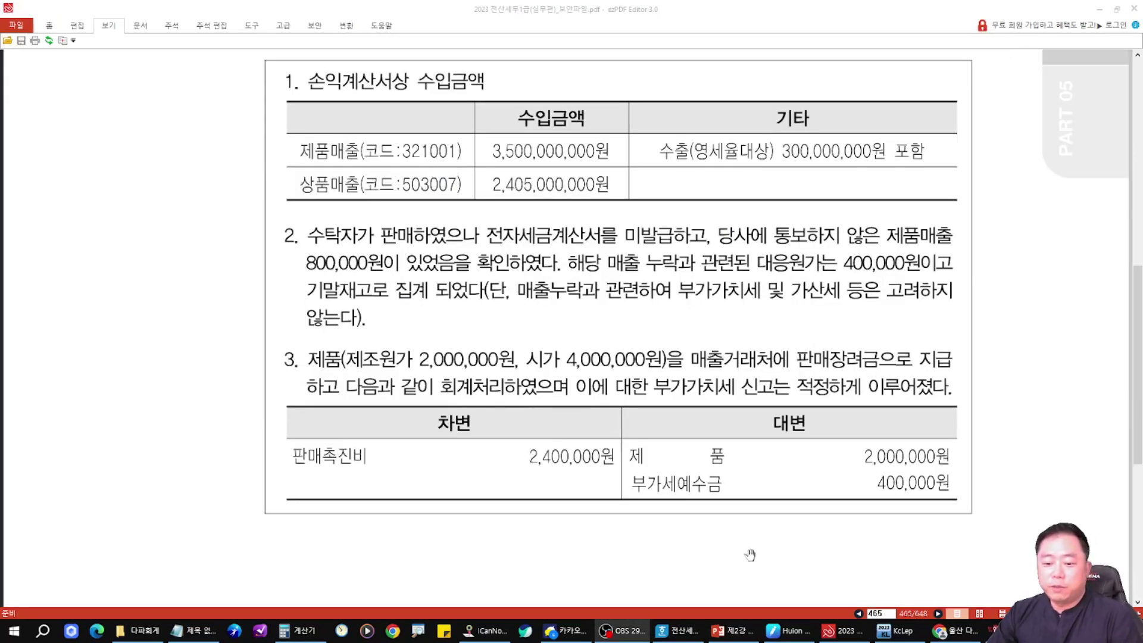
left_click(731, 630)
left_click_drag(273, 367, 443, 406)
left_click(1062, 340)
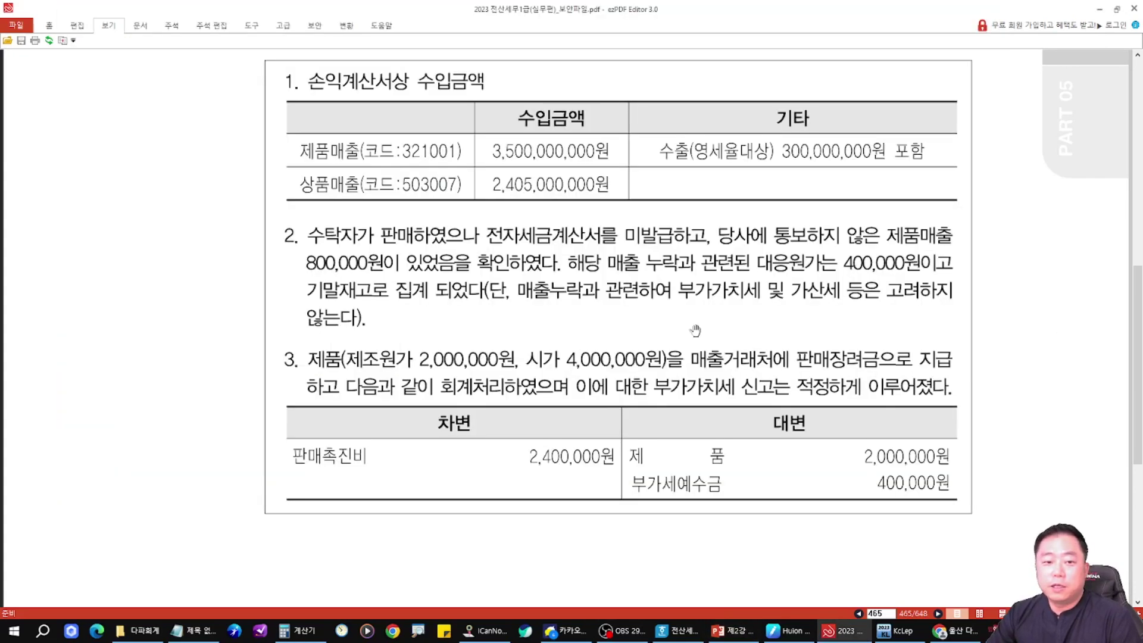
Step: Examine the 제품매출 and 상품매출 revenue and the omitted consignment sale described in the problem
mouse_move(276, 124)
left_mouse_down()
mouse_move(329, 115)
mouse_move(275, 147)
left_mouse_up()
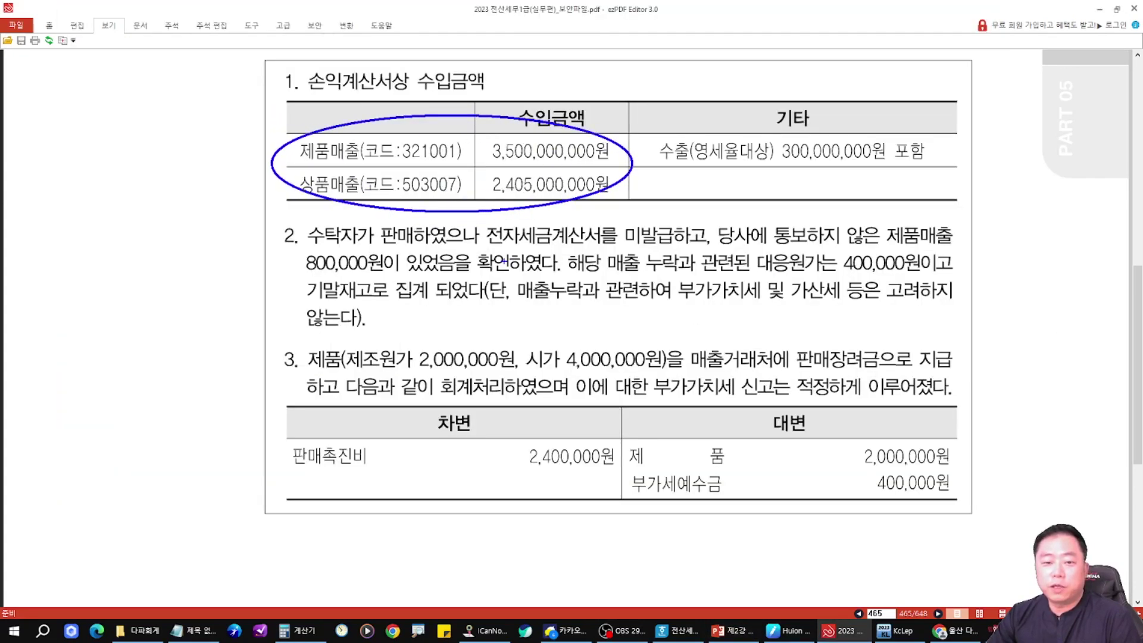
mouse_move(302, 249)
left_mouse_down()
mouse_move(360, 275)
mouse_move(387, 241)
left_mouse_up()
left_click_drag(819, 246, 823, 262)
key("Escape")
Step: Switch to KcLep and compare the 제품매출 and 상품매출 rows of 수입금액조정계산 with the problem
key("alt+Tab")
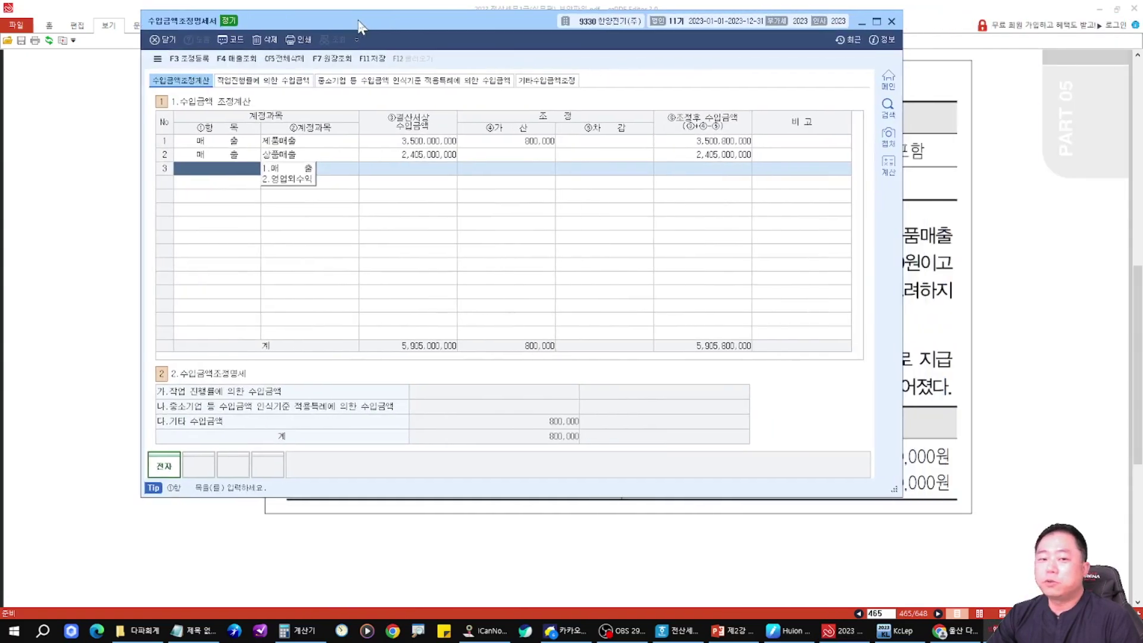
mouse_move(167, 140)
left_mouse_down()
mouse_move(269, 178)
mouse_move(316, 182)
left_mouse_up()
left_click_drag(370, 130, 443, 173)
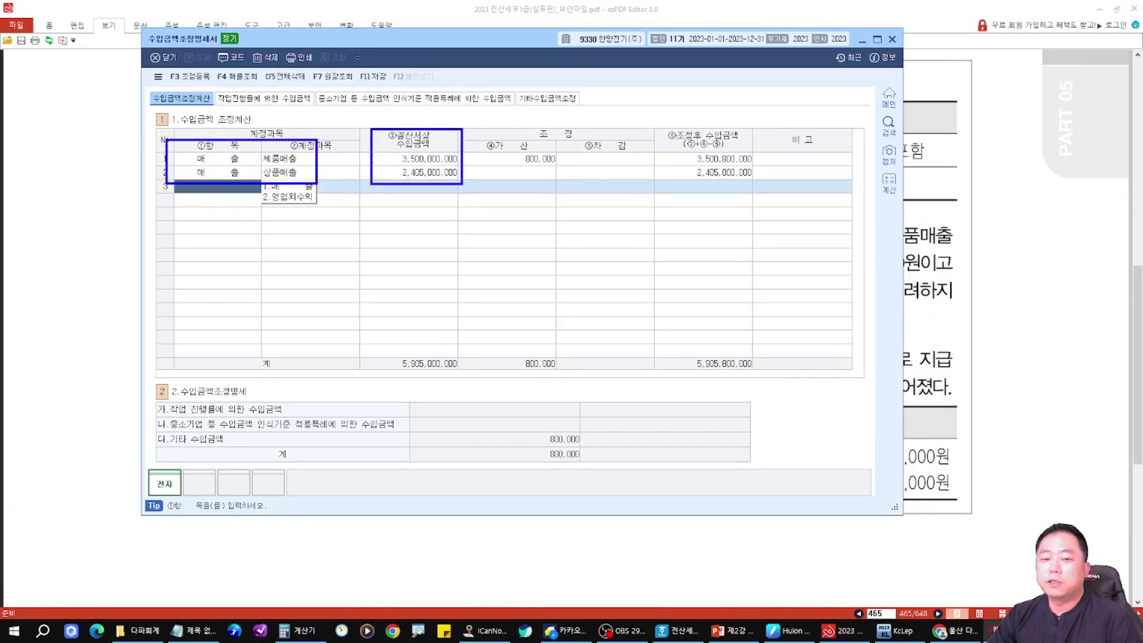
key("Escape")
Step: Review the 제품매출 entry in 기타수입금액조정 against the rows of 수입금액조정계산
left_click(567, 101)
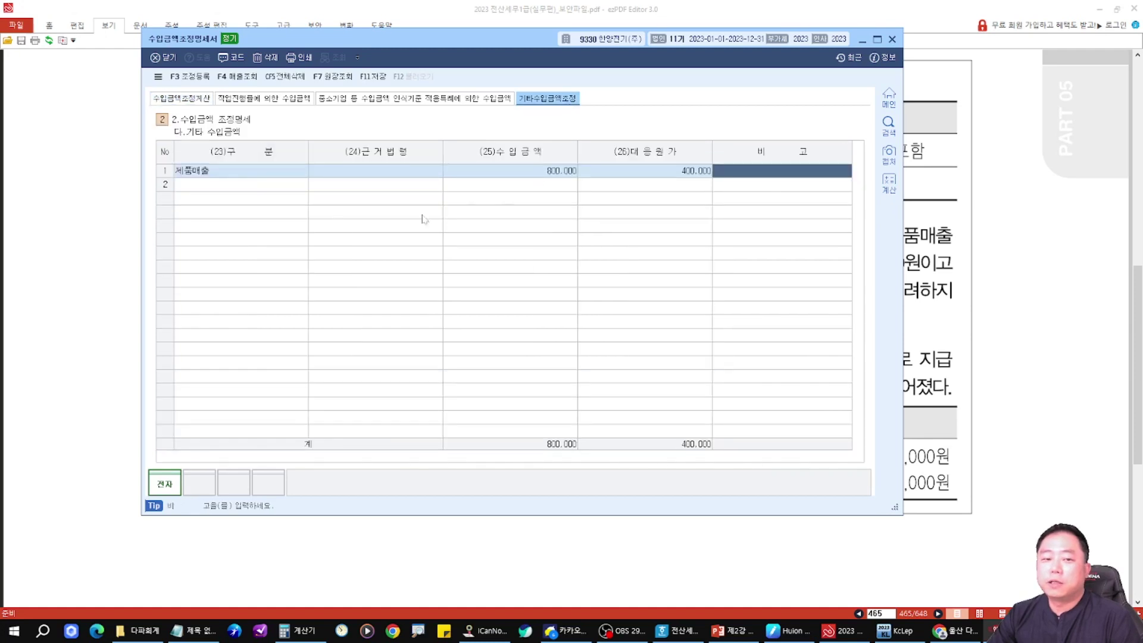
left_click_drag(156, 146, 153, 150)
left_click_drag(282, 299, 222, 195)
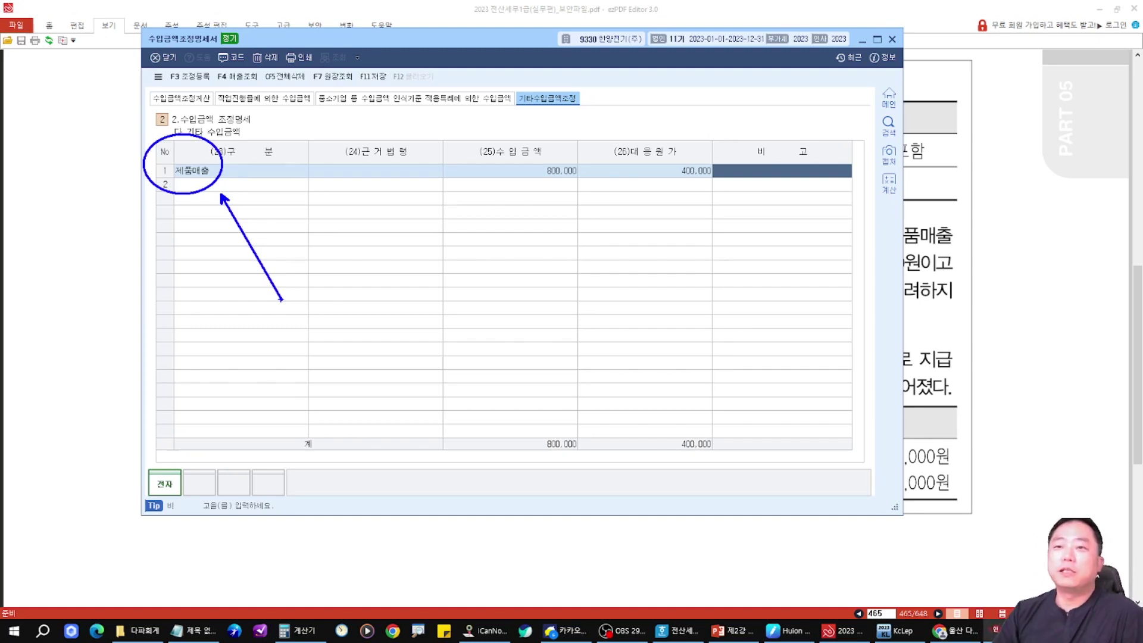
key("Escape")
left_click(181, 99)
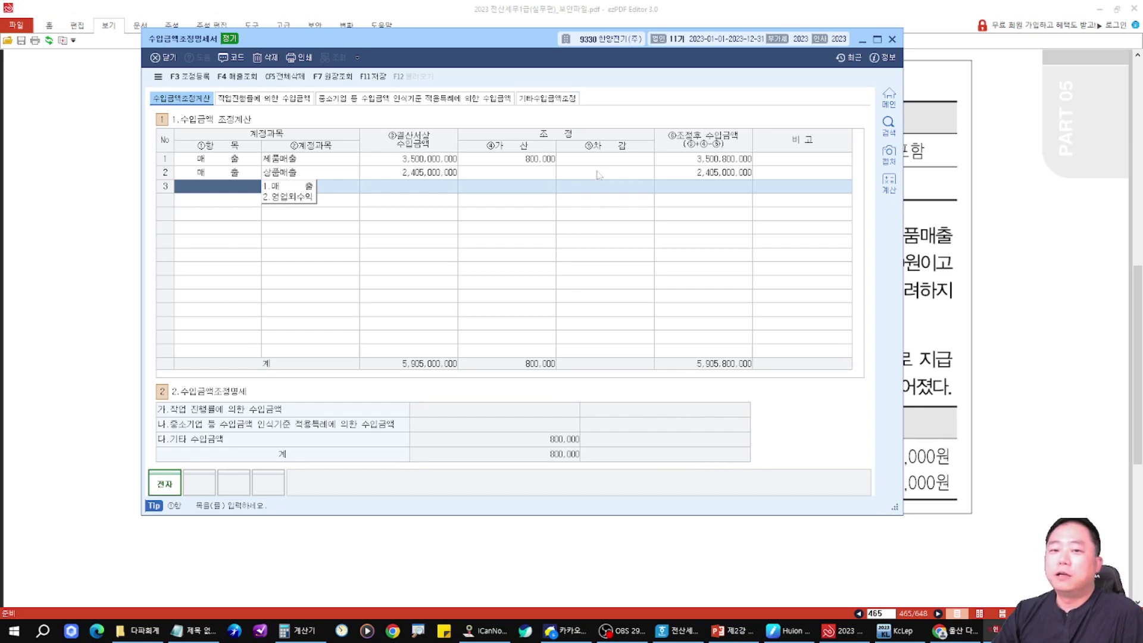
left_click(567, 100)
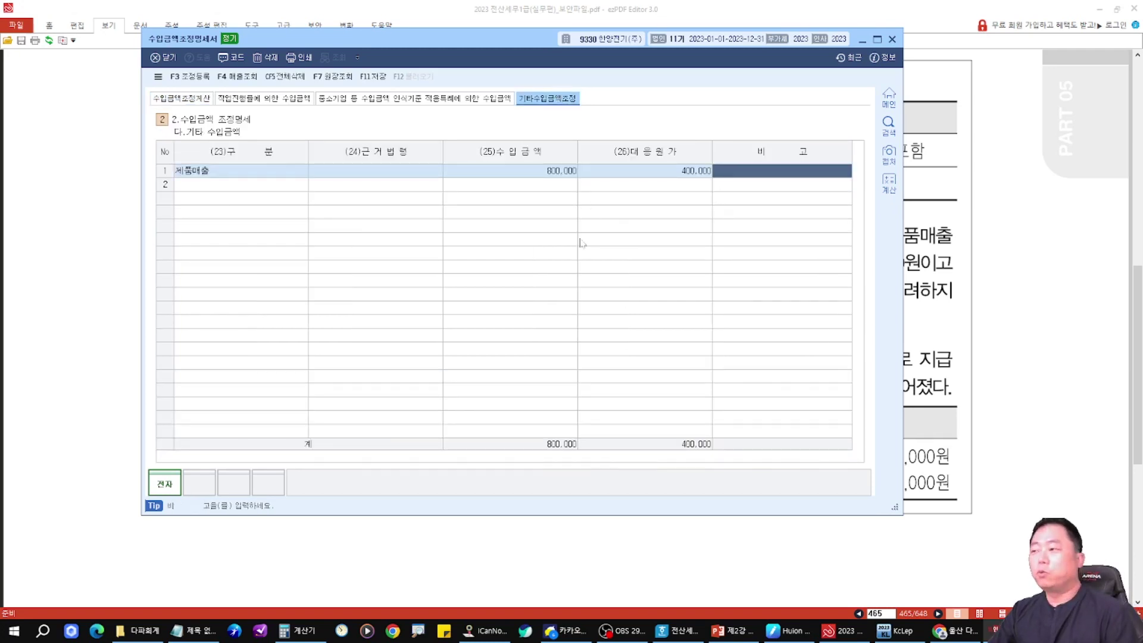
Step: Open 조정 등록, trace the omitted sale and its matching cost to the registered adjustments, and close it
key("F3")
left_click_drag(572, 116, 623, 205)
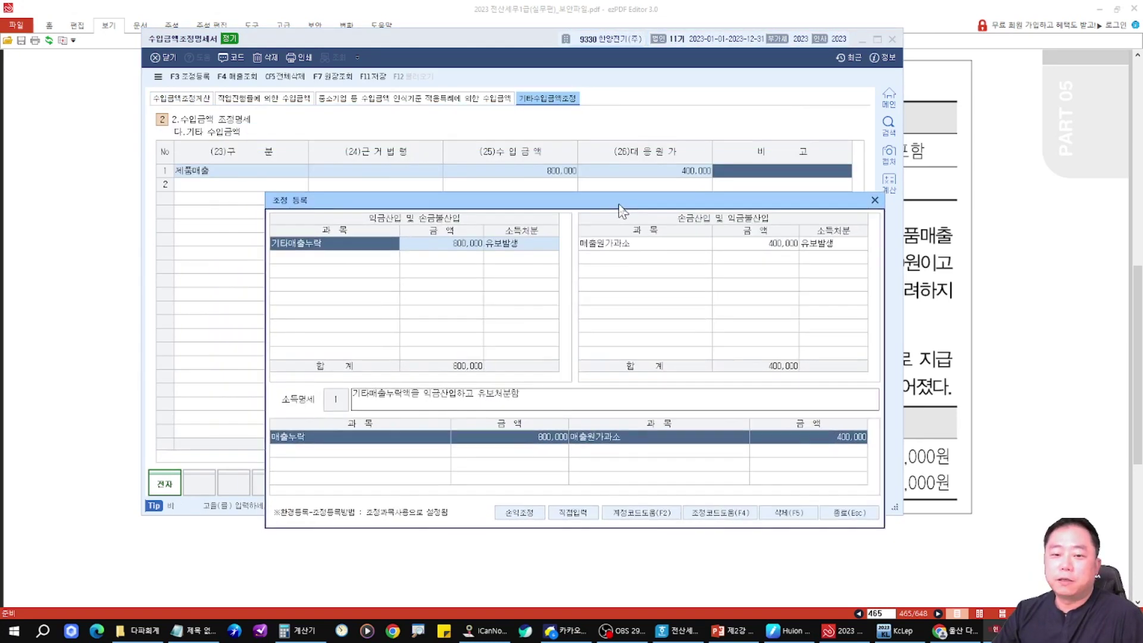
mouse_move(506, 224)
left_mouse_down()
mouse_move(508, 269)
mouse_move(405, 222)
left_mouse_up()
mouse_move(554, 184)
left_mouse_down()
mouse_move(537, 227)
mouse_move(535, 340)
mouse_move(559, 458)
mouse_move(565, 417)
left_mouse_up()
mouse_move(553, 149)
left_mouse_down()
mouse_move(532, 166)
mouse_move(556, 150)
left_mouse_up()
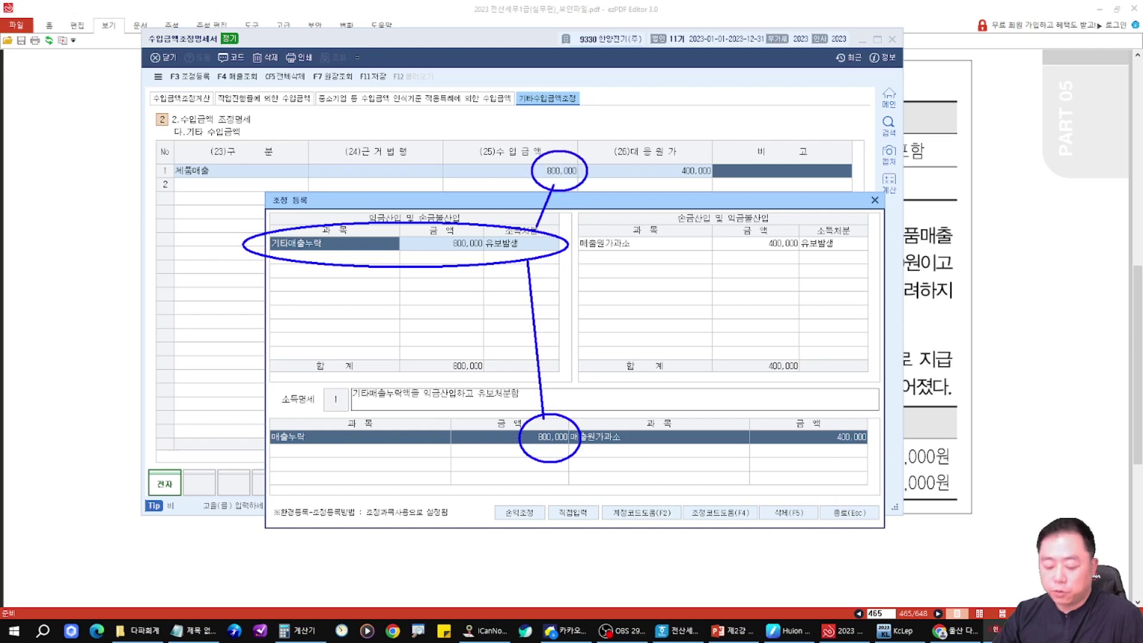
mouse_move(683, 149)
left_mouse_down()
mouse_move(669, 156)
mouse_move(773, 229)
mouse_move(768, 384)
mouse_move(869, 440)
mouse_move(814, 431)
left_mouse_up()
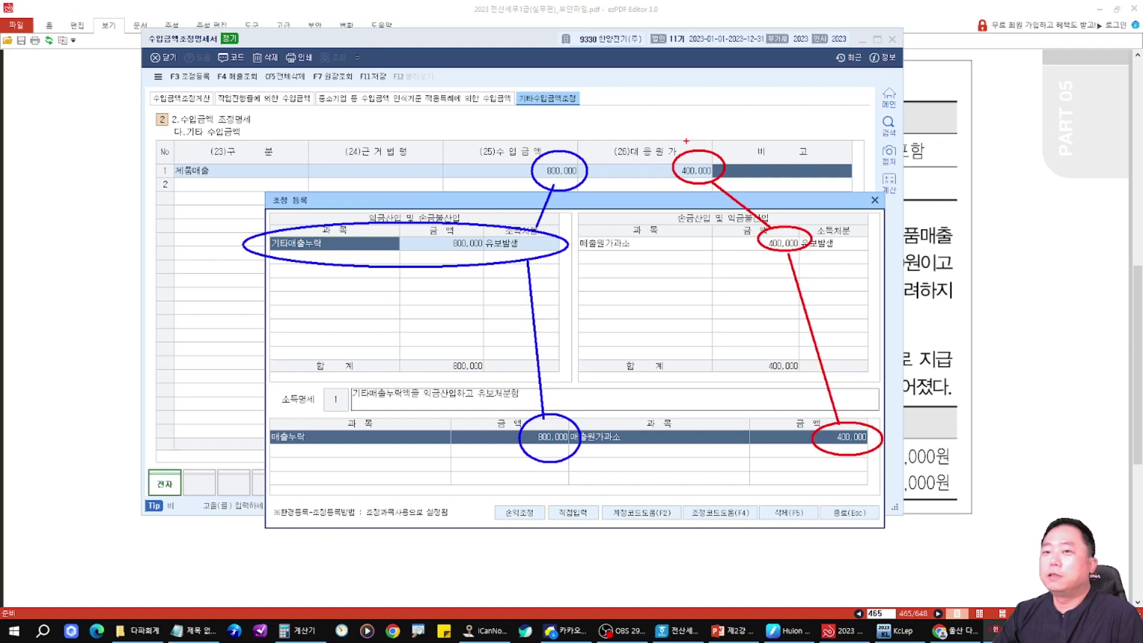
key("Escape")
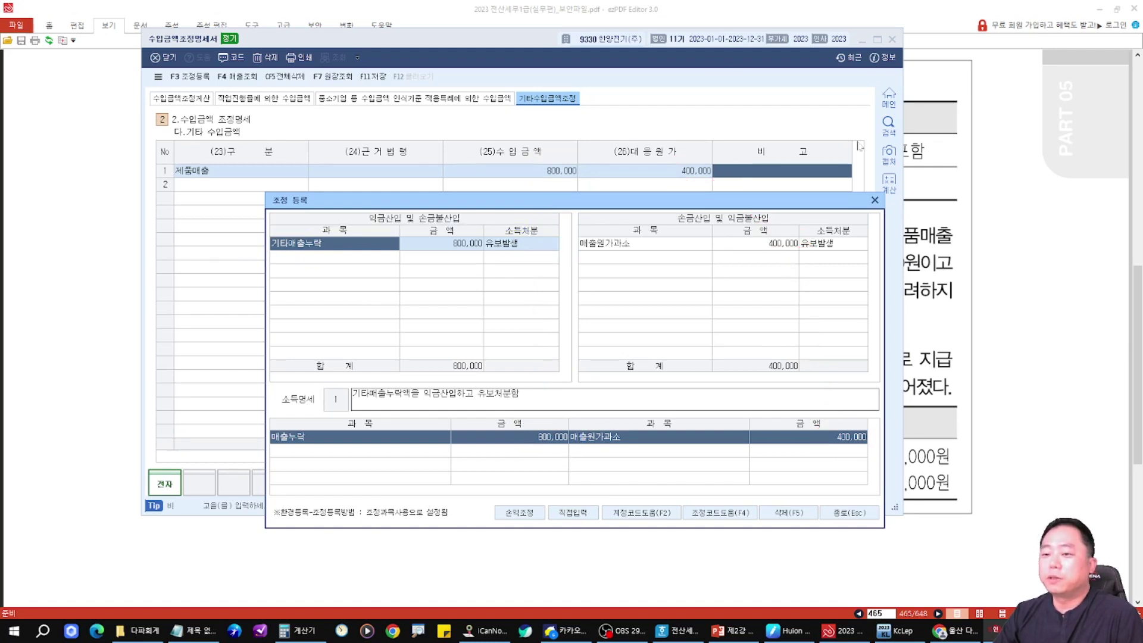
left_click(874, 200)
Step: Compare the 결산서상 수입금액 total with the 조정후 수입금액 total in 수입금액조정계산
left_click(181, 99)
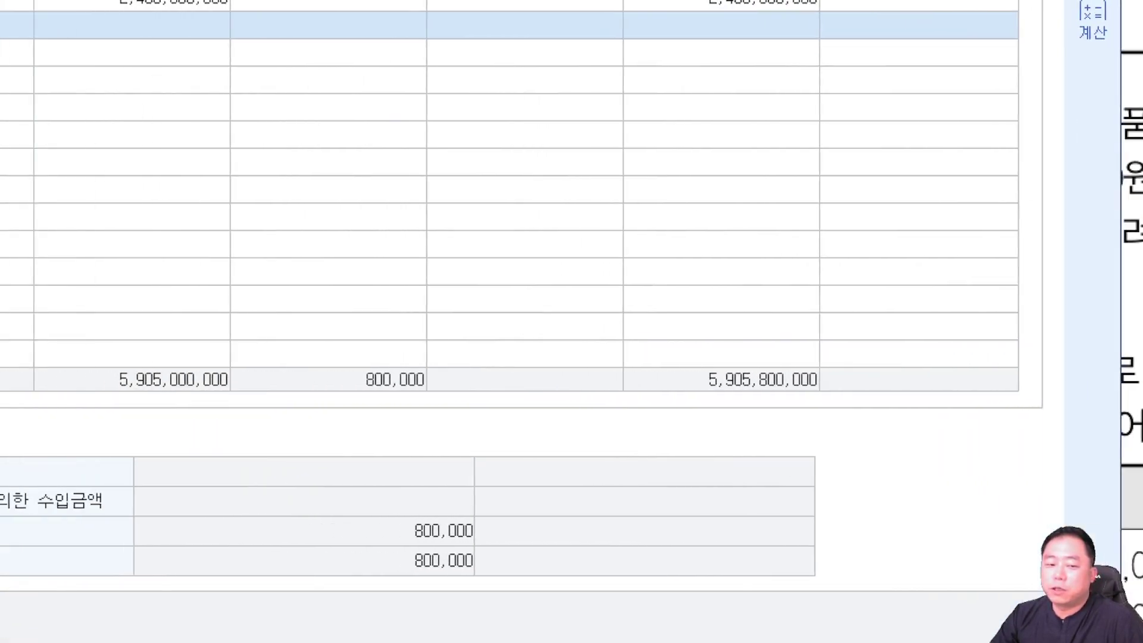
mouse_move(43, 326)
left_mouse_down()
mouse_move(179, 455)
mouse_move(257, 451)
left_mouse_up()
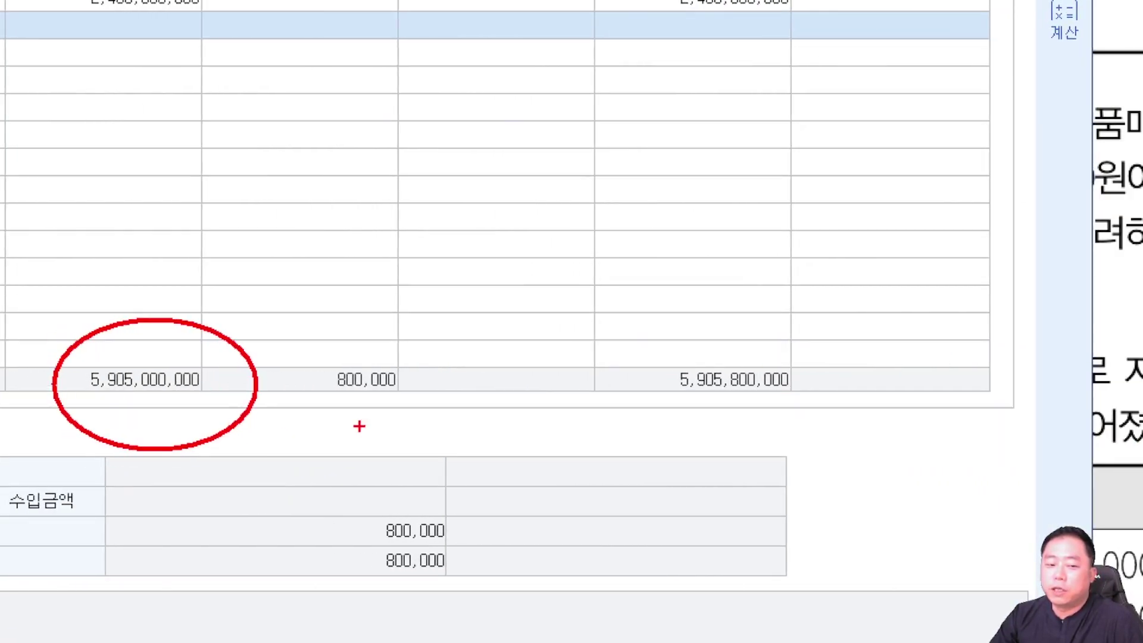
left_click_drag(640, 280, 867, 443)
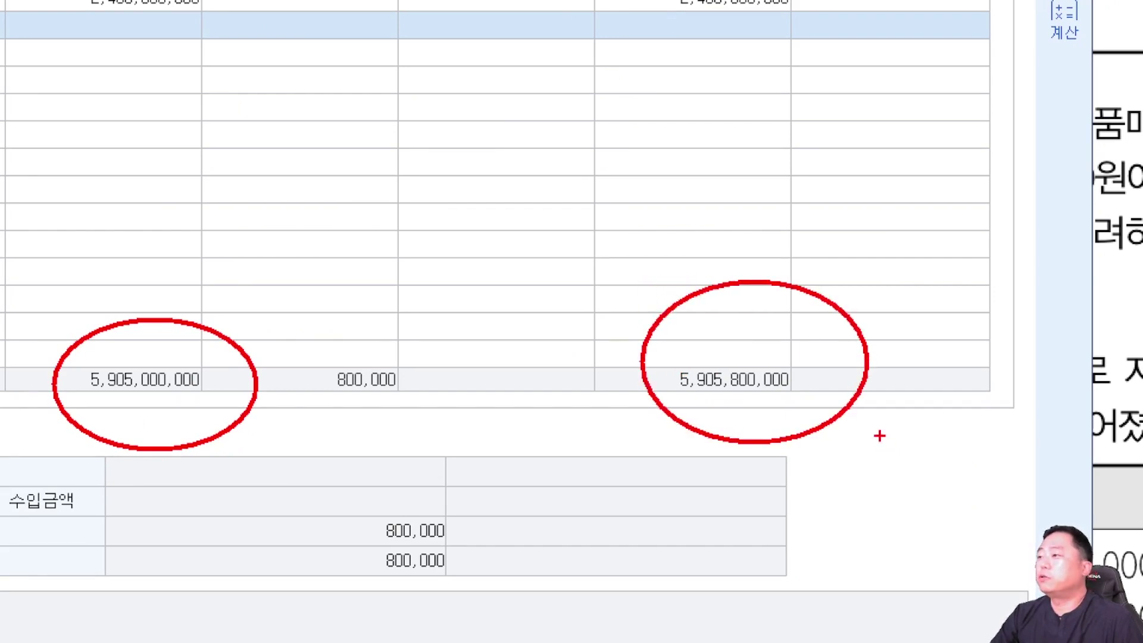
left_click_drag(724, 393, 807, 393)
key("Escape")
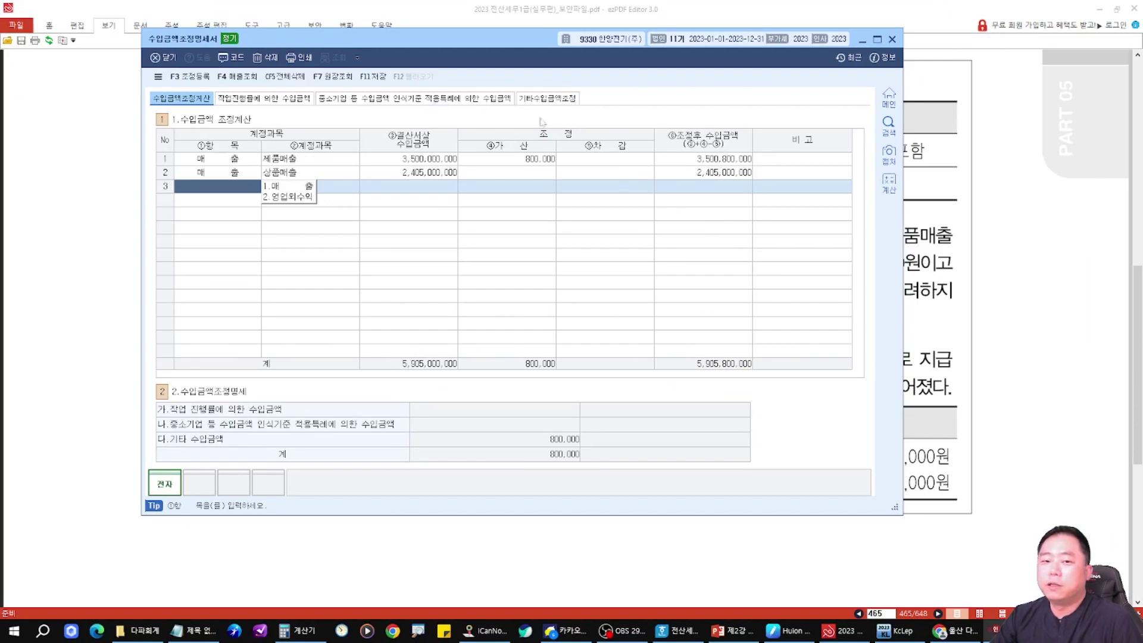
Step: Bring up the 조정후수입금액명세서 and check the revenue total of the 업종별 수입금액 명세서
left_click_drag(1142, 66, 444, 101)
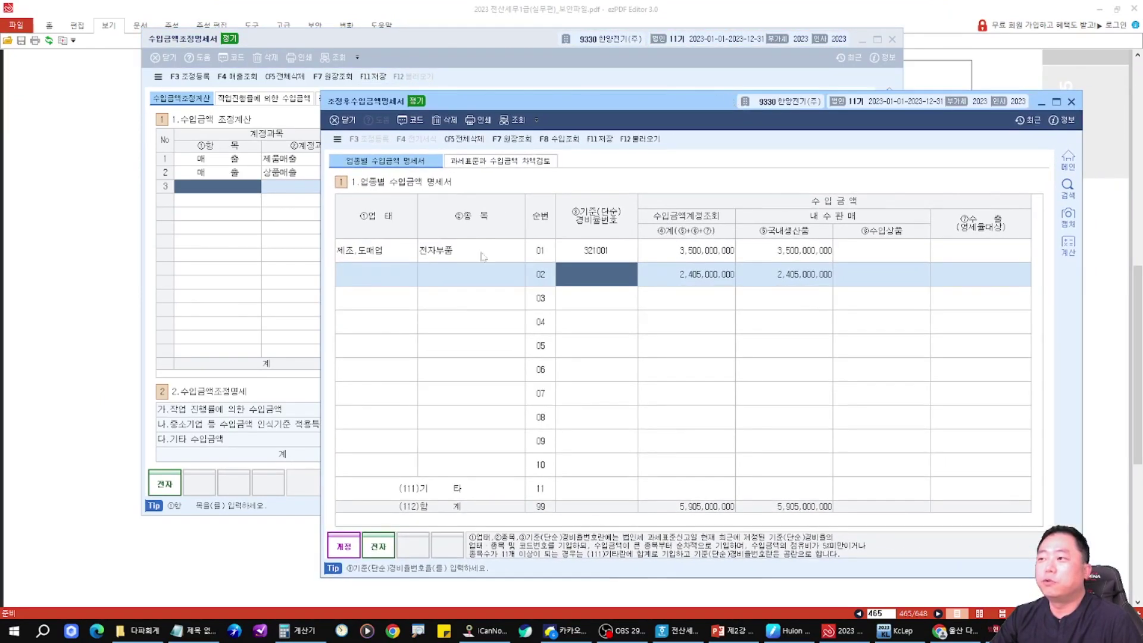
left_click_drag(666, 473, 669, 477)
left_click_drag(728, 520, 753, 573)
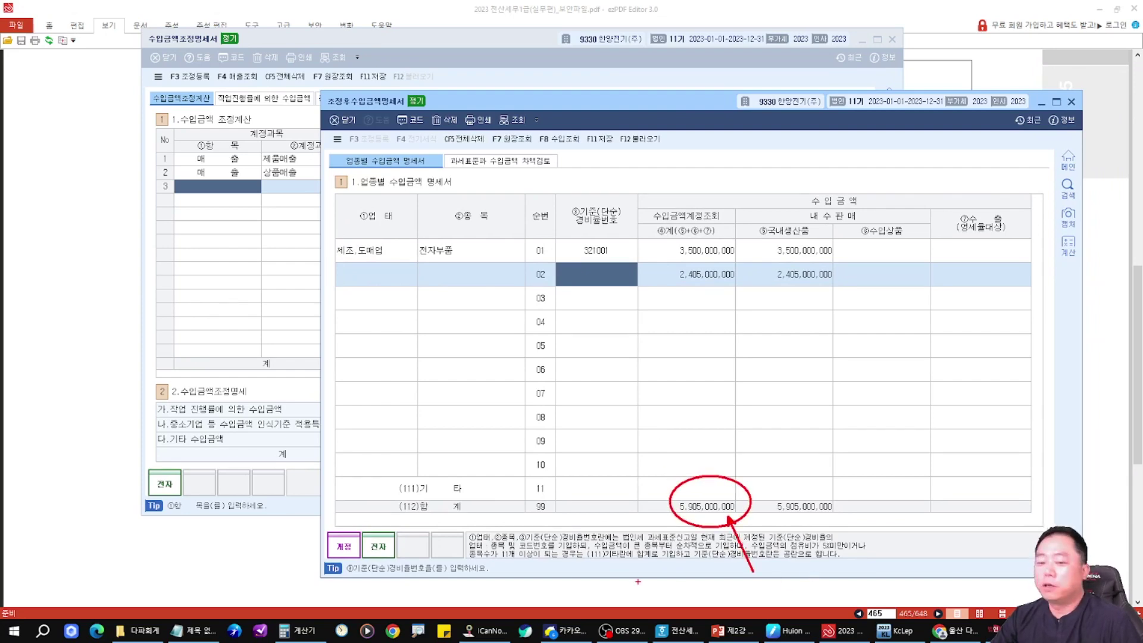
key("Escape")
Step: Save the 수입금액조정명세서 and reload its adjusted revenue into the 업종별 수입금액 명세서
left_click_drag(451, 39, 257, 25)
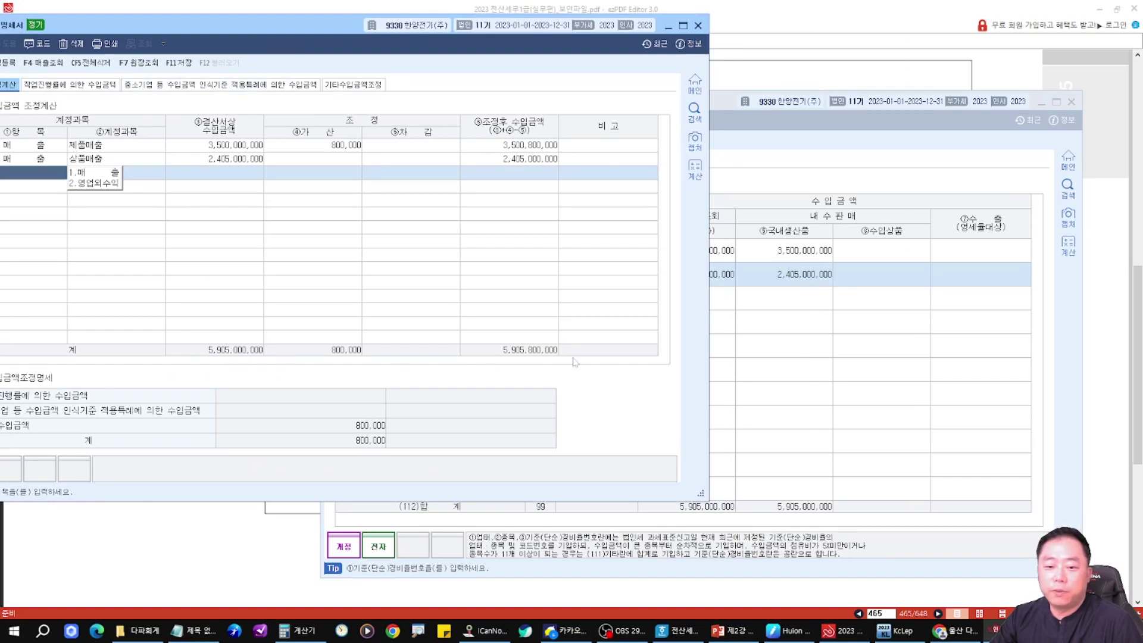
left_click(726, 562)
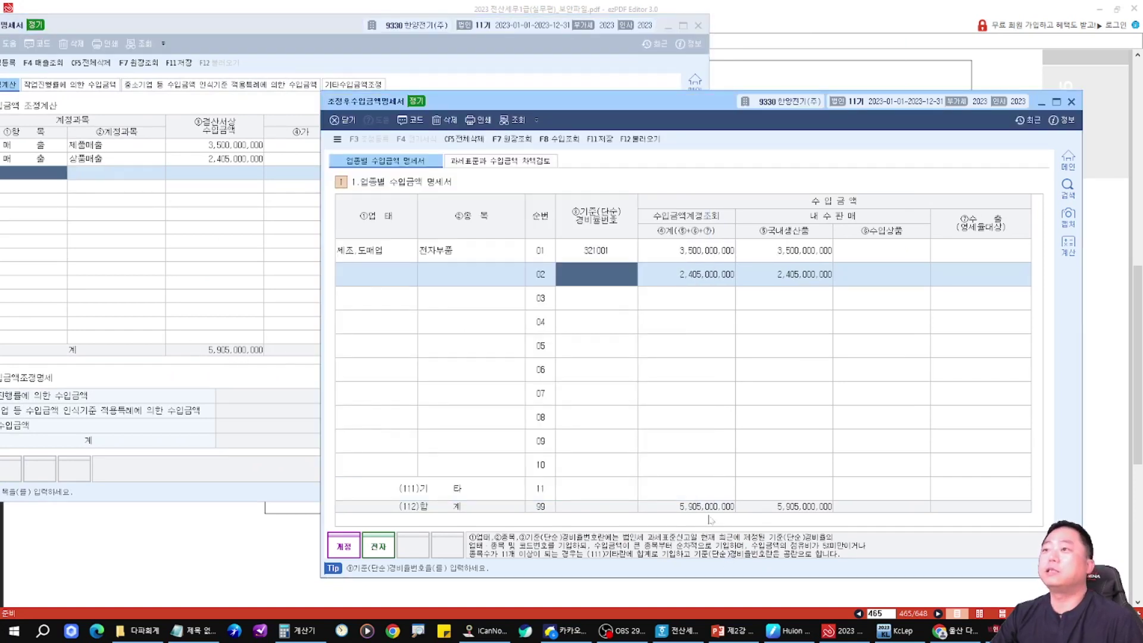
left_click(275, 269)
left_click(181, 64)
left_click(835, 171)
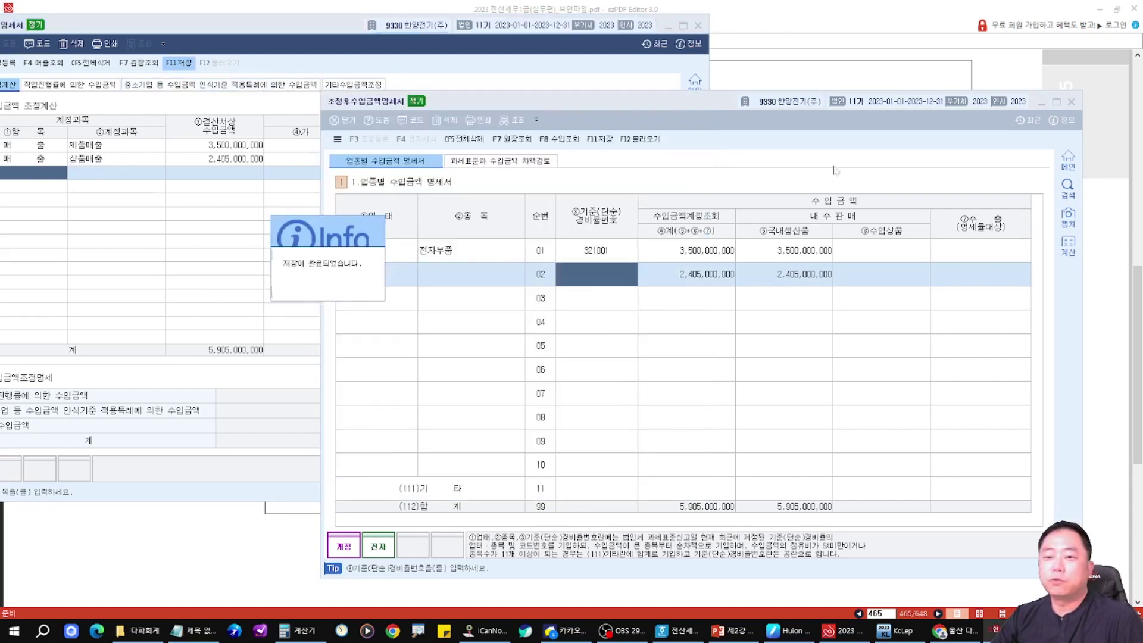
key("F12")
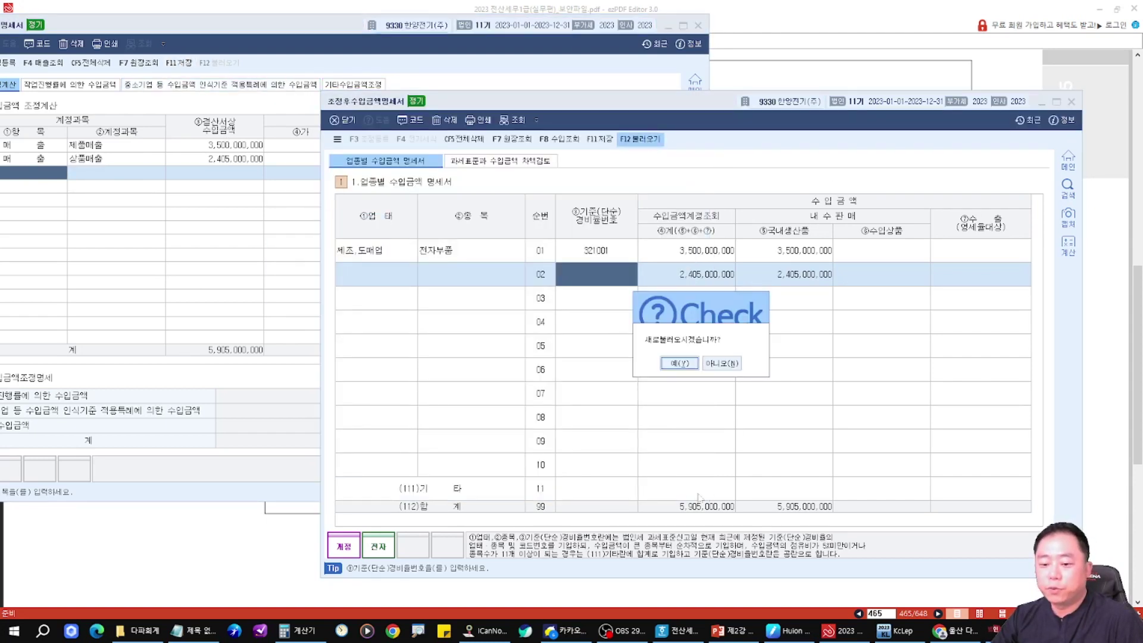
left_click(679, 363)
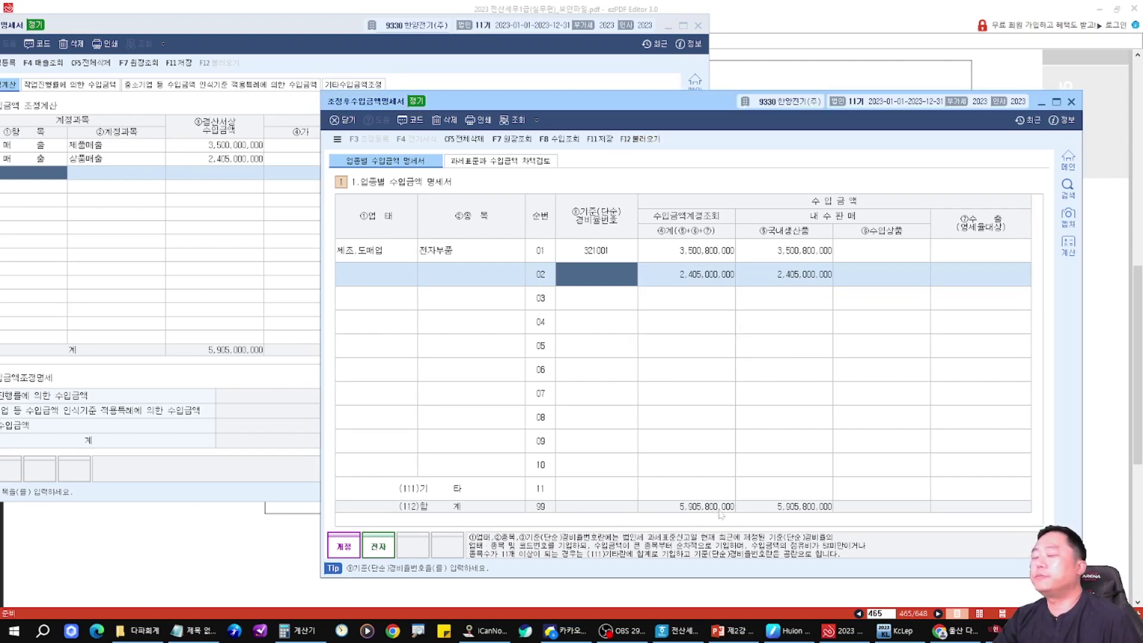
Step: Check the 상품매출 code in the problem and enter 503007 as row 02's 기준(단순)경비율번호
mouse_move(711, 485)
left_mouse_down()
mouse_move(705, 531)
mouse_move(723, 487)
left_mouse_up()
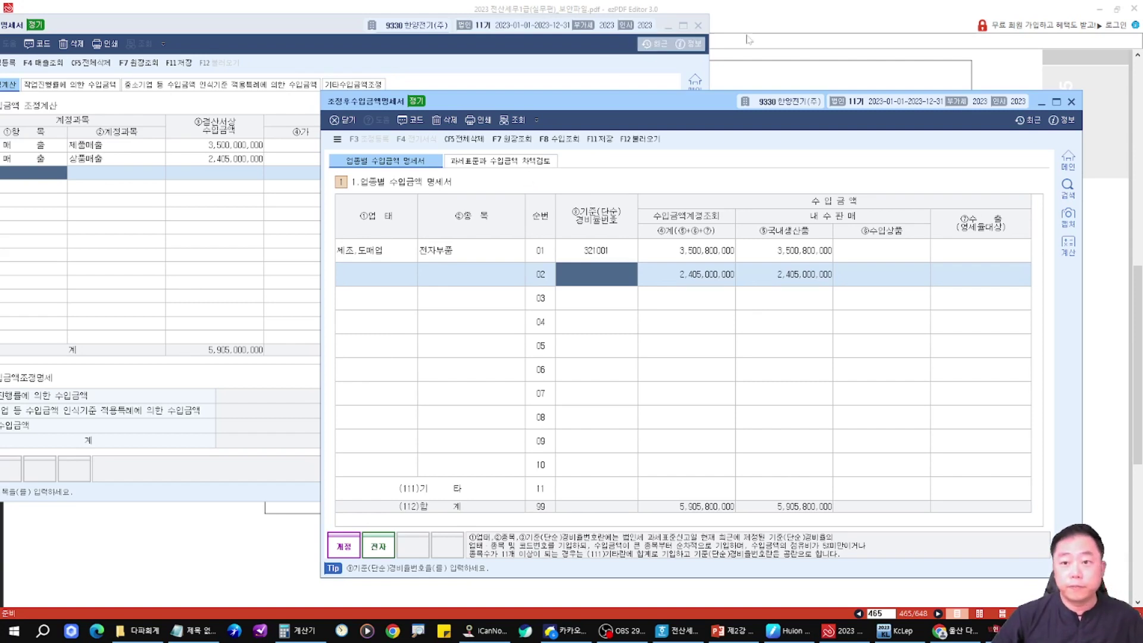
left_click(720, 53)
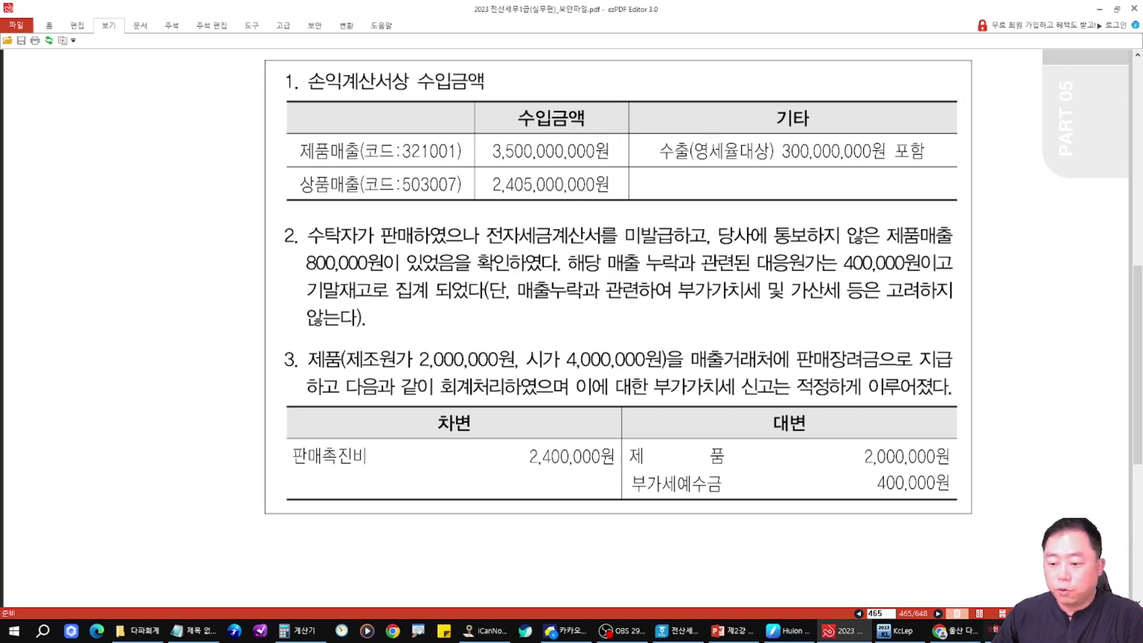
left_click(1009, 631)
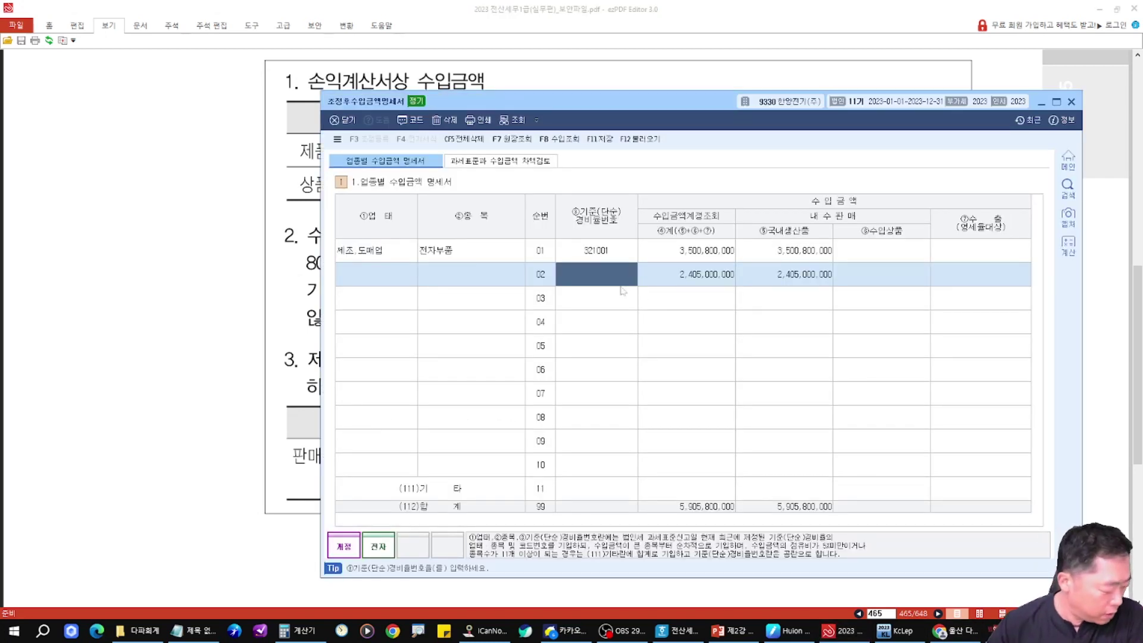
type("503007")
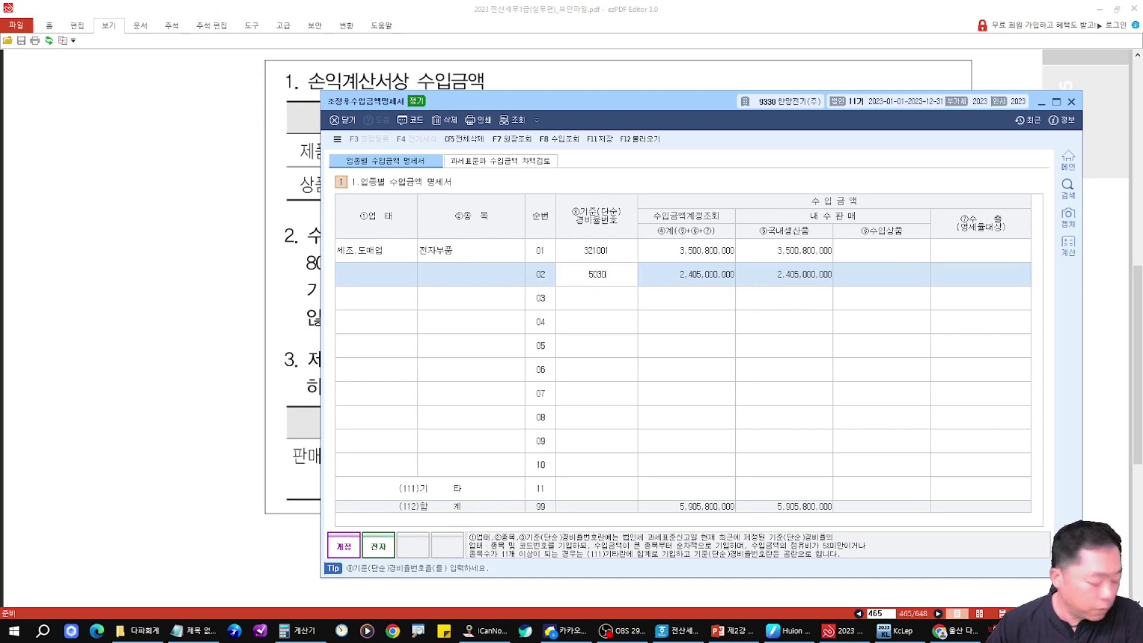
key("Return")
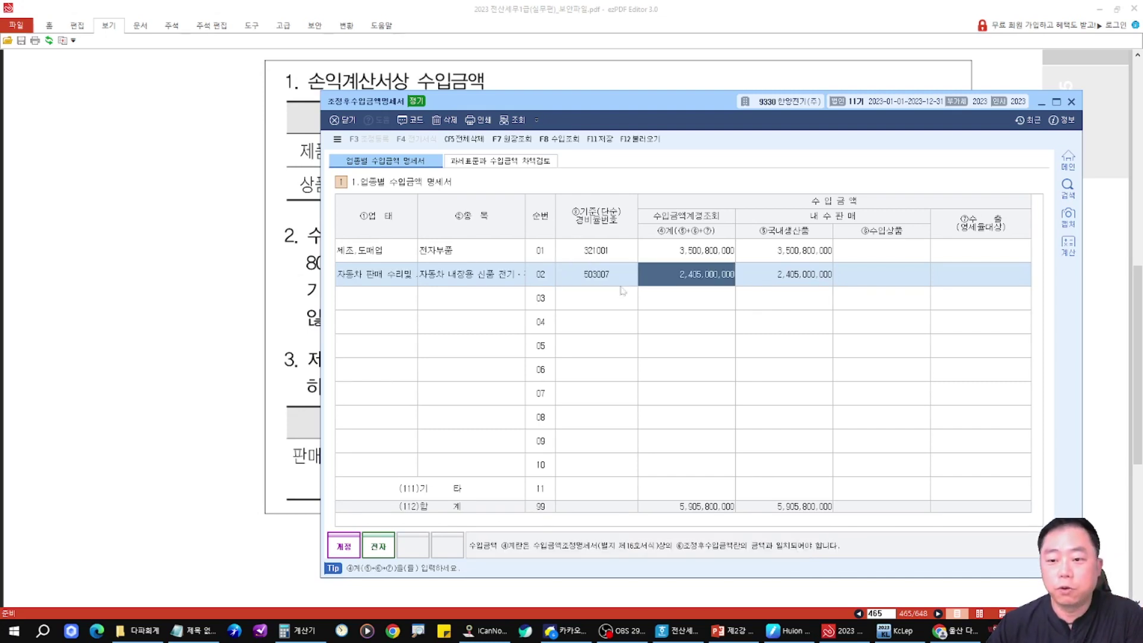
Step: Select row 01's 국내생산품 amount and check the zero-rated export amount included in 제품매출 in the problem
left_click(810, 256)
left_click(572, 24)
left_click_drag(766, 124, 882, 175)
key("Escape")
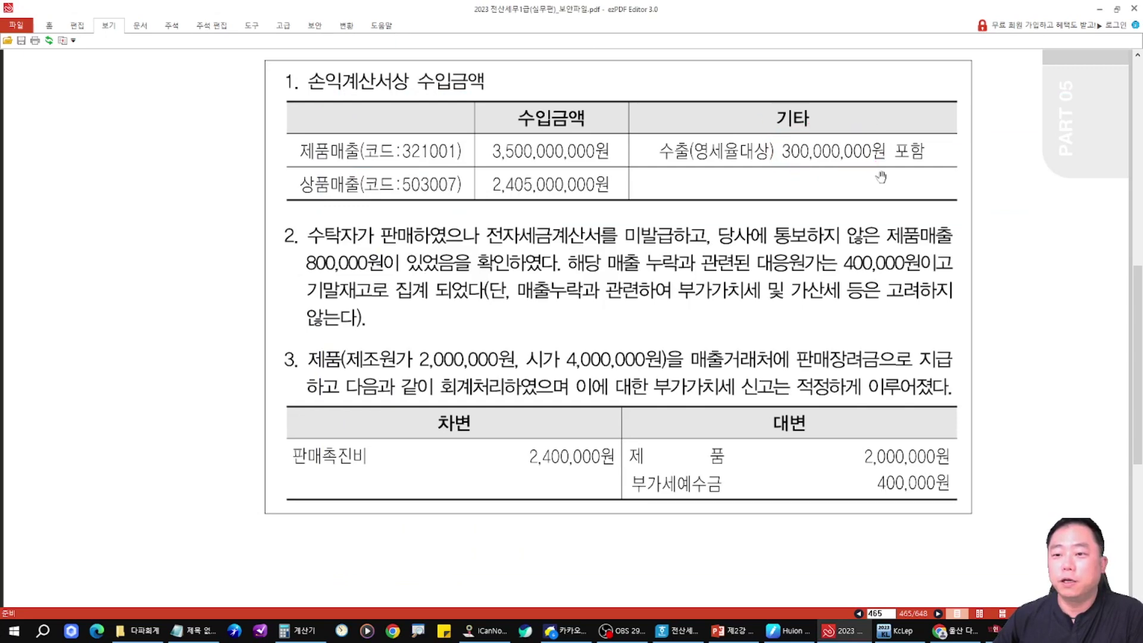
Step: Split row 01's revenue into 3,200,800,000 국내생산품, 0 수입상품 and 300,000,000 수출(영세율대상)
key("alt+Tab")
left_click_drag(710, 113, 739, 185)
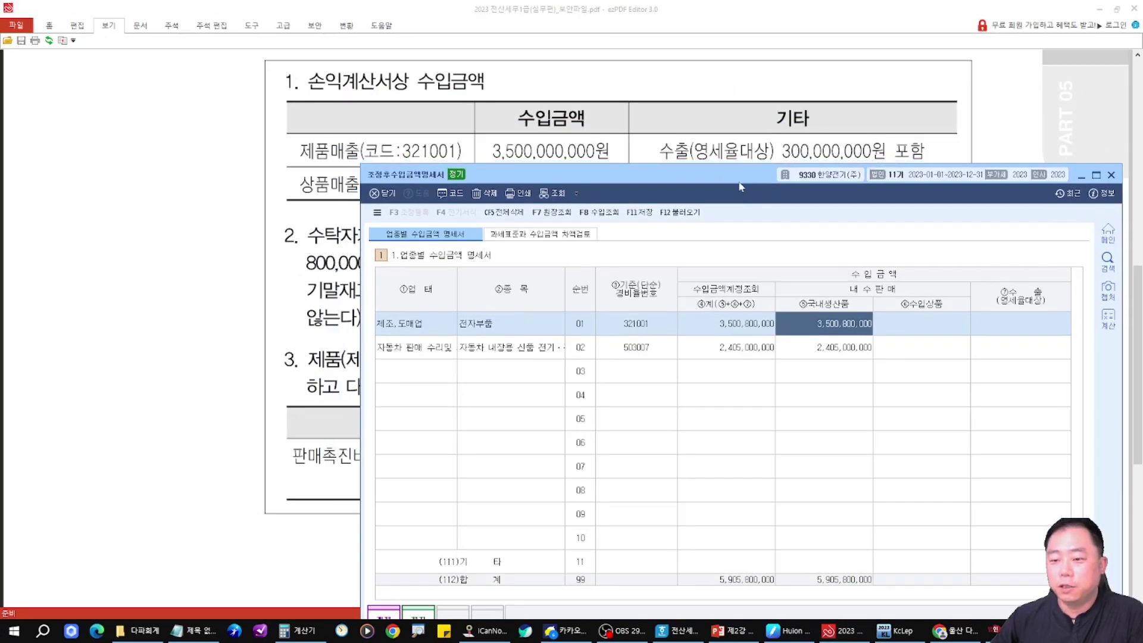
type("300,000,000")
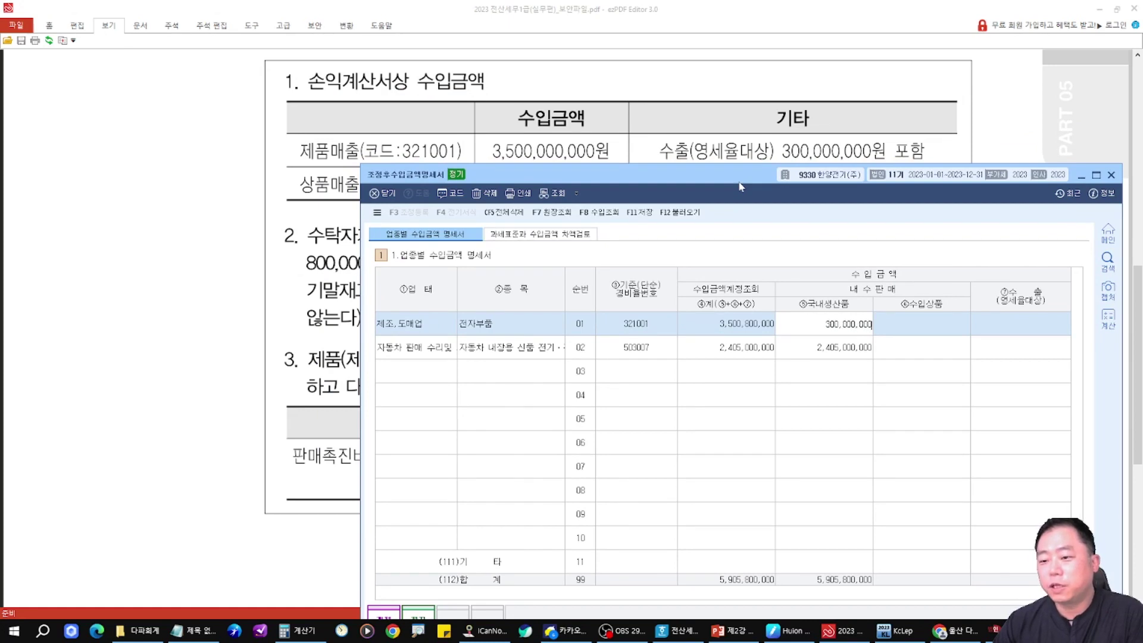
key("Return")
key("Left")
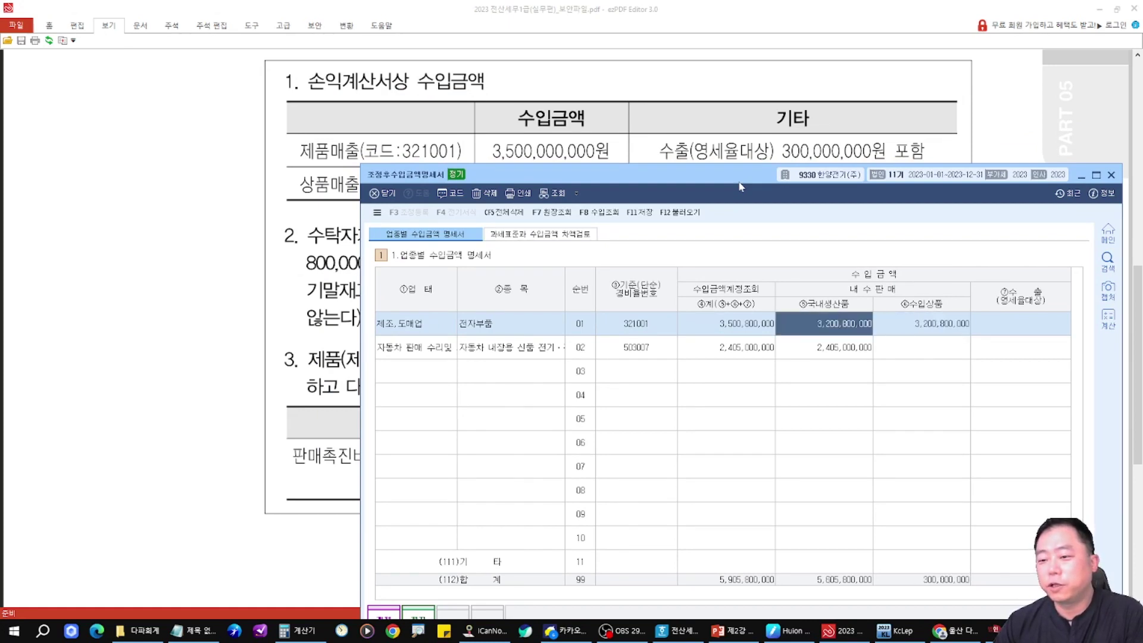
key("Return")
type("0")
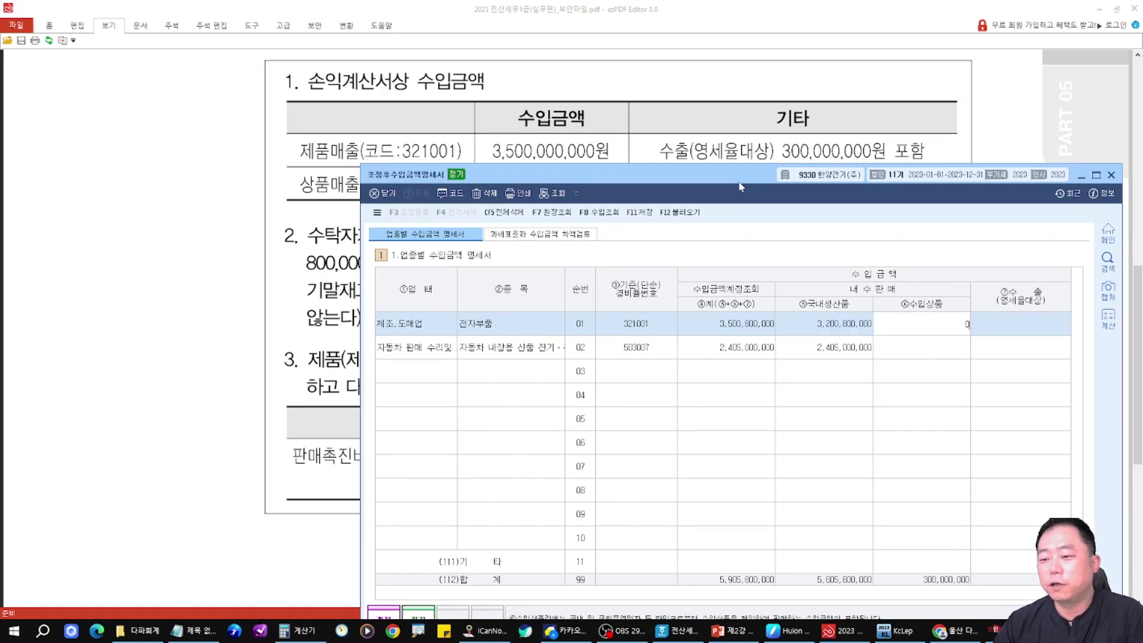
key("Return")
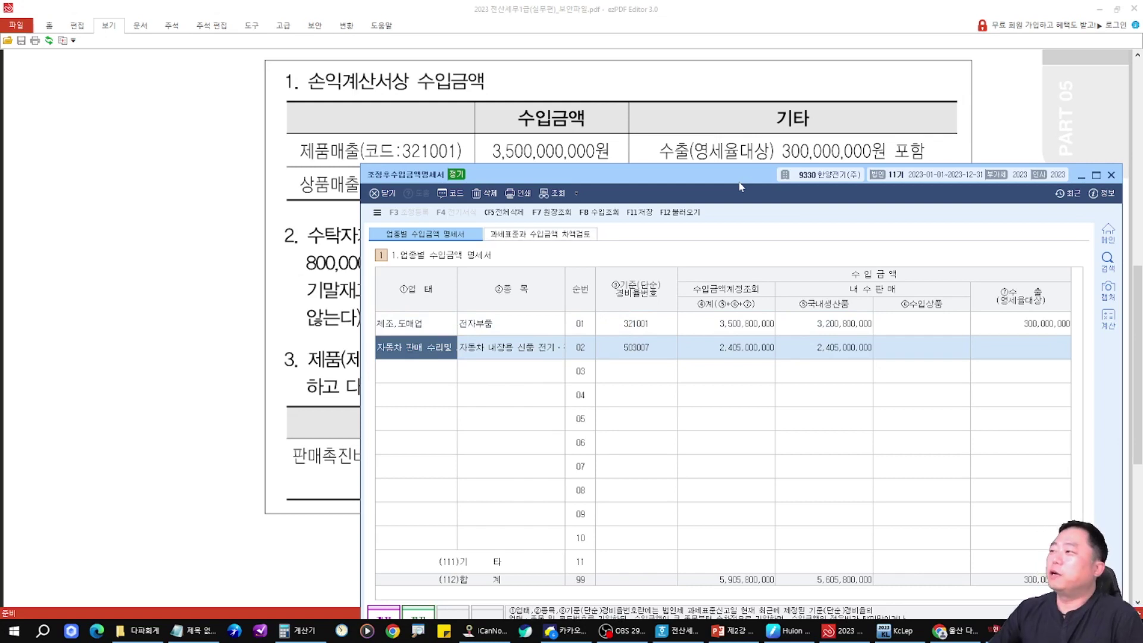
Step: Compare row 01's 수출 amount with the problem's zero-rated export and review both rows' 기준(단순)경비율번호
mouse_move(1038, 275)
left_mouse_down()
mouse_move(1001, 321)
mouse_move(1041, 277)
mouse_move(907, 237)
mouse_move(839, 168)
left_mouse_up()
mouse_move(786, 116)
left_mouse_down()
mouse_move(851, 163)
mouse_move(857, 122)
mouse_move(794, 118)
left_mouse_up()
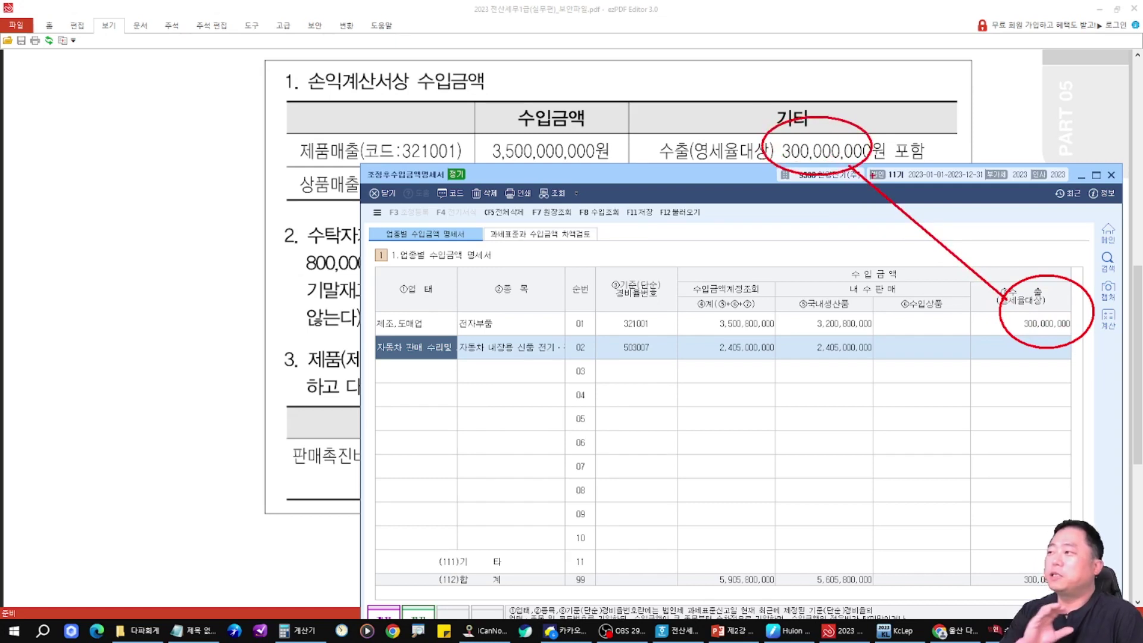
left_click_drag(607, 368, 622, 364)
mouse_move(625, 301)
left_mouse_down()
mouse_move(604, 311)
mouse_move(661, 324)
mouse_move(633, 374)
left_mouse_up()
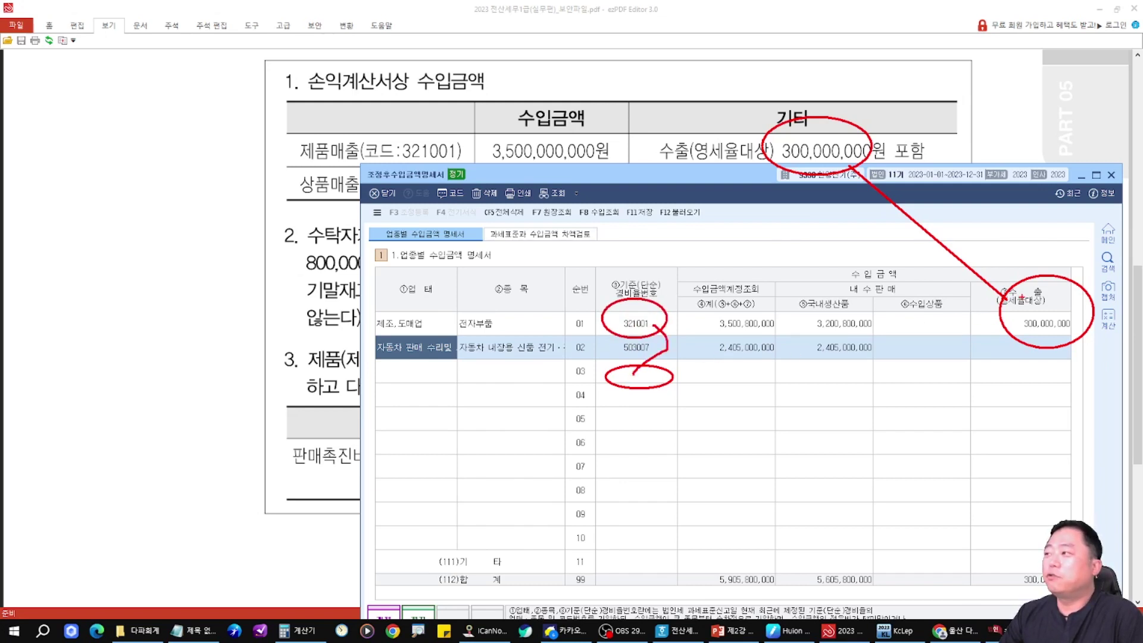
key("Escape")
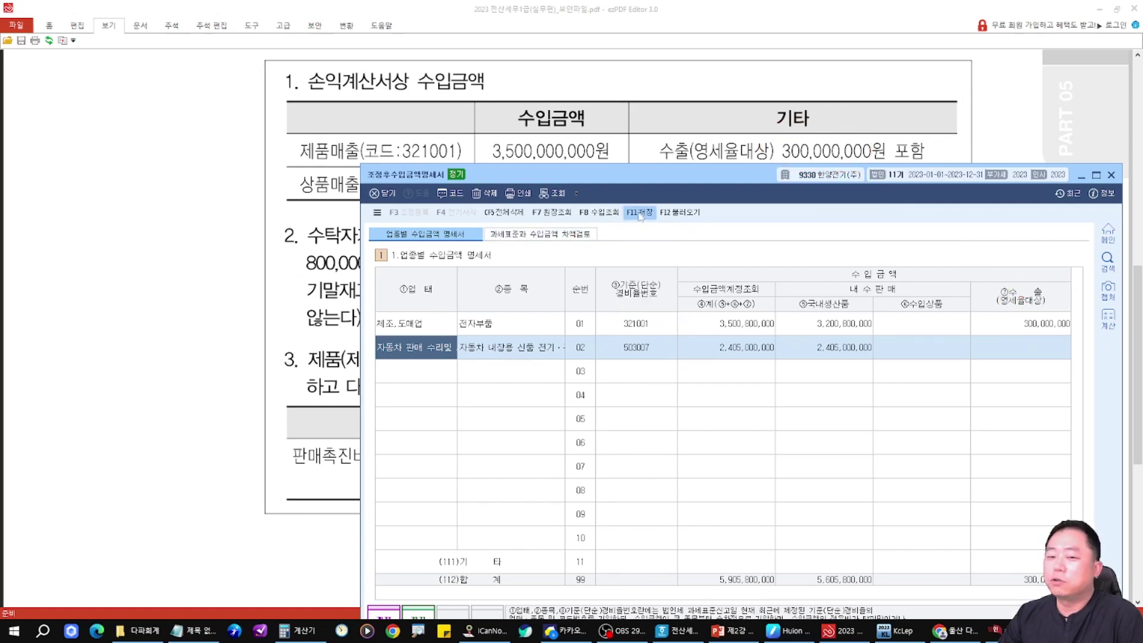
Step: Save the 업종별 수입금액 명세서 and reload the data of the 과세표준과 수입금액 차액검토
left_click(639, 213)
left_click(579, 238)
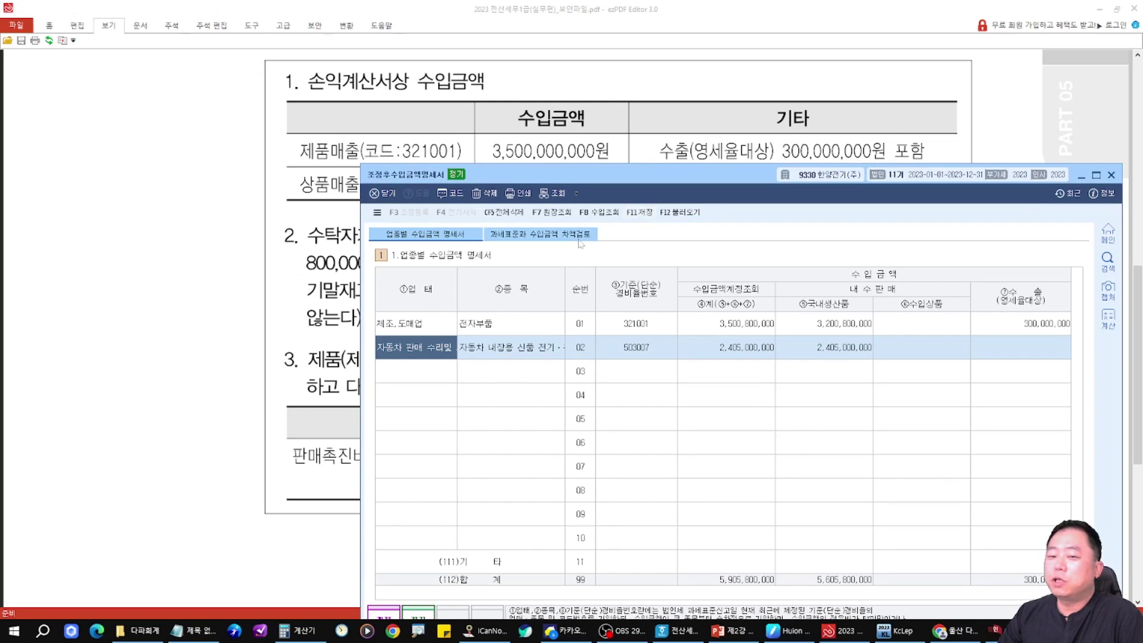
left_click(676, 214)
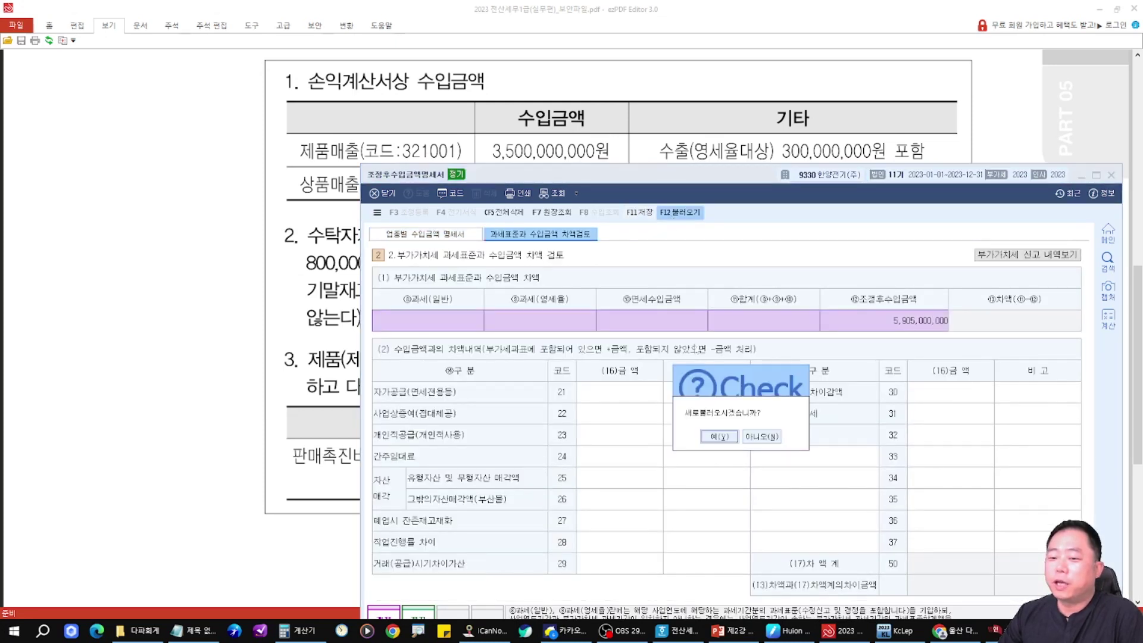
left_click(720, 438)
Step: Check the 조정후수입금액 loaded into the 부가가치세 과세표준과 수입금액 차액 section
mouse_move(875, 272)
left_mouse_down()
mouse_move(844, 298)
mouse_move(904, 271)
left_mouse_up()
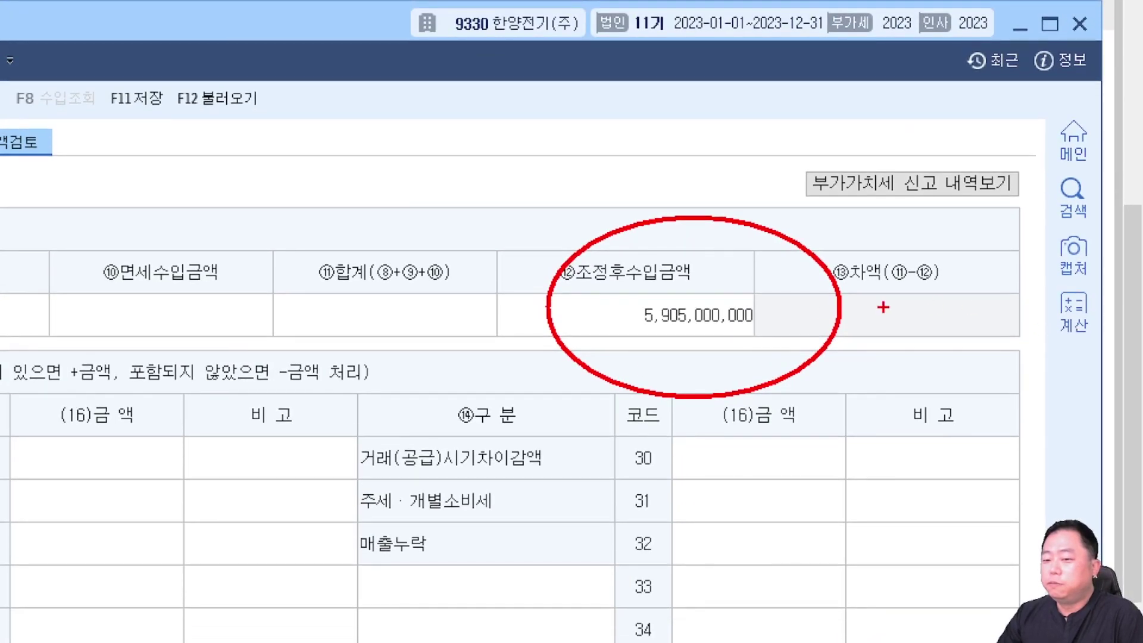
mouse_move(684, 313)
left_mouse_down()
mouse_move(767, 316)
mouse_move(773, 329)
left_mouse_up()
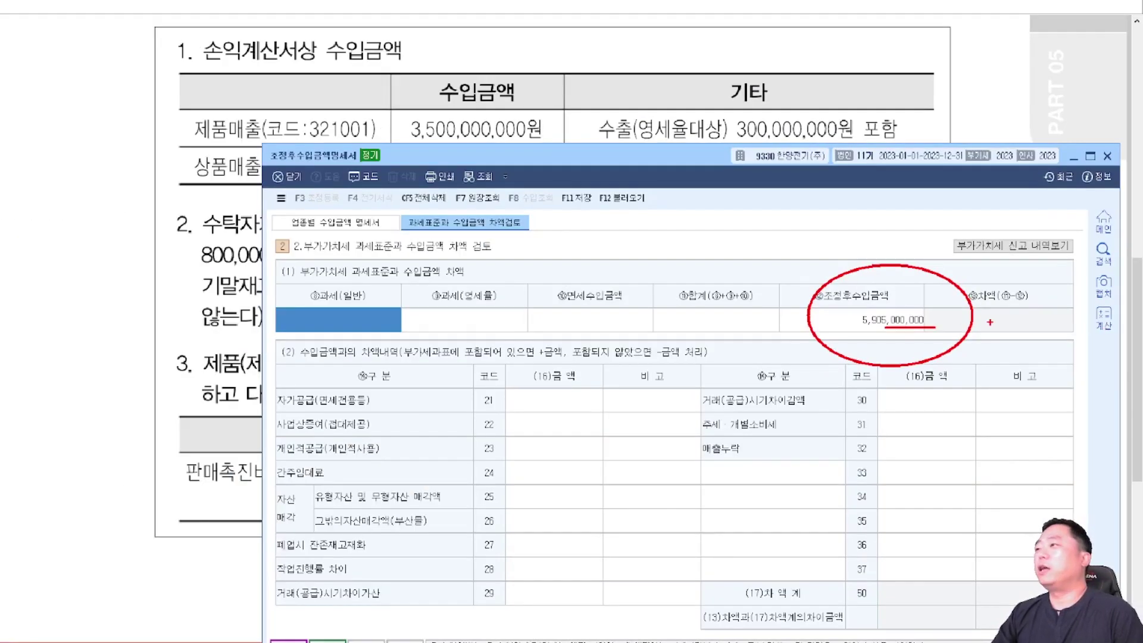
key("Escape")
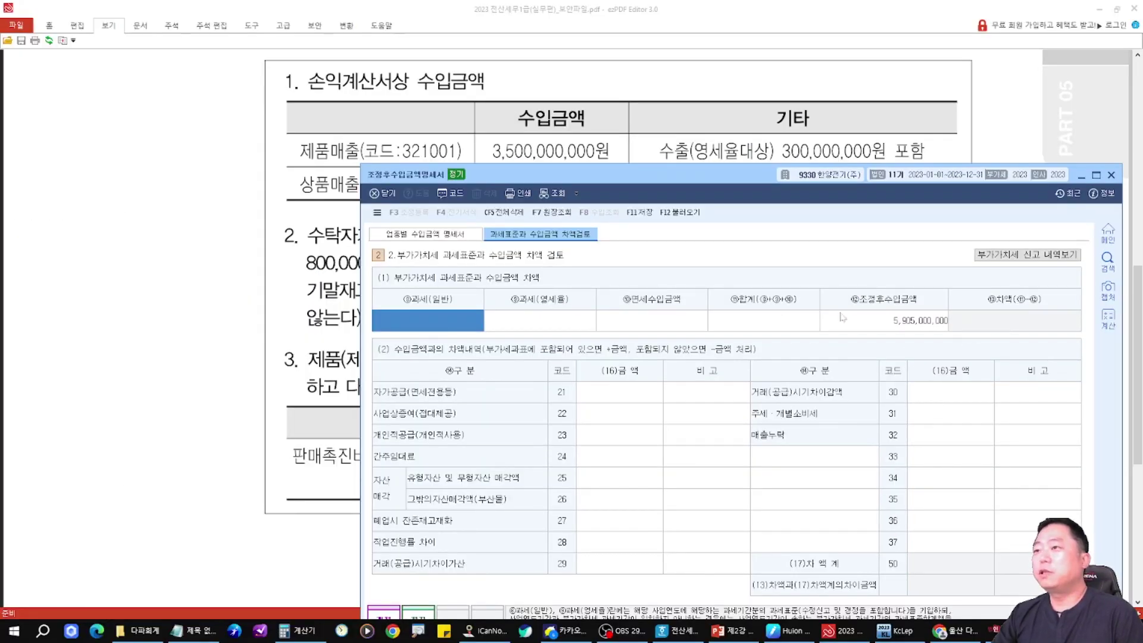
left_click(880, 328)
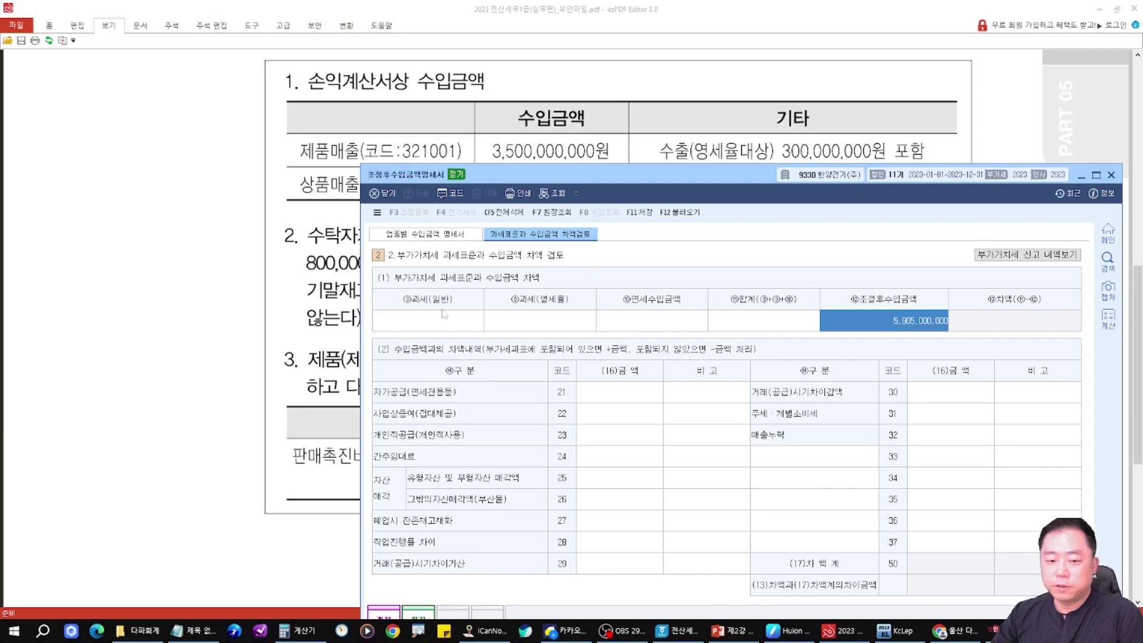
key("Return")
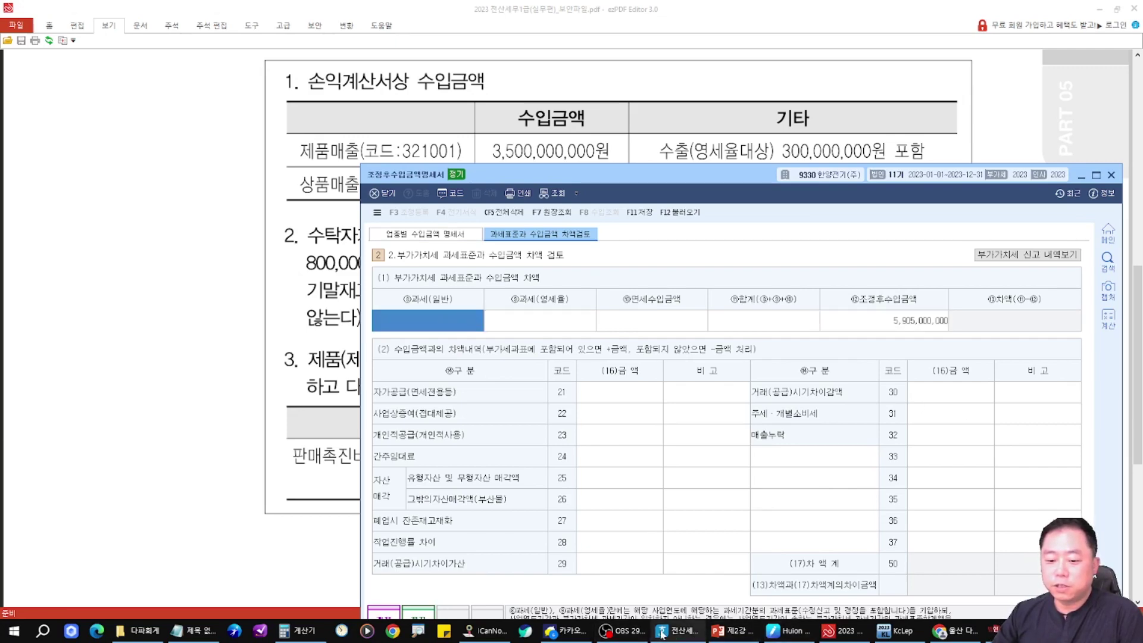
Step: Copy problem 465's general taxable amount, 5,609,000,000, from the PowerPoint slide into 과세(일반)
left_click(732, 630)
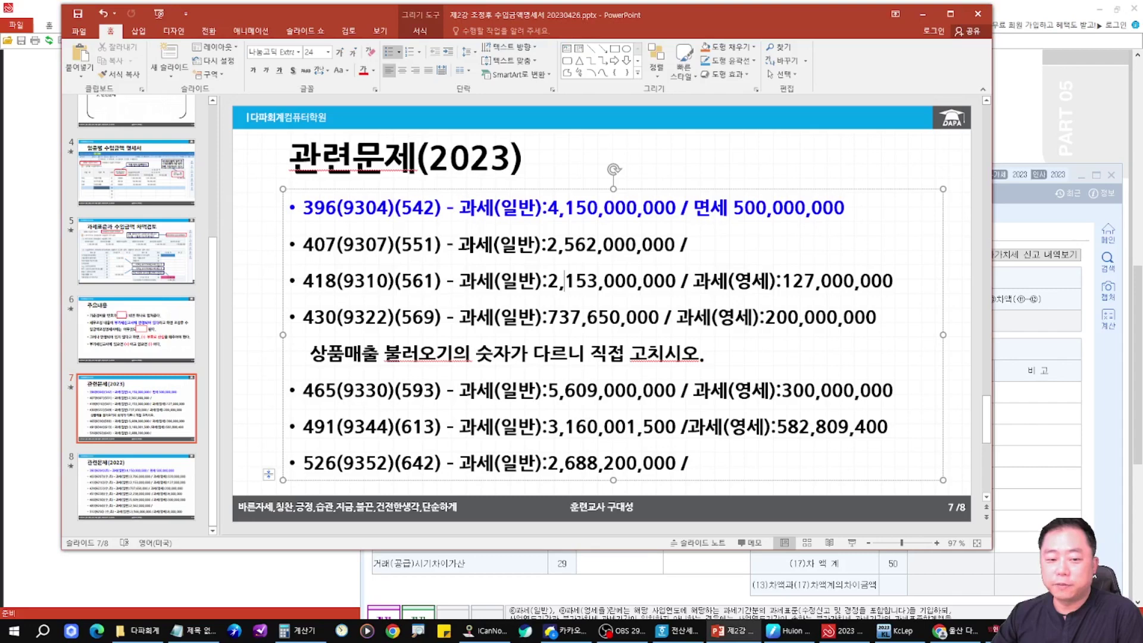
left_click_drag(546, 390, 677, 390)
key("ctrl+c")
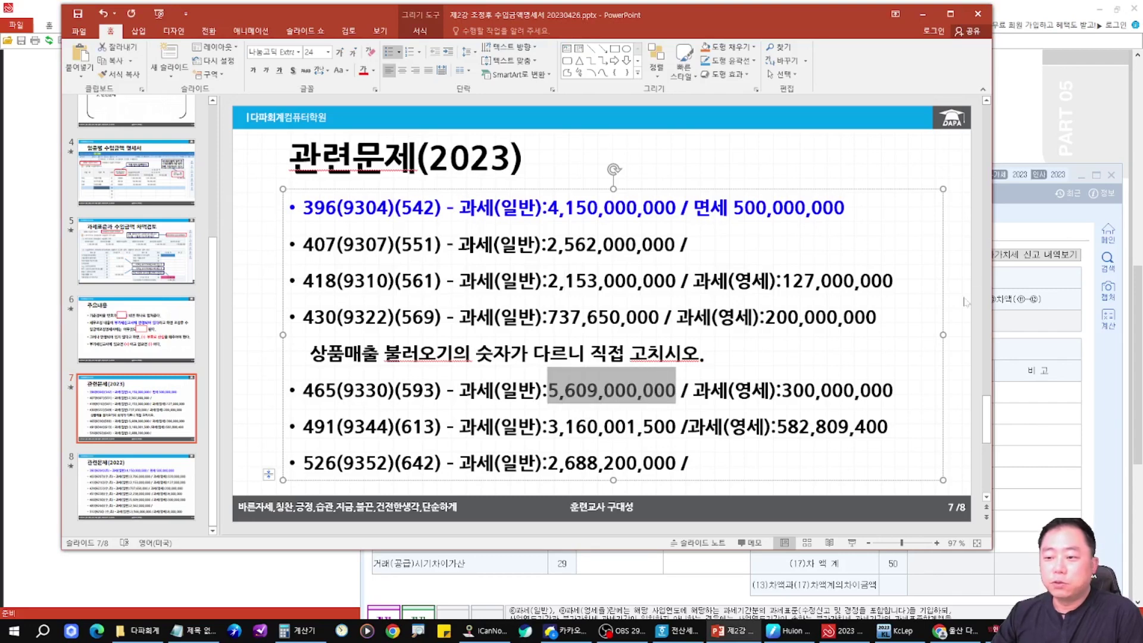
left_click(1037, 234)
key("ctrl+v")
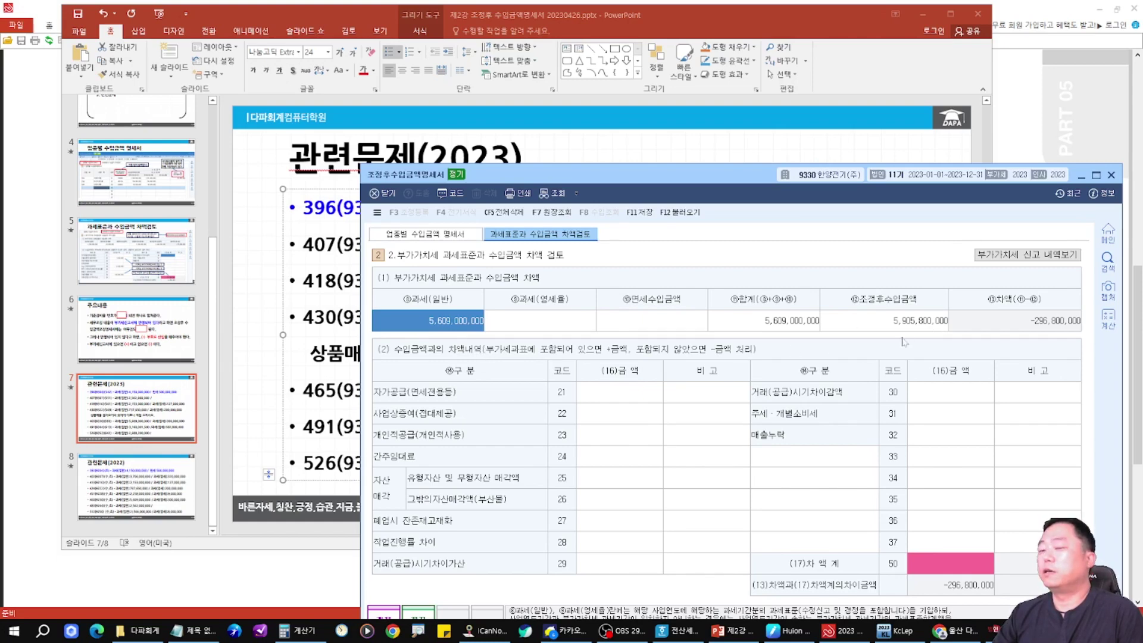
Step: Copy problem 465's zero-rated amount, 300,000,000, from the PowerPoint slide into 과세(영세율)
left_click(596, 119)
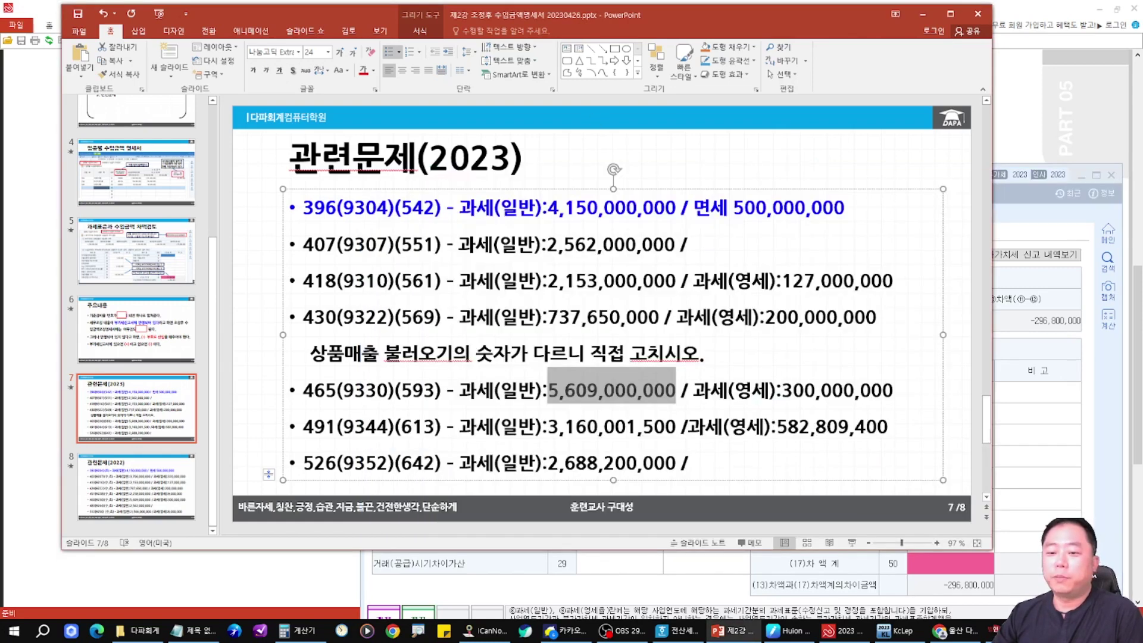
left_click_drag(781, 390, 893, 391)
key("ctrl+c")
left_click(1011, 321)
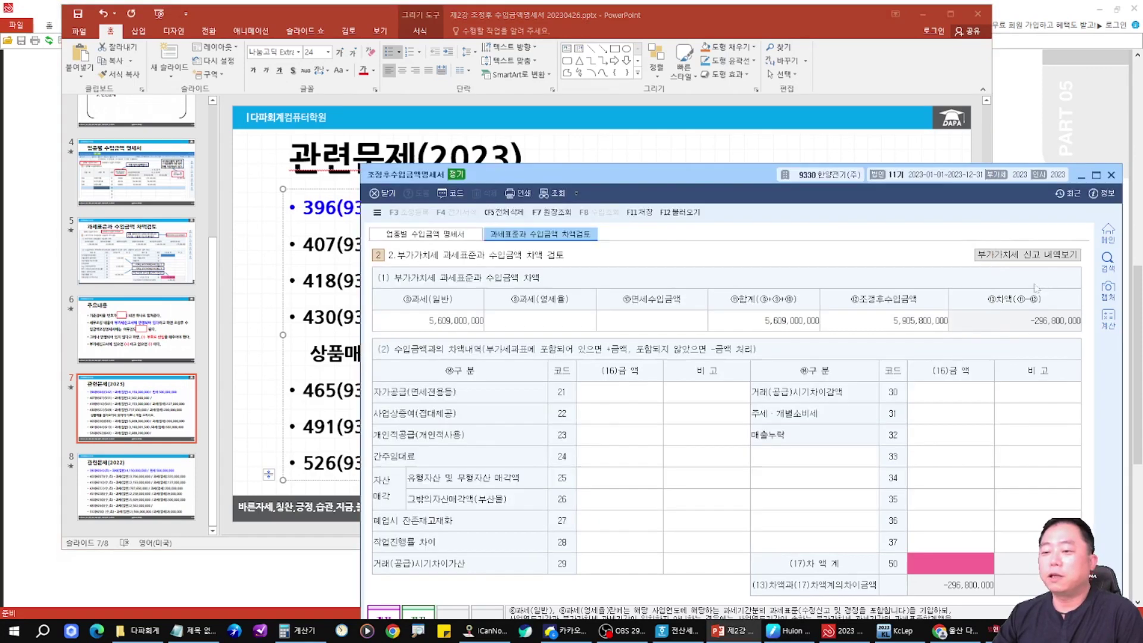
left_click(576, 327)
key("ctrl+v")
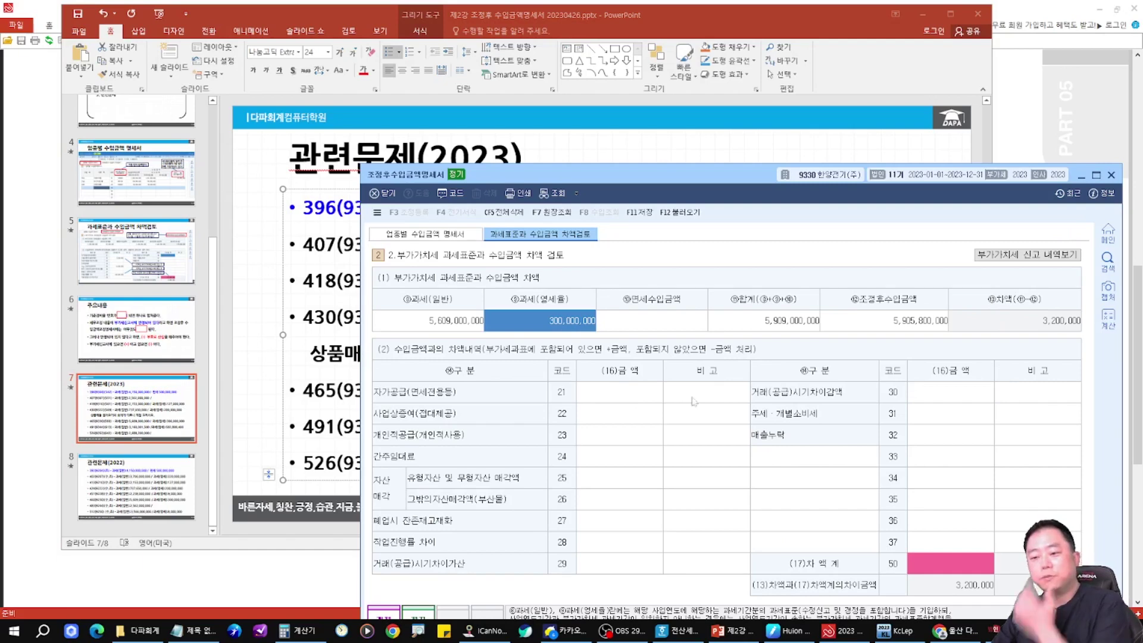
key("Return")
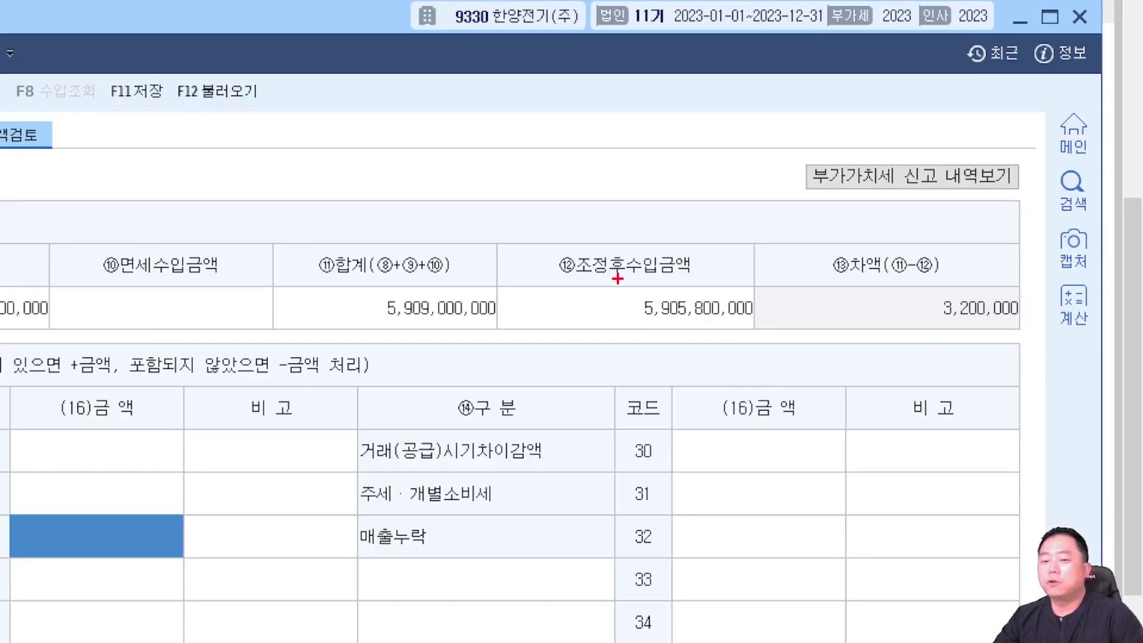
Step: Check the 조정후수입금액 and the 차액 against the combined VAT tax base
left_click_drag(873, 298, 923, 296)
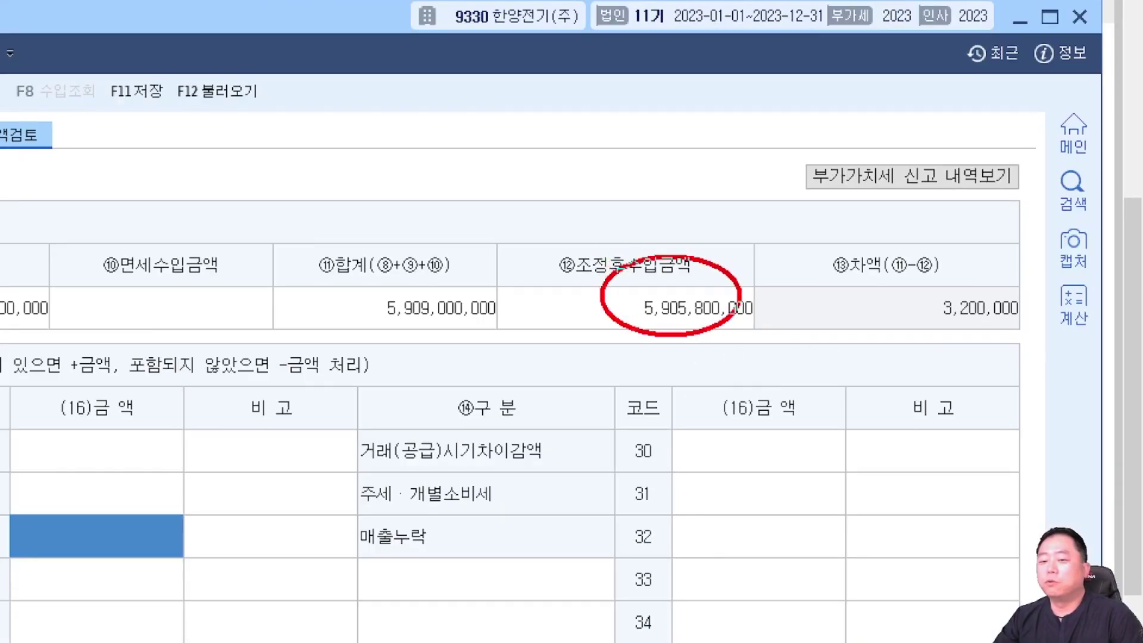
left_click_drag(741, 336, 778, 354)
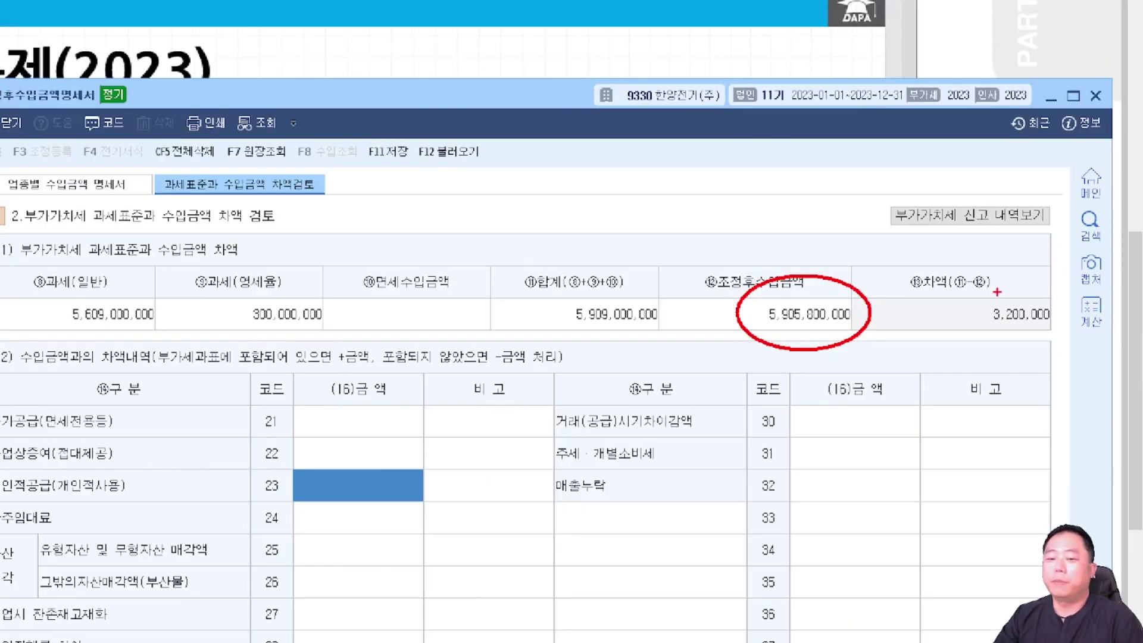
key("Escape")
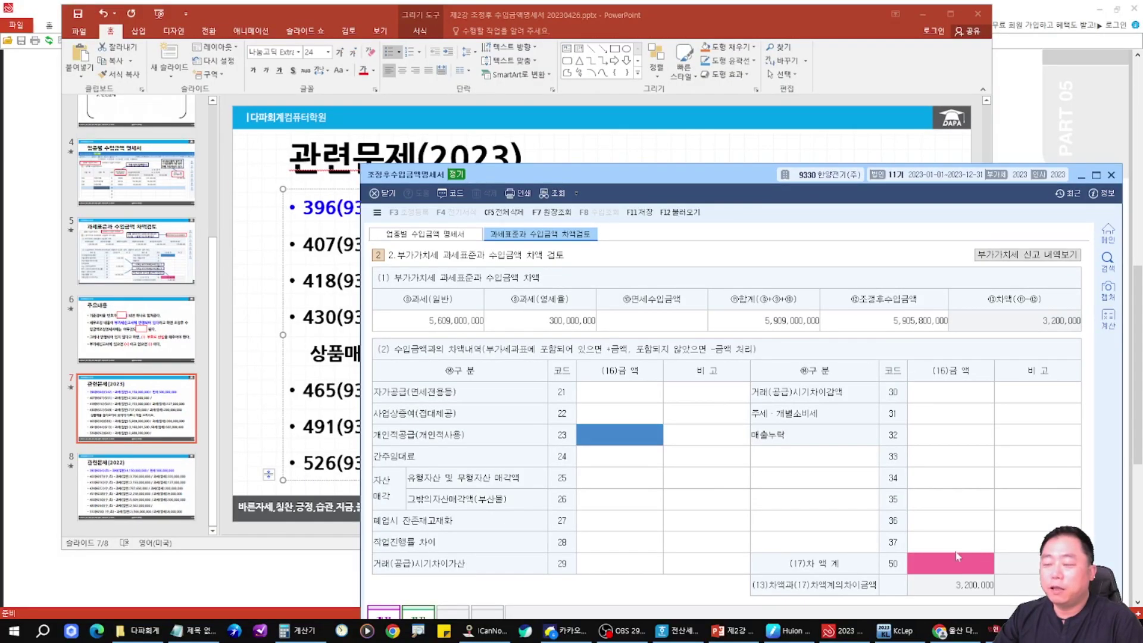
Step: Examine items 2 and 3 of the problem PDF for the tax treatment of the unreported consignment sale and the products given as 판매장려금
left_click(1029, 132)
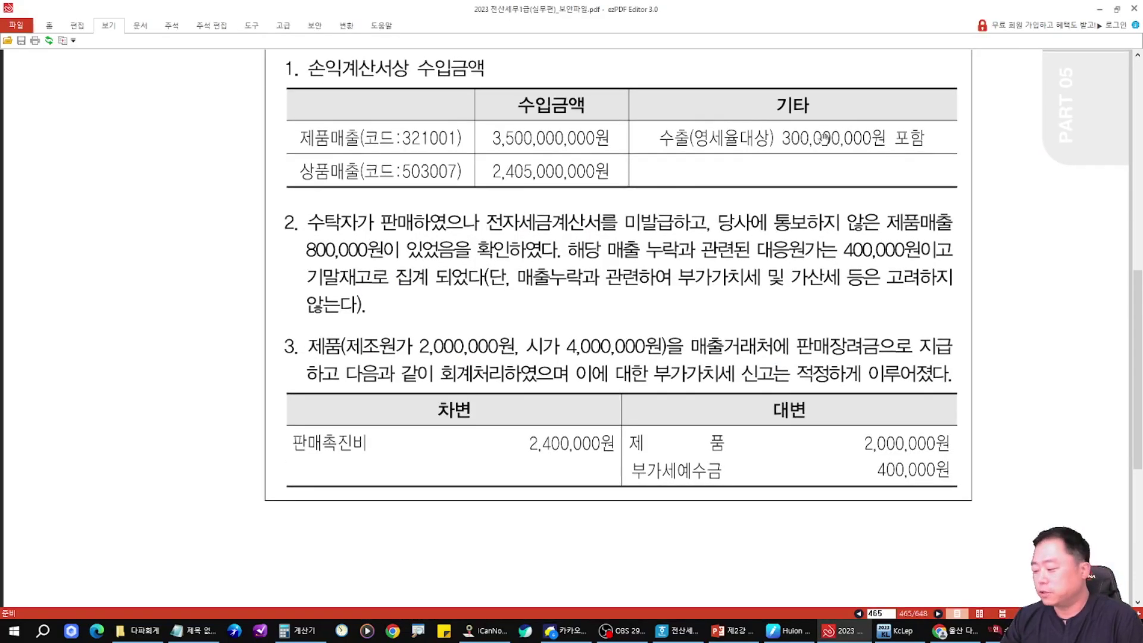
mouse_move(478, 204)
left_mouse_down()
mouse_move(611, 237)
mouse_move(681, 238)
left_mouse_up()
mouse_move(488, 210)
left_mouse_down()
mouse_move(260, 135)
mouse_move(214, 146)
mouse_move(231, 156)
mouse_move(223, 170)
mouse_move(243, 208)
left_mouse_up()
mouse_move(91, 135)
left_mouse_down()
mouse_move(100, 155)
mouse_move(111, 150)
mouse_move(112, 171)
mouse_move(92, 209)
mouse_move(161, 209)
mouse_move(164, 233)
mouse_move(183, 227)
left_mouse_up()
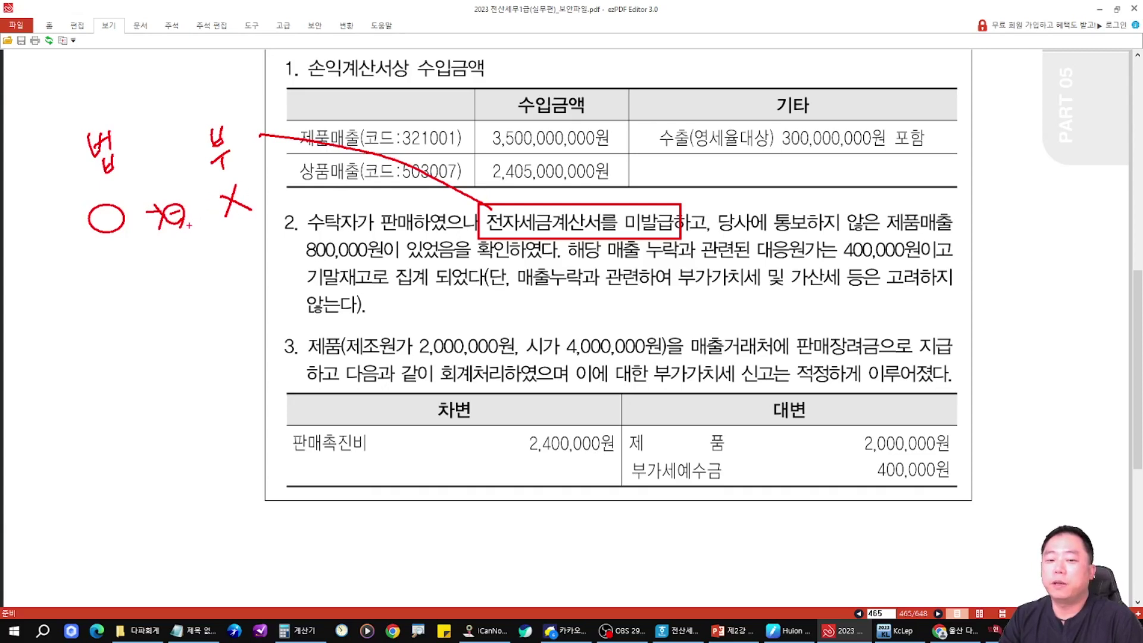
mouse_move(303, 331)
left_mouse_down()
mouse_move(344, 360)
mouse_move(326, 331)
left_mouse_up()
mouse_move(584, 416)
left_mouse_down()
mouse_move(530, 461)
mouse_move(613, 441)
mouse_move(612, 451)
left_mouse_up()
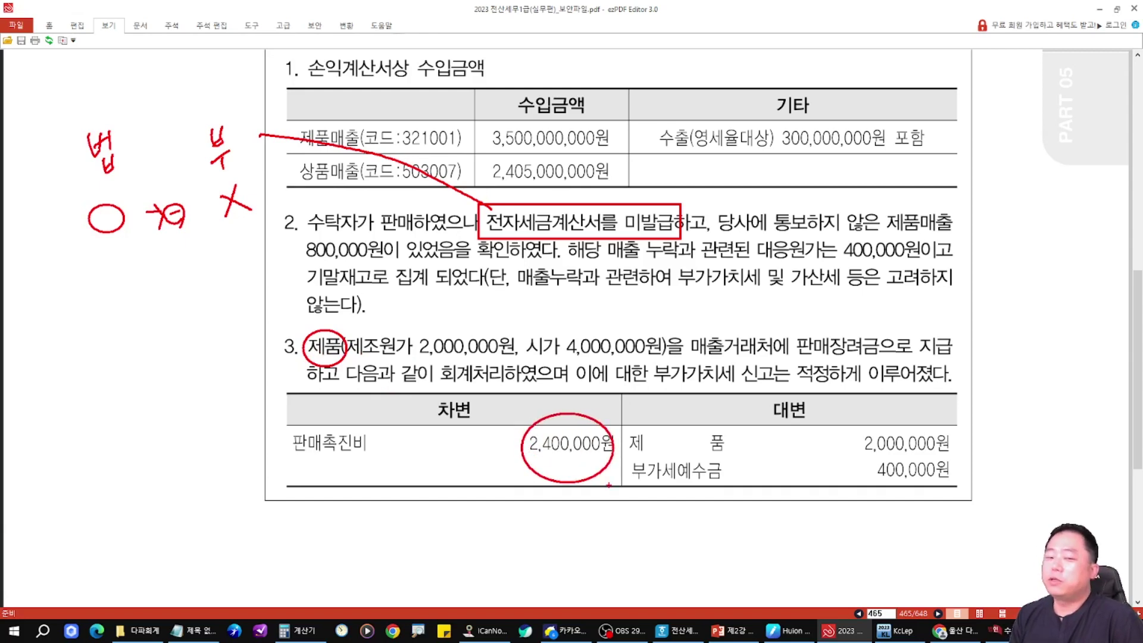
mouse_move(181, 378)
left_mouse_down()
mouse_move(194, 396)
mouse_move(220, 367)
mouse_move(218, 389)
mouse_move(229, 385)
left_mouse_up()
mouse_move(211, 388)
left_mouse_down()
mouse_move(222, 435)
mouse_move(233, 408)
mouse_move(237, 437)
mouse_move(274, 407)
mouse_move(276, 433)
left_mouse_up()
left_click_drag(202, 458, 295, 455)
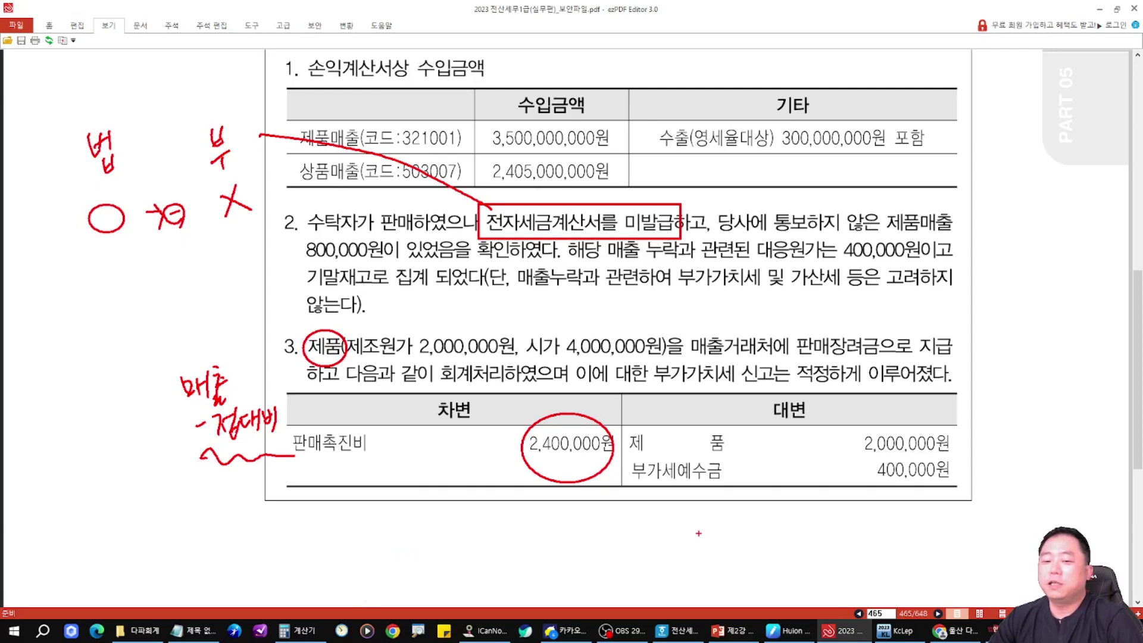
left_click_drag(517, 323, 679, 357)
key("Escape")
Step: Enter -800,000 as the 매출누락 (code 32) amount in the 수입금액과의 차액내역
key("alt+Tab")
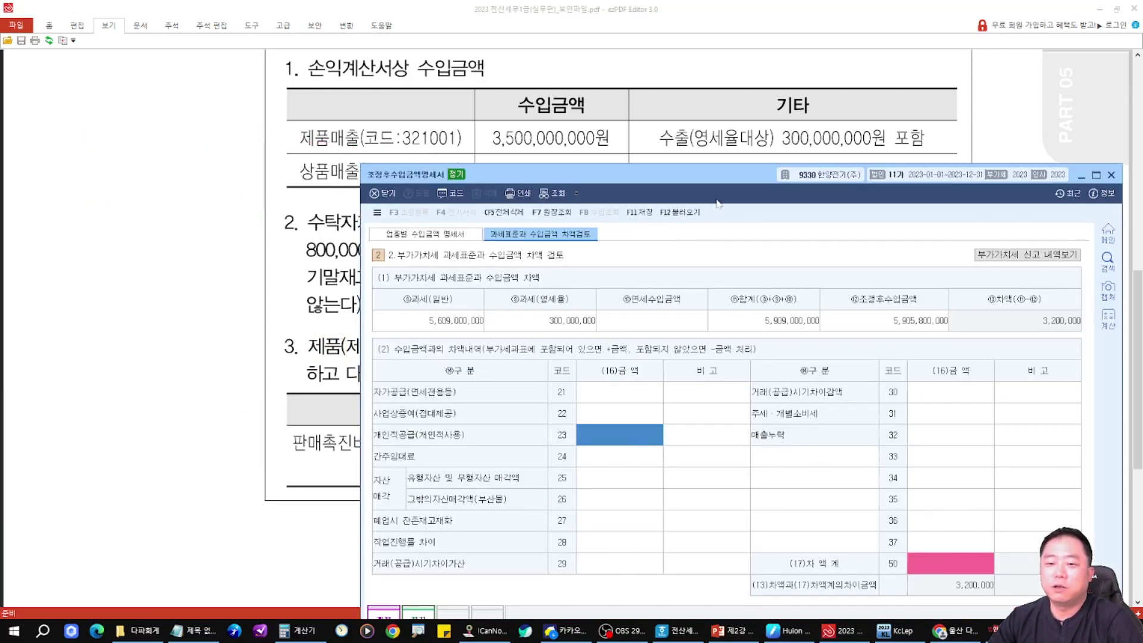
left_click_drag(719, 182, 712, 288)
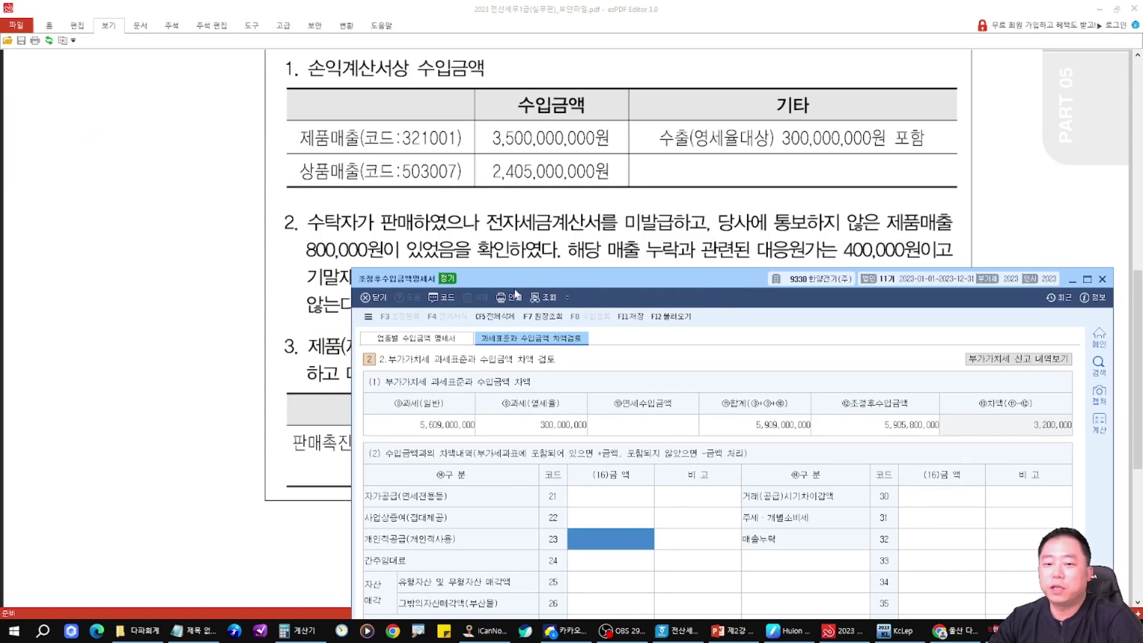
left_click(938, 541)
type("-800000")
key("Return")
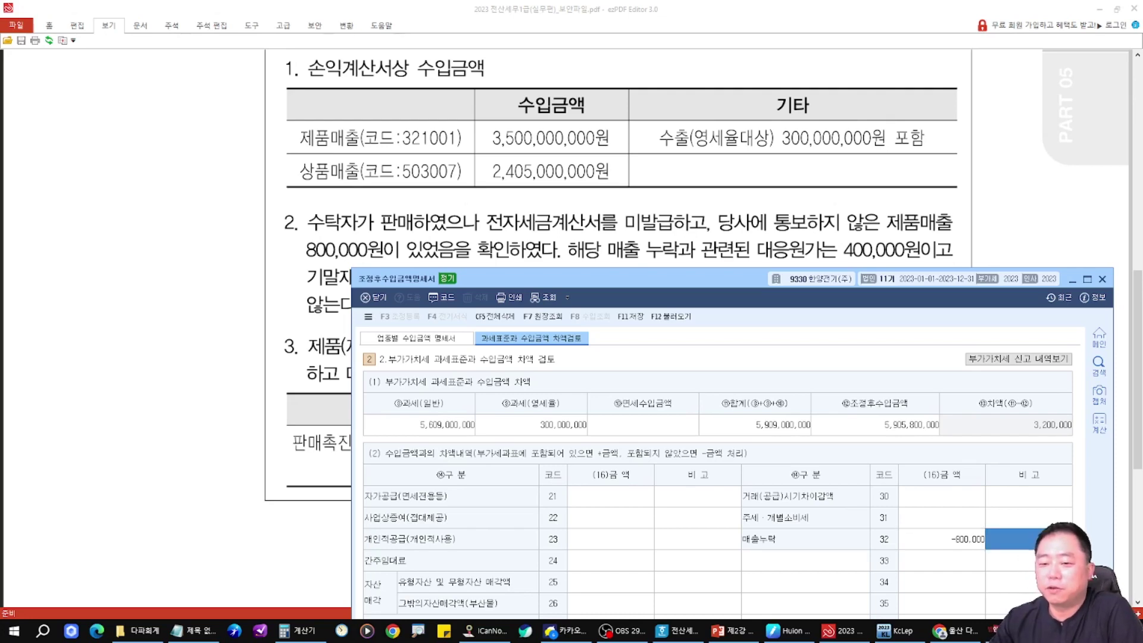
Step: Using item 3 of problem 465, enter 4,000,000 as the 사업상증여 (code 22) amount in the 수입금액과의 차액내역
left_click(705, 241)
scroll(704, 241, "down", 1)
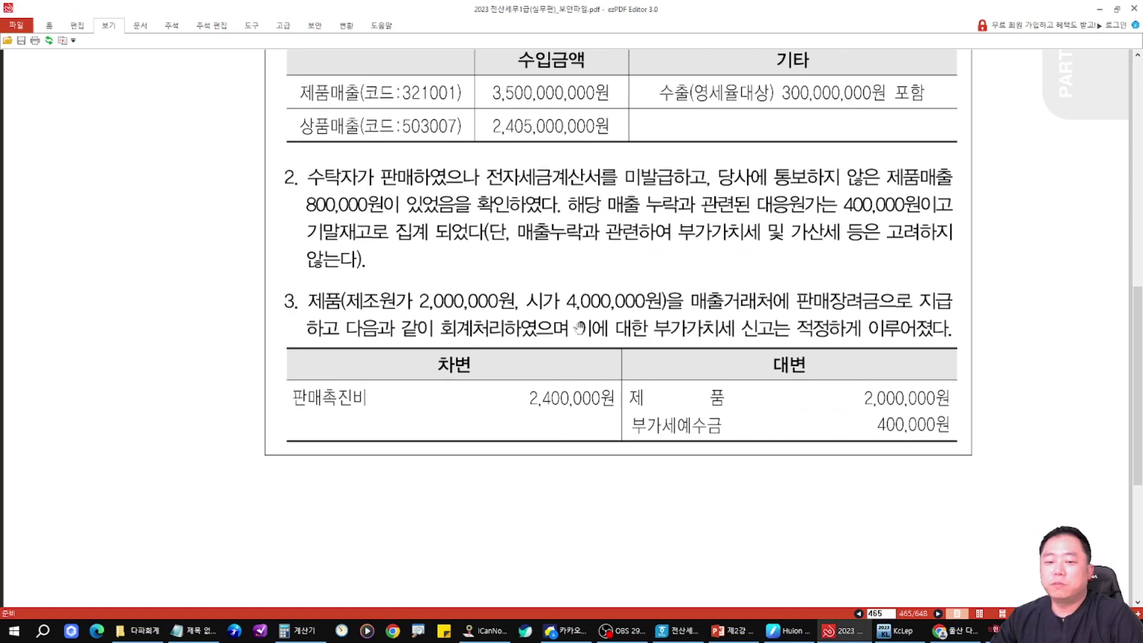
key("alt+Tab")
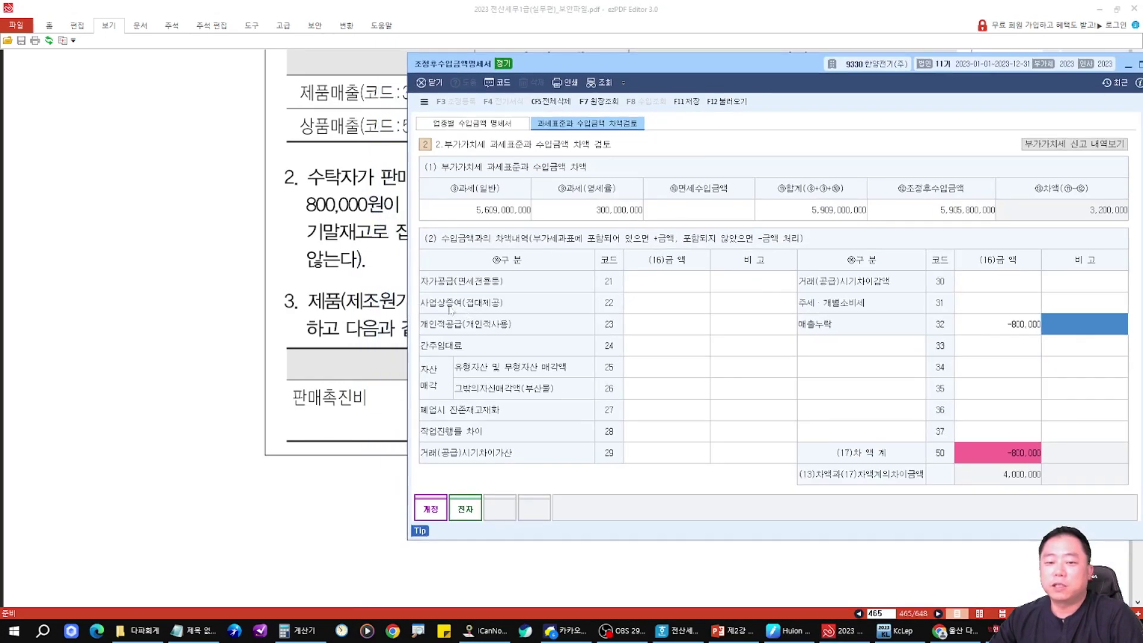
left_click(631, 309)
key("alt+Tab")
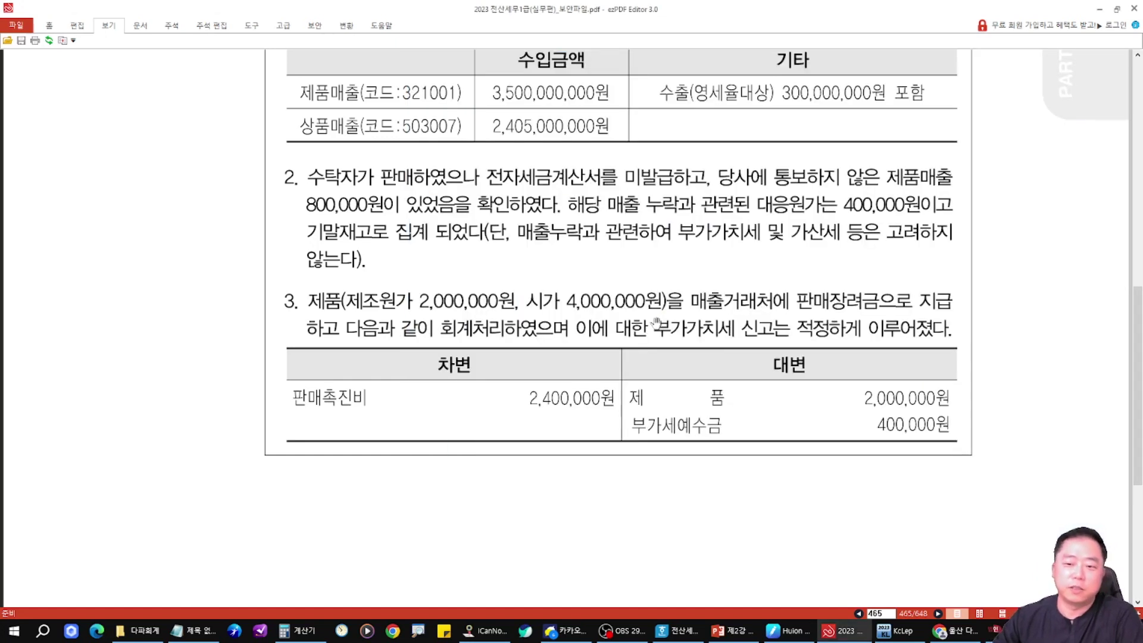
key("alt+Tab")
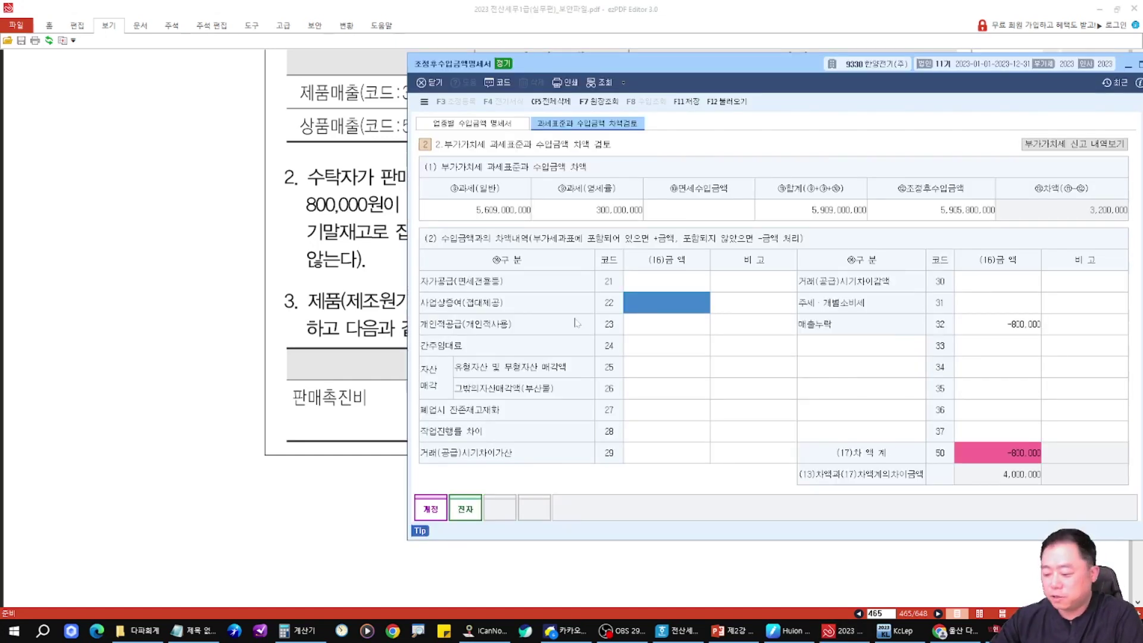
type("4000000")
key("Return")
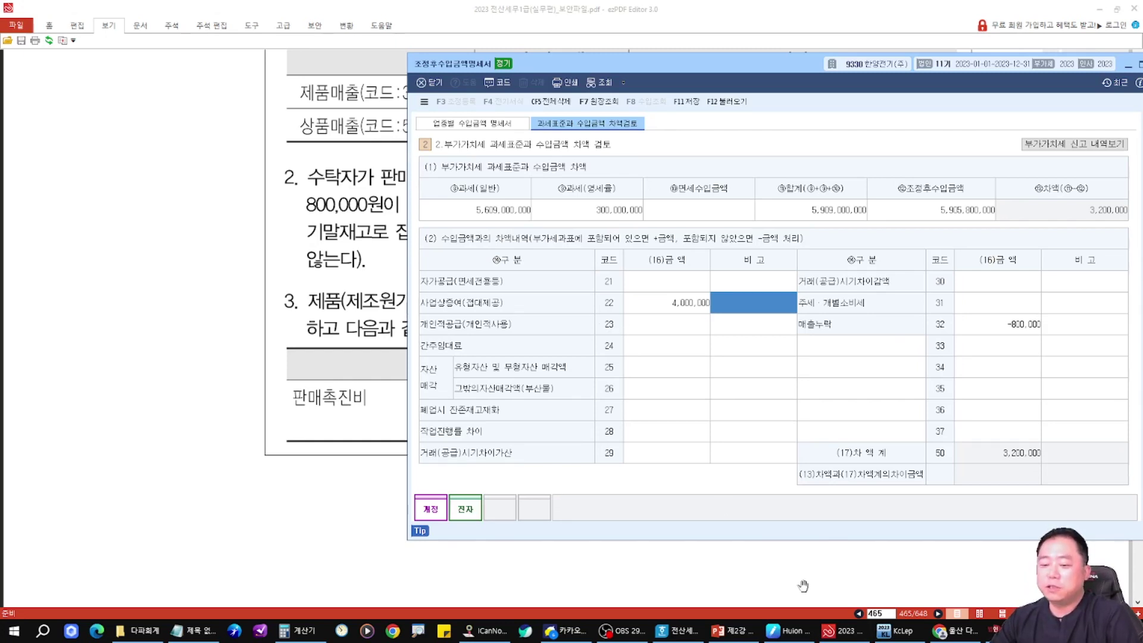
Step: Switch to PowerPoint and colour the whole problem 465 line blue on the 관련문제(2023) slide
left_click(711, 624)
left_click_drag(303, 390, 897, 390)
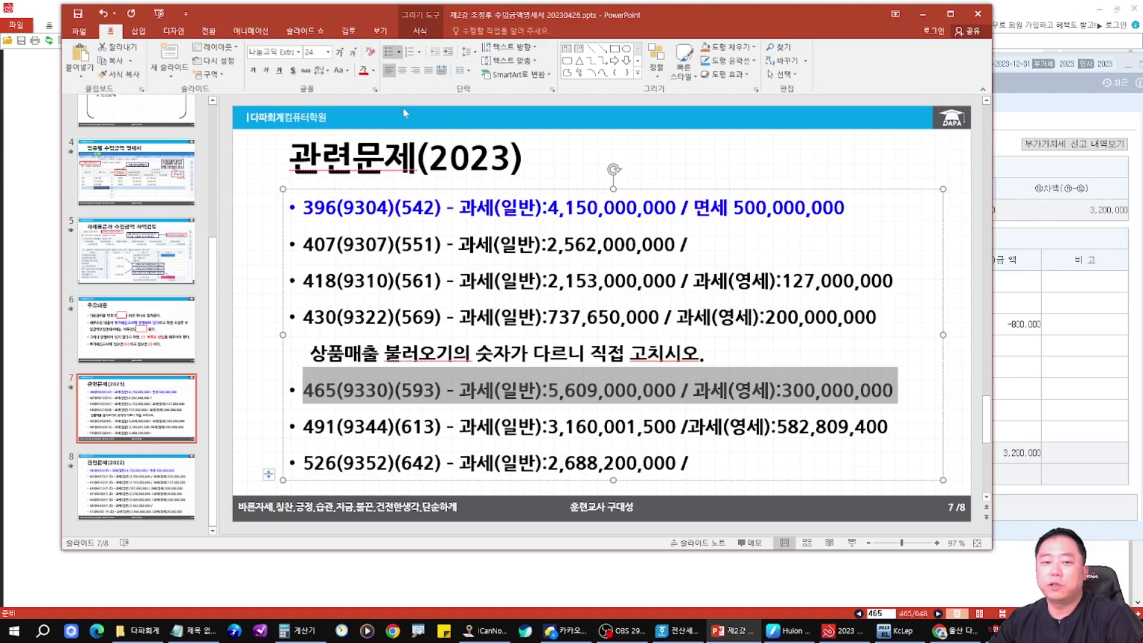
left_click(373, 71)
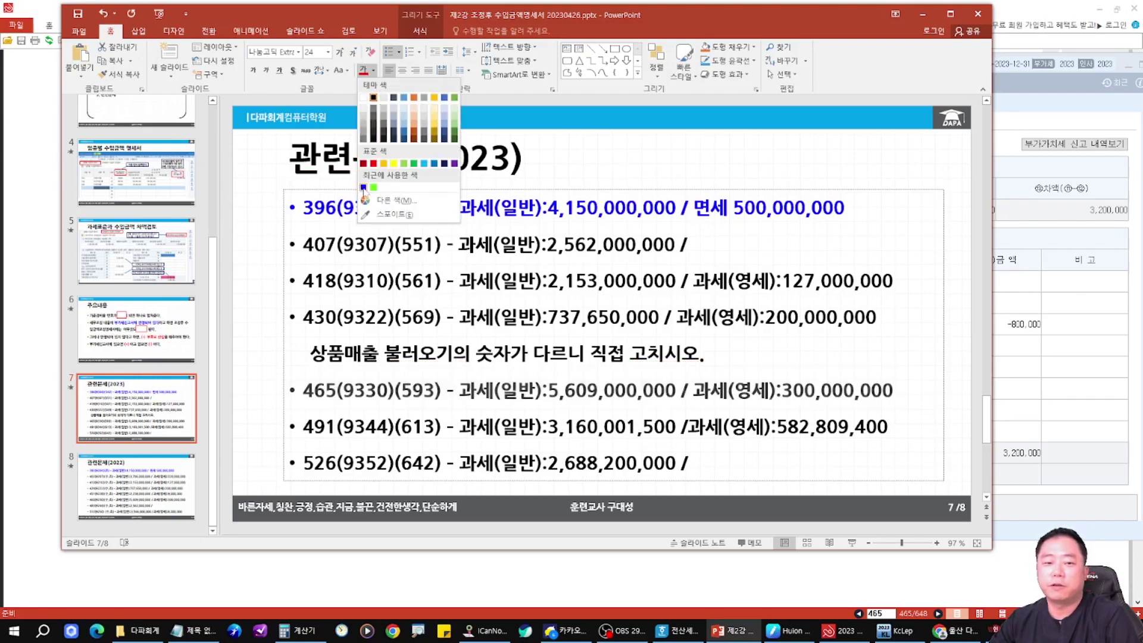
left_click(363, 188)
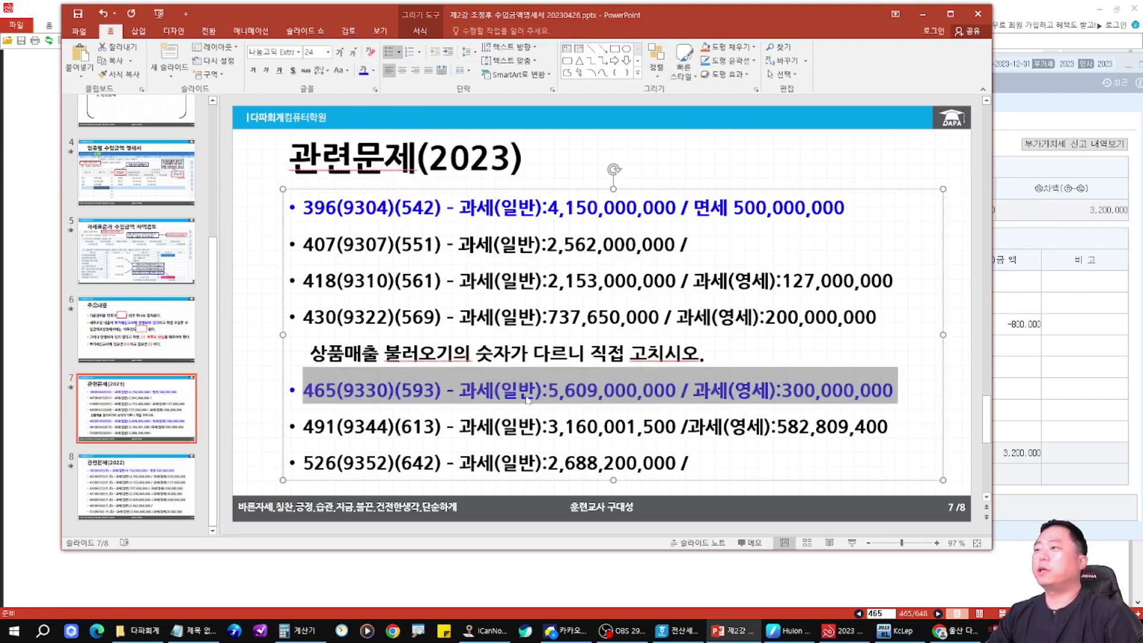
left_click(558, 392)
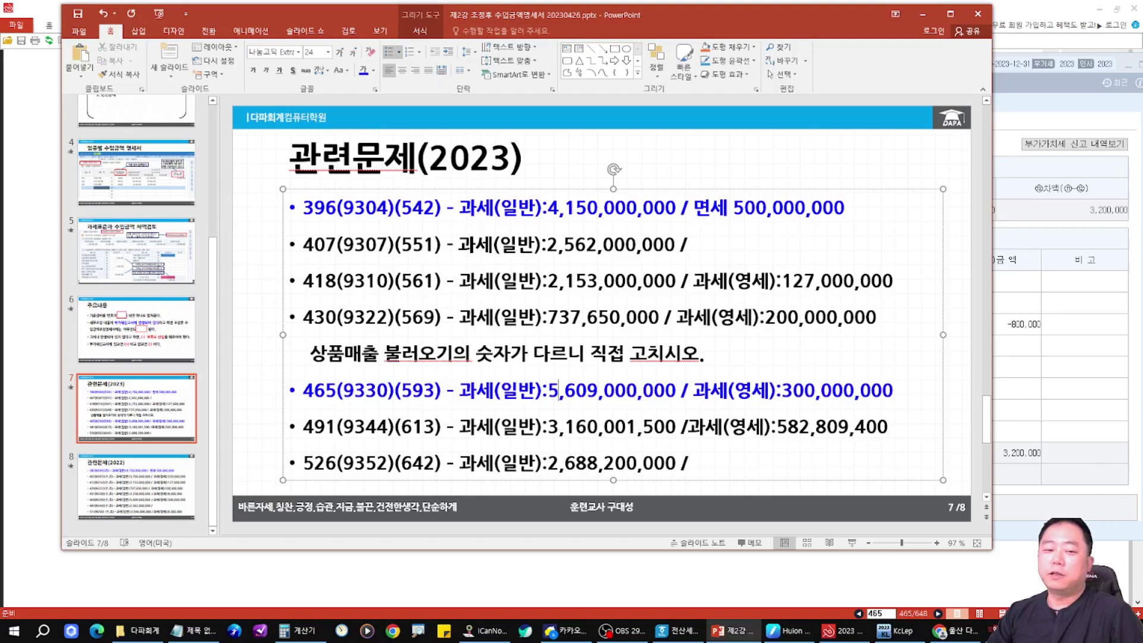
Step: Review the uncoloured problems on the slide and mark problem 491 (company 9344) with a temporary red box
left_click_drag(303, 244, 388, 319)
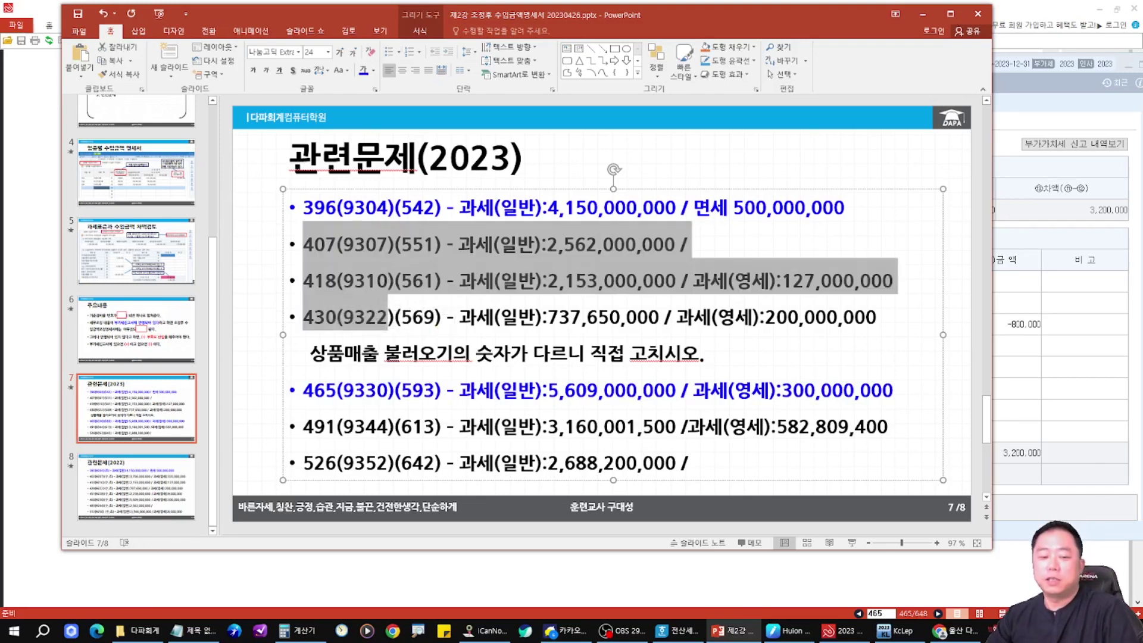
left_click(286, 420)
left_click_drag(649, 410, 836, 430)
key("e")
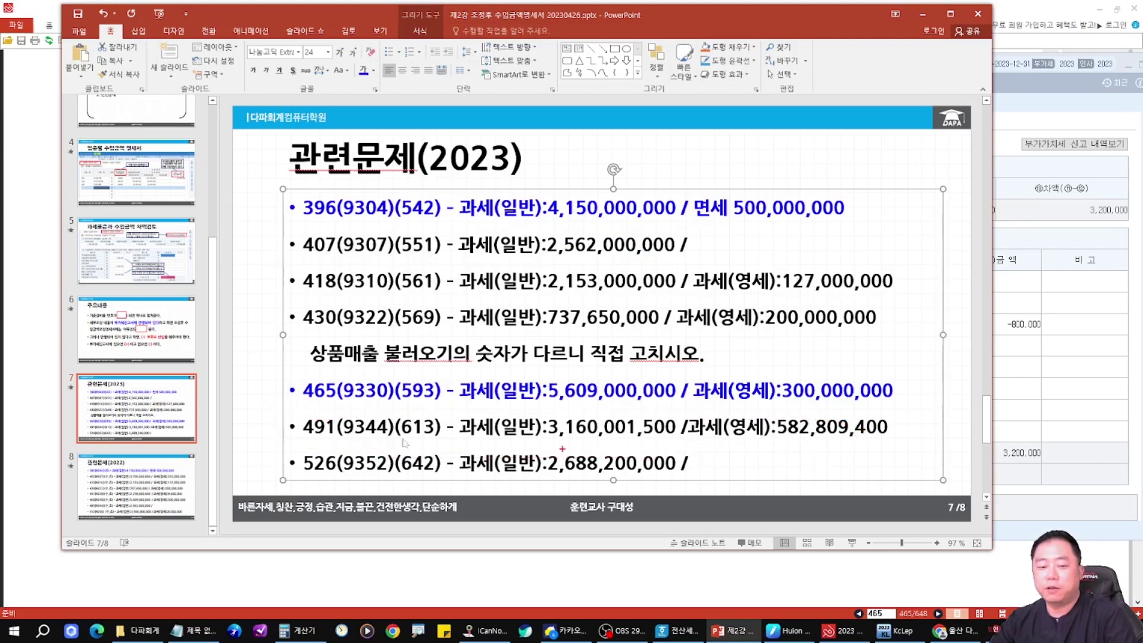
key("ctrl+s")
left_click(344, 271)
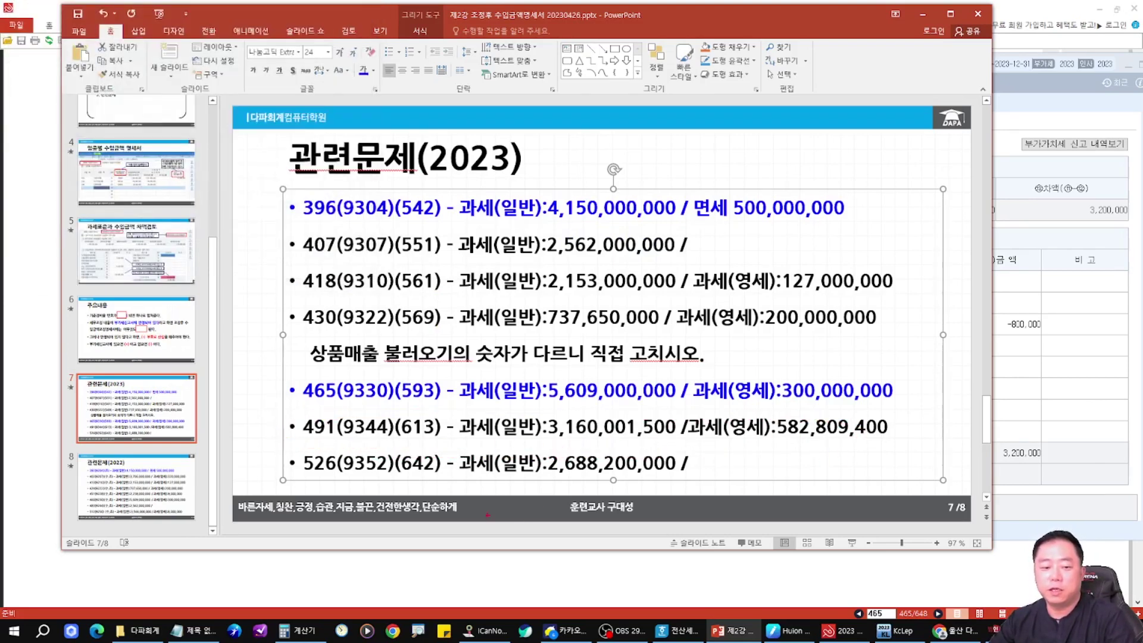
left_click_drag(272, 408, 934, 446)
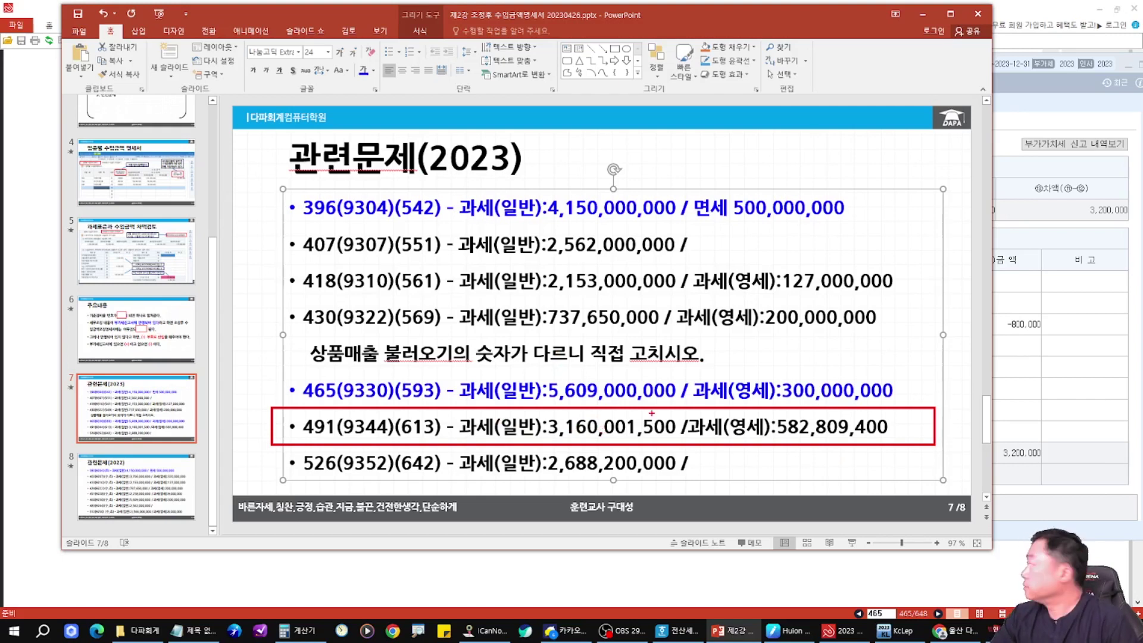
key("Escape")
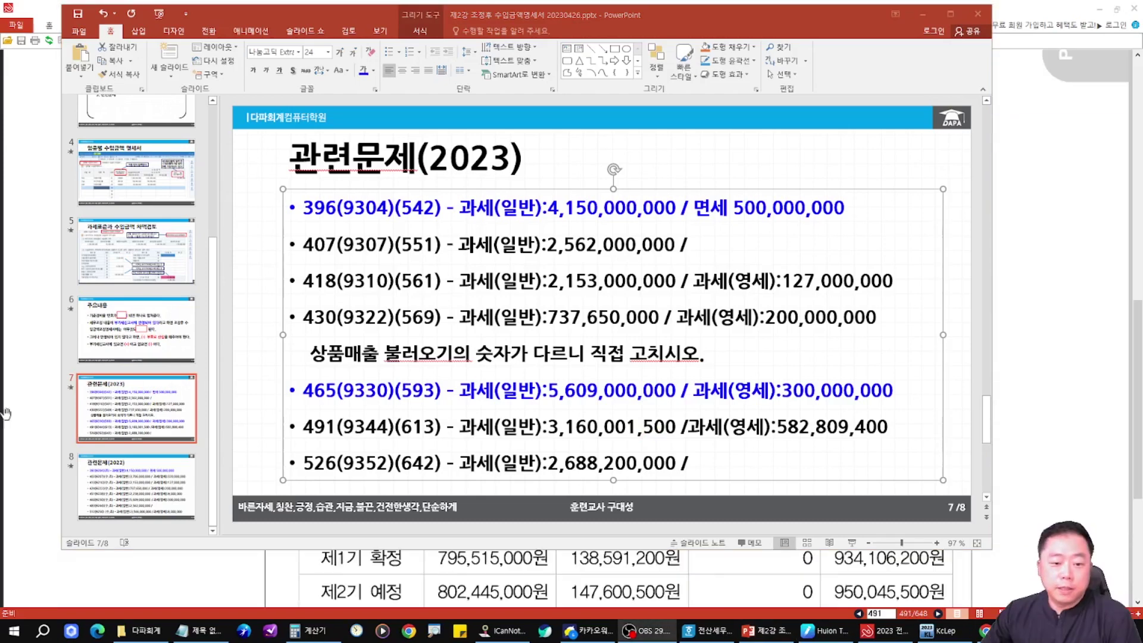
left_click_drag(288, 406, 361, 447)
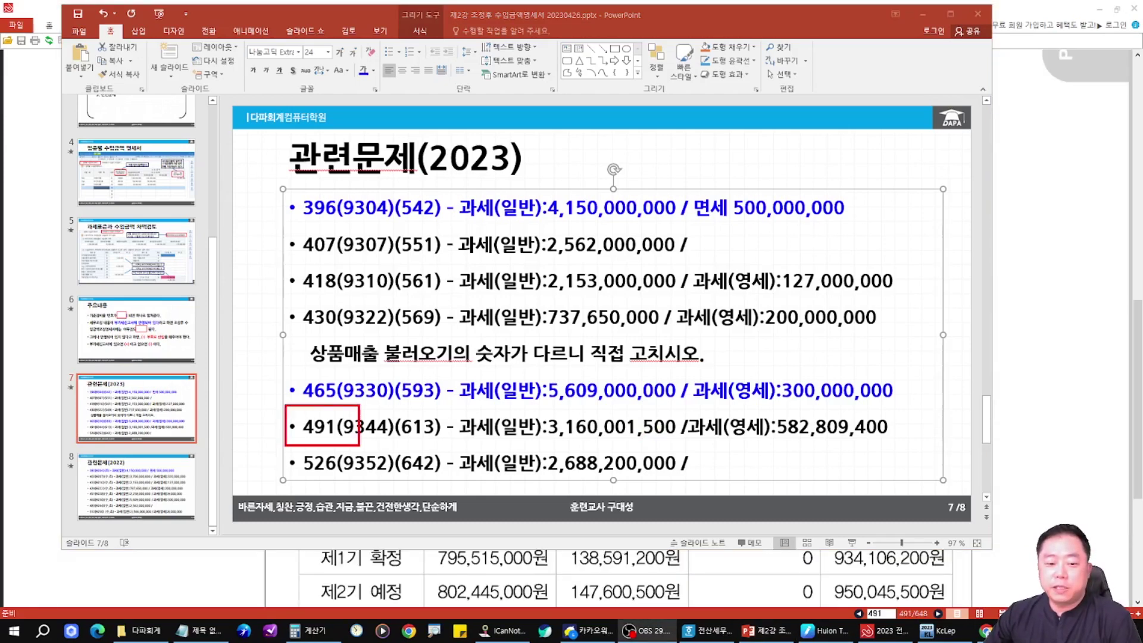
key("Escape")
Step: Compare problem 491's 제품매출 in the PDF with the 결산서상 수입금액 in company 9344's 수입금액조정명세서
left_click_drag(336, 573, 345, 554)
scroll(498, 336, "up", 4)
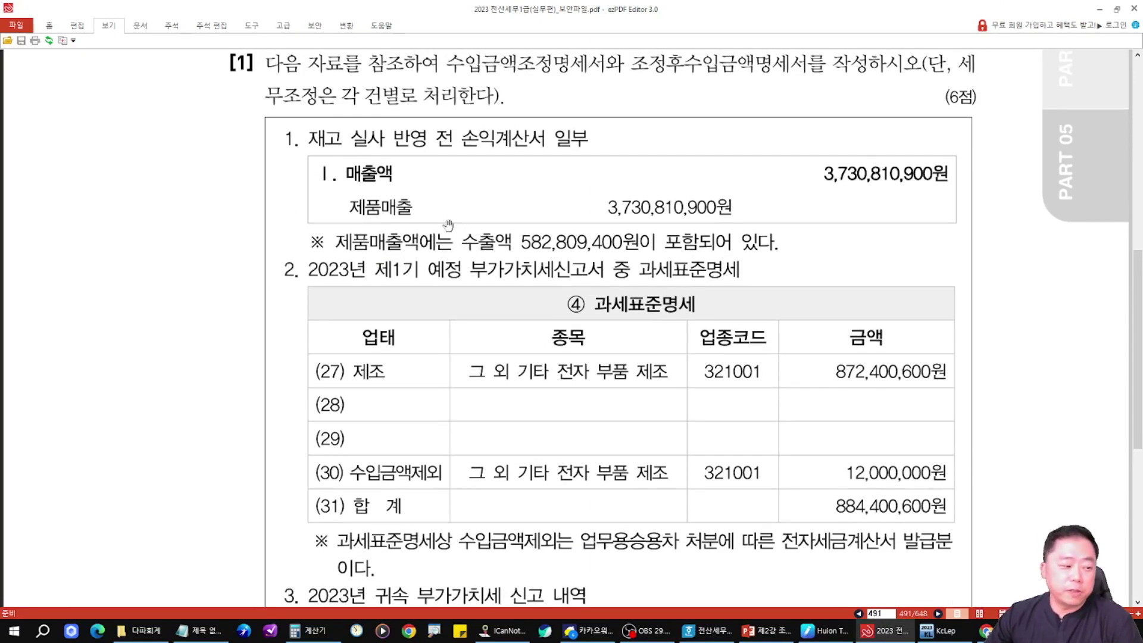
mouse_move(287, 123)
left_mouse_down()
mouse_move(262, 196)
mouse_move(417, 220)
mouse_move(357, 236)
left_mouse_up()
mouse_move(793, 159)
left_mouse_down()
mouse_move(871, 138)
mouse_move(797, 179)
left_mouse_up()
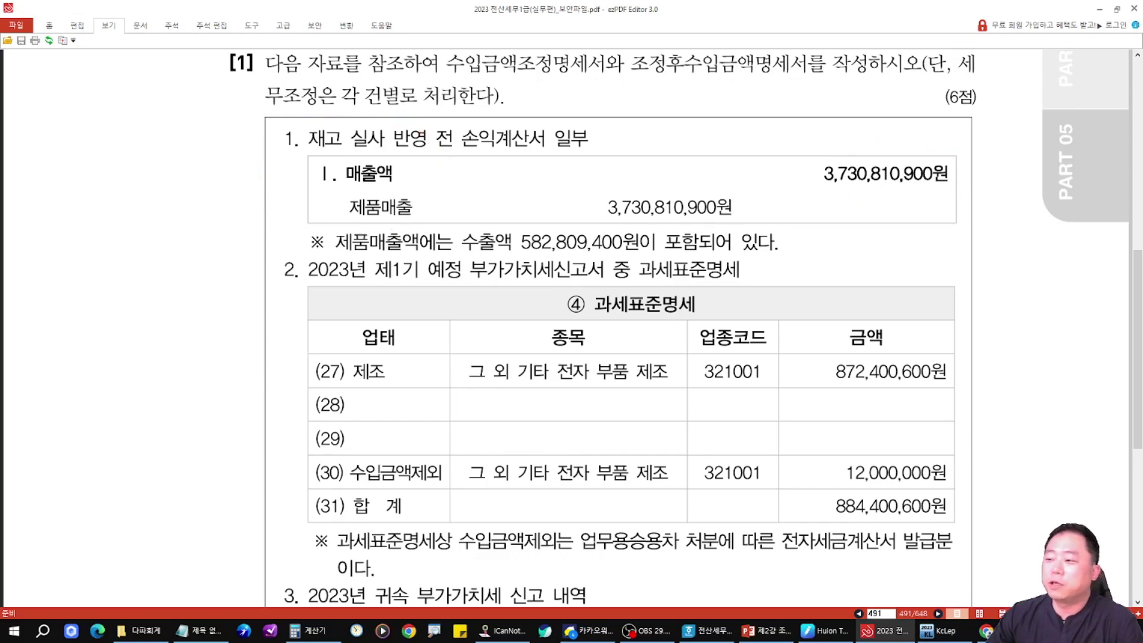
key("alt+Tab")
left_click_drag(574, 330, 610, 368)
mouse_move(584, 175)
left_mouse_down()
mouse_move(654, 235)
mouse_move(595, 179)
left_mouse_up()
left_click_drag(636, 235, 582, 330)
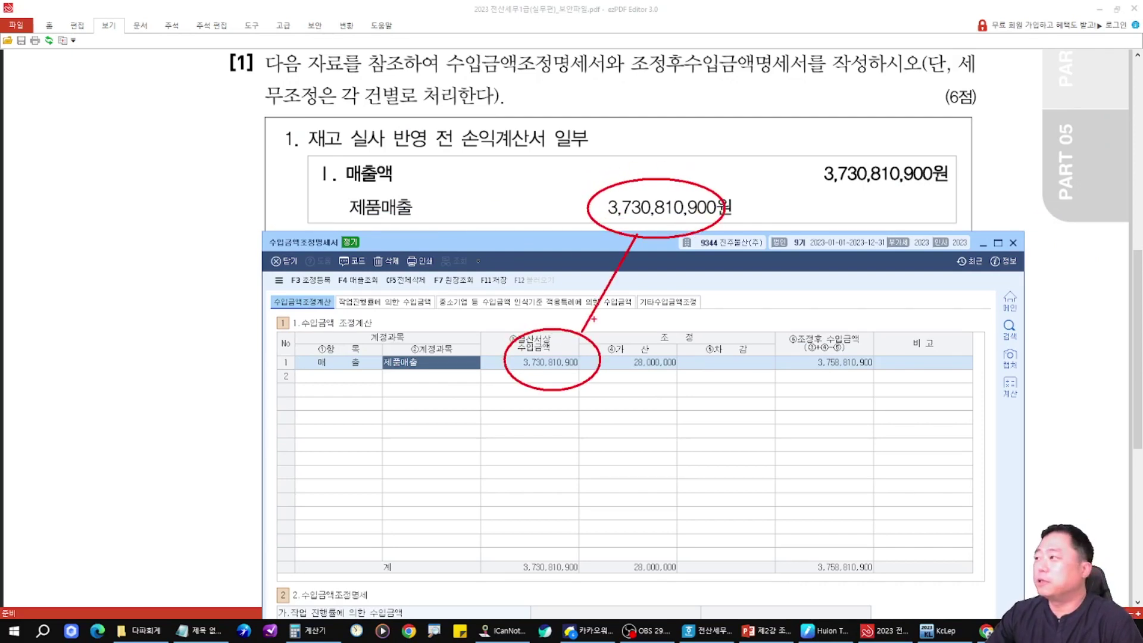
Step: Check the 기타수입금액조정 entries against the 시송품 and 위탁판매 details in the problem's 재고 실사 보고서
key("alt+Tab")
scroll(496, 351, "down", 10)
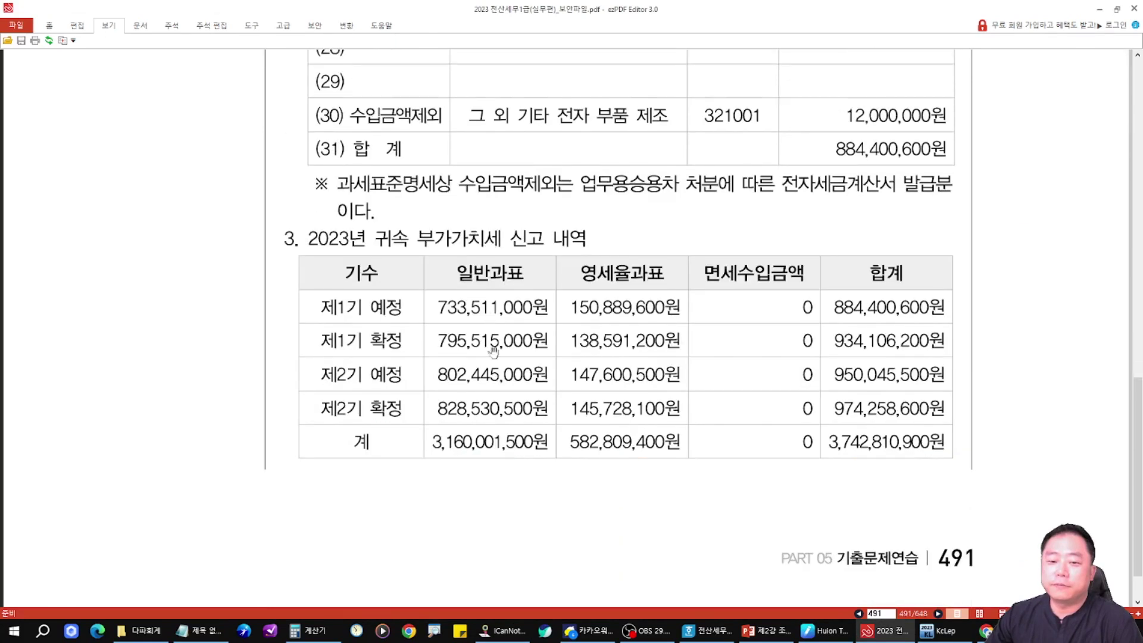
scroll(496, 351, "down", 10)
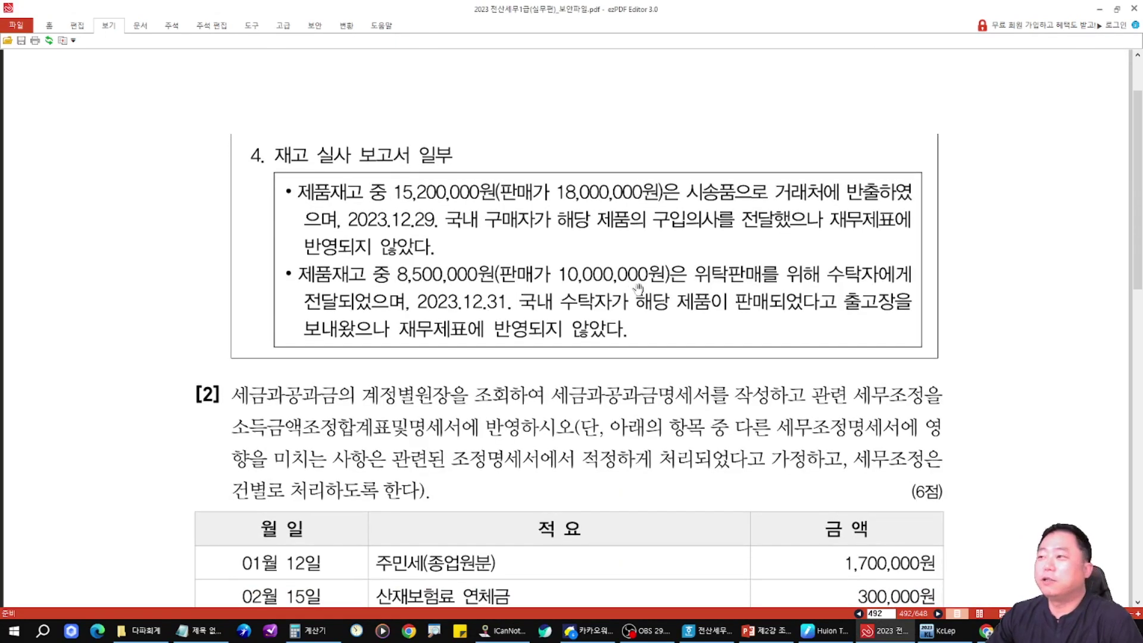
key("alt+Tab")
left_click_drag(617, 267, 624, 246)
left_click(674, 281)
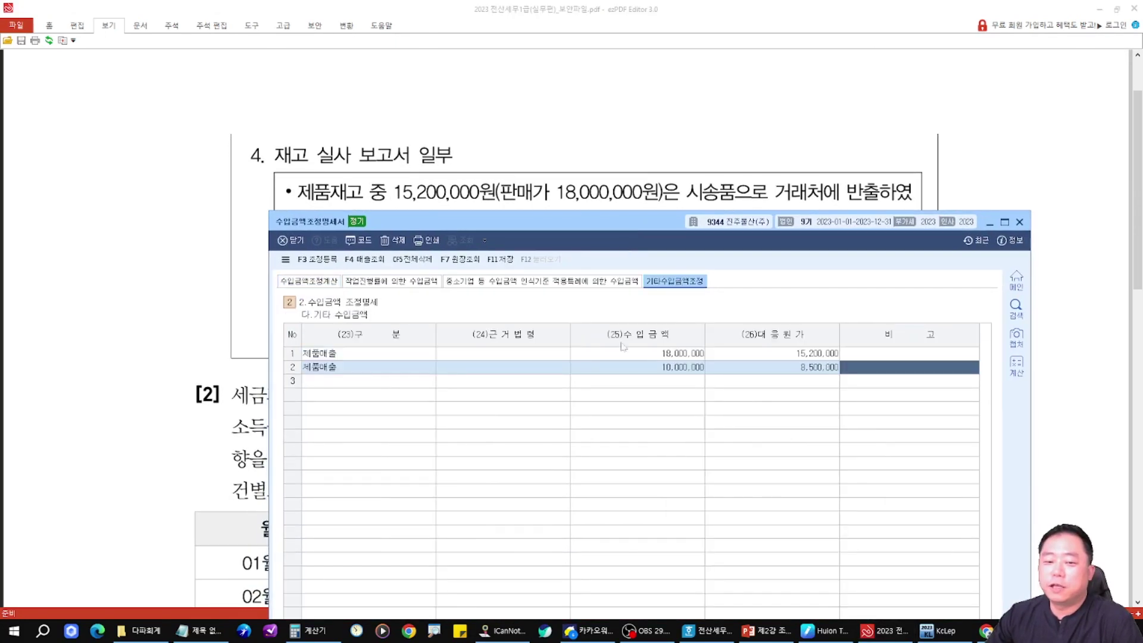
left_click_drag(266, 328, 851, 386)
left_click_drag(902, 457, 852, 388)
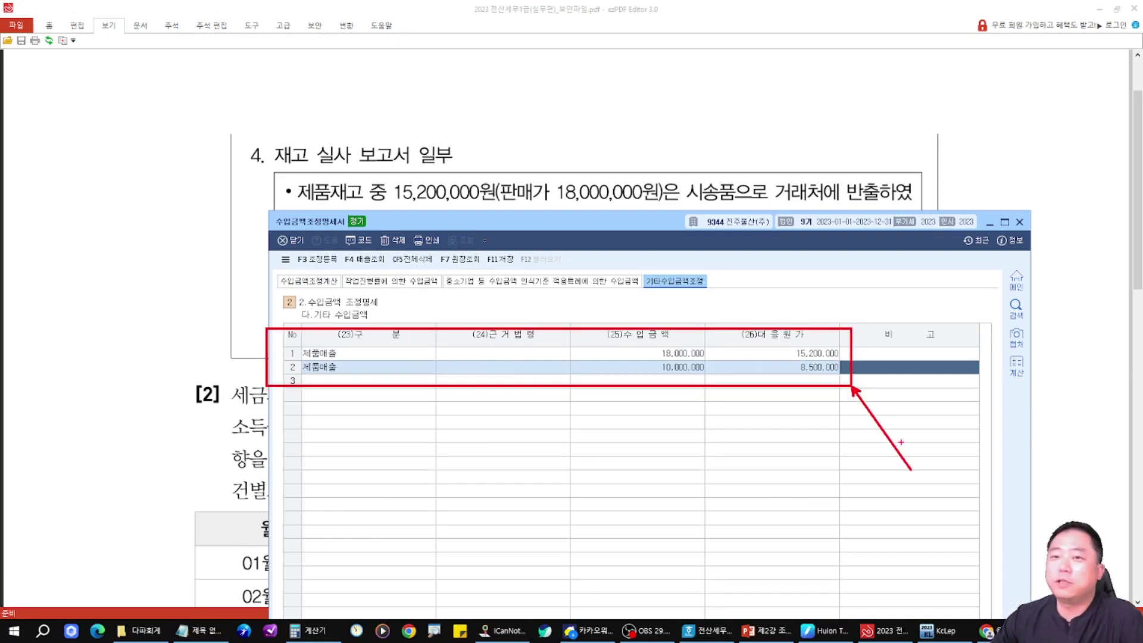
key("Escape")
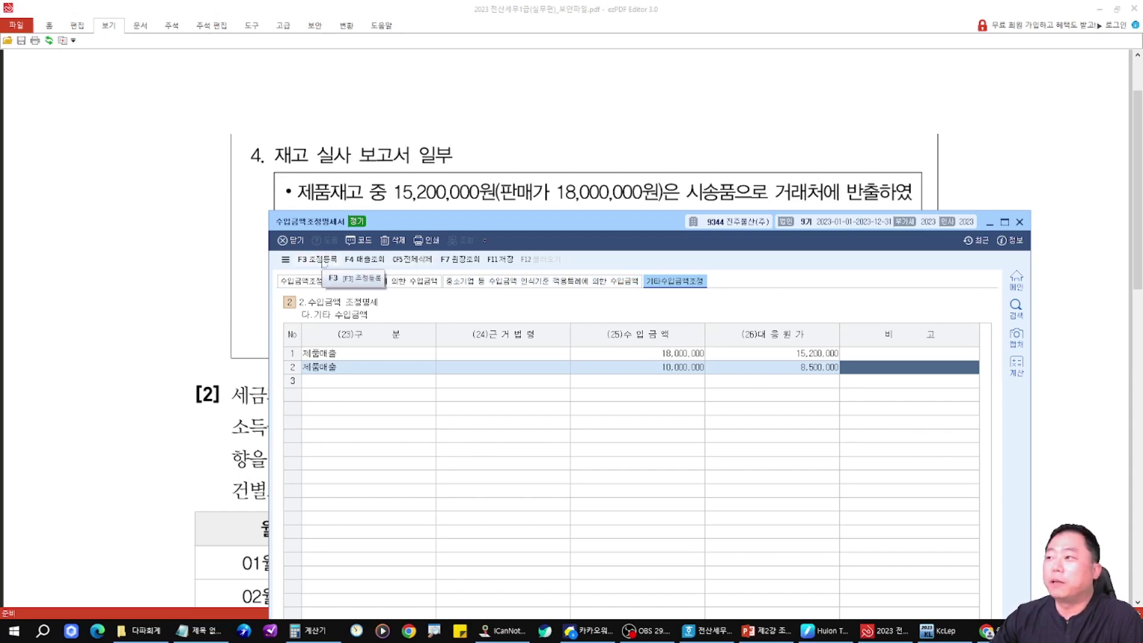
Step: Review problem 491's instructions in the PDF and underline the condition that tax adjustments are handled individually
left_click(90, 204)
scroll(537, 416, "down", 10)
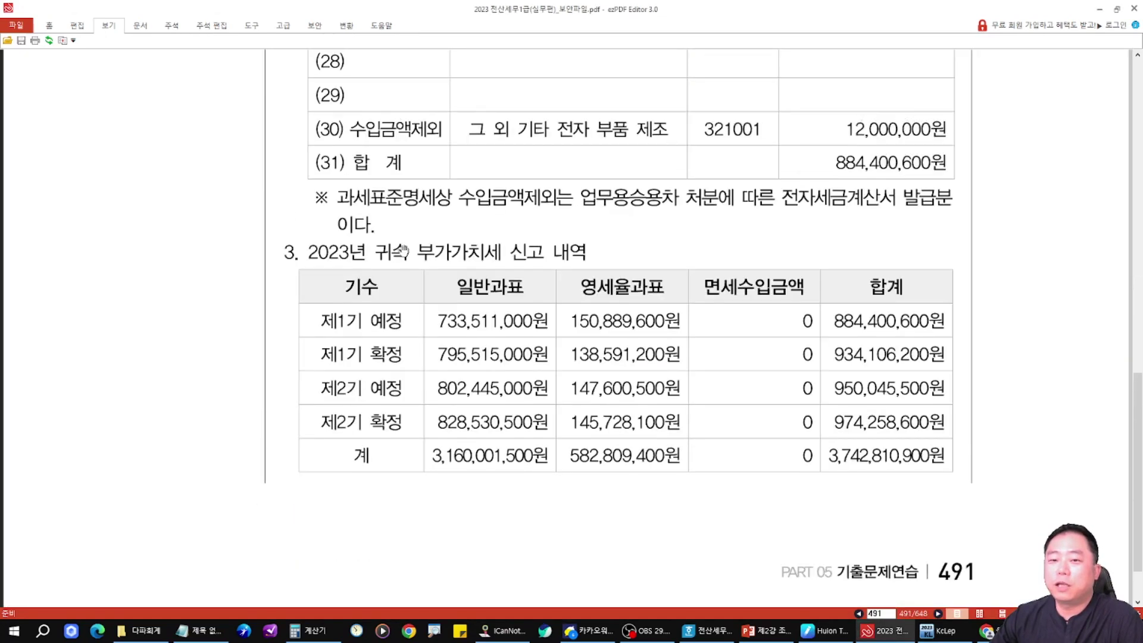
scroll(538, 416, "up", 3)
scroll(537, 416, "up", 4)
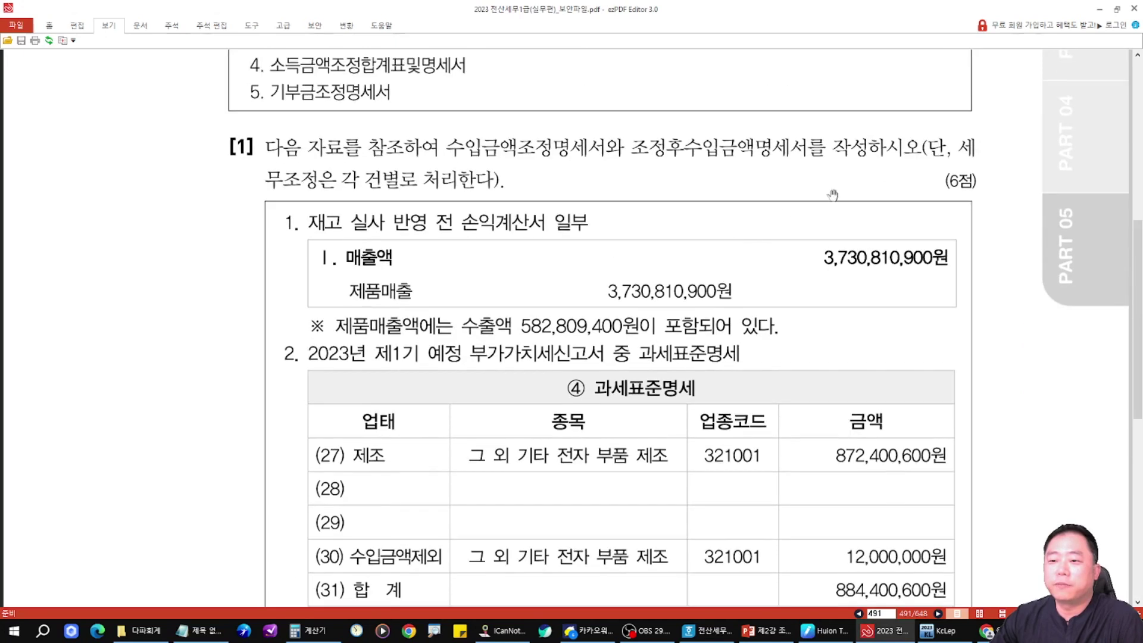
left_click_drag(929, 158, 977, 158)
left_click_drag(263, 190, 517, 191)
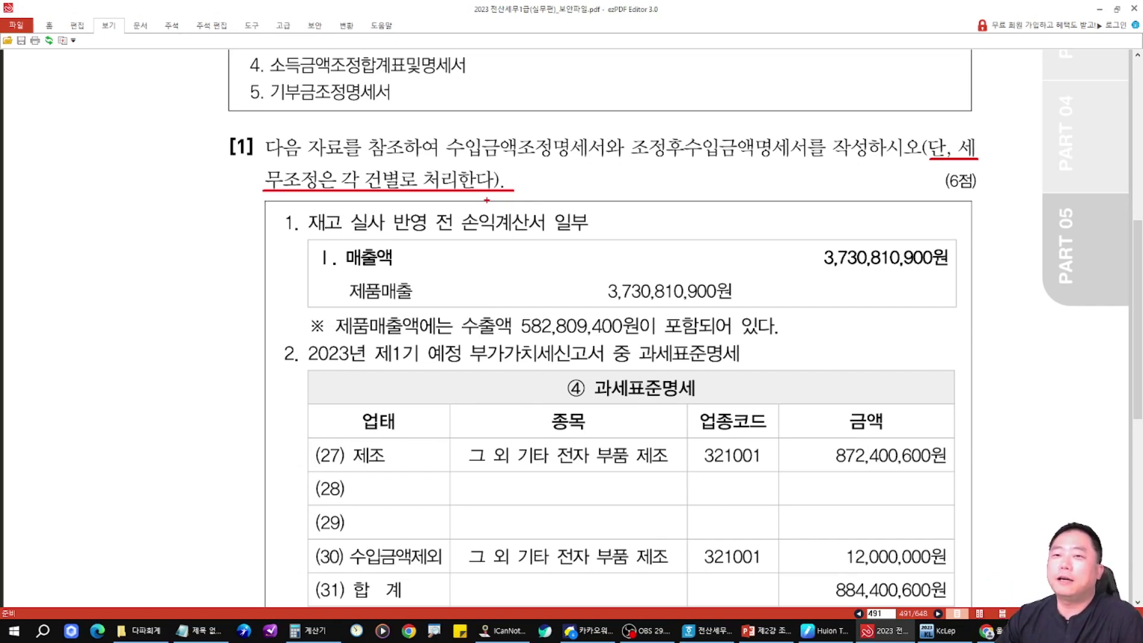
scroll(679, 275, "down", 10)
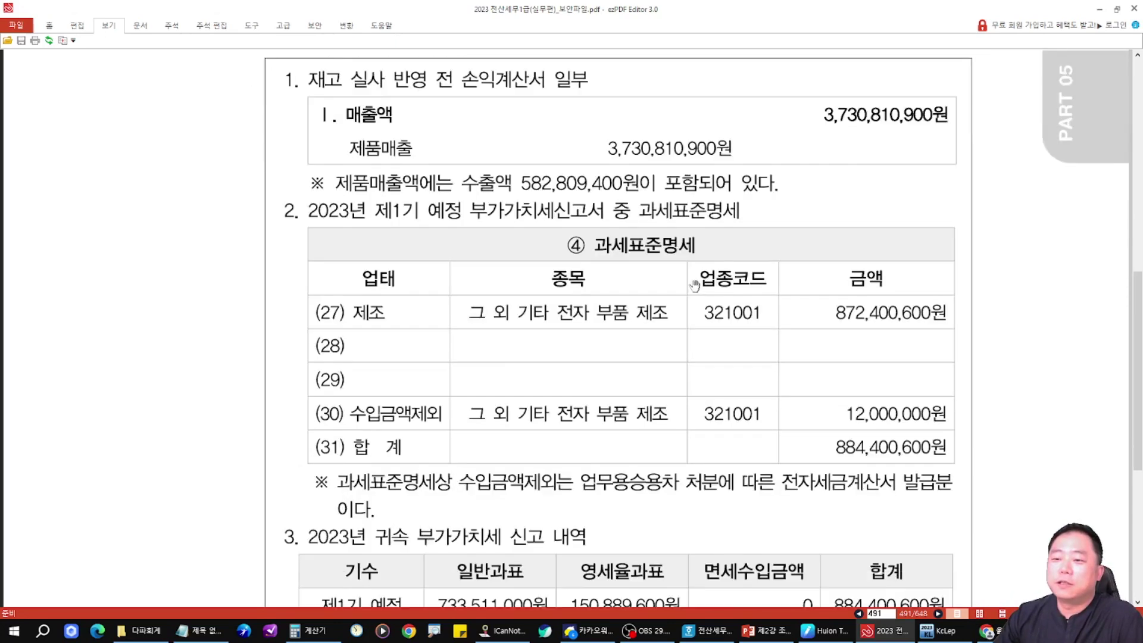
Step: Open 조정 등록 for company 9344 and compare its 시송품 and 위탁매출 adjustments with item 4 of the problem
key("alt+Tab")
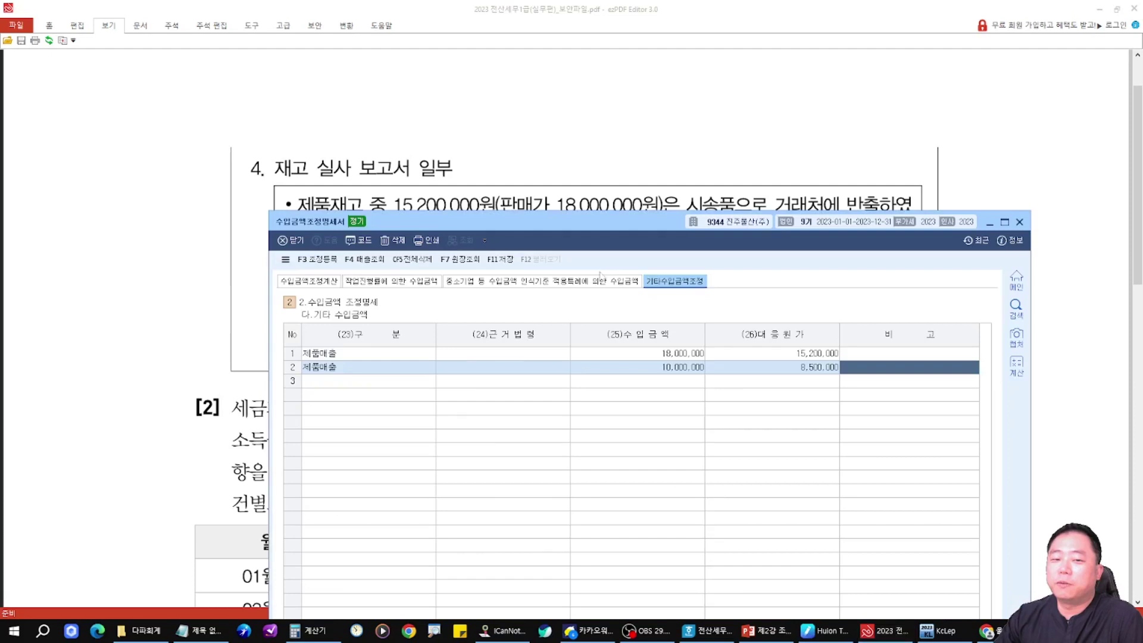
left_click_drag(396, 221, 387, 255)
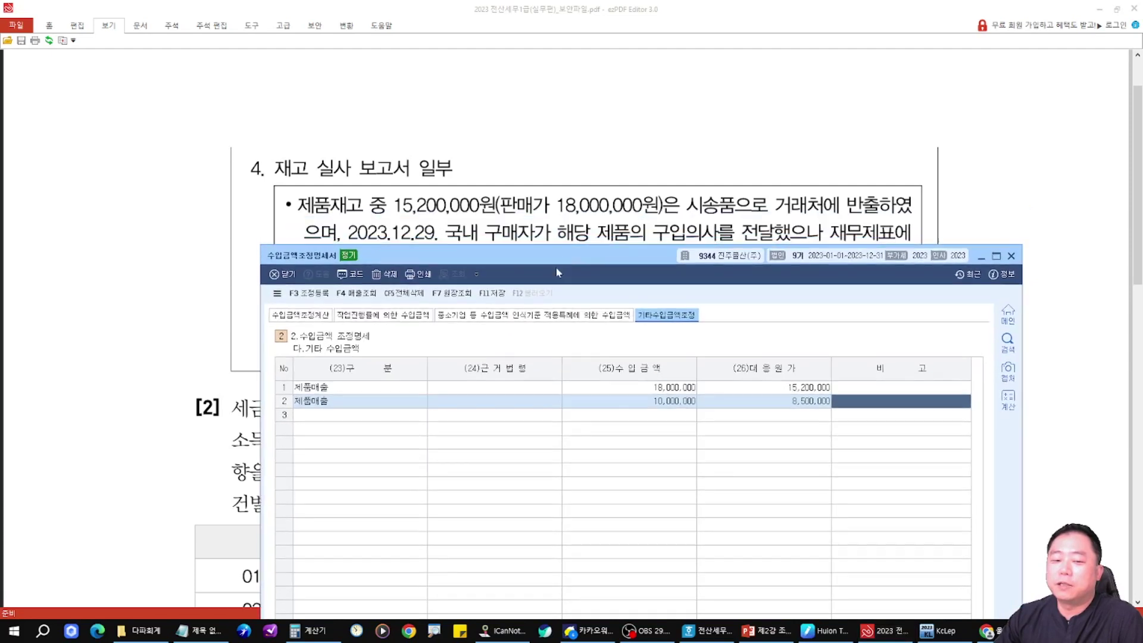
left_click(322, 294)
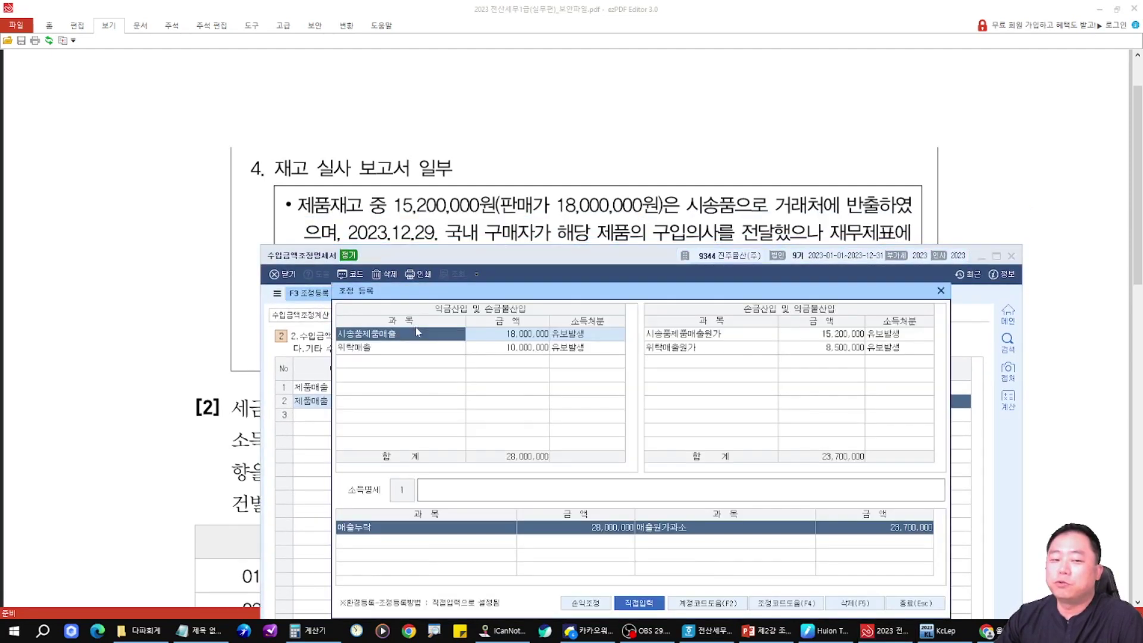
left_click_drag(542, 296, 686, 57)
left_click(409, 200)
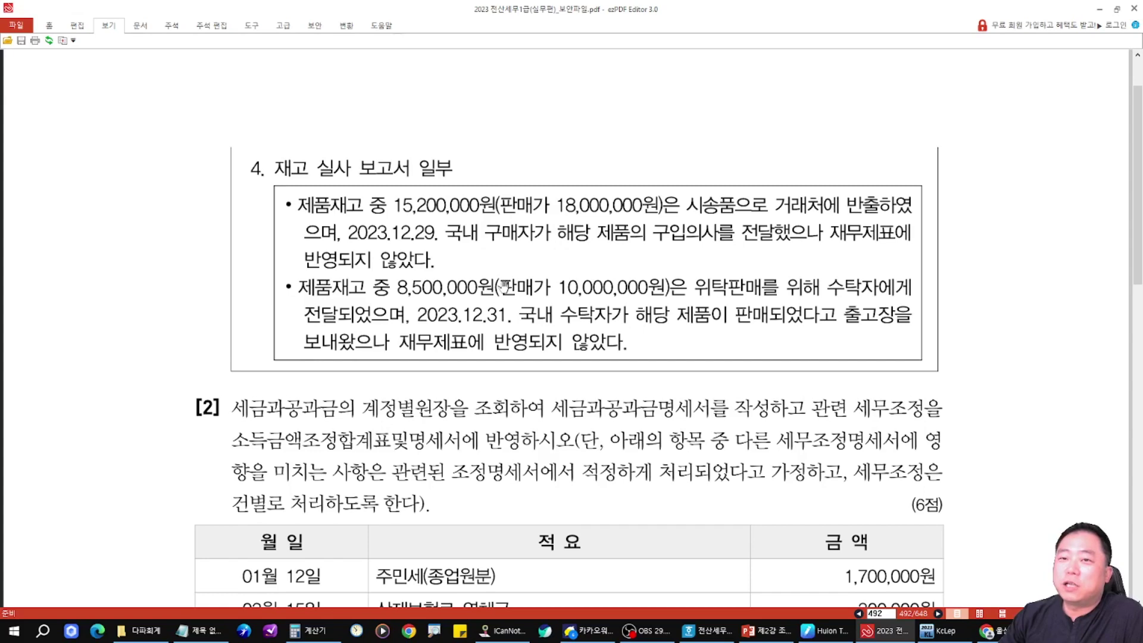
Step: Circle the 직접입력 option of the 조정 등록 dialog and annotate it on screen with "F6"
key("alt+Tab")
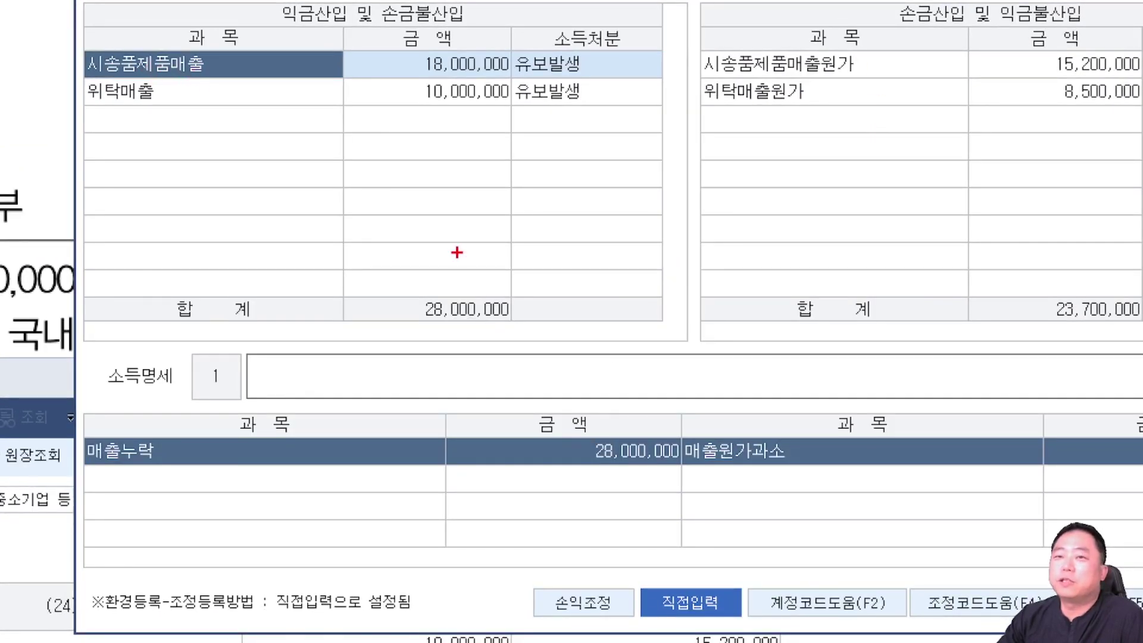
mouse_move(657, 545)
left_mouse_down()
mouse_move(747, 586)
mouse_move(654, 545)
left_mouse_up()
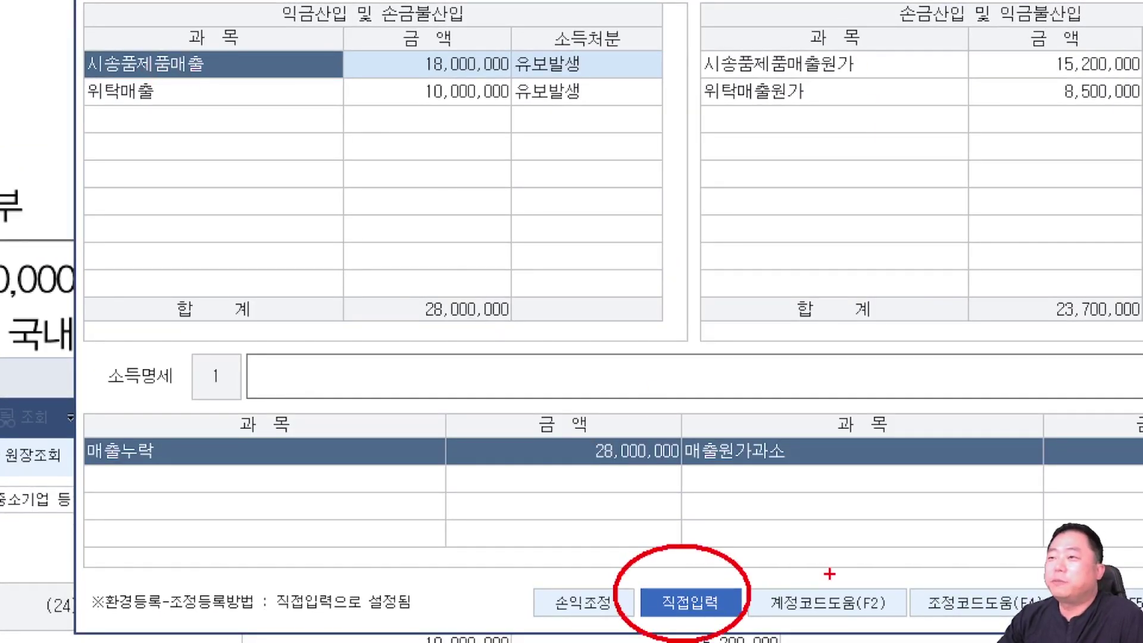
left_click_drag(640, 482, 640, 531)
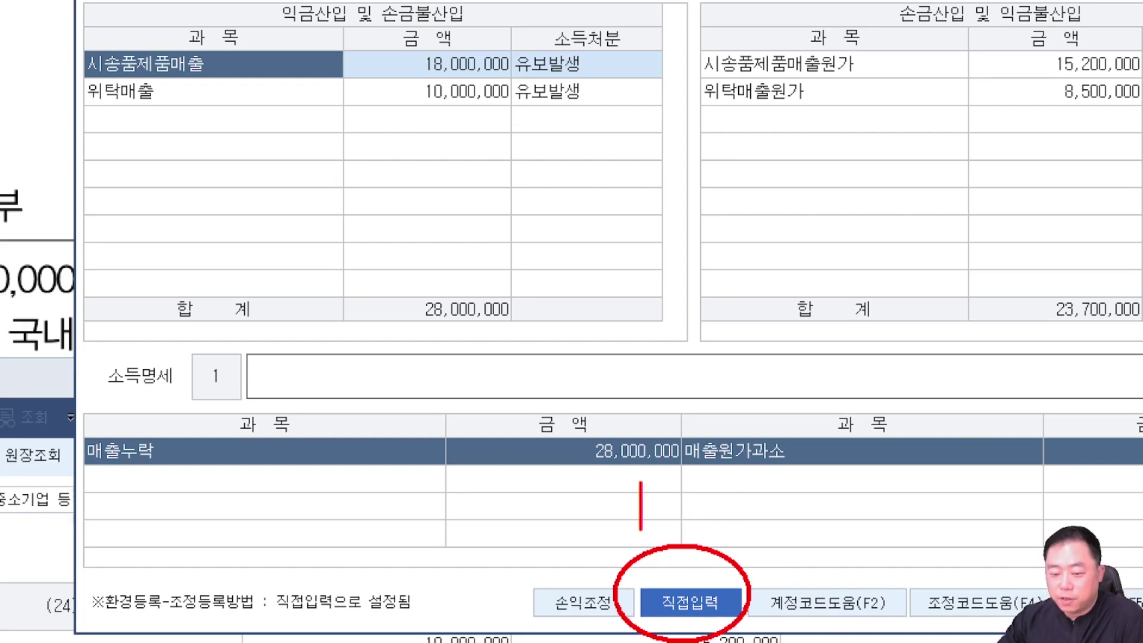
type("F6")
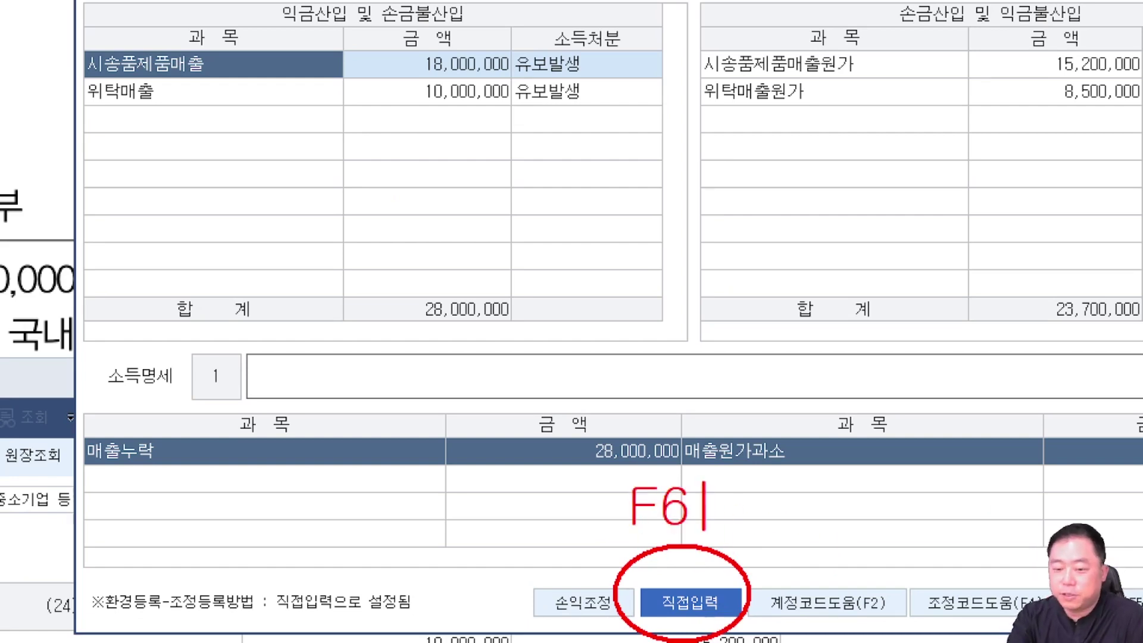
Step: Mark the 직접입력 option and the 유보발생 disposition in 조정 등록, linking the option to the adjustment list with a line
mouse_move(649, 449)
left_mouse_down()
mouse_move(699, 523)
mouse_move(657, 449)
left_mouse_up()
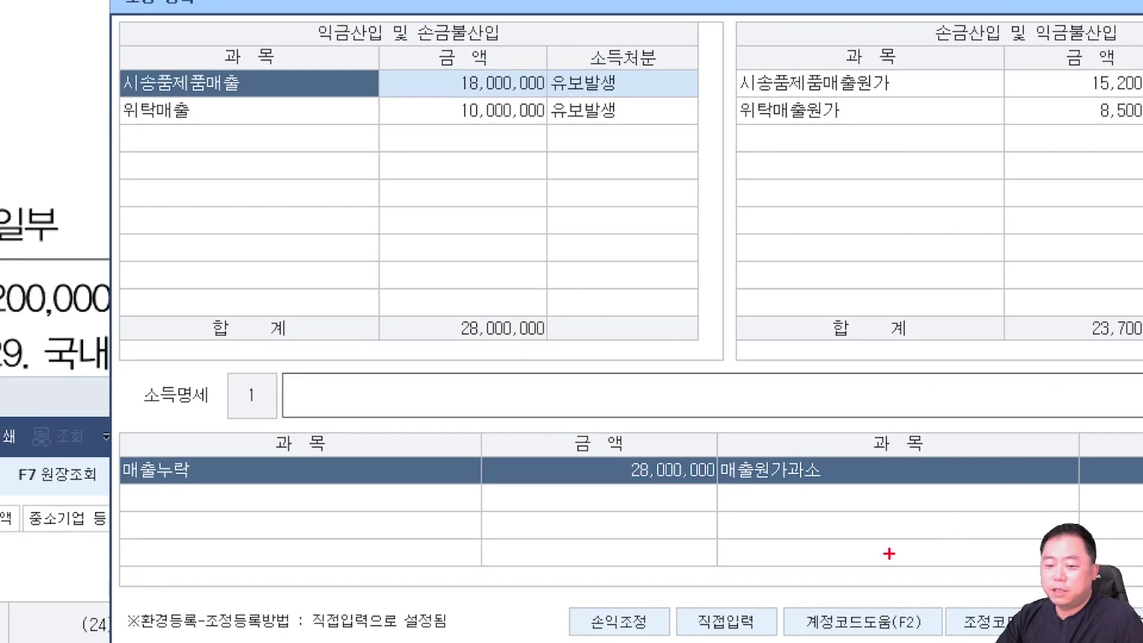
mouse_move(705, 554)
left_mouse_down()
mouse_move(715, 640)
mouse_move(708, 551)
mouse_move(668, 524)
mouse_move(360, 116)
left_mouse_up()
mouse_move(595, 48)
left_mouse_down()
mouse_move(572, 106)
mouse_move(601, 47)
left_mouse_up()
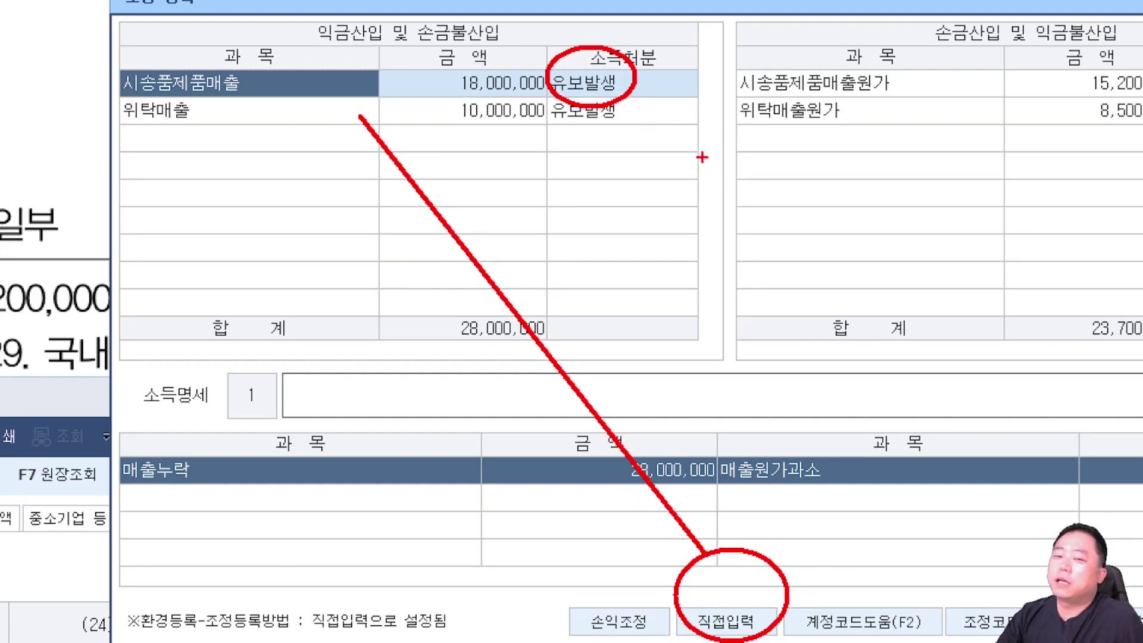
mouse_move(78, 46)
left_mouse_down()
mouse_move(89, 84)
mouse_move(153, 37)
left_mouse_up()
key("Escape")
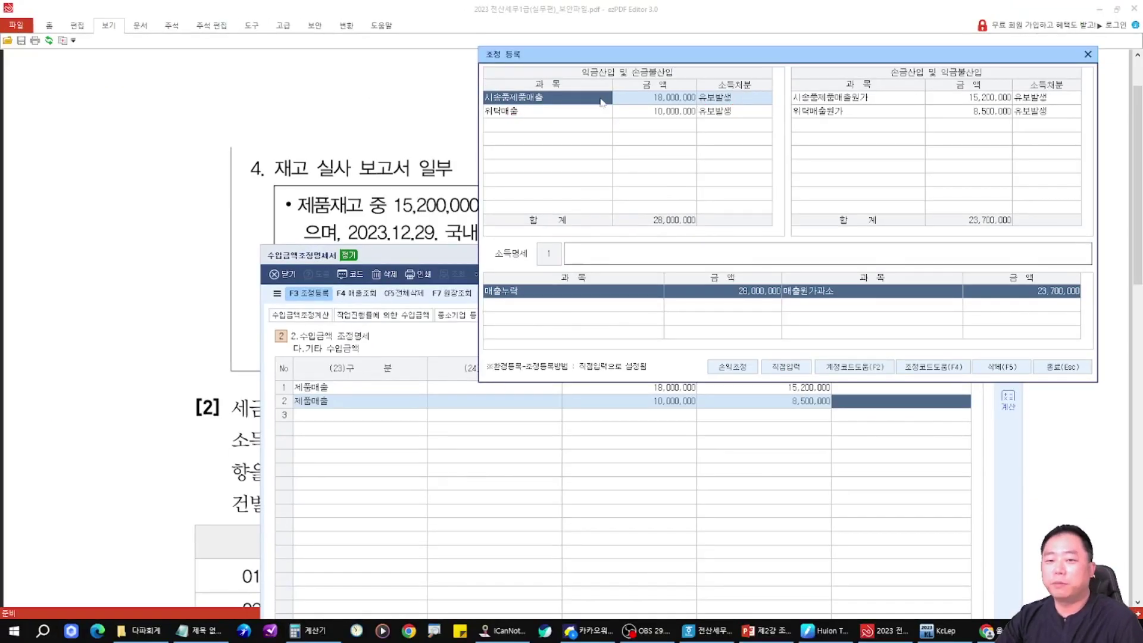
Step: Delete the 시송품제품매출 entry under 익금산입 및 손금불산입 and re-enter it directly with amount 18,000,000 and disposition 유보발생
key("F5")
key("Return")
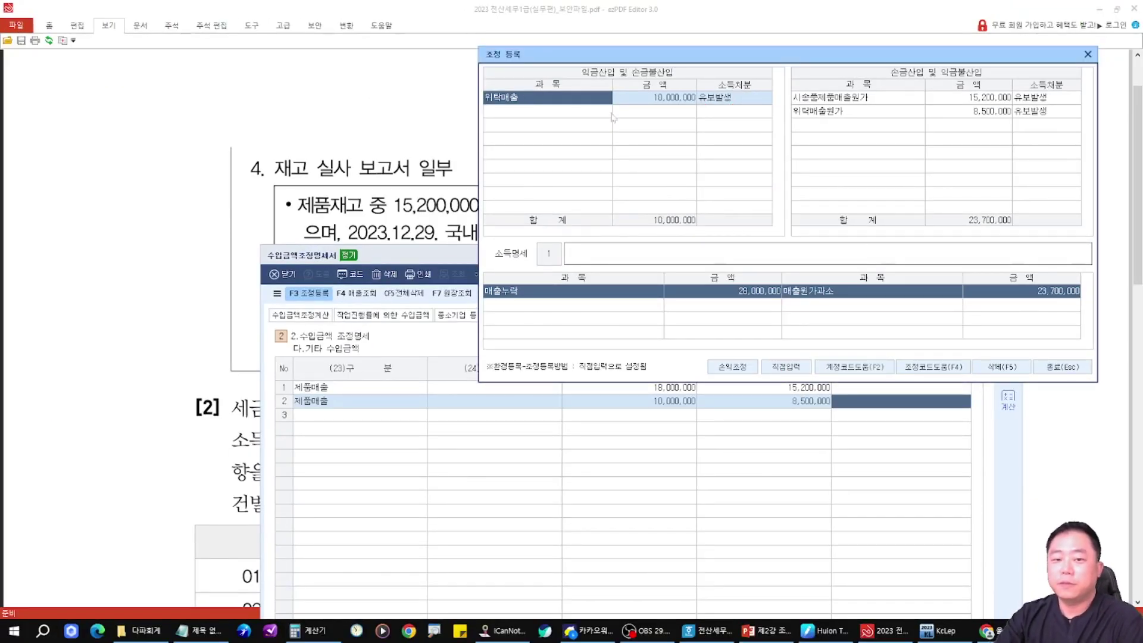
left_click(613, 113)
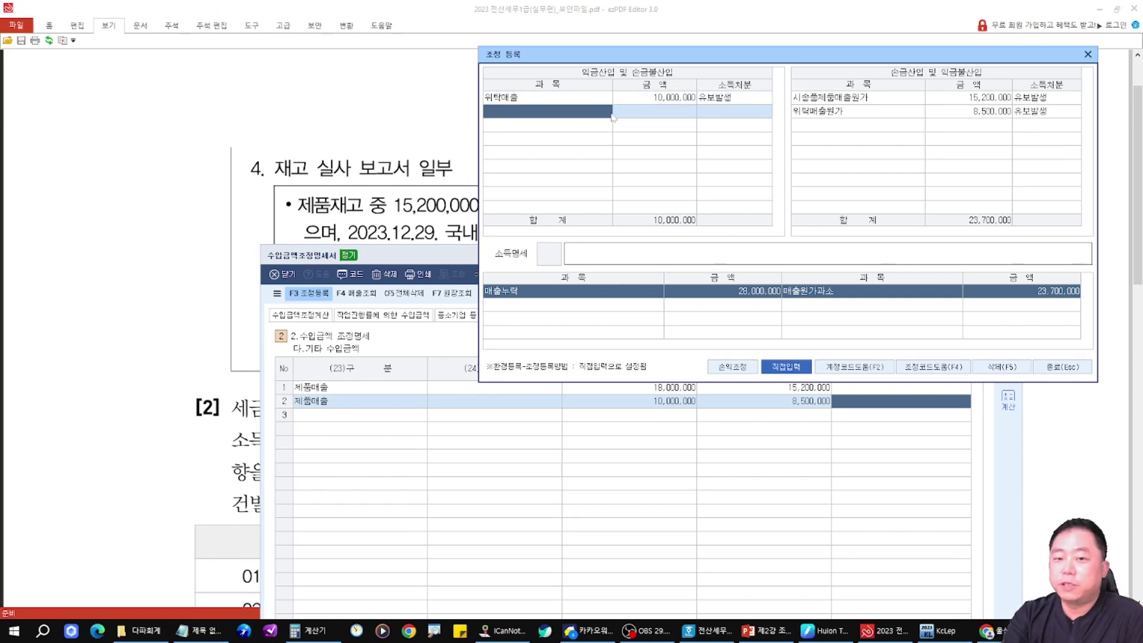
type("시송품")
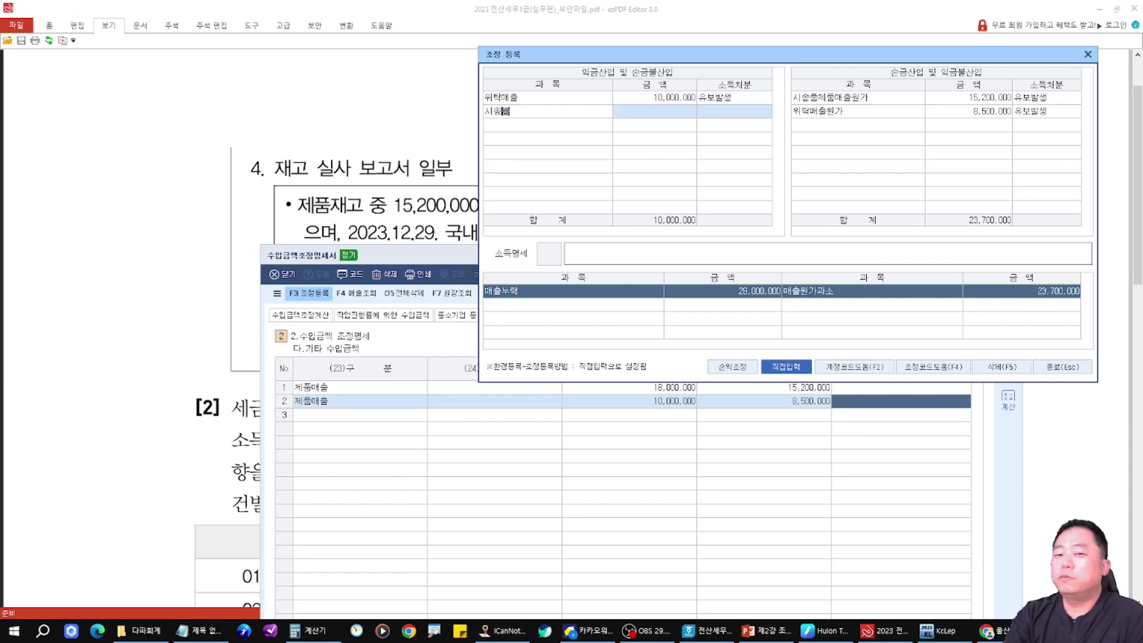
type("제품매출")
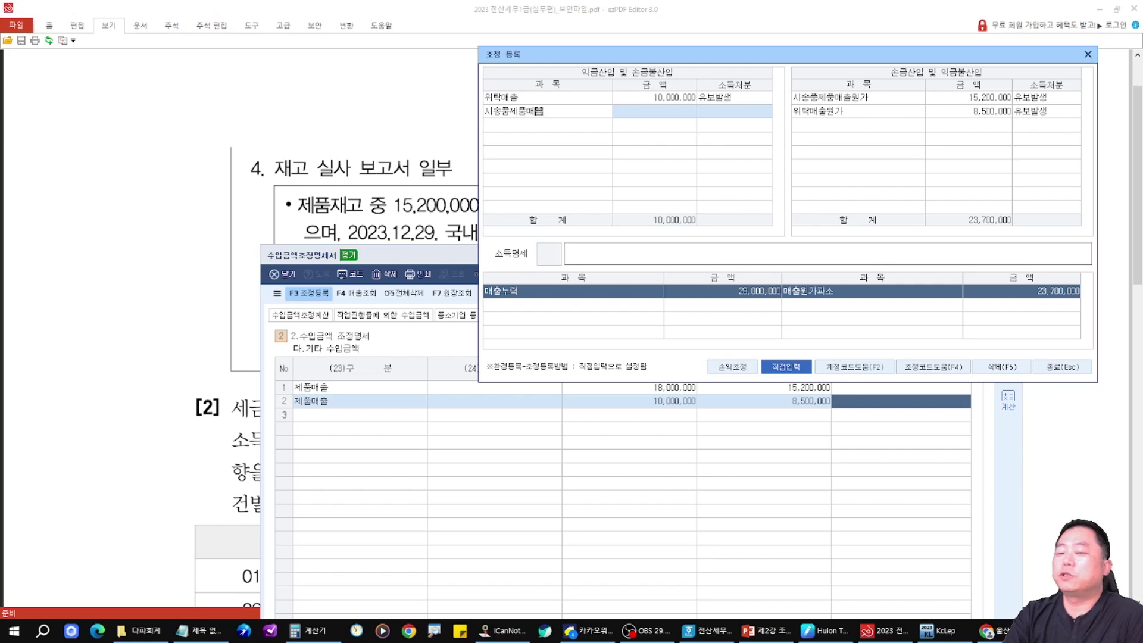
key("Return")
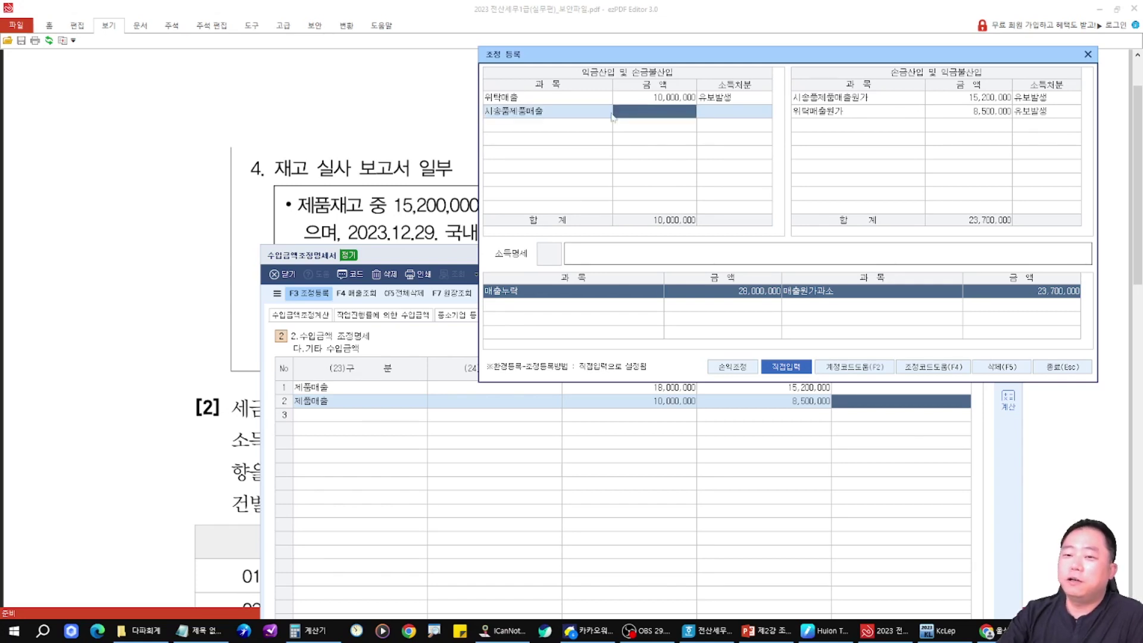
left_click(614, 113)
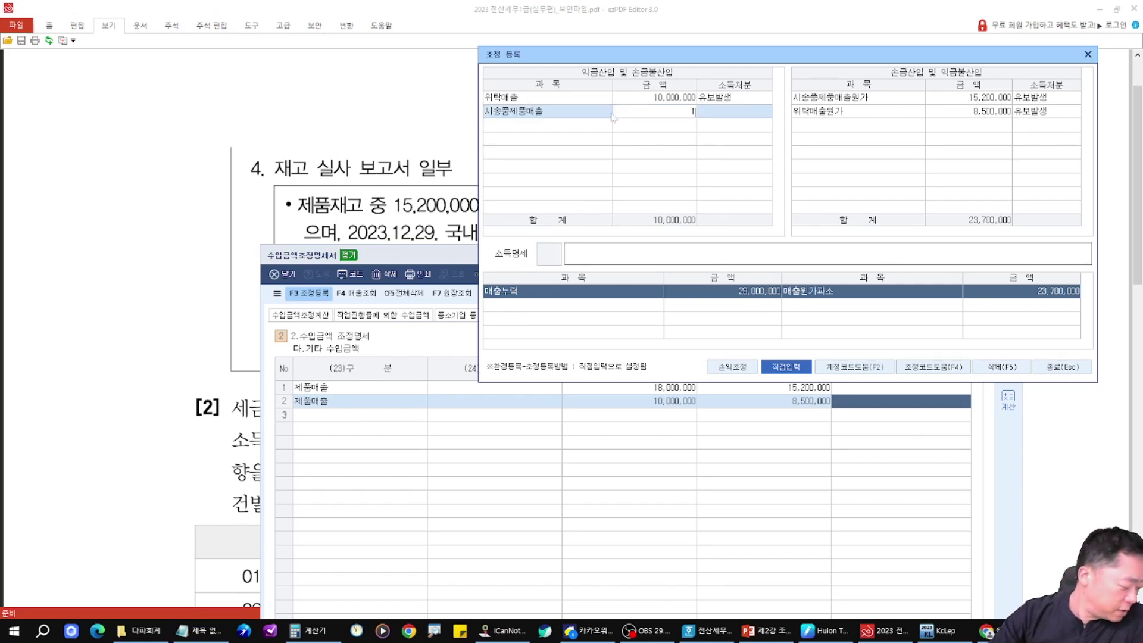
type("18,000,000")
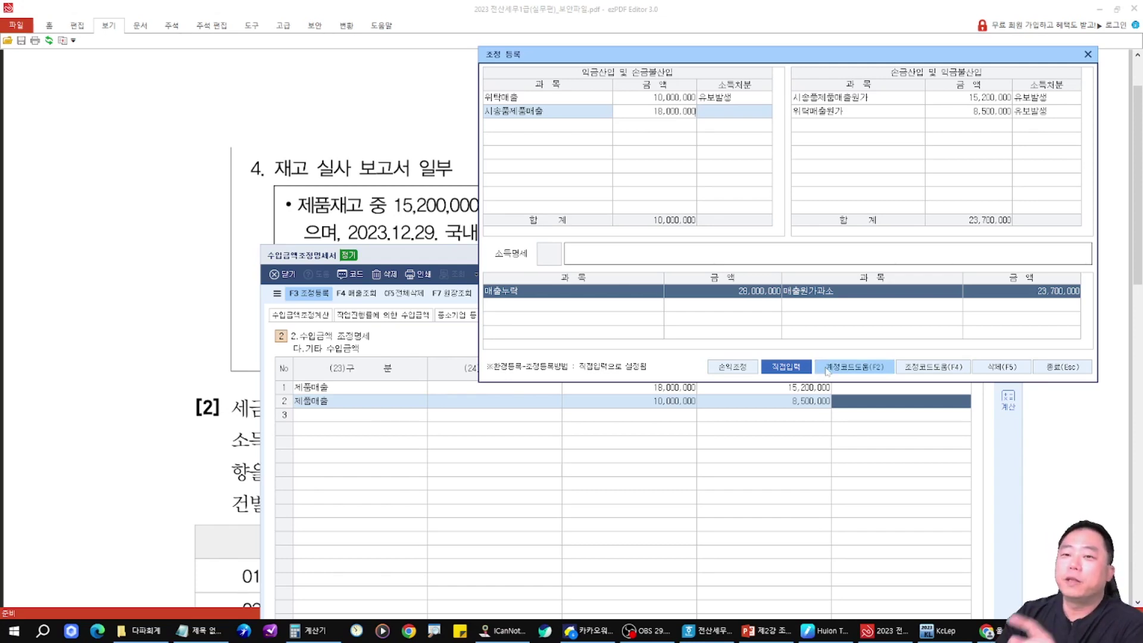
key("Return")
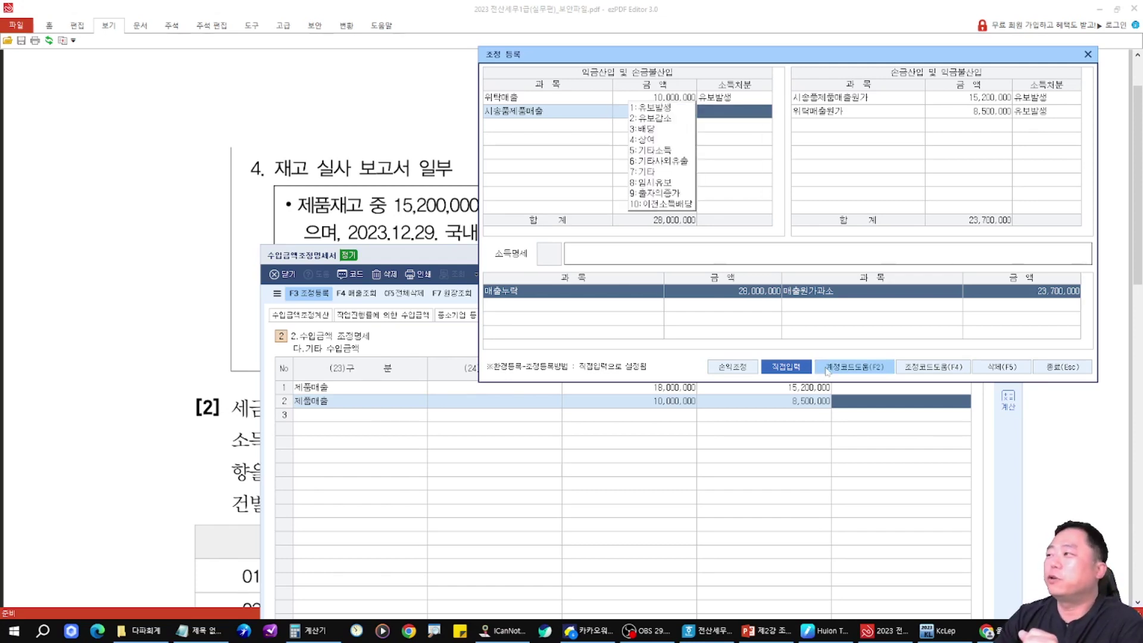
type("1")
key("Return")
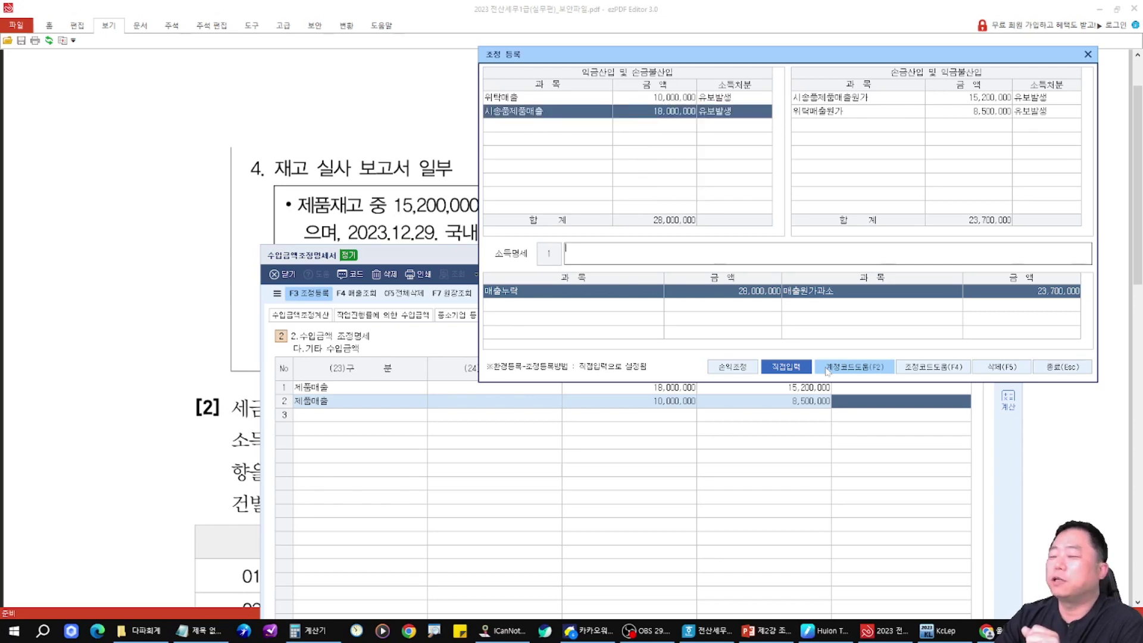
key("Return")
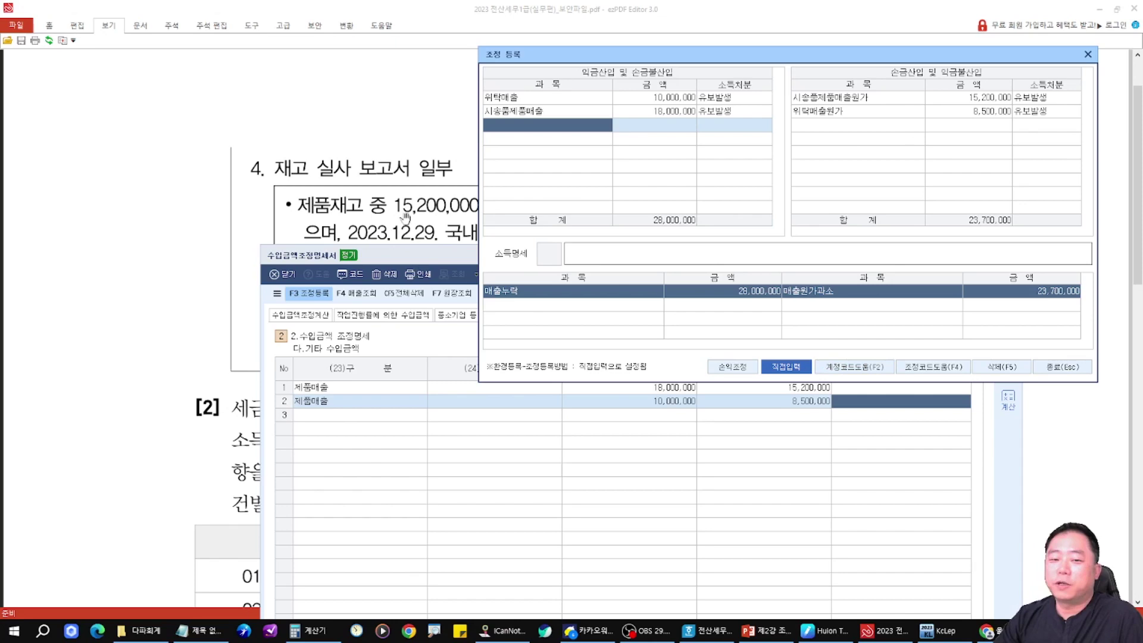
Step: Circle the 제품매출 amount in item 1 and the 부가가치세 신고 total in item 3 of the PDF problem
left_click(412, 231)
scroll(475, 181, "up", 10)
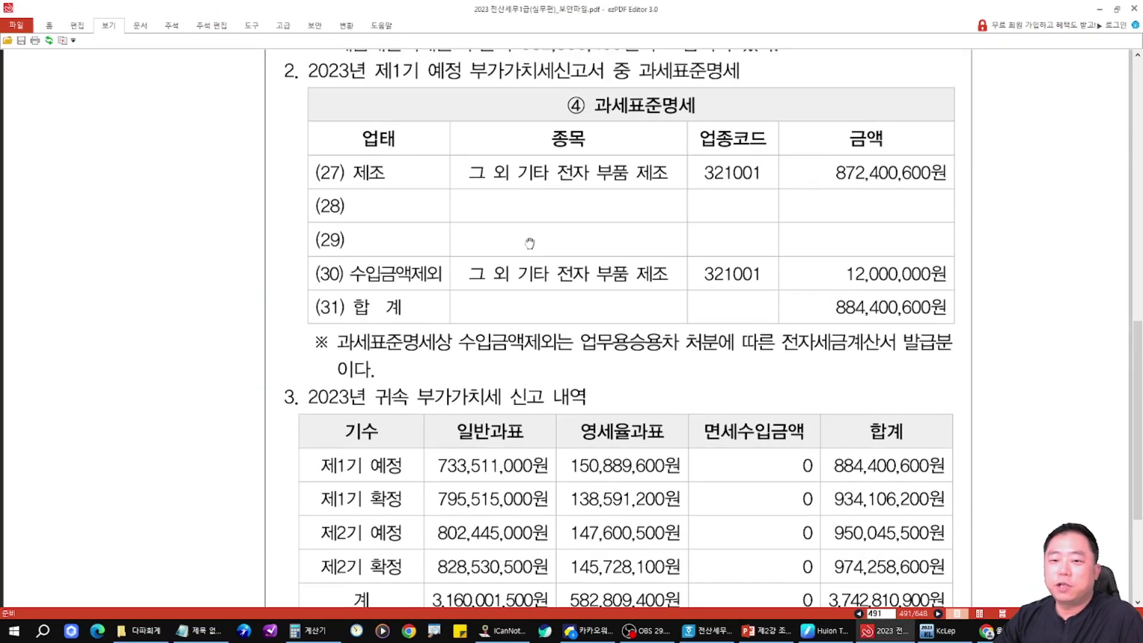
scroll(529, 243, "up", 4)
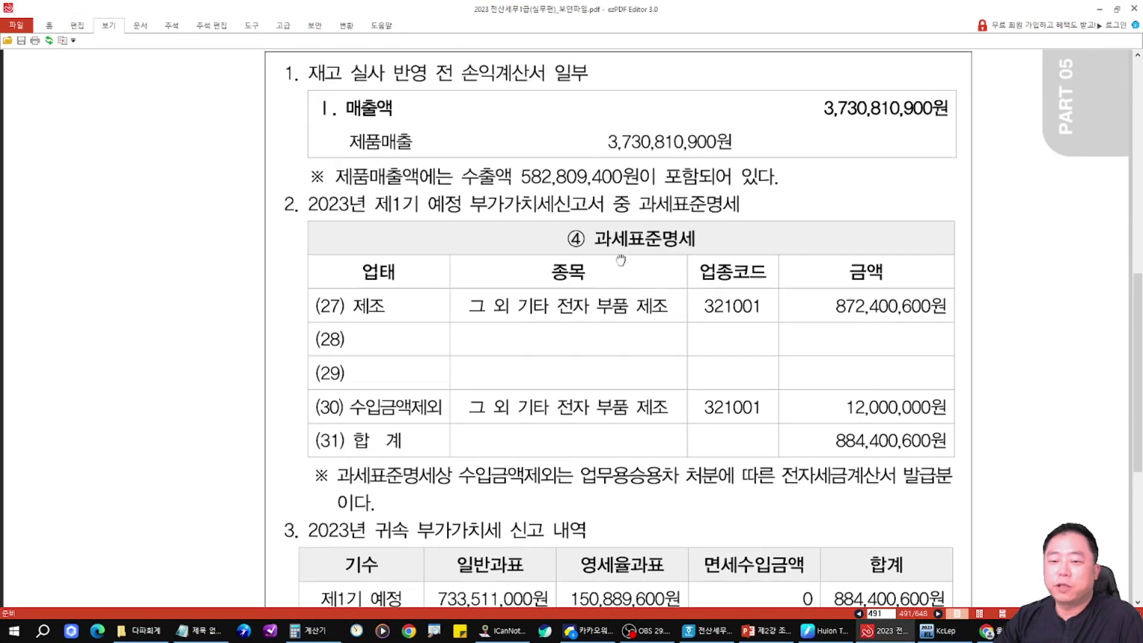
mouse_move(607, 117)
left_mouse_down()
mouse_move(690, 160)
mouse_move(625, 117)
left_mouse_up()
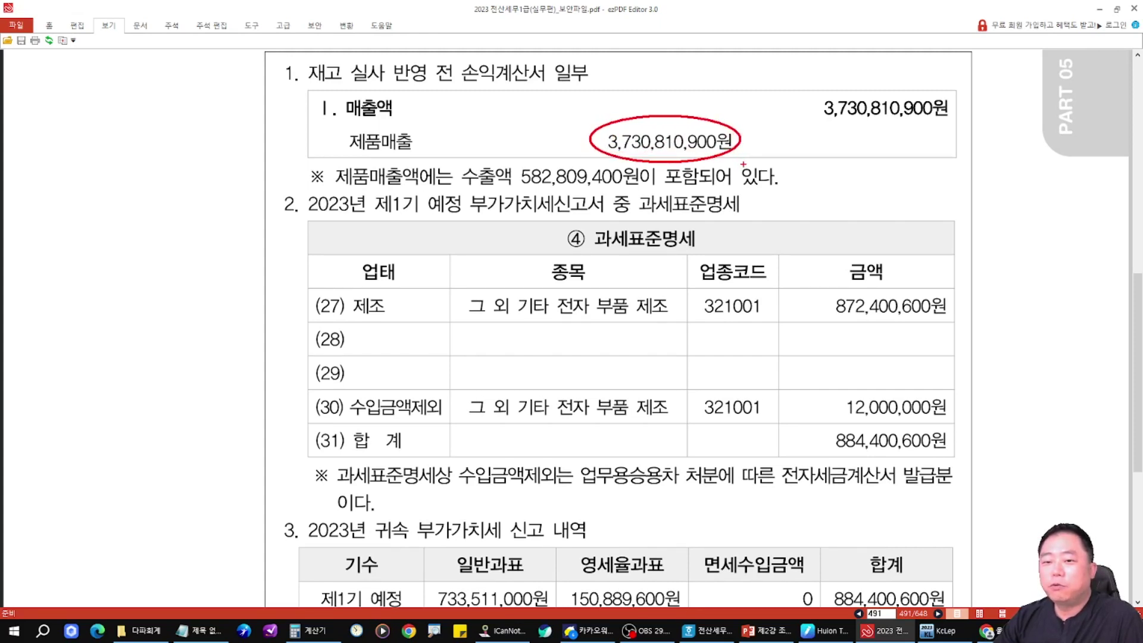
scroll(797, 345, "down", 5)
mouse_move(833, 470)
left_mouse_down()
mouse_move(936, 500)
mouse_move(907, 468)
left_mouse_up()
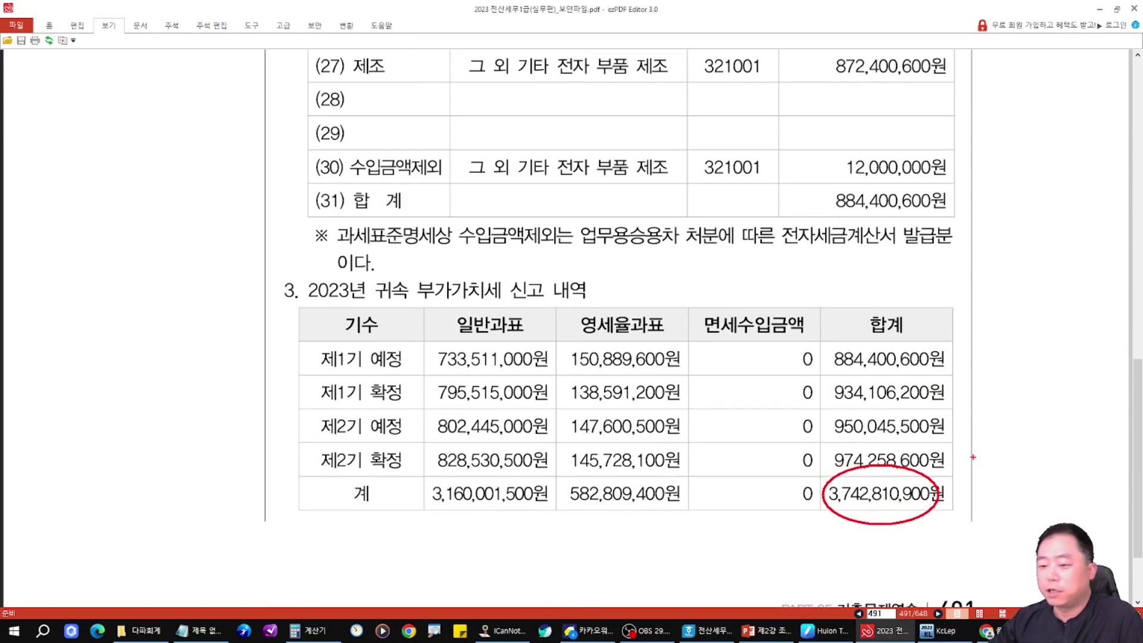
scroll(976, 464, "up", 1)
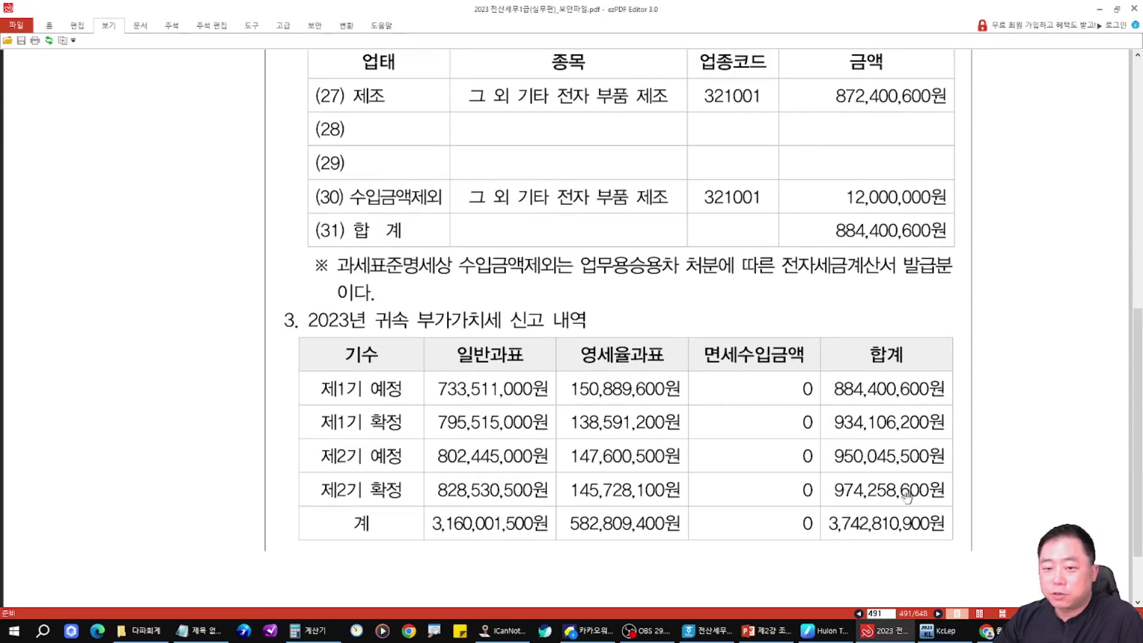
scroll(880, 424, "down", 1)
scroll(880, 424, "up", 1)
Step: Connect the circled 제품매출 and VAT total amounts with a line and mark the 수입금액제외 amount in the 과세표준명세
mouse_move(592, 59)
left_mouse_down()
mouse_move(589, 73)
mouse_move(697, 74)
mouse_move(668, 58)
left_mouse_up()
mouse_move(766, 523)
left_mouse_down()
mouse_move(552, 281)
mouse_move(623, 98)
left_mouse_up()
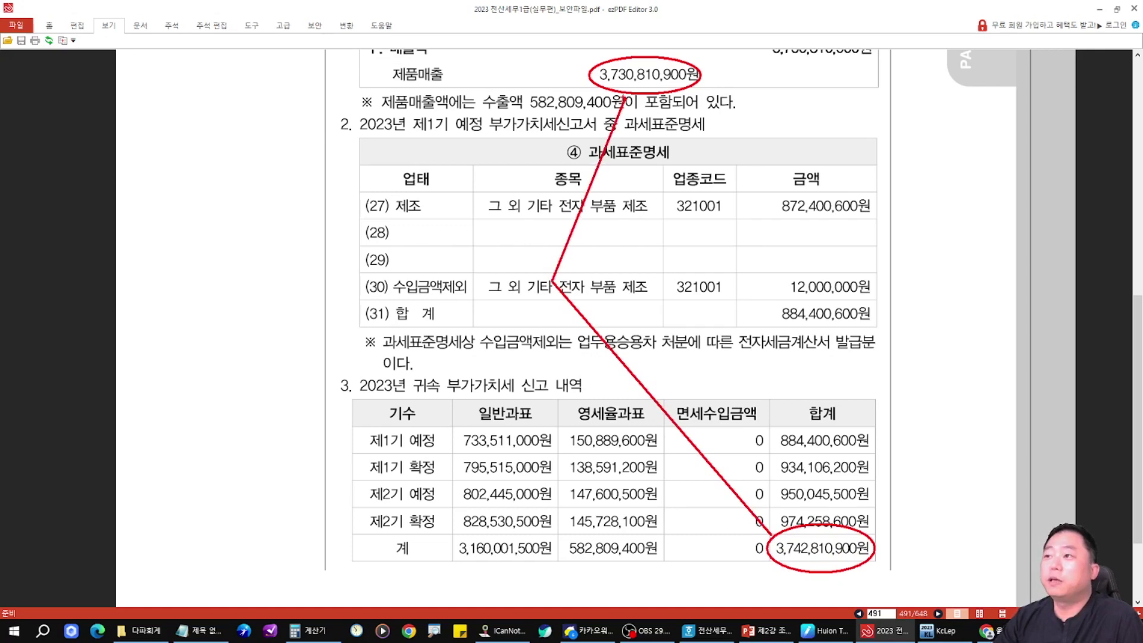
left_click_drag(780, 262, 870, 280)
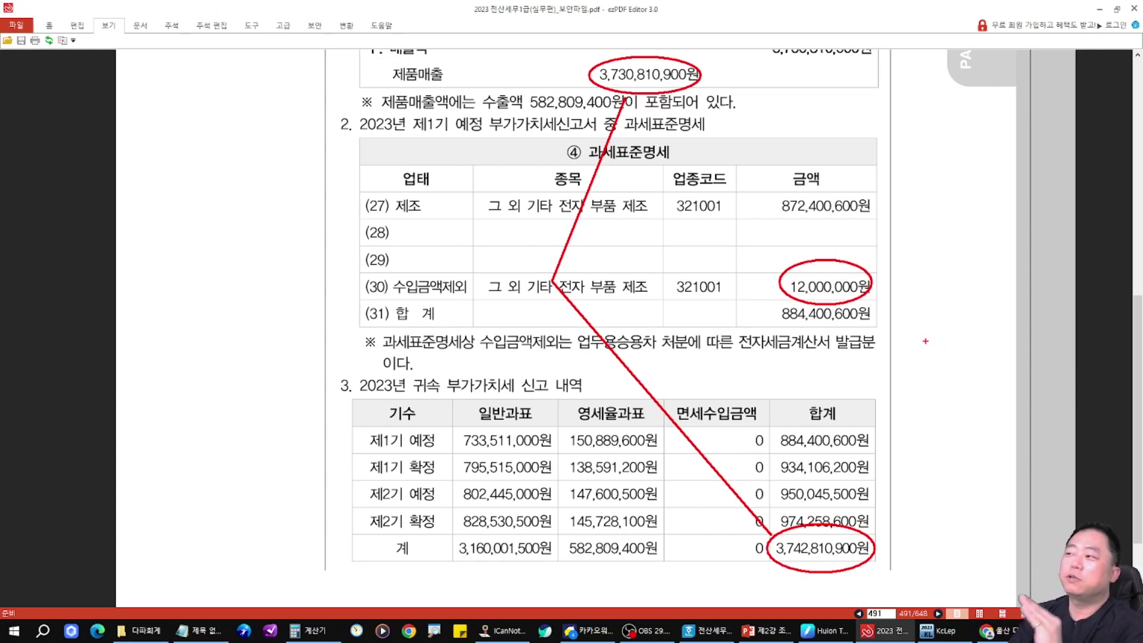
mouse_move(762, 255)
left_mouse_down()
mouse_move(769, 276)
mouse_move(808, 229)
left_mouse_up()
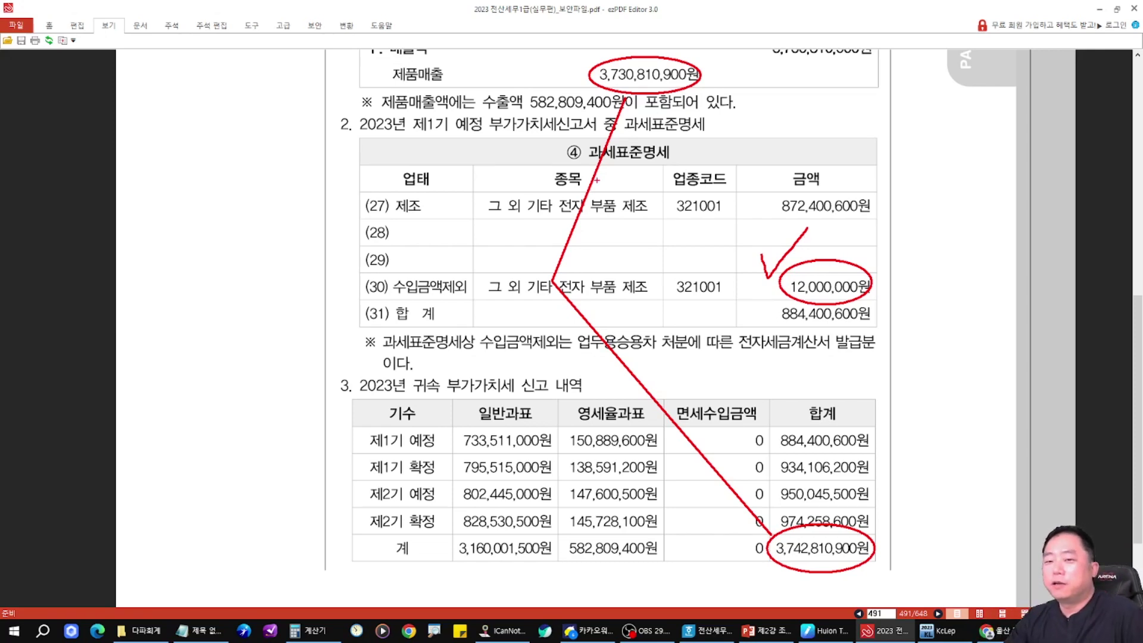
key("e")
left_click_drag(613, 53, 631, 52)
left_click_drag(797, 263, 812, 261)
Step: Review item 4's 재고 실사 보고서 and draw boxes beside the 시송품 and 위탁판매 notes in the PDF
scroll(531, 216, "down", 10)
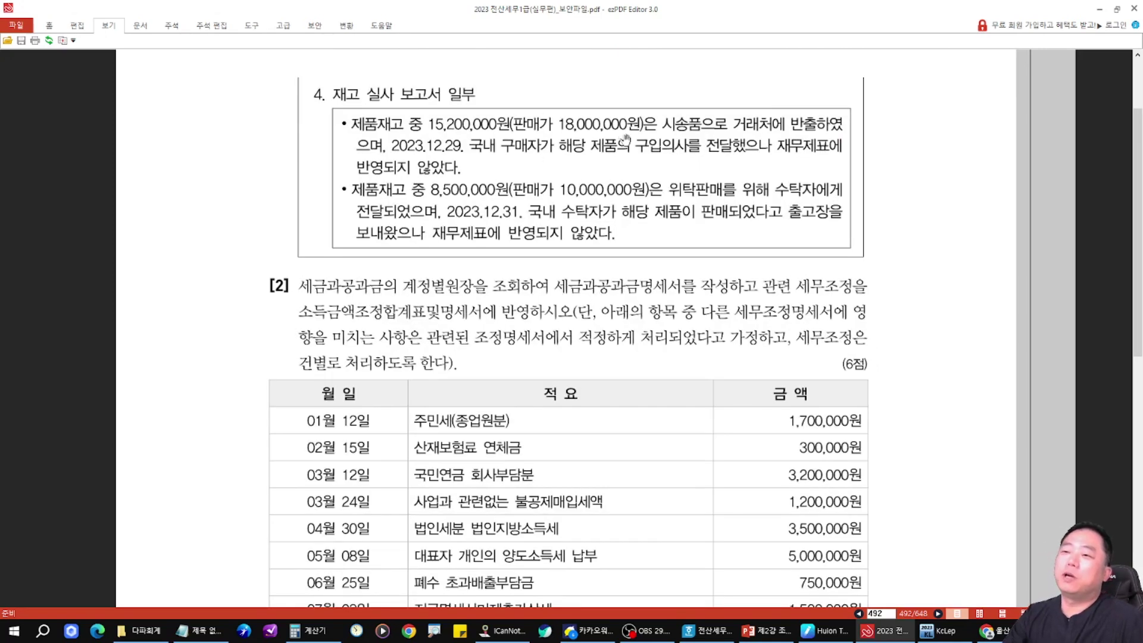
scroll(613, 147, "up", 3)
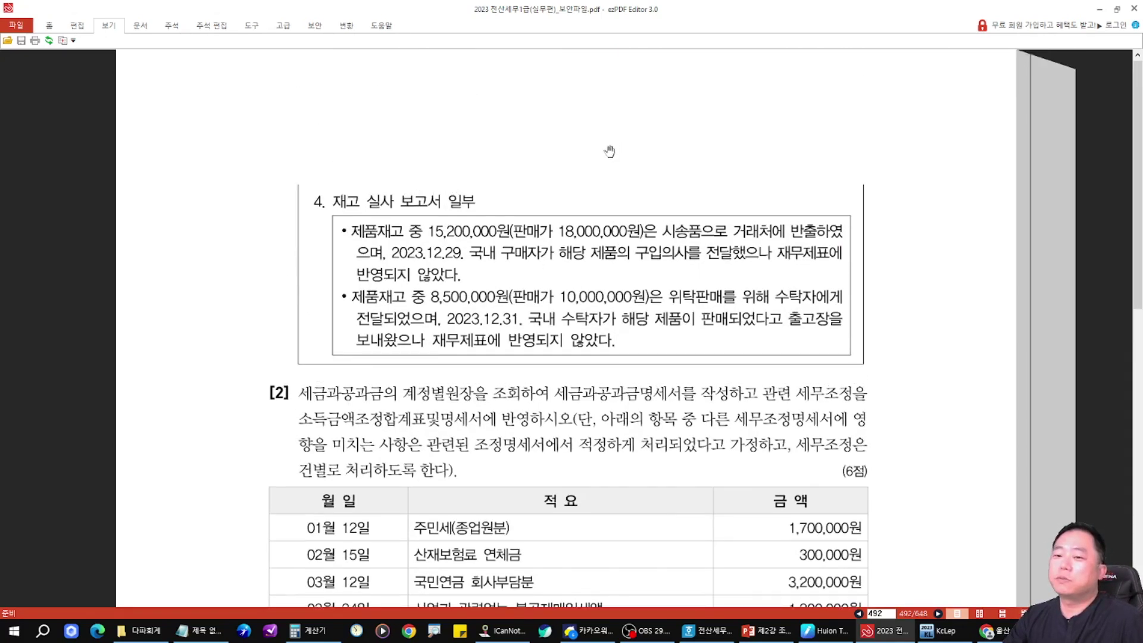
mouse_move(464, 257)
left_mouse_down()
mouse_move(605, 290)
mouse_move(734, 355)
left_mouse_up()
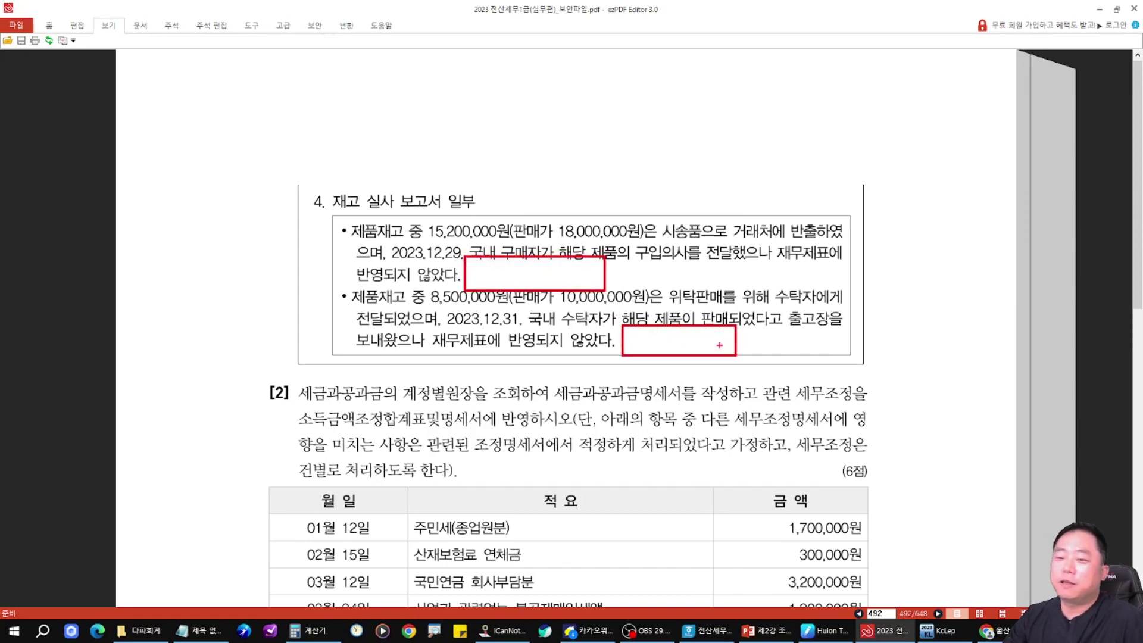
key("Escape")
scroll(768, 342, "up", 10)
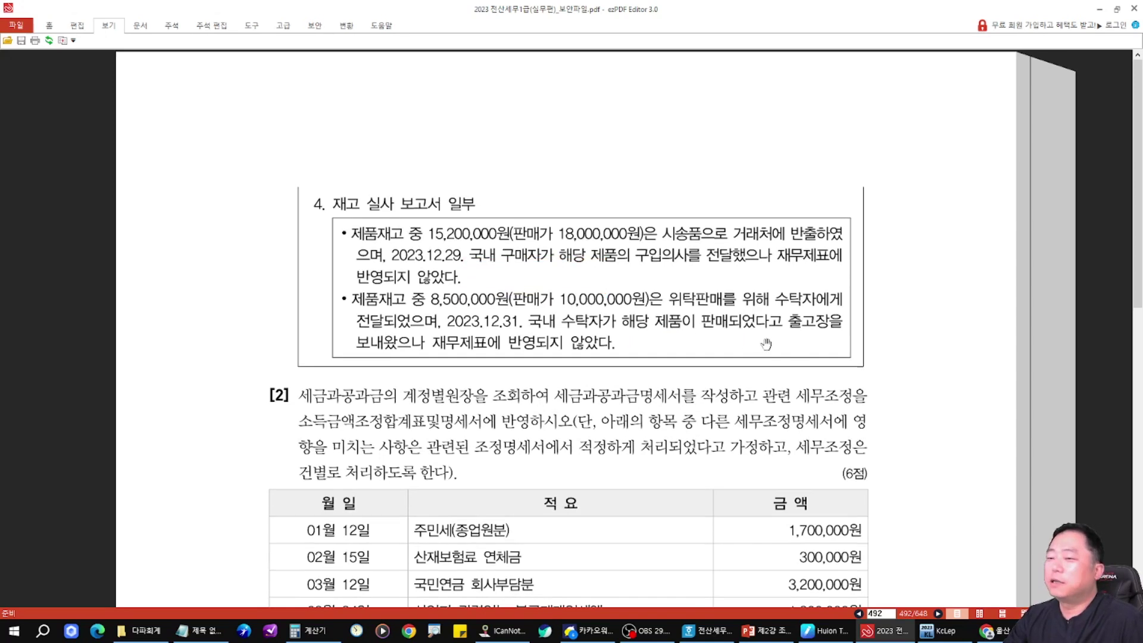
scroll(771, 340, "down", 1)
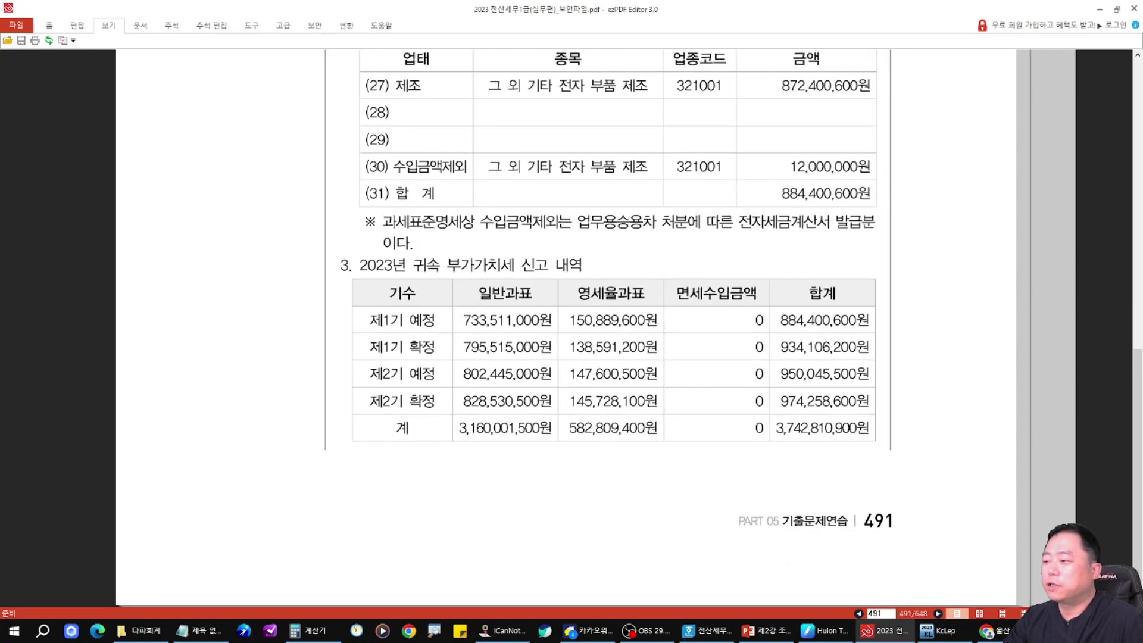
Step: Switch to the 조정후수입금액명세서 of company 9344 and reload its figures with 불러오기
key("alt+Tab")
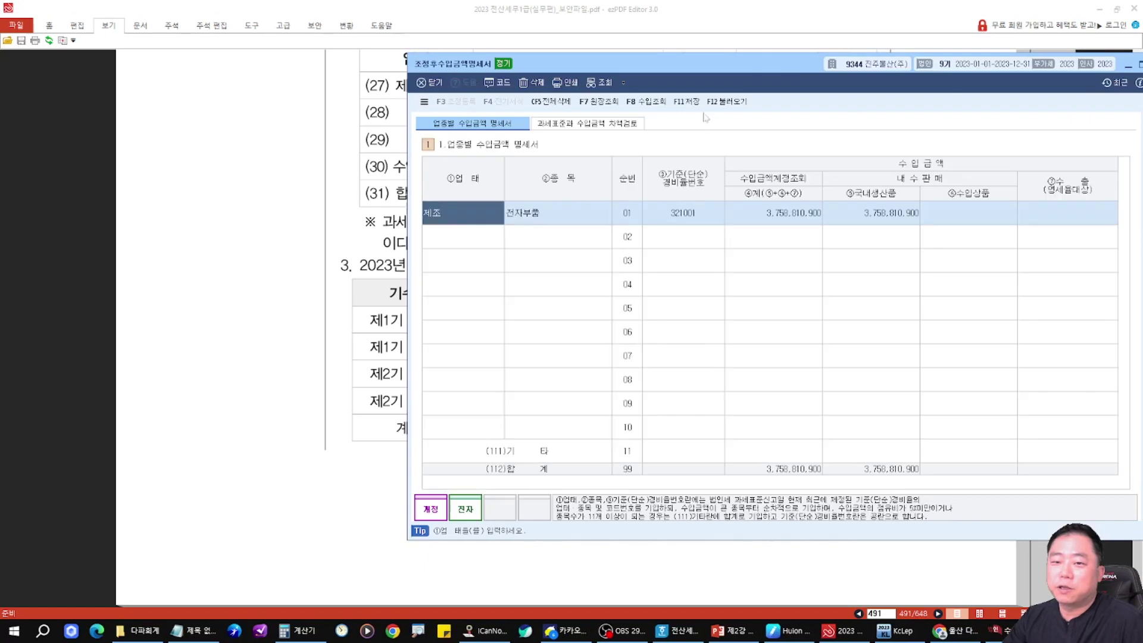
left_click(728, 101)
left_click(767, 327)
Step: Bring the problem's 제품매출 and 수출액 note into view and place the 조정후수입금액명세서 window below them
key("alt+Tab")
scroll(612, 172, "up", 5)
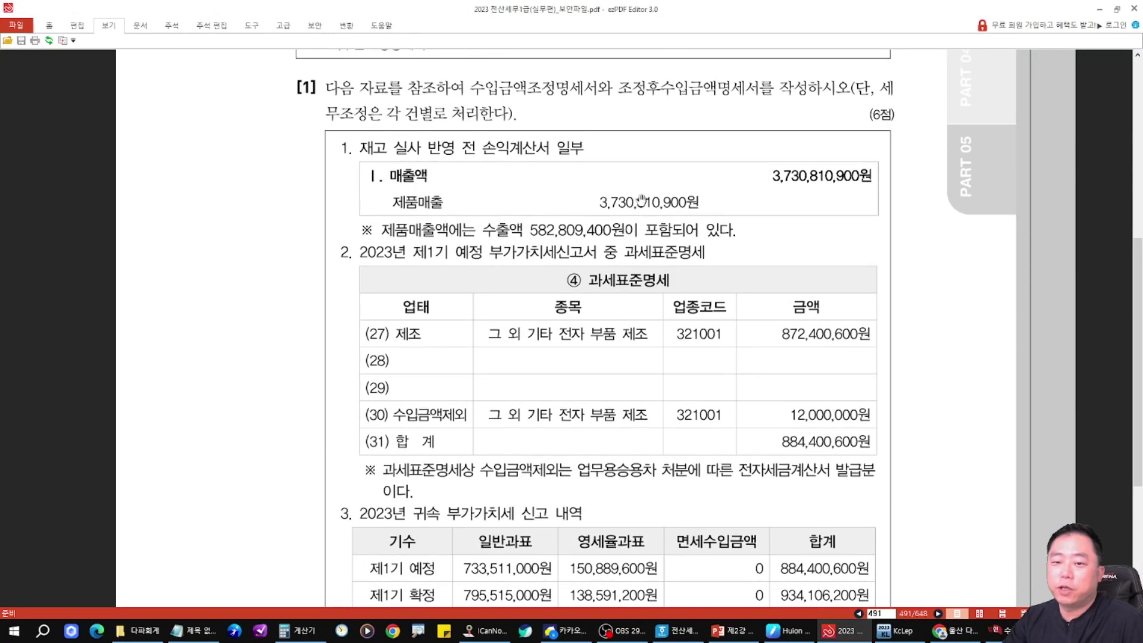
scroll(584, 312, "down", 1)
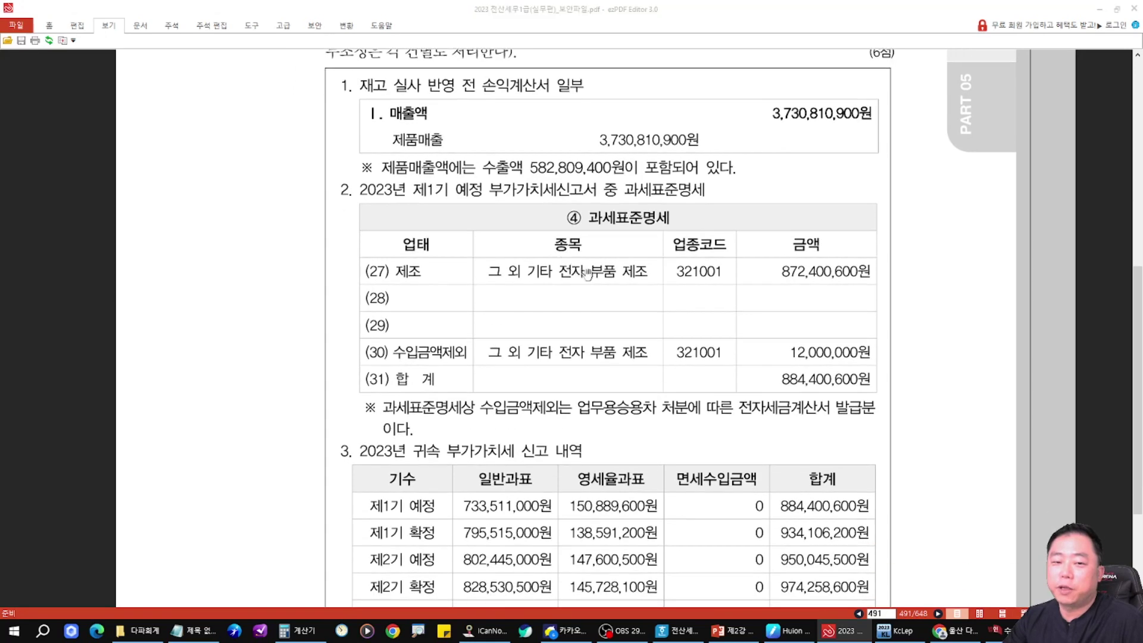
key("alt+Tab")
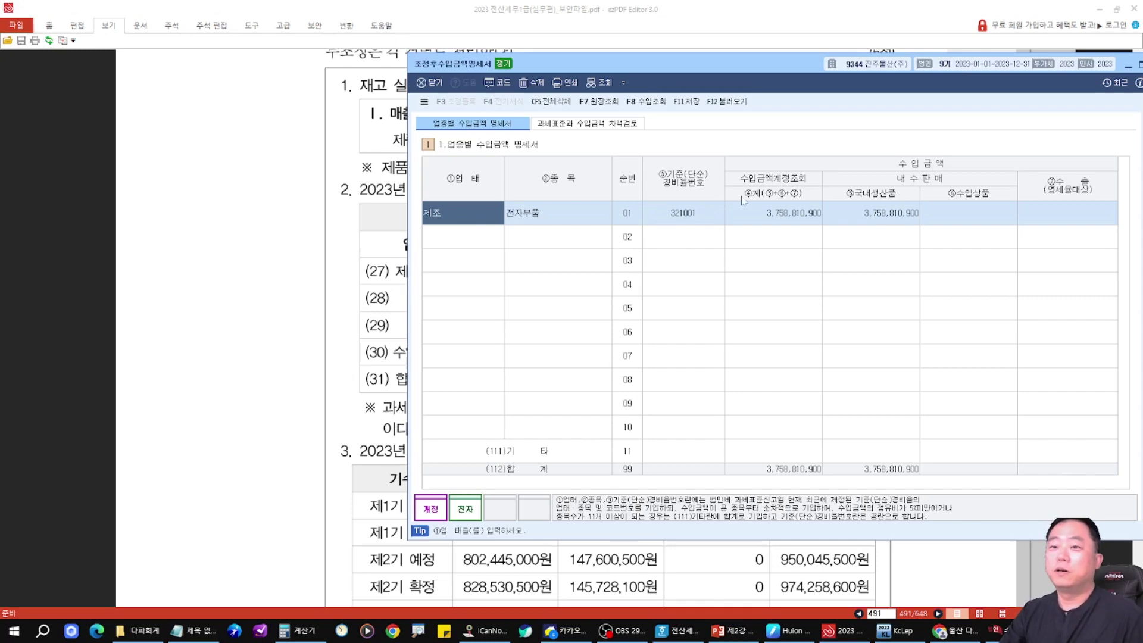
left_click_drag(772, 72, 676, 206)
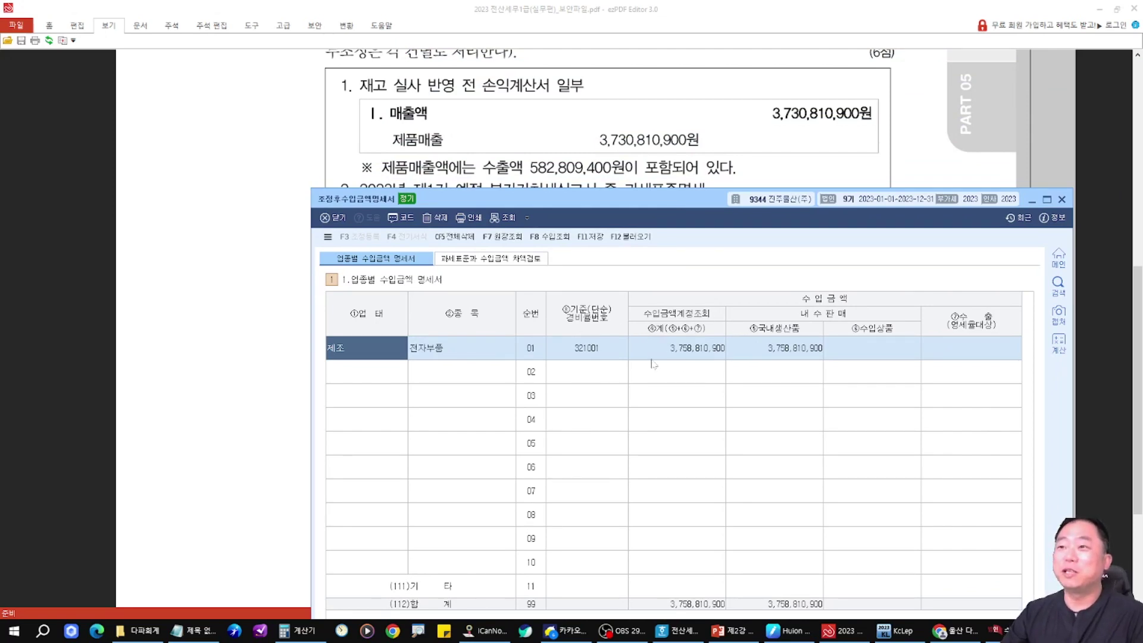
left_click_drag(684, 199, 629, 189)
Step: Split the 제조 전자부품 revenue into 국내생산품 3,176,001,500 and 수출 582,809,400, and save the 업종별 수입금액 명세서
left_click(645, 339)
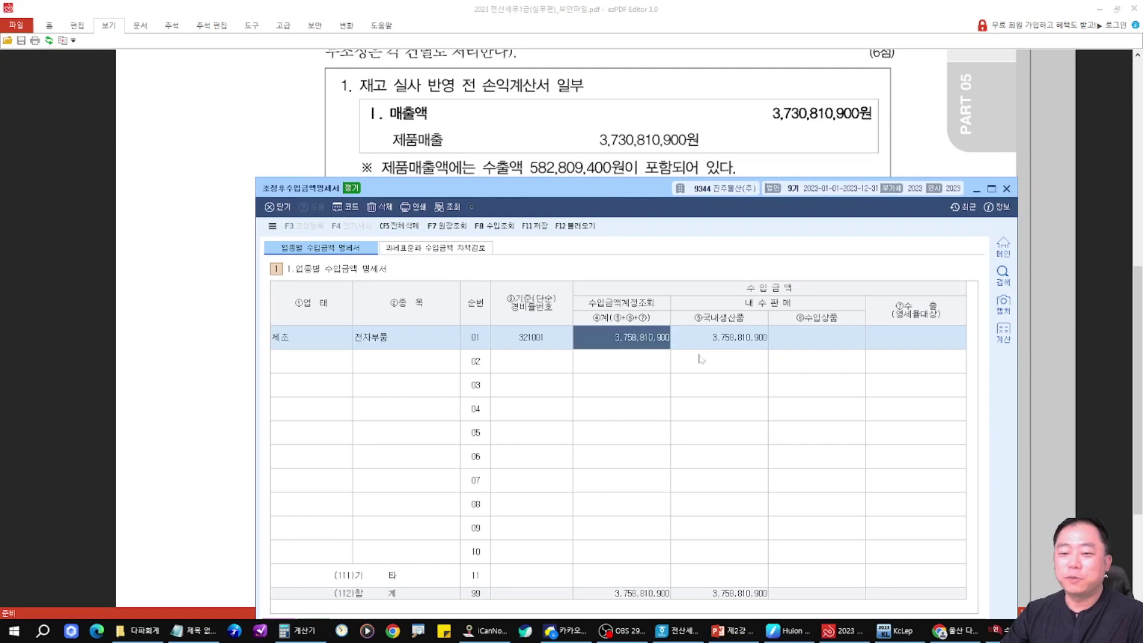
left_click(711, 338)
type("502809400")
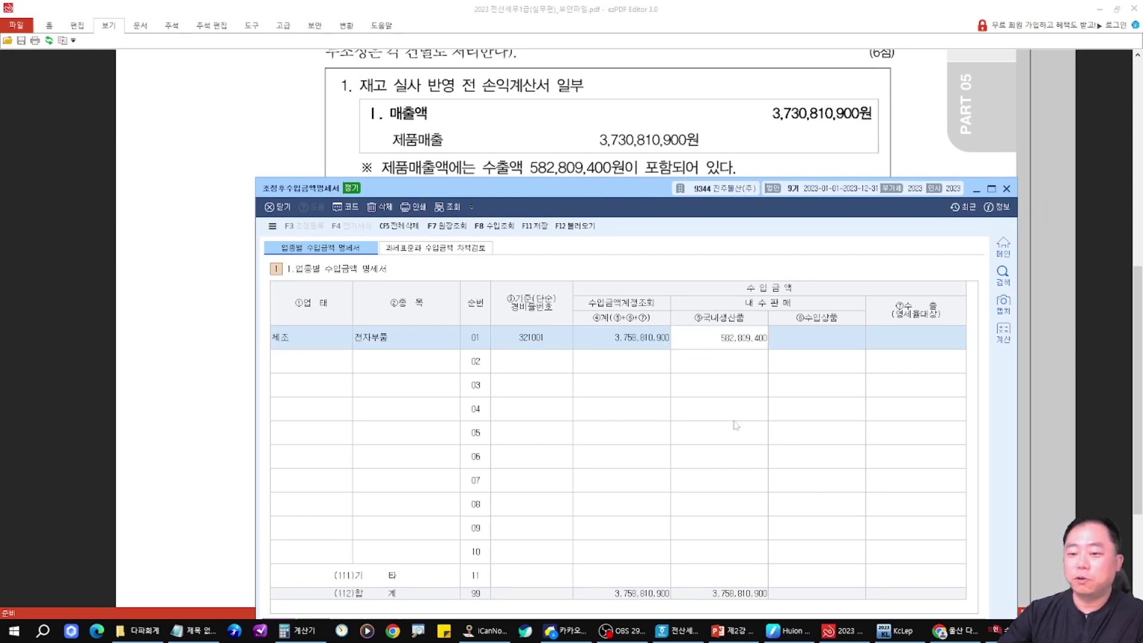
key("Return")
key("Left")
type("3,176,001,500")
key("Return")
type("0")
key("Return")
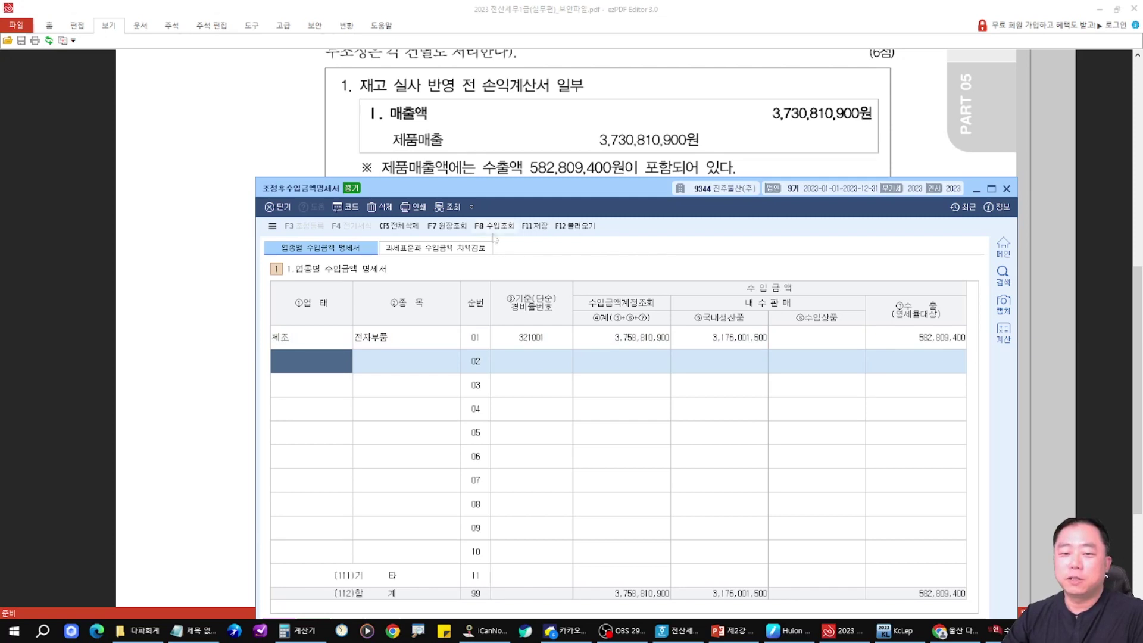
left_click(532, 228)
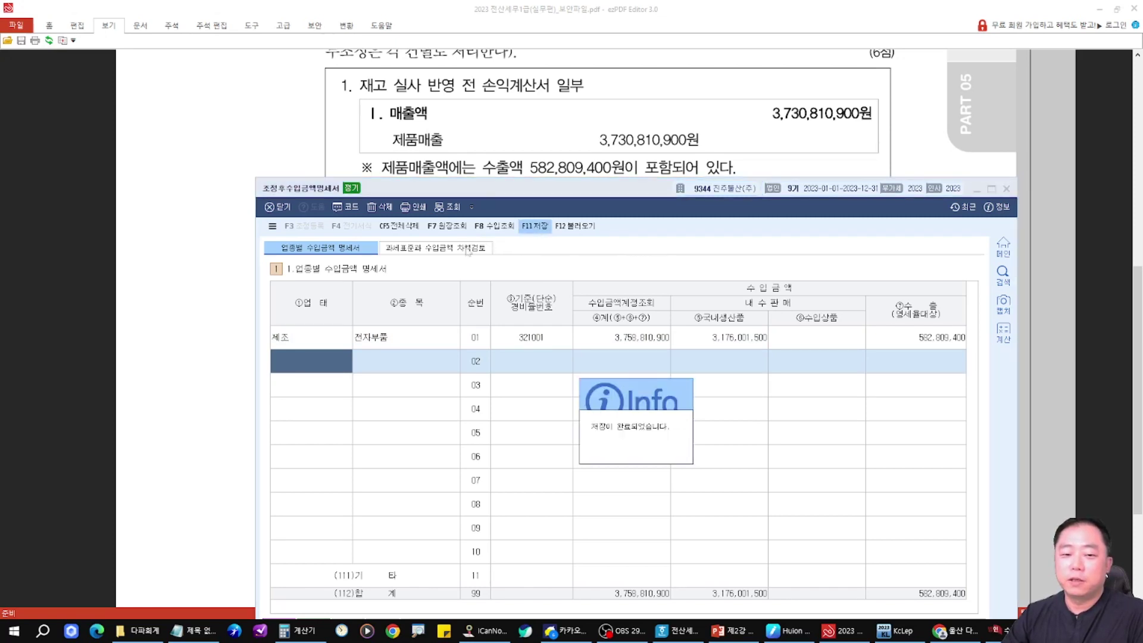
Step: Open the 과세표준과 수입금액 차액검토 and enter 과세(일반) 3,160,001,500, copied from problem 491's line in the PowerPoint slide
left_click(468, 248)
left_click(575, 226)
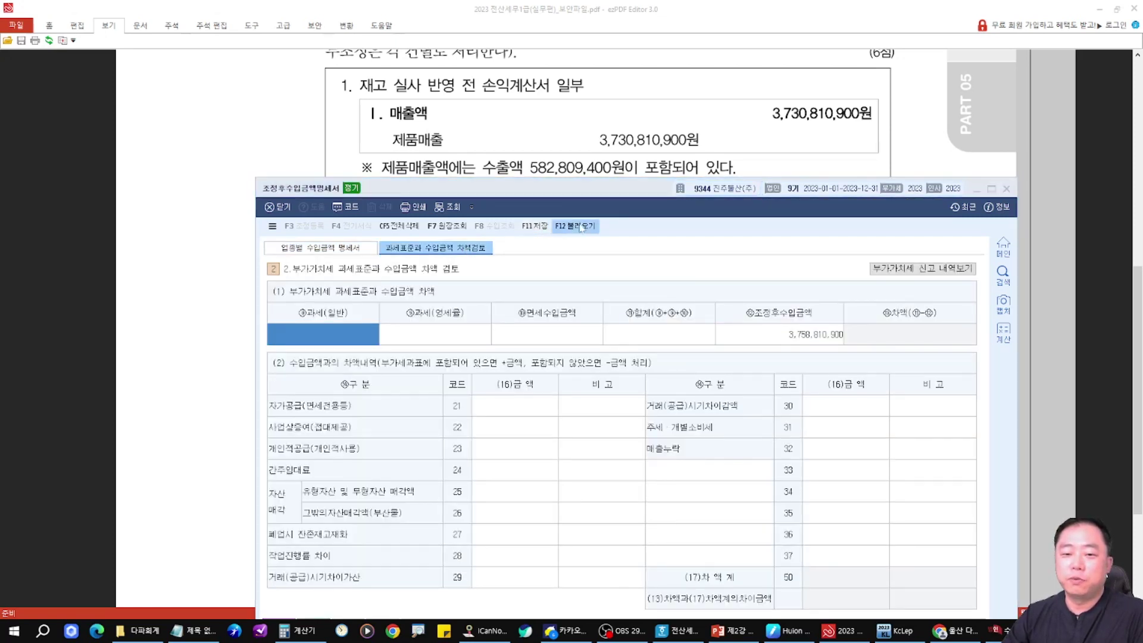
left_click(632, 446)
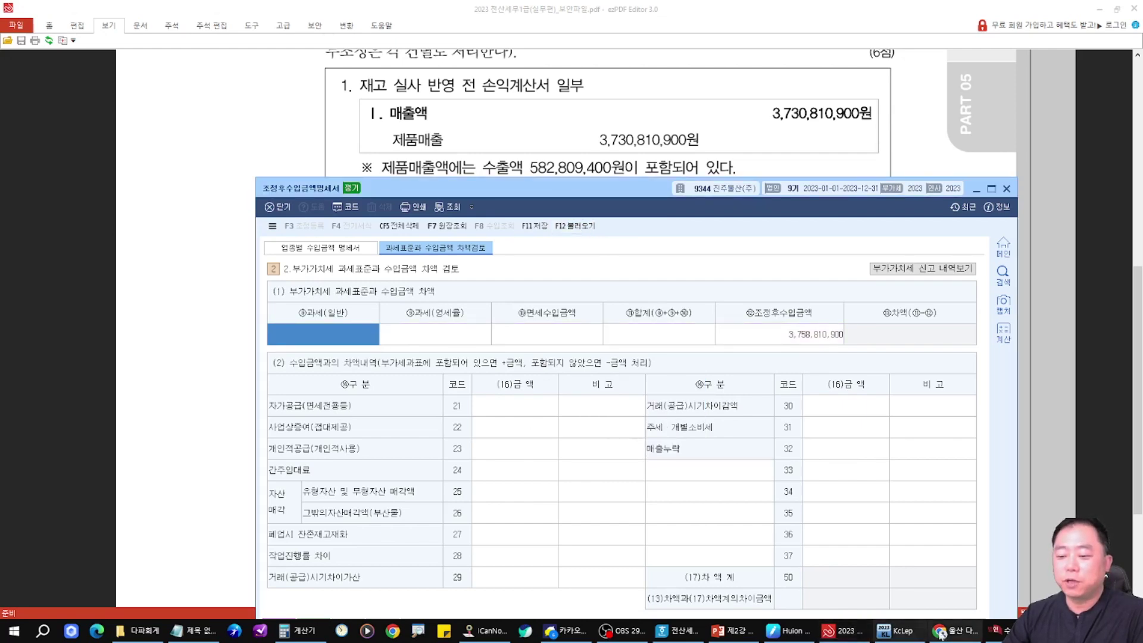
left_click(732, 630)
left_click_drag(548, 426, 675, 426)
key("ctrl+c")
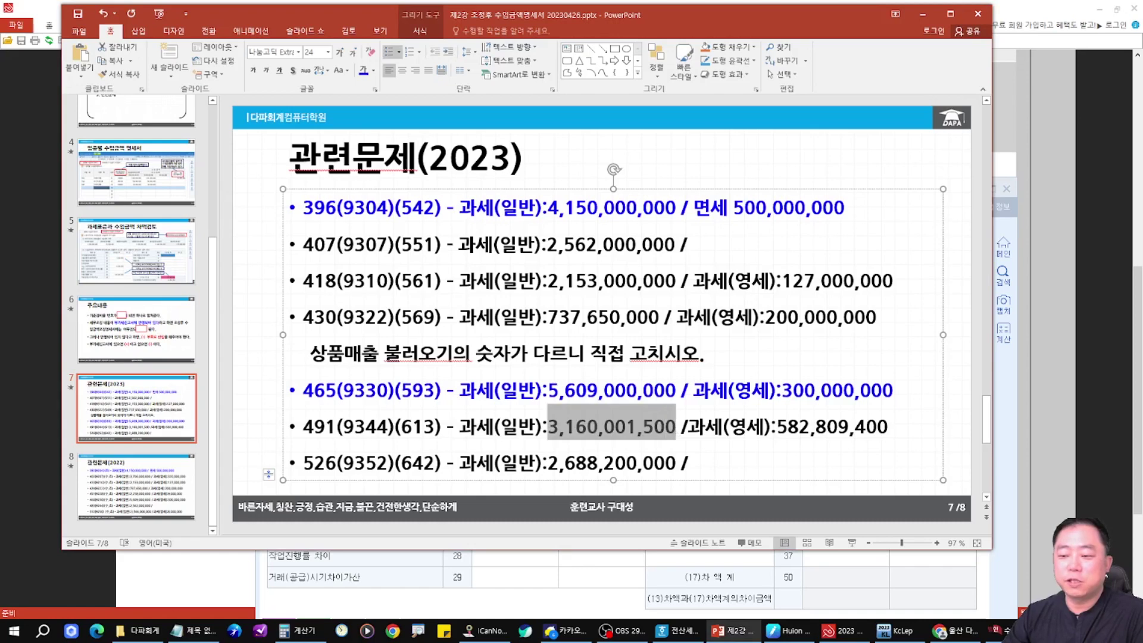
left_click(993, 588)
left_click(354, 326)
key("ctrl+v")
Step: Copy 582,809,400 from problem 491's line in the slide and enter it as the 과세(영세율) amount
key("alt+Tab")
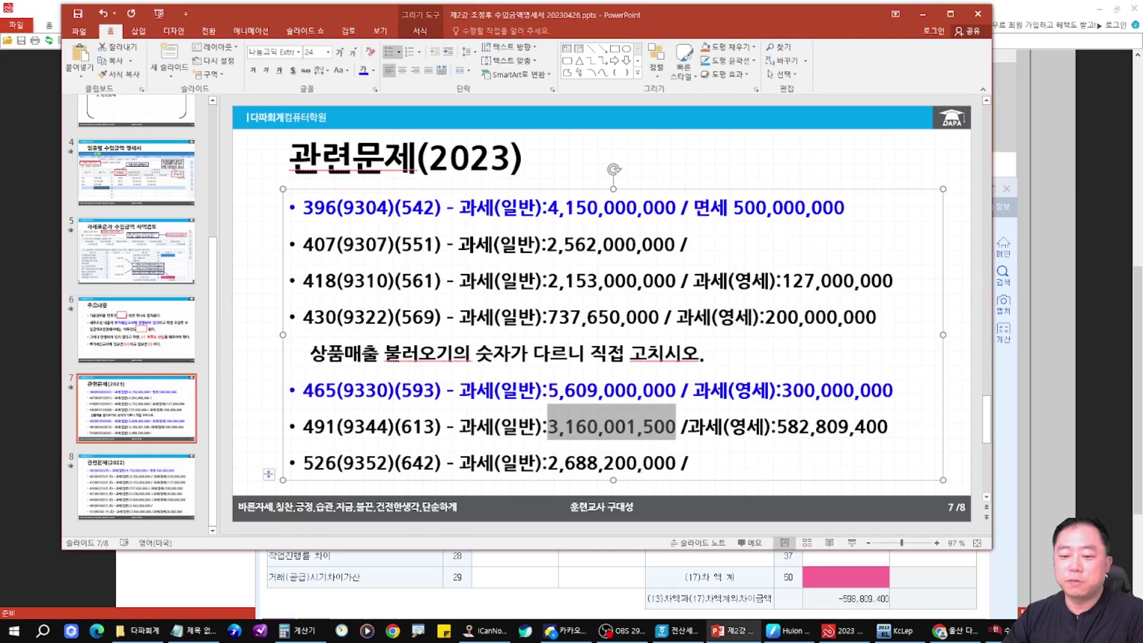
left_click_drag(775, 426, 886, 426)
key("ctrl+c")
key("alt+Tab")
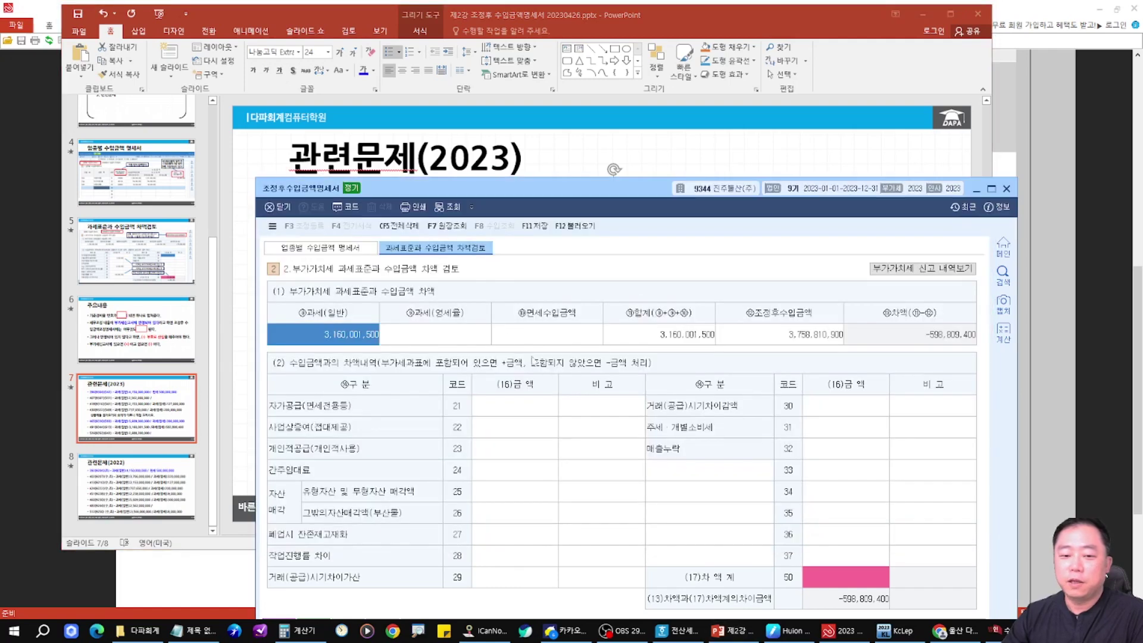
left_click(464, 334)
key("ctrl+v")
key("Return")
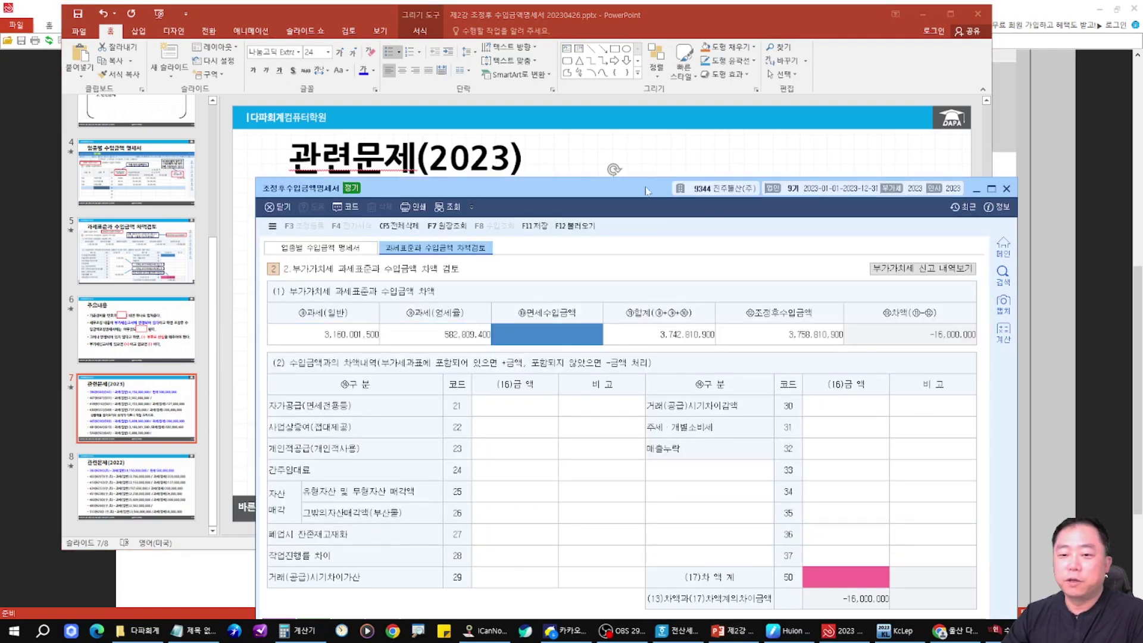
Step: Move the 조정후수입금액명세서 window up and compare the 업종별 수입금액 명세서 with the 차액검토
left_click_drag(647, 190, 650, 109)
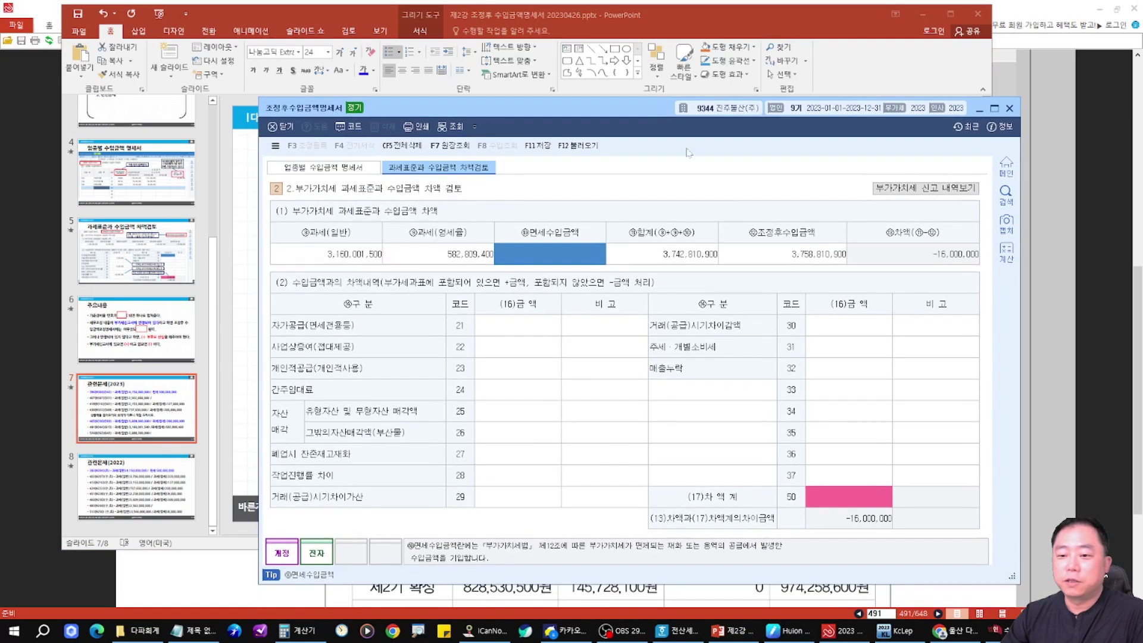
left_click(337, 169)
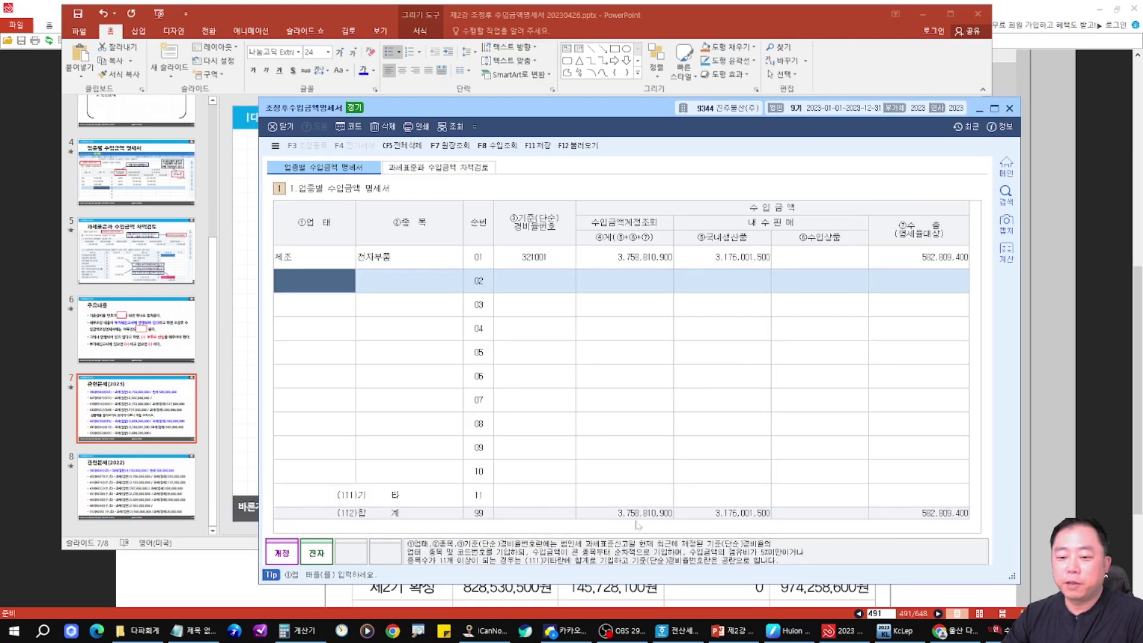
left_click(467, 169)
left_click_drag(515, 113, 516, 42)
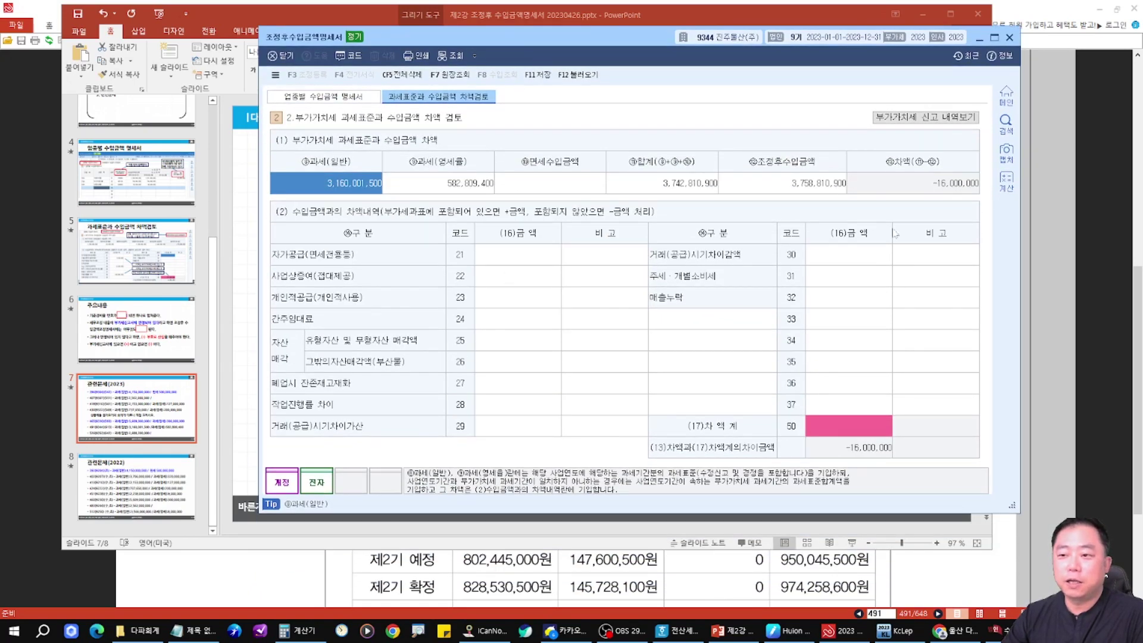
Step: In the PDF, temporarily box item 2's 수입금액제외 entry, the 업무용승용차 note and the 12,000,000원 amount
left_click(1035, 207)
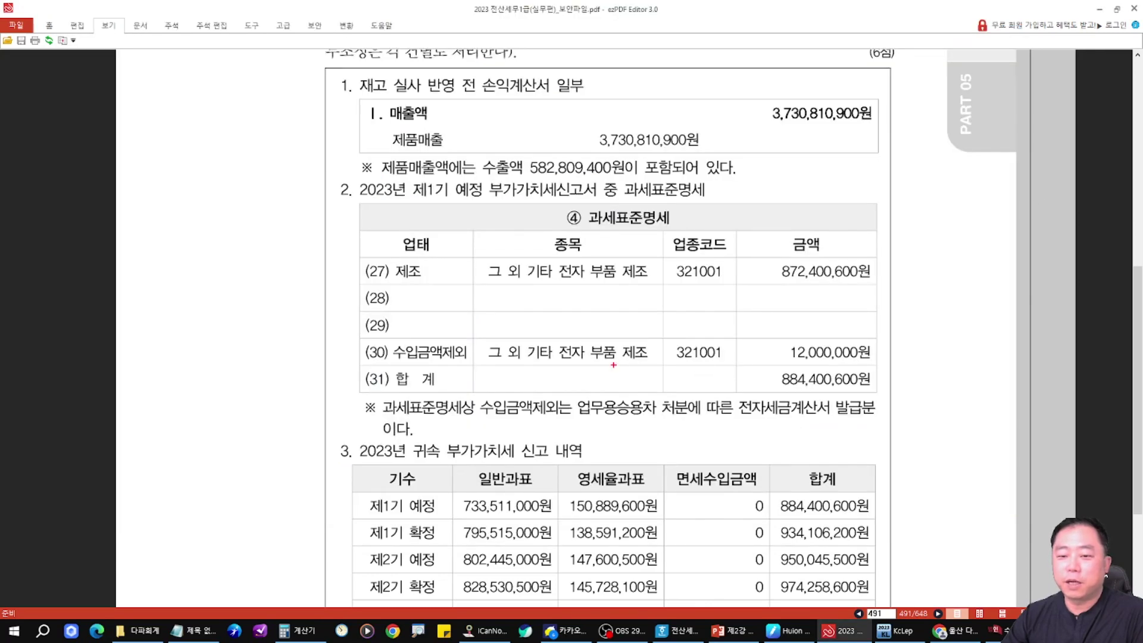
left_click_drag(381, 333, 464, 366)
left_click_drag(570, 387, 672, 424)
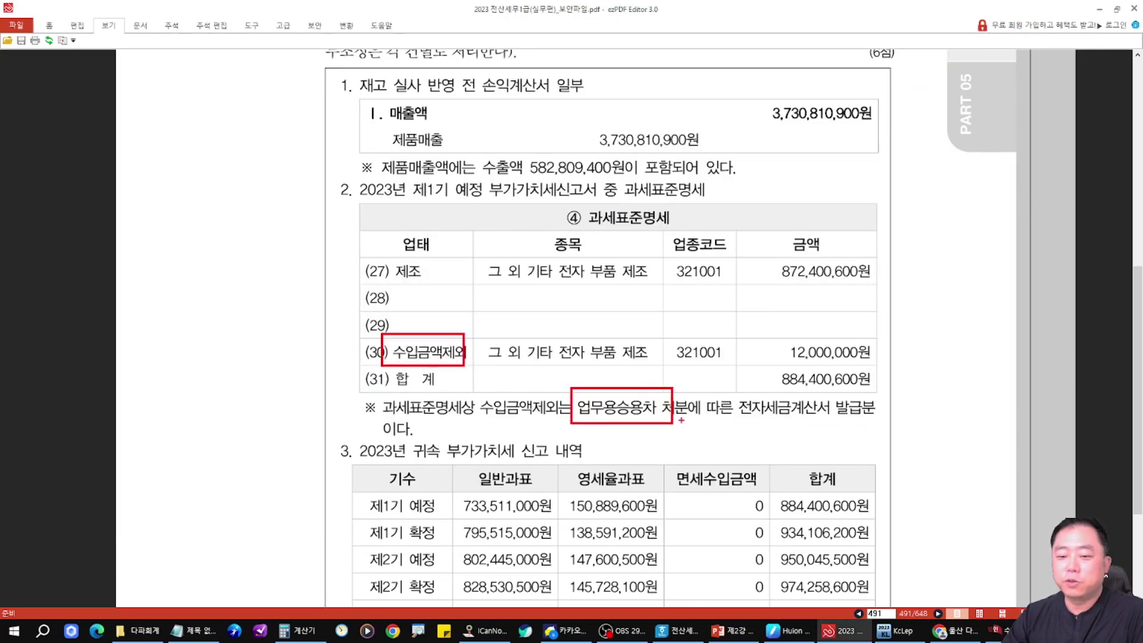
left_click_drag(778, 334, 893, 361)
key("Escape")
Step: Switch back to the 조정후수입금액명세서 and enter 12,000,000 for 유형자산 및 무형자산 매각액 (code 25)
key("alt+Tab")
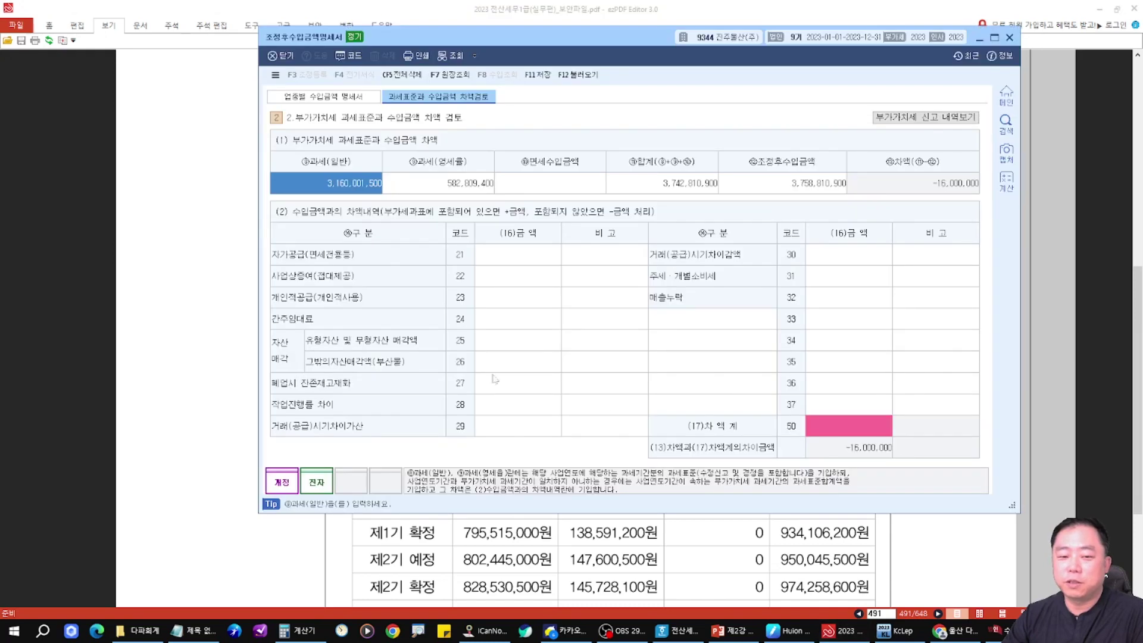
left_click(490, 345)
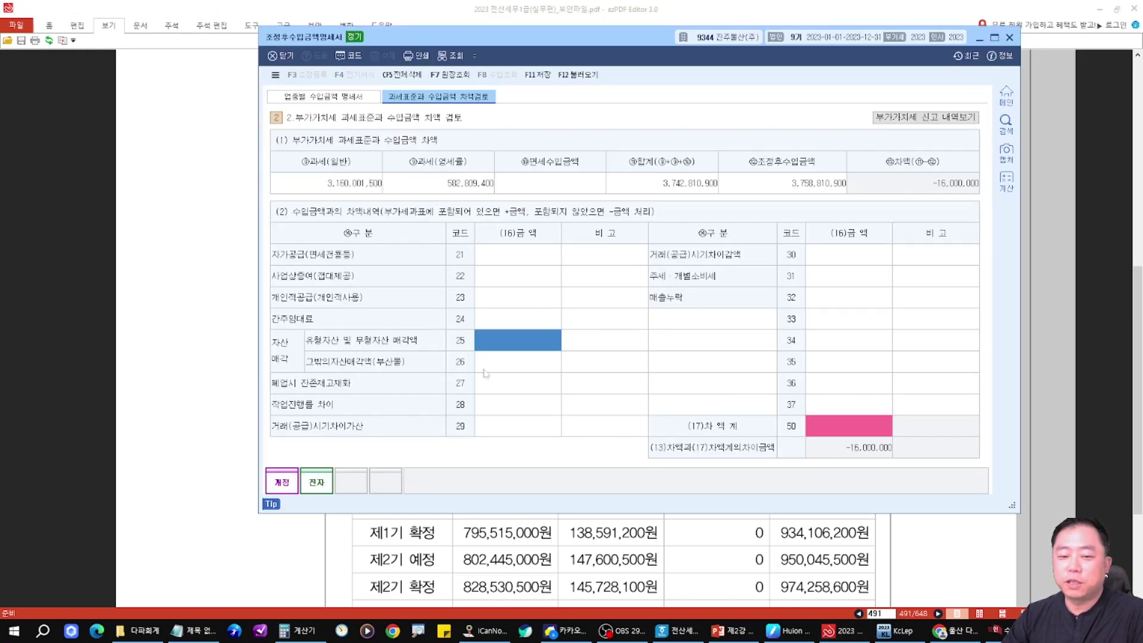
type("12000000")
key("Return")
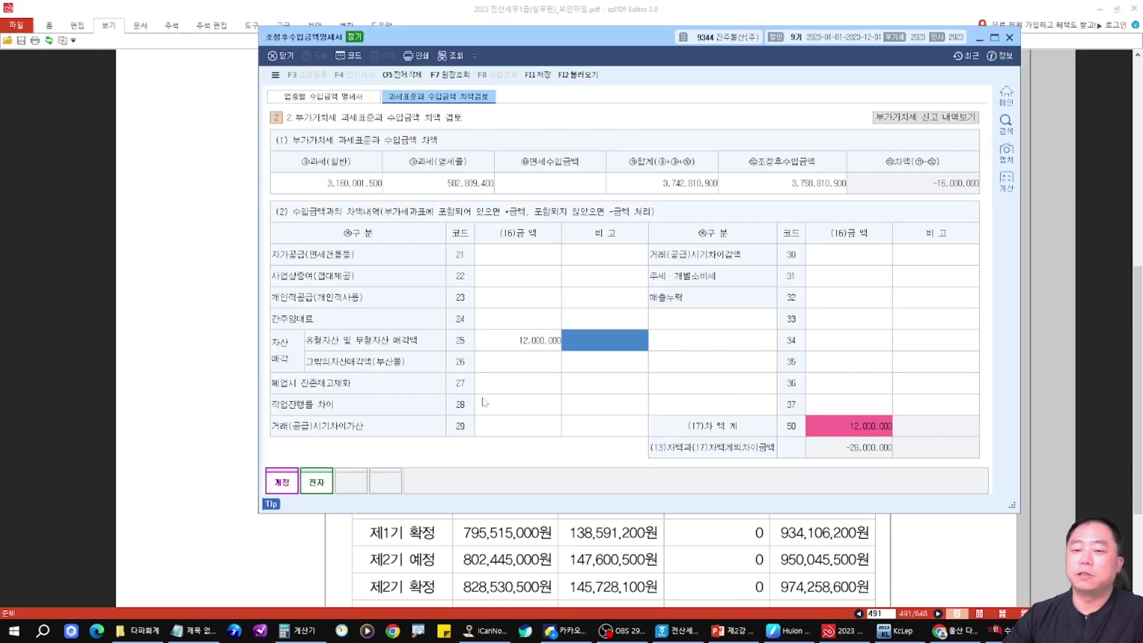
Step: Enter -28,000,000 for 매출누락 (code 32) and check the remaining difference below the 차액계
left_click(811, 304)
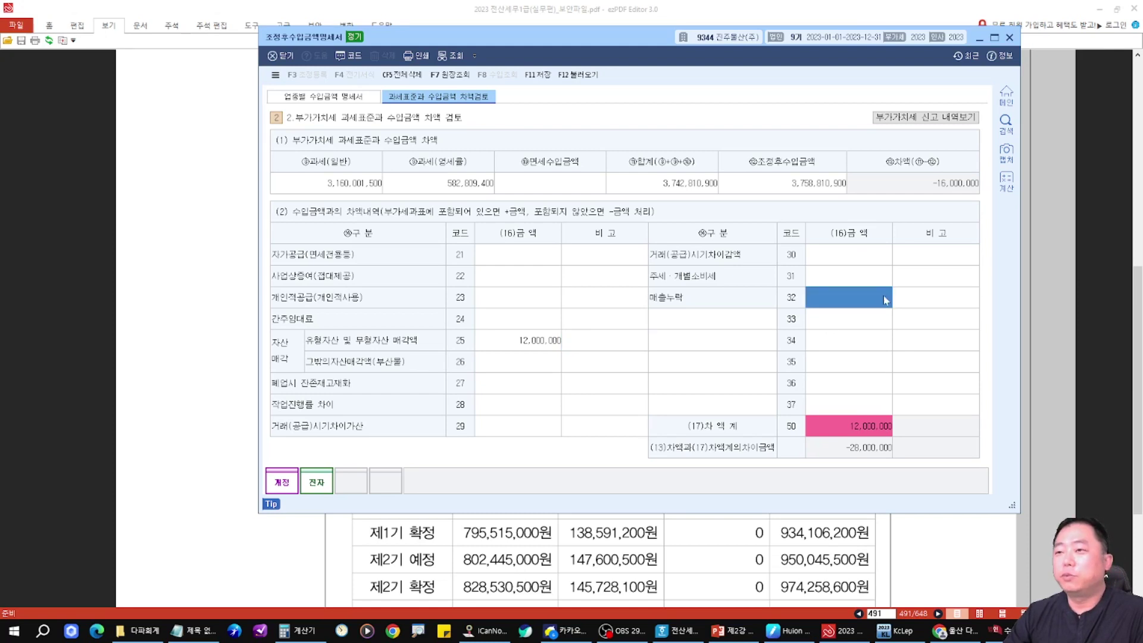
type("-28000000")
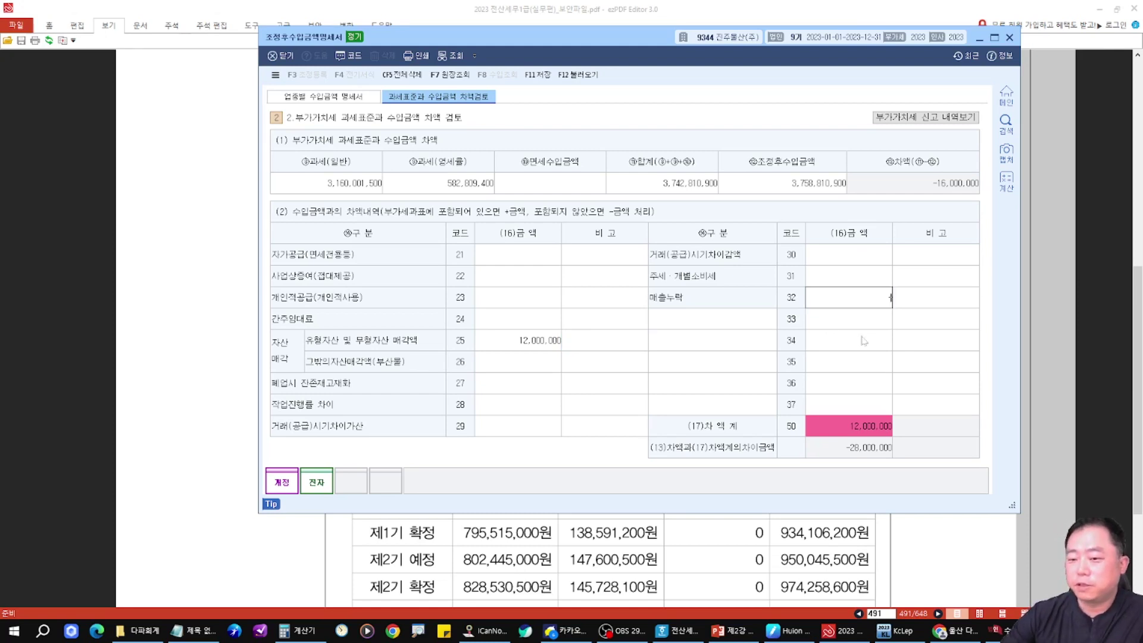
key("Return")
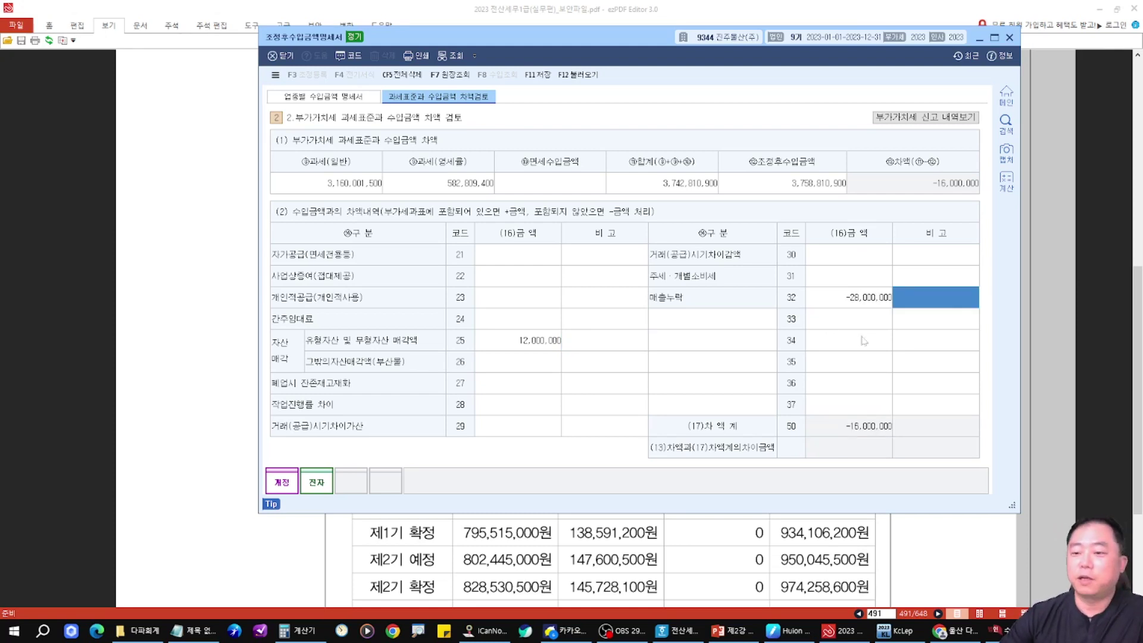
left_click_drag(823, 433, 921, 455)
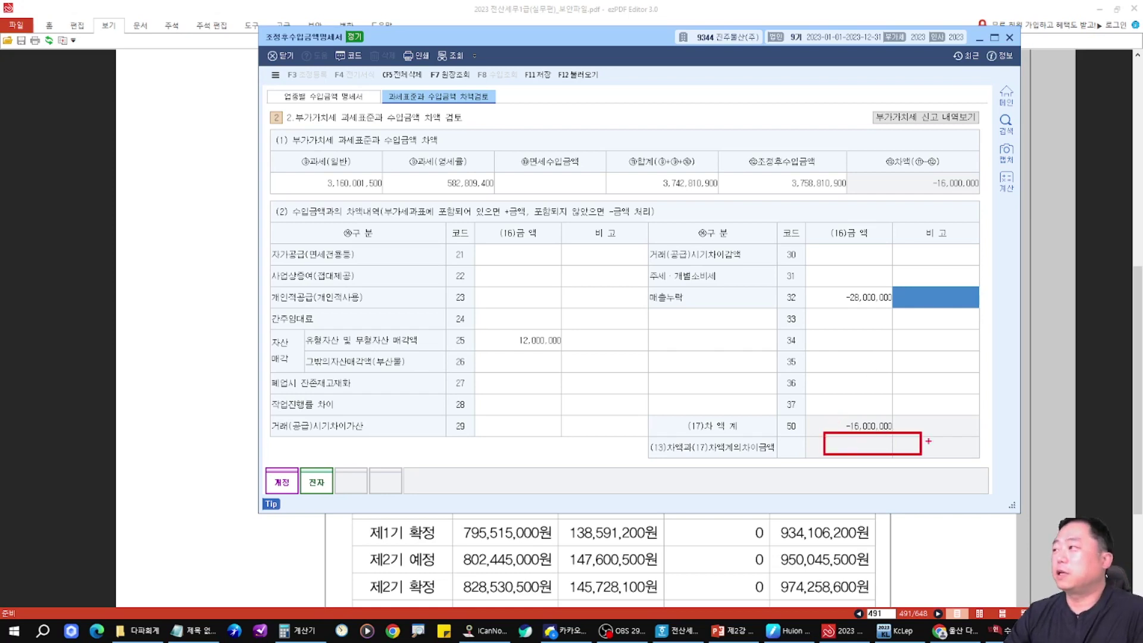
key("Escape")
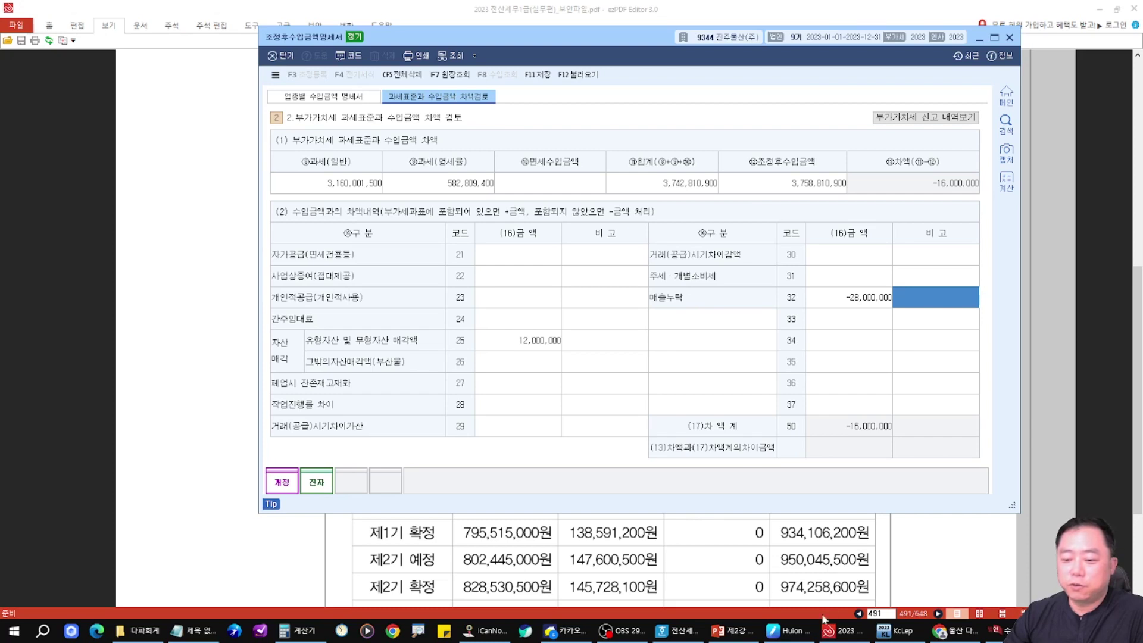
Step: Switch to the PowerPoint slide 관련문제(2023) and color problem 491's line blue
left_click(735, 630)
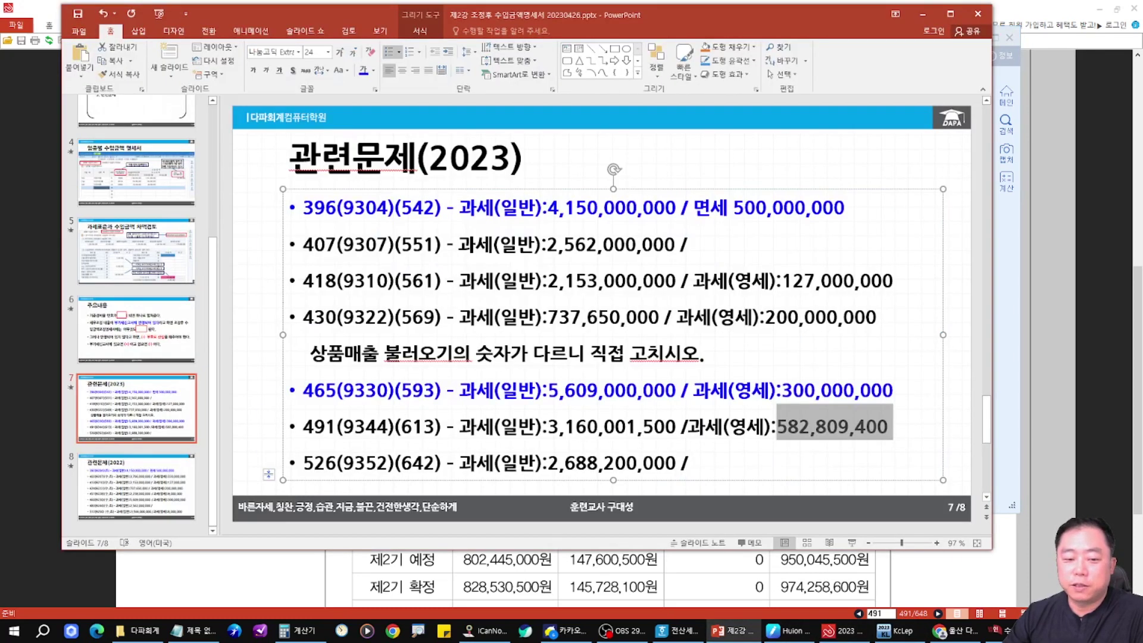
left_click_drag(303, 426, 892, 426)
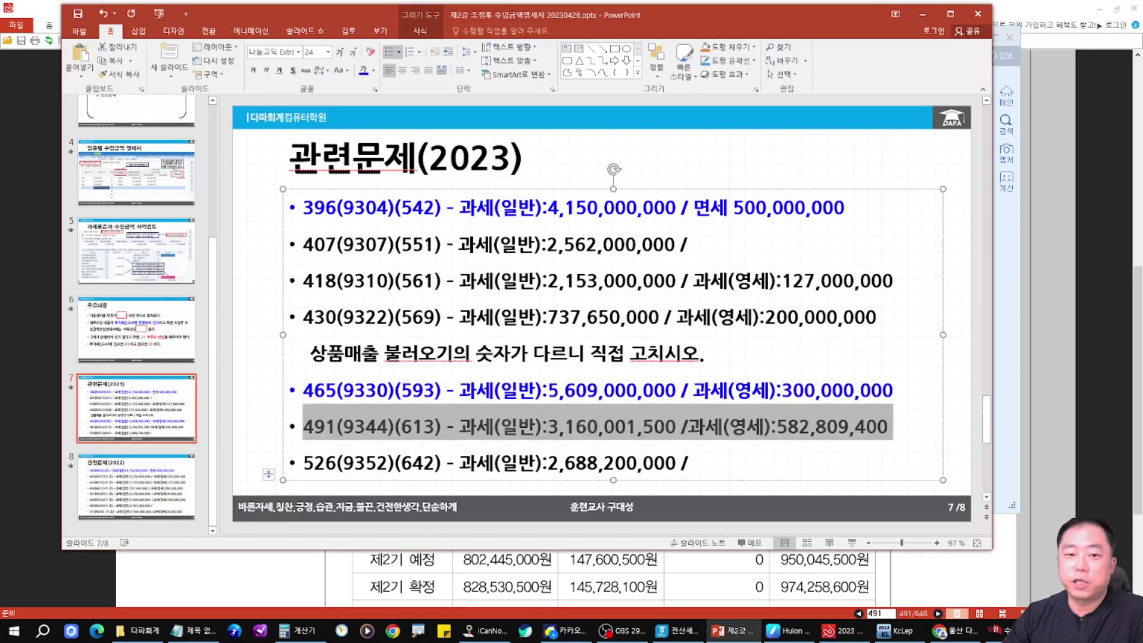
left_click(364, 70)
key("alt+Tab")
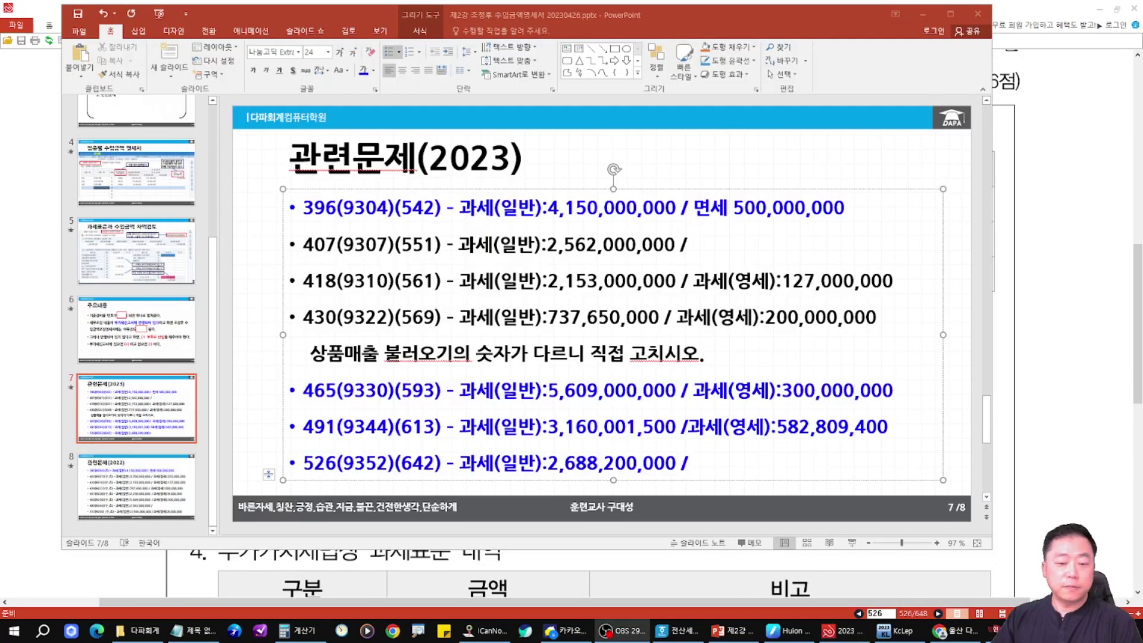
Step: Temporarily box problem 526's line on the slide and circle the 과세, 면세 and 과세(영세) labels of the other problems
left_click_drag(285, 441, 710, 482)
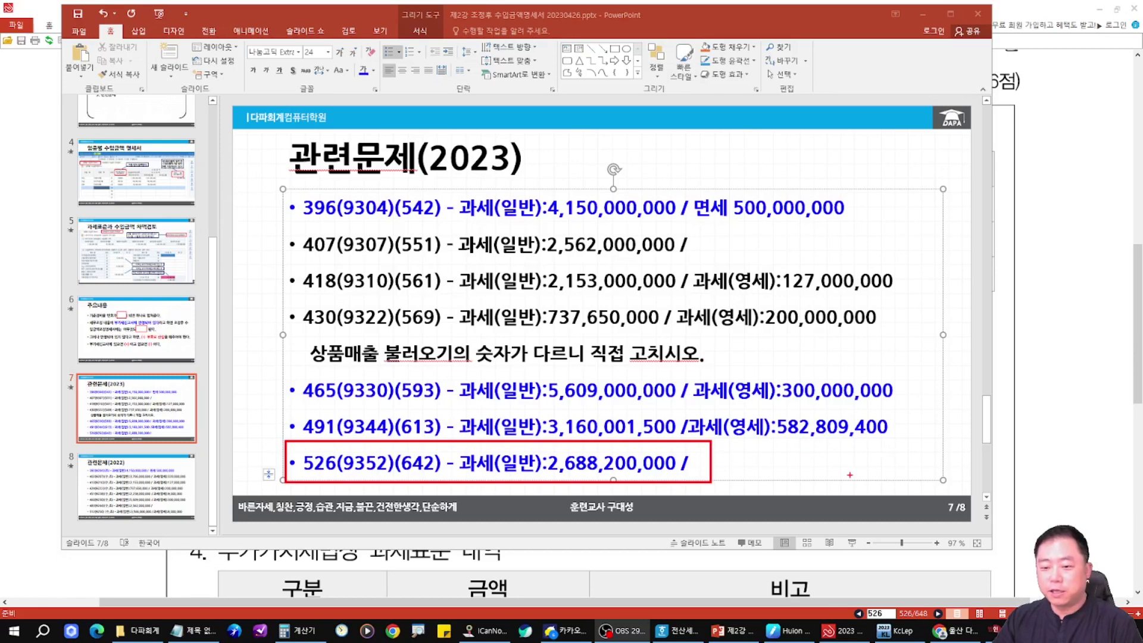
mouse_move(684, 188)
left_mouse_down()
mouse_move(678, 206)
mouse_move(736, 208)
mouse_move(684, 177)
mouse_move(504, 190)
mouse_move(485, 227)
left_mouse_up()
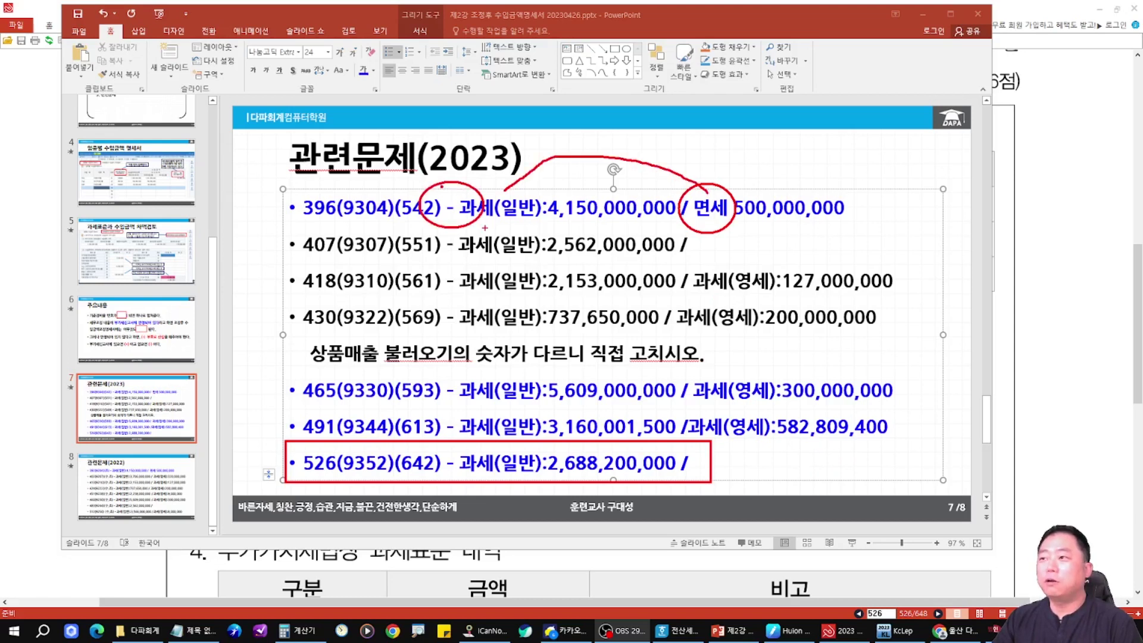
left_click_drag(676, 254, 691, 318)
left_click_drag(706, 375, 774, 431)
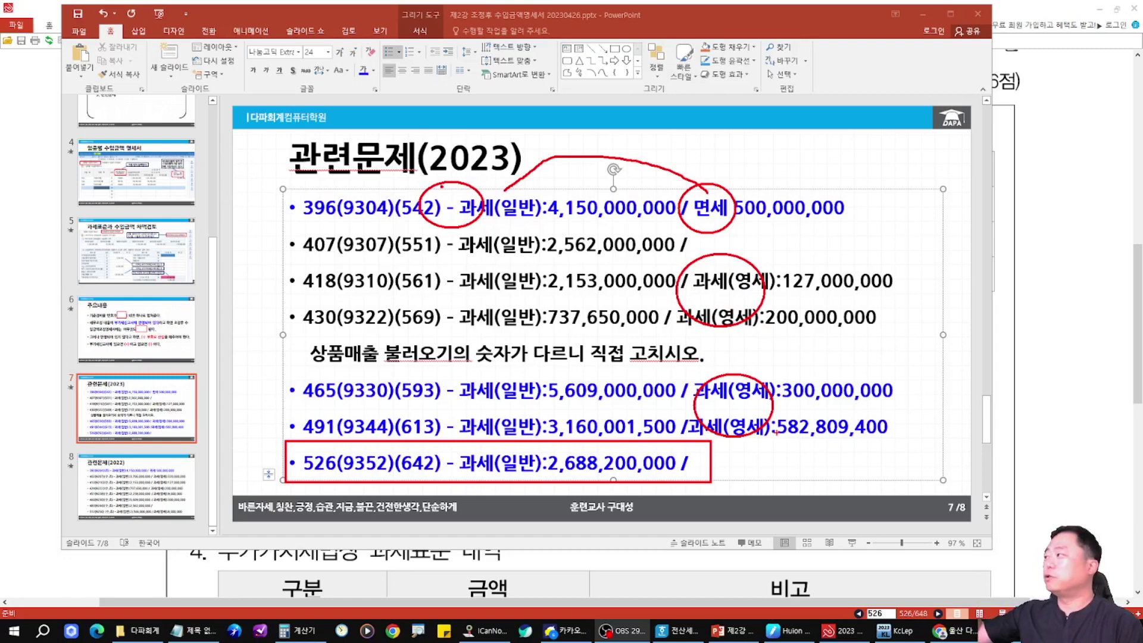
key("Escape")
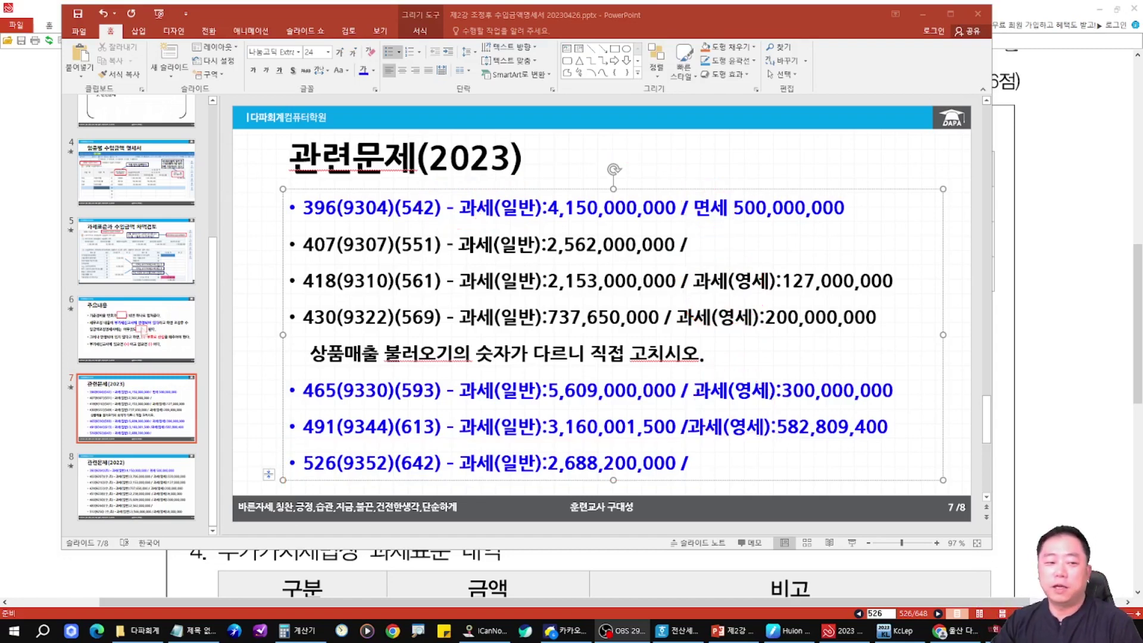
Step: In problem 526 of the PDF, temporarily circle 수입금액조정명세서, 제품매출, 공사수입금 and their 결산서상 수입금액 amounts
left_click(22, 294)
left_click_drag(494, 298, 488, 345)
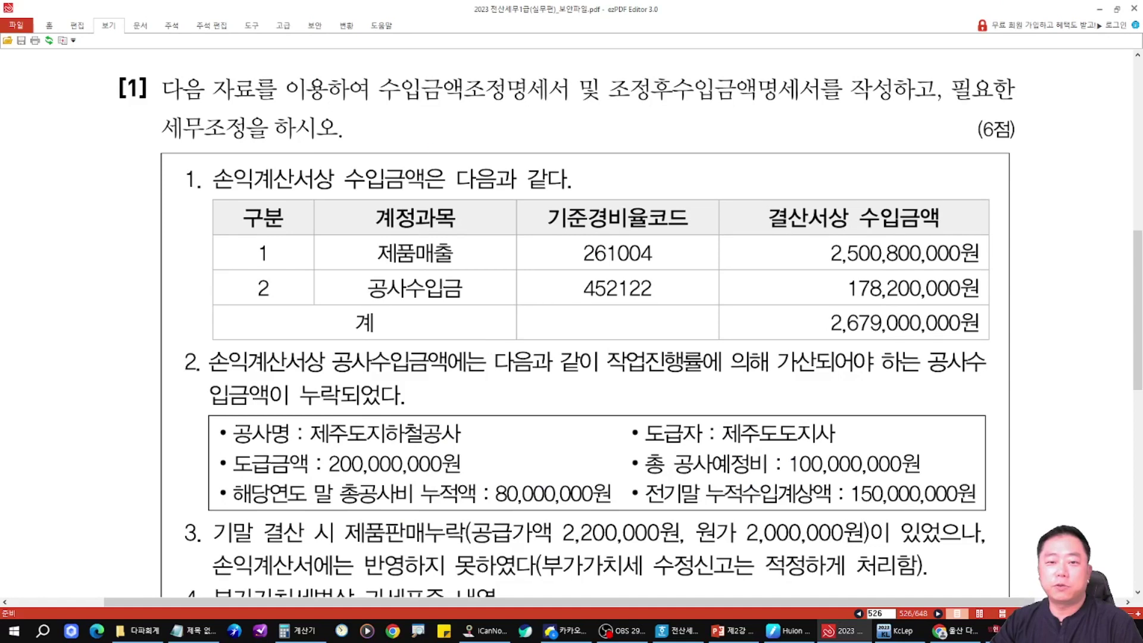
mouse_move(545, 59)
left_mouse_down()
mouse_move(476, 129)
mouse_move(565, 68)
left_mouse_up()
mouse_move(386, 238)
left_mouse_down()
mouse_move(464, 257)
mouse_move(388, 240)
mouse_move(381, 275)
left_mouse_up()
mouse_move(812, 218)
left_mouse_down()
mouse_move(958, 303)
mouse_move(940, 220)
mouse_move(895, 217)
left_mouse_up()
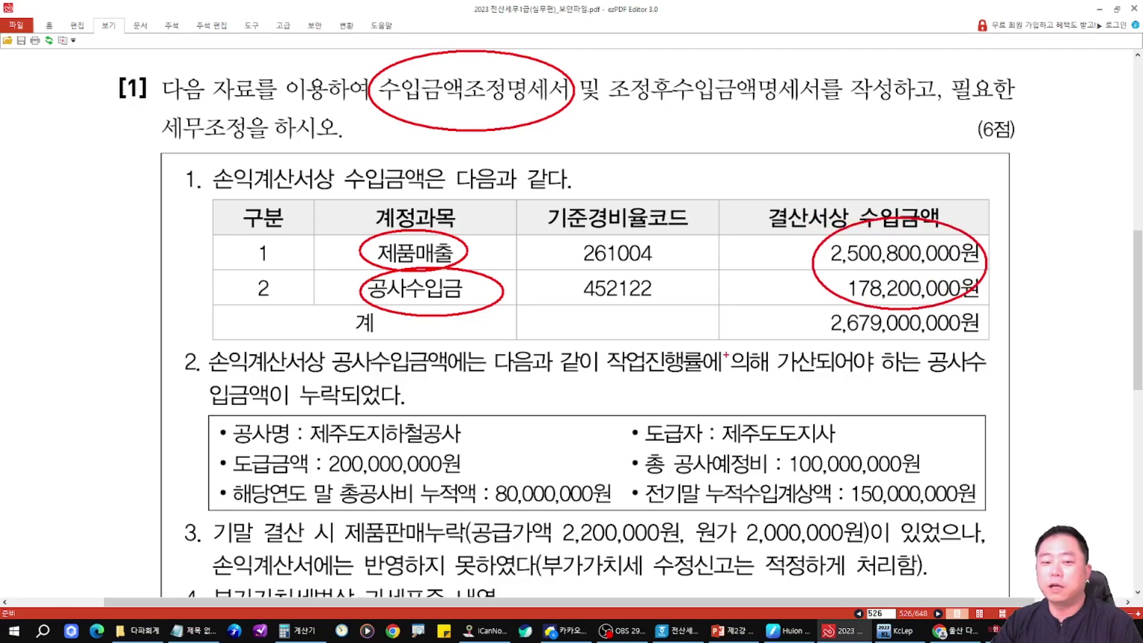
key("Escape")
Step: Review item 2's construction data, temporarily marking 작업진행률, the 총 공사예정비 of 100,000,000원 and the 총공사비 누적액 of 80,000,000원
scroll(606, 273, "down", 3)
mouse_move(614, 156)
left_mouse_down()
mouse_move(655, 196)
mouse_move(719, 212)
left_mouse_up()
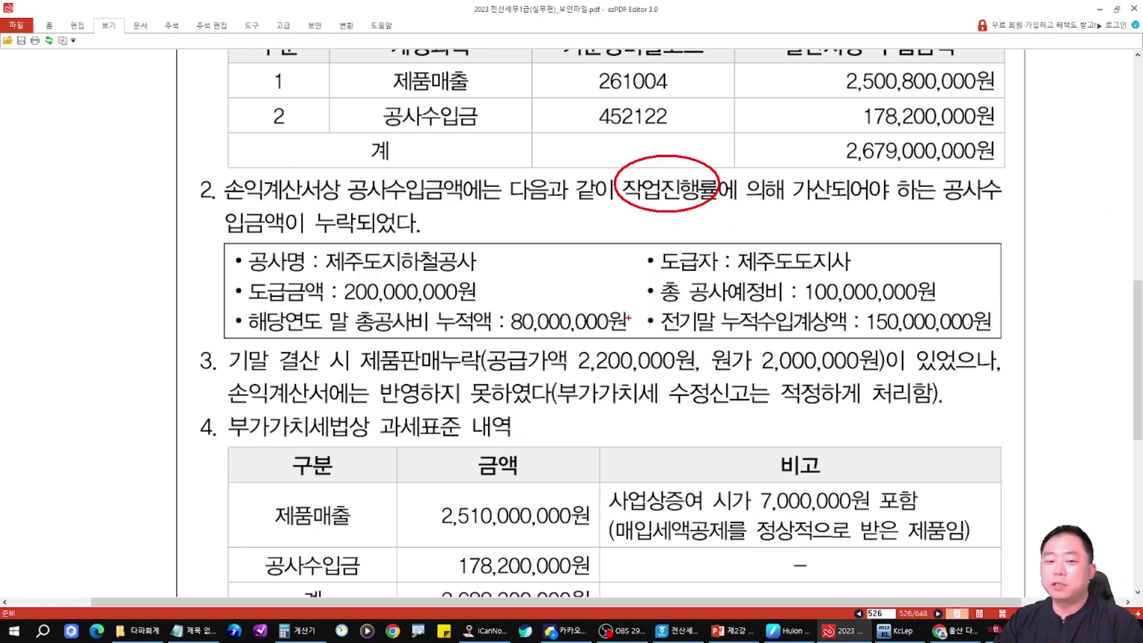
mouse_move(555, 320)
left_mouse_down()
mouse_move(598, 295)
mouse_move(640, 292)
left_mouse_up()
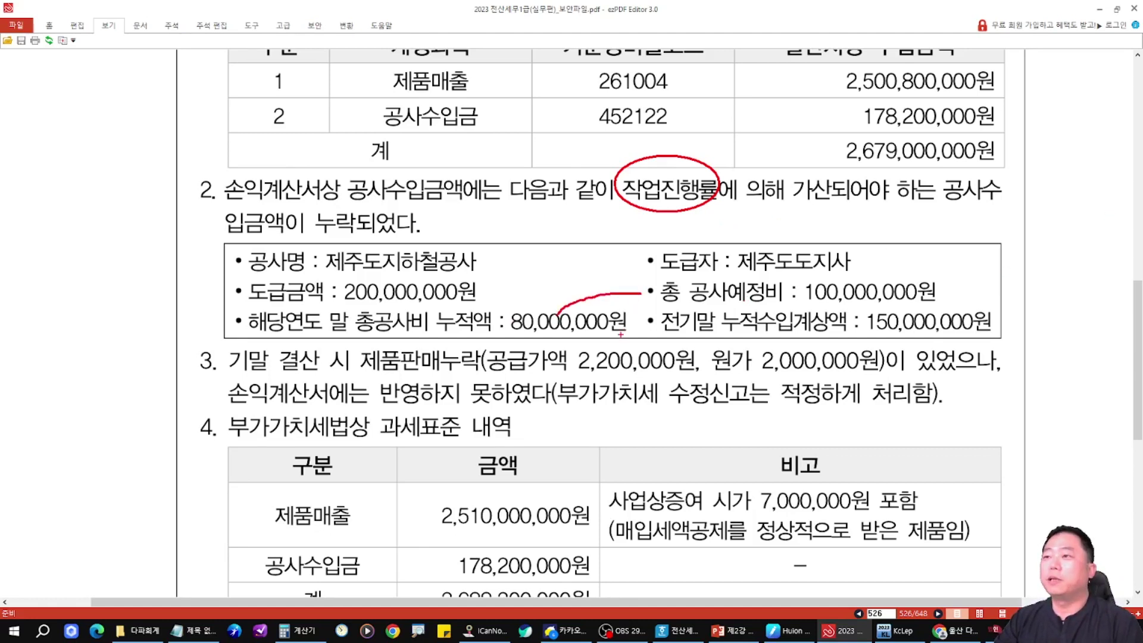
left_click_drag(881, 277, 919, 302)
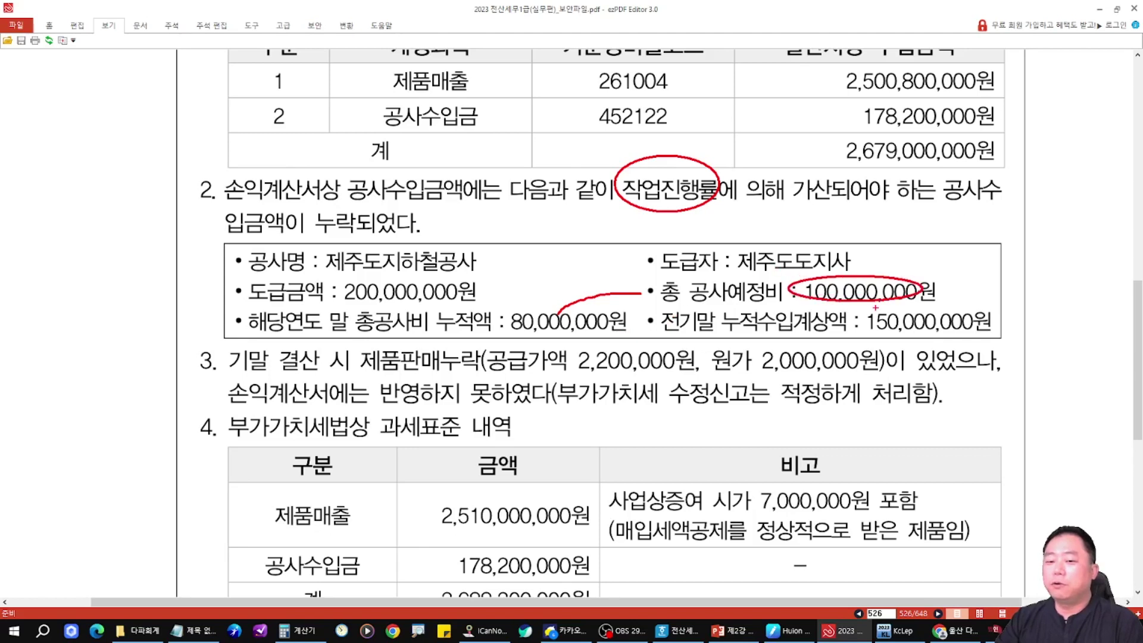
left_click_drag(641, 338, 636, 347)
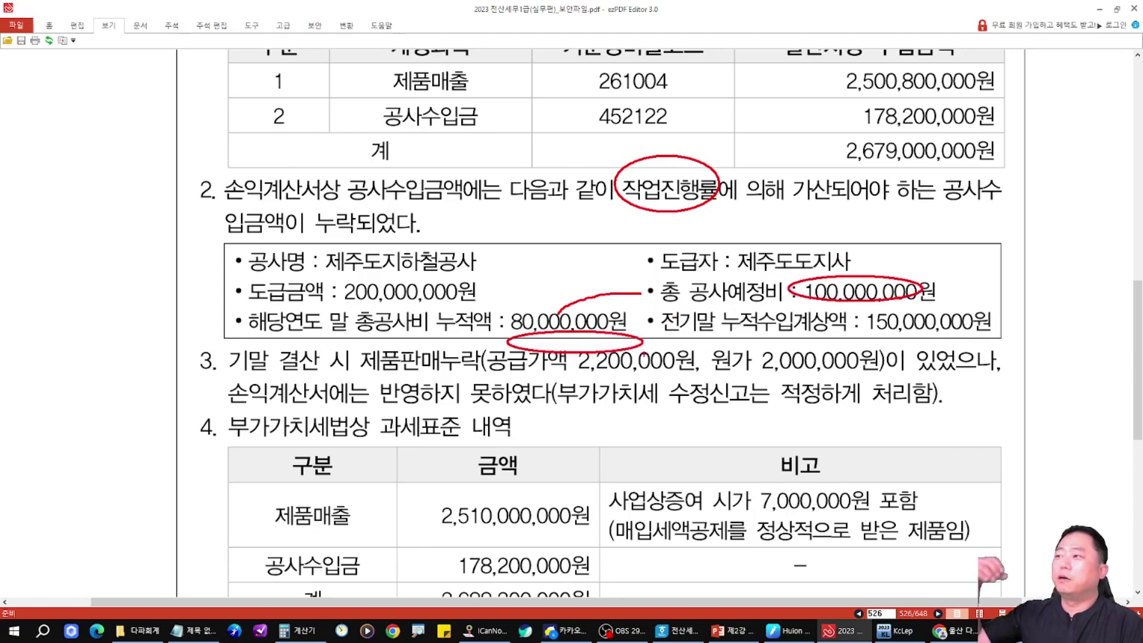
key("Escape")
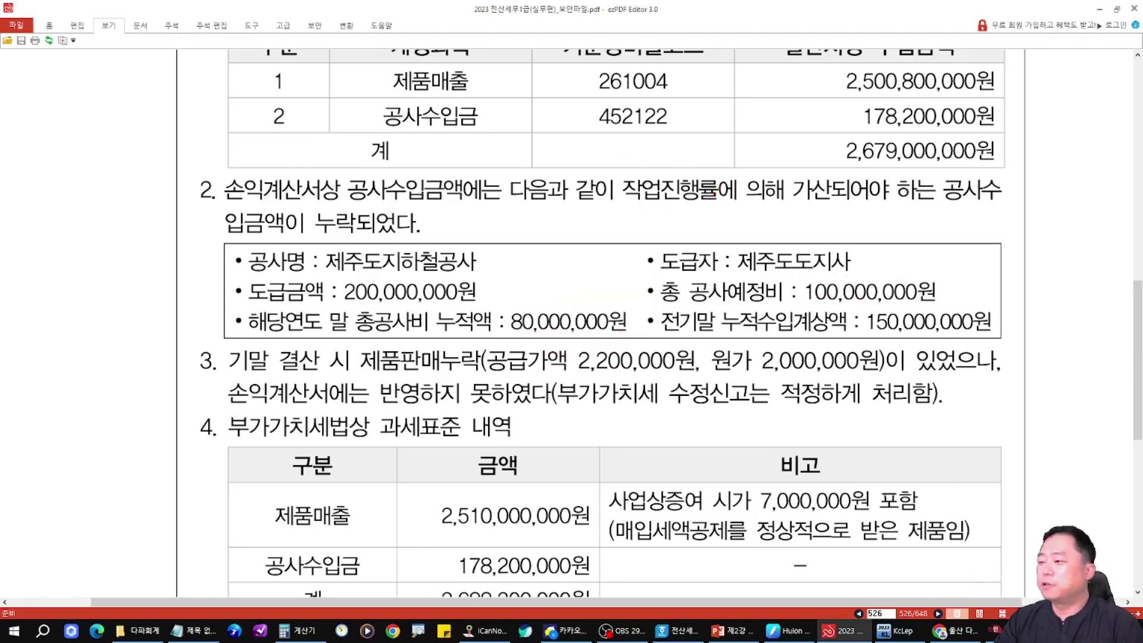
Step: Switch to KcLep's 수입금액조정명세서 and examine the 작업진행률에 의한 수입금액 section, temporarily marking 진행률 and 조정액
left_click(895, 631)
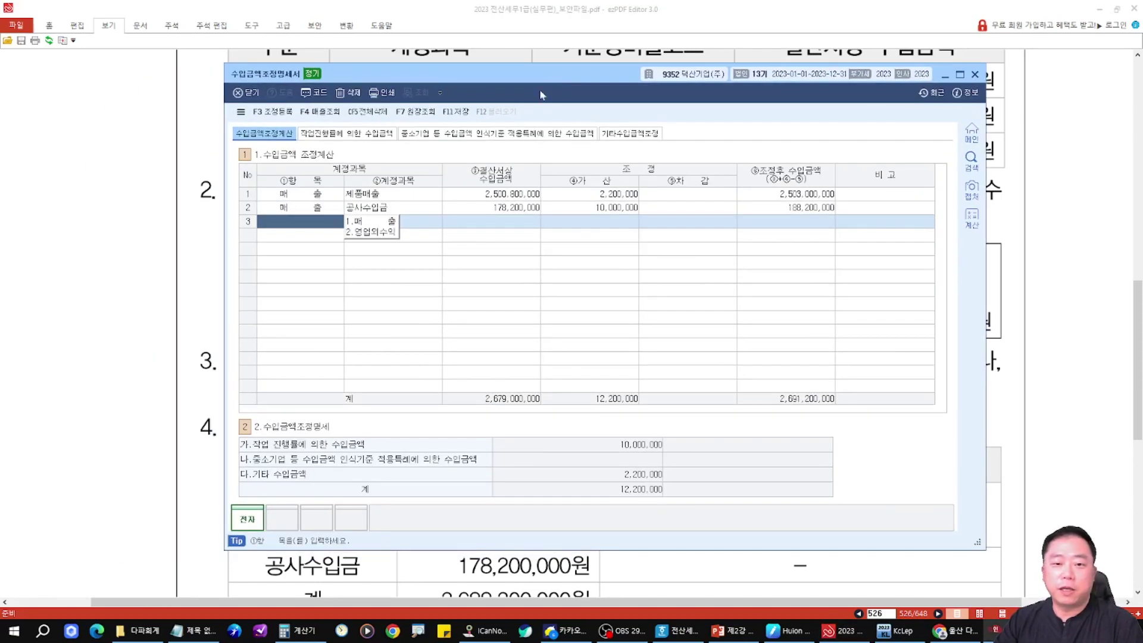
left_click(370, 135)
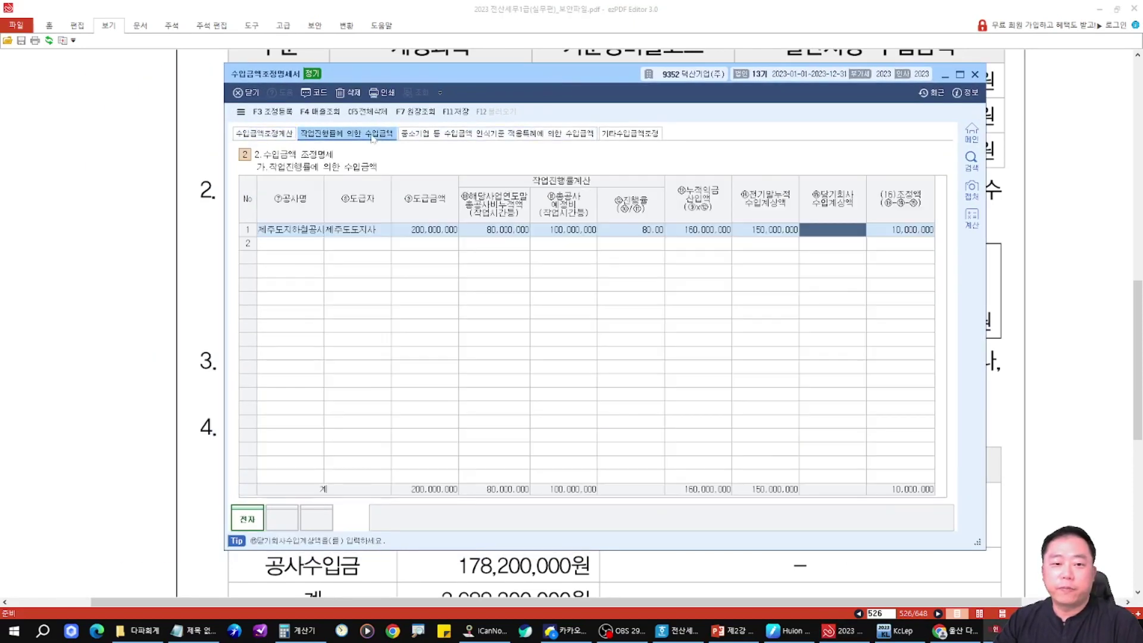
mouse_move(352, 113)
left_mouse_down()
mouse_move(402, 134)
mouse_move(330, 112)
left_mouse_up()
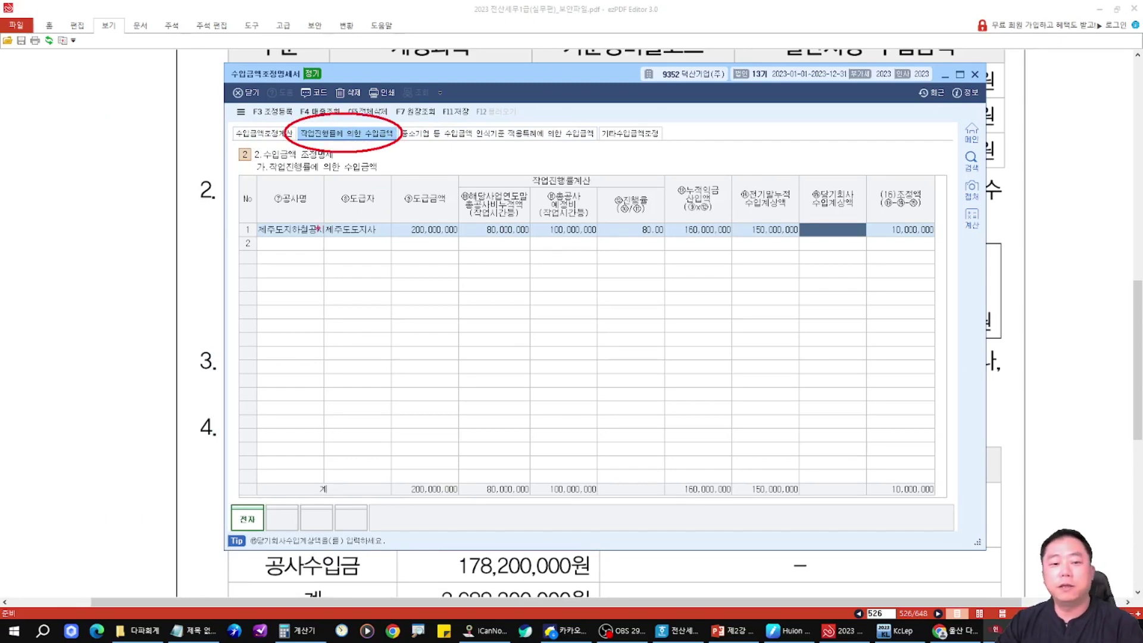
left_click_drag(637, 234, 586, 336)
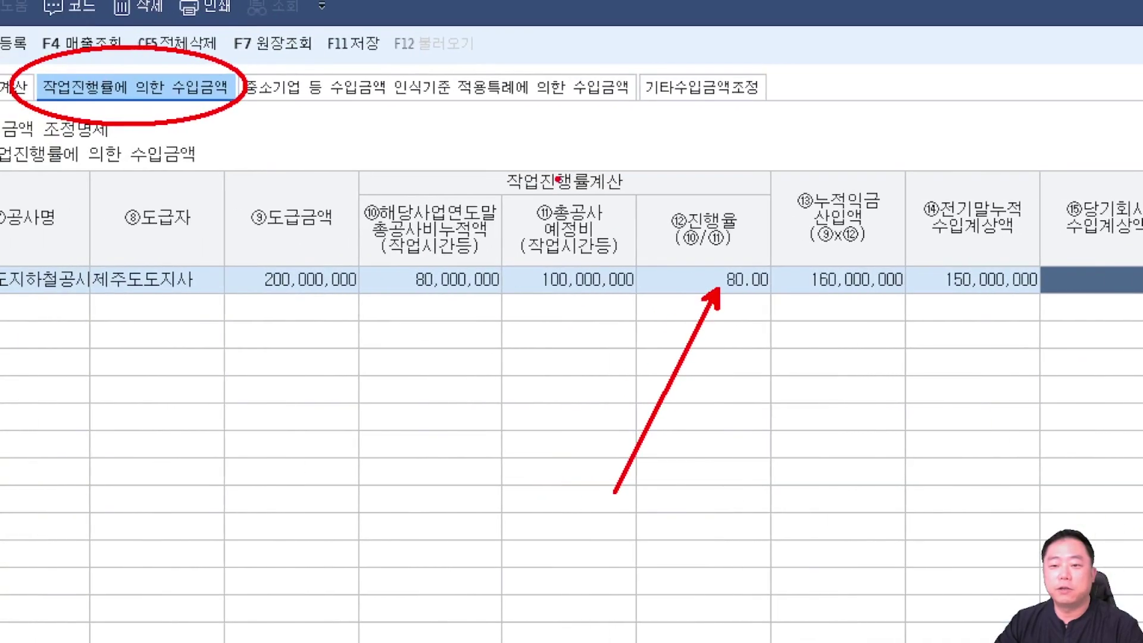
mouse_move(619, 179)
left_mouse_down()
mouse_move(785, 279)
mouse_move(630, 203)
left_mouse_up()
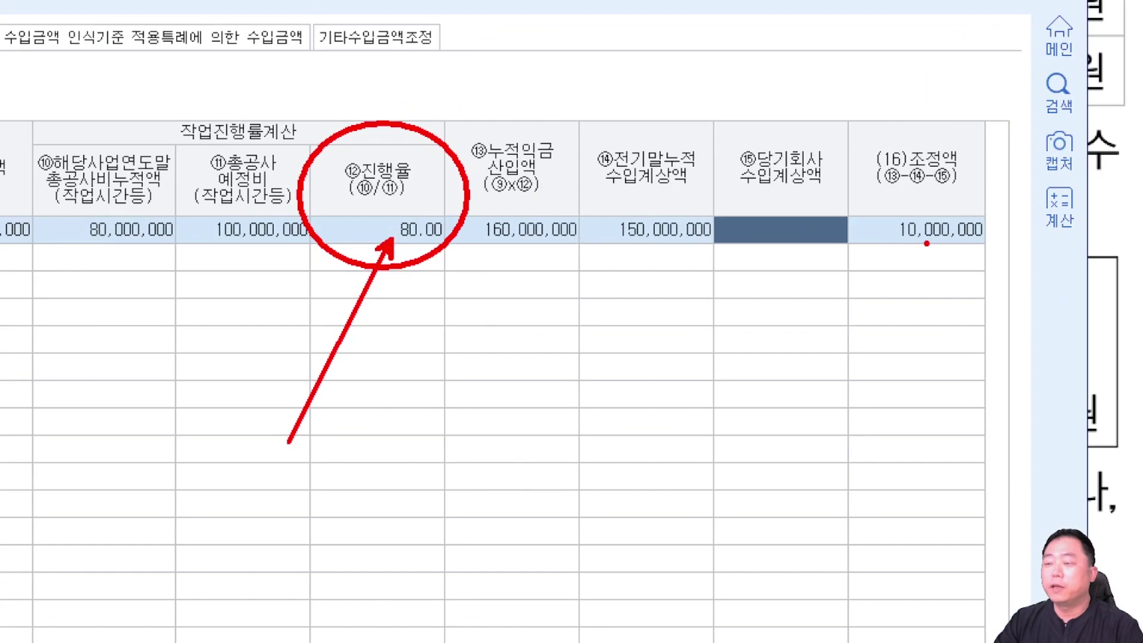
mouse_move(867, 164)
left_mouse_down()
mouse_move(932, 266)
mouse_move(671, 327)
mouse_move(233, 185)
mouse_move(167, 141)
left_mouse_up()
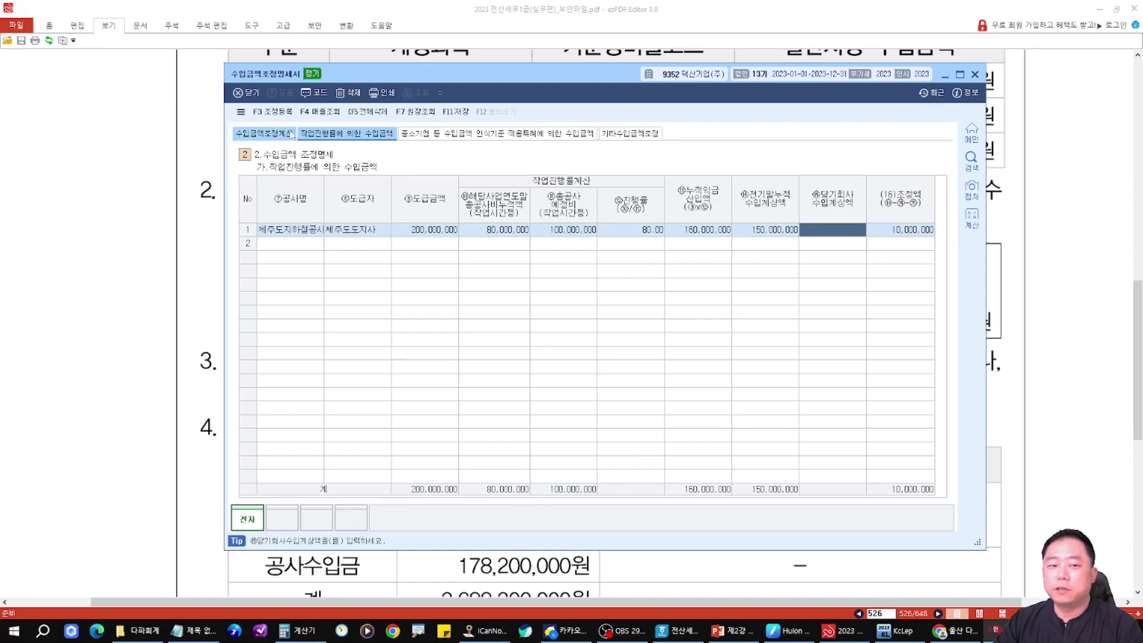
Step: Compare the 가산 column of 수입금액조정계산 with the 조정액 under 작업진행률에 의한 수입금액, temporarily boxing the 조정액
left_click(216, 122)
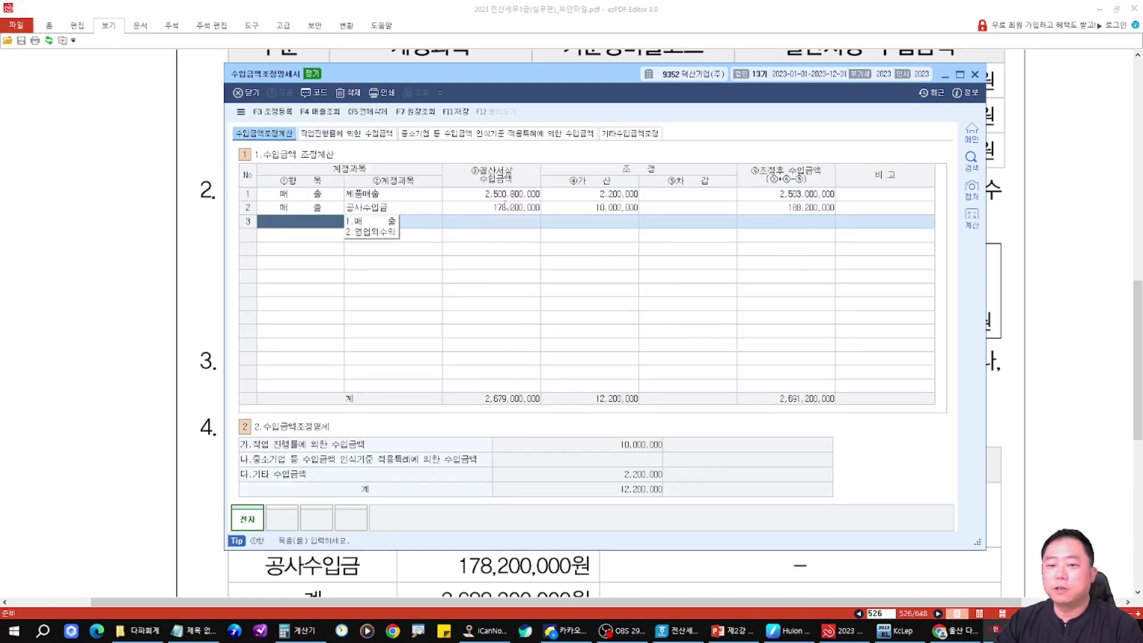
left_click_drag(643, 189, 661, 193)
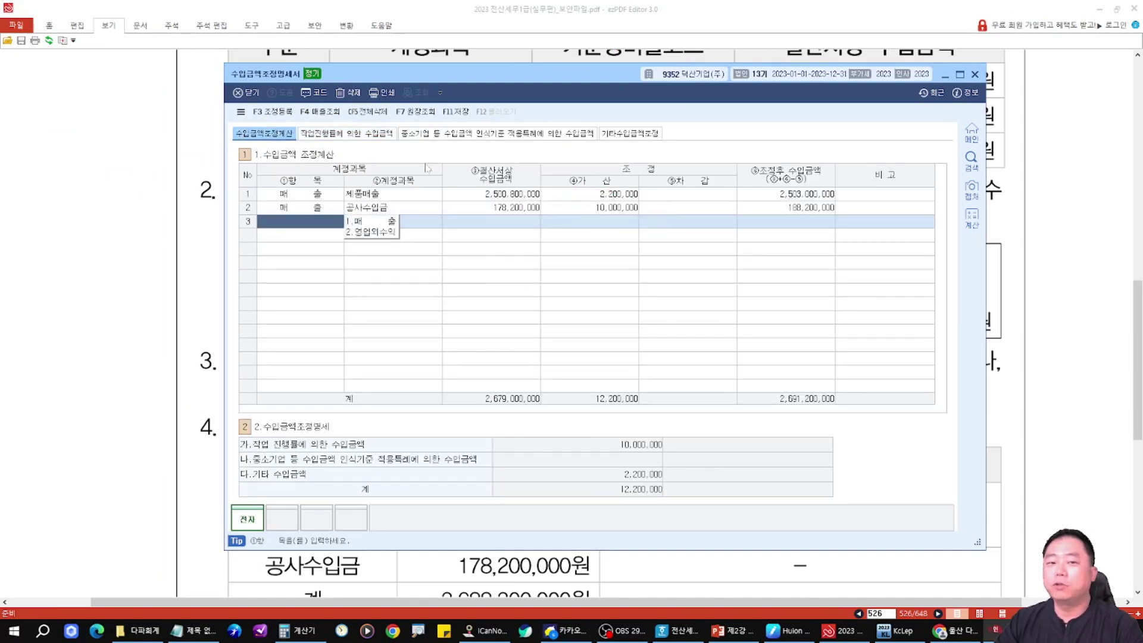
left_click(352, 139)
left_click_drag(856, 169, 960, 248)
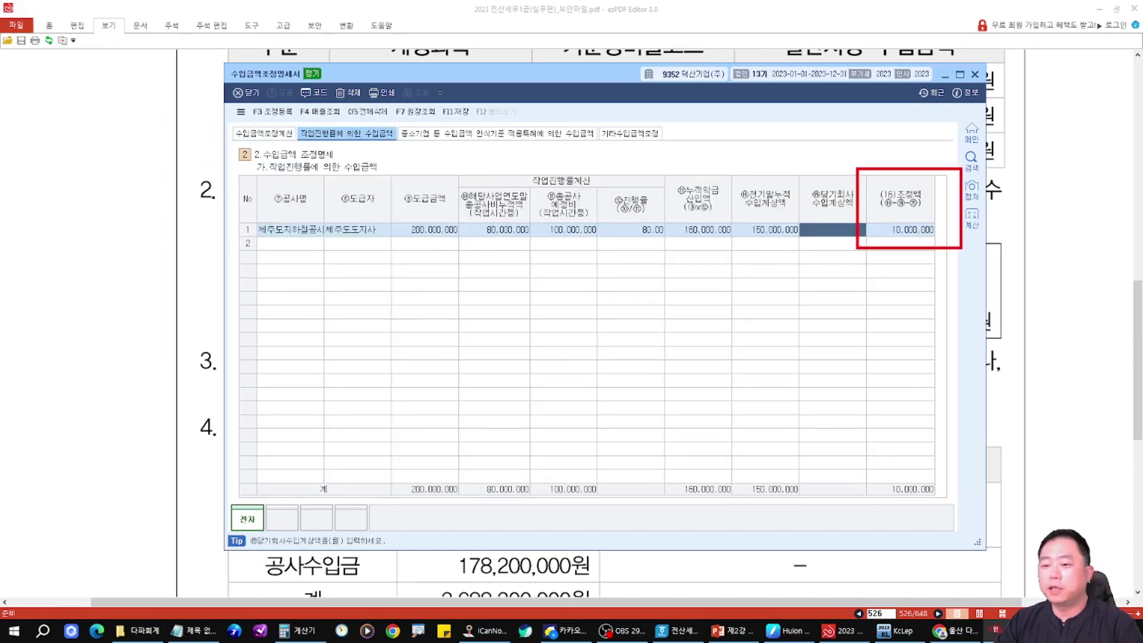
Step: View the 공사미수금과소 entry in 조정 등록, then close the dialog
key("F3")
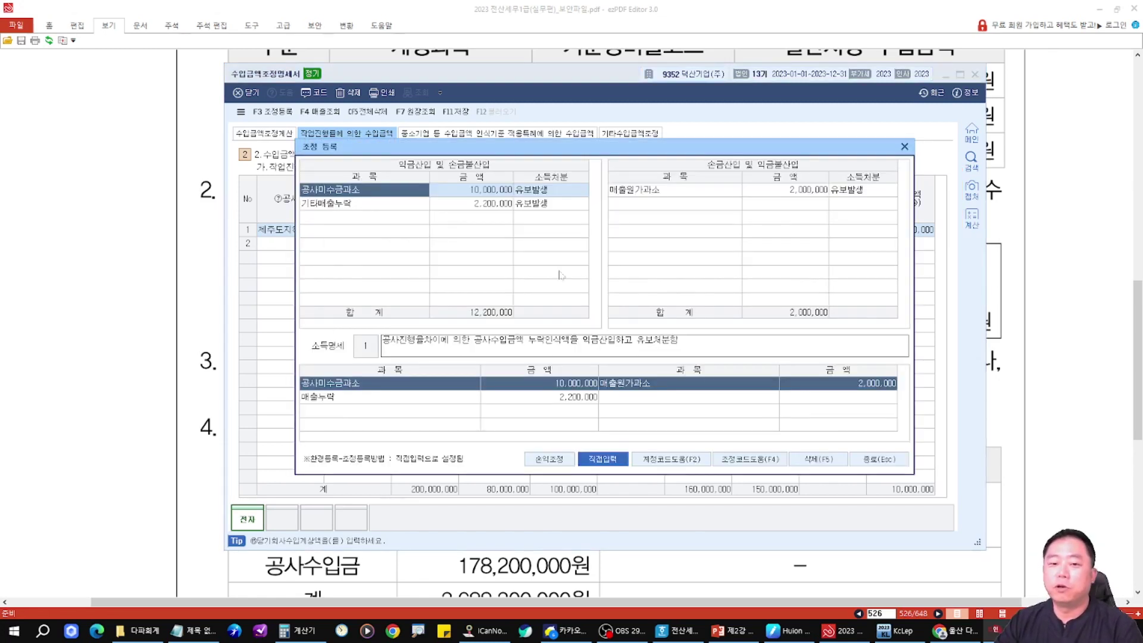
key("Return")
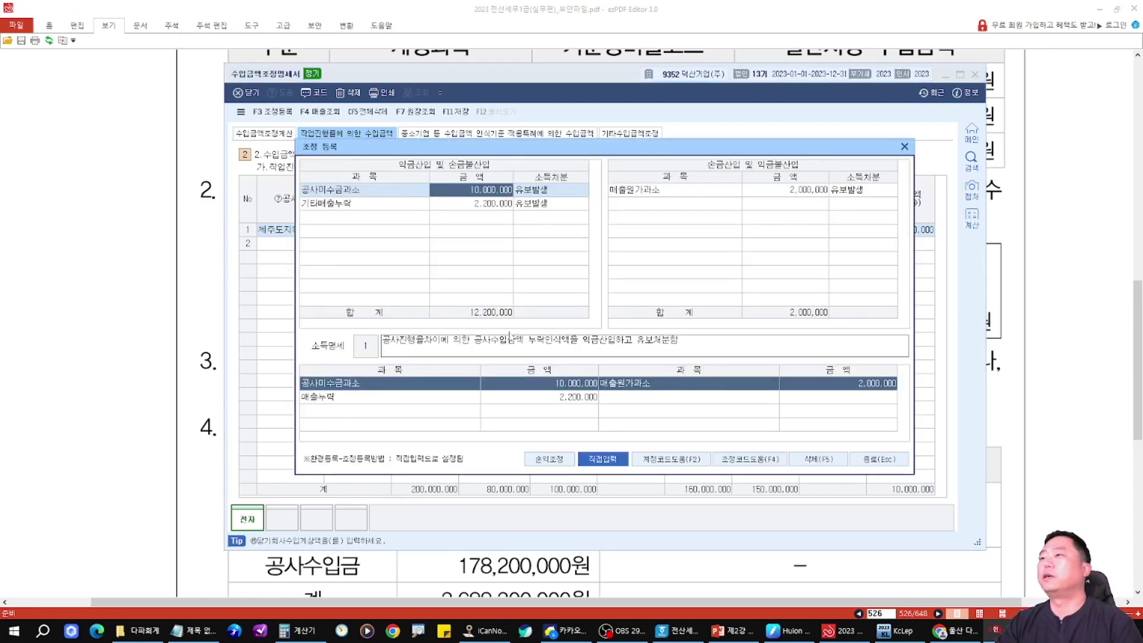
key("Escape")
Step: Temporarily circle 작업진행률에 의한 수입금액, 기타수입금액조정 and 조정액, and draw an arrow to 조정등록
mouse_move(369, 100)
left_mouse_down()
mouse_move(322, 166)
mouse_move(386, 117)
left_mouse_up()
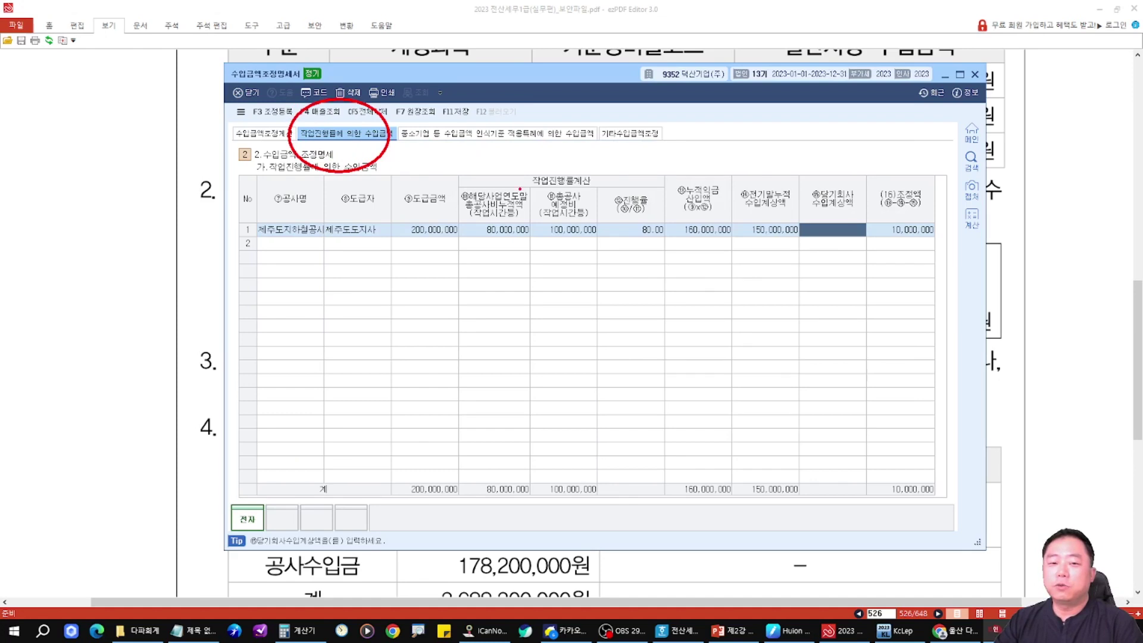
left_click_drag(667, 102, 688, 125)
left_click_drag(879, 200, 943, 236)
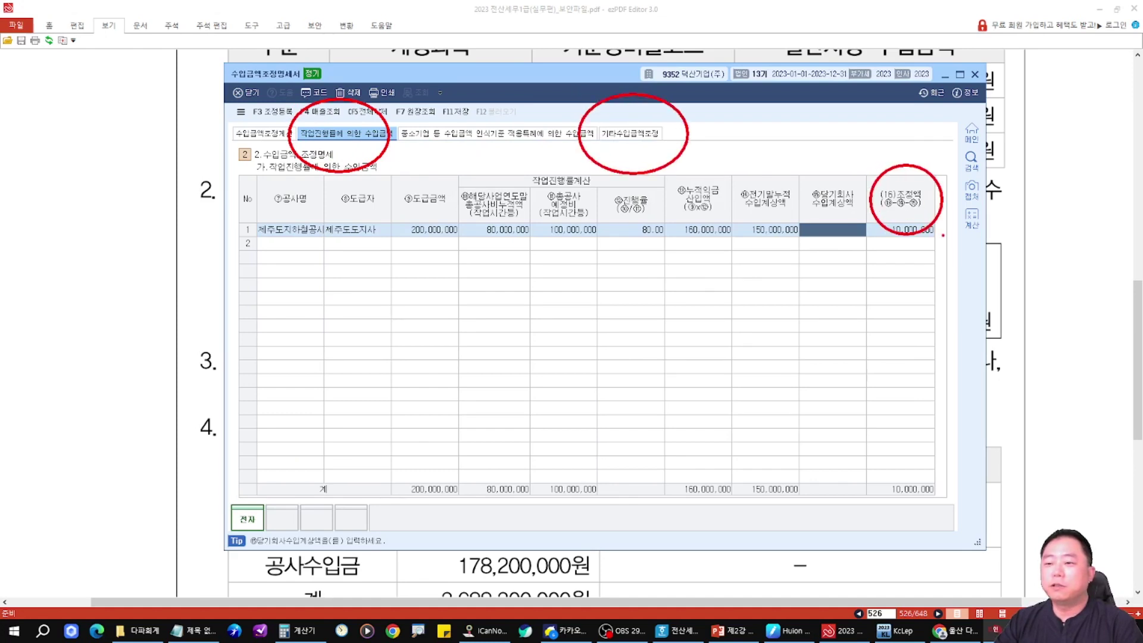
left_click_drag(228, 255, 272, 121)
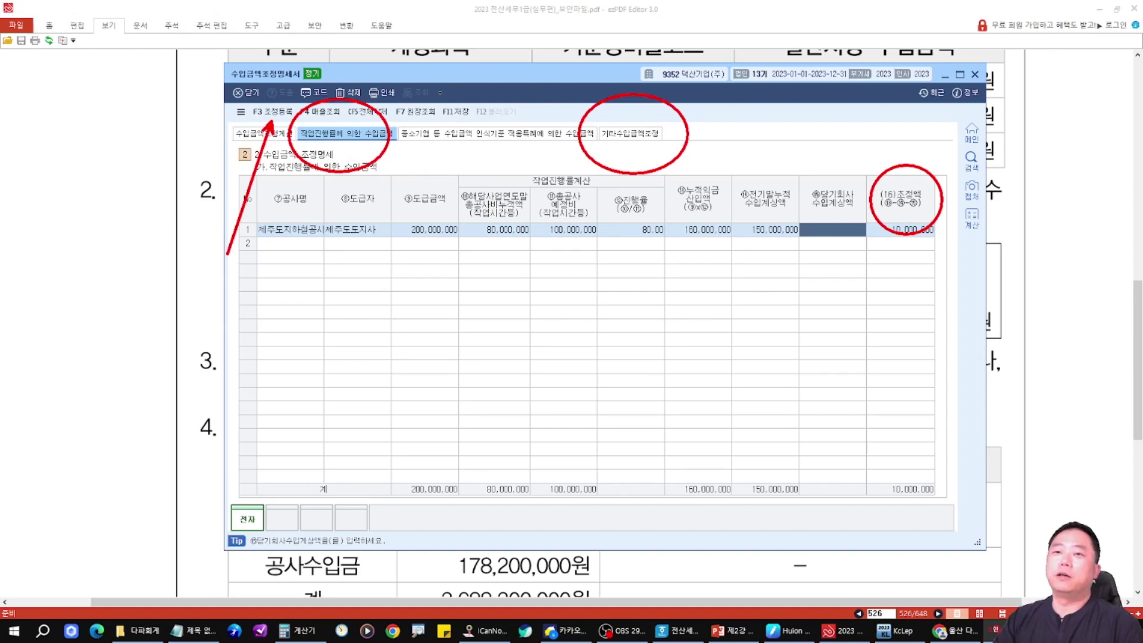
key("Escape")
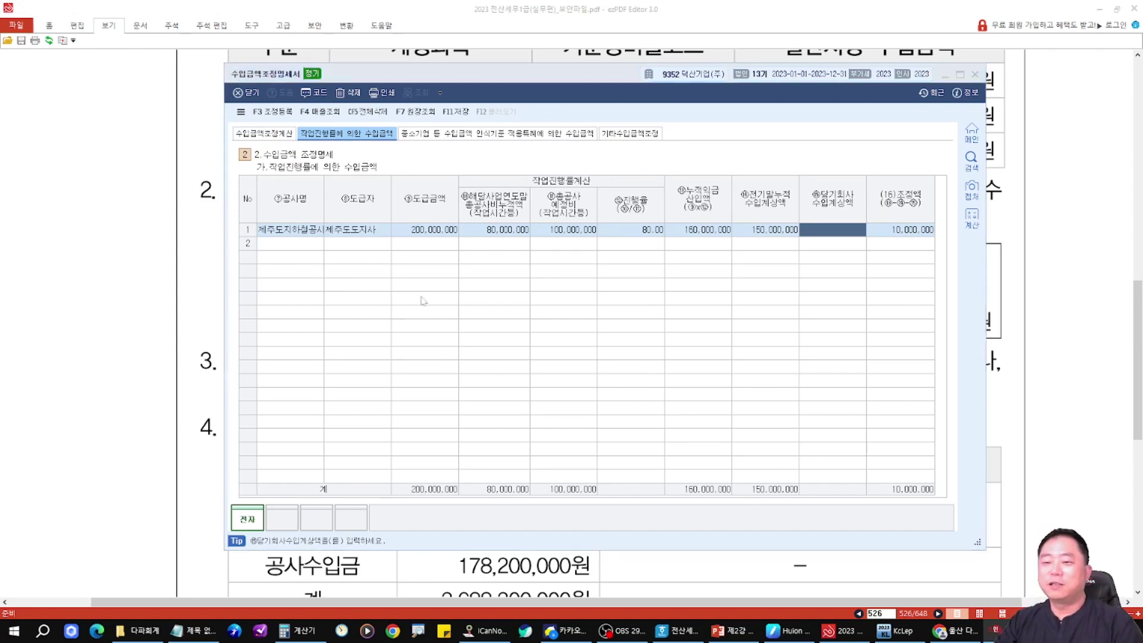
Step: Reopen 조정 등록 and temporarily box the 공사미수금과소 amount and its 유보발생 disposition
key("F3")
left_click_drag(453, 176, 562, 200)
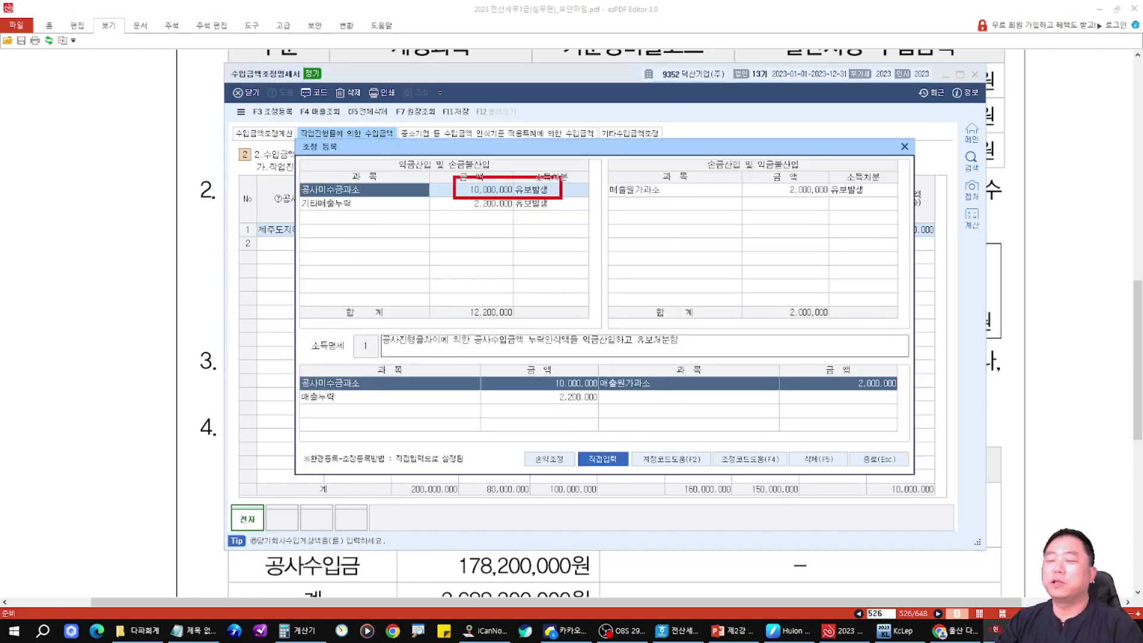
key("Escape")
Step: Beside item 2 in the PDF, temporarily handwrite 법 with ○, 부 with ×, and a circled minus between them
left_click_drag(113, 297, 126, 281)
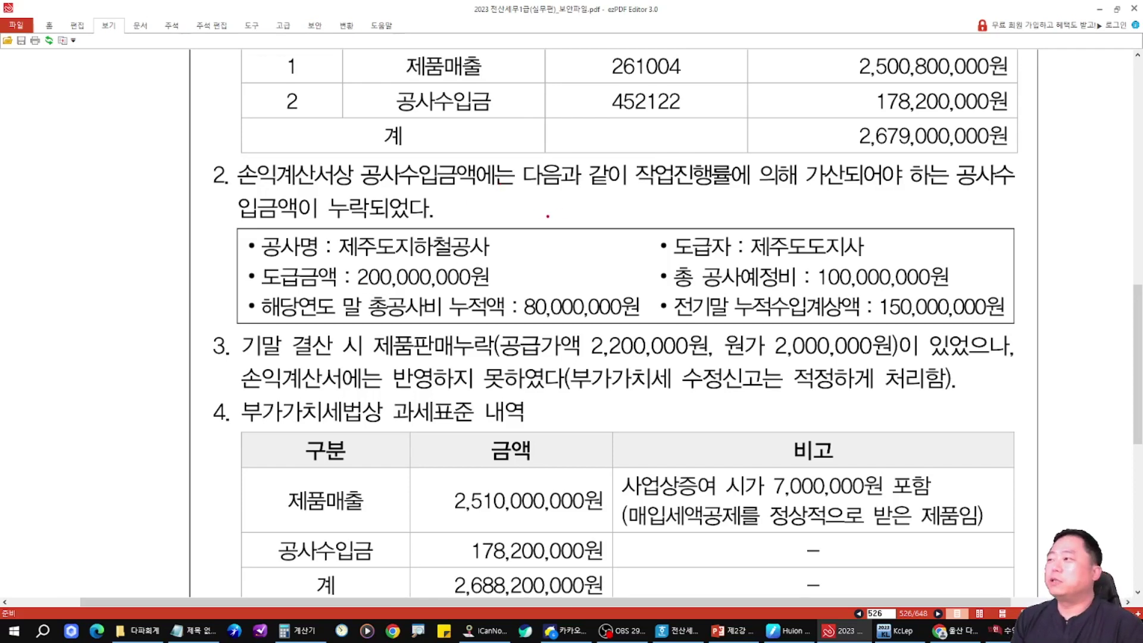
mouse_move(59, 164)
left_mouse_down()
mouse_move(80, 205)
mouse_move(75, 234)
left_mouse_up()
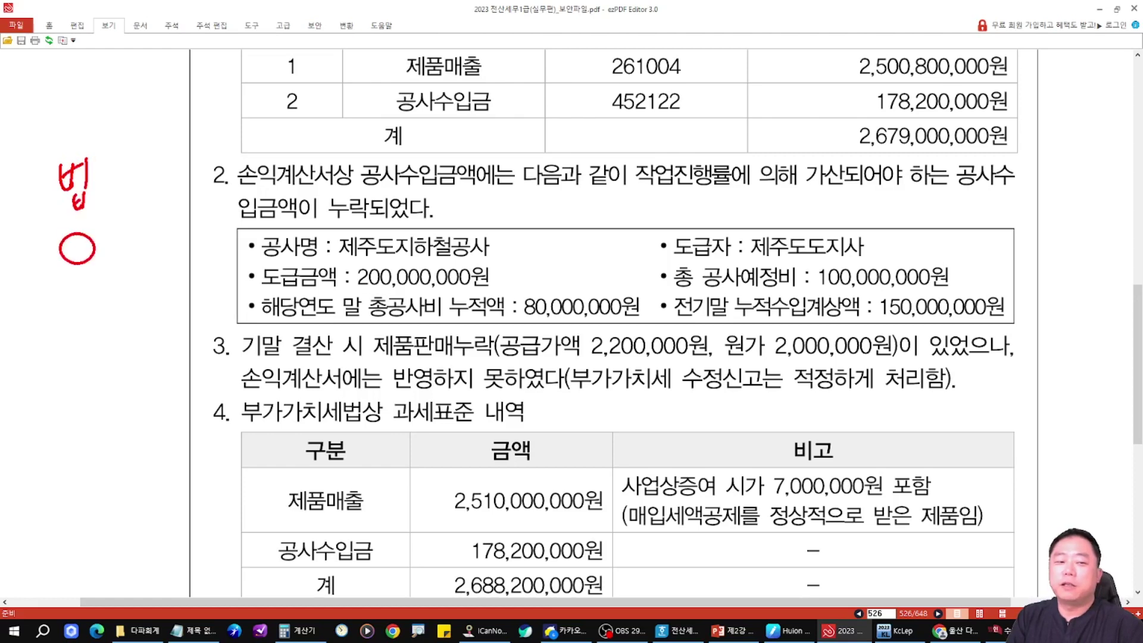
left_click_drag(166, 150, 168, 171)
left_click_drag(178, 149, 179, 164)
mouse_move(162, 186)
left_mouse_down()
mouse_move(188, 174)
mouse_move(161, 260)
left_mouse_up()
left_click_drag(160, 233, 182, 260)
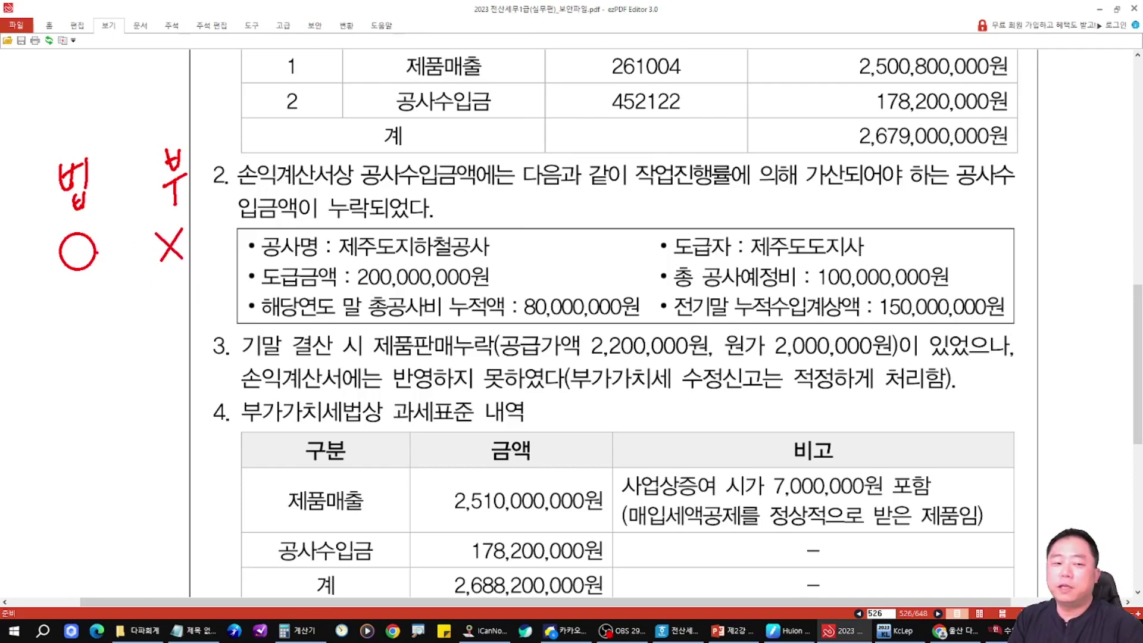
left_click_drag(113, 251, 128, 252)
mouse_move(126, 250)
left_mouse_down()
mouse_move(106, 257)
mouse_move(130, 250)
left_mouse_up()
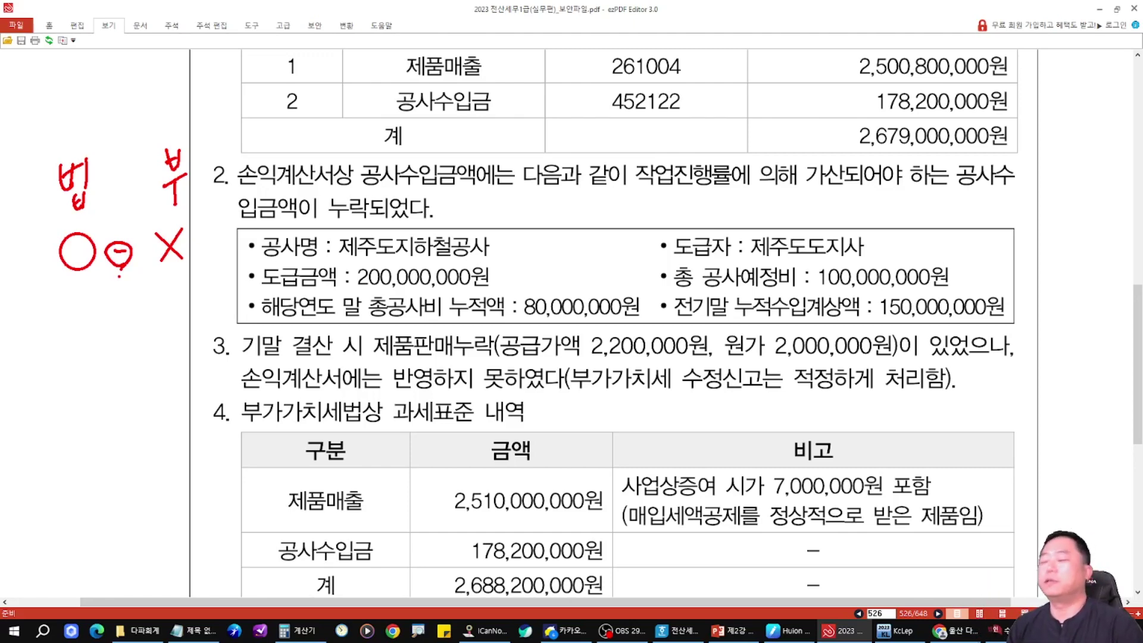
Step: Temporarily mark 제품판매누락 in item 3 of problem 526, then clear the marking
scroll(448, 417, "down", 1)
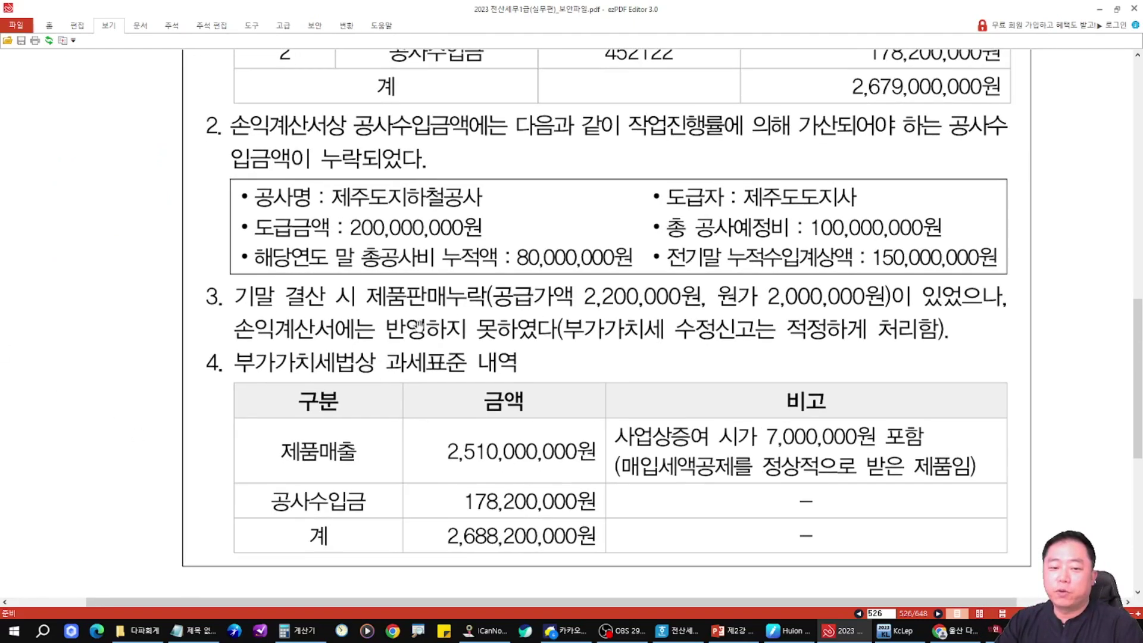
left_click_drag(360, 278, 489, 314)
key("Escape")
Step: In KcLep, examine the 제품매출 row under 기타수입금액조정, temporarily circling its 수입금액 and 대응원가 and annotating F3 below them
key("alt+Tab")
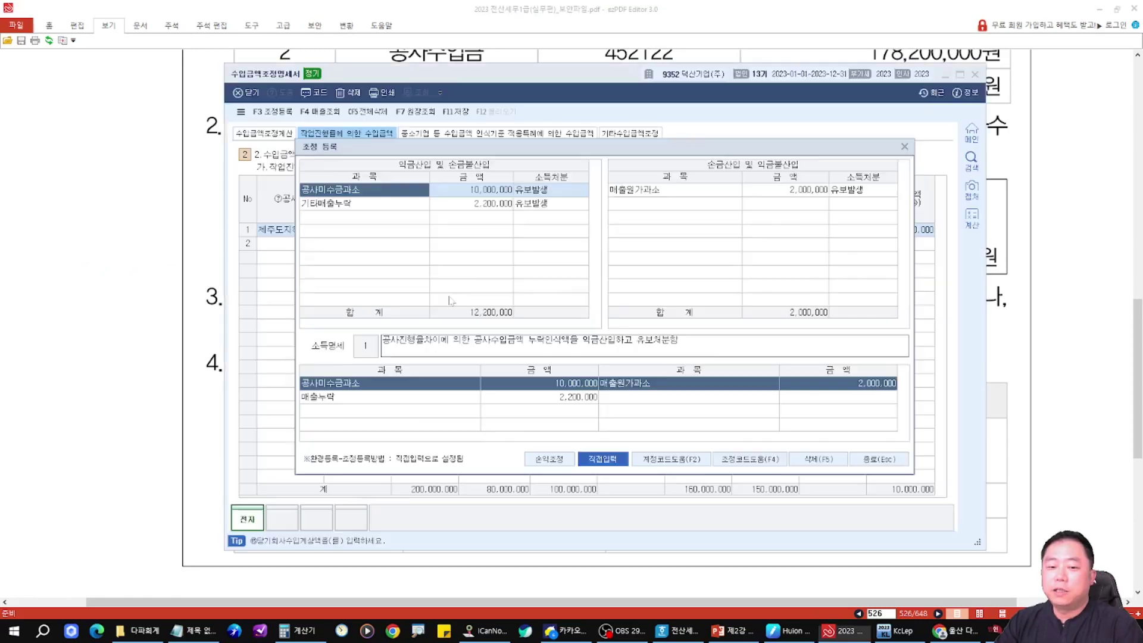
left_click(905, 147)
left_click(629, 133)
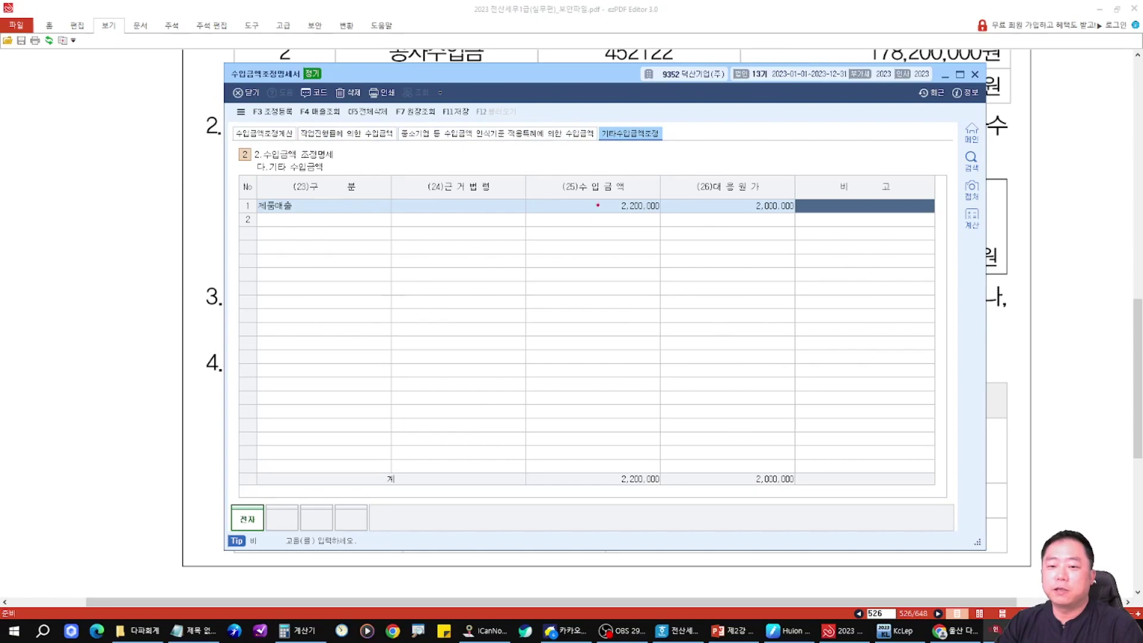
left_click_drag(577, 175, 589, 179)
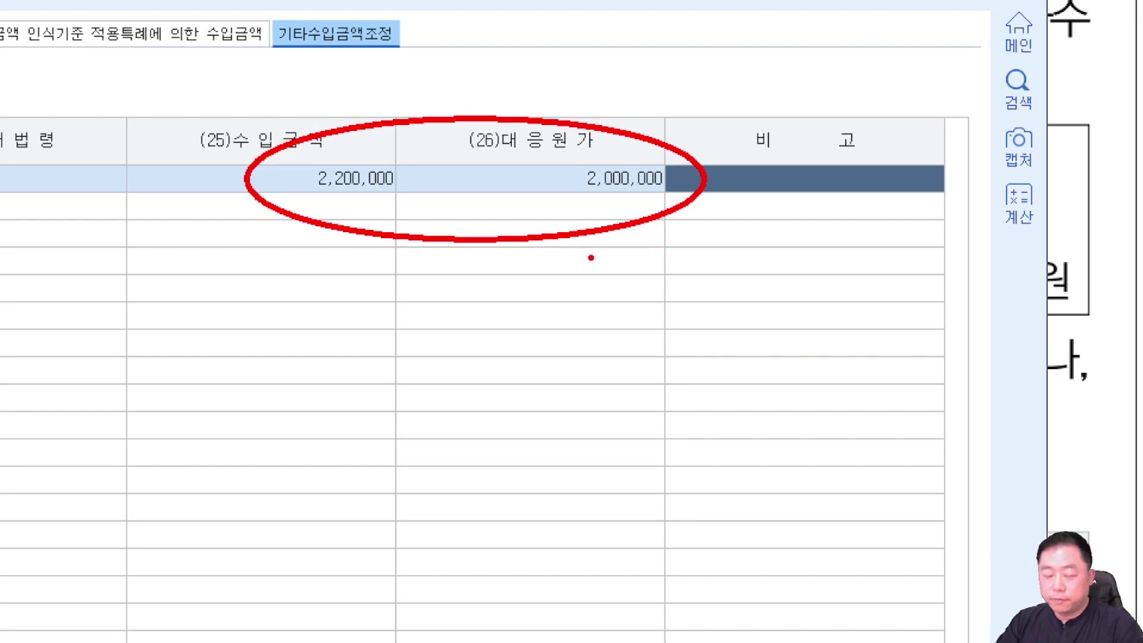
type("F3")
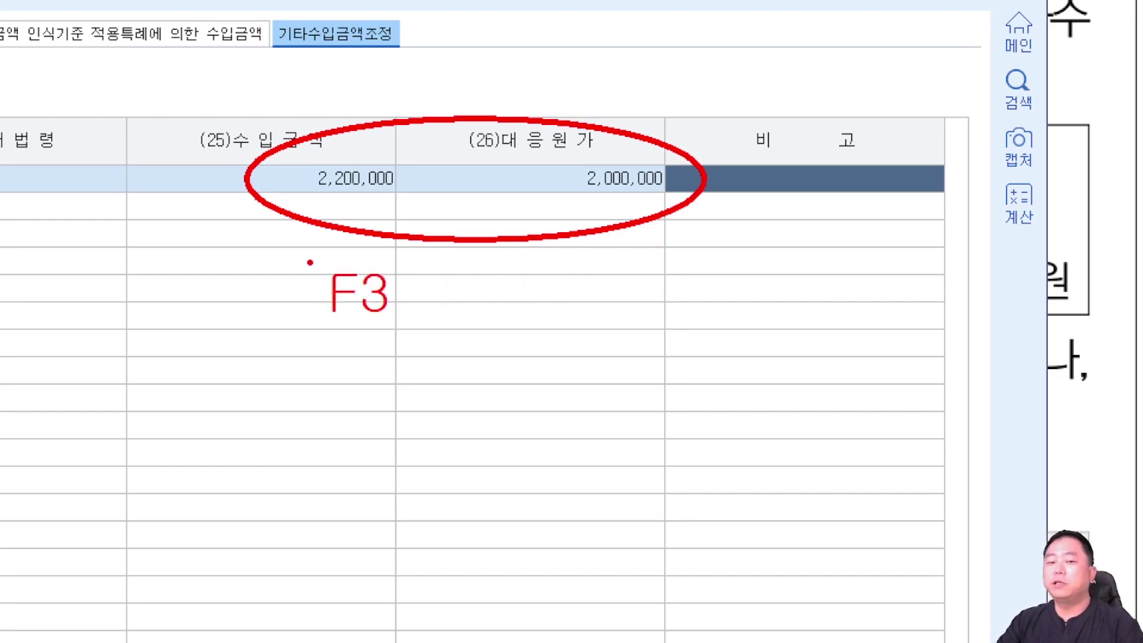
left_click_drag(299, 247, 304, 249)
left_click_drag(386, 349, 417, 359)
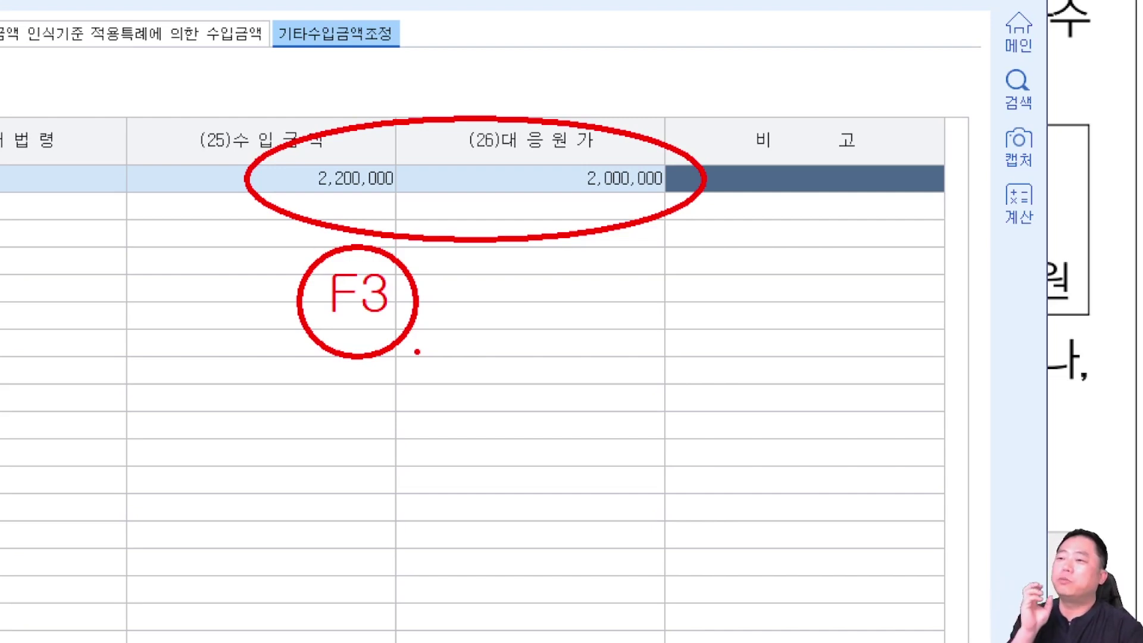
key("Escape")
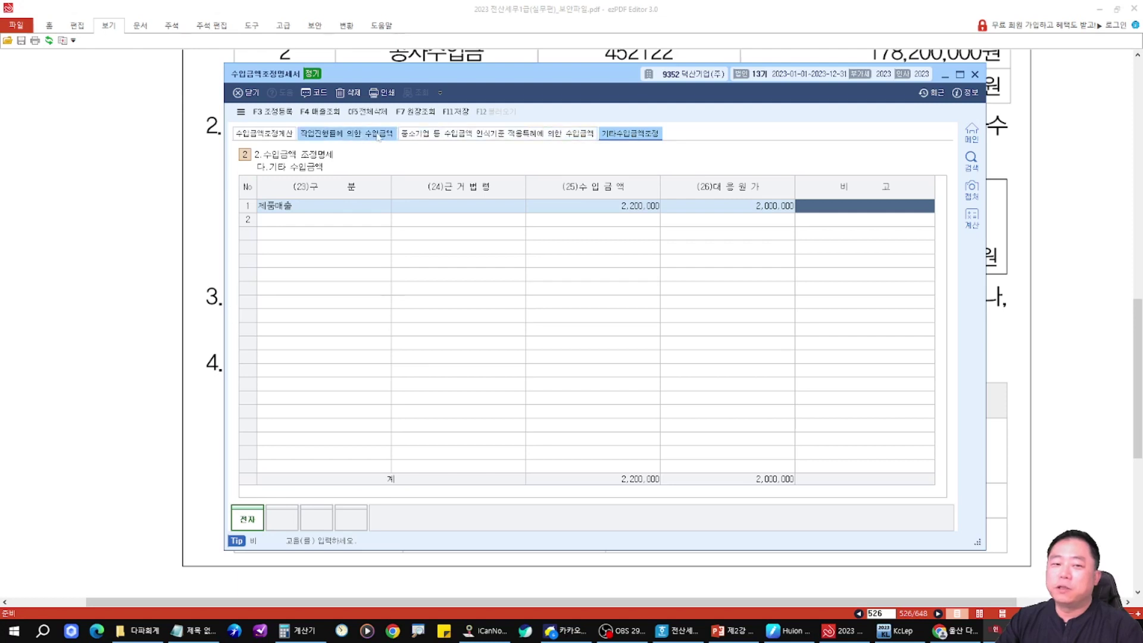
Step: Return to 작업진행률에 의한 수입금액 and temporarily circle the 조정등록 command
left_click(359, 135)
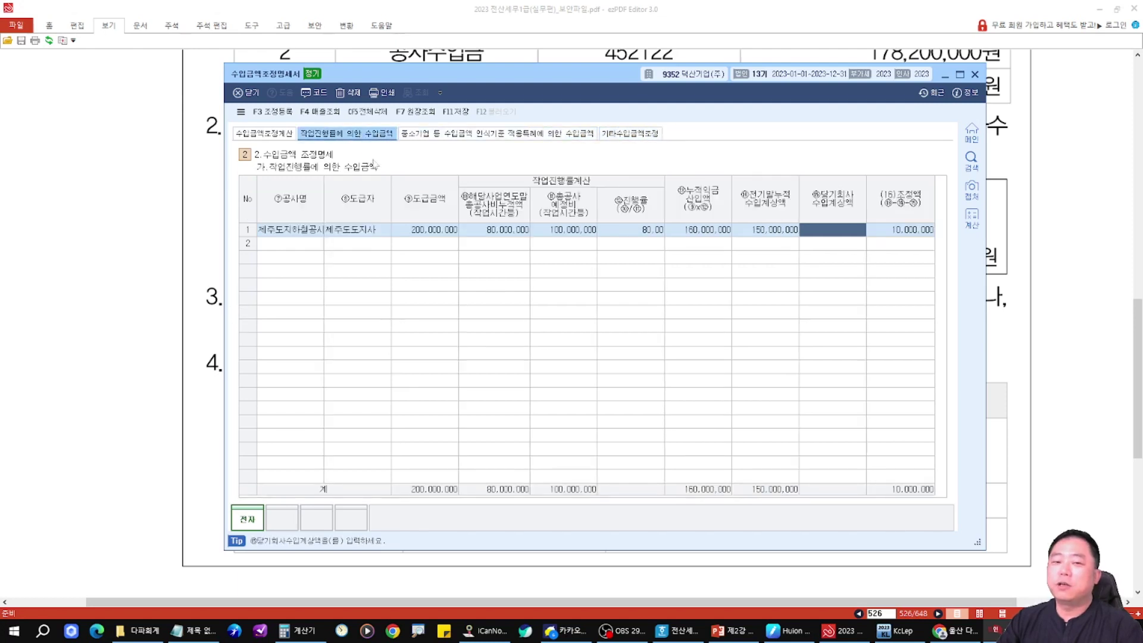
key("ctrl+2")
left_click_drag(250, 87, 299, 129)
key("ctrl+2")
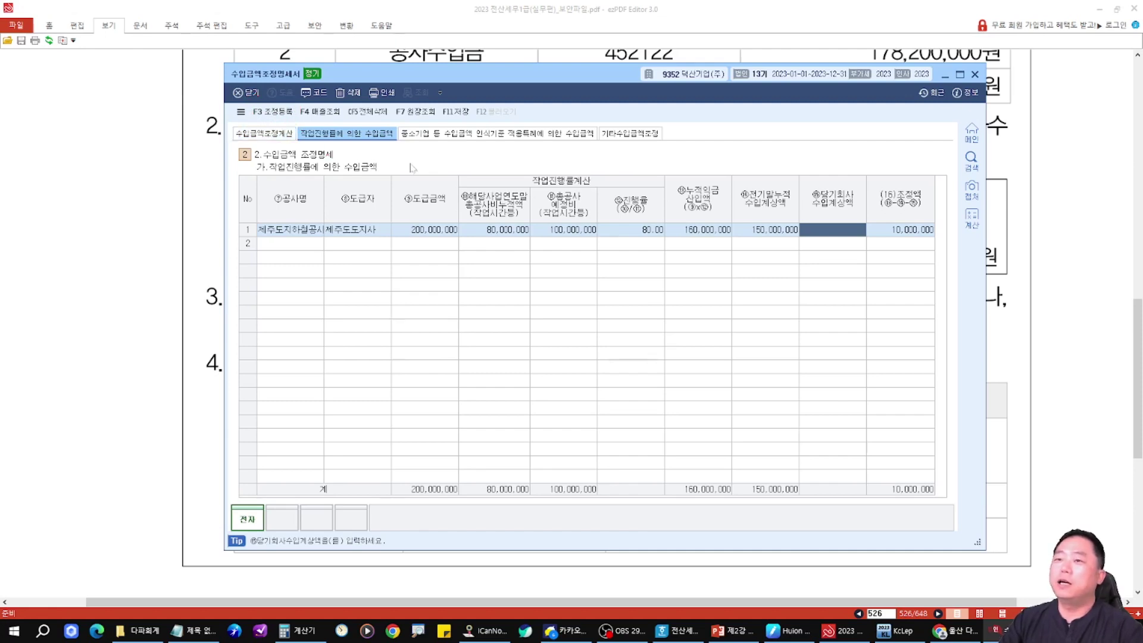
Step: Compare 기타수입금액조정 with 조정 등록, temporarily linking 수입금액 to the 매출누락 entries and 대응원가 to the 매출원가과소 entries
left_click(626, 134)
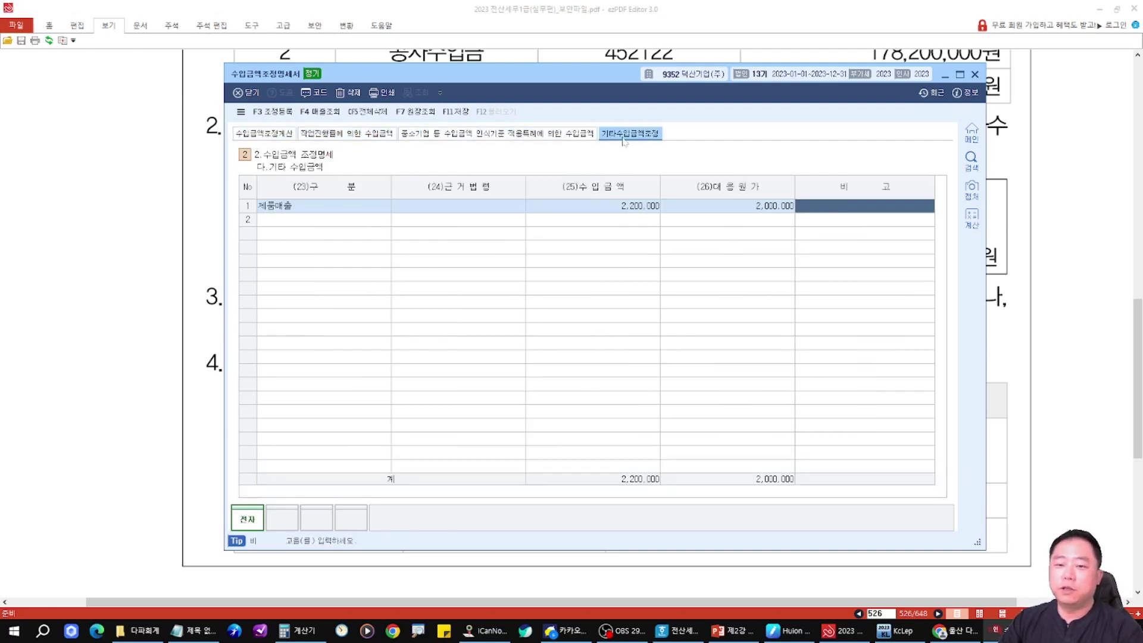
key("F3")
left_click_drag(611, 153, 646, 234)
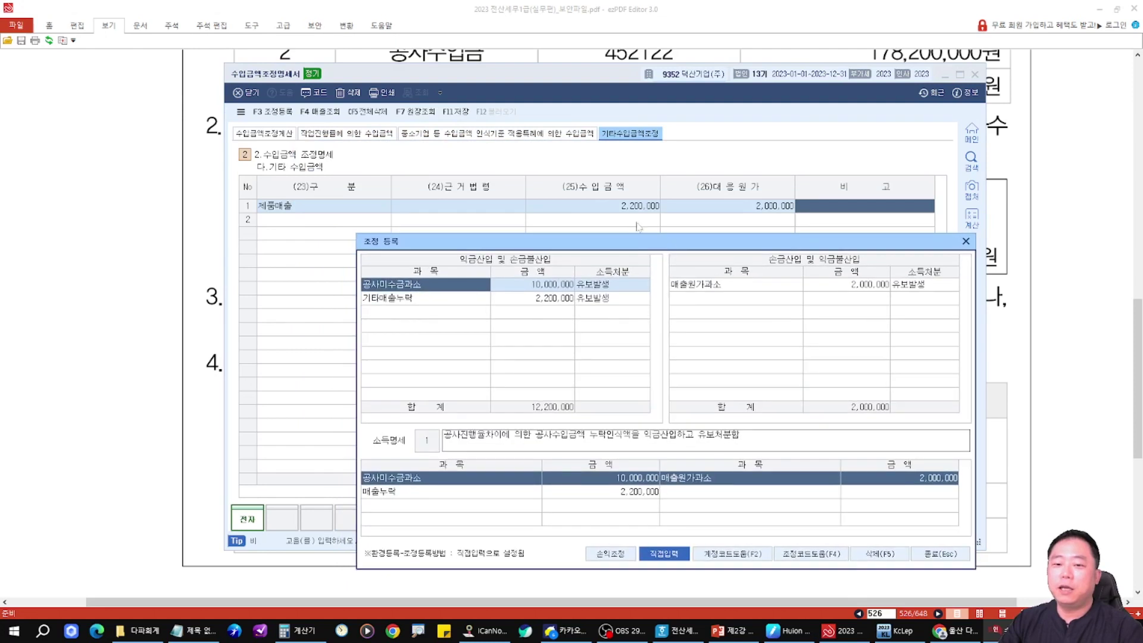
left_click_drag(604, 177, 606, 179)
mouse_move(627, 218)
left_mouse_down()
mouse_move(560, 287)
mouse_move(555, 321)
mouse_move(625, 480)
left_mouse_up()
mouse_move(754, 178)
left_mouse_down()
mouse_move(794, 218)
mouse_move(752, 184)
left_mouse_up()
mouse_move(806, 222)
left_mouse_down()
mouse_move(846, 265)
mouse_move(848, 286)
mouse_move(875, 265)
left_mouse_up()
mouse_move(881, 305)
left_mouse_down()
mouse_move(904, 456)
mouse_move(961, 493)
mouse_move(946, 458)
left_mouse_up()
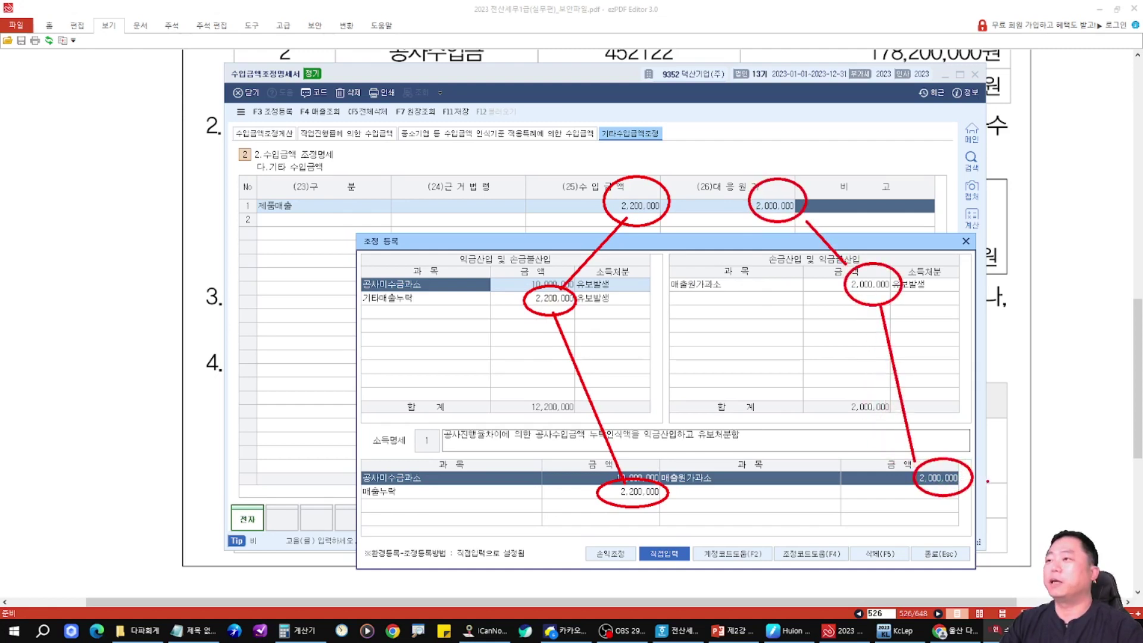
key("Escape")
key("Escape")
Step: Review 수입금액조정계산, temporarily circling the 제품매출 가산 amount and the area beside the 수입금액조정명세 total
left_click(259, 135)
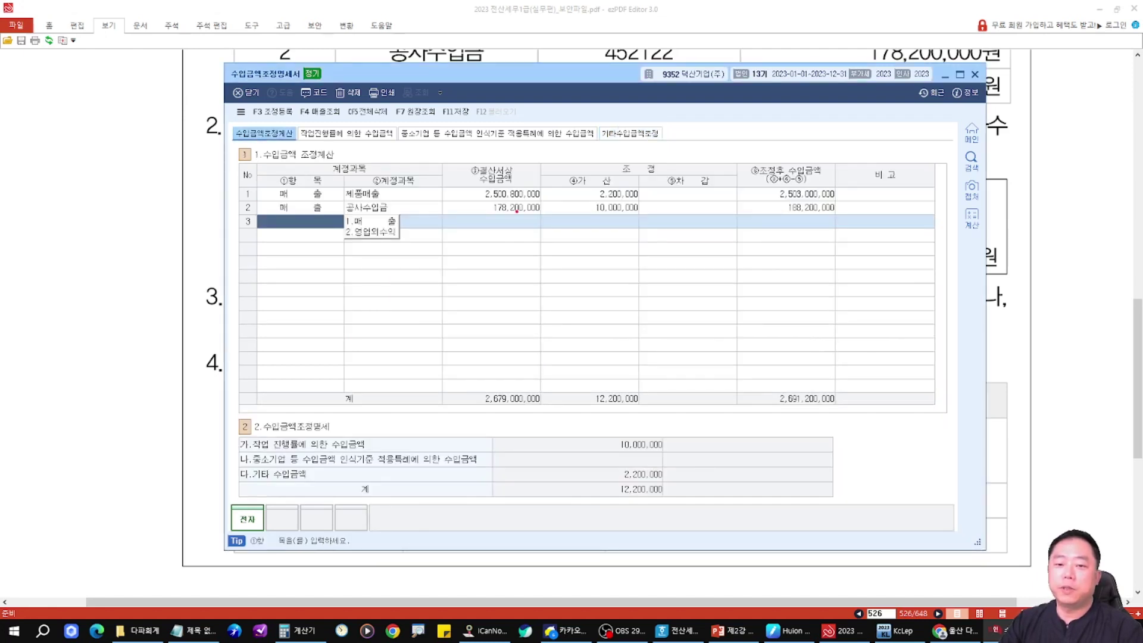
mouse_move(581, 190)
left_mouse_down()
mouse_move(613, 180)
mouse_move(631, 206)
mouse_move(607, 206)
left_mouse_up()
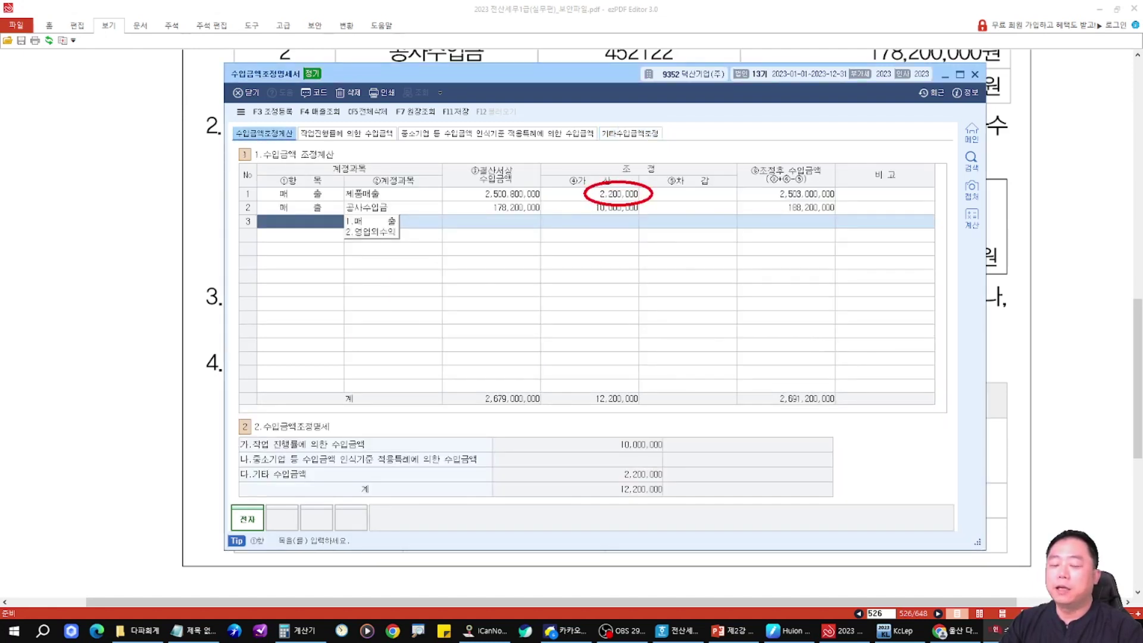
left_click_drag(697, 472, 797, 516)
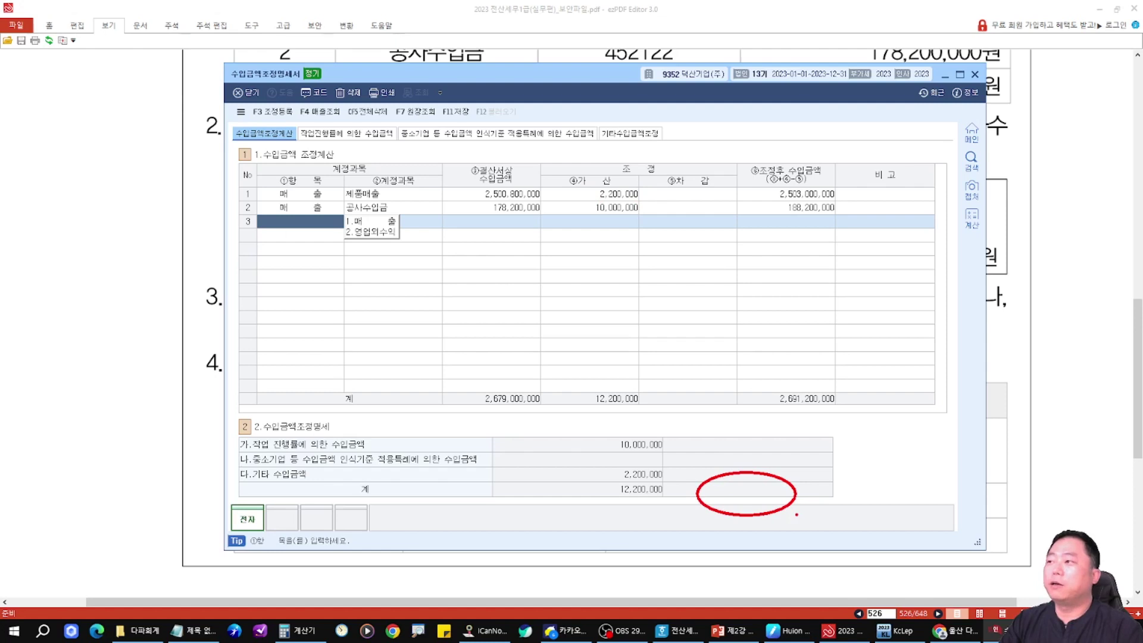
Step: Temporarily link the blank area beside the 수입금액조정명세 total to the 제품매출 가산 amount, and save the 수입금액조정명세서
mouse_move(744, 486)
left_mouse_down()
mouse_move(732, 268)
mouse_move(623, 203)
mouse_move(659, 206)
left_mouse_up()
mouse_move(589, 196)
left_mouse_down()
mouse_move(645, 181)
mouse_move(586, 200)
left_mouse_up()
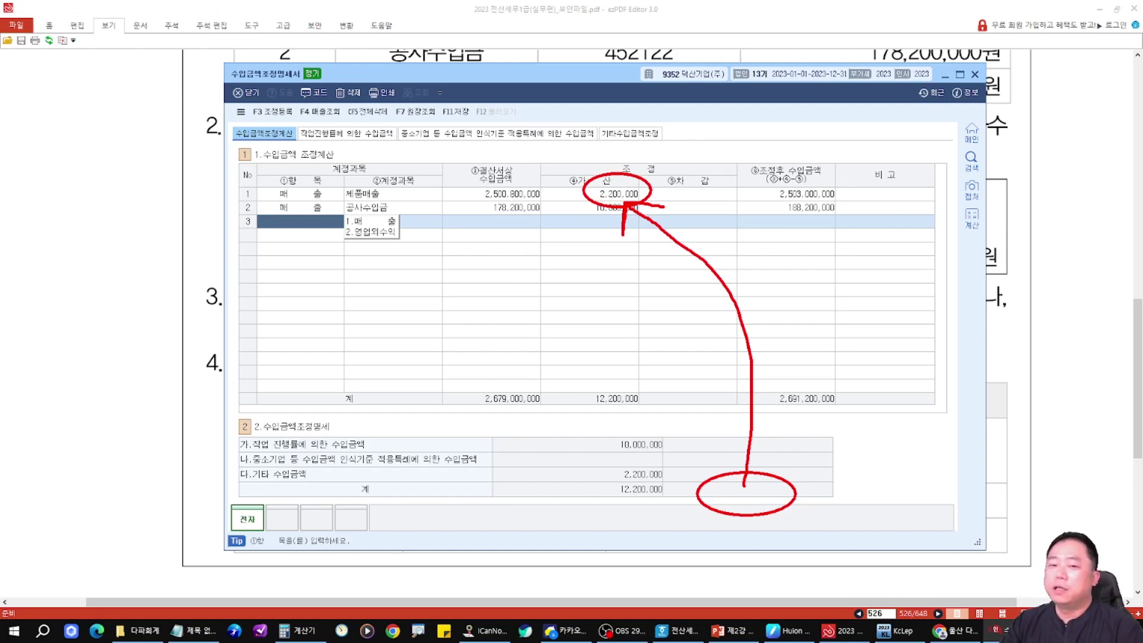
key("Escape")
key("F11")
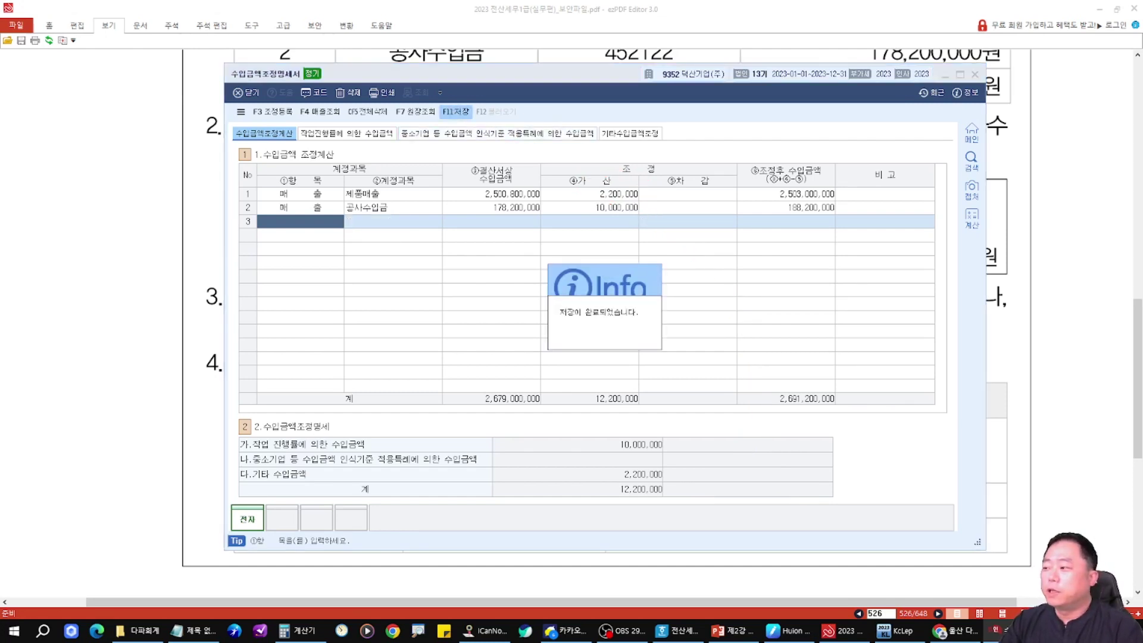
Step: Bring up the 조정후수입금액명세서 and arrange it side by side with the 수입금액조정명세서
left_click_drag(1142, 140, 589, 73)
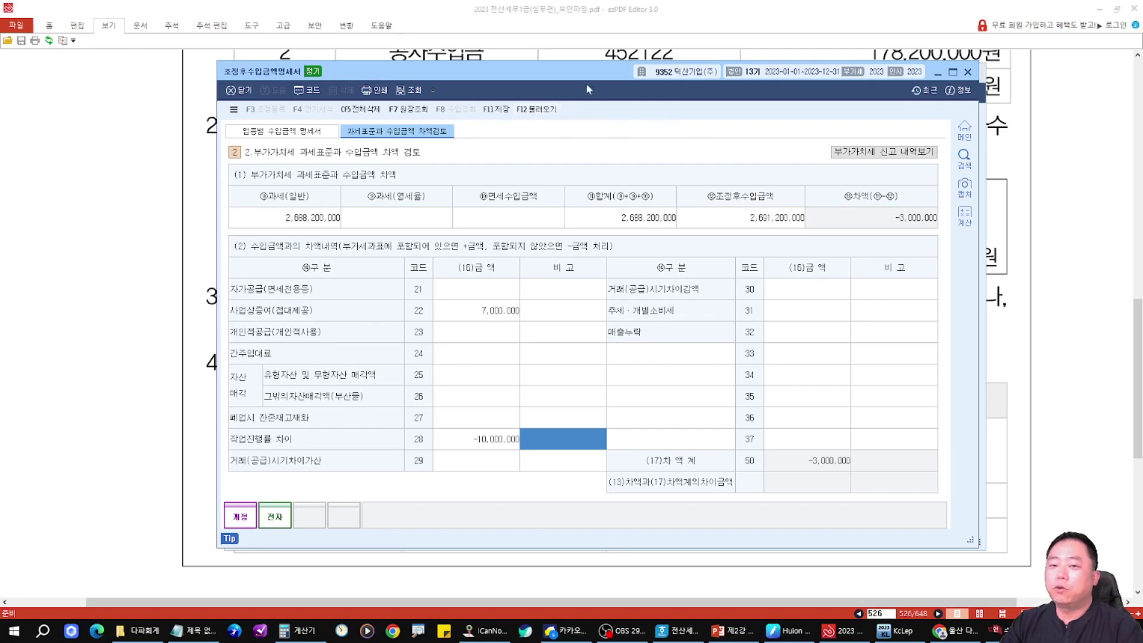
left_click_drag(574, 79, 857, 118)
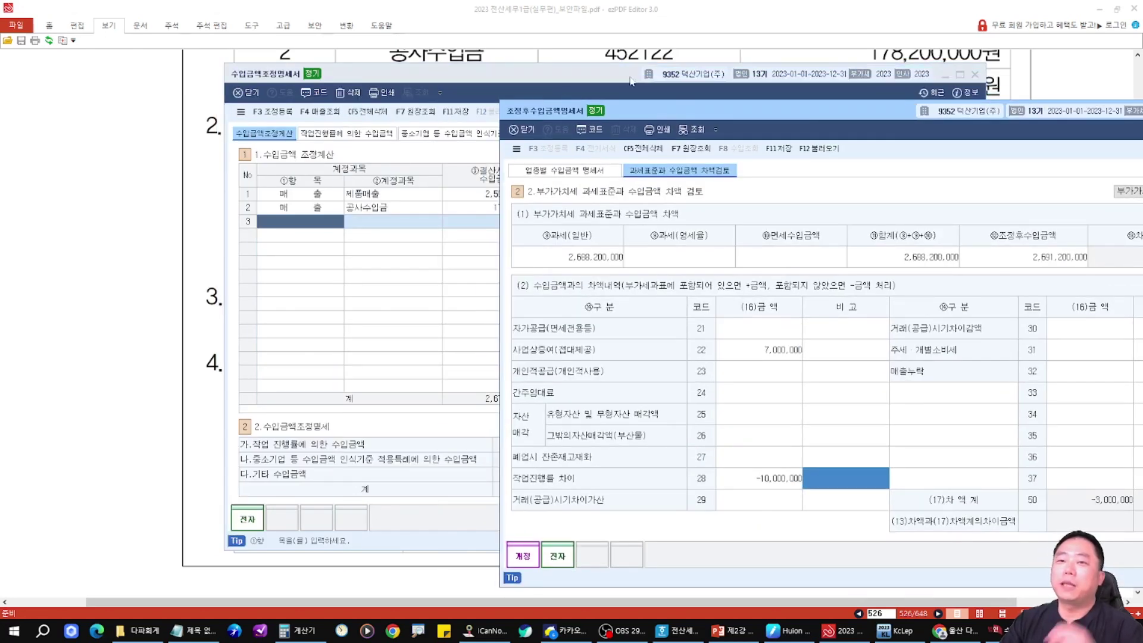
left_click_drag(631, 81, 202, 69)
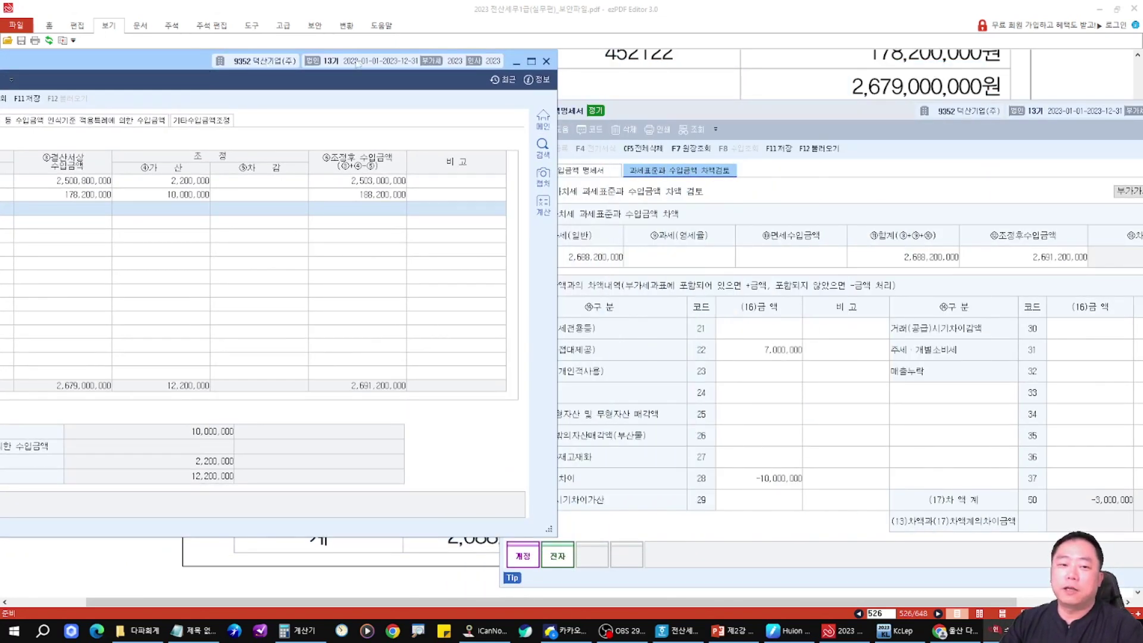
left_click_drag(327, 63, 219, 67)
Step: Compare 조정후 수입금액 with the 업종별 수입금액 명세서 amounts, temporarily linking the two columns and circling the 수출 column
mouse_move(309, 366)
left_mouse_down()
mouse_move(317, 388)
mouse_move(761, 491)
mouse_move(905, 485)
mouse_move(740, 472)
left_mouse_up()
left_click(570, 173)
mouse_move(244, 355)
left_mouse_down()
mouse_move(224, 380)
mouse_move(253, 357)
left_mouse_up()
mouse_move(332, 400)
left_mouse_down()
mouse_move(789, 507)
mouse_move(948, 516)
left_mouse_up()
left_click_drag(991, 482, 1033, 542)
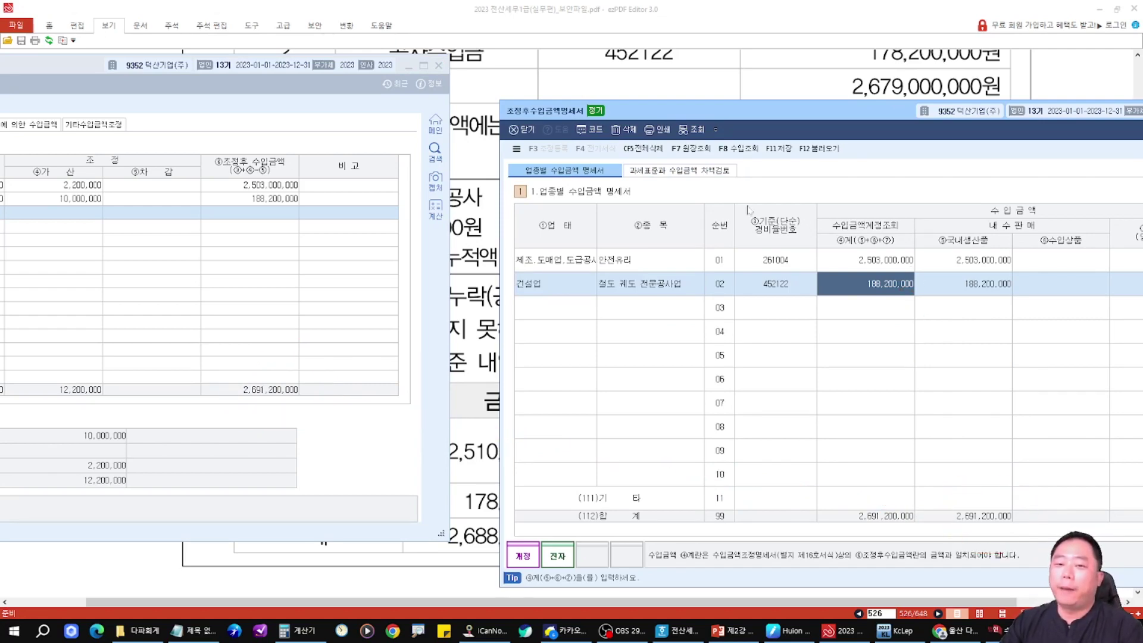
left_click_drag(792, 116, 517, 44)
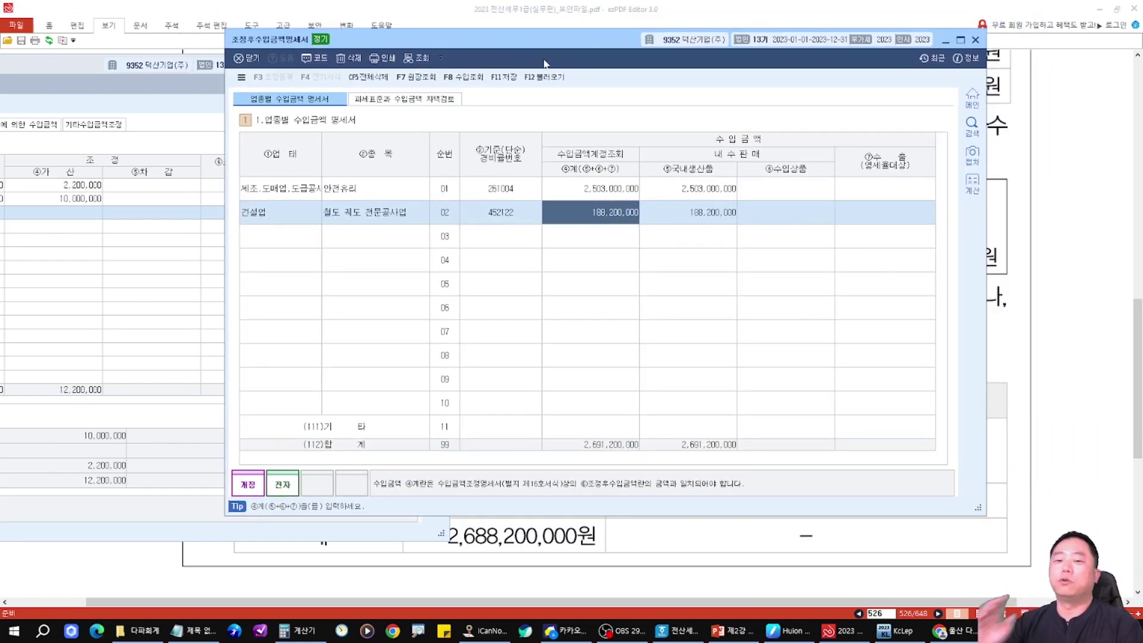
left_click_drag(376, 49, 506, 56)
mouse_move(256, 174)
left_mouse_down()
mouse_move(245, 196)
mouse_move(262, 174)
mouse_move(306, 231)
mouse_move(557, 291)
mouse_move(673, 229)
mouse_move(744, 256)
mouse_move(684, 214)
left_mouse_up()
left_click_drag(970, 154, 1000, 154)
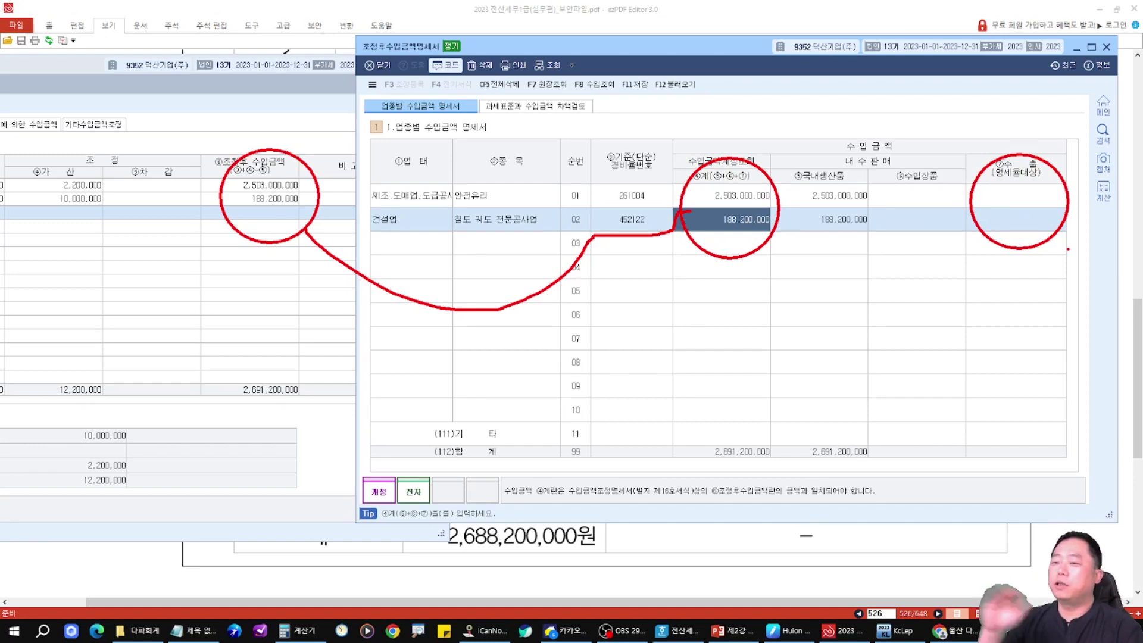
key("Escape")
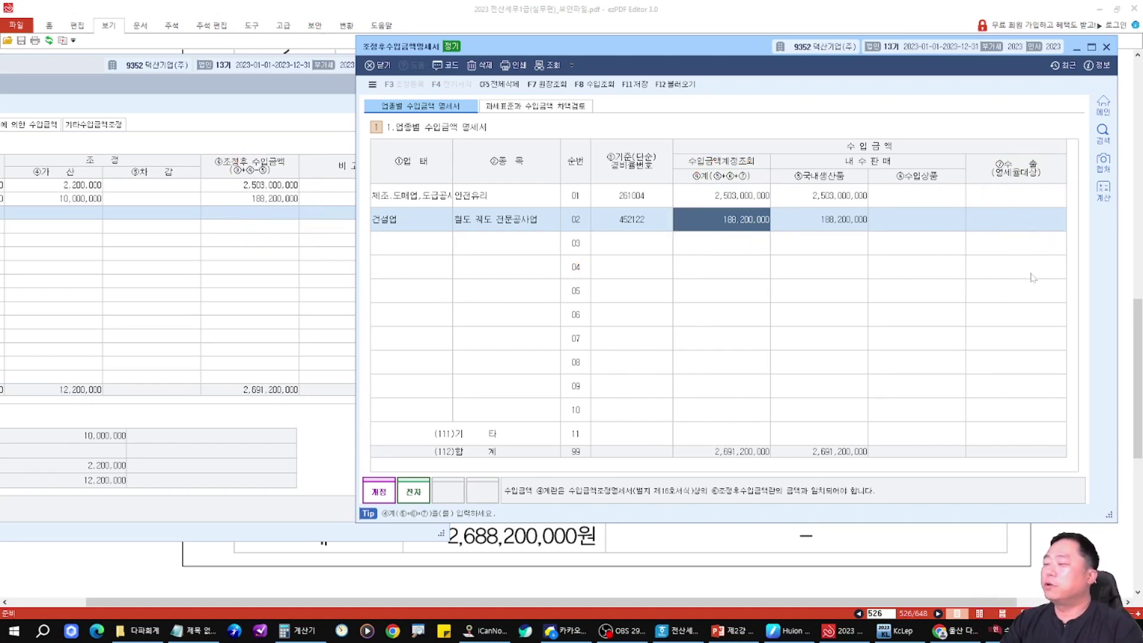
Step: In 과세표준과 수입금액 차액검토, temporarily link the 조정후 수입금액 total of the 수입금액조정명세서 to 조정후수입금액
left_click(586, 110)
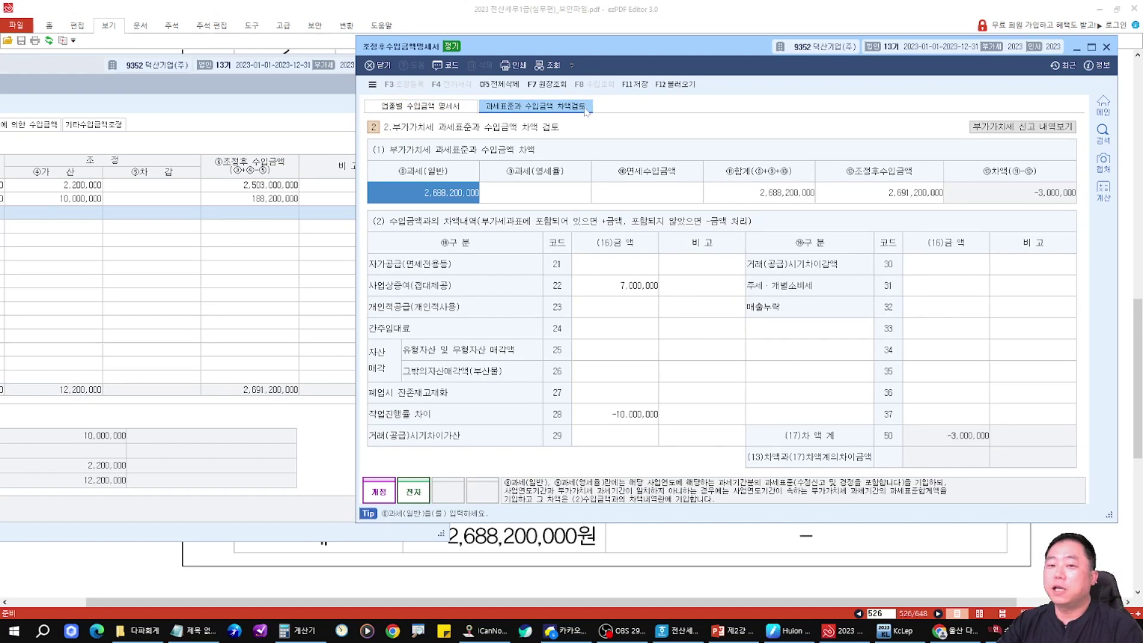
mouse_move(228, 363)
left_mouse_down()
mouse_move(366, 412)
mouse_move(830, 161)
mouse_move(892, 167)
mouse_move(875, 169)
left_mouse_up()
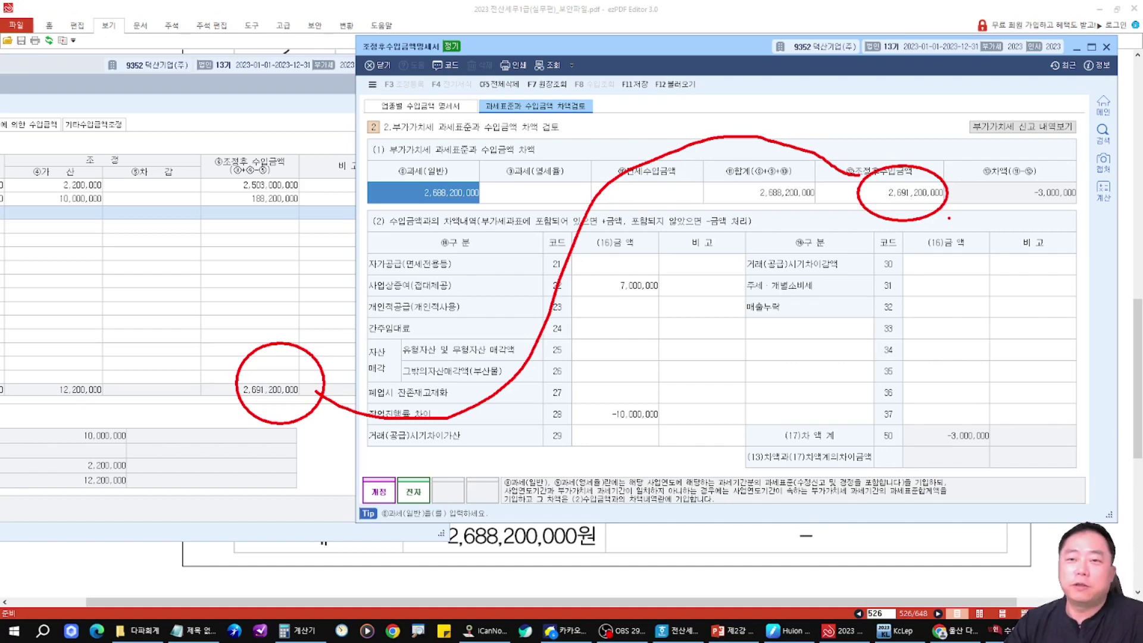
key("Escape")
left_click(271, 289)
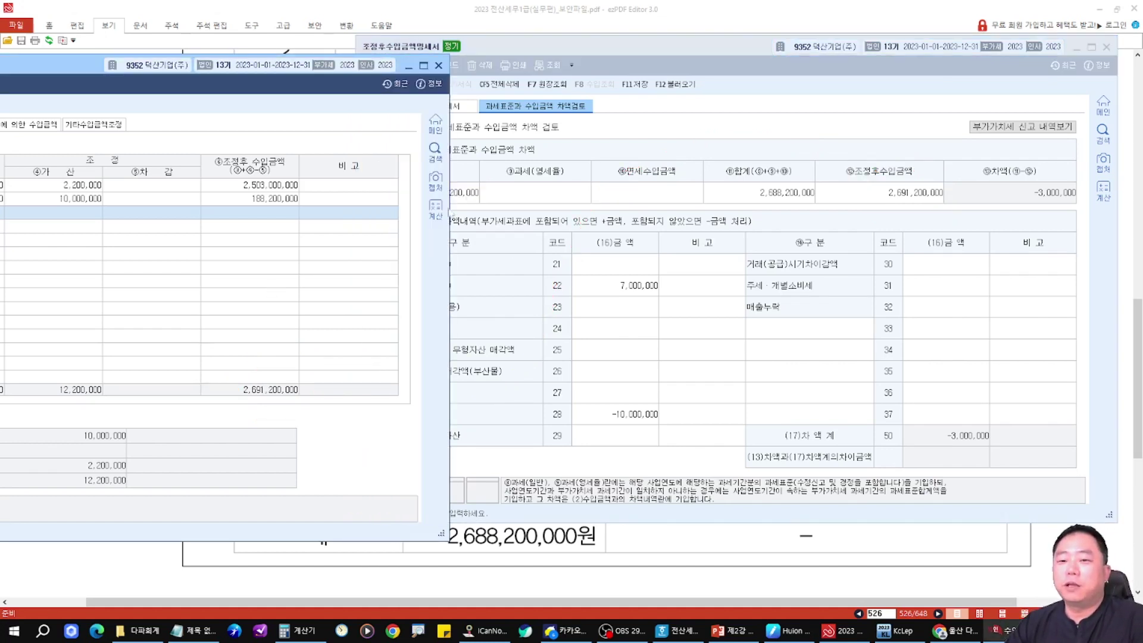
left_click(744, 129)
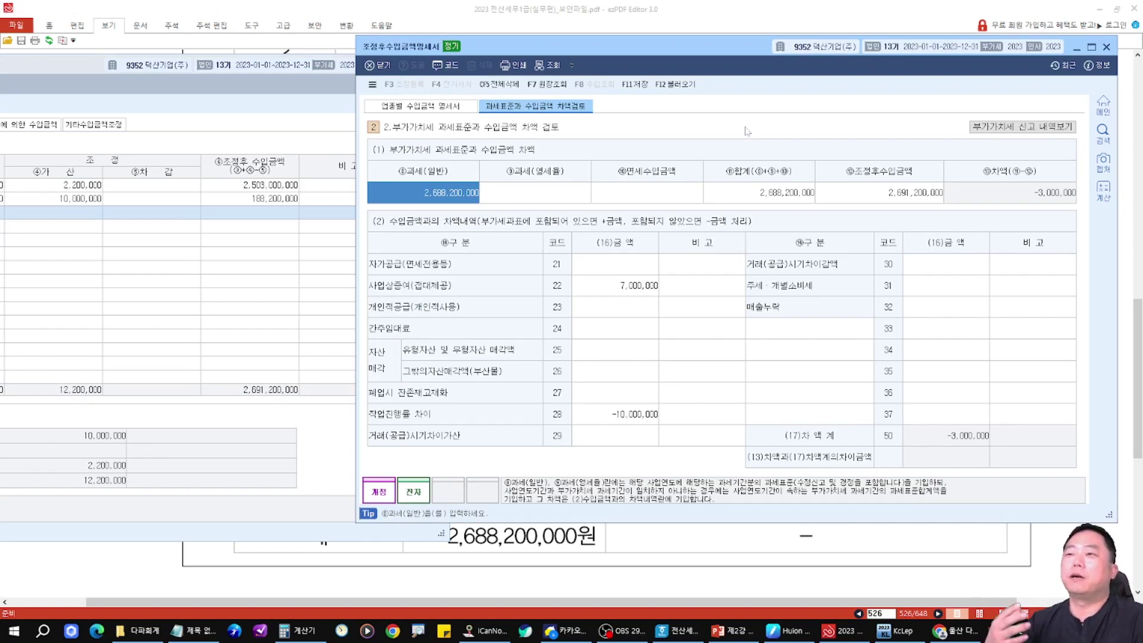
Step: Check 조정후수입금액 against the 업종별 수입금액 명세서 total, temporarily circling it and pointing to 과세(일반) in 차액검토
left_click_drag(844, 138, 846, 167)
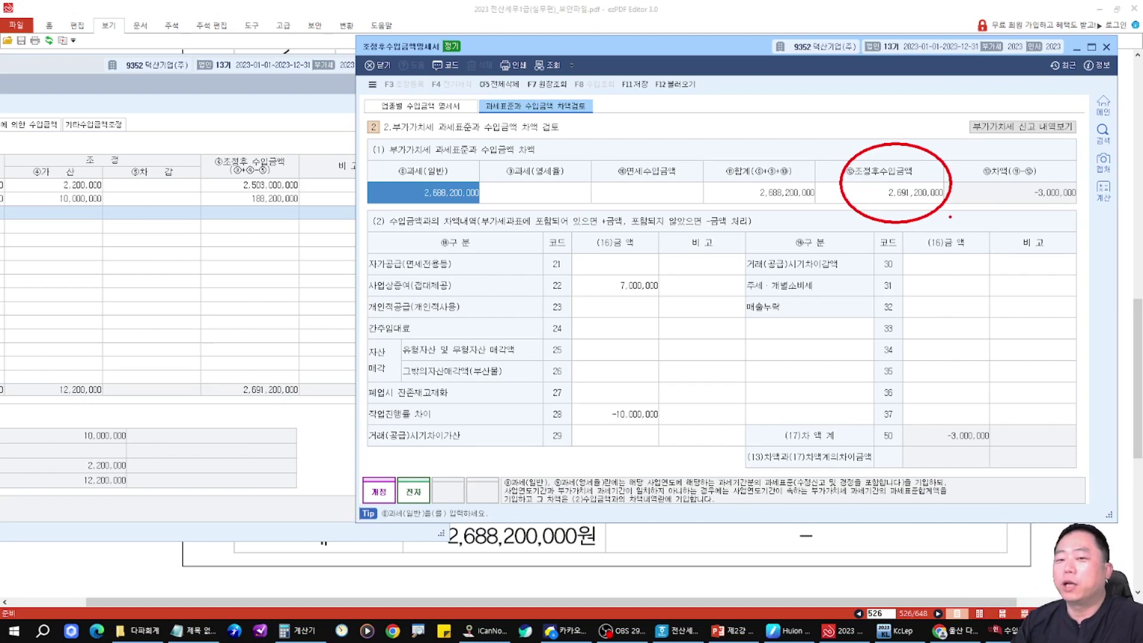
left_click(416, 105)
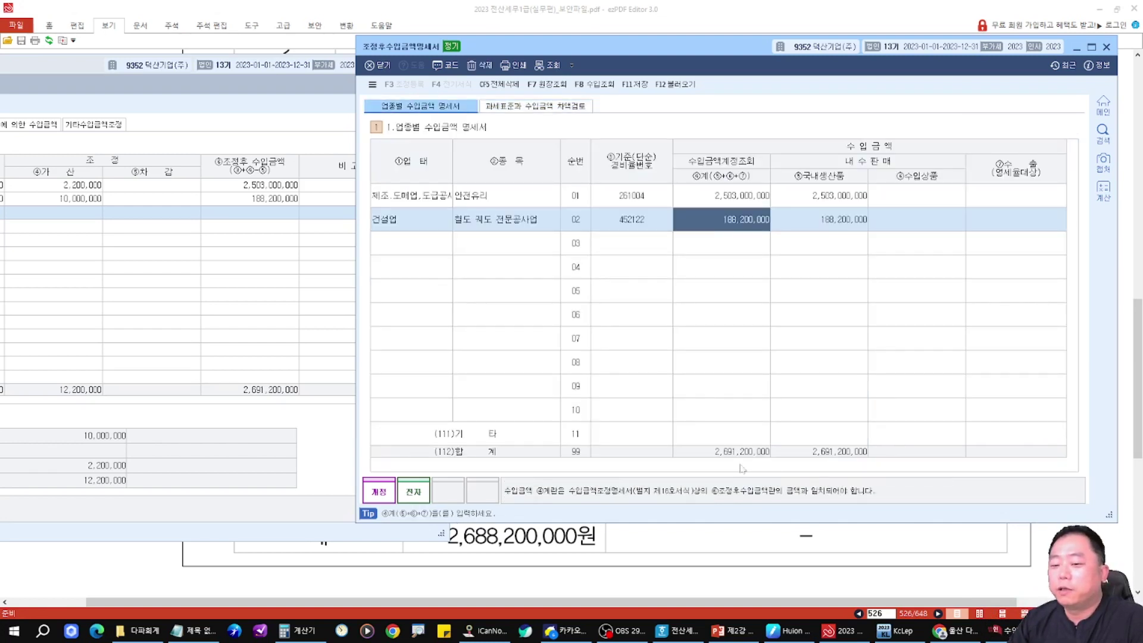
left_click(580, 107)
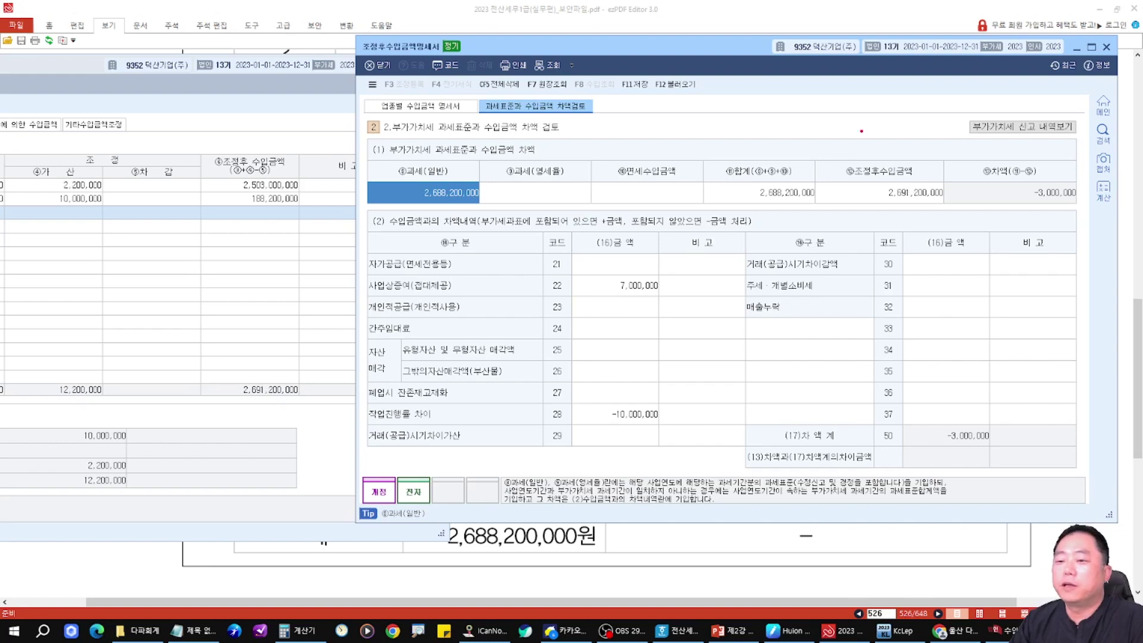
left_click_drag(861, 131, 974, 221)
left_click_drag(454, 206, 515, 297)
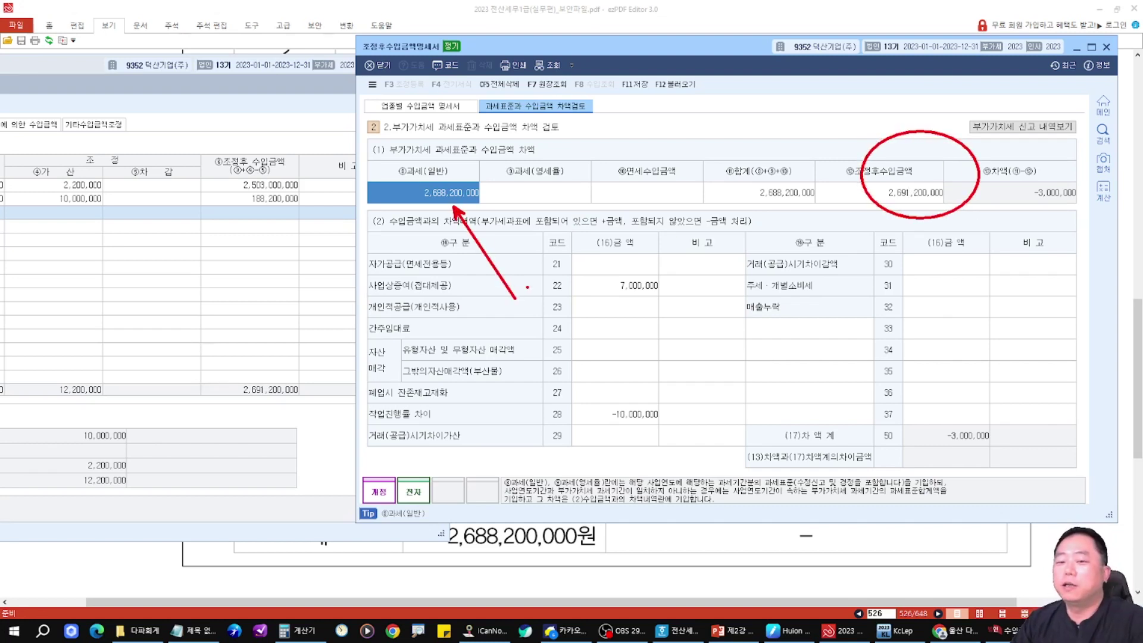
key("Escape")
Step: Temporarily circle the 작업진행률 차이 amount in the 차액내역 section
left_click_drag(577, 365, 686, 472)
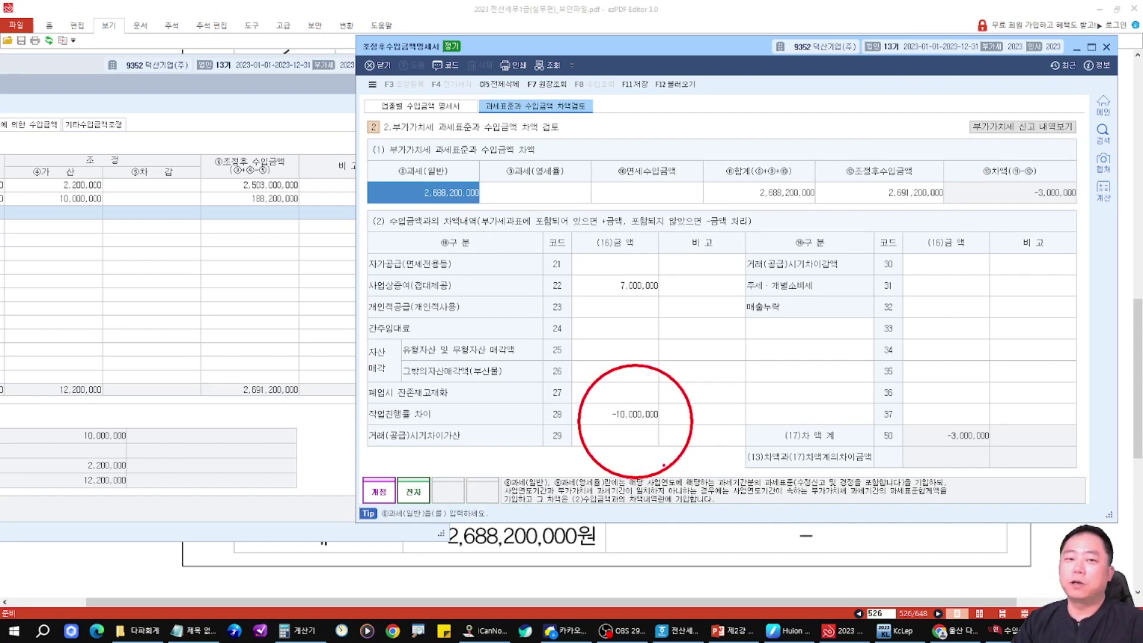
mouse_move(583, 375)
left_mouse_down()
mouse_move(621, 425)
mouse_move(674, 456)
left_mouse_up()
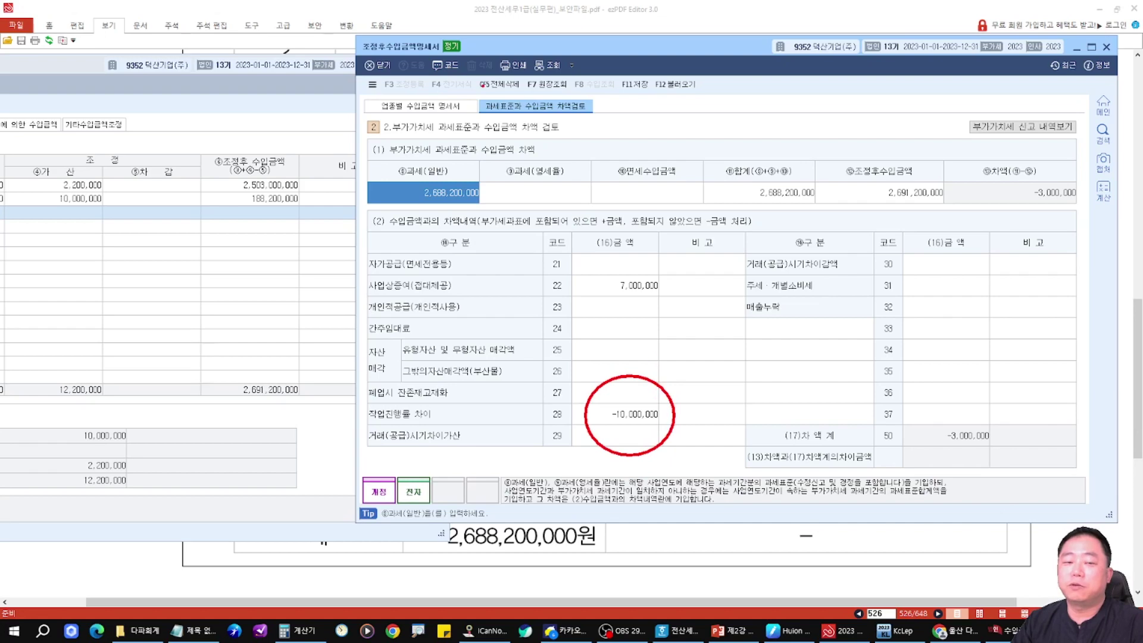
key("Escape")
Step: Compare the 사업상증여 시가 remark in the problem PDF with the 사업상증여 amount in KcLep, temporarily circling both
key("alt+Tab")
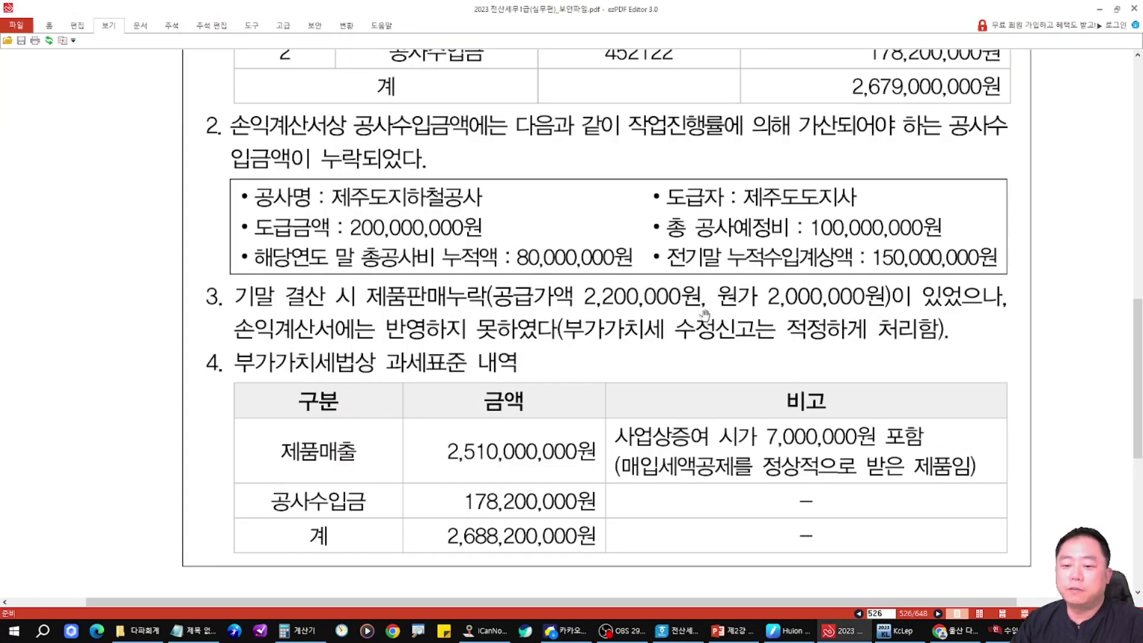
mouse_move(718, 407)
left_mouse_down()
mouse_move(833, 471)
mouse_move(864, 470)
left_mouse_up()
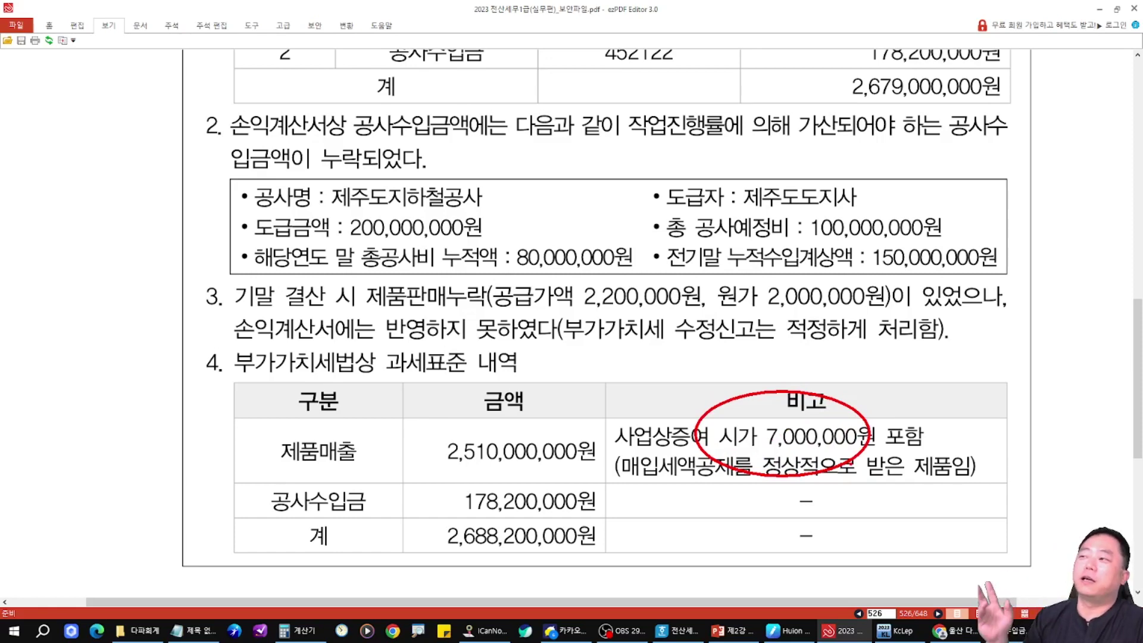
key("Escape")
key("alt+Tab")
left_click_drag(588, 249, 685, 317)
key("Escape")
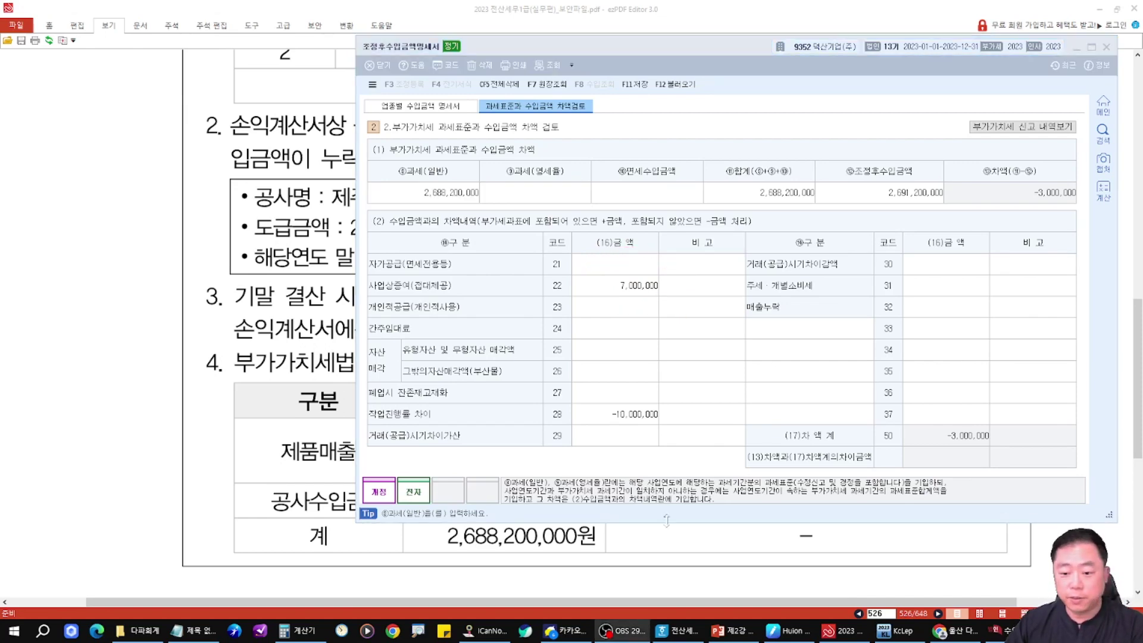
Step: Switch to the PowerPoint slide 관련문제(2023) and temporarily mark the entry for problem 396 (9304)
left_click(735, 631)
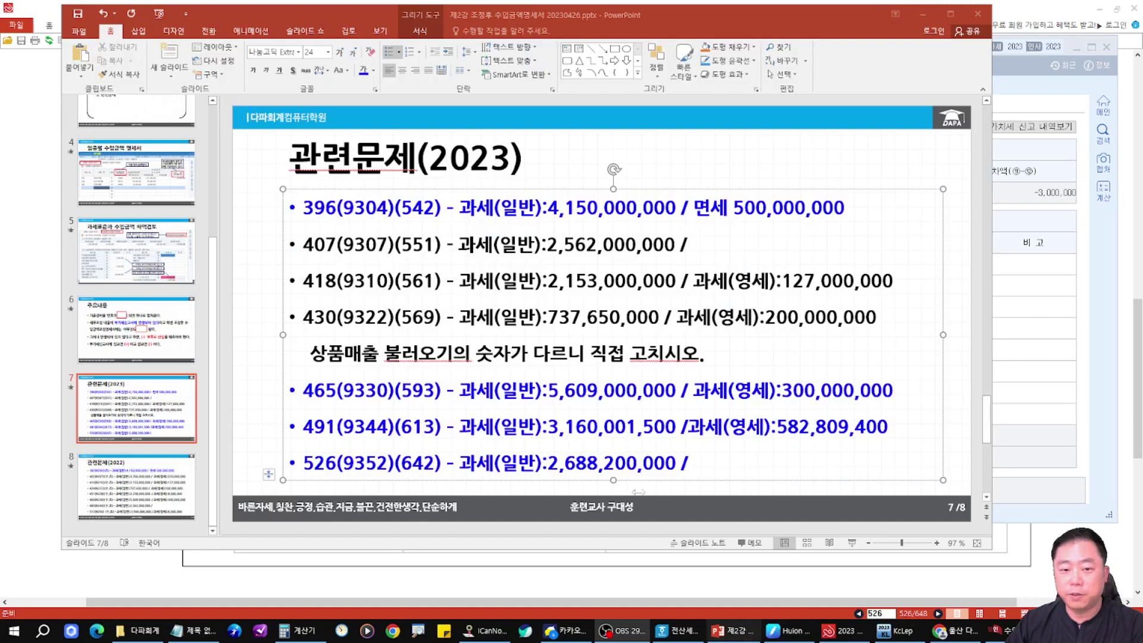
mouse_move(281, 183)
left_mouse_down()
mouse_move(829, 258)
mouse_move(863, 229)
mouse_move(930, 310)
left_mouse_up()
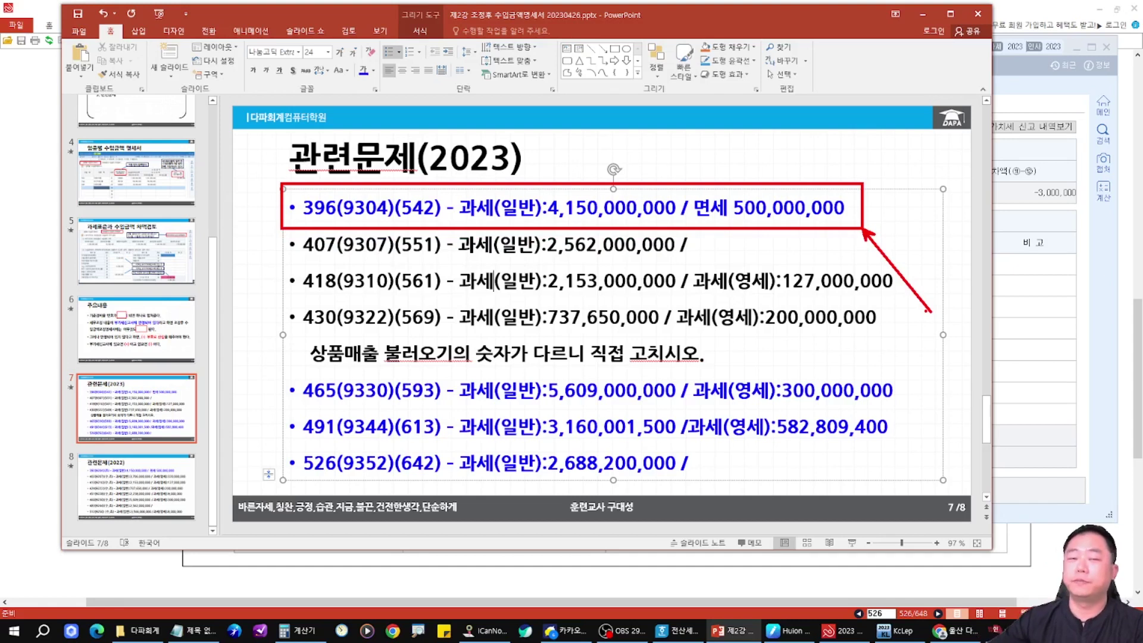
key("e")
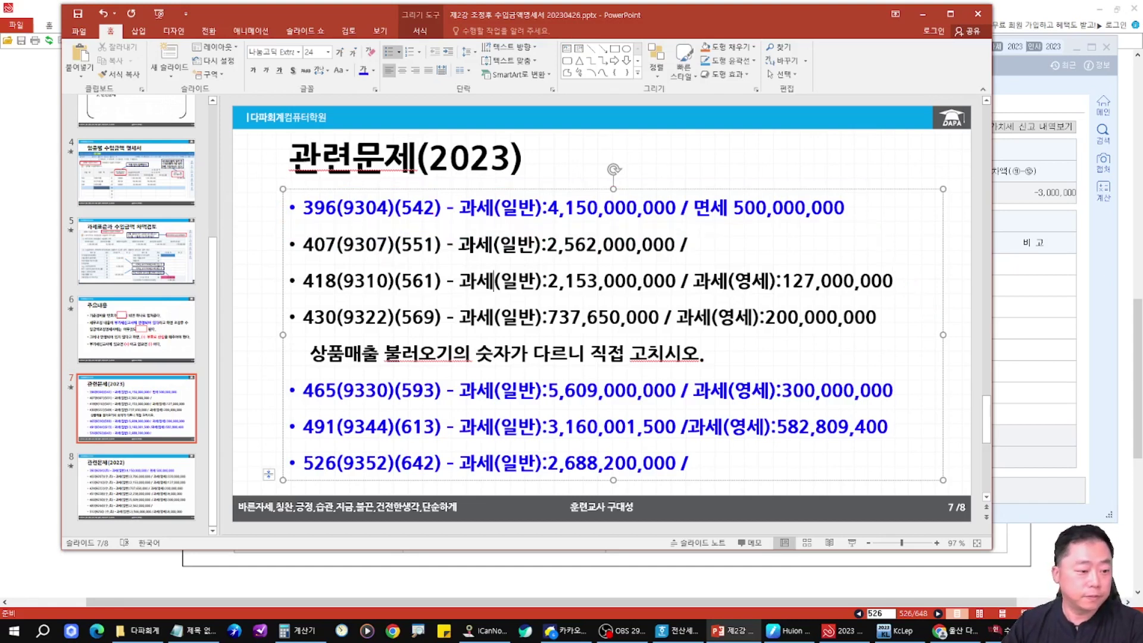
key("Escape")
mouse_move(288, 188)
left_mouse_down()
mouse_move(523, 230)
mouse_move(454, 229)
left_mouse_up()
key("Escape")
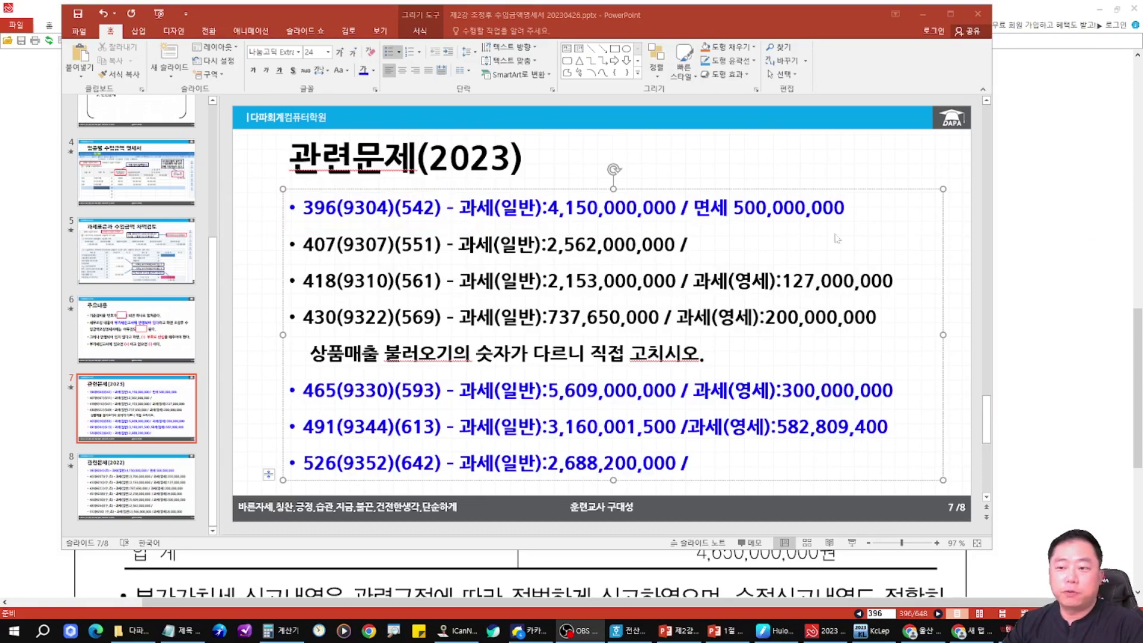
Step: Review the 손익계산서 매출액 table for problem 396 in the PDF, temporarily circling 제품매출, 공사수입금 and their amounts
key("alt+Tab")
scroll(842, 256, "up", 2)
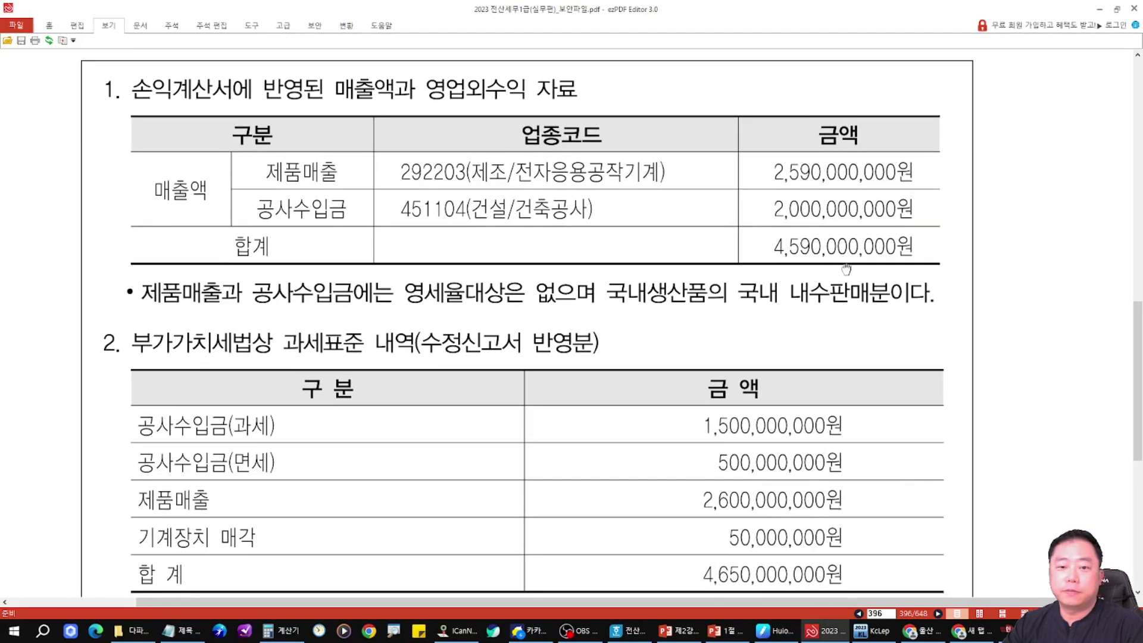
scroll(846, 269, "down", 1)
mouse_move(236, 134)
left_mouse_down()
mouse_move(241, 157)
mouse_move(364, 178)
mouse_move(280, 124)
left_mouse_up()
mouse_move(741, 124)
left_mouse_down()
mouse_move(919, 190)
mouse_move(750, 134)
left_mouse_up()
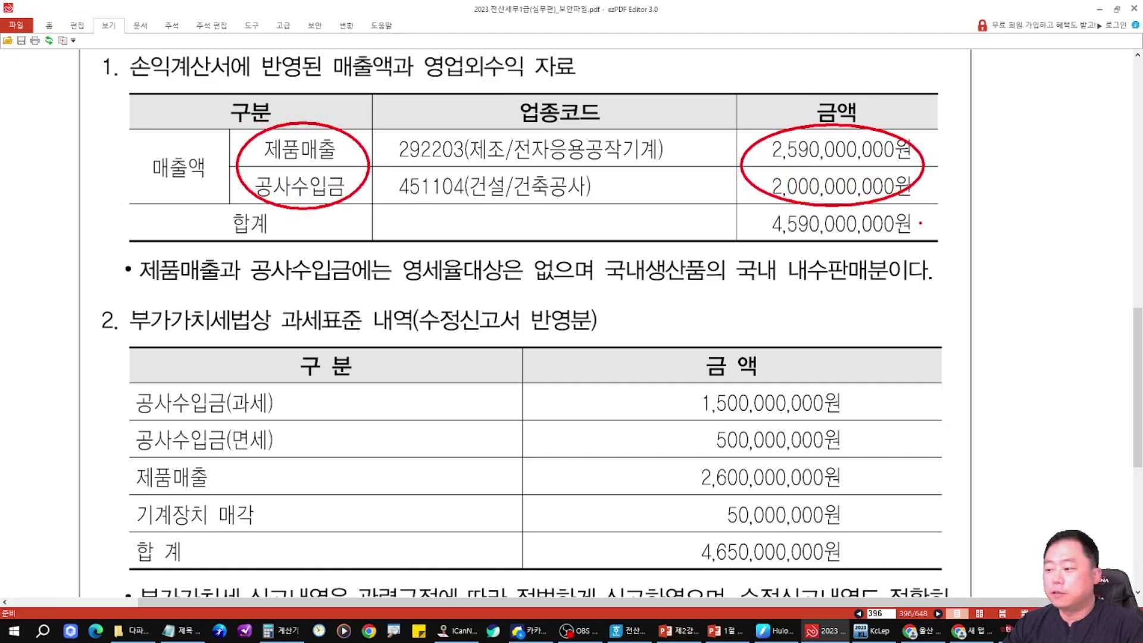
key("Escape")
key("alt+Tab")
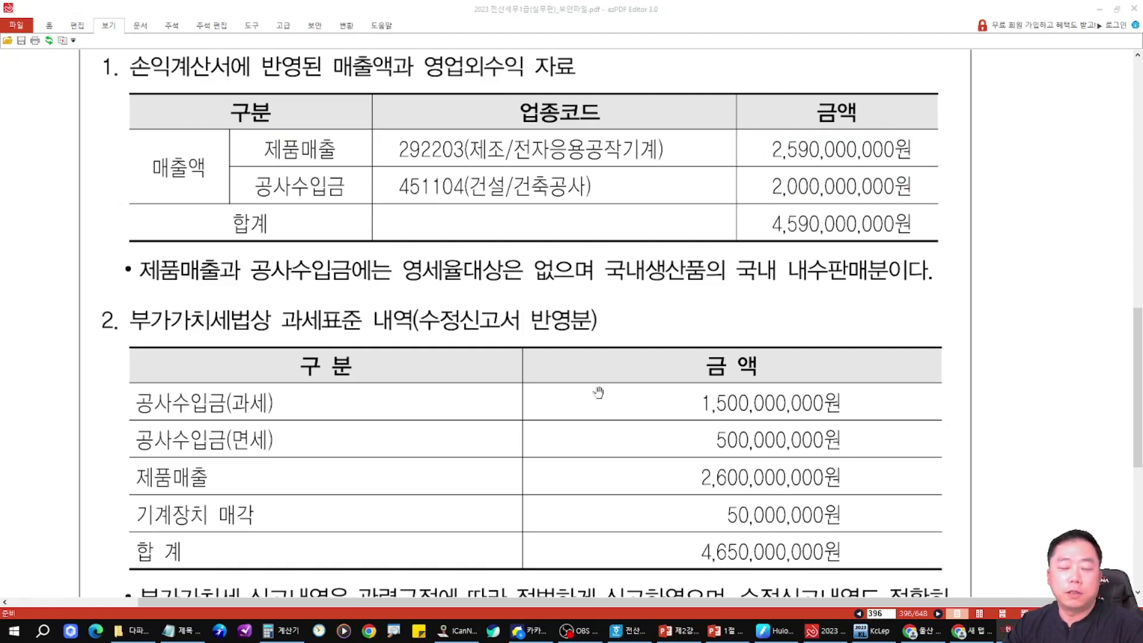
Step: Read problem 396 from its instruction to the 세무조정사항, temporarily circling the requested 조정후수입금액명세서
scroll(605, 414, "up", 3)
left_click_drag(526, 90, 530, 98)
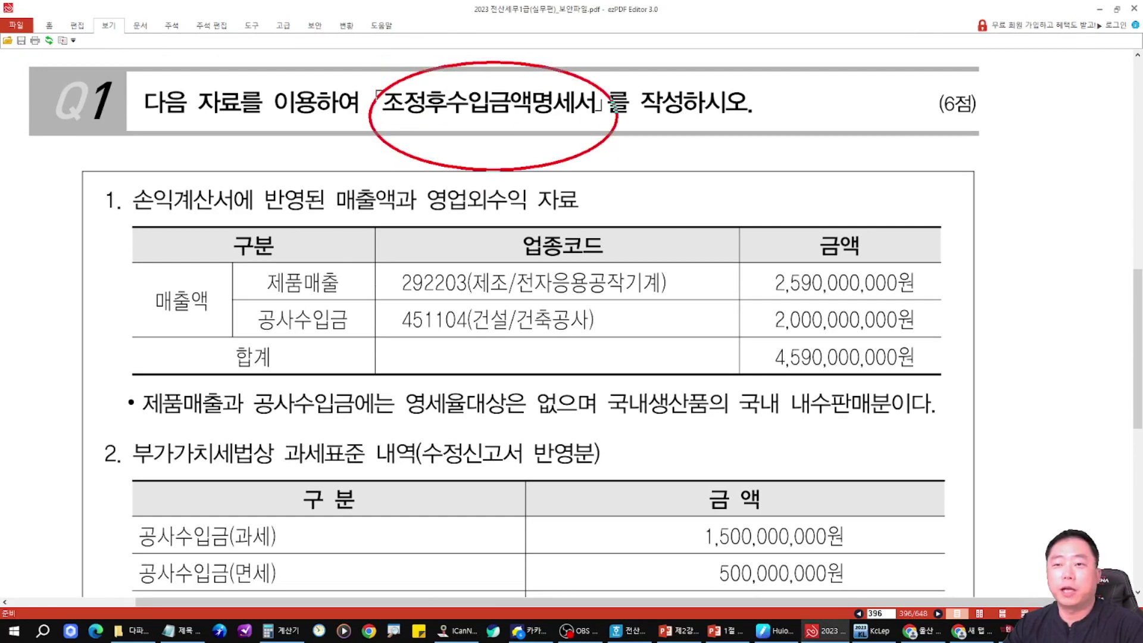
key("Escape")
scroll(710, 242, "down", 9)
scroll(710, 243, "down", 3)
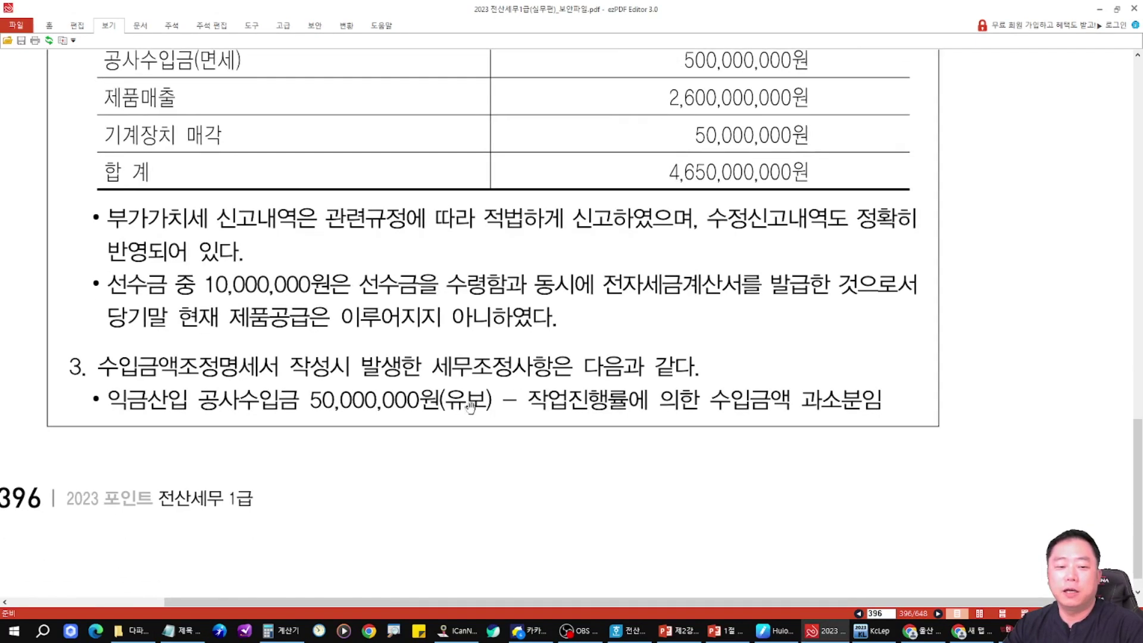
left_click_drag(292, 367, 298, 370)
key("Escape")
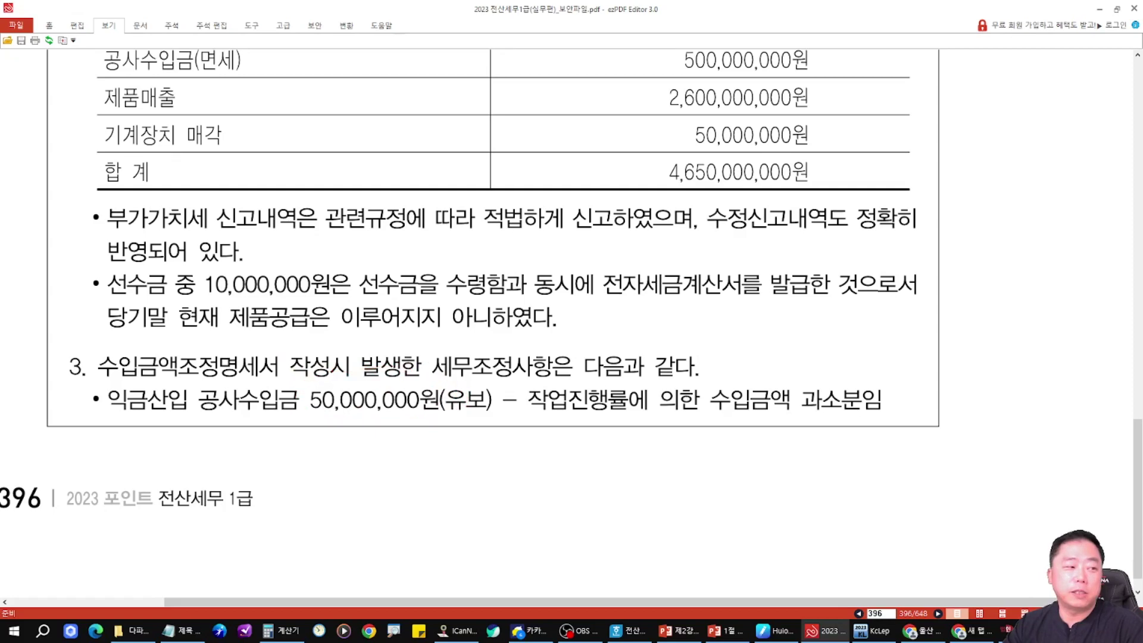
Step: Switch to the 수입금액조정명세서 of company 9304 in KcLep and temporarily circle the 공사수입금 가산 amount
key("alt+Tab")
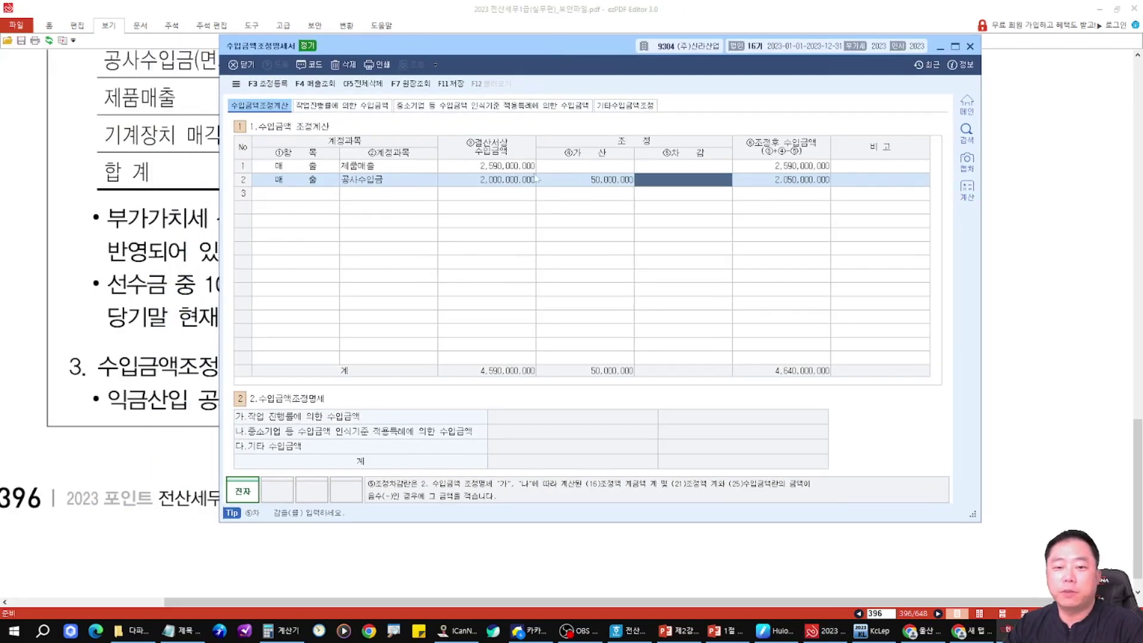
left_click_drag(594, 169, 604, 156)
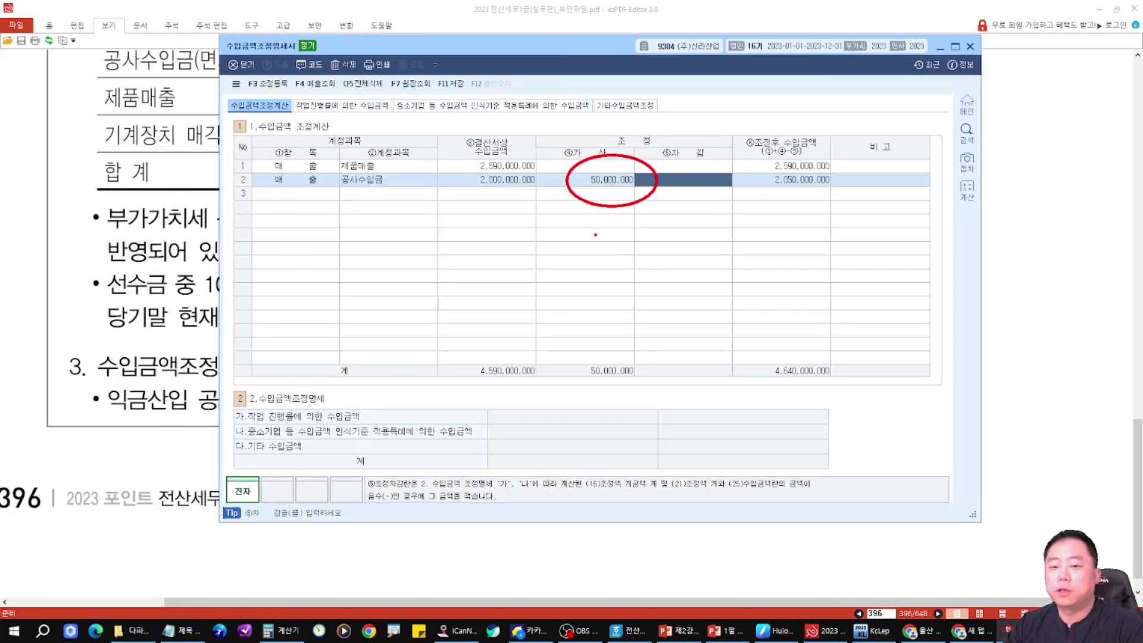
key("Escape")
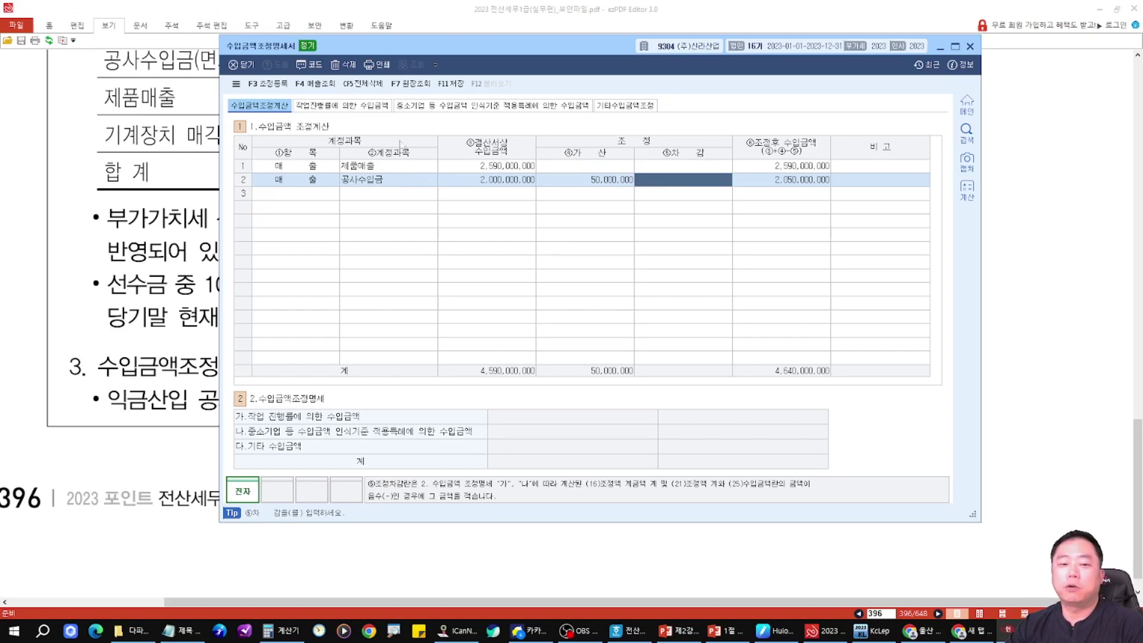
Step: Temporarily box the 결산서상 수입금액 and 가산 entries in the 수입금액조정명세서, move its window aside and circle the 조정후 수입금액 total
left_click_drag(239, 130, 643, 214)
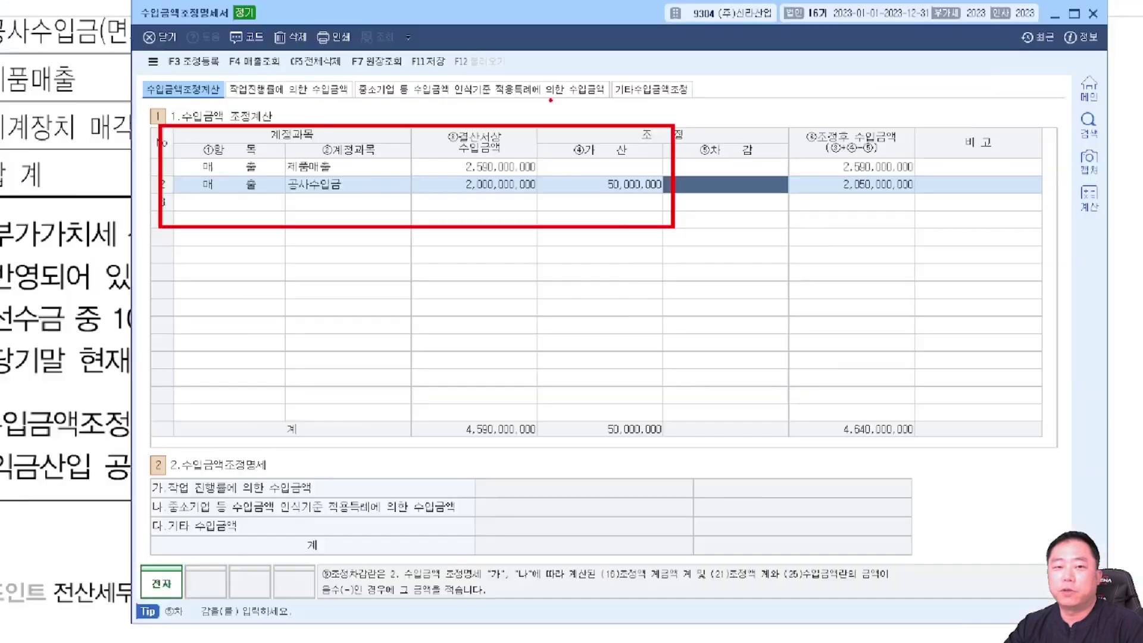
key("Escape")
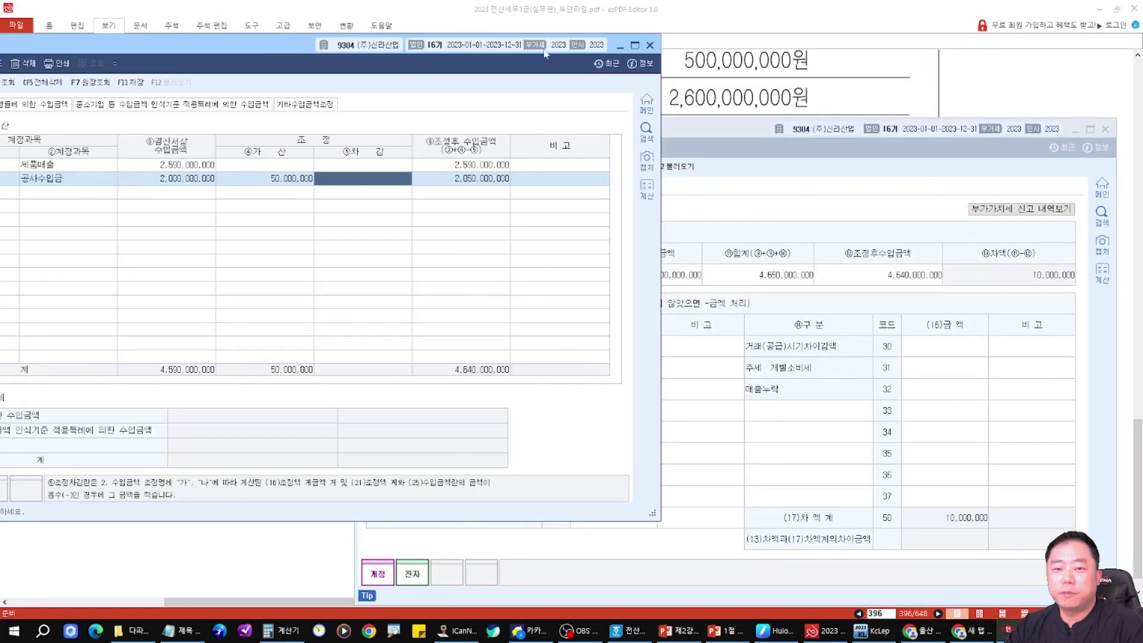
left_click_drag(546, 54, 221, 66)
mouse_move(107, 350)
left_mouse_down()
mouse_move(119, 402)
mouse_move(149, 354)
left_mouse_up()
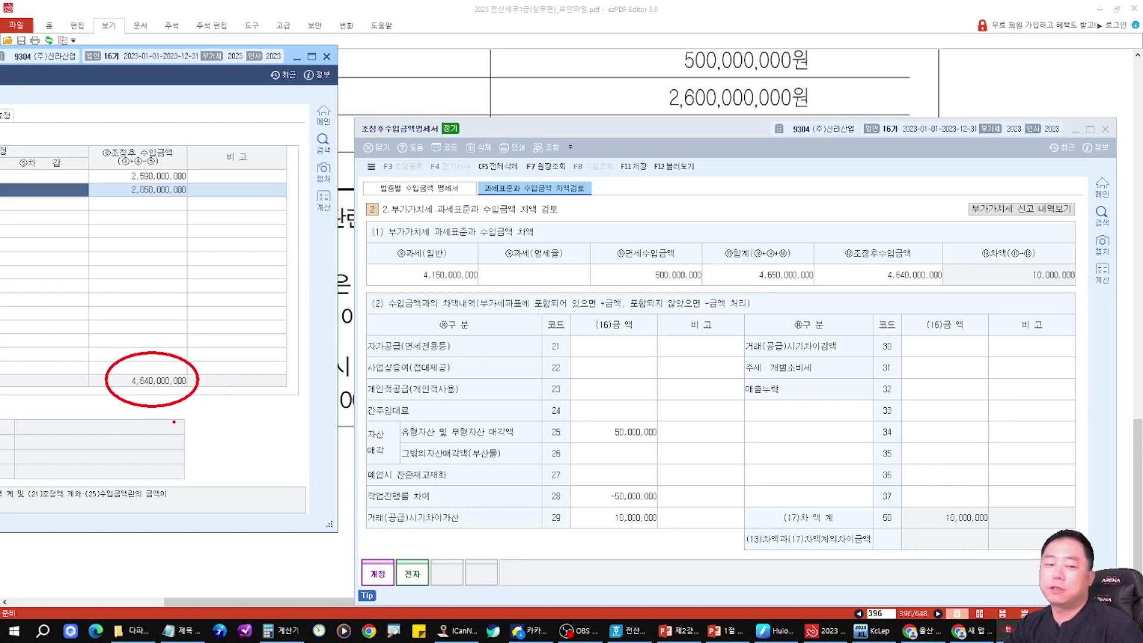
left_click_drag(190, 395, 670, 473)
key("Escape")
Step: Compare that total with the 조정후수입금액명세서, temporarily circling 조정후수입금액 in the 과세표준과 수입금액 차액검토
left_click(462, 190)
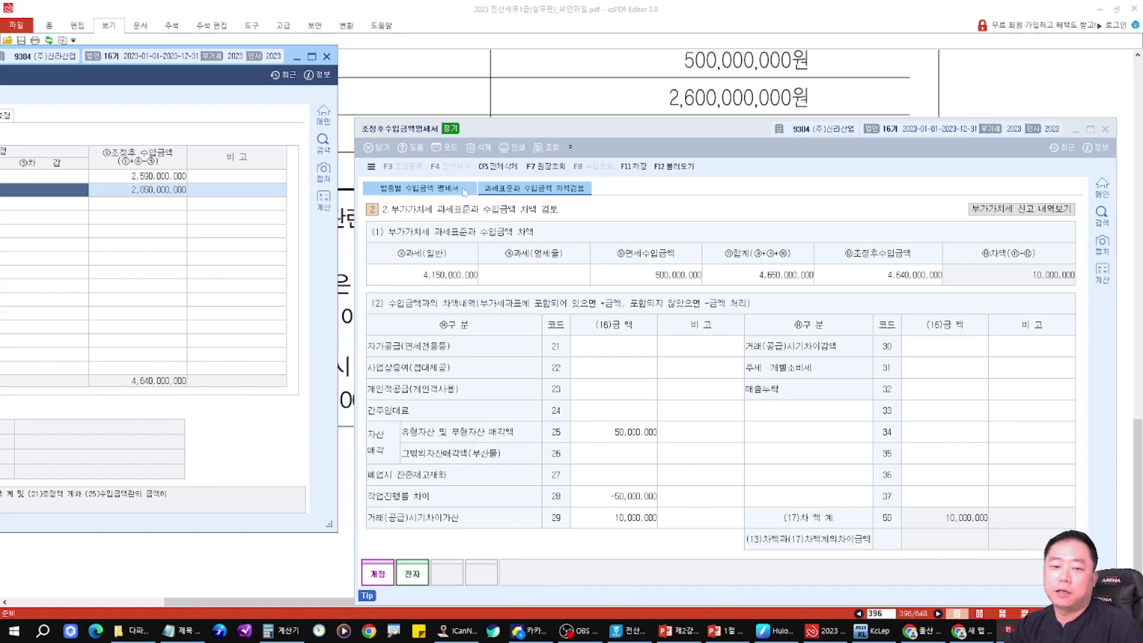
mouse_move(149, 343)
left_mouse_down()
mouse_move(102, 366)
mouse_move(146, 344)
left_mouse_up()
mouse_move(210, 376)
left_mouse_down()
mouse_move(722, 512)
mouse_move(699, 532)
mouse_move(778, 555)
left_mouse_up()
key("Escape")
left_click(534, 188)
left_click_drag(934, 241, 952, 256)
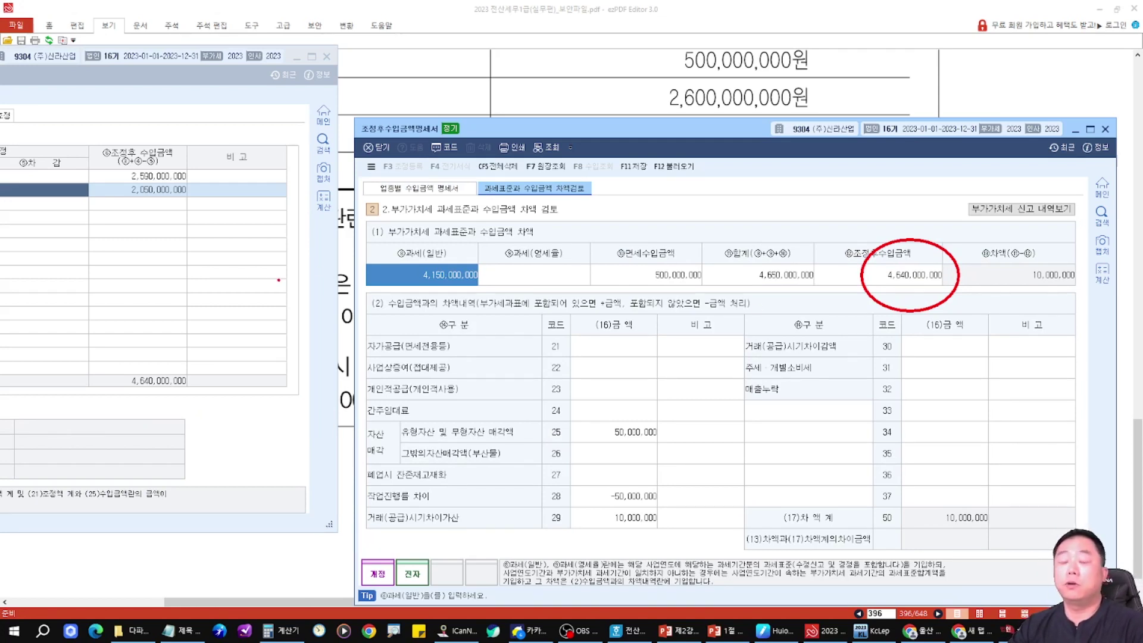
key("Escape")
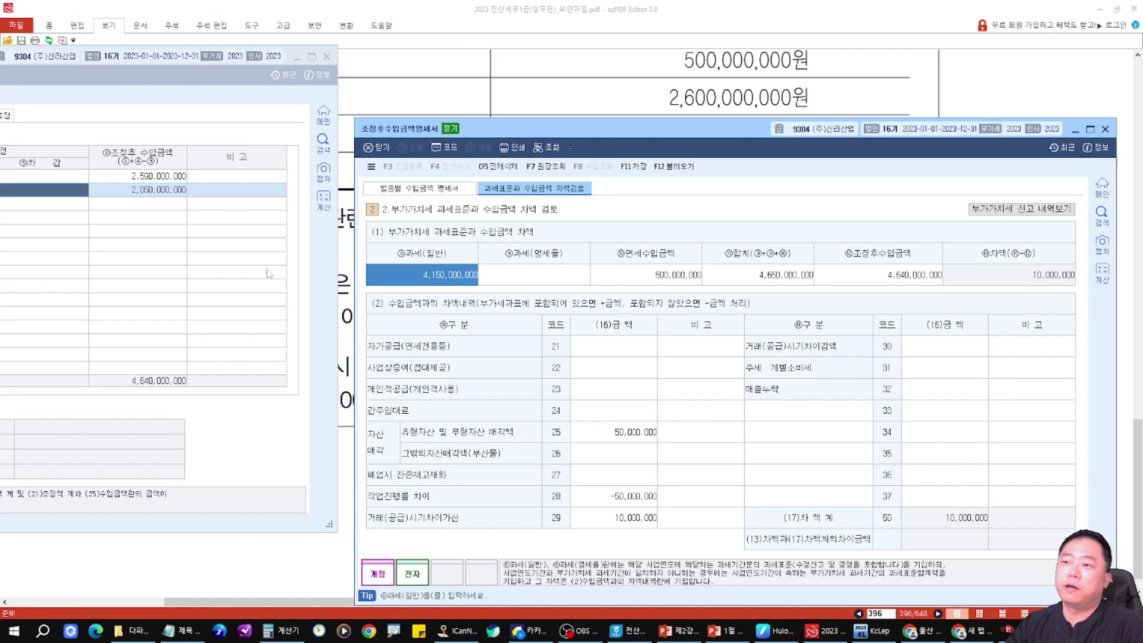
Step: View the 업종별 수입금액 명세서 and temporarily circle its 합계 of the 수입금액
mouse_move(946, 223)
left_mouse_down()
mouse_move(857, 288)
mouse_move(952, 232)
left_mouse_up()
key("Escape")
left_click(419, 188)
left_click_drag(753, 503, 760, 560)
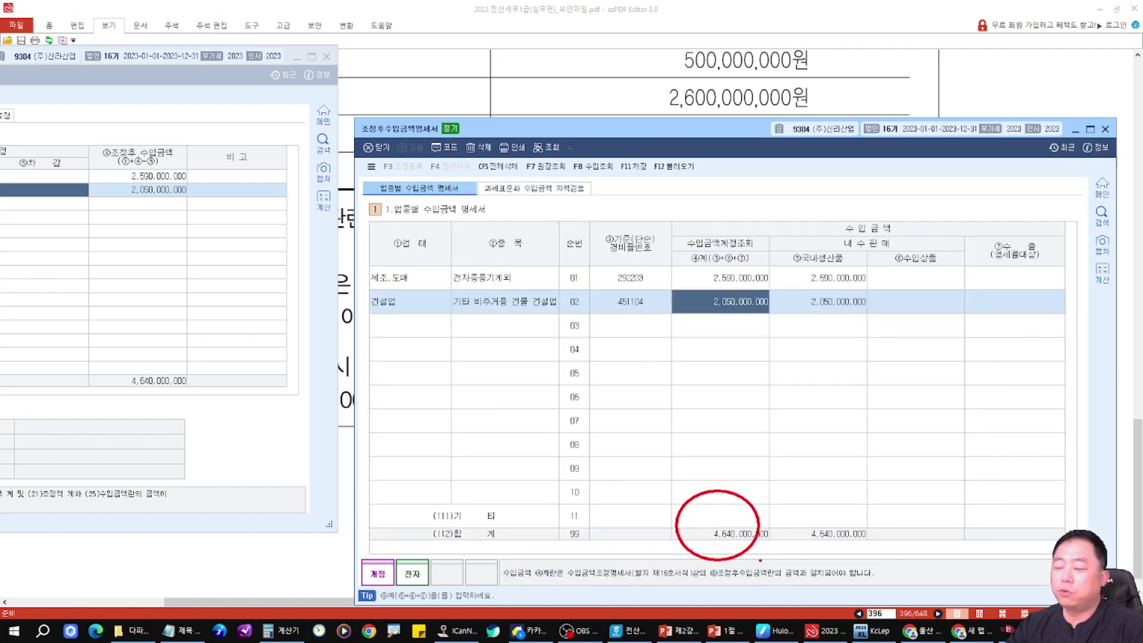
key("Escape")
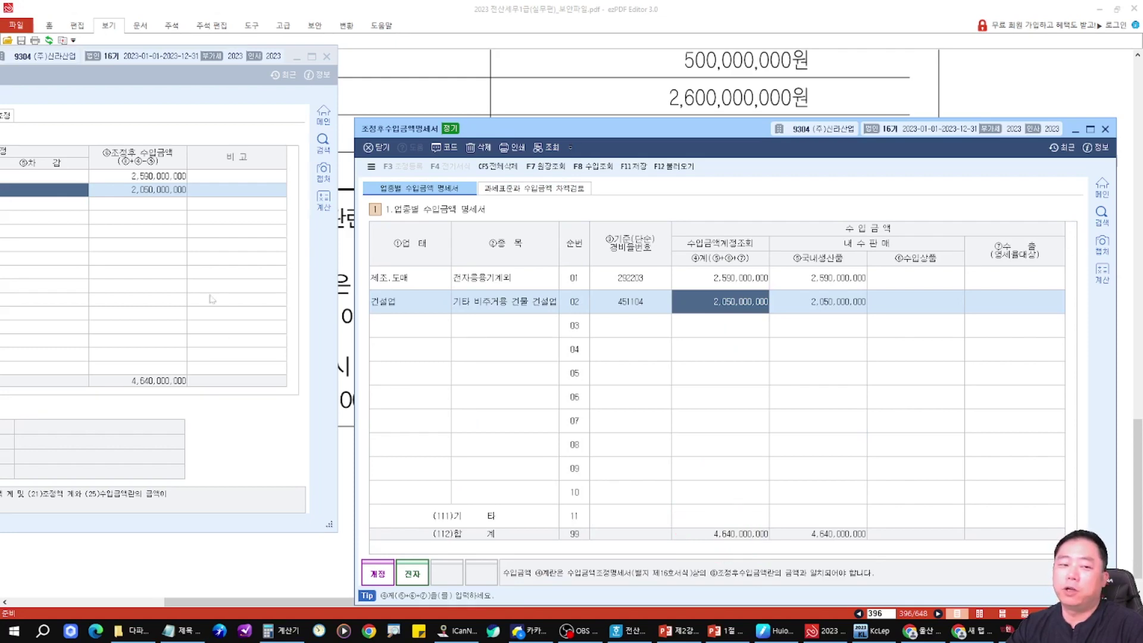
Step: Close the 수입금액조정명세서 and check the 기준(단순)경비율번호 of the 제조.도매 and 건설업 rows in the 조정후수입금액명세서
left_click(327, 57)
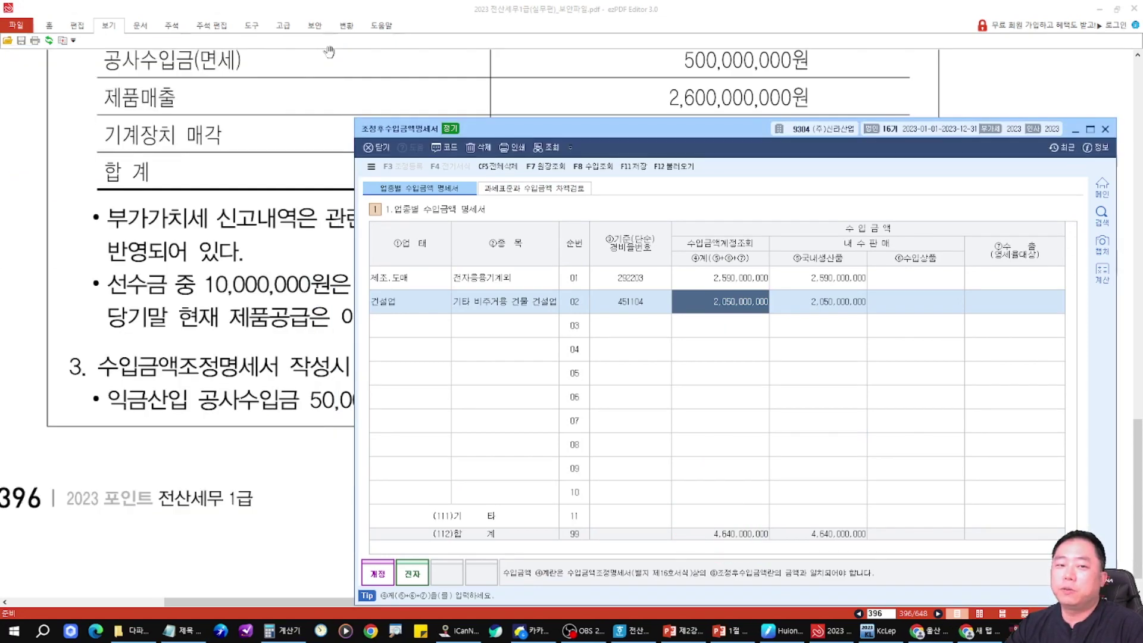
left_click_drag(667, 129, 540, 35)
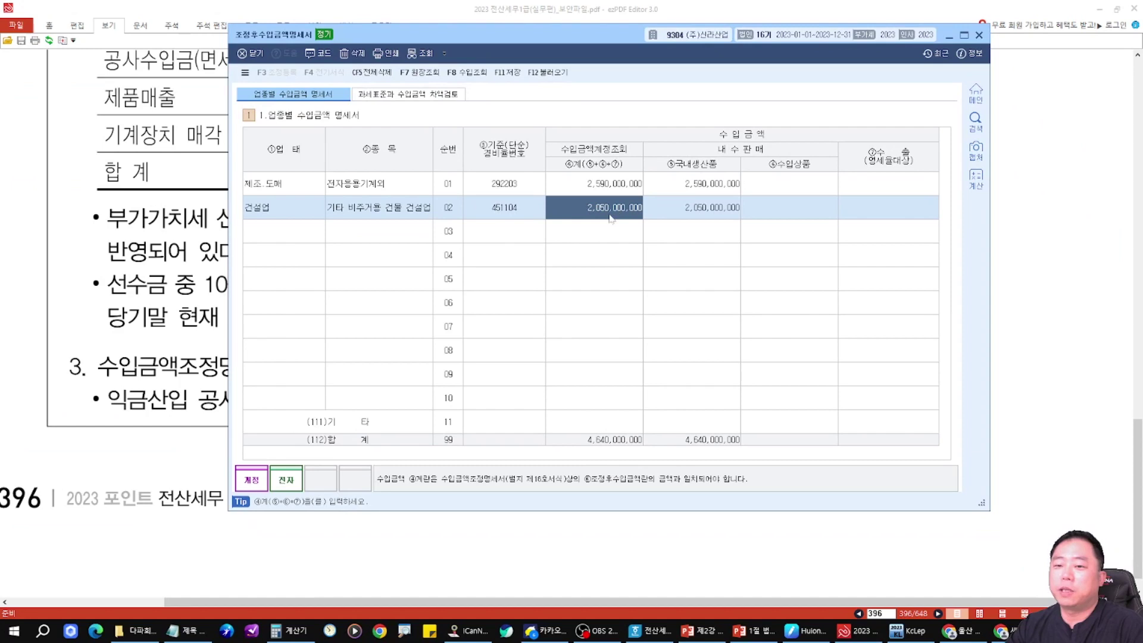
left_click(503, 187)
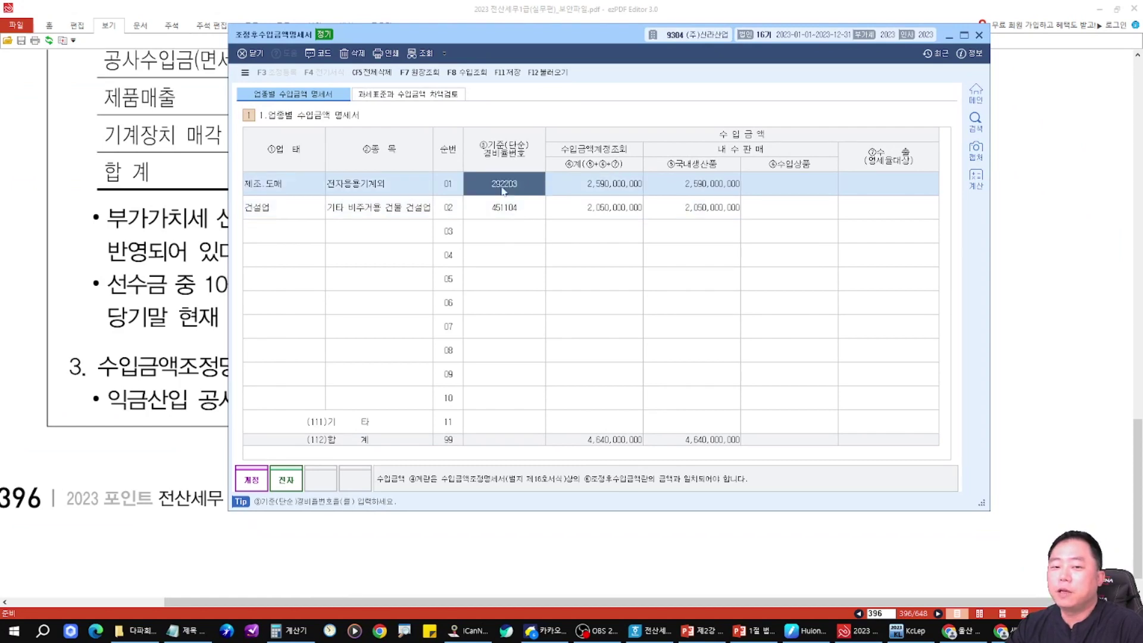
left_click(506, 211)
left_click(506, 188)
left_click(505, 210)
left_click(506, 188)
left_click(506, 209)
left_click(506, 188)
left_click(504, 206)
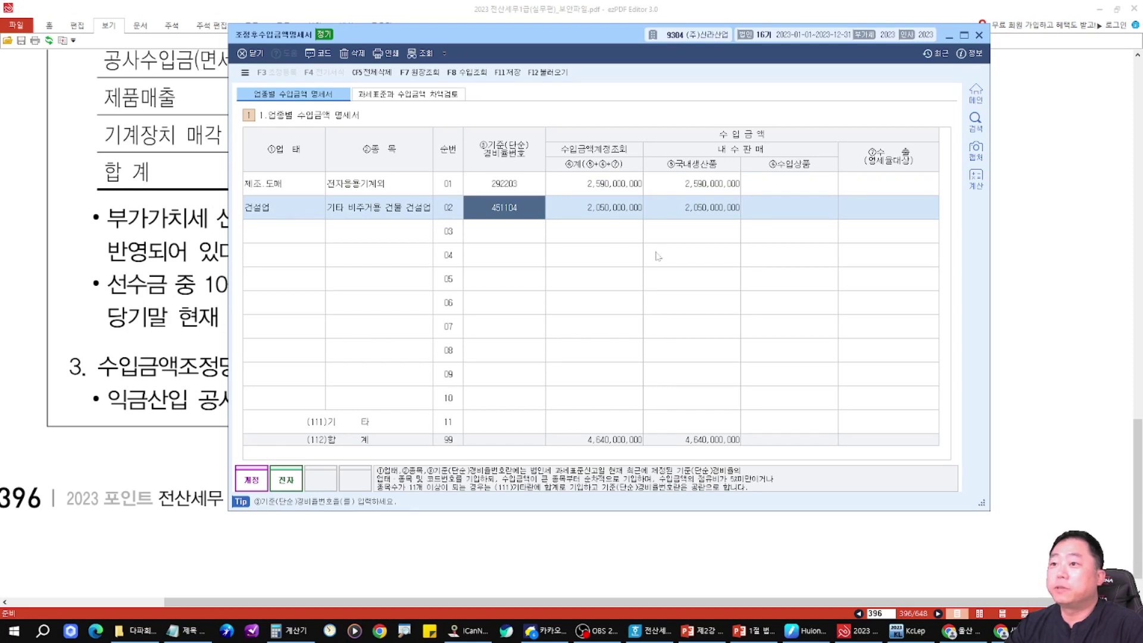
Step: Review the 부가가치세 과세표준과 수입금액 차액 amounts, temporarily circling 합계 and 조정후수입금액
left_click(430, 95)
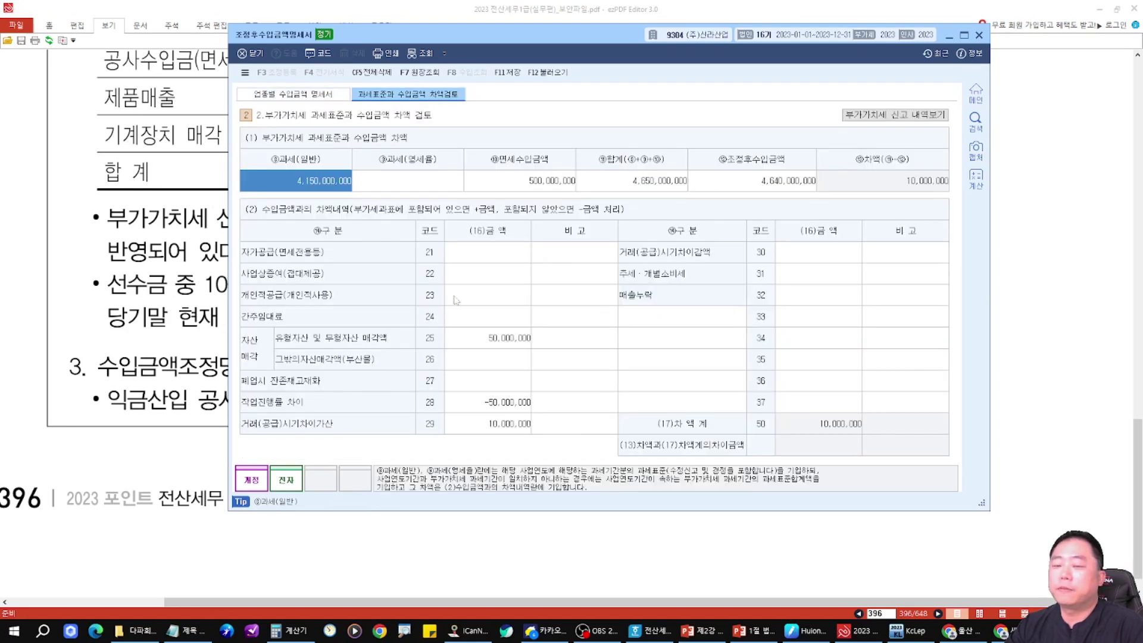
mouse_move(369, 135)
left_mouse_down()
mouse_move(396, 179)
mouse_move(357, 133)
left_mouse_up()
mouse_move(545, 147)
left_mouse_down()
mouse_move(589, 172)
mouse_move(529, 210)
left_mouse_up()
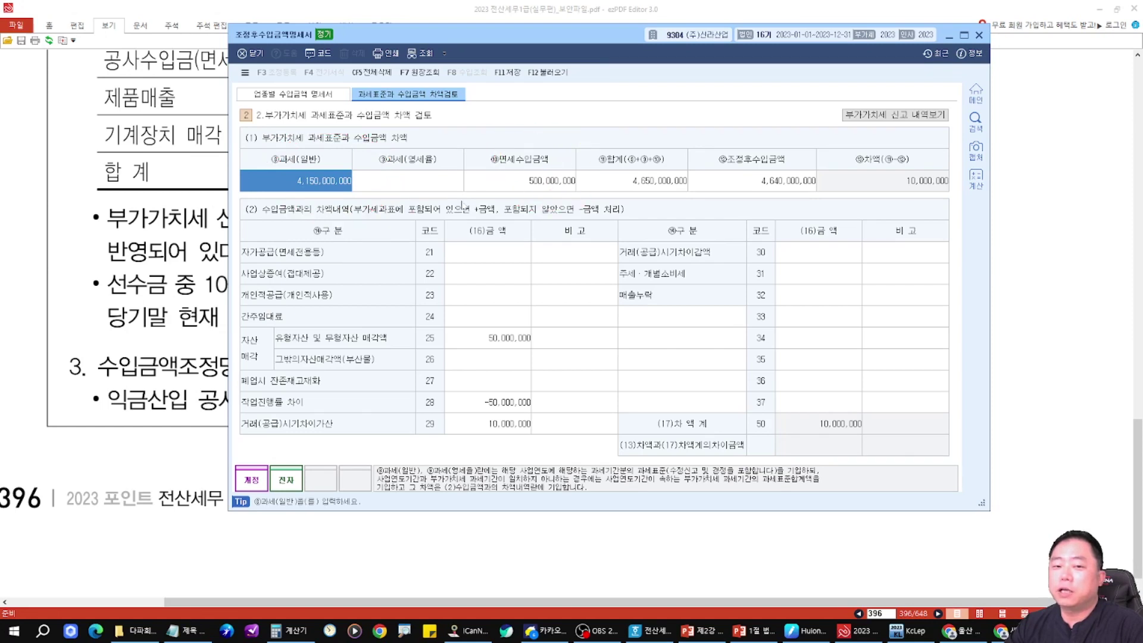
left_click_drag(414, 186, 434, 246)
left_click_drag(405, 197, 420, 188)
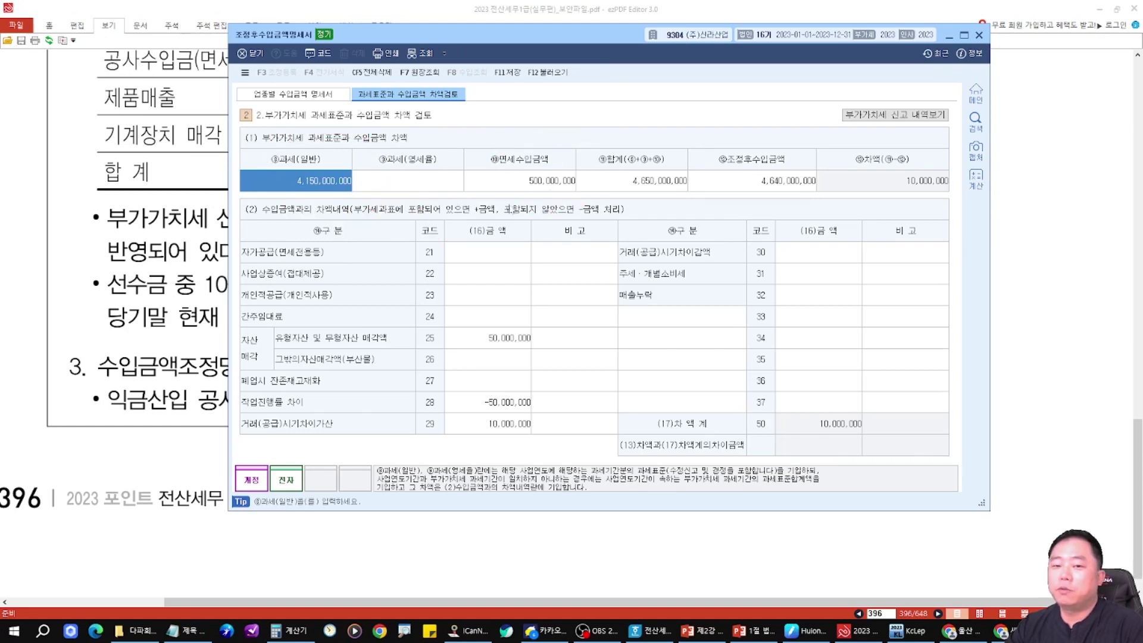
left_click_drag(527, 190, 505, 229)
left_click_drag(532, 192, 491, 253)
left_click_drag(345, 195, 396, 260)
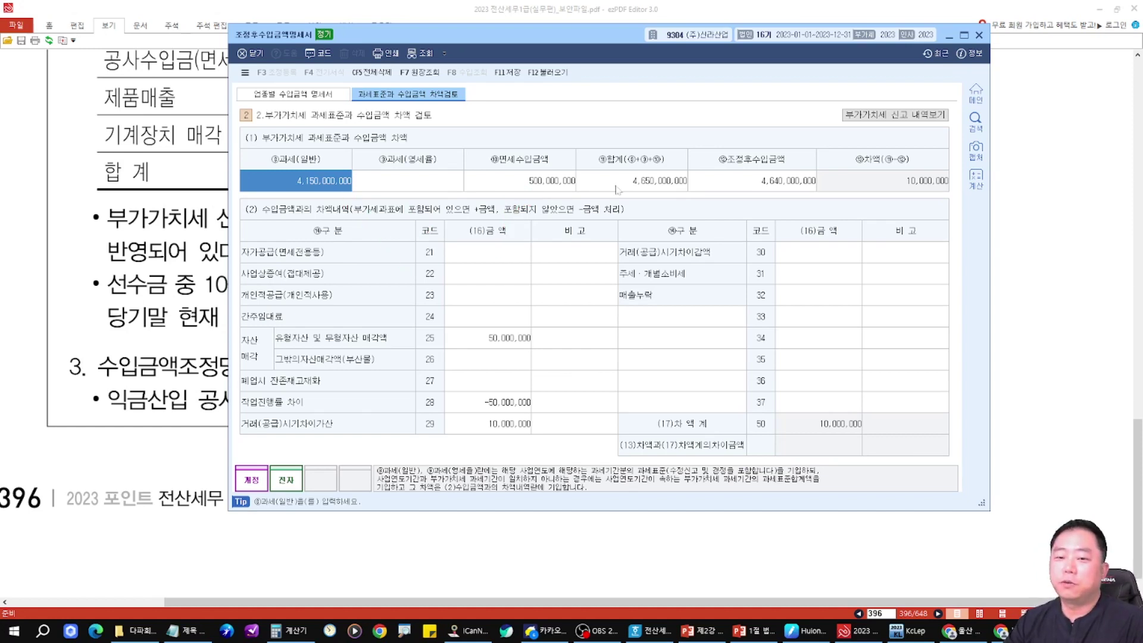
left_click_drag(672, 185, 622, 146)
mouse_move(780, 132)
left_mouse_down()
mouse_move(753, 174)
mouse_move(830, 149)
mouse_move(774, 133)
left_mouse_up()
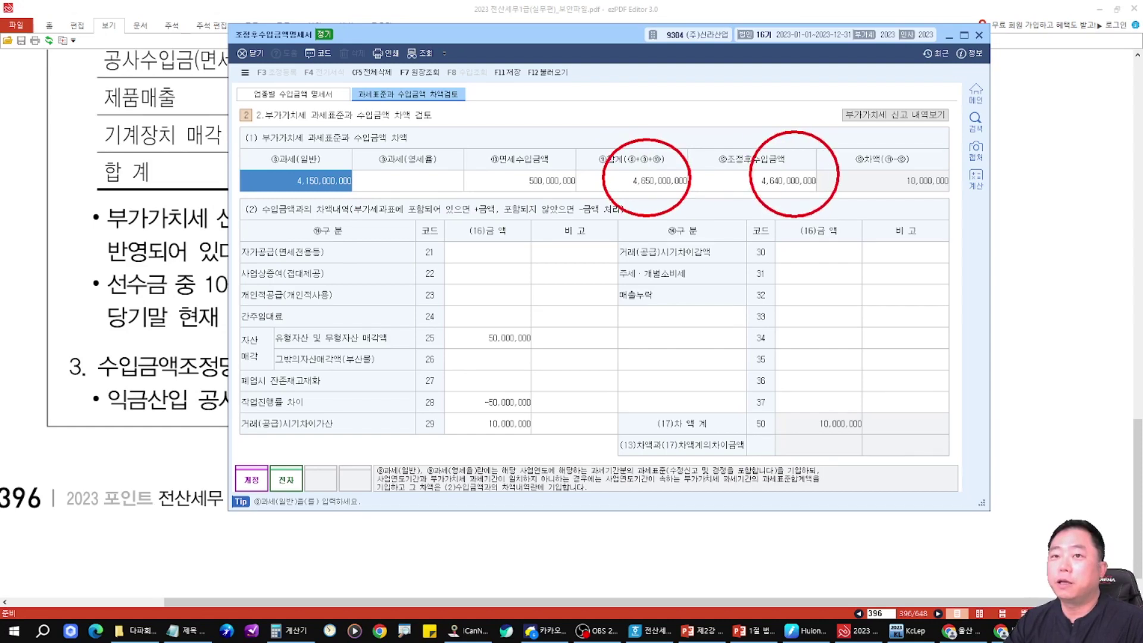
key("Escape")
Step: Return to problem 396 in the PDF and temporarily link the 손익계산서 제품매출 amount to the 부가가치세법상 제품매출 amount
left_click_drag(1017, 145, 1021, 292)
left_click_drag(849, 129, 871, 256)
left_click_drag(827, 156, 840, 244)
left_click_drag(844, 431, 843, 349)
left_click_drag(852, 464, 841, 342)
scroll(837, 238, "up", 3)
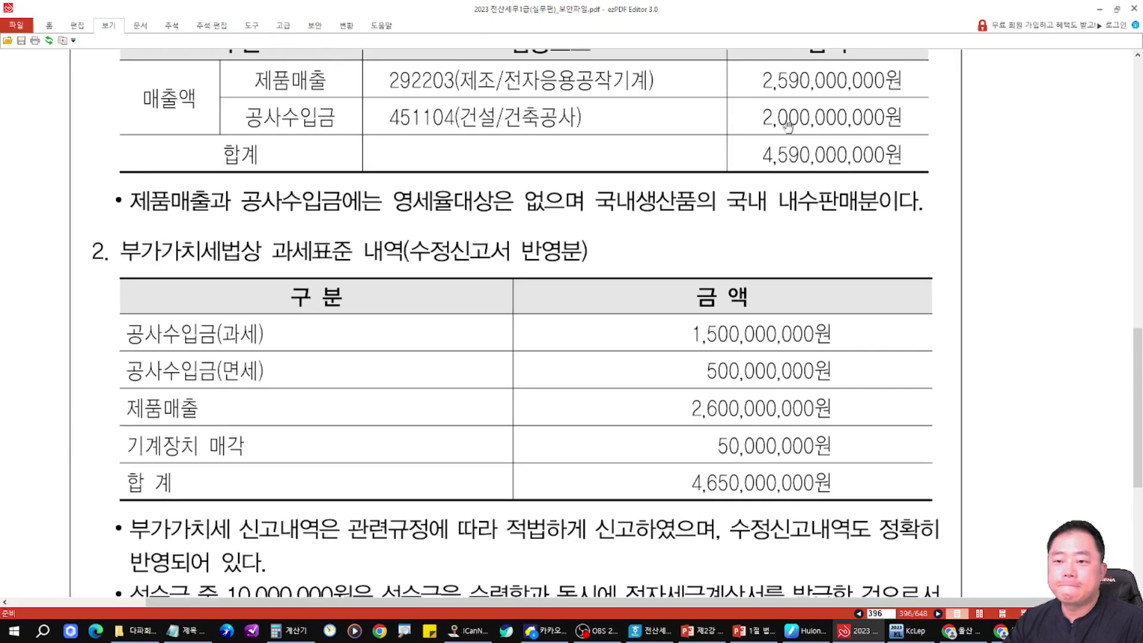
mouse_move(749, 61)
left_mouse_down()
mouse_move(906, 98)
mouse_move(969, 196)
mouse_move(883, 344)
mouse_move(827, 392)
left_mouse_up()
mouse_move(727, 385)
left_mouse_down()
mouse_move(678, 414)
mouse_move(833, 428)
mouse_move(830, 394)
left_mouse_up()
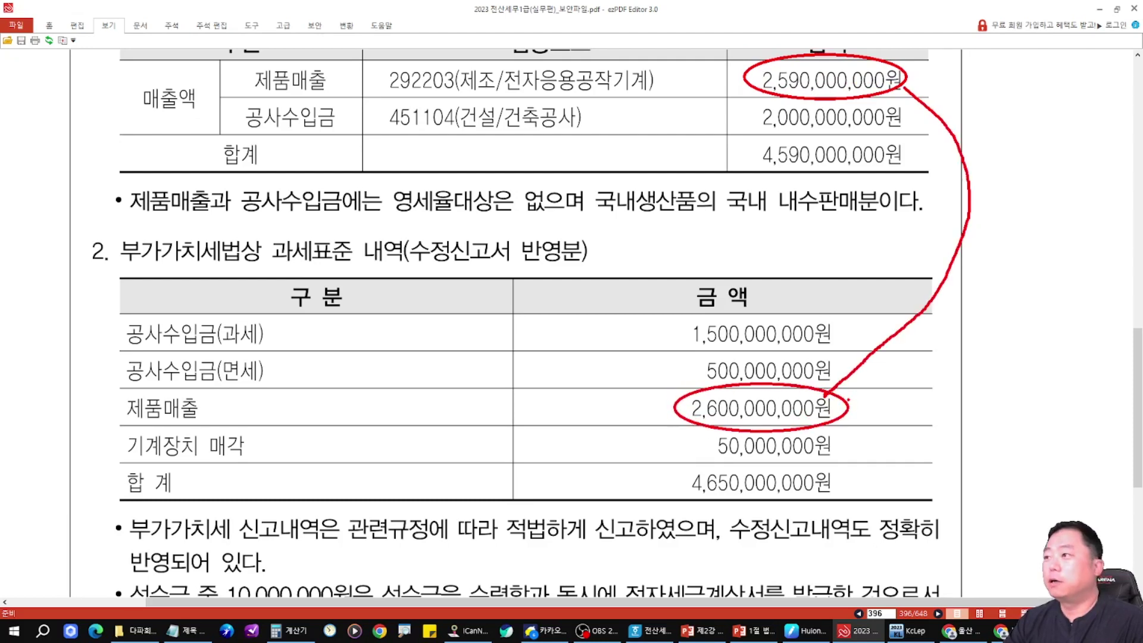
left_click_drag(786, 437, 794, 369)
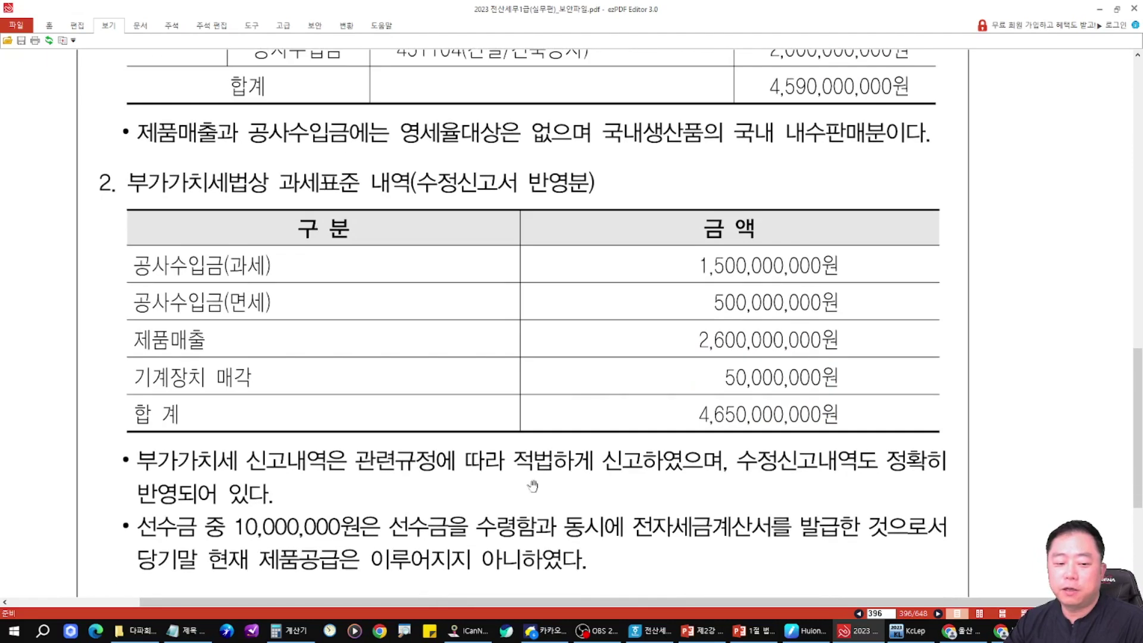
Step: Read the notes of problem 396, temporarily circling the 선수금 10,000,000원 and the 익금산입 공사수입금 50,000,000원
mouse_move(208, 489)
left_mouse_down()
mouse_move(238, 491)
mouse_move(297, 551)
mouse_move(388, 542)
left_mouse_up()
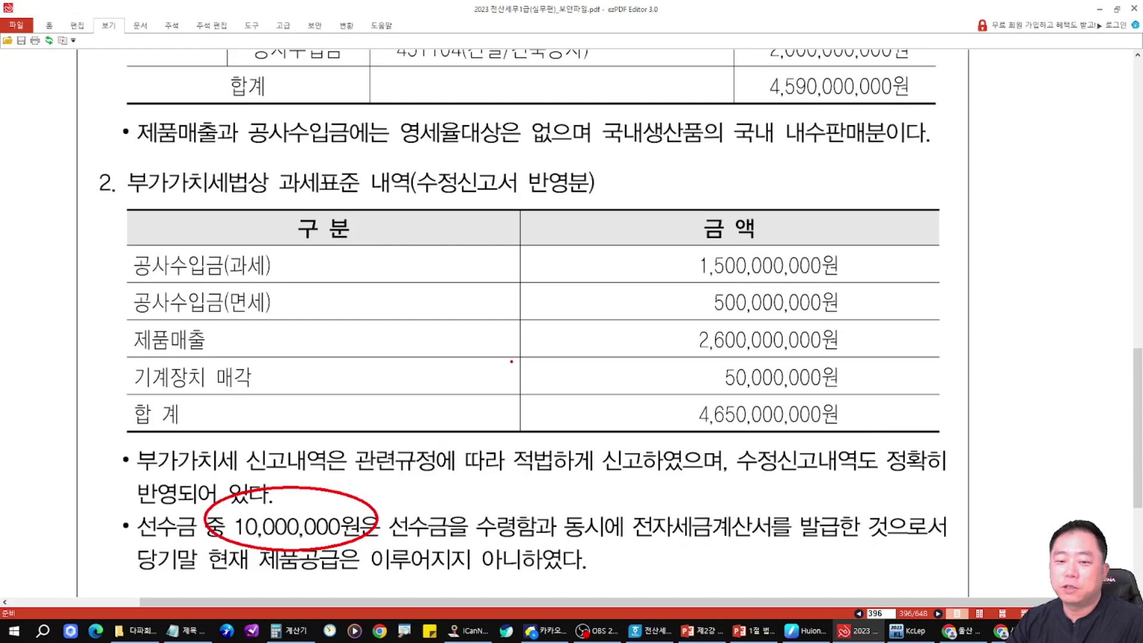
scroll(511, 362, "down", 2)
mouse_move(334, 554)
left_mouse_down()
mouse_move(498, 571)
mouse_move(476, 562)
left_mouse_up()
left_click_drag(607, 417, 494, 568)
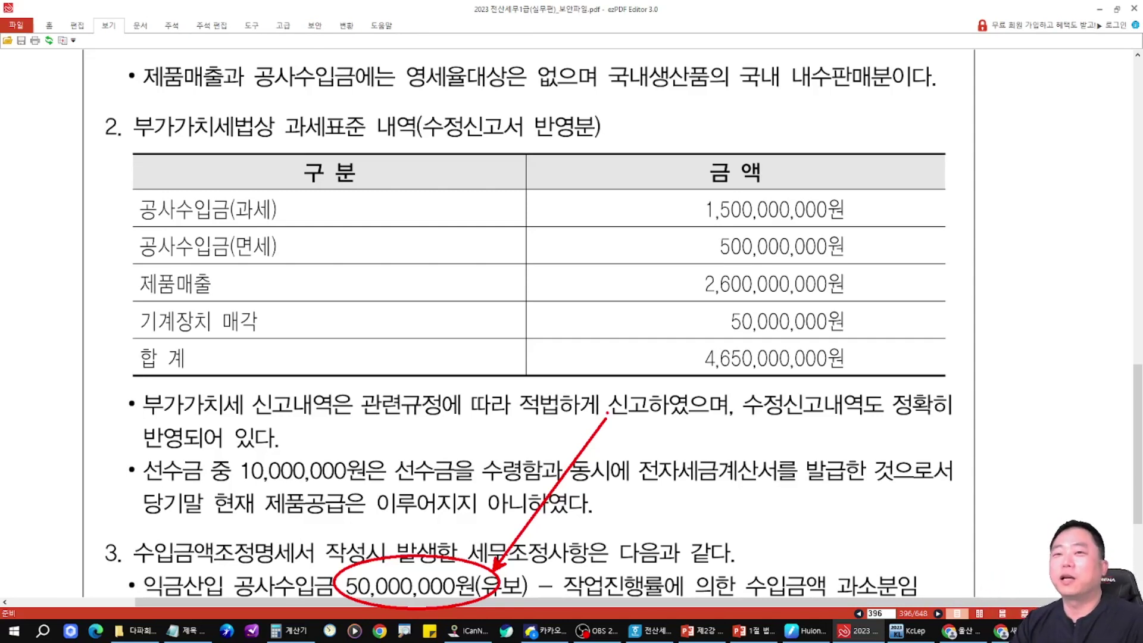
key("Escape")
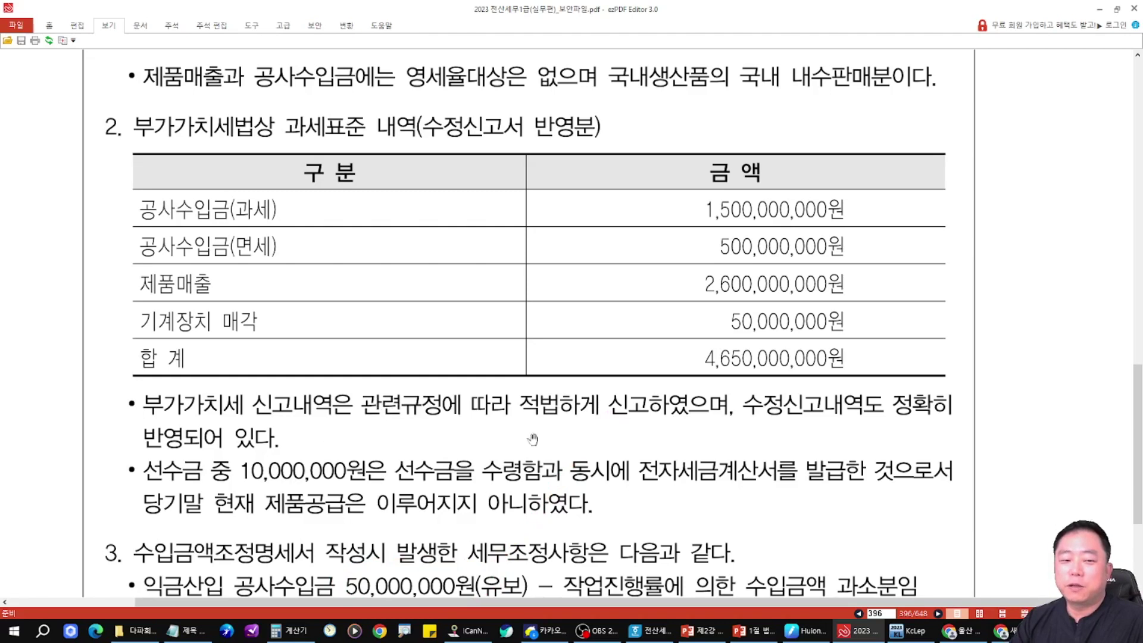
Step: Temporarily mark 기계장치 매각 50,000,000원 and 선수금 10,000,000원 as plus and 익금산입 공사수입금 50,000,000원 as minus
mouse_move(738, 301)
left_mouse_down()
mouse_move(824, 333)
mouse_move(752, 301)
left_mouse_up()
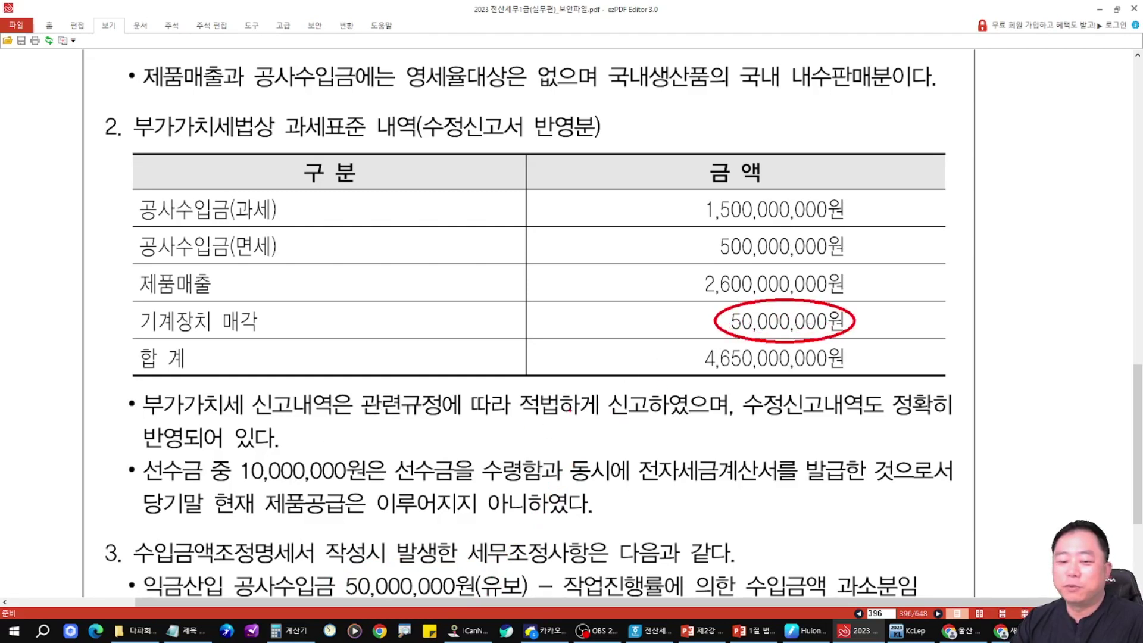
mouse_move(266, 446)
left_mouse_down()
mouse_move(232, 463)
mouse_move(280, 446)
left_mouse_up()
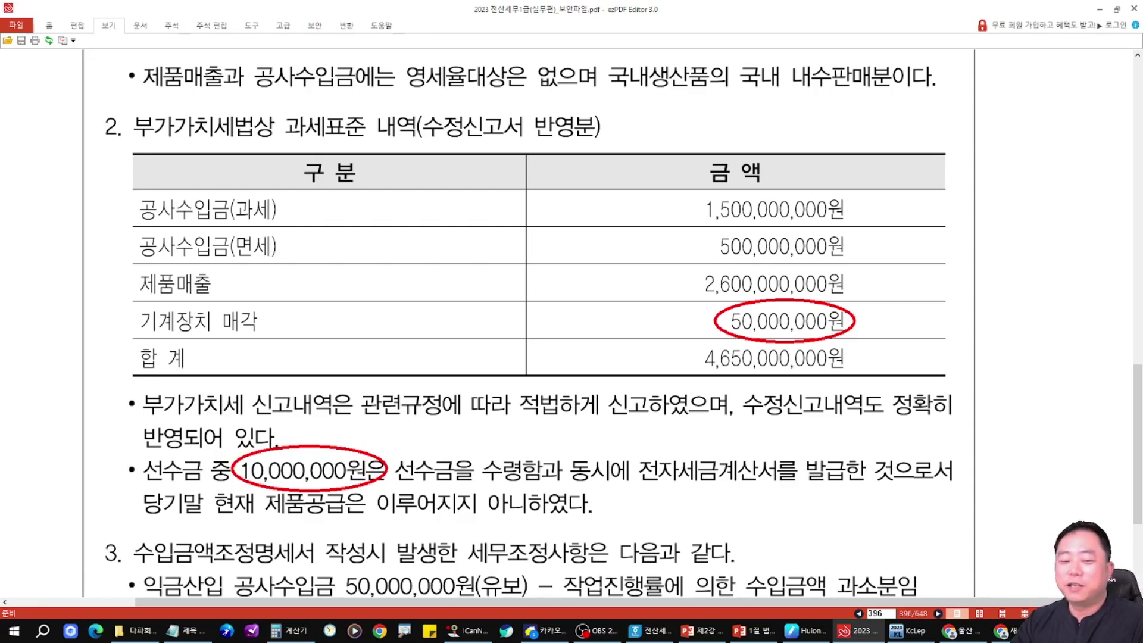
left_click_drag(350, 587, 488, 604)
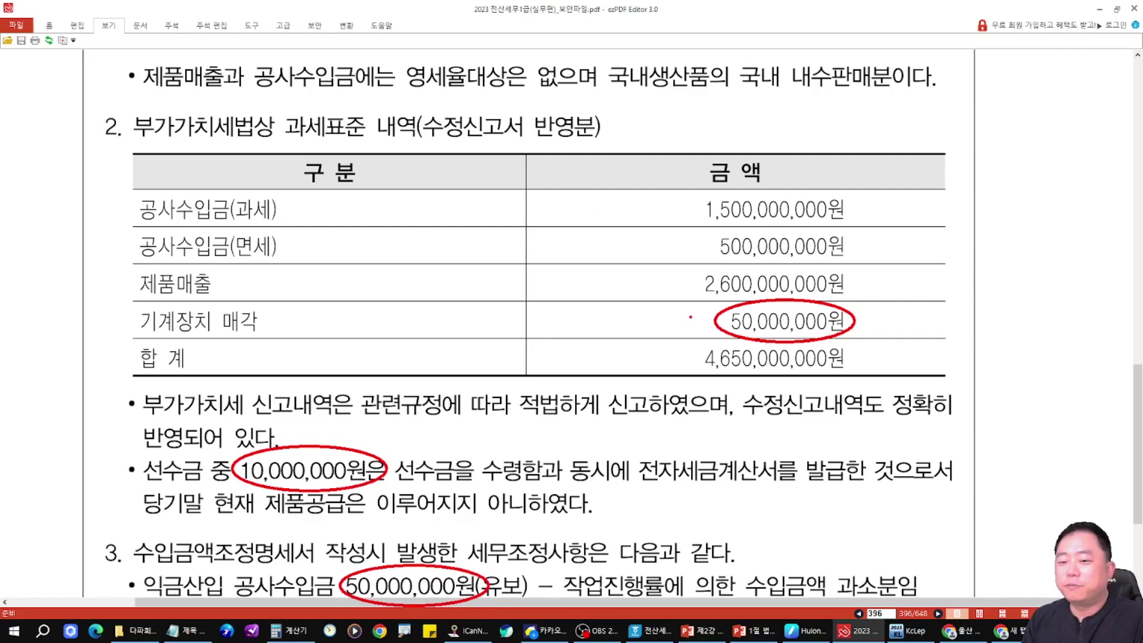
mouse_move(678, 319)
left_mouse_down()
mouse_move(703, 320)
mouse_move(691, 334)
left_mouse_up()
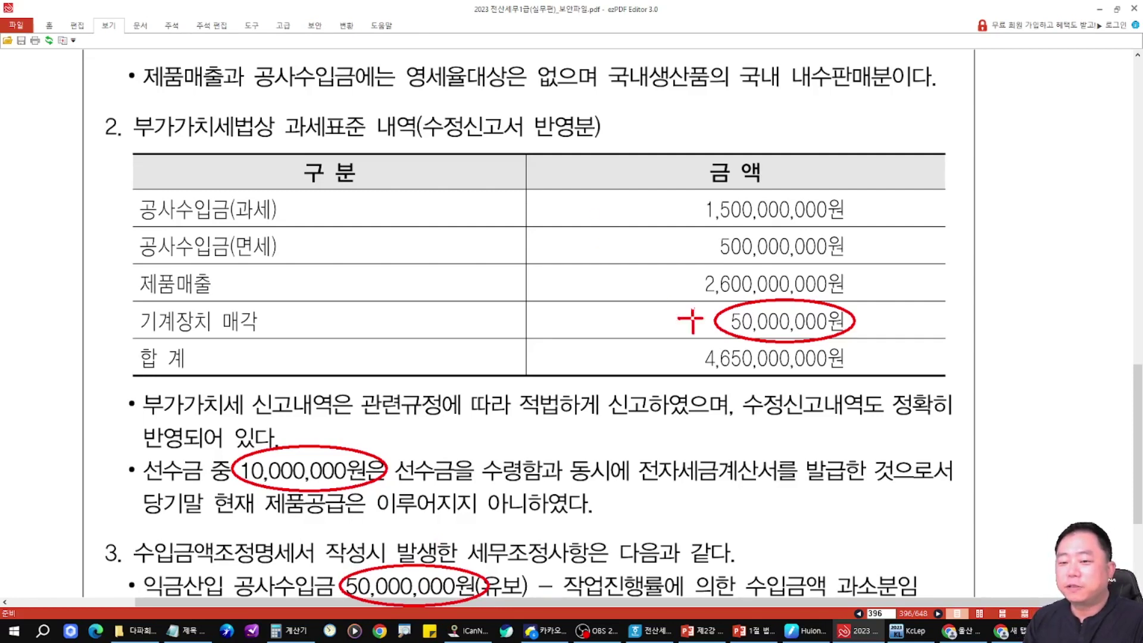
left_click_drag(322, 563, 335, 555)
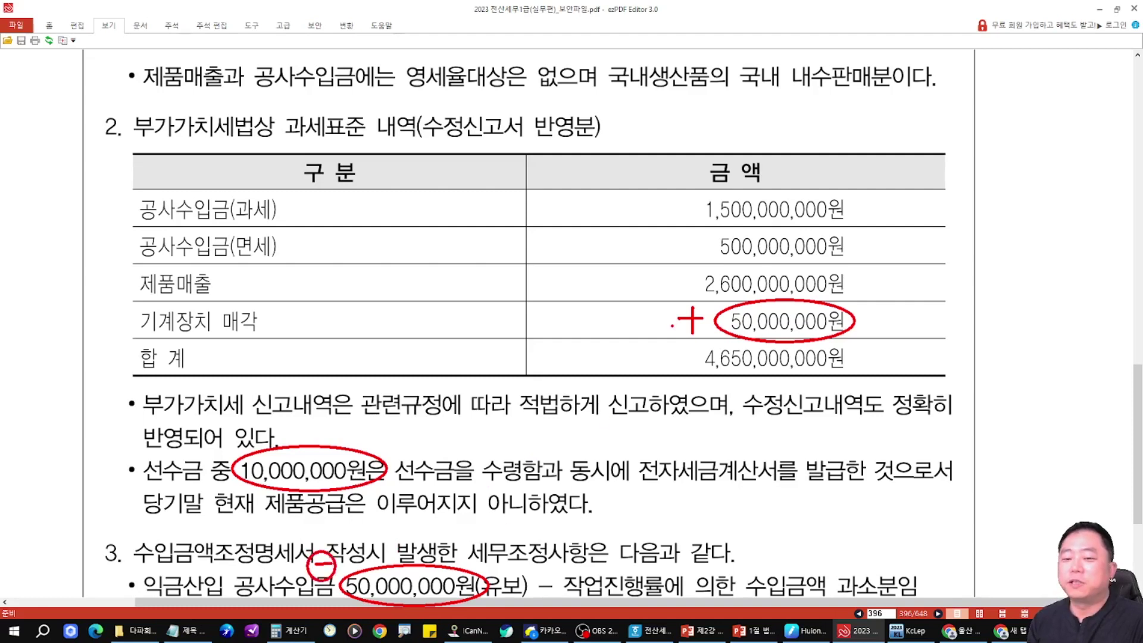
left_click_drag(671, 300, 673, 303)
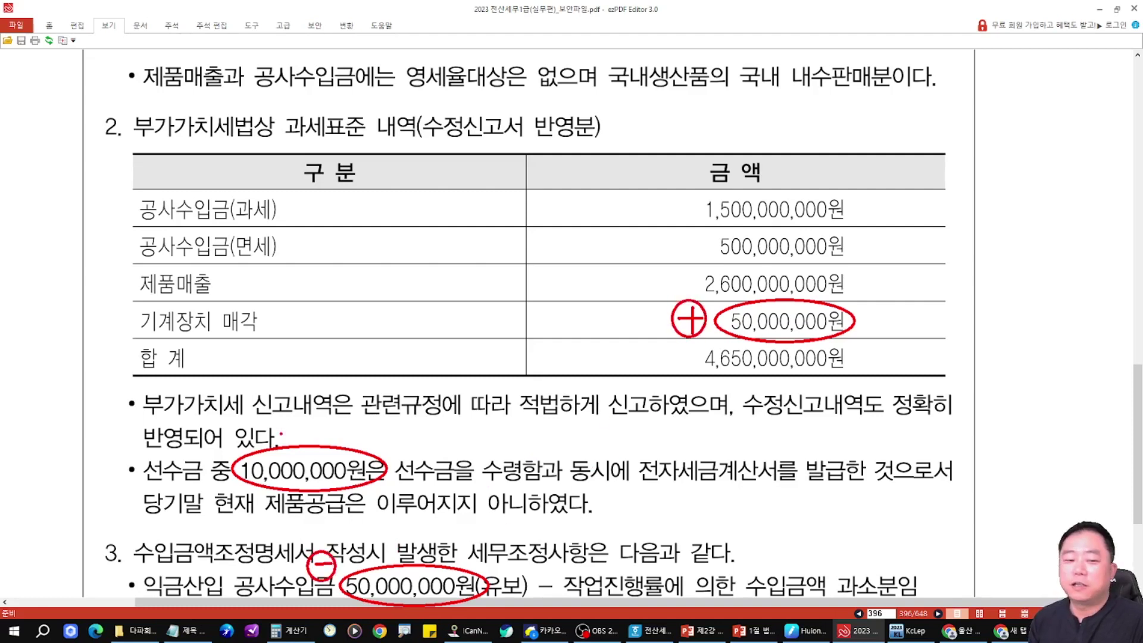
mouse_move(301, 433)
left_mouse_down()
mouse_move(320, 432)
mouse_move(309, 447)
mouse_move(292, 430)
mouse_move(312, 416)
left_mouse_up()
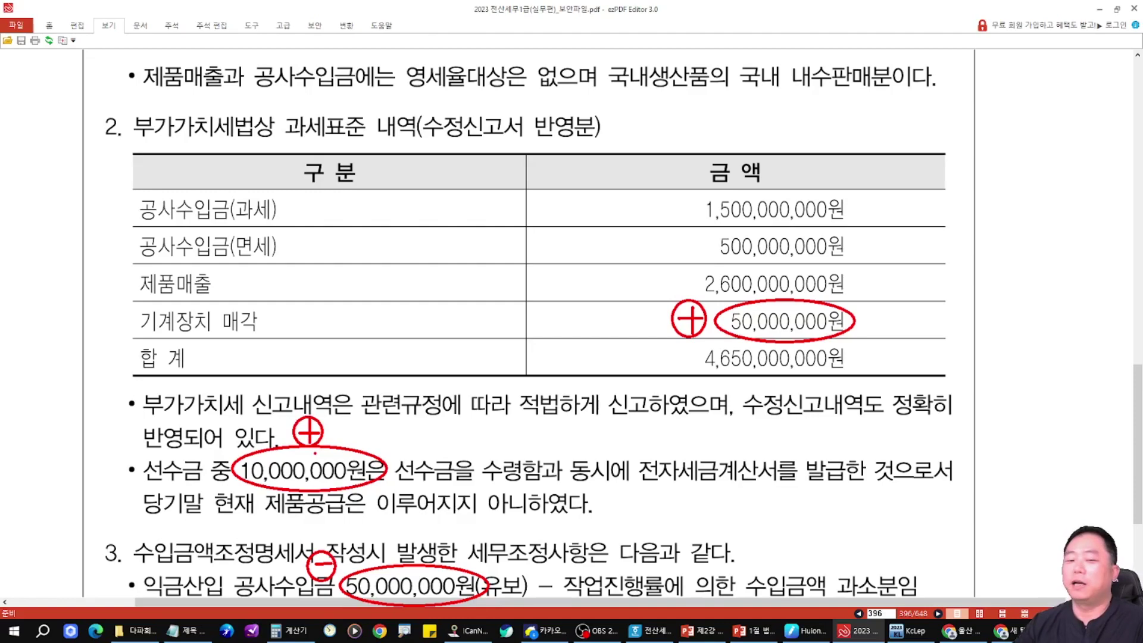
key("Escape")
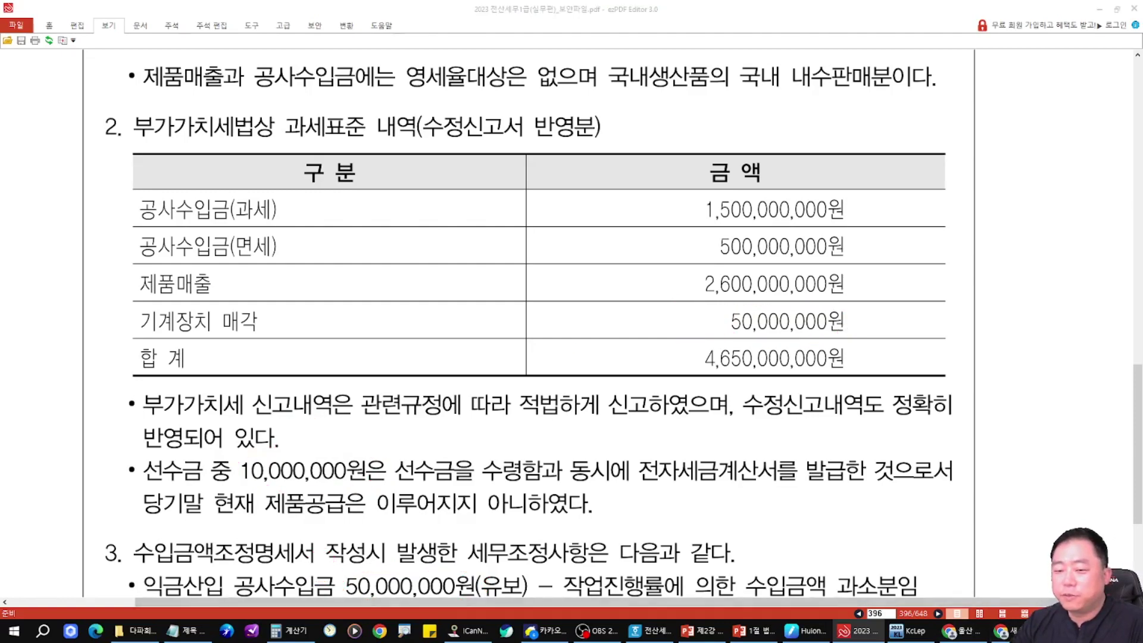
Step: Return to the 조정후수입금액명세서 and temporarily circle the 유형자산 및 무형자산 매각액, 작업진행률 차이 and 거래(공급)시기차이가산 amounts
key("alt+Tab")
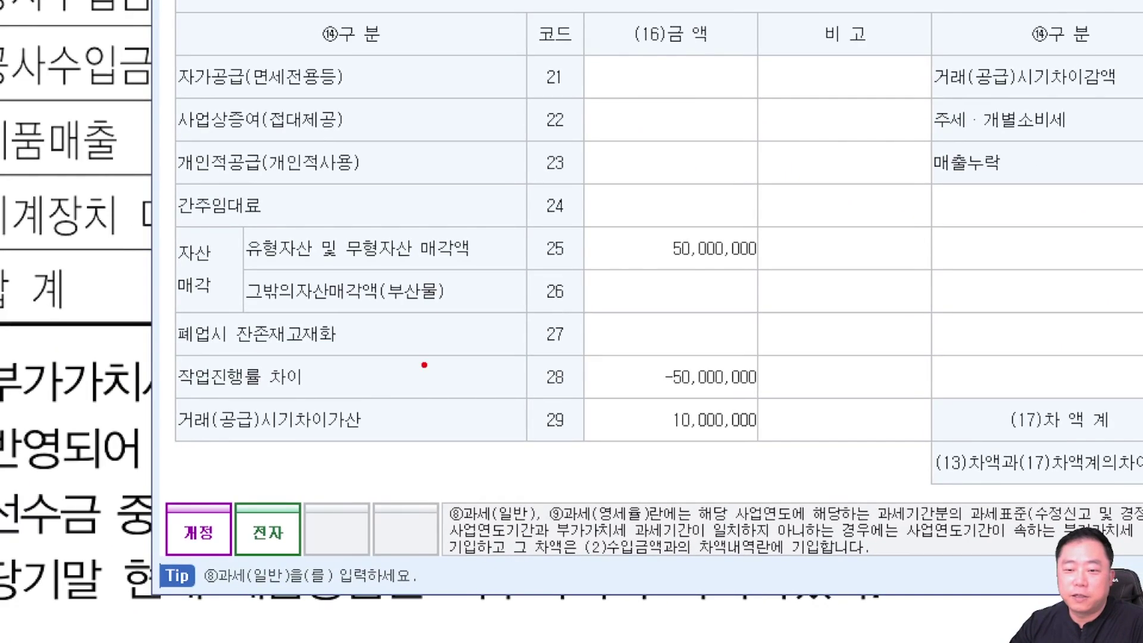
mouse_move(723, 210)
left_mouse_down()
mouse_move(767, 277)
mouse_move(791, 238)
mouse_move(738, 212)
left_mouse_up()
mouse_move(646, 335)
left_mouse_down()
mouse_move(744, 393)
mouse_move(795, 381)
mouse_move(767, 337)
left_mouse_up()
mouse_move(652, 406)
left_mouse_down()
mouse_move(753, 404)
mouse_move(786, 451)
left_mouse_up()
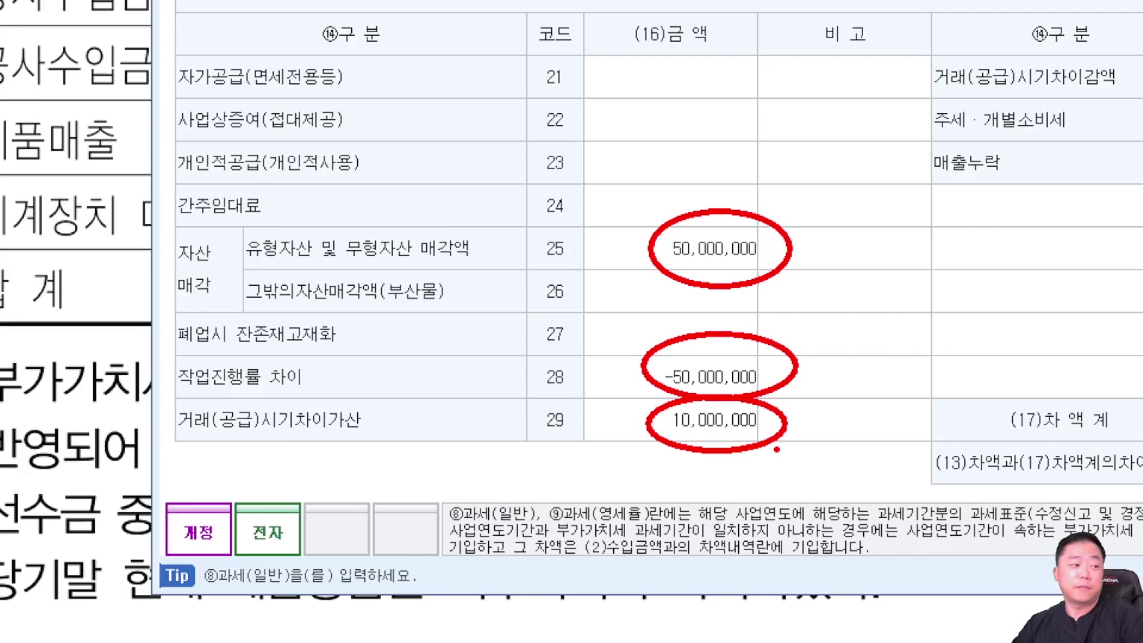
key("Escape")
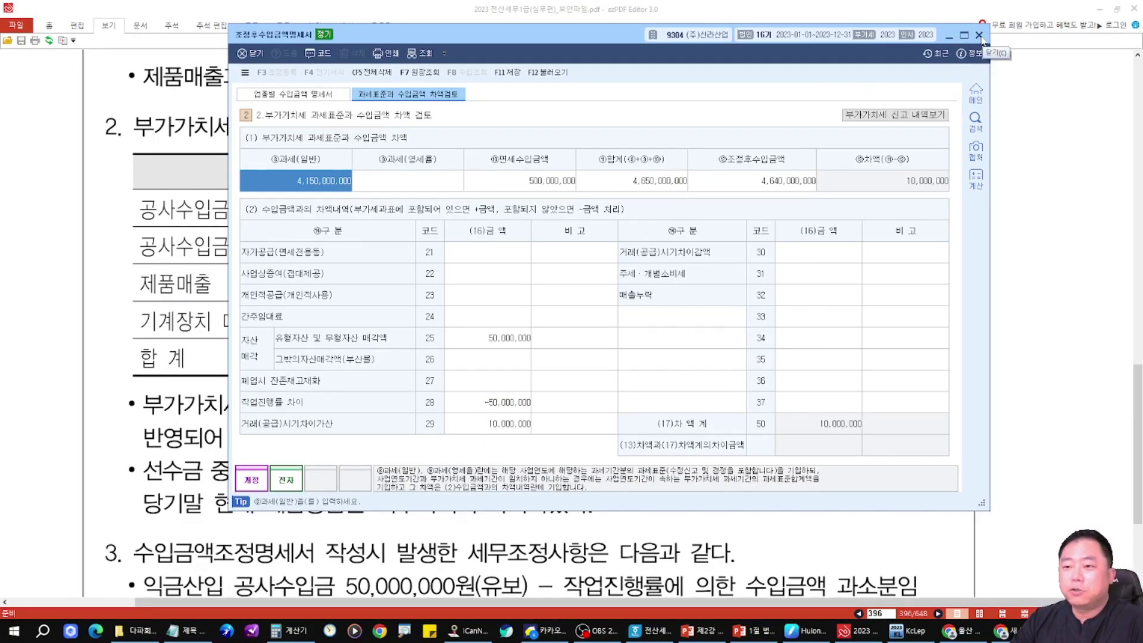
Step: Close the 조정후수입금액명세서 without saving, switch to the PowerPoint lecture file and present the 업종별 수입금액 명세서 slide with its callouts
left_click(979, 36)
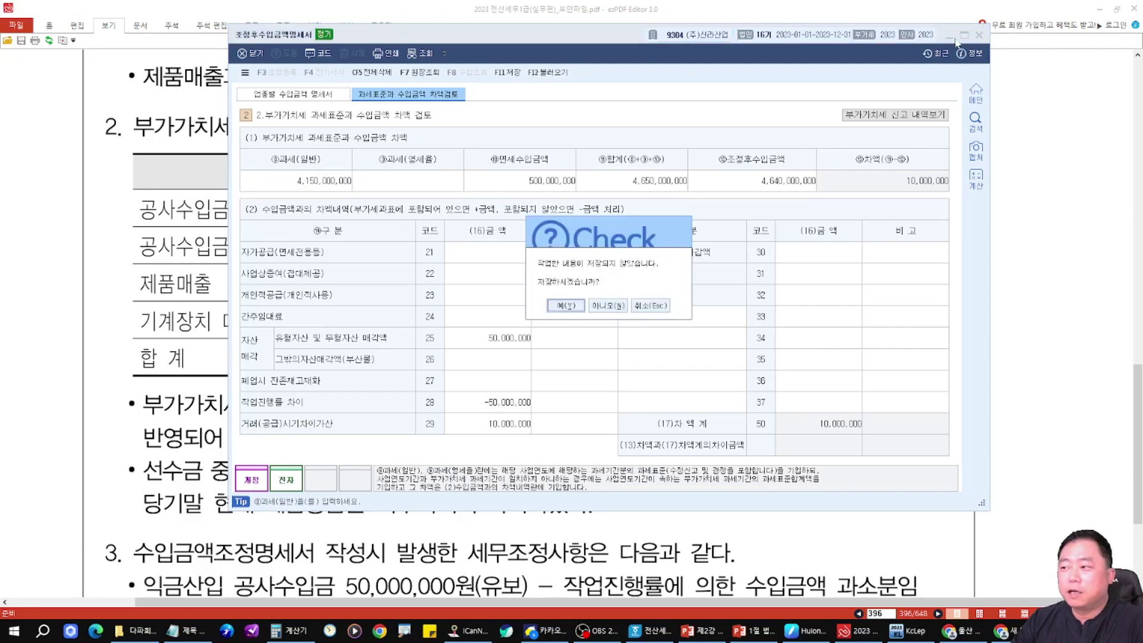
left_click(607, 305)
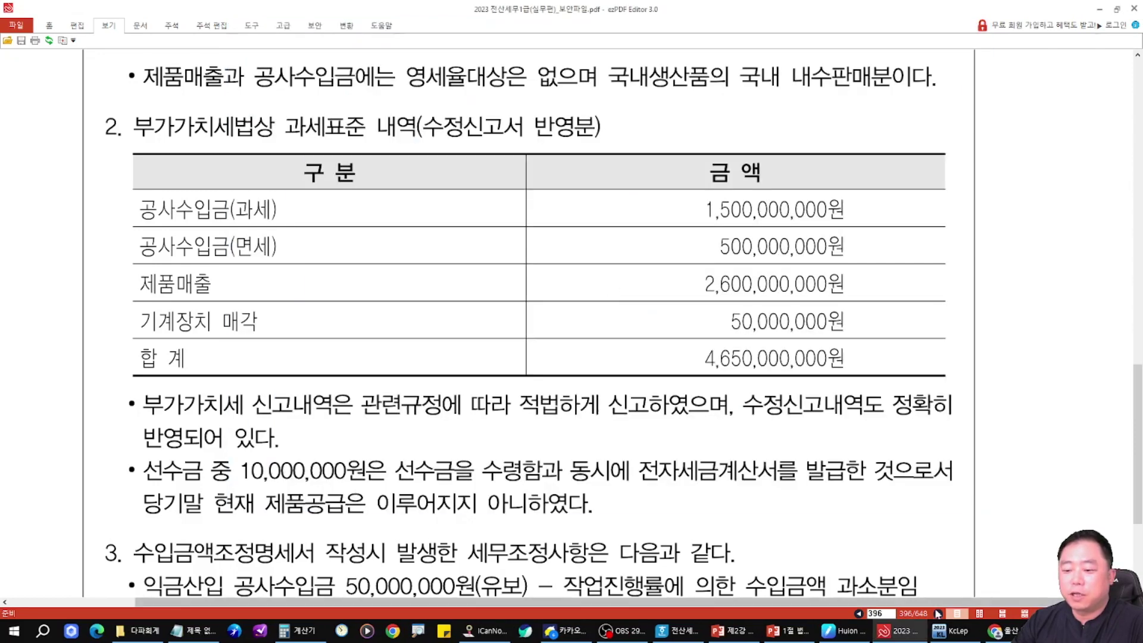
left_click(738, 632)
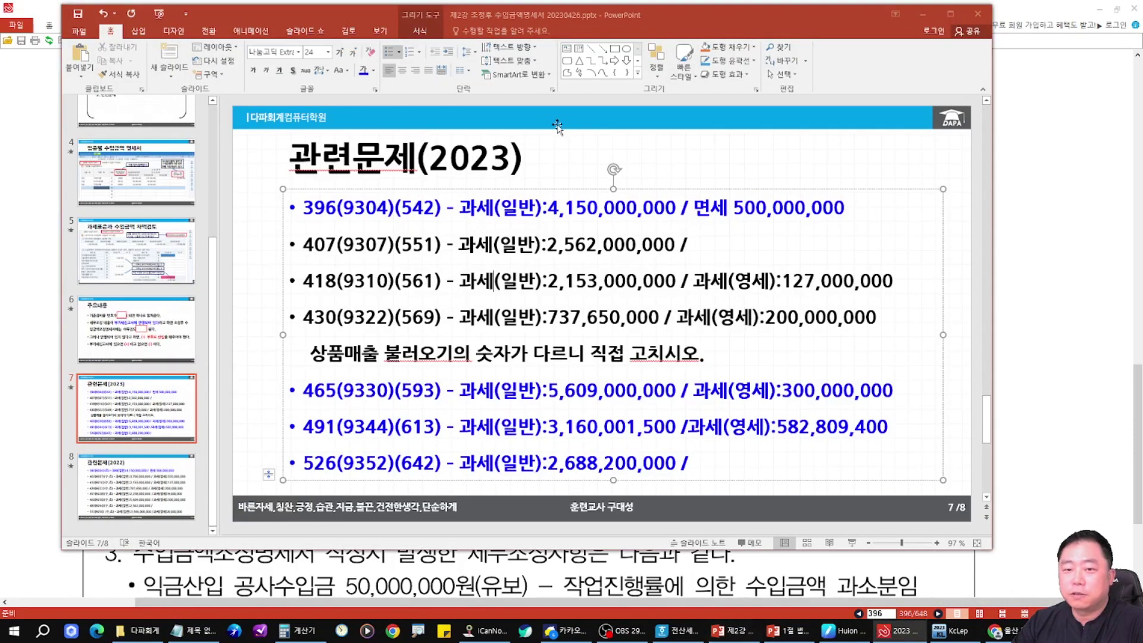
left_click(738, 632)
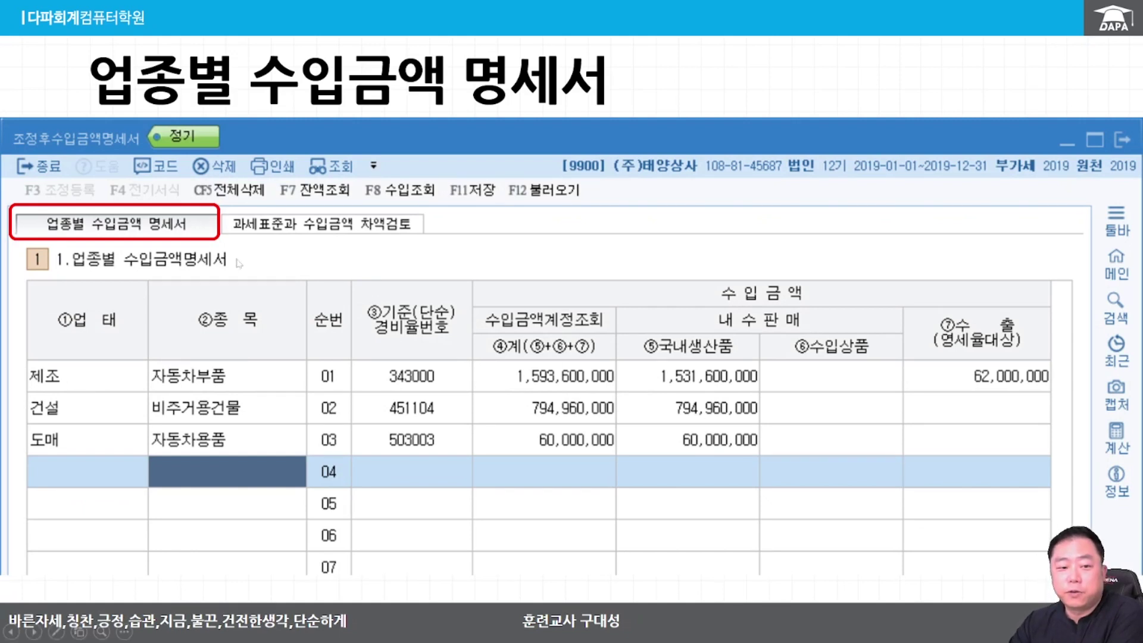
left_click(644, 367)
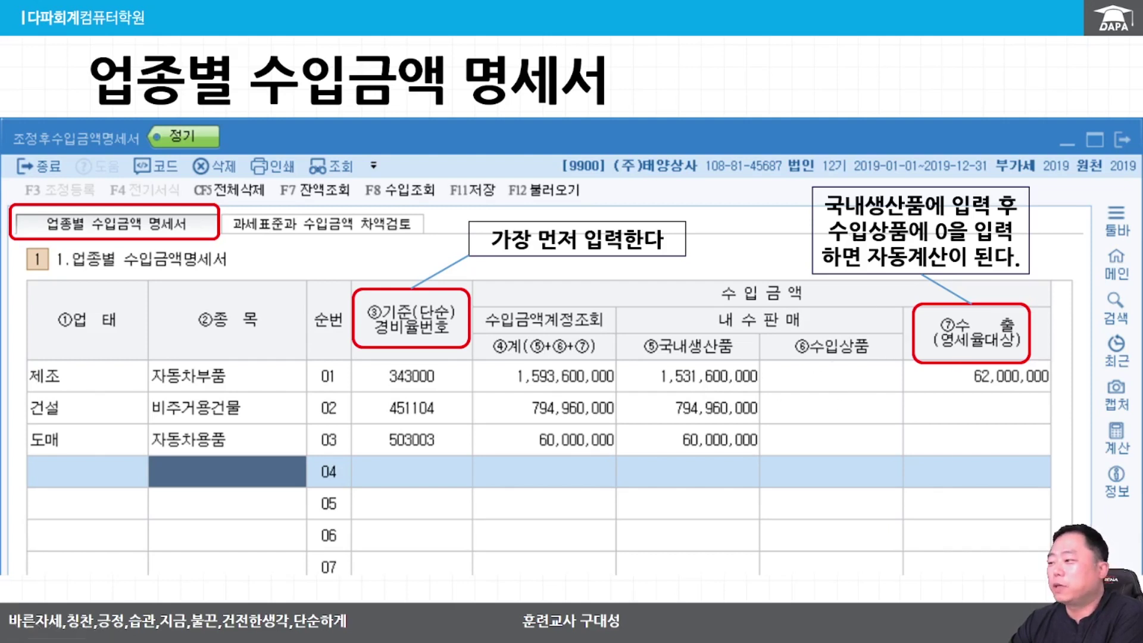
Step: In the slide editor, add the line 산출된 금액을 넣으면 to the 수출(영세율대상) callout on the 업종별 수입금액 명세서 slide
key("alt+Tab")
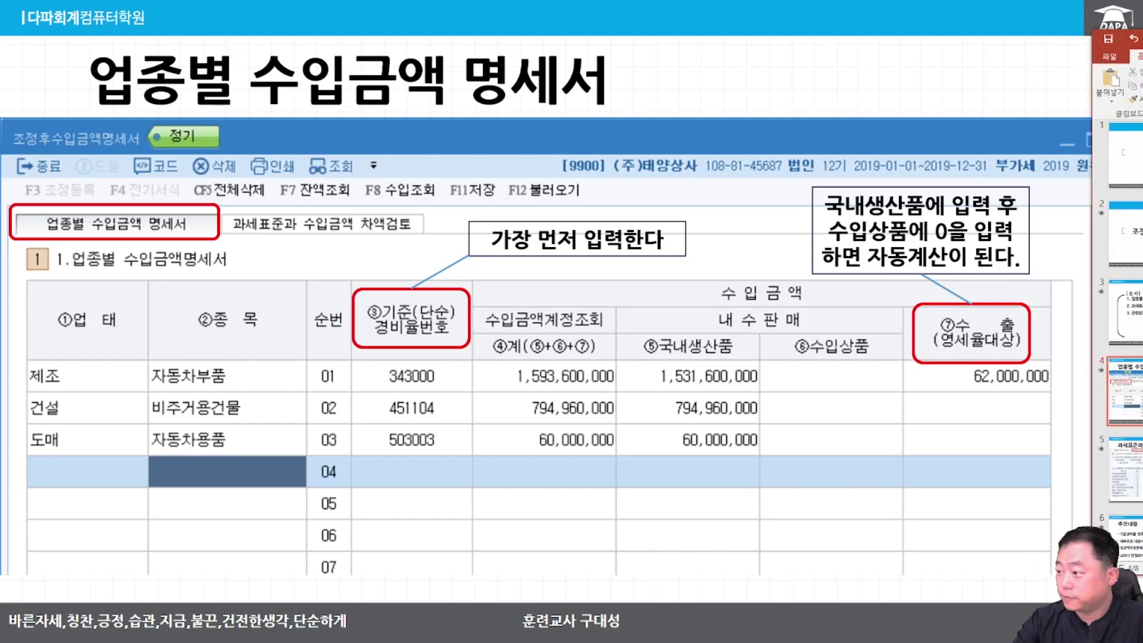
key("Page_Down")
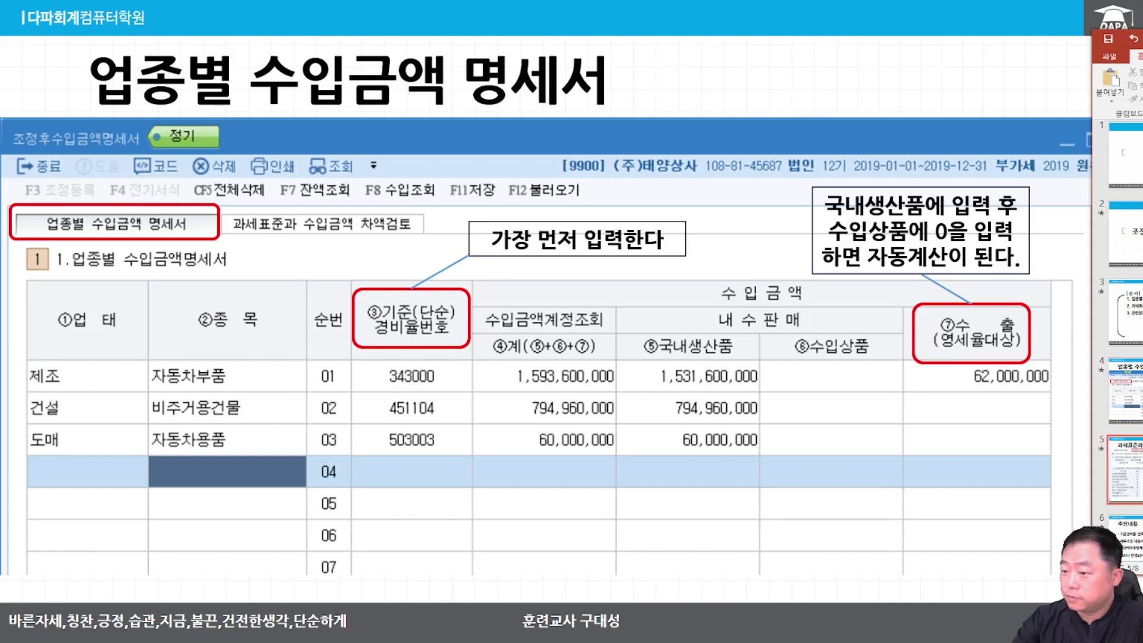
key("Page_Up")
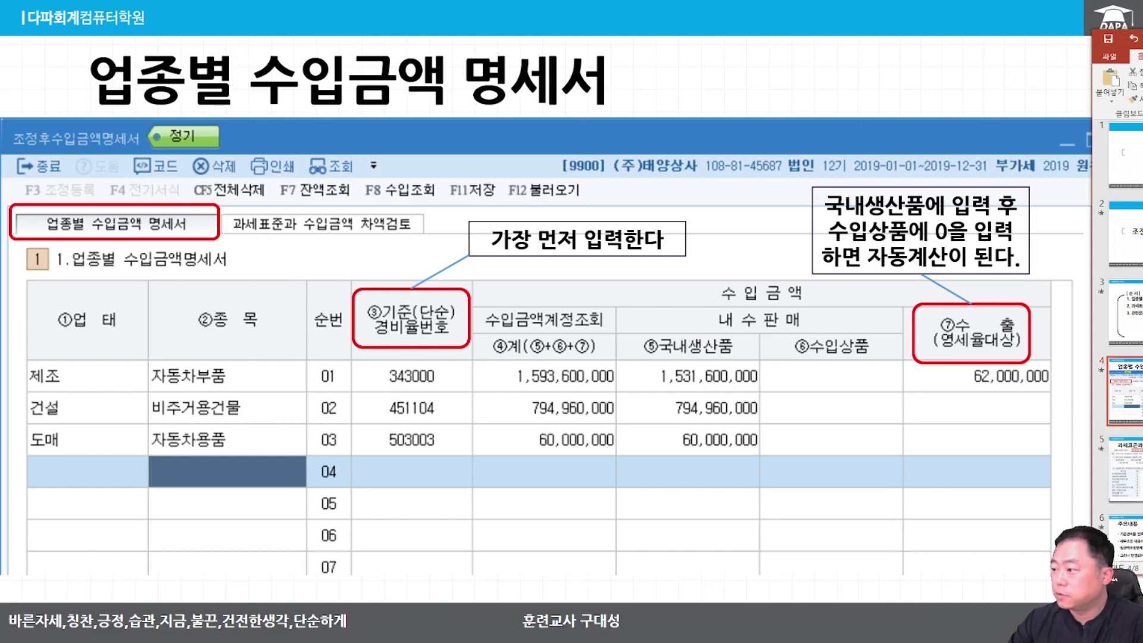
key("Page_Down")
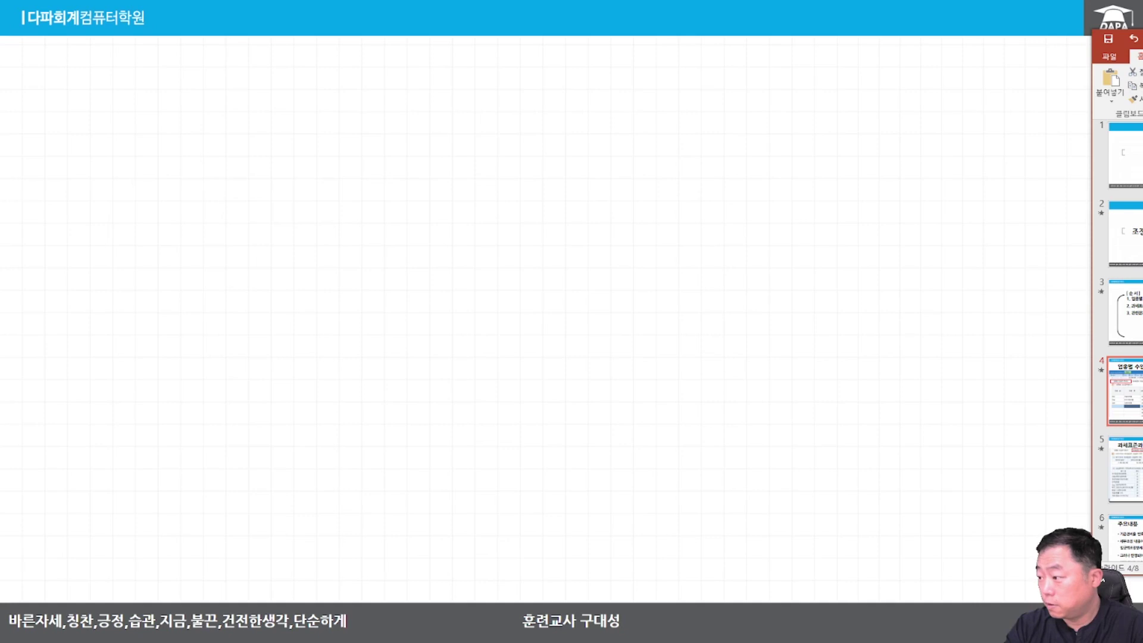
Step: Restart the slide show from the 업종별 수입금액 명세서 slide, reveal its callouts and advance to the 과세표준과 수입금액 차액검토 slide
key("shift+F5")
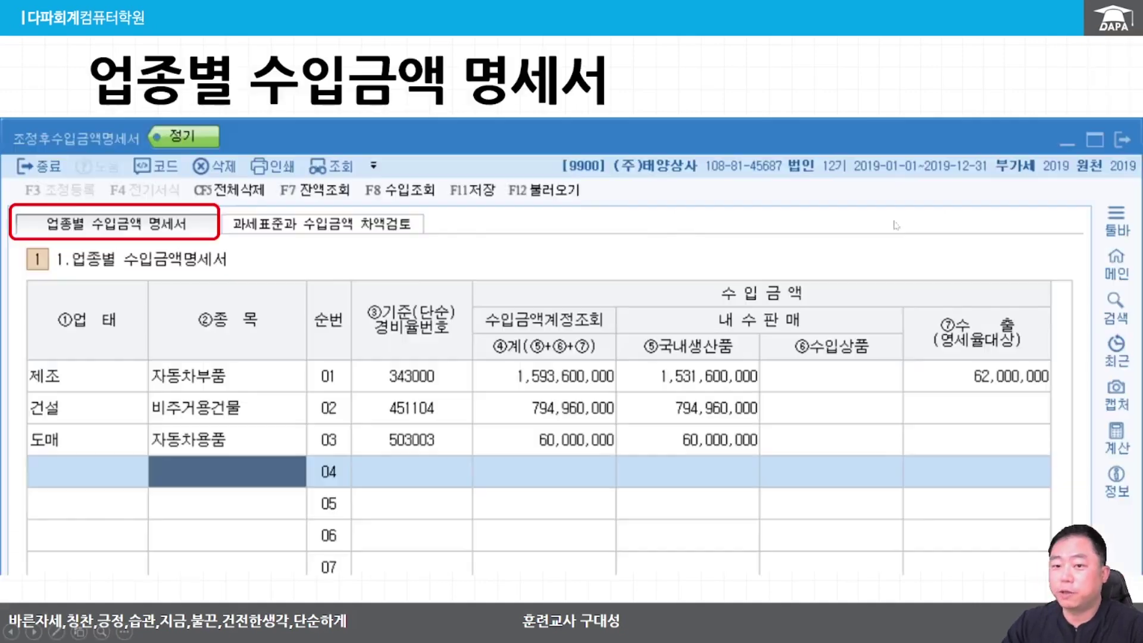
left_click(909, 280)
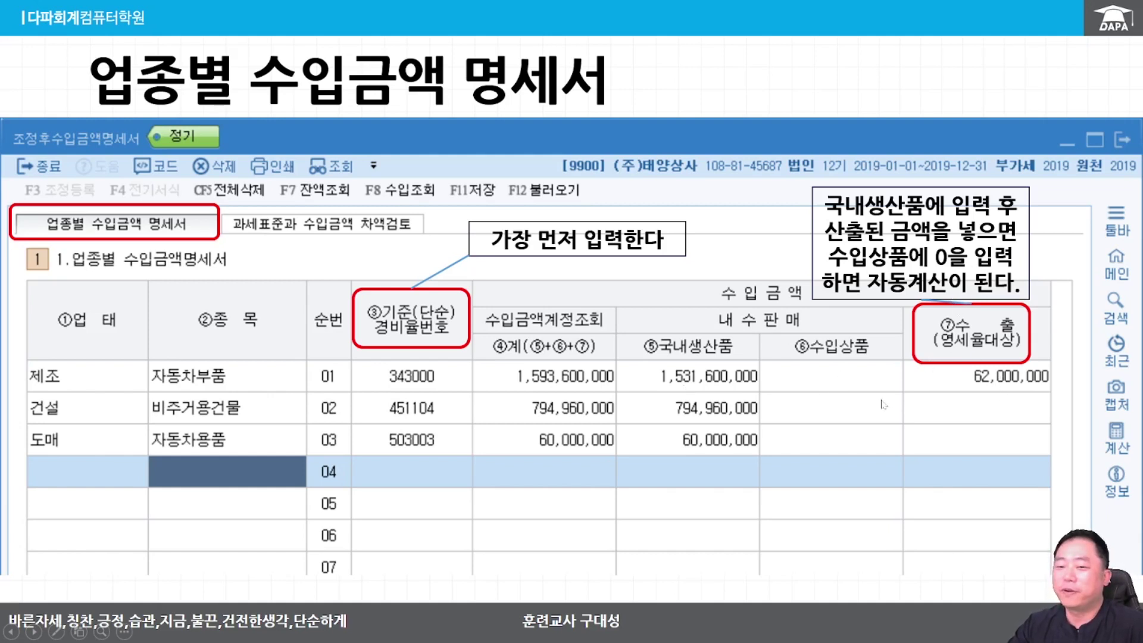
left_click(927, 396)
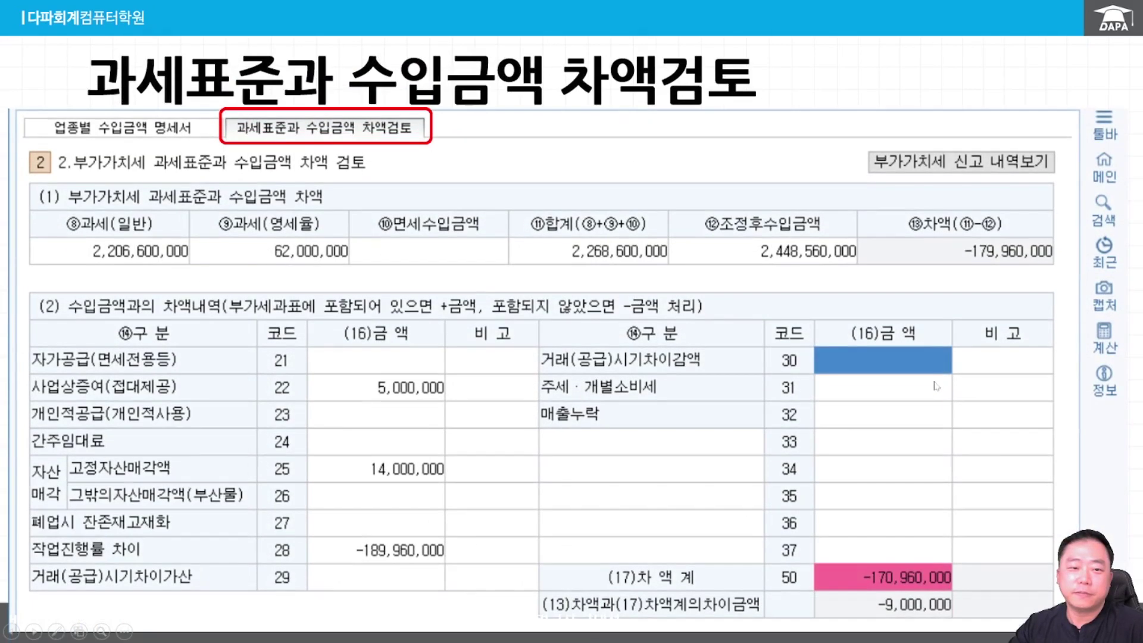